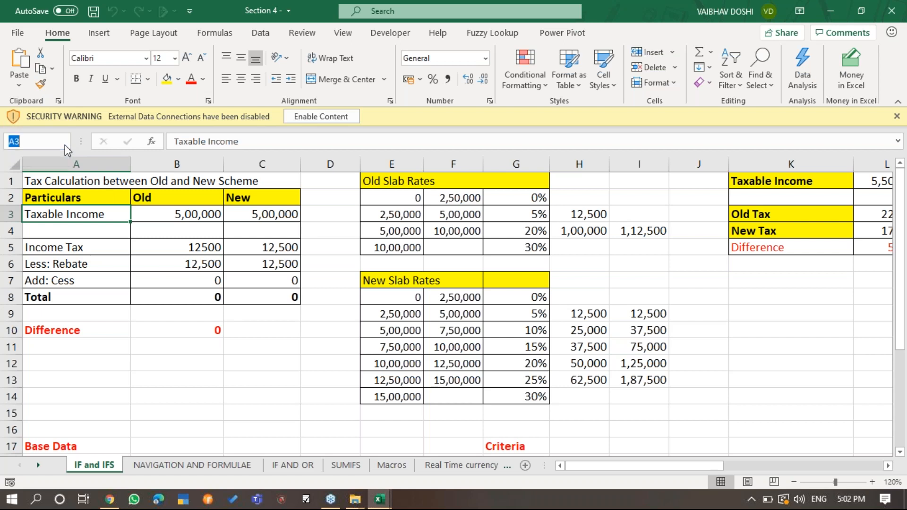
Enable the blocked external data connections in the workbook.
{"action": "left_click", "coordinate": [61, 143]}
{"action": "left_click", "coordinate": [207, 279]}
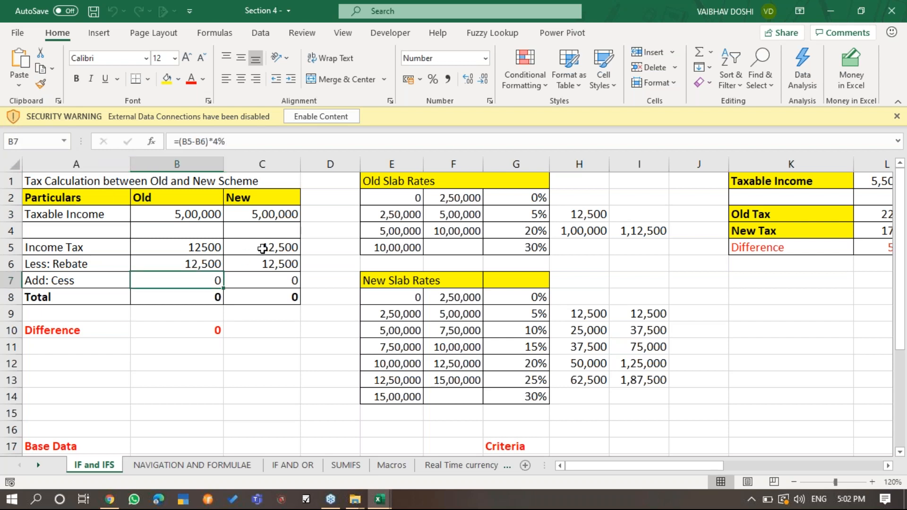
{"action": "left_click", "coordinate": [263, 247]}
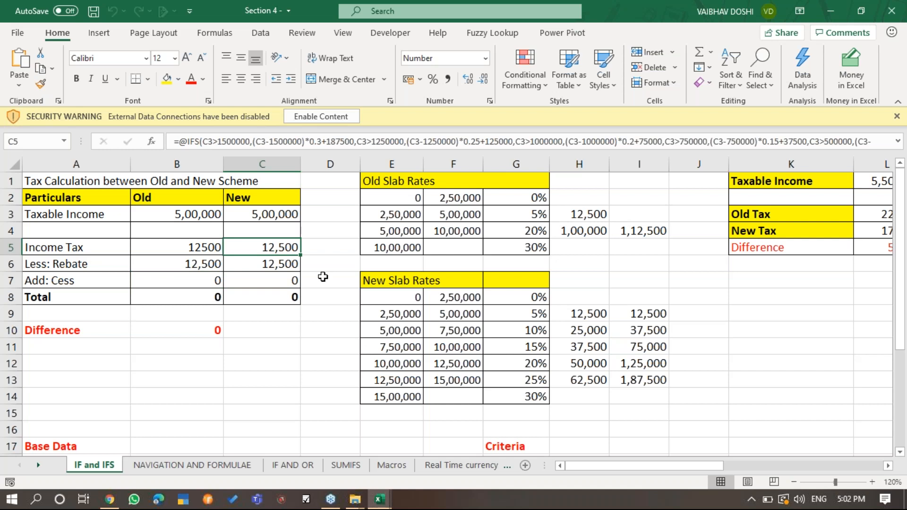
{"action": "left_click", "coordinate": [319, 117]}
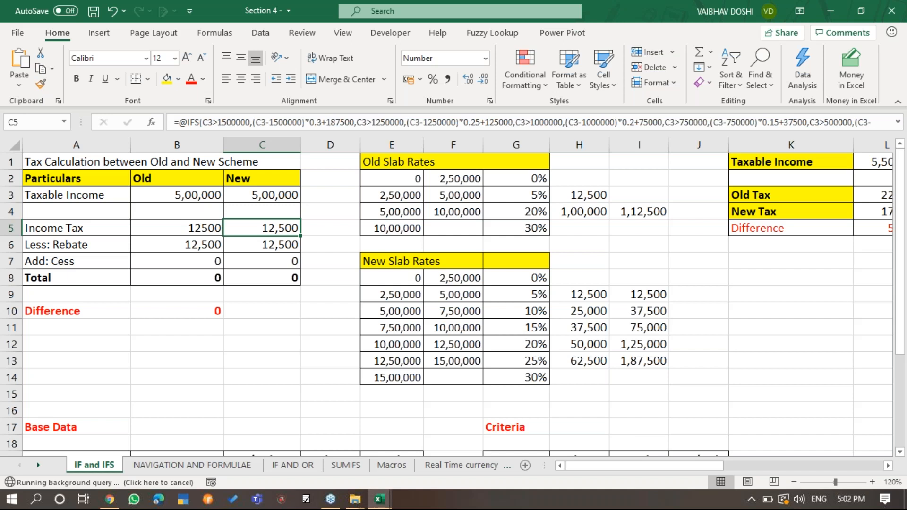
{"action": "key", "text": "Left"}
{"action": "key", "text": "Down"}
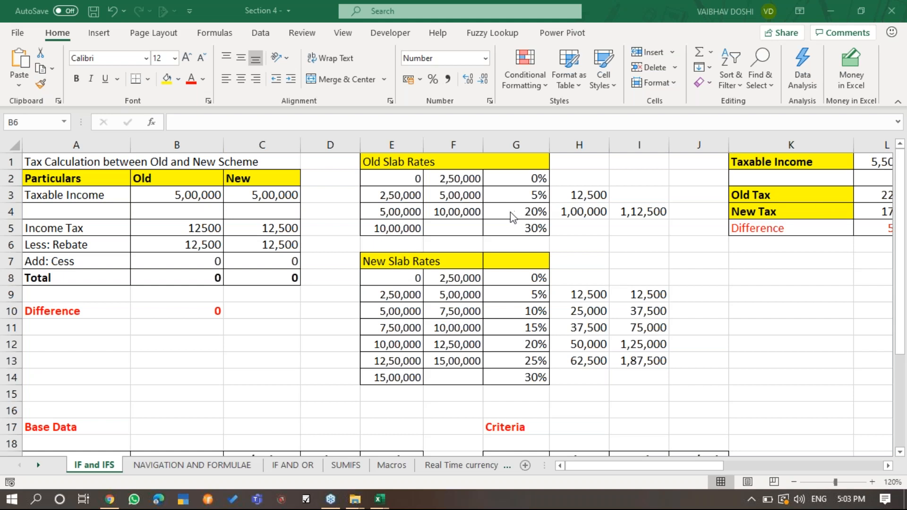
Examine the income ranges and percentages in the Old Slab Rates and New Slab Rates tables.
{"action": "left_click", "coordinate": [430, 174]}
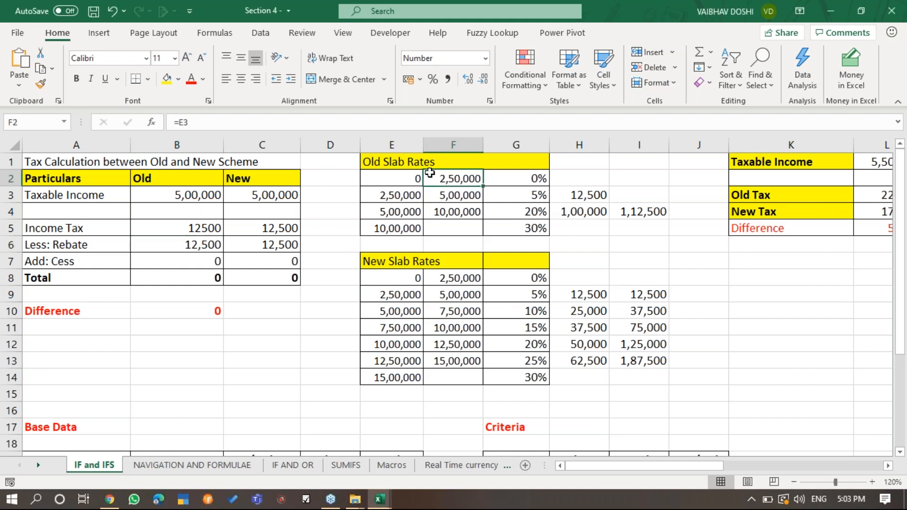
{"action": "left_click", "coordinate": [392, 265]}
{"action": "key", "text": "Down"}
{"action": "key", "text": "Down"}
{"action": "key", "text": "Down"}
{"action": "key", "text": "Right"}
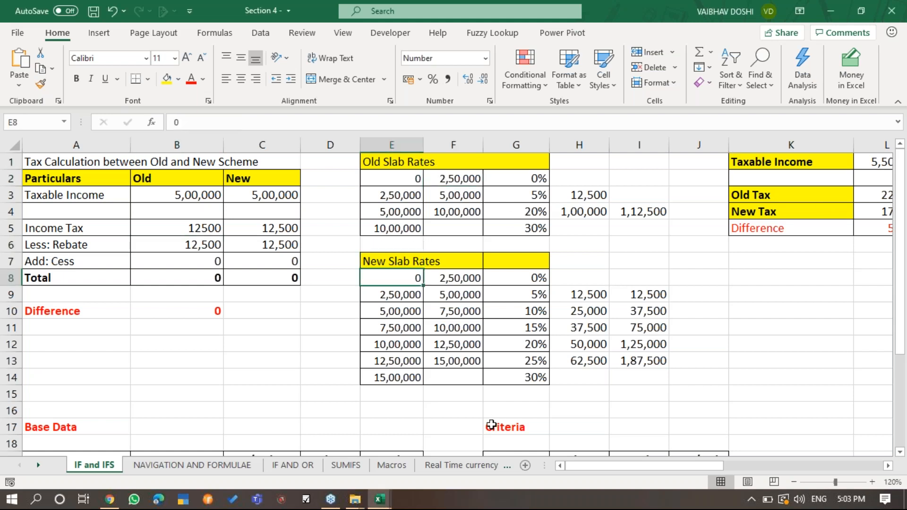
{"action": "key", "text": "Left"}
{"action": "key", "text": "Up"}
{"action": "key", "text": "Right"}
{"action": "key", "text": "Down"}
{"action": "key", "text": "Left"}
{"action": "key", "text": "Right"}
{"action": "key", "text": "Down"}
{"action": "key", "text": "Left"}
{"action": "key", "text": "Down"}
{"action": "key", "text": "Right"}
{"action": "key", "text": "Down"}
{"action": "key", "text": "Left"}
{"action": "key", "text": "Down"}
{"action": "key", "text": "Right"}
{"action": "key", "text": "Right"}
{"action": "key", "text": "Right"}
{"action": "key", "text": "Up"}
{"action": "key", "text": "Up"}
{"action": "key", "text": "Up"}
{"action": "key", "text": "Up"}
{"action": "key", "text": "Up"}
{"action": "key", "text": "Up"}
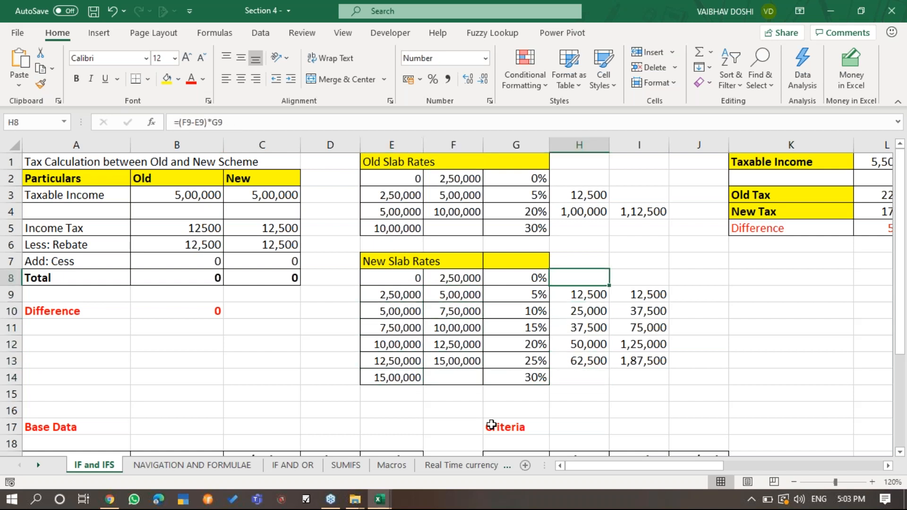
Go through the slab percentages and the per-slab tax amounts beside the two slab rate tables.
{"action": "key", "text": "Left"}
{"action": "key", "text": "Down"}
{"action": "key", "text": "Down"}
{"action": "key", "text": "Down"}
{"action": "key", "text": "Down"}
{"action": "key", "text": "Down"}
{"action": "key", "text": "Down"}
{"action": "key", "text": "Right"}
{"action": "key", "text": "Down"}
{"action": "key", "text": "Down"}
{"action": "key", "text": "Up"}
{"action": "key", "text": "Up"}
{"action": "key", "text": "Up"}
{"action": "key", "text": "Up"}
{"action": "key", "text": "Up"}
{"action": "key", "text": "Up"}
{"action": "key", "text": "Up"}
{"action": "key", "text": "Up"}
{"action": "key", "text": "Up"}
{"action": "key", "text": "Up"}
{"action": "key", "text": "Up"}
{"action": "key", "text": "Up"}
{"action": "key", "text": "Up"}
{"action": "key", "text": "Left"}
{"action": "key", "text": "Down"}
{"action": "key", "text": "Down"}
{"action": "key", "text": "Right"}
{"action": "key", "text": "Up"}
{"action": "key", "text": "Up"}
{"action": "key", "text": "Up"}
Inspect the IFS formulas that calculate Income Tax under the Old and New schemes.
{"action": "key", "text": "Left"}
{"action": "key", "text": "Left"}
{"action": "key", "text": "Left"}
{"action": "key", "text": "Left"}
{"action": "key", "text": "Left"}
{"action": "key", "text": "Left"}
{"action": "key", "text": "Down"}
{"action": "key", "text": "Down"}
{"action": "key", "text": "Down"}
{"action": "key", "text": "Down"}
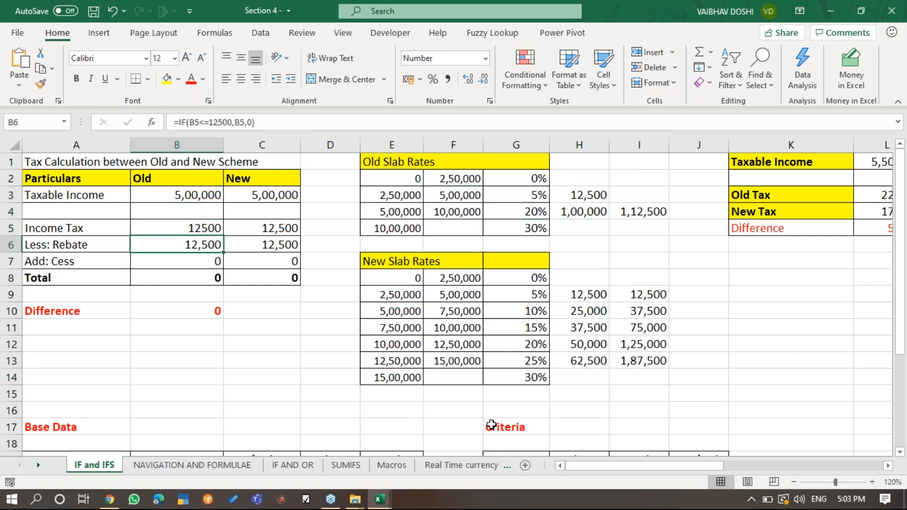
{"action": "key", "text": "Up"}
{"action": "key", "text": "F2"}
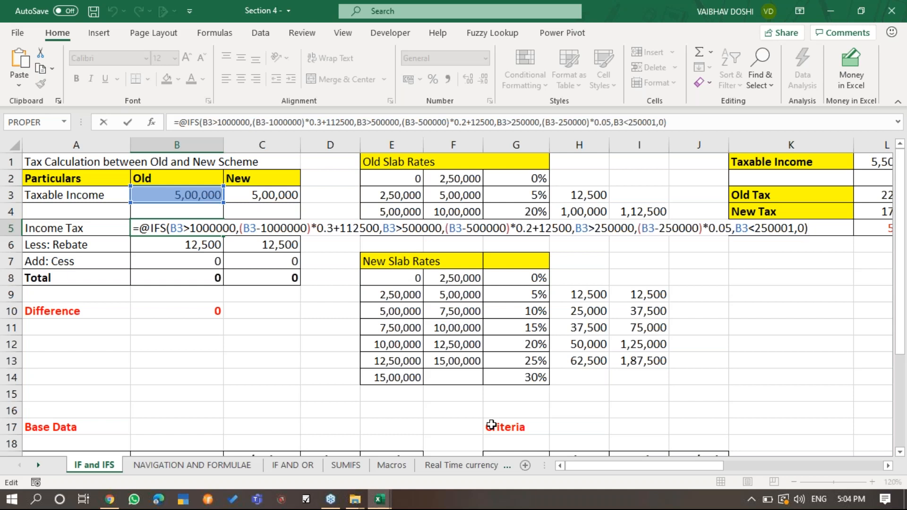
{"action": "key", "text": "Tab"}
{"action": "key", "text": "F2"}
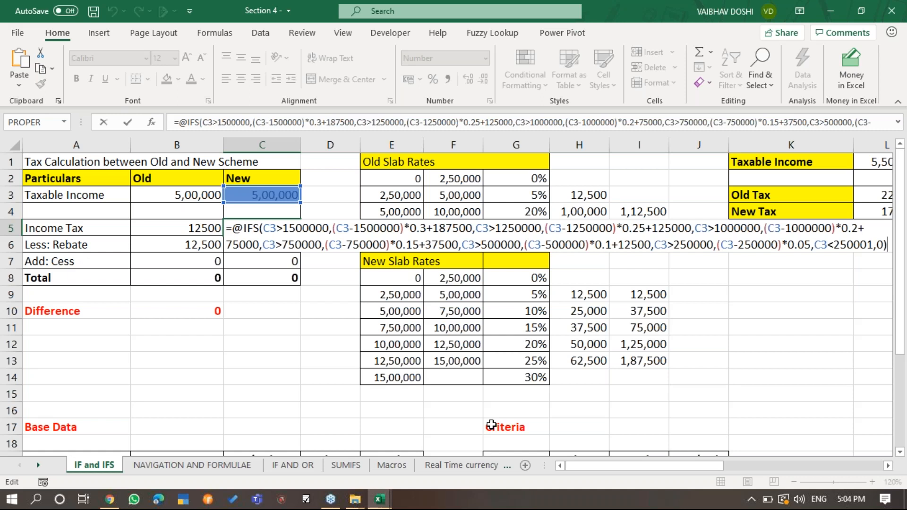
{"action": "key", "text": "ctrl+Return"}
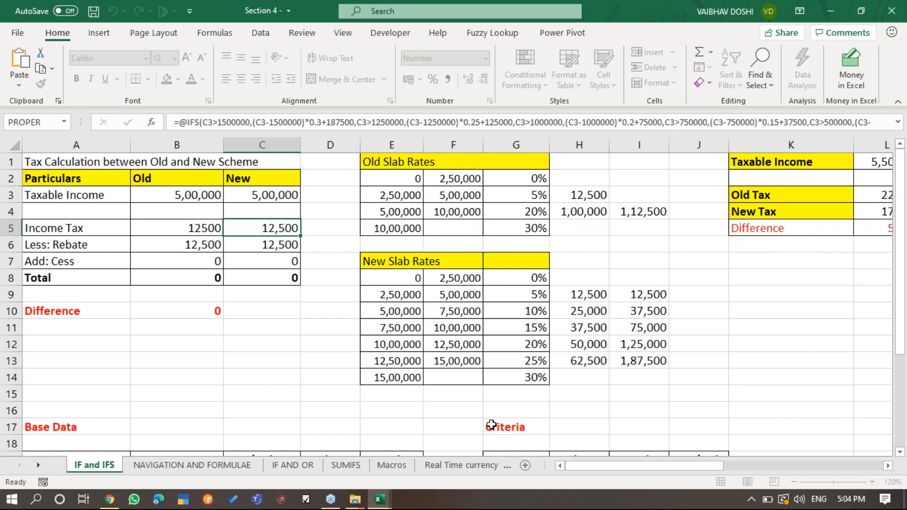
{"action": "left_click", "coordinate": [896, 39]}
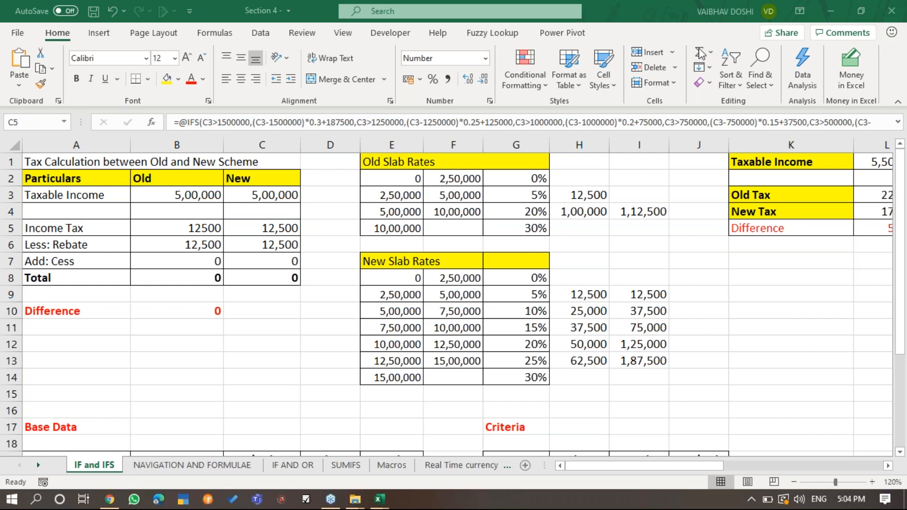
Set the Old scheme's Taxable Income to 501000.
{"action": "left_click", "coordinate": [165, 197]}
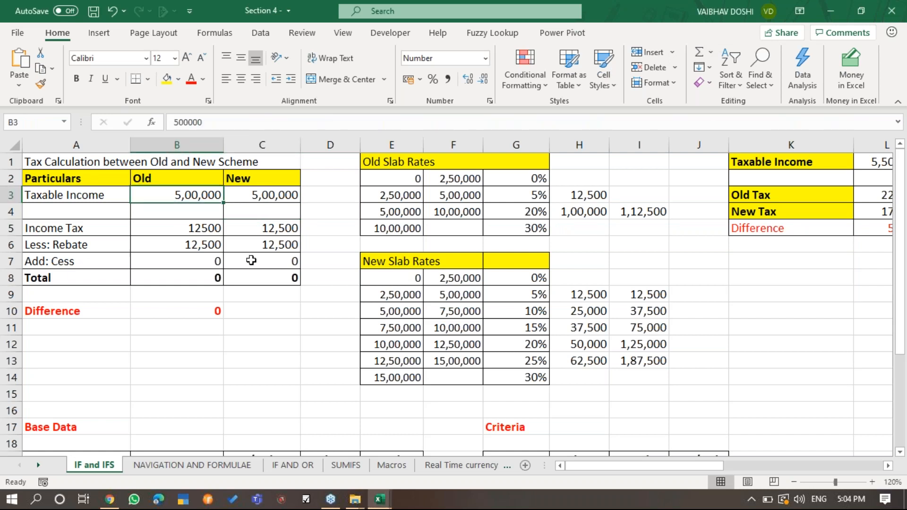
{"action": "type", "text": "5010000"}
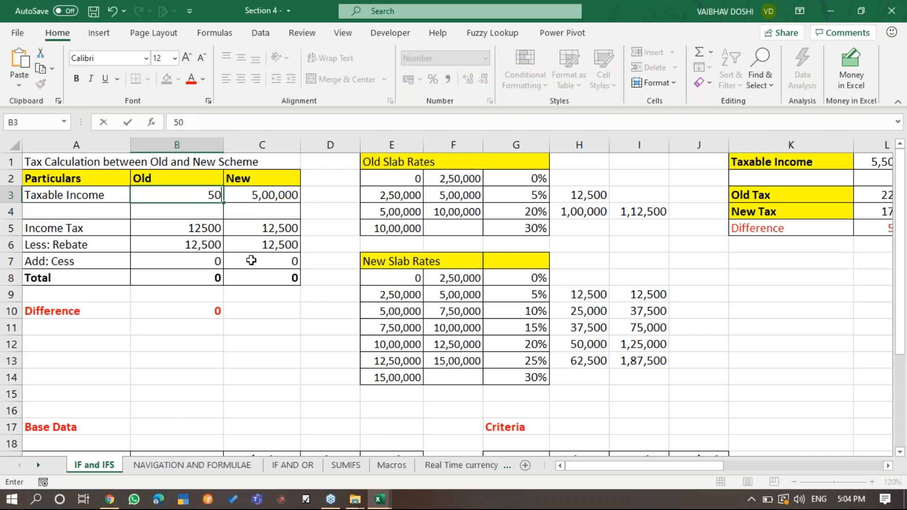
{"action": "key", "text": "ctrl+Return"}
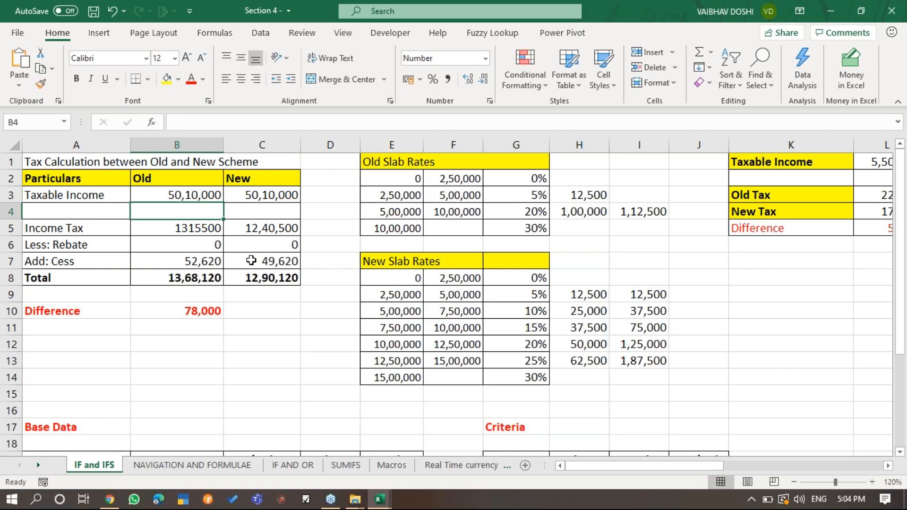
{"action": "key", "text": "F2"}
{"action": "key", "text": "BackSpace"}
{"action": "key", "text": "Return"}
Review the recalculated Income Tax, Rebate, Cess and Total in the Old and New columns.
{"action": "key", "text": "Down"}
{"action": "key", "text": "Down"}
{"action": "key", "text": "Down"}
{"action": "key", "text": "Up"}
{"action": "key", "text": "Up"}
{"action": "key", "text": "Up"}
{"action": "key", "text": "Up"}
{"action": "key", "text": "Down"}
{"action": "key", "text": "Down"}
{"action": "key", "text": "Down"}
{"action": "key", "text": "Down"}
{"action": "key", "text": "Down"}
{"action": "key", "text": "Right"}
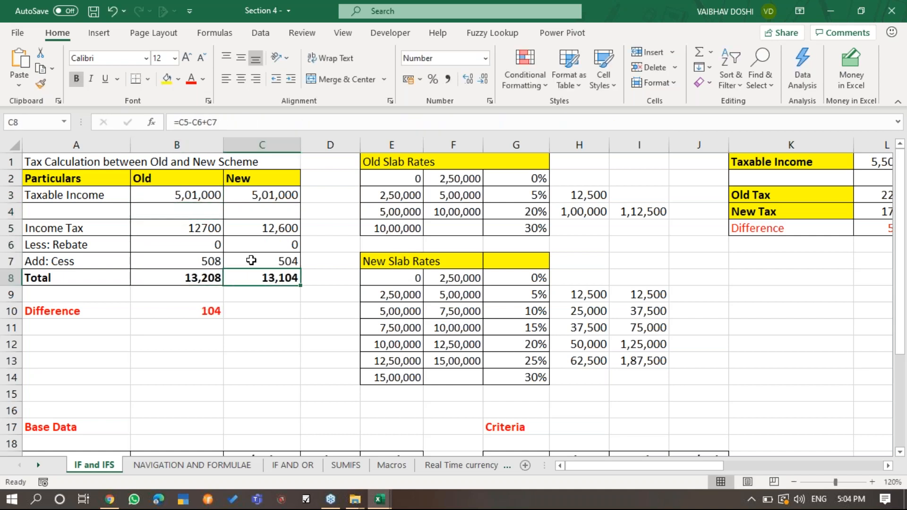
{"action": "key", "text": "Left"}
{"action": "key", "text": "Up"}
{"action": "key", "text": "Up"}
{"action": "key", "text": "Up"}
{"action": "key", "text": "Up"}
{"action": "key", "text": "Up"}
{"action": "key", "text": "Up"}
{"action": "key", "text": "Right"}
{"action": "key", "text": "Down"}
{"action": "key", "text": "Down"}
{"action": "key", "text": "Down"}
{"action": "key", "text": "Down"}
{"action": "key", "text": "Down"}
{"action": "key", "text": "Down"}
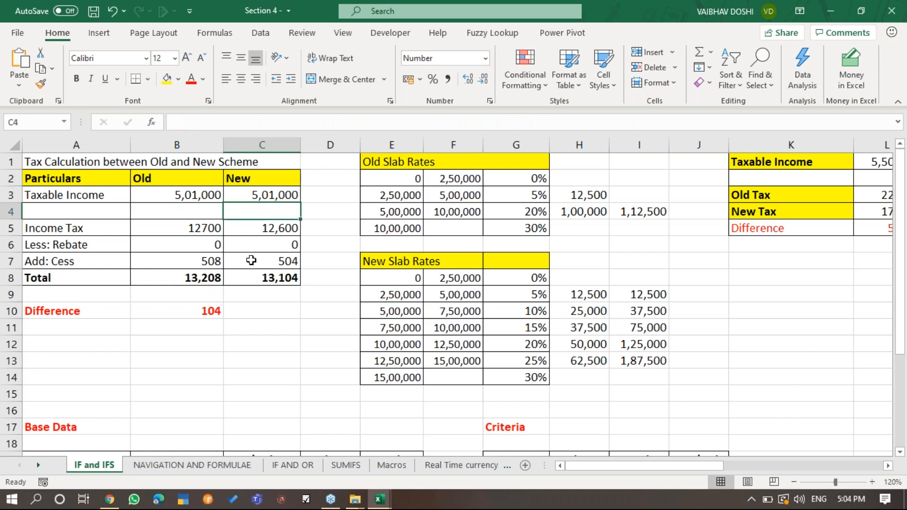
Inspect the Difference formula below the tax calculation table and leave it as it is.
{"action": "key", "text": "Left"}
{"action": "key", "text": "Down"}
{"action": "key", "text": "Down"}
{"action": "key", "text": "F2"}
{"action": "key", "text": "Escape"}
{"action": "key", "text": "F2"}
{"action": "key", "text": "Escape"}
{"action": "key", "text": "F2"}
{"action": "key", "text": "Return"}
Examine the Base Data and Criteria tables further down the IF and IFS sheet.
{"action": "key", "text": "Down"}
{"action": "key", "text": "Down"}
{"action": "key", "text": "Down"}
{"action": "key", "text": "Down"}
{"action": "key", "text": "Down"}
{"action": "key", "text": "Down"}
{"action": "key", "text": "Down"}
{"action": "key", "text": "Down"}
{"action": "key", "text": "Down"}
{"action": "key", "text": "Down"}
{"action": "key", "text": "Down"}
{"action": "key", "text": "Down"}
{"action": "key", "text": "Down"}
{"action": "key", "text": "Down"}
{"action": "key", "text": "Down"}
{"action": "key", "text": "Down"}
{"action": "key", "text": "Down"}
{"action": "key", "text": "Down"}
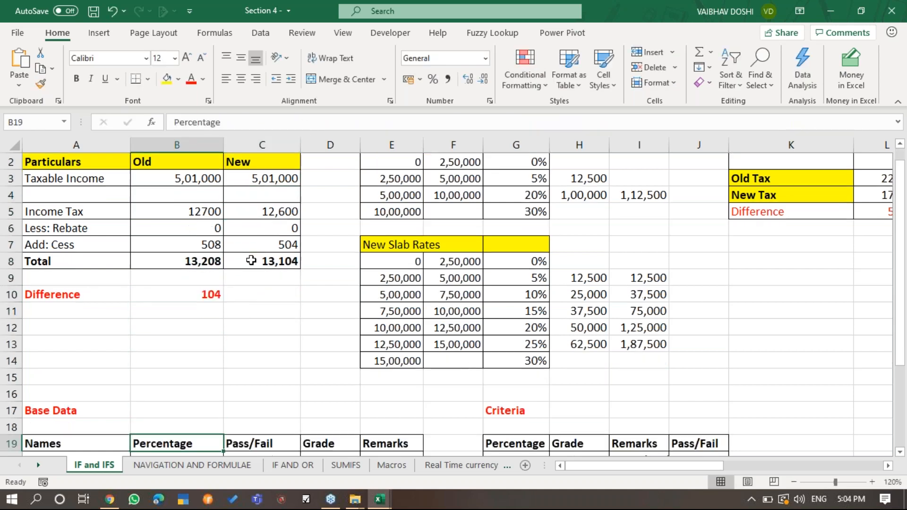
{"action": "key", "text": "Up"}
{"action": "key", "text": "Up"}
{"action": "key", "text": "Up"}
{"action": "key", "text": "Up"}
{"action": "key", "text": "Up"}
{"action": "key", "text": "Up"}
{"action": "key", "text": "Up"}
{"action": "key", "text": "Up"}
{"action": "key", "text": "Up"}
{"action": "key", "text": "Up"}
{"action": "key", "text": "Up"}
{"action": "key", "text": "Up"}
{"action": "key", "text": "Up"}
{"action": "key", "text": "Up"}
{"action": "key", "text": "Up"}
{"action": "key", "text": "Up"}
{"action": "key", "text": "Up"}
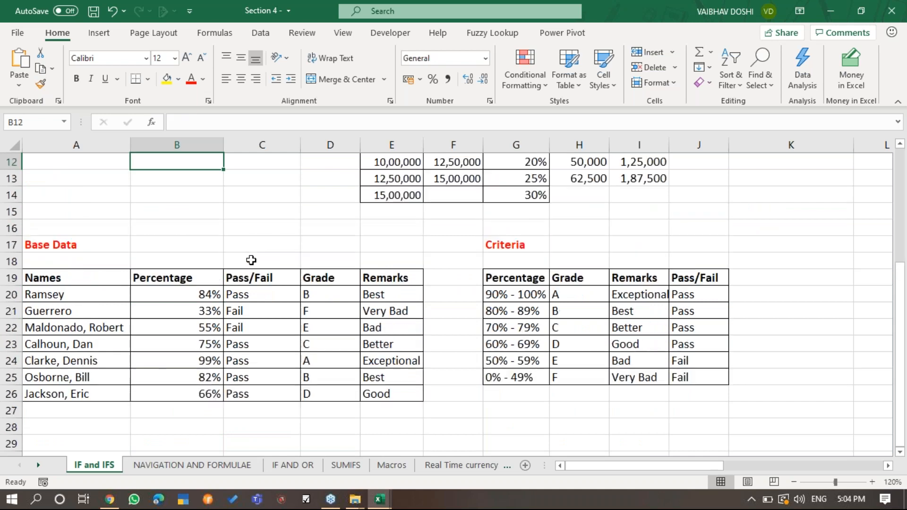
Look through the Percentage column of the Base Data table down to its last row.
{"action": "key", "text": "Down"}
{"action": "key", "text": "Down"}
{"action": "key", "text": "Down"}
{"action": "key", "text": "Down"}
{"action": "key", "text": "Down"}
{"action": "key", "text": "Down"}
{"action": "key", "text": "Down"}
{"action": "key", "text": "Down"}
{"action": "key", "text": "Down"}
{"action": "key", "text": "Down"}
{"action": "key", "text": "Down"}
{"action": "key", "text": "Down"}
{"action": "key", "text": "Down"}
{"action": "key", "text": "Down"}
{"action": "key", "text": "Down"}
{"action": "key", "text": "Up"}
{"action": "key", "text": "Up"}
{"action": "key", "text": "Up"}
{"action": "key", "text": "Up"}
{"action": "key", "text": "Up"}
{"action": "key", "text": "Up"}
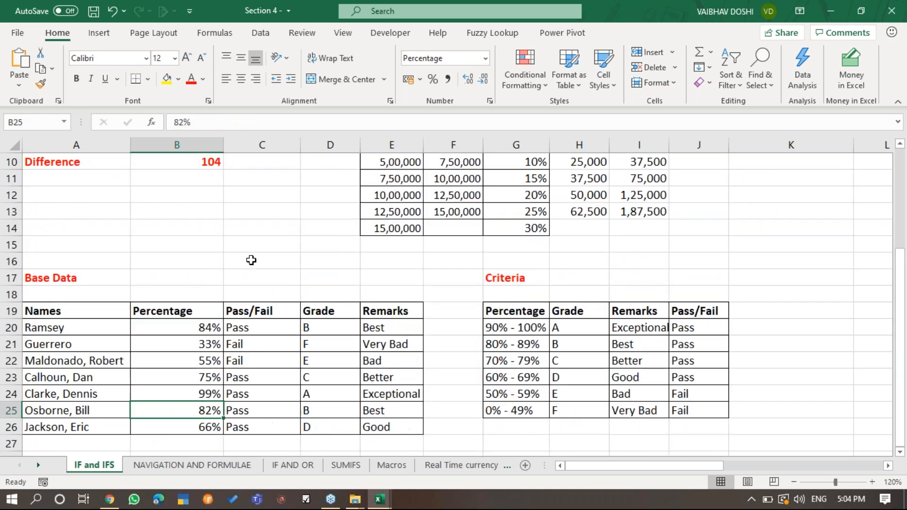
Review the Base Data columns from Names to Remarks and move across to the Criteria table's Percentage heading.
{"action": "key", "text": "Right"}
{"action": "key", "text": "Up"}
{"action": "key", "text": "Up"}
{"action": "key", "text": "Left"}
{"action": "key", "text": "Left"}
{"action": "key", "text": "Right"}
{"action": "key", "text": "Right"}
{"action": "key", "text": "Right"}
{"action": "key", "text": "Left"}
{"action": "key", "text": "Left"}
{"action": "key", "text": "Left"}
{"action": "key", "text": "Down"}
{"action": "key", "text": "Right"}
{"action": "key", "text": "Right"}
{"action": "key", "text": "Right"}
{"action": "key", "text": "Right"}
{"action": "key", "text": "Right"}
{"action": "key", "text": "Right"}
{"action": "key", "text": "Up"}
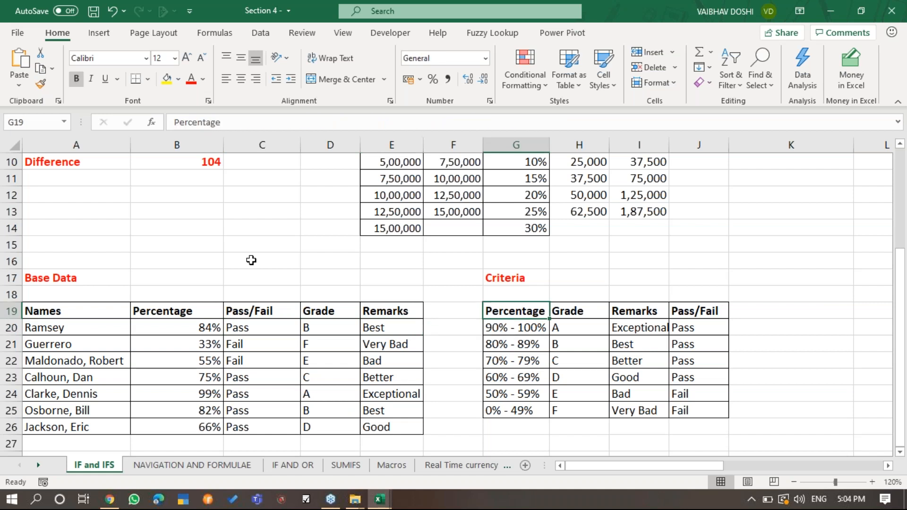
Examine the extent of the Criteria table and the grade assigned to each percentage band.
{"action": "key", "text": "shift+Right"}
{"action": "key", "text": "shift+Right"}
{"action": "key", "text": "shift+Right"}
{"action": "key", "text": "shift+Down"}
{"action": "key", "text": "shift+Down"}
{"action": "key", "text": "shift+Down"}
{"action": "key", "text": "shift+Down"}
{"action": "key", "text": "shift+Down"}
{"action": "key", "text": "shift+Down"}
{"action": "key", "text": "shift+Up"}
{"action": "key", "text": "shift+BackSpace"}
{"action": "key", "text": "Right"}
{"action": "key", "text": "Down"}
{"action": "key", "text": "Down"}
{"action": "key", "text": "Down"}
{"action": "key", "text": "Down"}
{"action": "key", "text": "Down"}
{"action": "key", "text": "Down"}
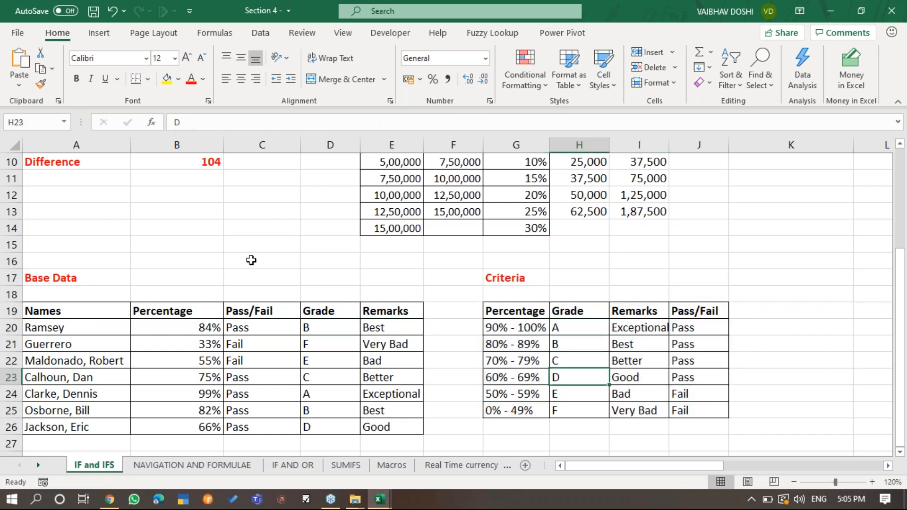
Examine the Remarks and Pass/Fail columns of the Criteria table for each percentage band.
{"action": "key", "text": "Right"}
{"action": "key", "text": "Up"}
{"action": "key", "text": "Up"}
{"action": "key", "text": "Up"}
{"action": "key", "text": "Up"}
{"action": "key", "text": "Up"}
{"action": "key", "text": "Up"}
{"action": "key", "text": "Up"}
{"action": "key", "text": "Down"}
{"action": "key", "text": "Down"}
{"action": "key", "text": "Down"}
{"action": "key", "text": "Down"}
{"action": "key", "text": "Down"}
{"action": "key", "text": "Down"}
{"action": "key", "text": "Right"}
{"action": "key", "text": "Up"}
{"action": "key", "text": "Up"}
{"action": "key", "text": "Up"}
{"action": "key", "text": "Up"}
{"action": "key", "text": "Up"}
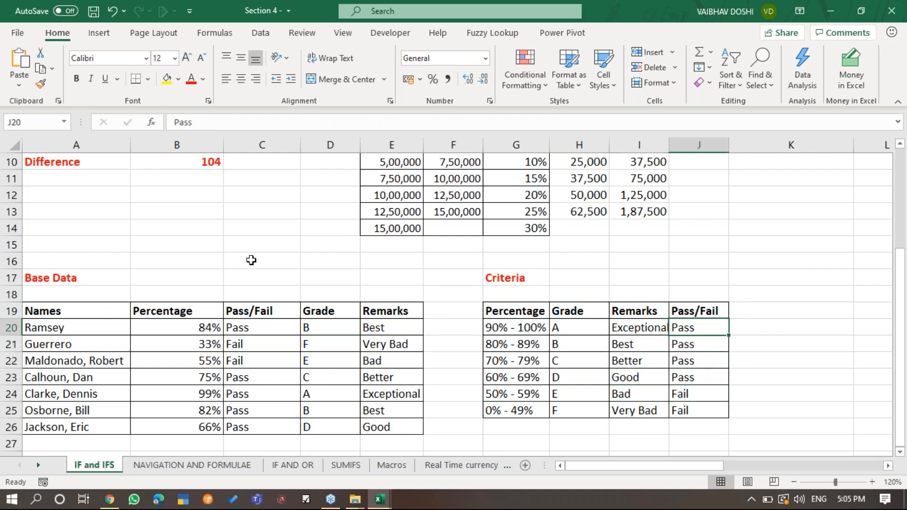
Inspect the IF formula in the first Pass/Fail cell of Base Data, C20, and keep it as it is.
{"action": "key", "text": "Up"}
{"action": "key", "text": "Left"}
{"action": "key", "text": "Left"}
{"action": "key", "text": "Left"}
{"action": "key", "text": "Left"}
{"action": "key", "text": "Left"}
{"action": "key", "text": "Left"}
{"action": "key", "text": "Left"}
{"action": "key", "text": "Left"}
{"action": "key", "text": "Left"}
{"action": "key", "text": "Right"}
{"action": "key", "text": "Down"}
{"action": "key", "text": "Right"}
{"action": "key", "text": "F2"}
{"action": "key", "text": "Escape"}
{"action": "key", "text": "ctrl+shift+Down"}
{"action": "key", "text": "ctrl+shift+Up"}
{"action": "key", "text": "F2"}
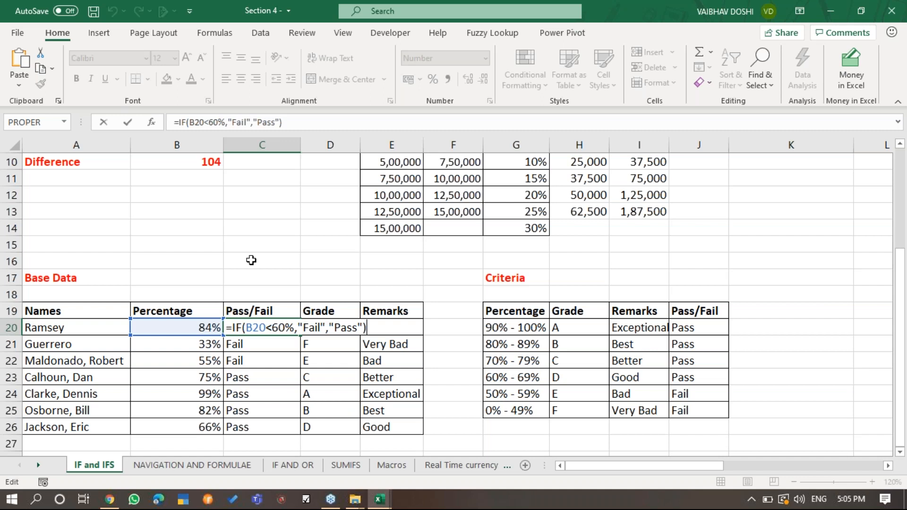
{"action": "key", "text": "ctrl+Return"}
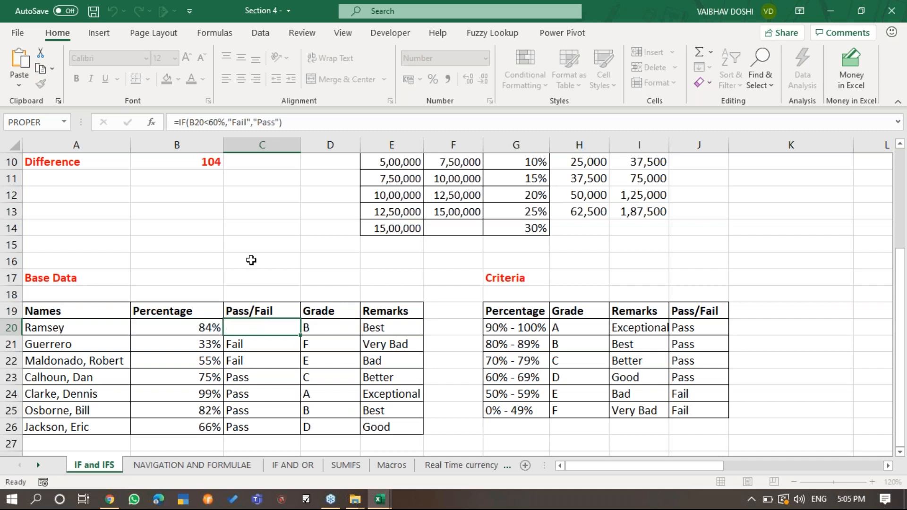
Check the IF formulas in the remaining cells of the Base Data Pass/Fail column.
{"action": "key", "text": "ctrl+Page_Down"}
{"action": "key", "text": "ctrl+Page_Up"}
{"action": "key", "text": "Down"}
{"action": "key", "text": "Down"}
{"action": "key", "text": "Down"}
{"action": "key", "text": "Down"}
{"action": "key", "text": "Down"}
{"action": "key", "text": "Down"}
{"action": "key", "text": "Down"}
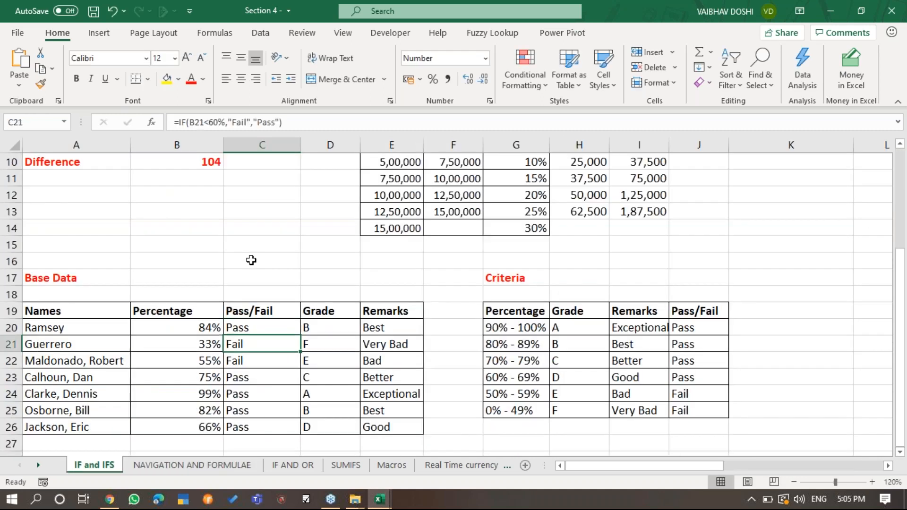
{"action": "key", "text": "Down"}
{"action": "key", "text": "Down"}
{"action": "key", "text": "Down"}
{"action": "key", "text": "Down"}
{"action": "key", "text": "Down"}
{"action": "key", "text": "Up"}
{"action": "key", "text": "Up"}
{"action": "key", "text": "Up"}
{"action": "key", "text": "Up"}
{"action": "key", "text": "Up"}
{"action": "key", "text": "Up"}
{"action": "key", "text": "Up"}
{"action": "key", "text": "Up"}
{"action": "key", "text": "Up"}
{"action": "key", "text": "Up"}
{"action": "key", "text": "Up"}
{"action": "key", "text": "Up"}
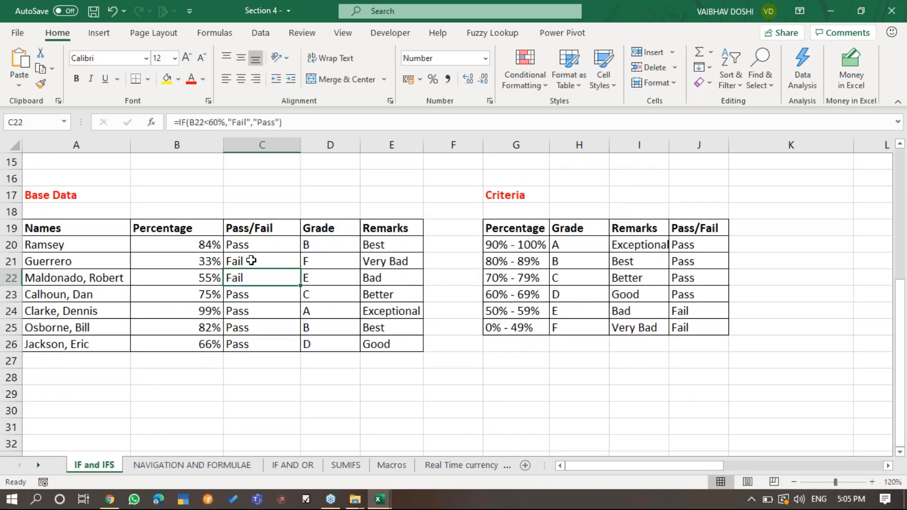
Clear the Pass/Fail formulas from C20:C26 in the Base Data table.
{"action": "key", "text": "ctrl+shift+Down"}
{"action": "key", "text": "Delete"}
{"action": "key", "text": "Down"}
{"action": "key", "text": "Up"}
{"action": "type", "text": "="}
{"action": "key", "text": "Escape"}
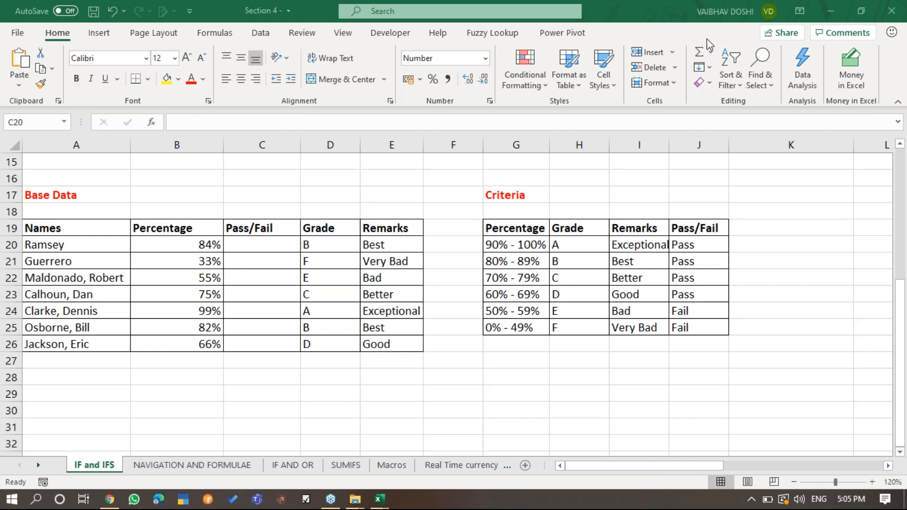
Enter the formula =IF(B20<60%,"FAIL","TRUE") in the first Pass/Fail cell, C20.
{"action": "left_click", "coordinate": [274, 243]}
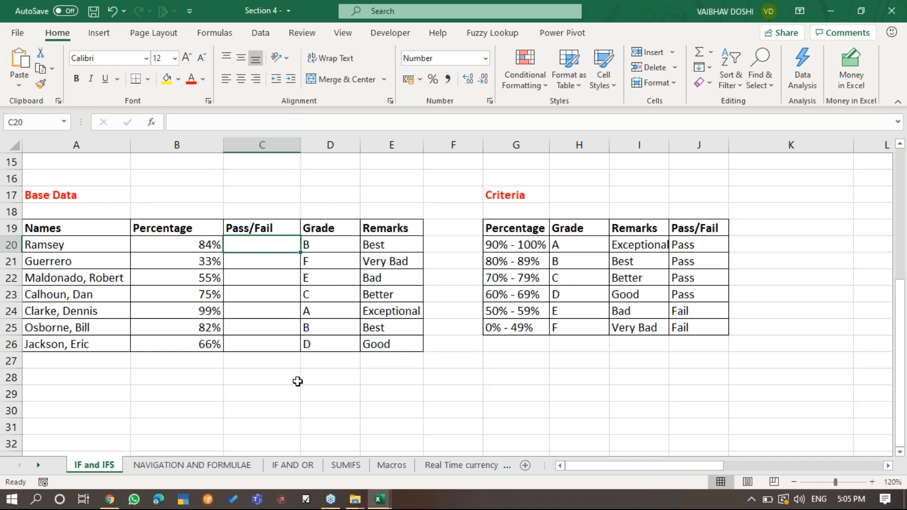
{"action": "type", "text": "=if"}
{"action": "key", "text": "Tab"}
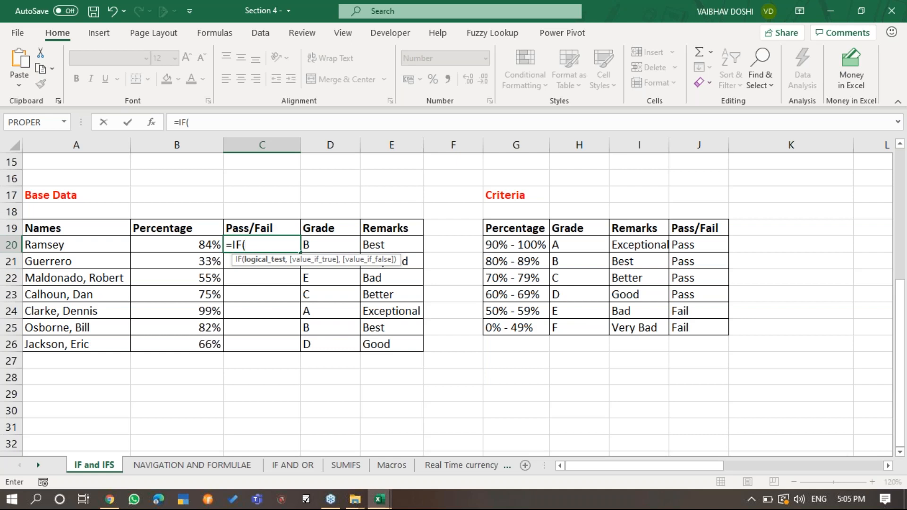
{"action": "key", "text": "Left"}
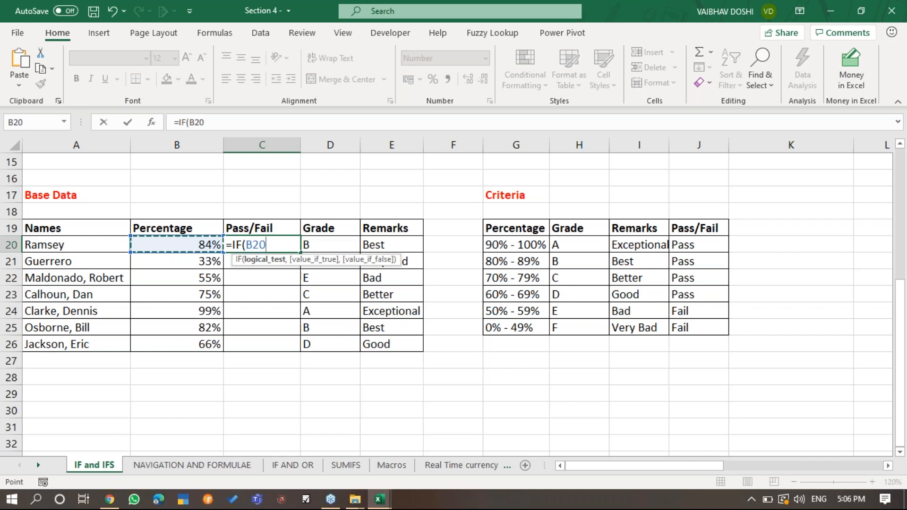
{"action": "type", "text": "<6"}
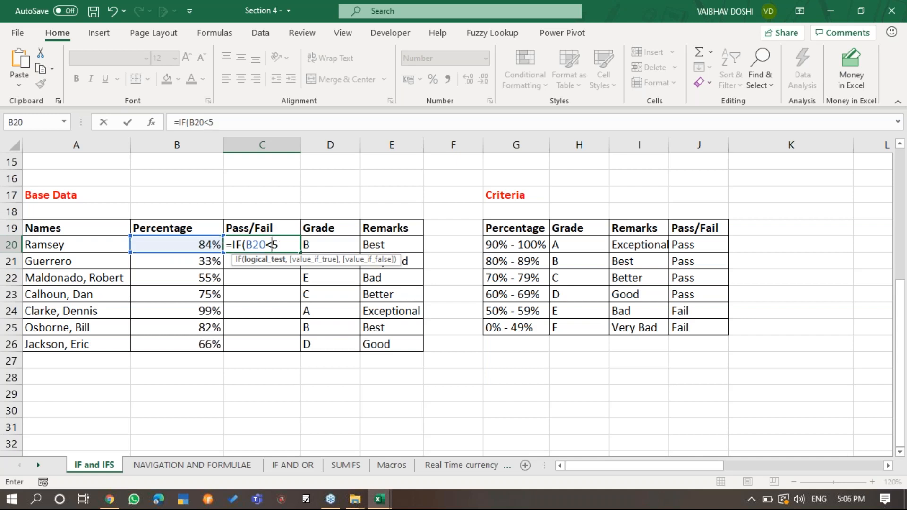
{"action": "type", "text": "0%,\""}
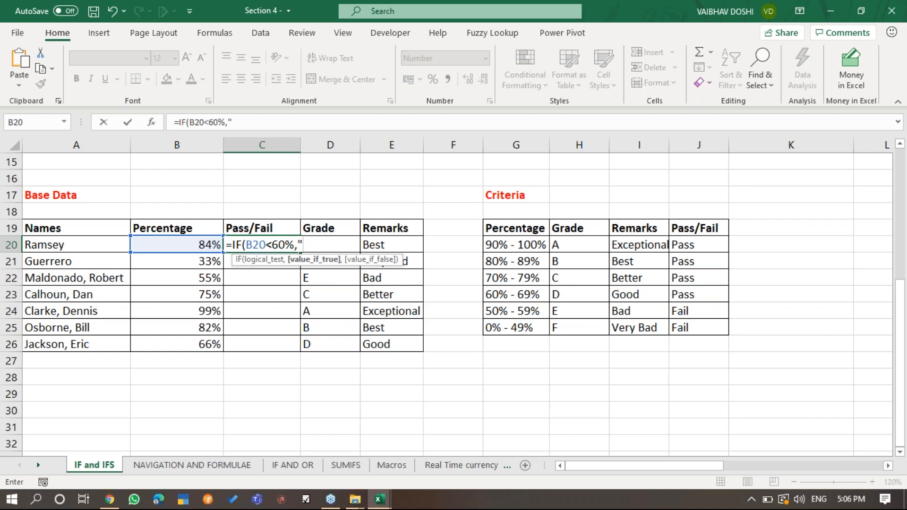
{"action": "type", "text": "FAIL\","}
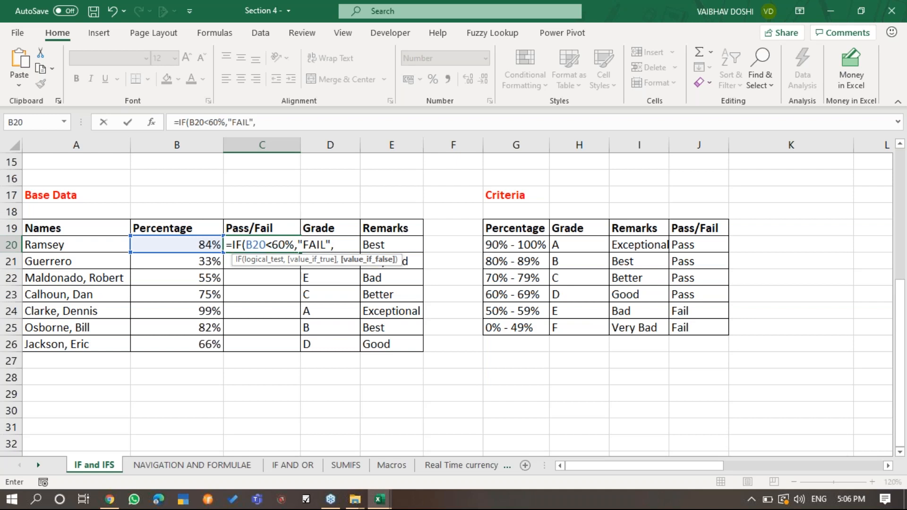
{"action": "type", "text": "\"TRUES"}
{"action": "key", "text": "BackSpace"}
{"action": "type", "text": "\")"}
{"action": "key", "text": "Return"}
Change the false result of the IF formula in C20 to "PASS".
{"action": "key", "text": "Up"}
{"action": "key", "text": "F2"}
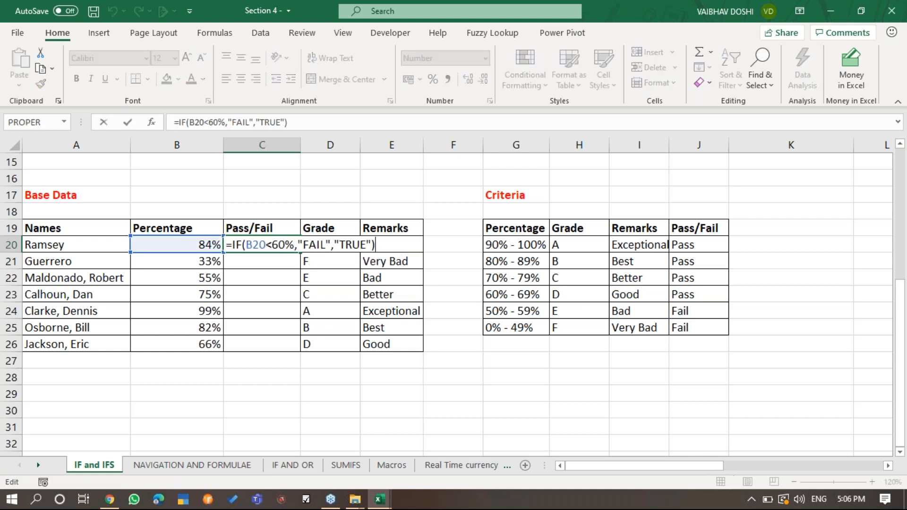
{"action": "key", "text": "Left"}
{"action": "key", "text": "Left"}
{"action": "key", "text": "Left"}
{"action": "key", "text": "Left"}
{"action": "key", "text": "Left"}
{"action": "key", "text": "Left"}
{"action": "key", "text": "Left"}
{"action": "key", "text": "Left"}
{"action": "key", "text": "Left"}
{"action": "key", "text": "Left"}
{"action": "key", "text": "Right"}
{"action": "key", "text": "Right"}
{"action": "key", "text": "Right"}
{"action": "key", "text": "Right"}
{"action": "key", "text": "BackSpace"}
{"action": "key", "text": "BackSpace"}
{"action": "key", "text": "BackSpace"}
{"action": "key", "text": "BackSpace"}
{"action": "type", "text": "PASS"}
{"action": "key", "text": "ctrl+Return"}
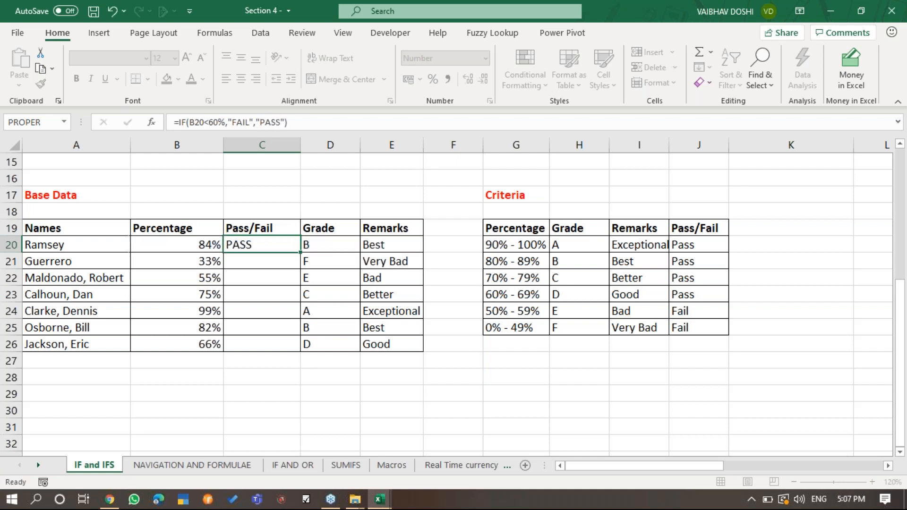
Copy the C20 formula down the Pass/Fail column to C26.
{"action": "key", "text": "ctrl+c"}
{"action": "key", "text": "shift+Down"}
{"action": "key", "text": "shift+Down"}
{"action": "key", "text": "shift+Down"}
{"action": "key", "text": "shift+Down"}
{"action": "key", "text": "shift+Down"}
{"action": "key", "text": "shift+Down"}
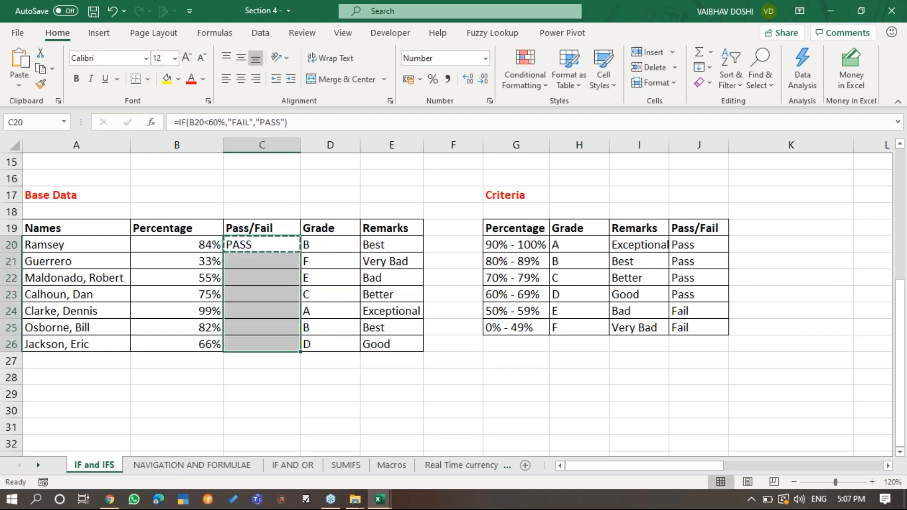
{"action": "key", "text": "Return"}
Review the copied IF formulas in the Base Data Pass/Fail cells and the original formula in C20.
{"action": "key", "text": "Down"}
{"action": "key", "text": "Down"}
{"action": "key", "text": "Down"}
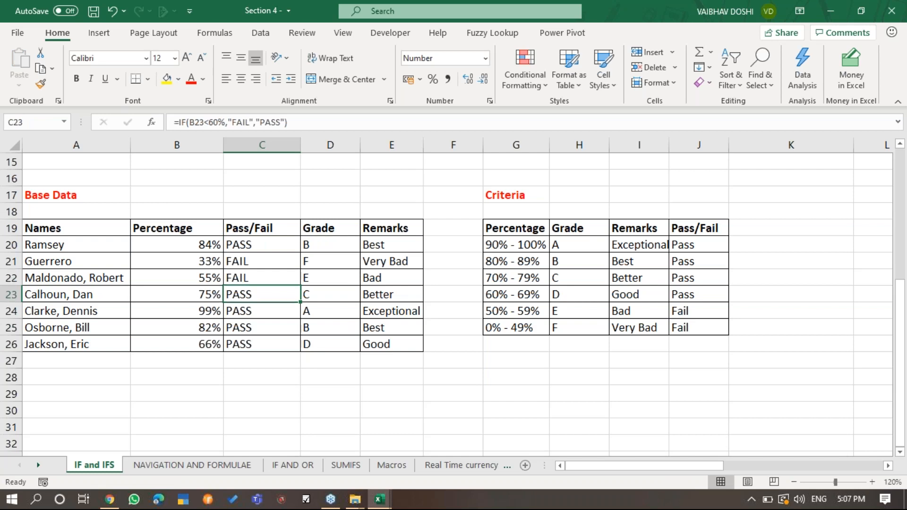
{"action": "key", "text": "F2"}
{"action": "key", "text": "Return"}
{"action": "key", "text": "F2"}
{"action": "key", "text": "Escape"}
{"action": "key", "text": "Down"}
{"action": "key", "text": "F2"}
{"action": "key", "text": "Return"}
{"action": "key", "text": "F2"}
{"action": "key", "text": "Up"}
{"action": "key", "text": "Up"}
{"action": "key", "text": "Up"}
{"action": "key", "text": "Up"}
{"action": "key", "text": "Up"}
{"action": "key", "text": "F2"}
{"action": "key", "text": "Return"}
{"action": "key", "text": "Up"}
{"action": "key", "text": "F2"}
{"action": "key", "text": "Return"}
{"action": "key", "text": "Up"}
{"action": "key", "text": "Up"}
{"action": "key", "text": "Up"}
{"action": "key", "text": "Down"}
{"action": "key", "text": "F2"}
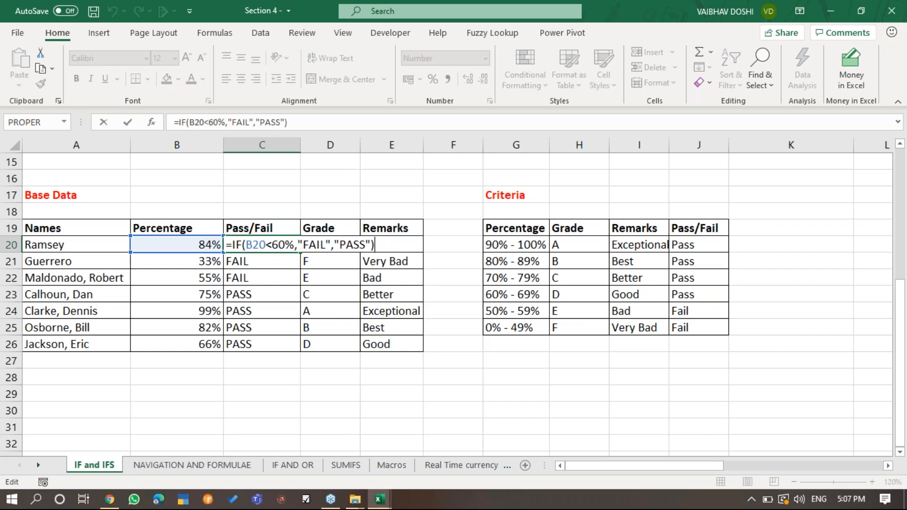
{"action": "key", "text": "Escape"}
Look at the existing IFS formula in the first Grade cell, D20.
{"action": "key", "text": "Right"}
{"action": "key", "text": "F2"}
{"action": "key", "text": "Escape"}
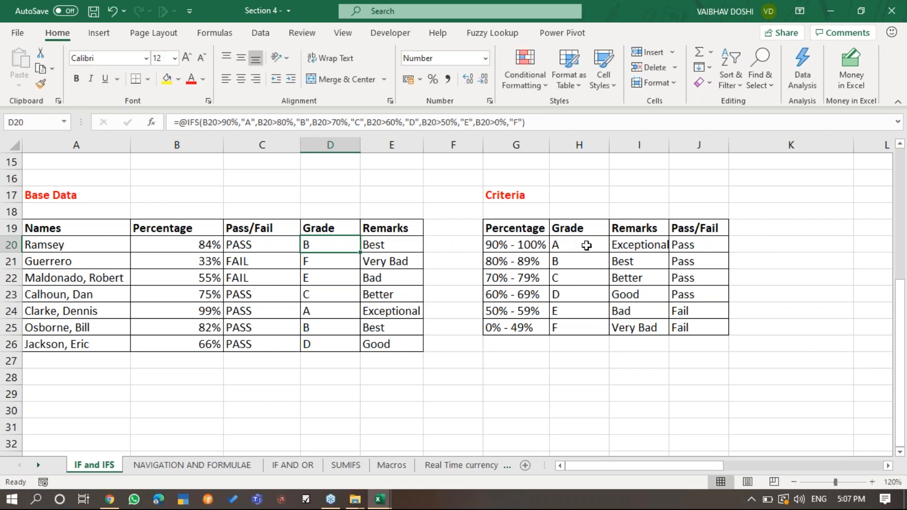
Examine the grade letters in H20:H25 of the Criteria table against their percentage bands.
{"action": "left_click", "coordinate": [589, 245]}
{"action": "key", "text": "F2"}
{"action": "key", "text": "Return"}
{"action": "key", "text": "Return"}
{"action": "key", "text": "Return"}
{"action": "key", "text": "F2"}
{"action": "key", "text": "Return"}
{"action": "key", "text": "F2"}
{"action": "key", "text": "Return"}
{"action": "key", "text": "F2"}
{"action": "key", "text": "Escape"}
{"action": "key", "text": "Up"}
{"action": "key", "text": "Up"}
{"action": "key", "text": "Up"}
{"action": "key", "text": "Up"}
{"action": "key", "text": "Up"}
{"action": "key", "text": "ctrl+shift+Down"}
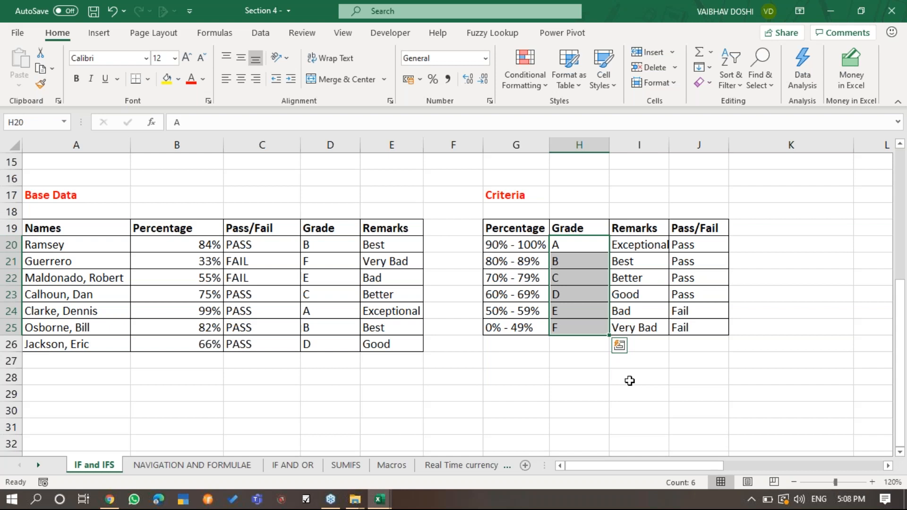
Return to D20 and read through the conditions of its IFS formula without changing them.
{"action": "key", "text": "Left"}
{"action": "key", "text": "Left"}
{"action": "key", "text": "Left"}
{"action": "key", "text": "Left"}
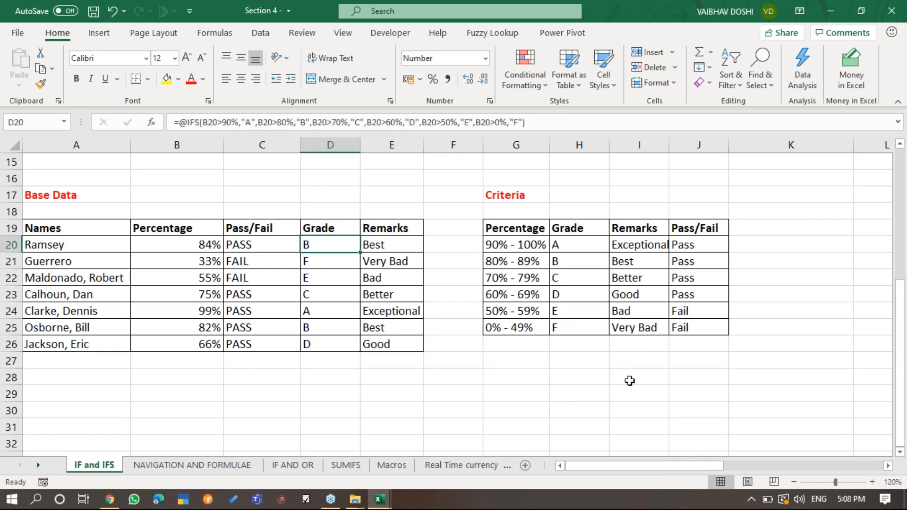
{"action": "key", "text": "F2"}
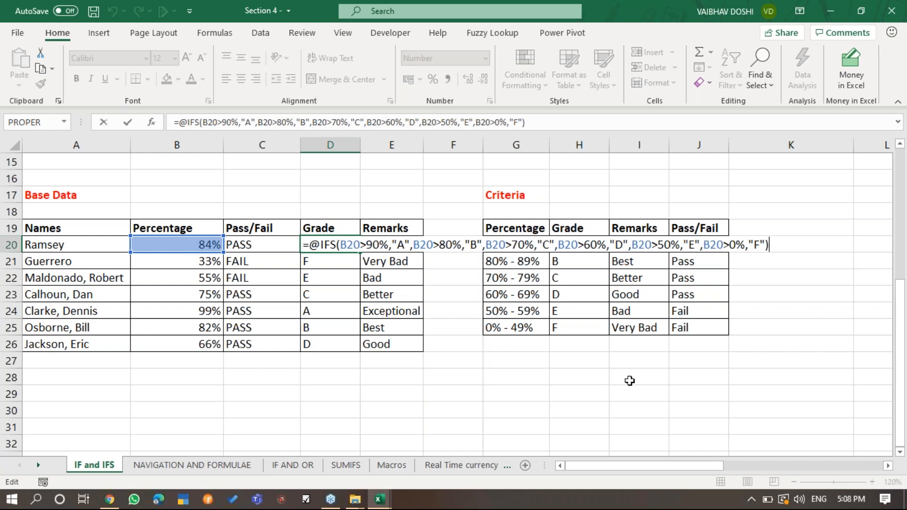
{"action": "key", "text": "Escape"}
Clear the Grade formulas from D20:D26 in the Base Data table and return to D20.
{"action": "key", "text": "ctrl+shift+Down"}
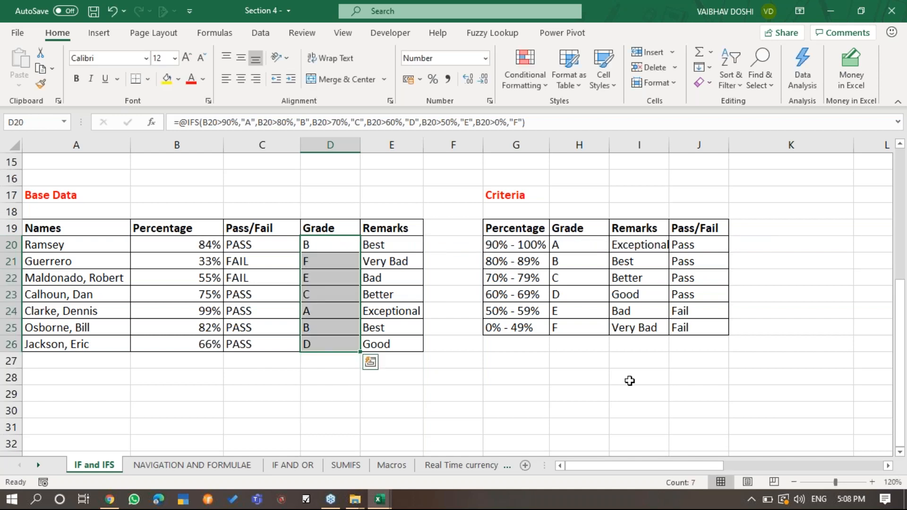
{"action": "key", "text": "Delete"}
{"action": "key", "text": "Down"}
{"action": "key", "text": "Up"}
Begin an IFS formula in D20 with the first condition and result B20>89%,"A".
{"action": "type", "text": "=IF"}
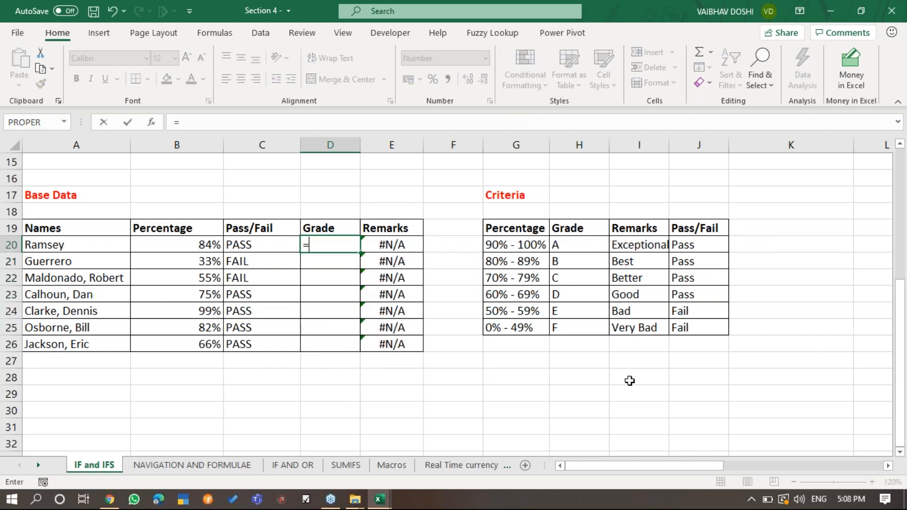
{"action": "key", "text": "Down"}
{"action": "key", "text": "Down"}
{"action": "key", "text": "Down"}
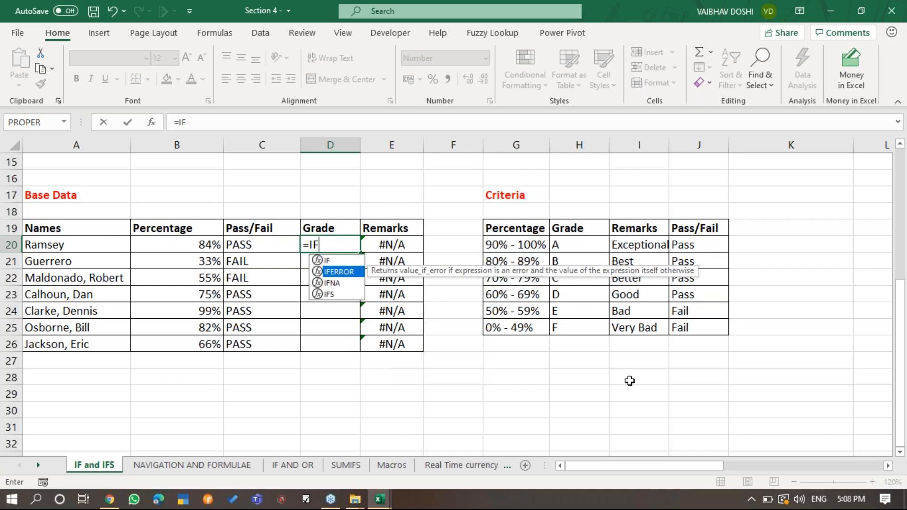
{"action": "key", "text": "Tab"}
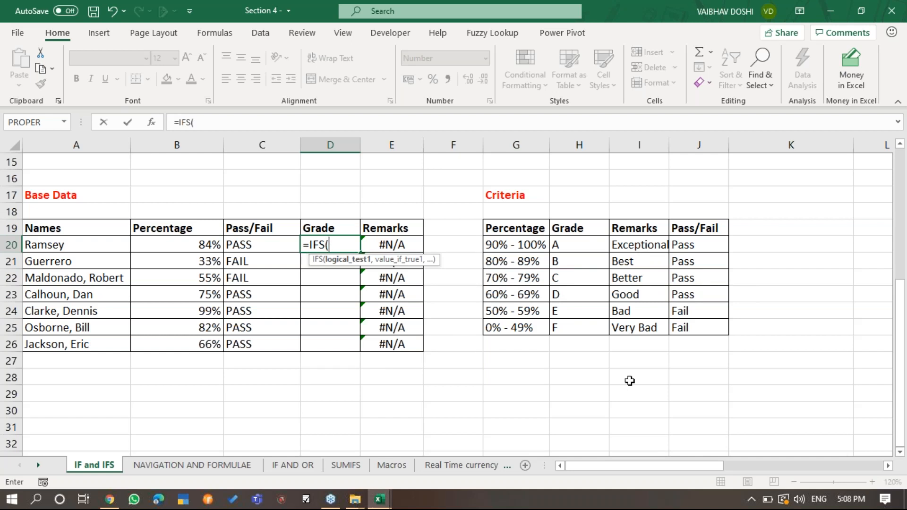
{"action": "key", "text": "Left"}
{"action": "key", "text": "Left"}
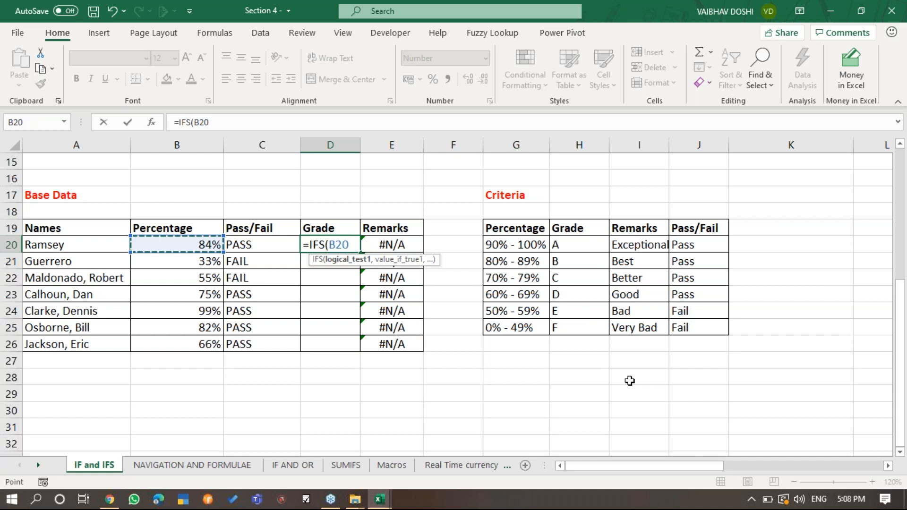
{"action": "type", "text": ">89"}
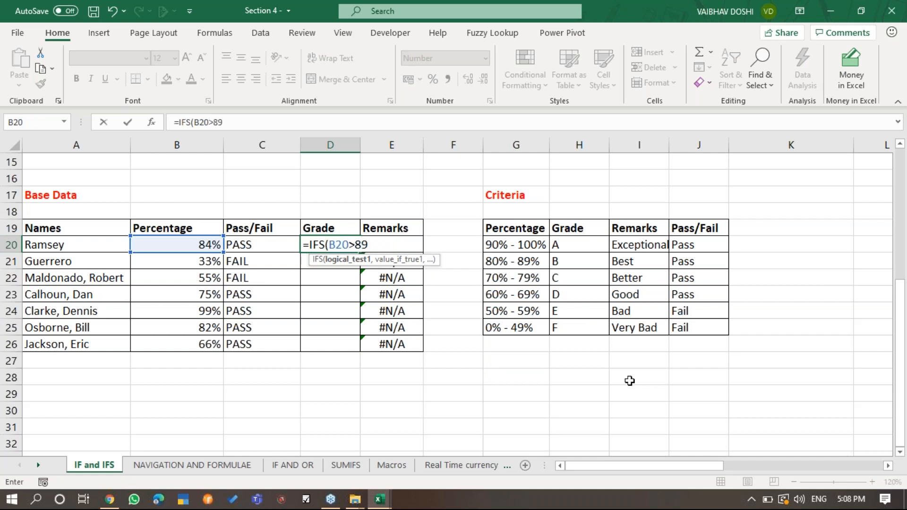
{"action": "type", "text": "%"}
{"action": "type", "text": ","}
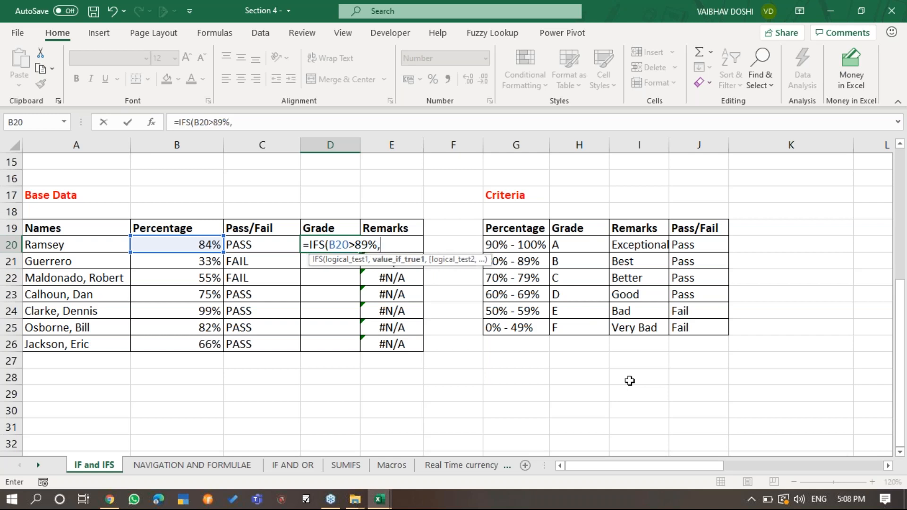
{"action": "type", "text": "\"A\","}
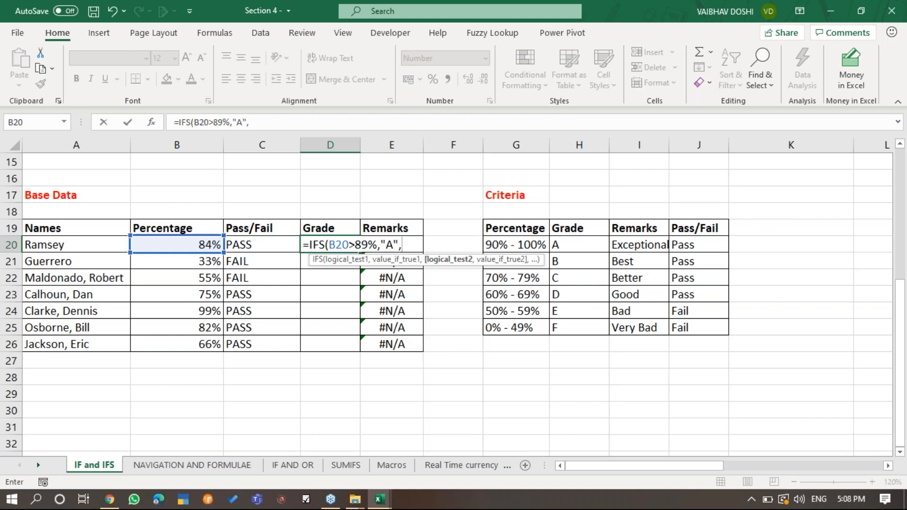
Add the second condition and result B20>79%,"B" to the IFS formula in D20.
{"action": "left_click", "coordinate": [202, 244]}
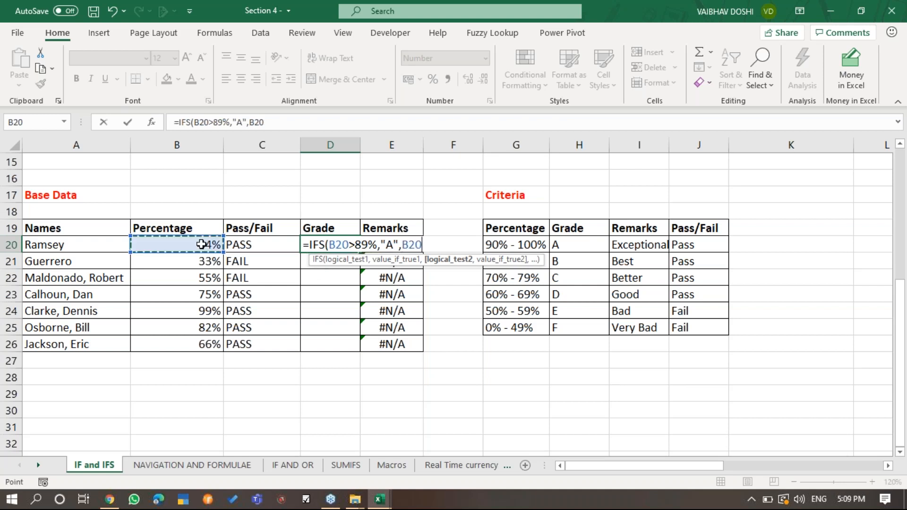
{"action": "type", "text": ">79"}
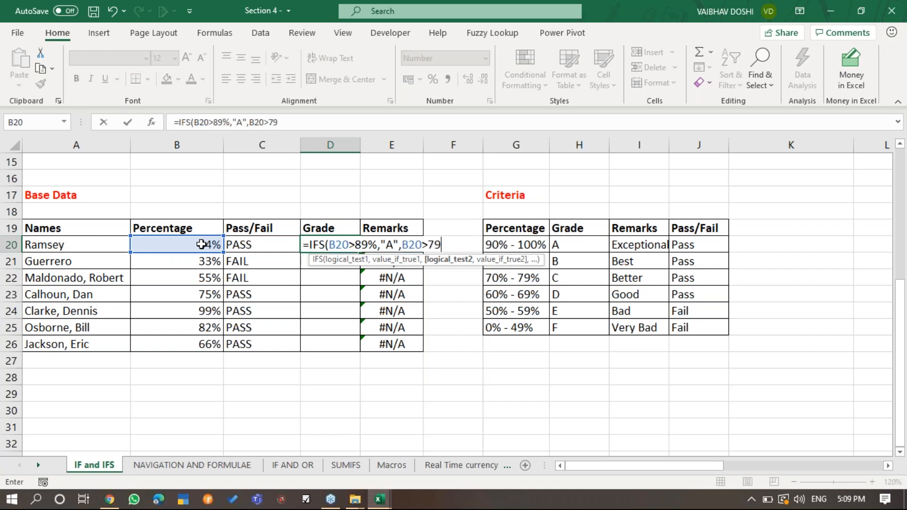
{"action": "type", "text": "%,\""}
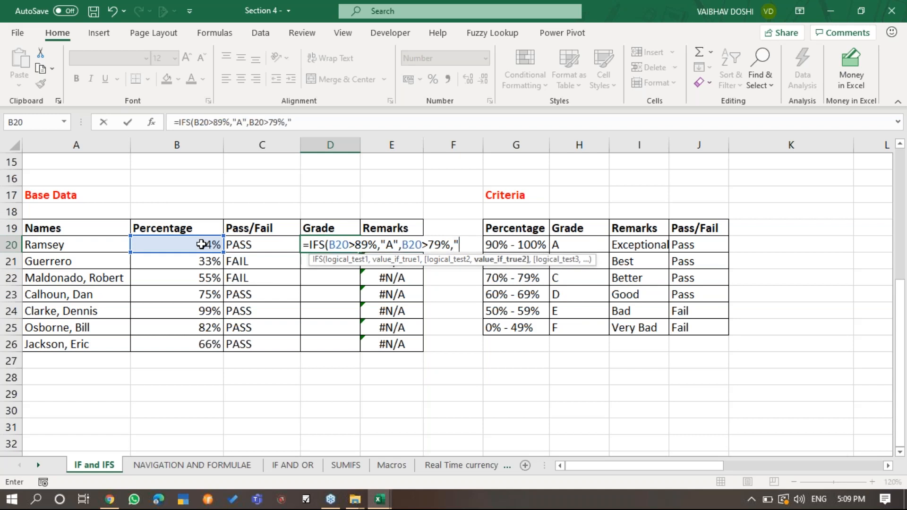
{"action": "type", "text": "b"}
{"action": "key", "text": "BackSpace"}
{"action": "type", "text": "B\","}
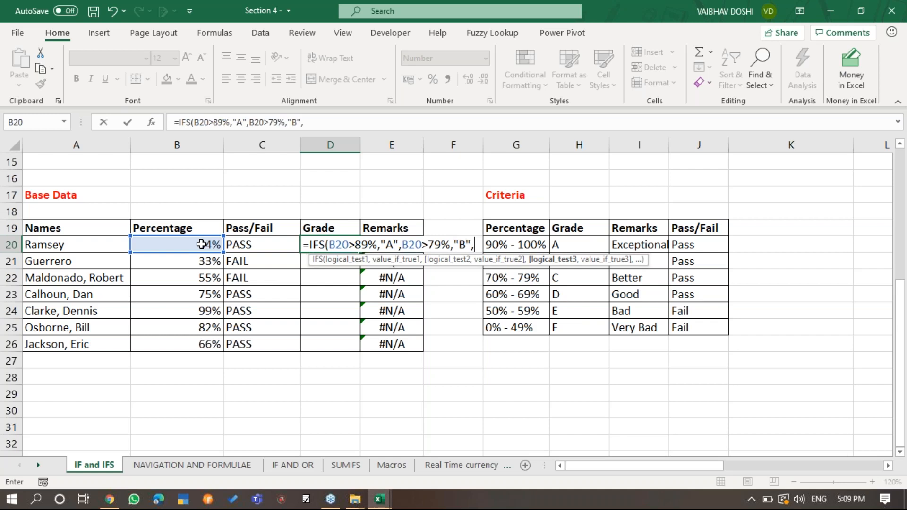
Continue the IFS formula in D20 with B20>69%,"C",B20>59%"D".
{"action": "left_click", "coordinate": [202, 245]}
{"action": "type", "text": ">"}
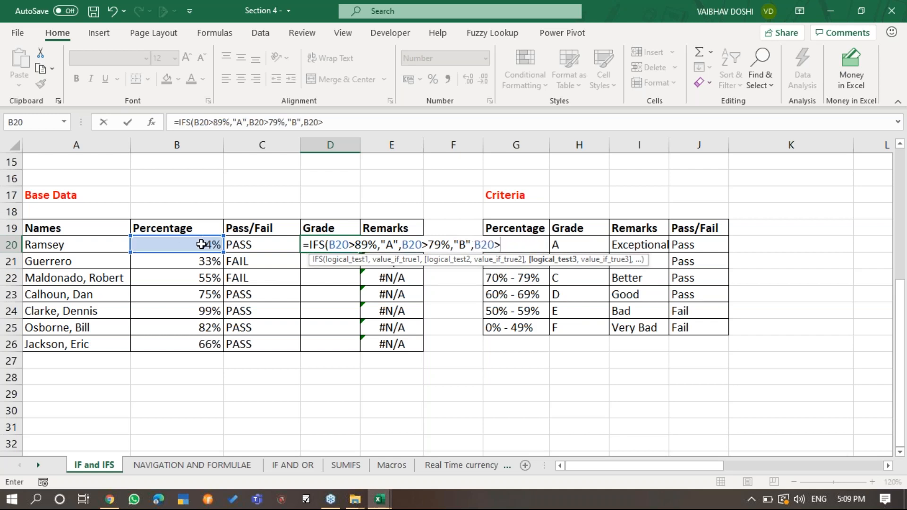
{"action": "type", "text": "69%,\"C\""}
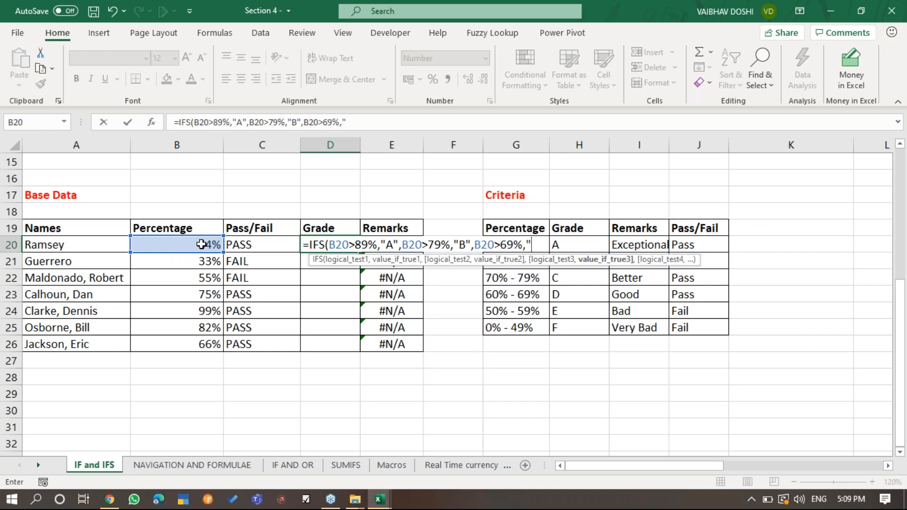
{"action": "type", "text": ","}
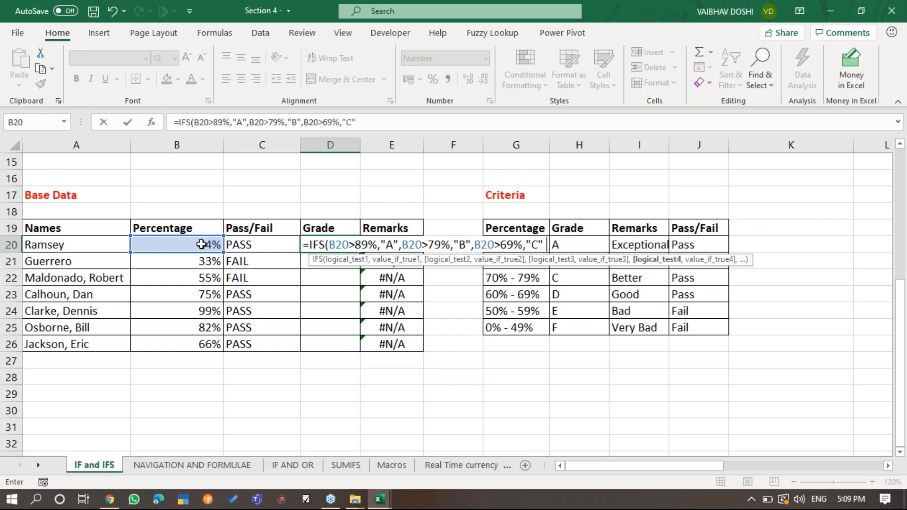
{"action": "left_click", "coordinate": [201, 244]}
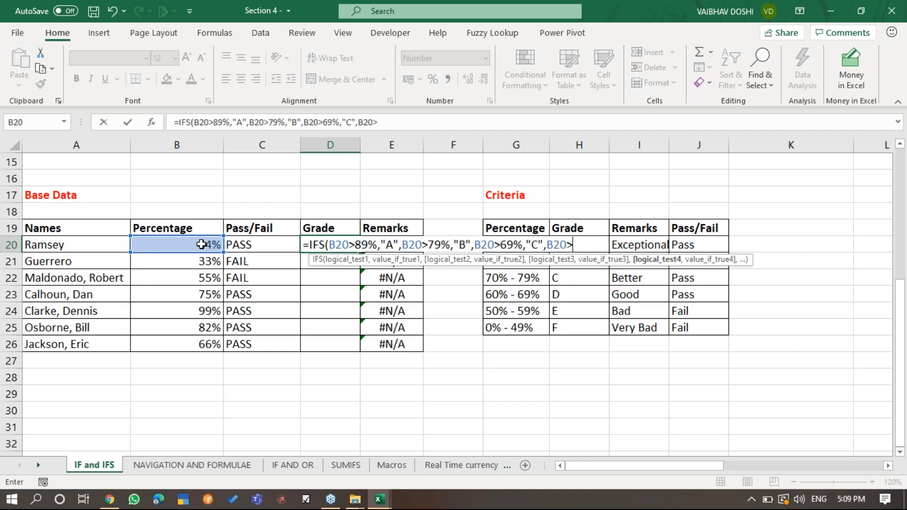
{"action": "type", "text": ">59%\"D\""}
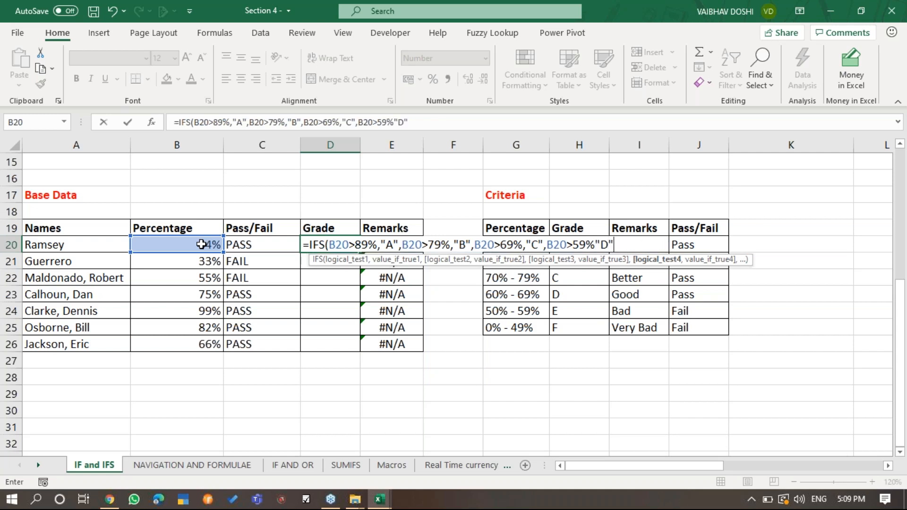
{"action": "type", "text": ","}
{"action": "left_click", "coordinate": [202, 244]}
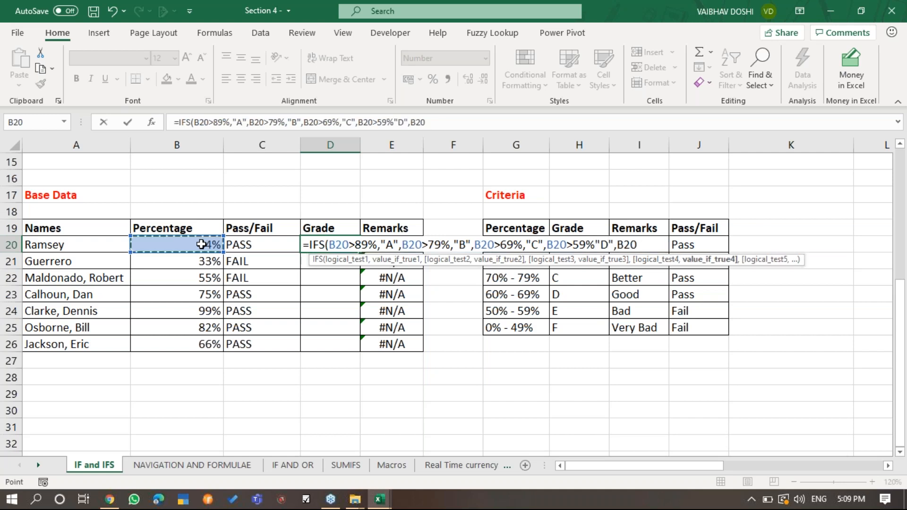
{"action": "type", "text": ">"}
{"action": "type", "text": "4"}
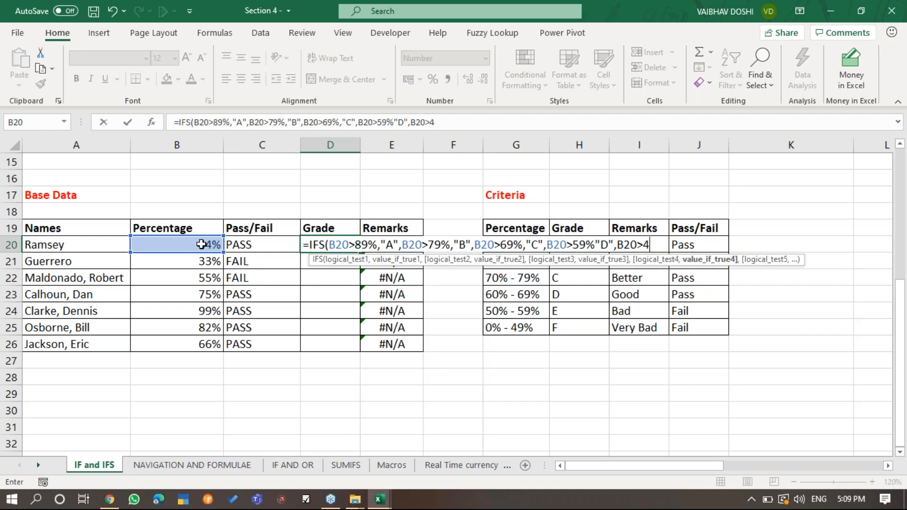
{"action": "type", "text": "9%,"}
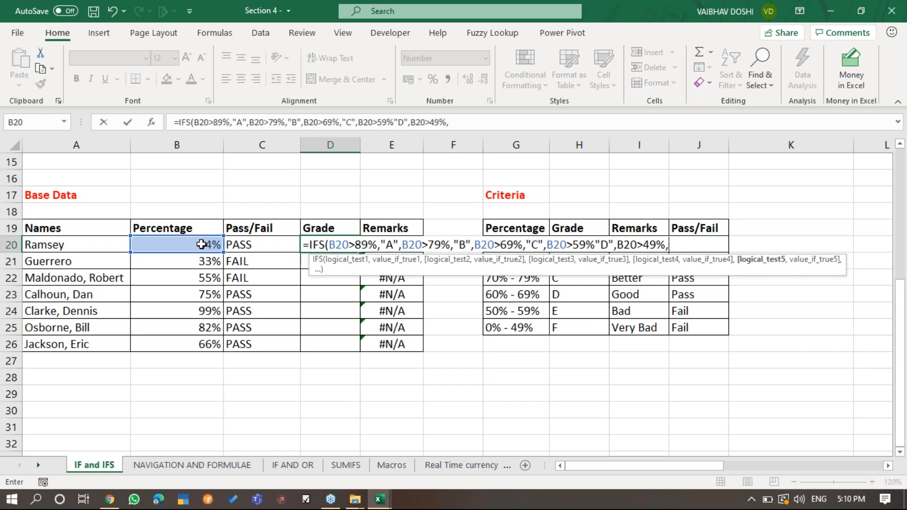
{"action": "type", "text": "\""}
{"action": "key", "text": "BackSpace"}
{"action": "key", "text": "BackSpace"}
{"action": "key", "text": "BackSpace"}
{"action": "key", "text": "BackSpace"}
{"action": "key", "text": "BackSpace"}
{"action": "key", "text": "BackSpace"}
{"action": "key", "text": "BackSpace"}
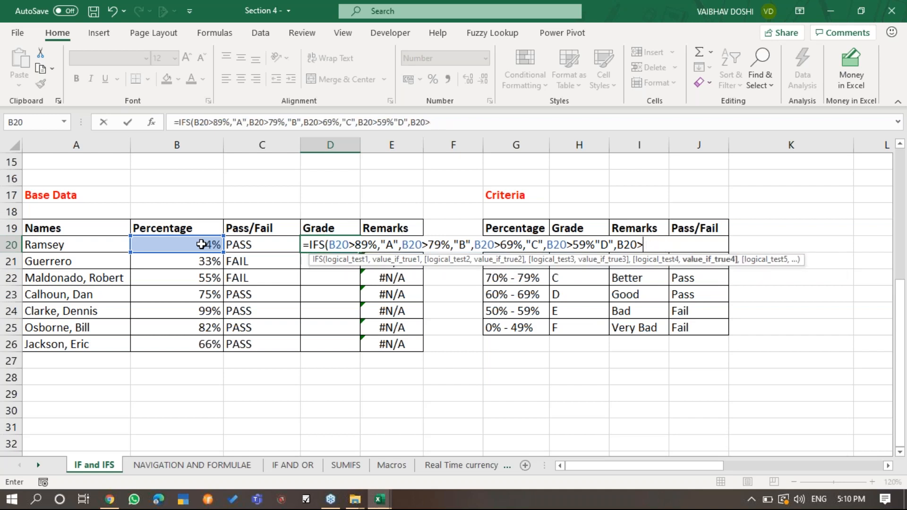
{"action": "key", "text": "BackSpace"}
{"action": "key", "text": "BackSpace"}
{"action": "key", "text": "BackSpace"}
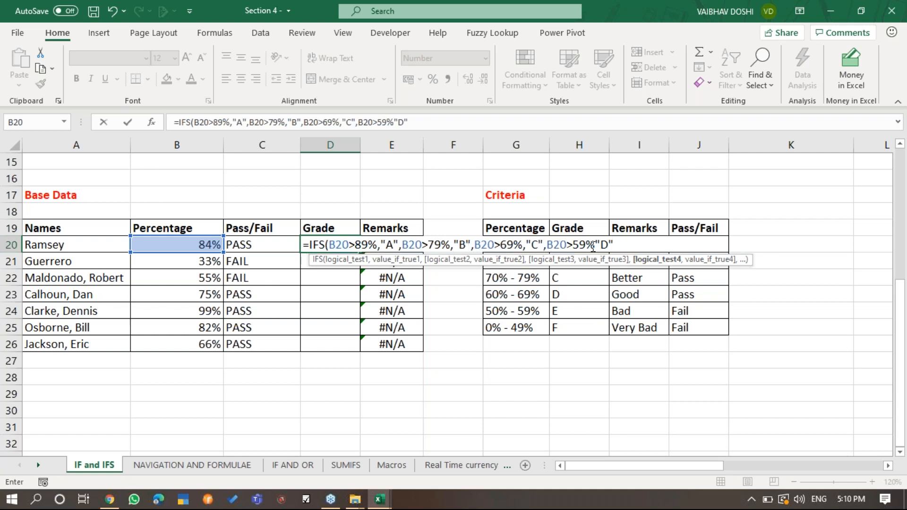
Rewrite the fourth condition's result so it reads B20>59%,"D", with the missing comma before "D".
{"action": "left_click", "coordinate": [622, 247]}
{"action": "type", "text": "\"\"\""}
{"action": "key", "text": "BackSpace"}
{"action": "key", "text": "BackSpace"}
{"action": "key", "text": "BackSpace"}
{"action": "key", "text": "BackSpace"}
{"action": "key", "text": "BackSpace"}
{"action": "key", "text": "BackSpace"}
{"action": "type", "text": ","}
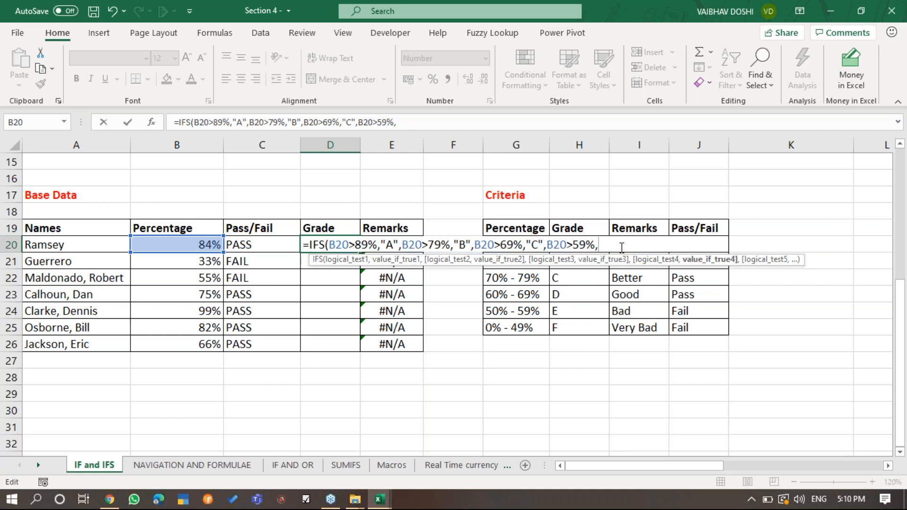
{"action": "type", "text": "\"D\","}
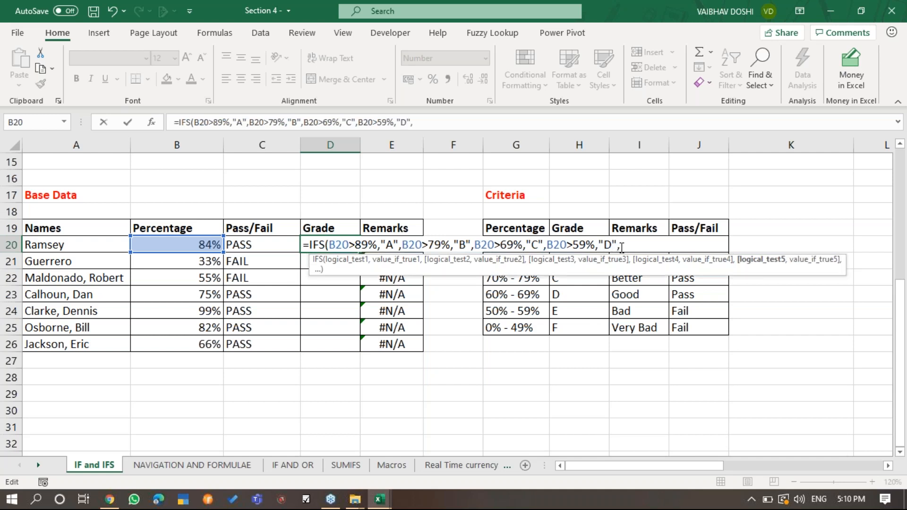
Add a fifth condition and result B20>0%,"F" to the IFS formula in D20.
{"action": "left_click", "coordinate": [200, 246]}
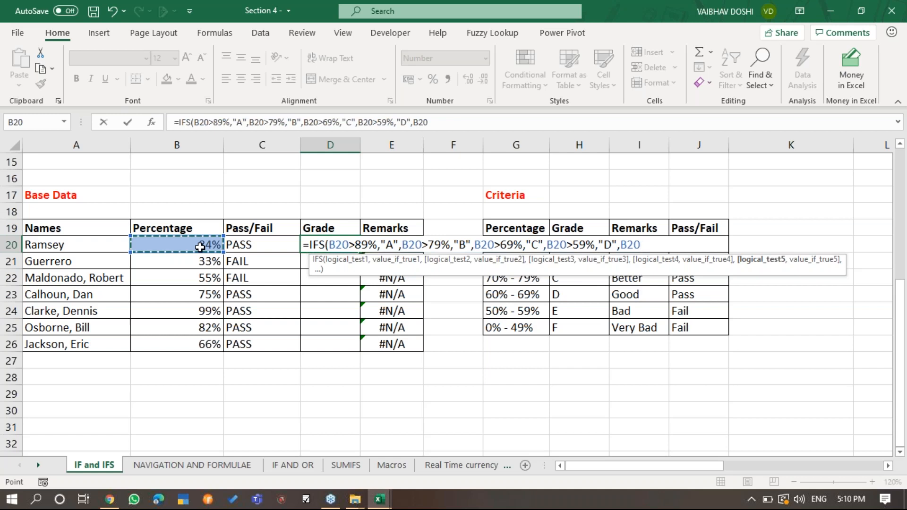
{"action": "type", "text": ">0%"}
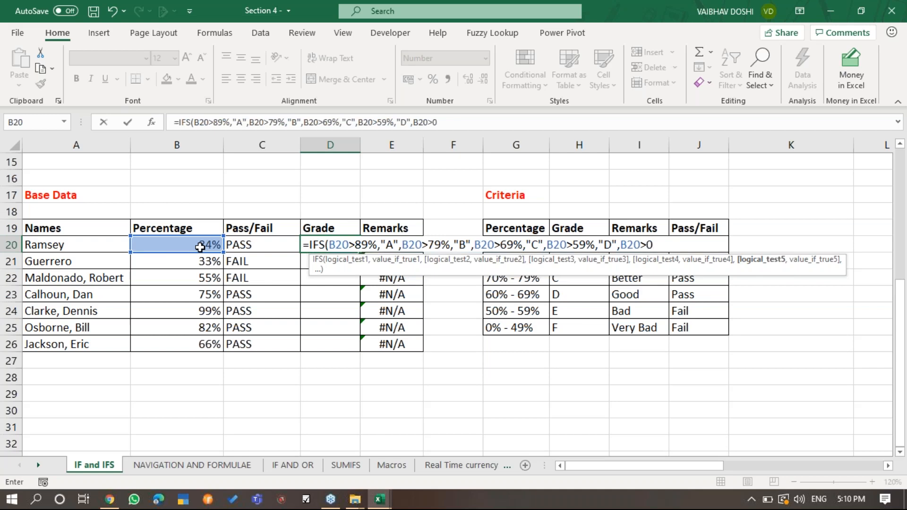
{"action": "type", "text": ","}
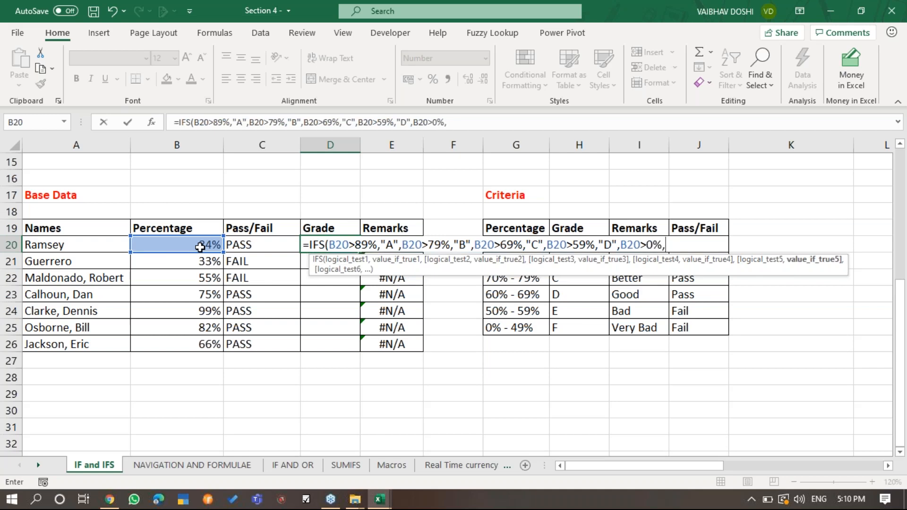
{"action": "type", "text": "\"F\""}
Change the fifth condition to B20>=0%, close the IFS formula with a parenthesis and enter it in D20.
{"action": "left_click", "coordinate": [647, 244]}
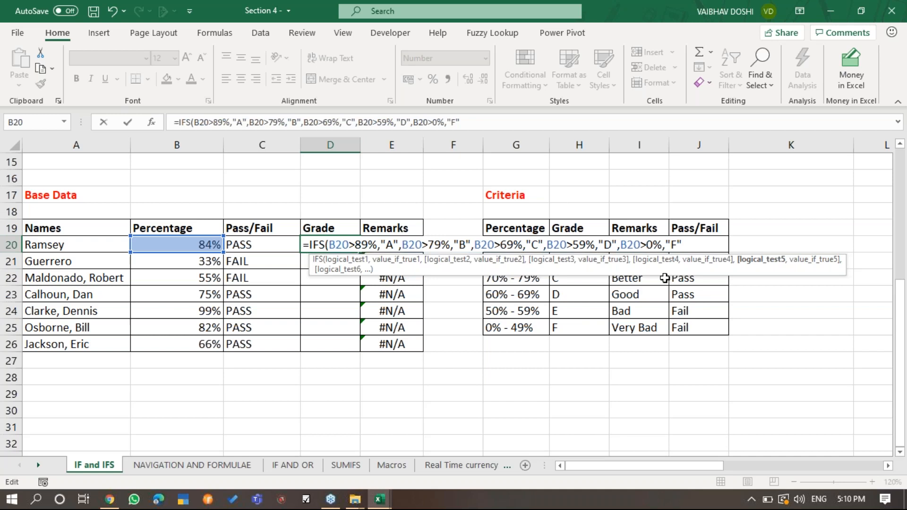
{"action": "type", "text": "="}
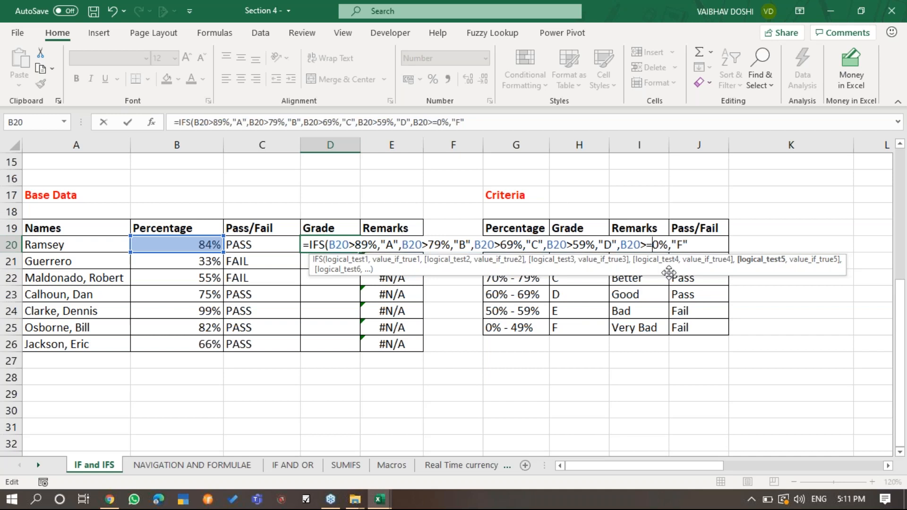
{"action": "left_click", "coordinate": [698, 242]}
{"action": "type", "text": ")"}
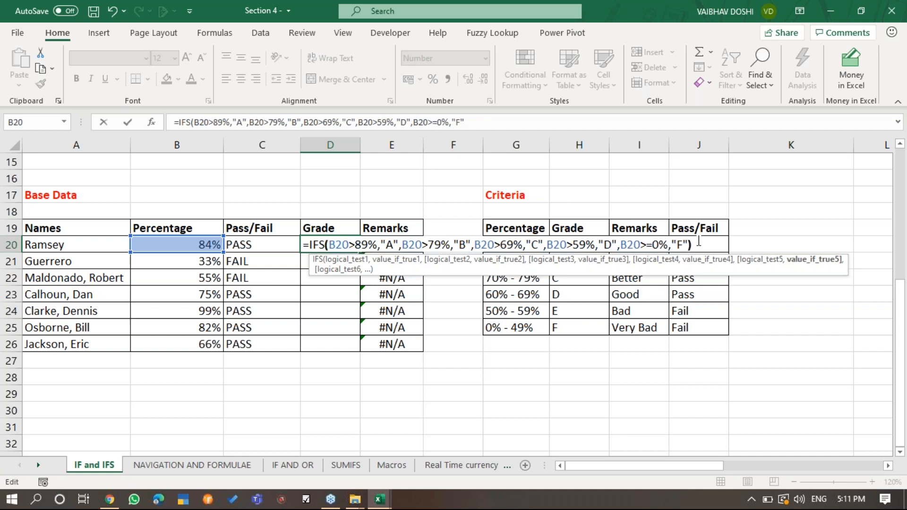
{"action": "key", "text": "Return"}
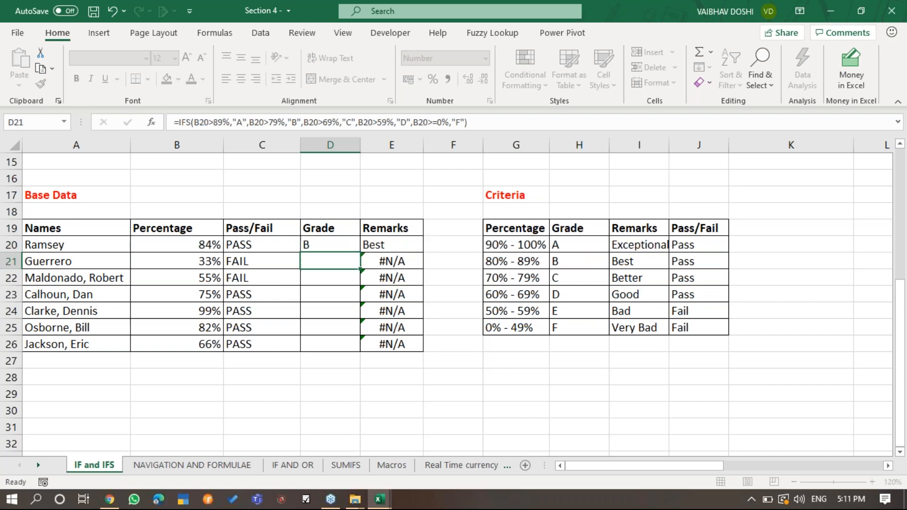
Copy the Grade formula from D20 down through D26.
{"action": "key", "text": "Up"}
{"action": "key", "text": "ctrl+c"}
{"action": "key", "text": "shift+Down"}
{"action": "key", "text": "shift+Down"}
{"action": "key", "text": "shift+Down"}
{"action": "key", "text": "shift+Down"}
{"action": "key", "text": "shift+Down"}
{"action": "key", "text": "shift+Down"}
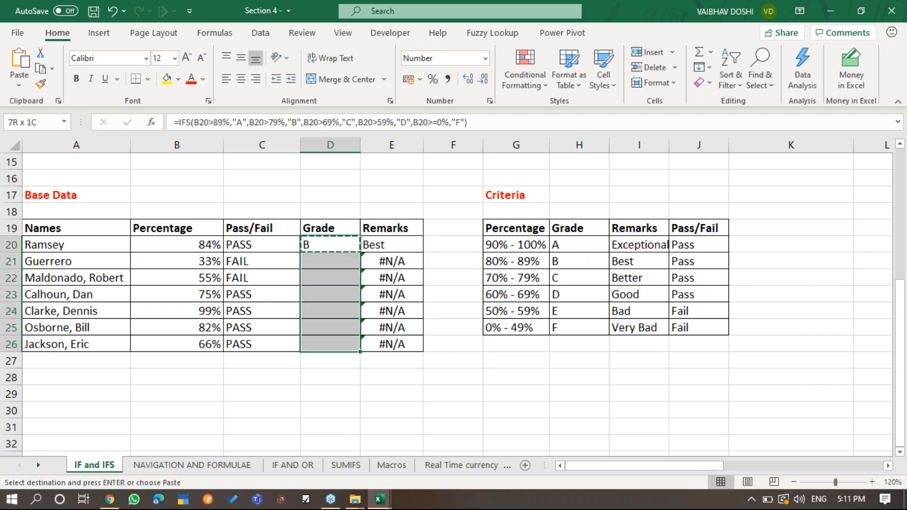
{"action": "key", "text": "ctrl+v"}
{"action": "key", "text": "Return"}
Examine the formulas in D20 and D22 and compare the resulting grades with the Criteria table.
{"action": "key", "text": "Up"}
{"action": "key", "text": "F2"}
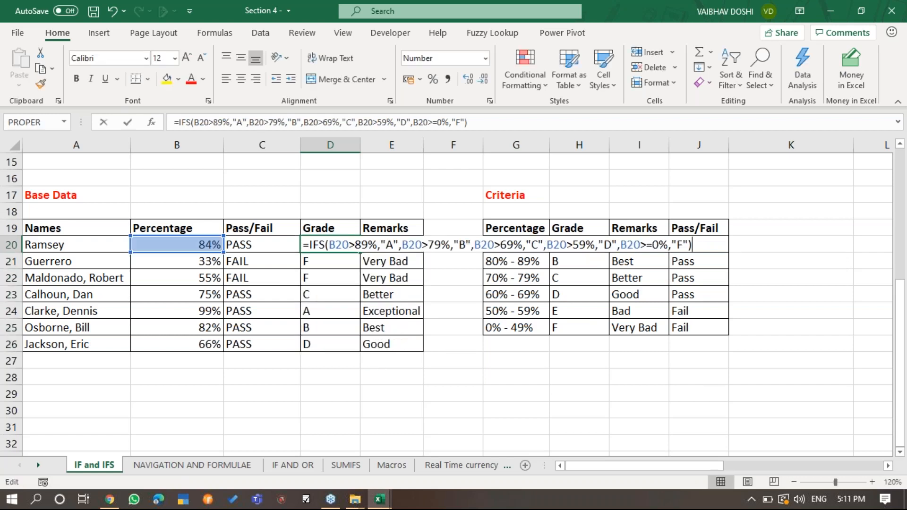
{"action": "key", "text": "Escape"}
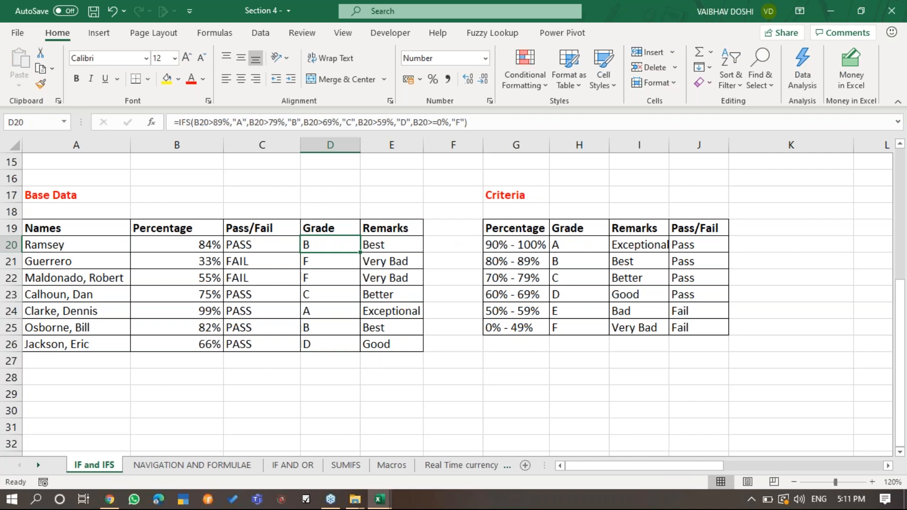
{"action": "left_click", "coordinate": [557, 263]}
{"action": "left_click", "coordinate": [307, 259]}
{"action": "left_click", "coordinate": [562, 328]}
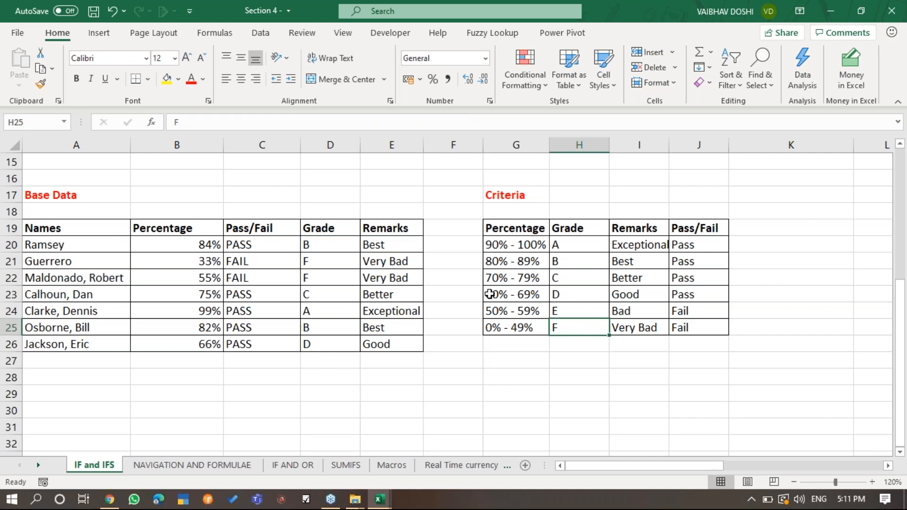
{"action": "left_click", "coordinate": [341, 279]}
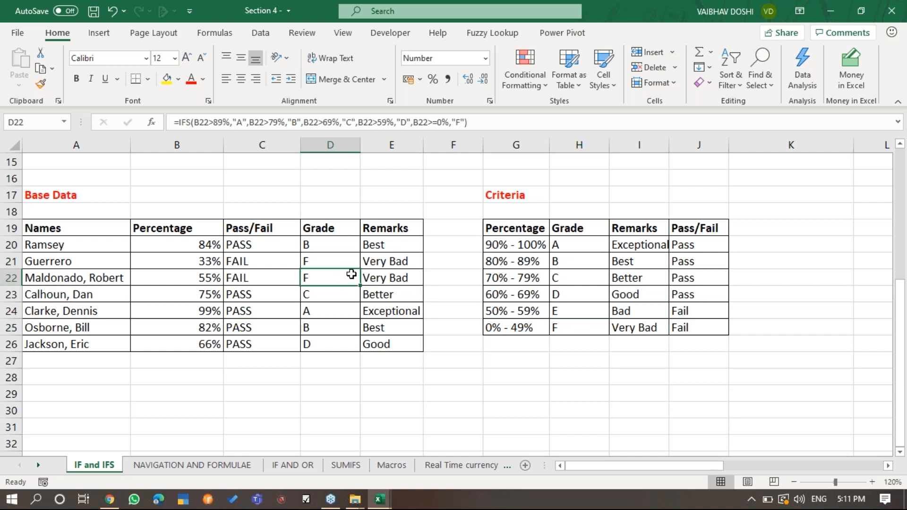
{"action": "key", "text": "F2"}
{"action": "key", "text": "Escape"}
Set the threshold of the fifth condition in D20's IFS formula to 49%.
{"action": "key", "text": "Up"}
{"action": "key", "text": "Up"}
{"action": "key", "text": "F2"}
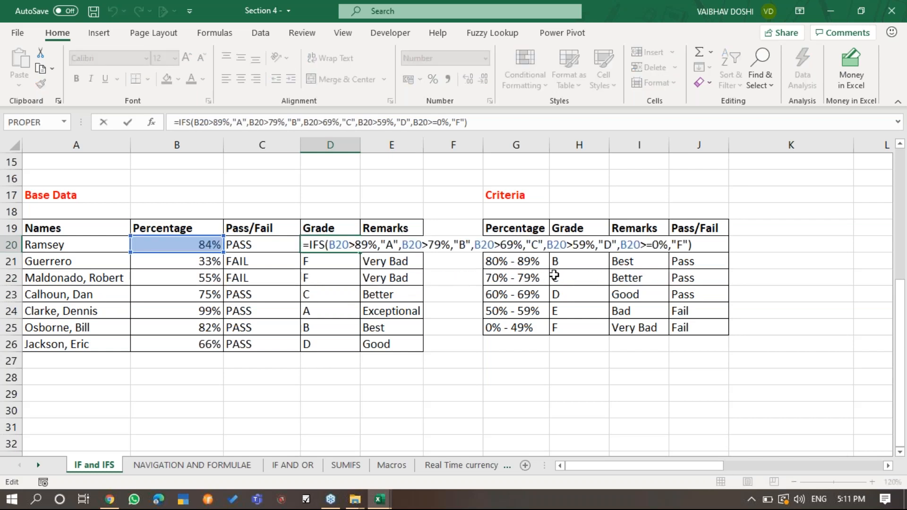
{"action": "left_click", "coordinate": [587, 247]}
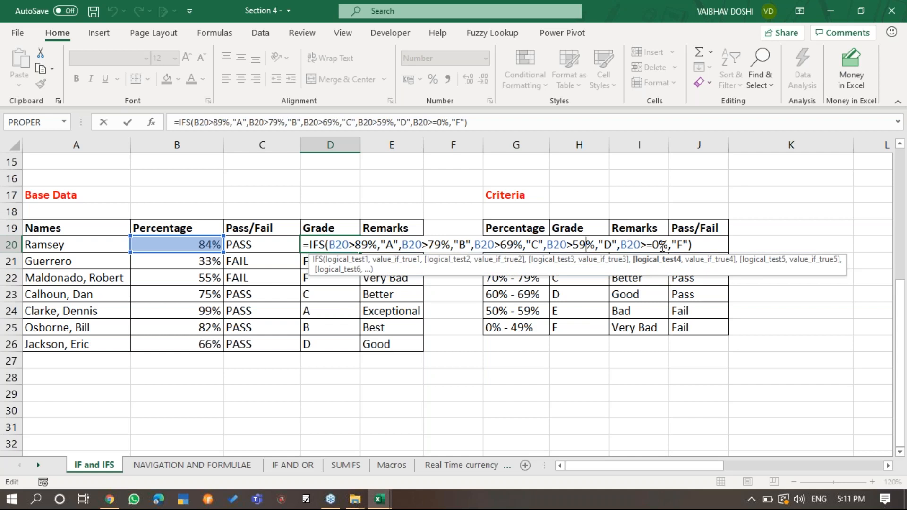
{"action": "left_click", "coordinate": [661, 245]}
{"action": "key", "text": "BackSpace"}
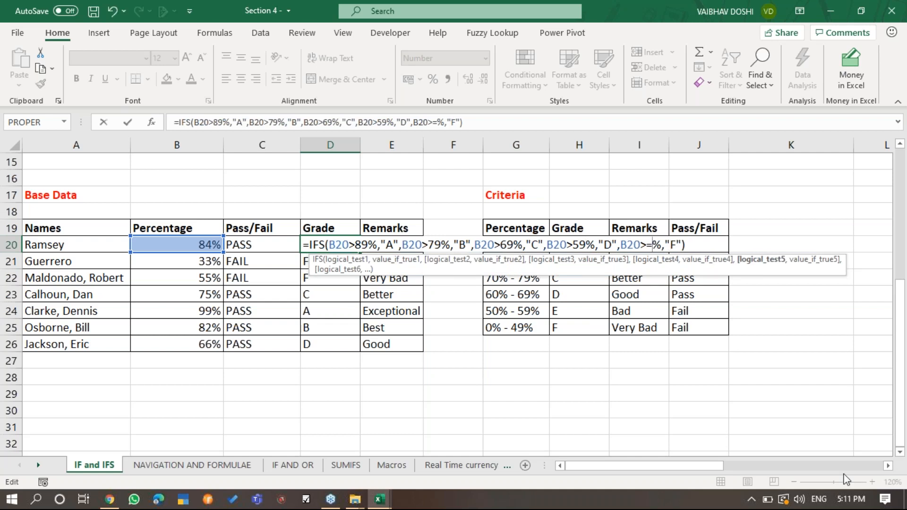
{"action": "type", "text": "49"}
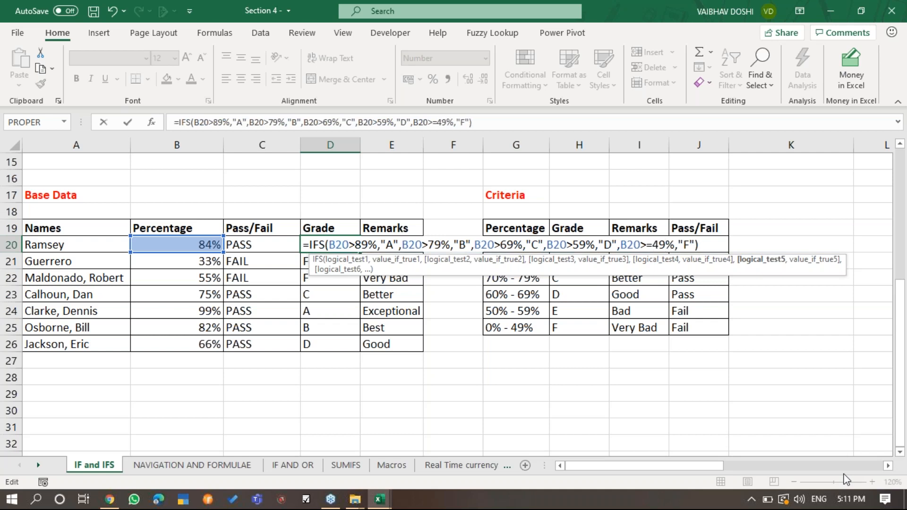
Change the fifth condition's result to "E" and add a comma after it for another condition.
{"action": "key", "text": "Right"}
{"action": "key", "text": "Right"}
{"action": "key", "text": "Right"}
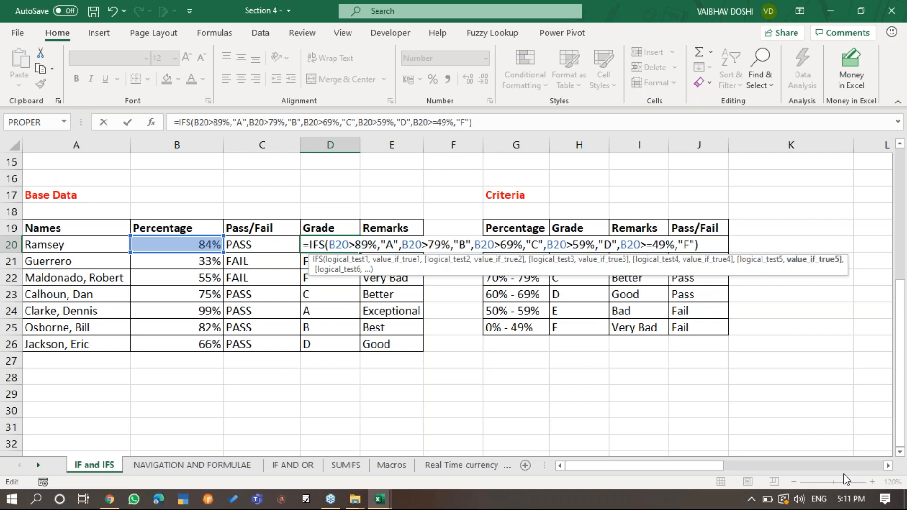
{"action": "key", "text": "Delete"}
{"action": "type", "text": "E"}
{"action": "key", "text": "Right"}
{"action": "type", "text": ","}
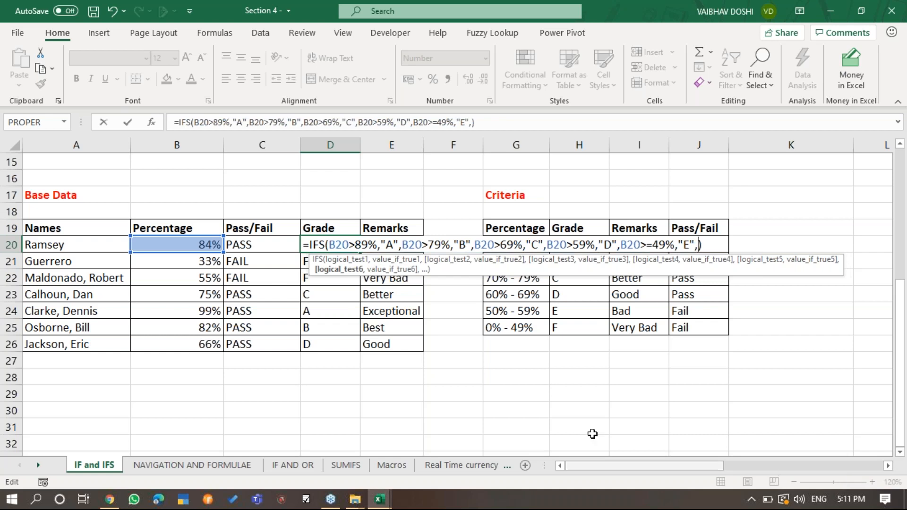
Add the sixth condition and result B20>=0%,"F" and enter the IFS formula in D20.
{"action": "left_click", "coordinate": [195, 243]}
{"action": "type", "text": ">=0"}
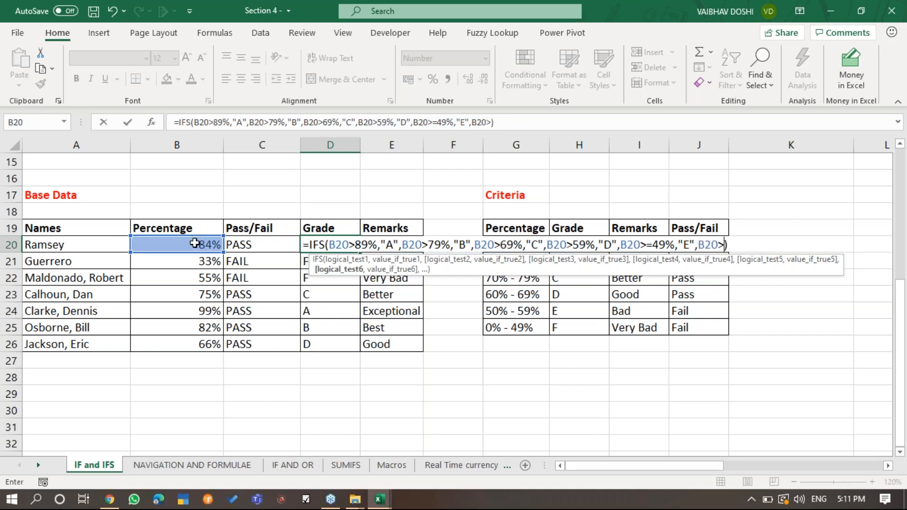
{"action": "type", "text": "%,\""}
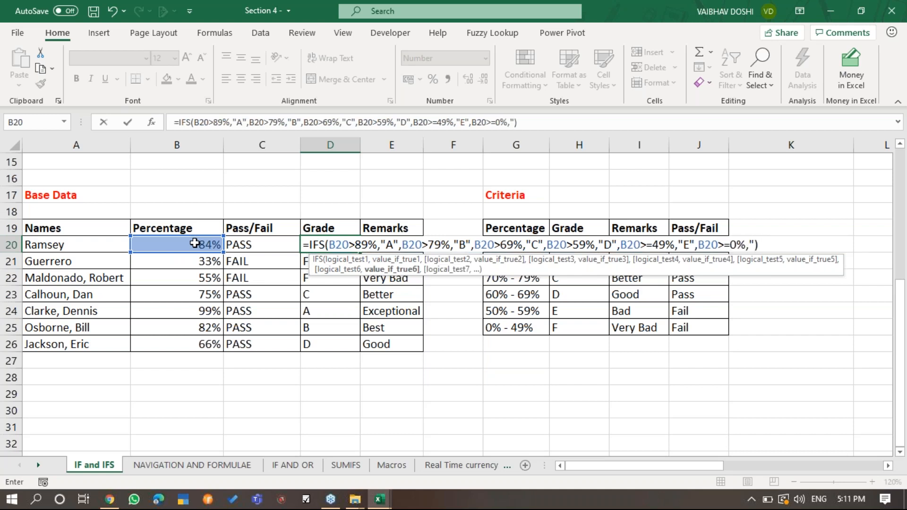
{"action": "type", "text": "F\""}
{"action": "key", "text": "Return"}
Copy the corrected Grade formula from D20 down through D26.
{"action": "key", "text": "Up"}
{"action": "key", "text": "ctrl+c"}
{"action": "key", "text": "ctrl+shift+Down"}
{"action": "key", "text": "ctrl+v"}
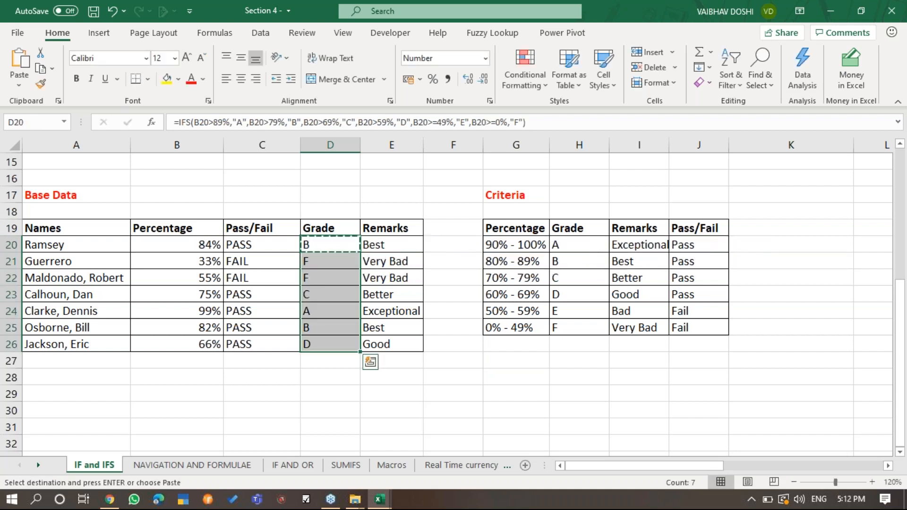
{"action": "key", "text": "Escape"}
Check the formula in D22 and compare the grades in D22 through D26 with the Criteria table.
{"action": "key", "text": "Down"}
{"action": "key", "text": "Down"}
{"action": "key", "text": "F2"}
{"action": "key", "text": "Escape"}
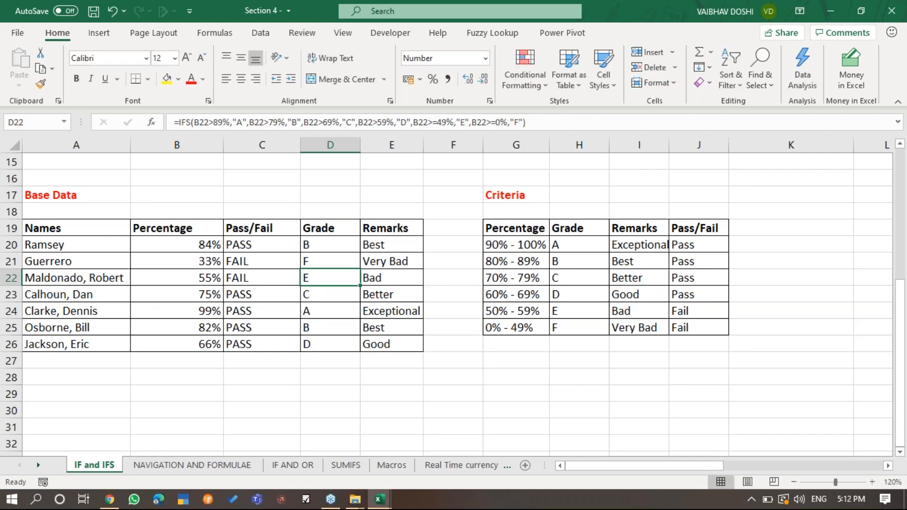
{"action": "left_click", "coordinate": [598, 307]}
{"action": "left_click", "coordinate": [320, 294]}
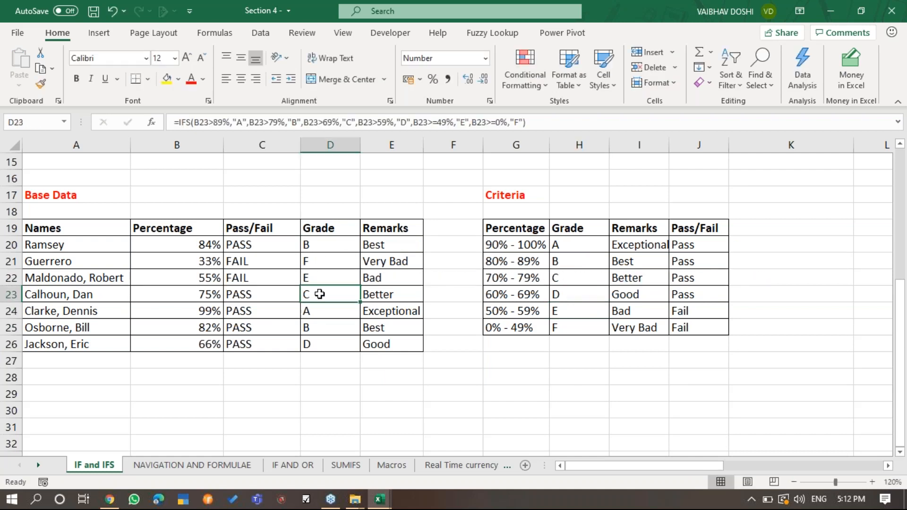
{"action": "left_click", "coordinate": [587, 282]}
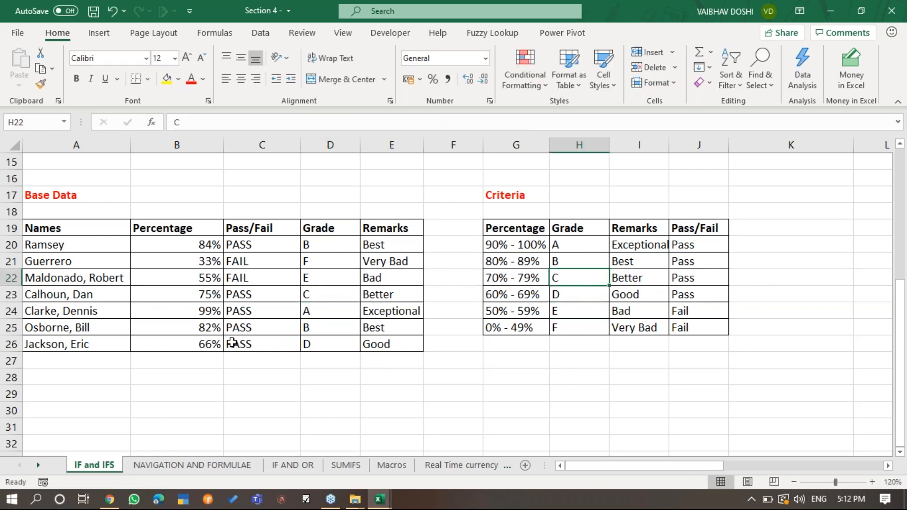
{"action": "left_click", "coordinate": [303, 310]}
{"action": "left_click", "coordinate": [596, 246]}
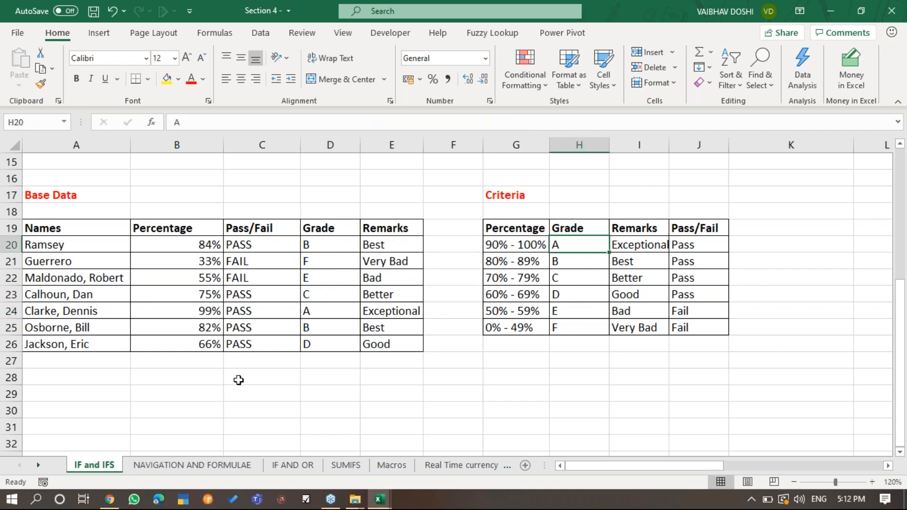
{"action": "left_click", "coordinate": [314, 330]}
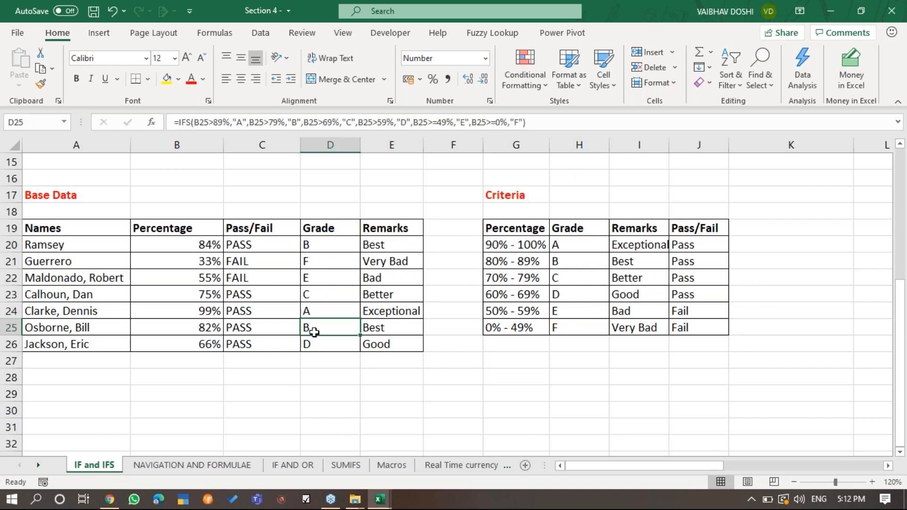
{"action": "left_click", "coordinate": [570, 258]}
{"action": "left_click", "coordinate": [332, 349]}
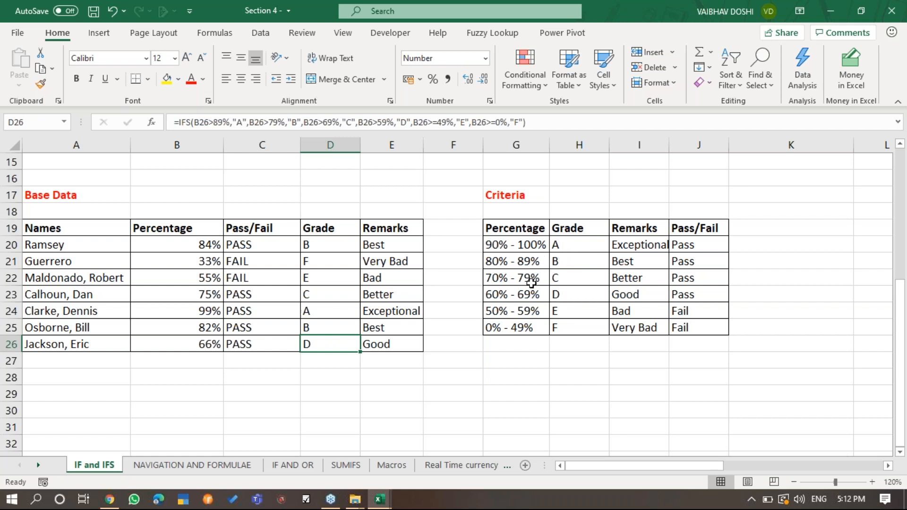
{"action": "left_click", "coordinate": [569, 294]}
Review the completed IFS formula in D20 without changing it.
{"action": "left_click", "coordinate": [346, 232]}
{"action": "left_click", "coordinate": [340, 243]}
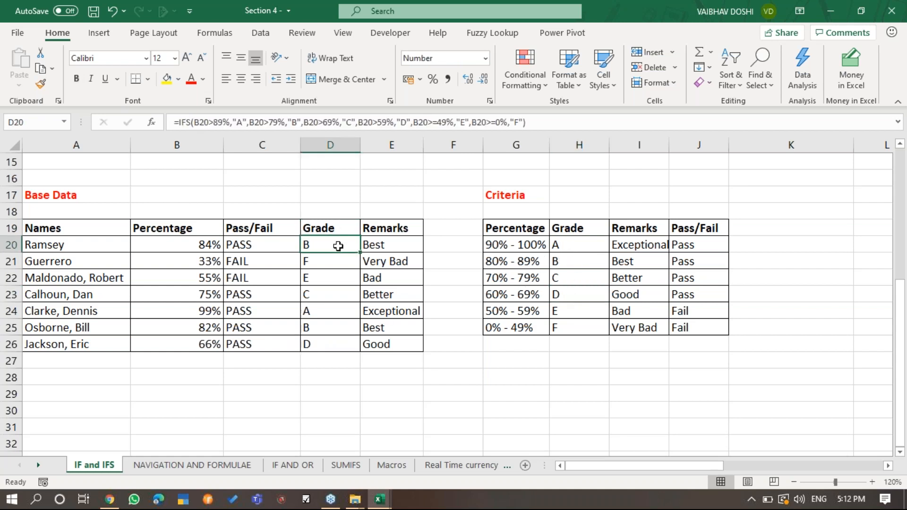
{"action": "key", "text": "F2"}
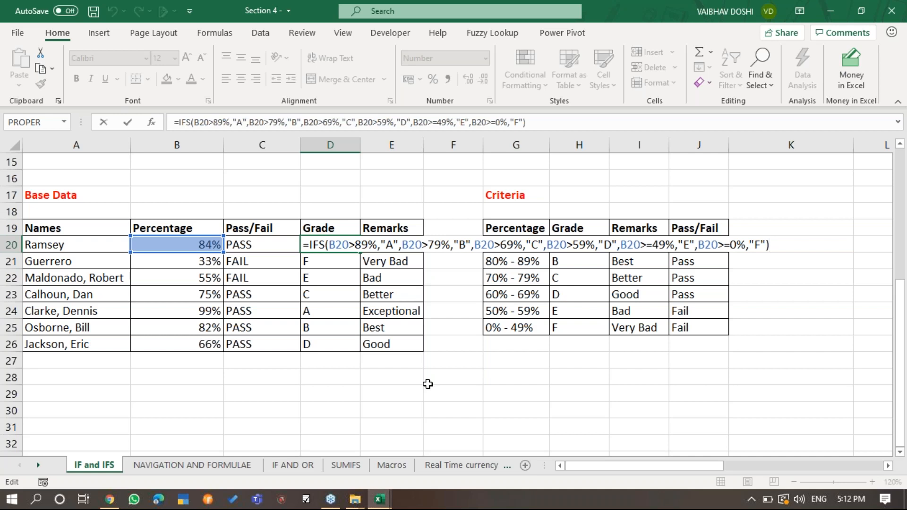
{"action": "key", "text": "ctrl+Return"}
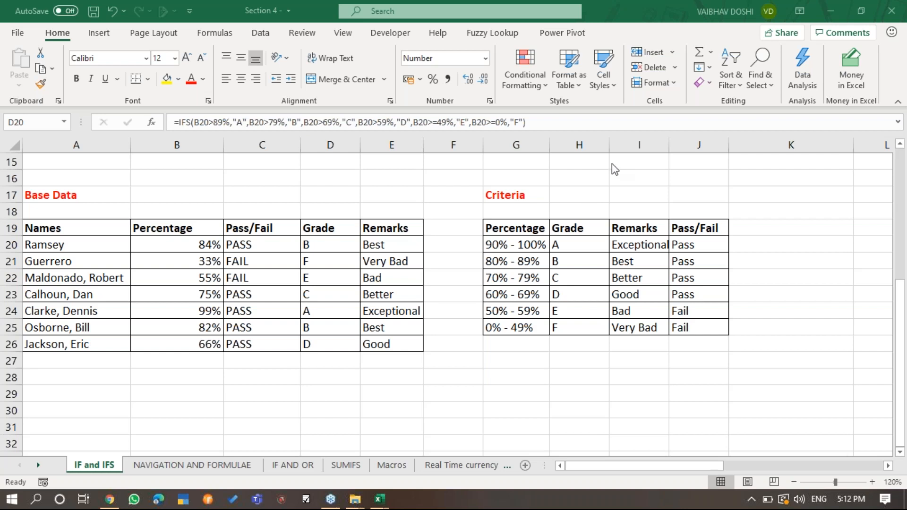
{"action": "key", "text": "alt+Tab"}
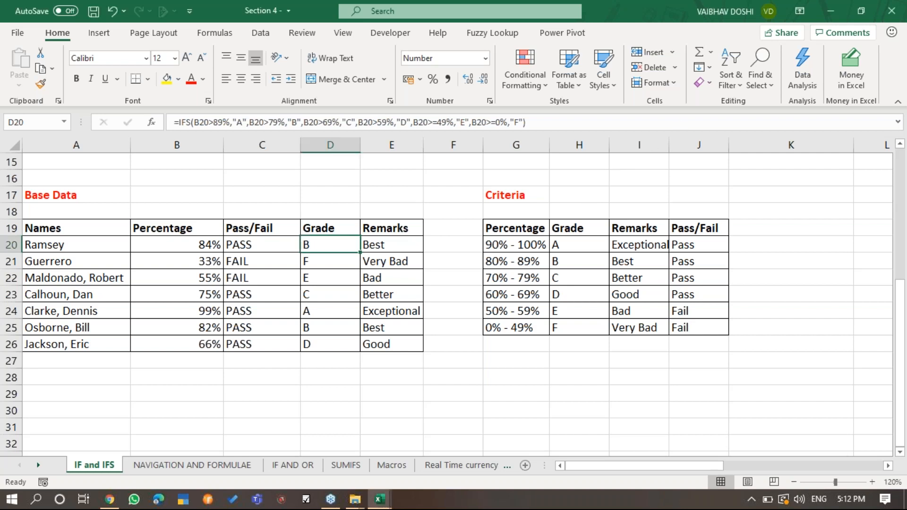
{"action": "left_click", "coordinate": [702, 45]}
{"action": "double_click", "coordinate": [346, 244]}
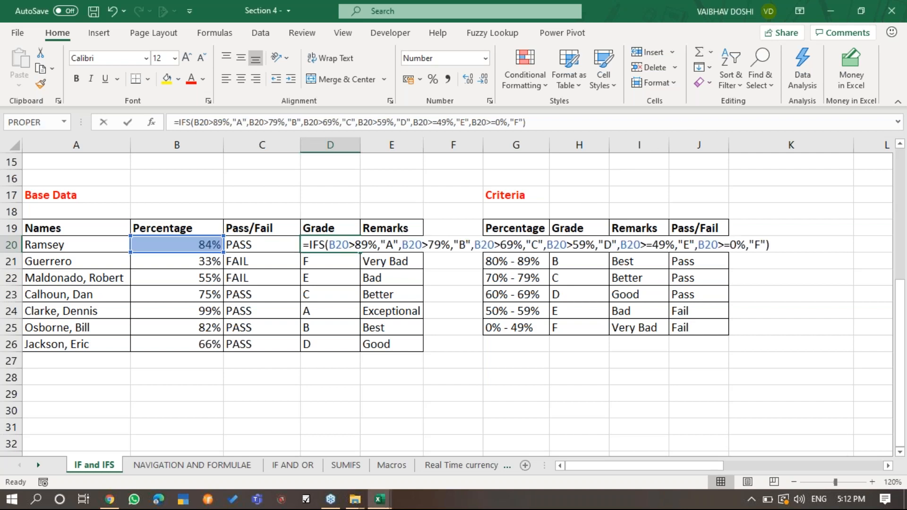
{"action": "key", "text": "Escape"}
Examine the IFS formula behind the Remarks value in E20.
{"action": "key", "text": "Right"}
{"action": "key", "text": "F2"}
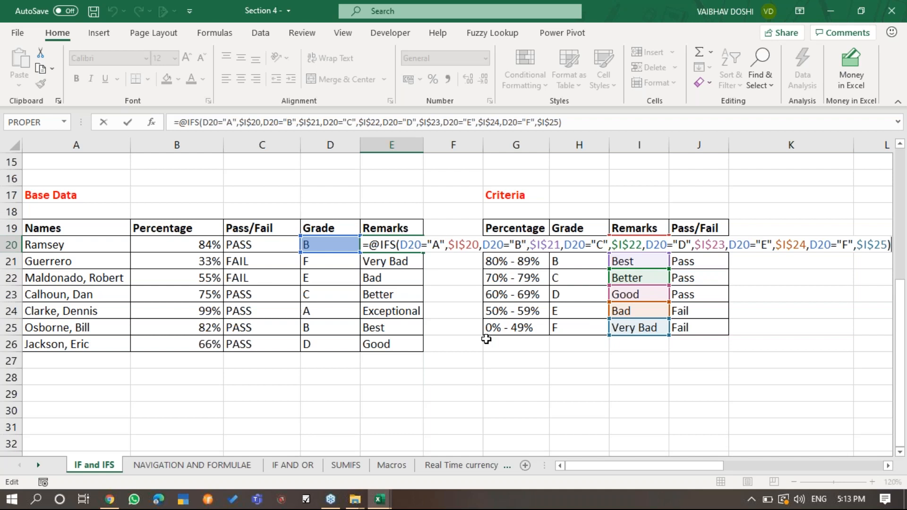
{"action": "key", "text": "ctrl+Return"}
{"action": "key", "text": "Right"}
{"action": "key", "text": "Right"}
{"action": "key", "text": "Right"}
{"action": "key", "text": "Right"}
{"action": "key", "text": "Down"}
{"action": "key", "text": "Down"}
{"action": "key", "text": "Down"}
{"action": "key", "text": "Down"}
{"action": "key", "text": "Down"}
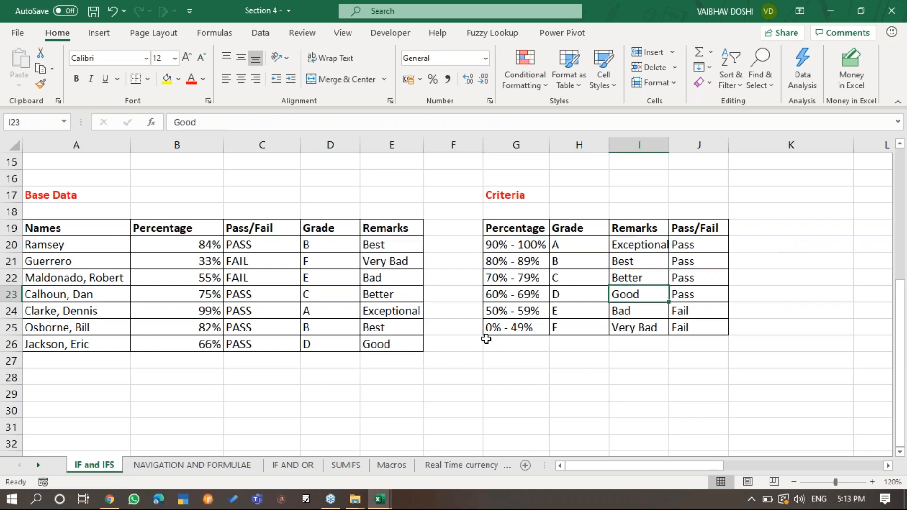
{"action": "key", "text": "Left"}
{"action": "key", "text": "Left"}
{"action": "key", "text": "Left"}
{"action": "key", "text": "Left"}
{"action": "key", "text": "Up"}
{"action": "key", "text": "Up"}
{"action": "key", "text": "Up"}
{"action": "key", "text": "Up"}
{"action": "key", "text": "Up"}
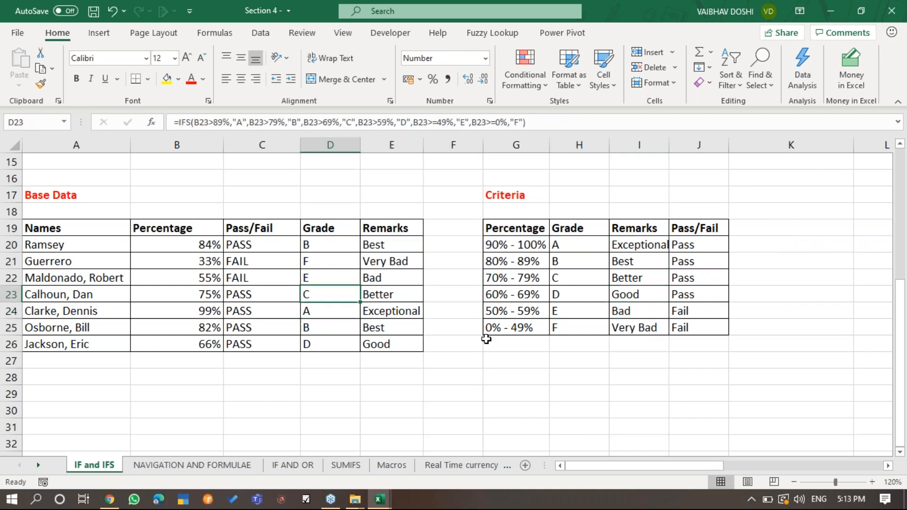
Review the IFS formulas down the Remarks column from E20 without changing them.
{"action": "key", "text": "F2"}
{"action": "key", "text": "Return"}
{"action": "key", "text": "F2"}
{"action": "key", "text": "Return"}
{"action": "key", "text": "F2"}
{"action": "key", "text": "Return"}
{"action": "key", "text": "F2"}
{"action": "key", "text": "Return"}
{"action": "key", "text": "F2"}
{"action": "key", "text": "Return"}
{"action": "key", "text": "F2"}
{"action": "key", "text": "Return"}
{"action": "key", "text": "Up"}
{"action": "key", "text": "Up"}
{"action": "key", "text": "Up"}
{"action": "key", "text": "Up"}
{"action": "key", "text": "Up"}
{"action": "key", "text": "Up"}
{"action": "key", "text": "Up"}
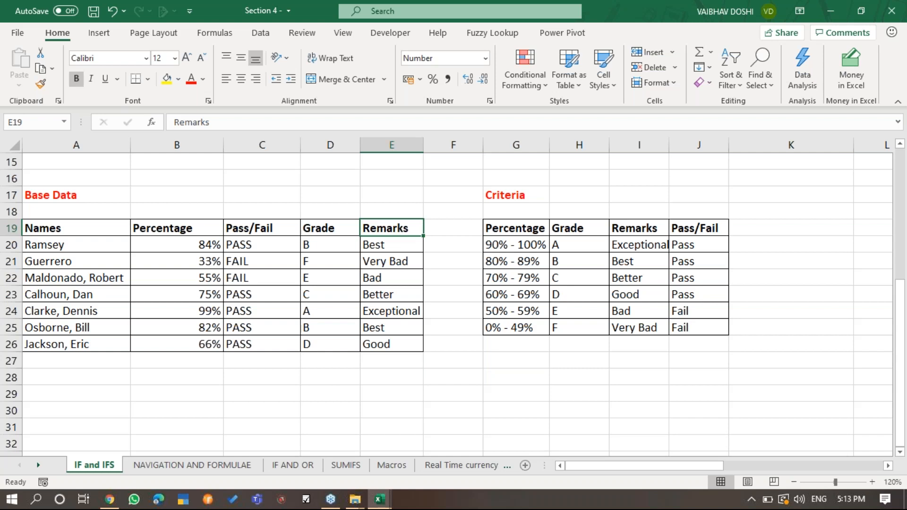
Examine the Old and New scheme columns of the tax calculation table from Taxable Income down to Total.
{"action": "scroll", "coordinate": [446, 302], "scroll_direction": "up", "scroll_amount": 5}
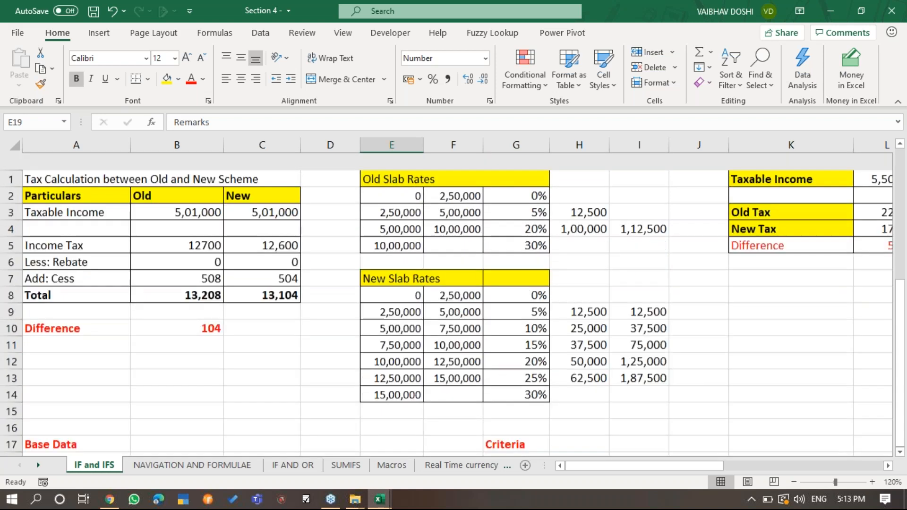
{"action": "left_click", "coordinate": [174, 216]}
{"action": "left_click", "coordinate": [282, 223]}
{"action": "left_click", "coordinate": [247, 214]}
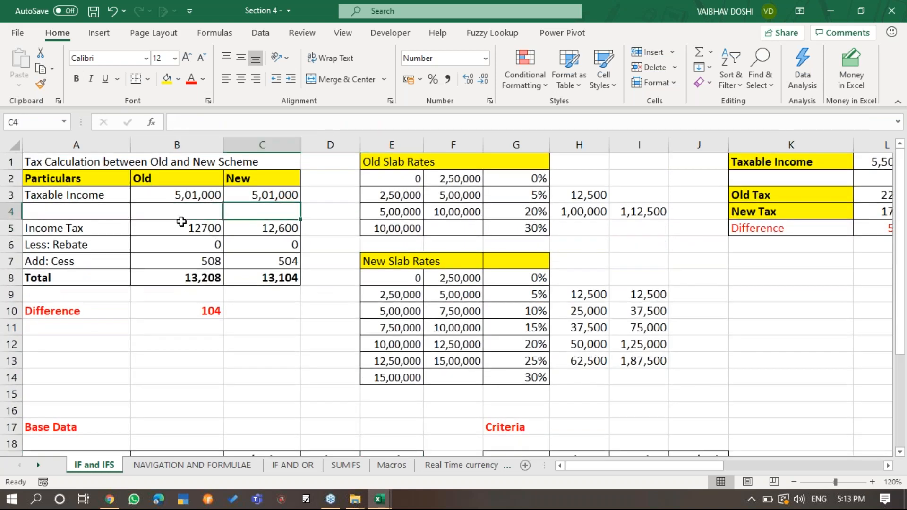
{"action": "left_click", "coordinate": [181, 224]}
{"action": "left_click", "coordinate": [184, 214]}
{"action": "left_click", "coordinate": [264, 217]}
{"action": "left_click", "coordinate": [185, 224]}
{"action": "left_click", "coordinate": [247, 225]}
{"action": "left_click", "coordinate": [214, 245]}
{"action": "left_click", "coordinate": [261, 257]}
{"action": "left_click", "coordinate": [211, 260]}
{"action": "left_click", "coordinate": [276, 257]}
{"action": "left_click", "coordinate": [212, 282]}
{"action": "left_click", "coordinate": [230, 281]}
Examine the existing IFS formula behind the Old scheme Income Tax in B5.
{"action": "left_click", "coordinate": [198, 231]}
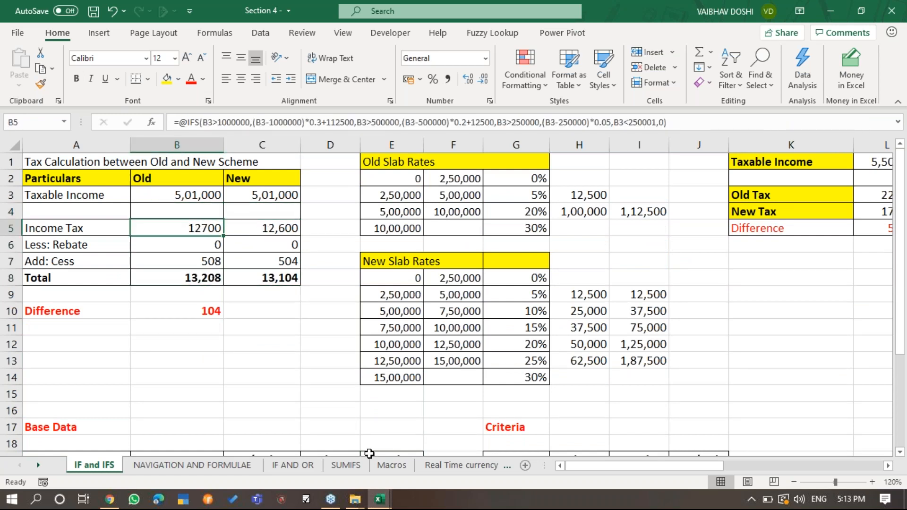
{"action": "key", "text": "F2"}
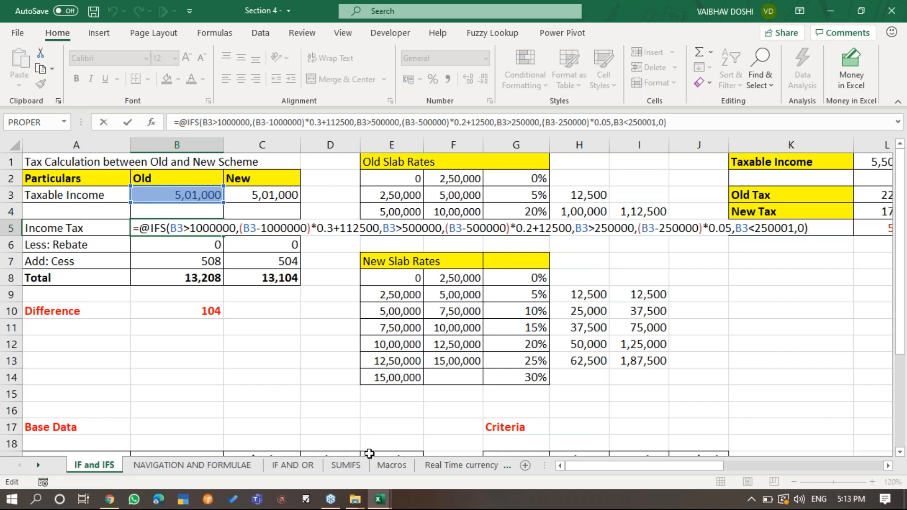
{"action": "key", "text": "Escape"}
Clear B5 and begin a new formula with the top old-scheme slab: =IFS(B3>1000000,(B3-1000000)*0.3+112500,.
{"action": "key", "text": "Delete"}
{"action": "type", "text": "=IFS("}
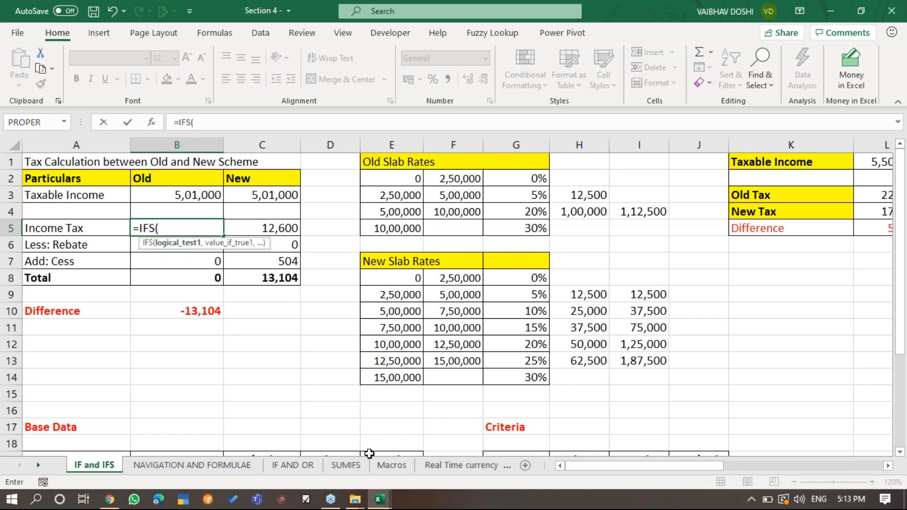
{"action": "left_click", "coordinate": [169, 191]}
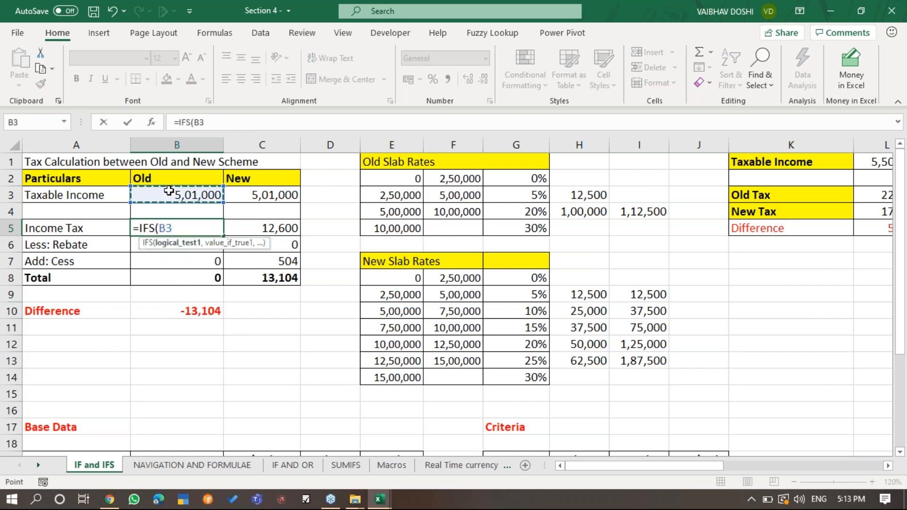
{"action": "type", "text": ">1000000"}
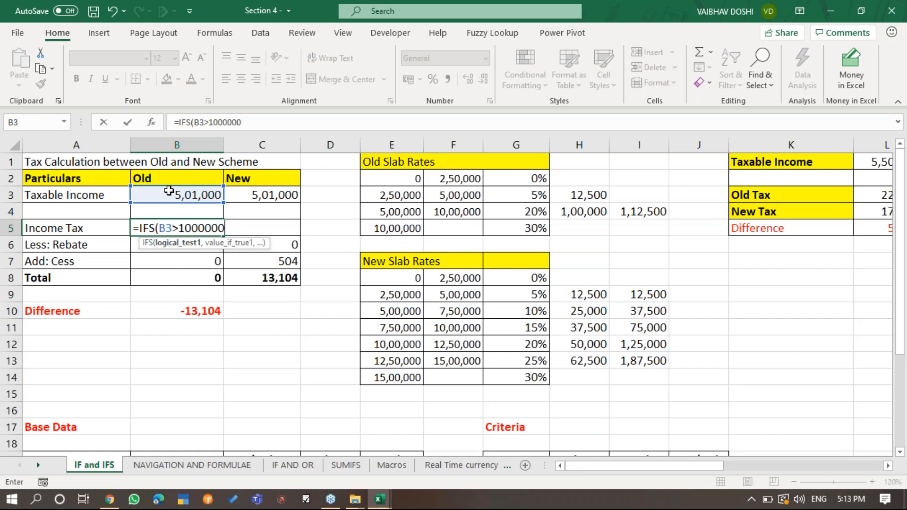
{"action": "type", "text": ","}
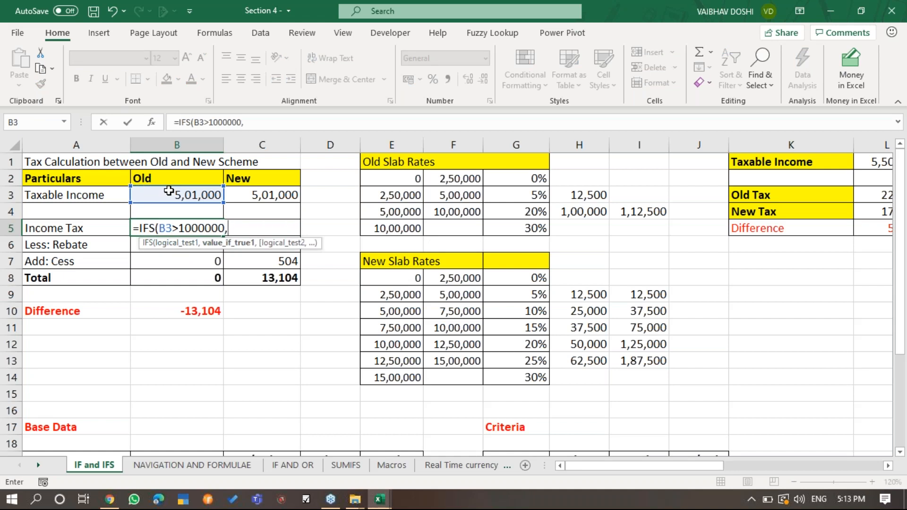
{"action": "type", "text": "("}
{"action": "left_click", "coordinate": [168, 191]}
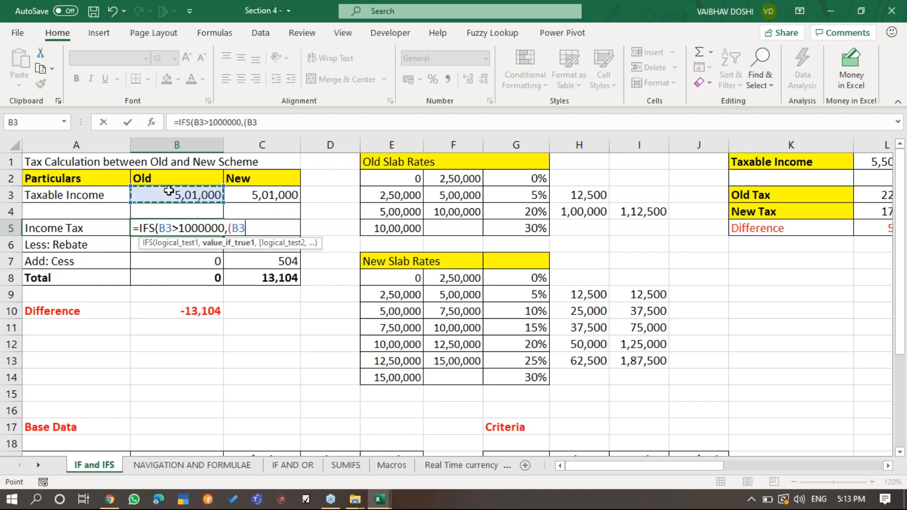
{"action": "type", "text": "-100"}
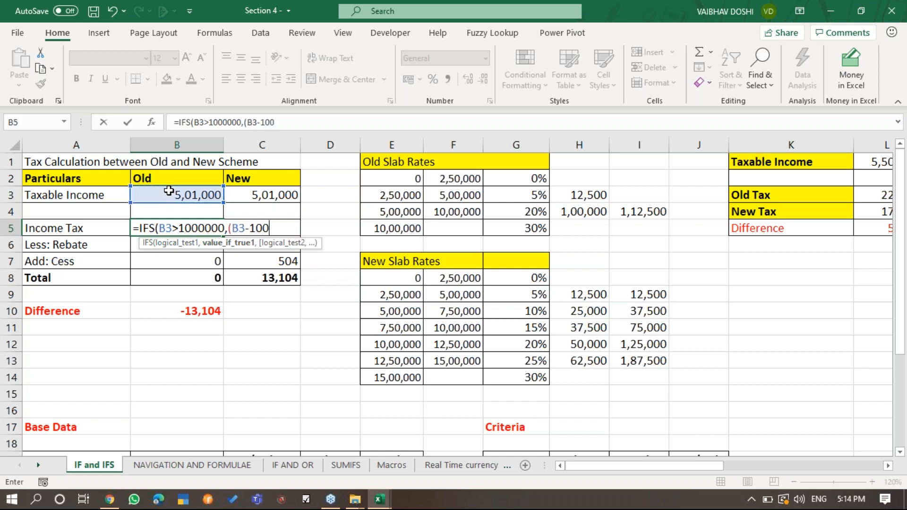
{"action": "type", "text": "0000)*"}
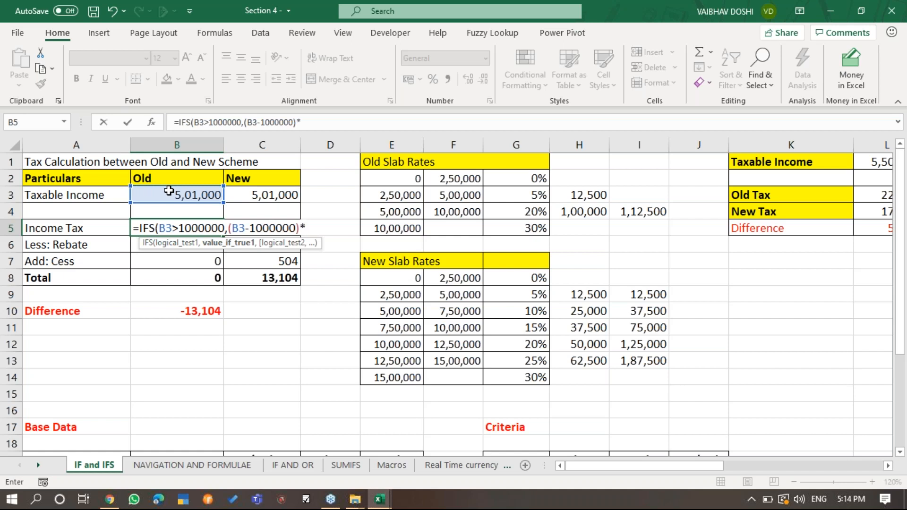
{"action": "type", "text": "0.3+112500"}
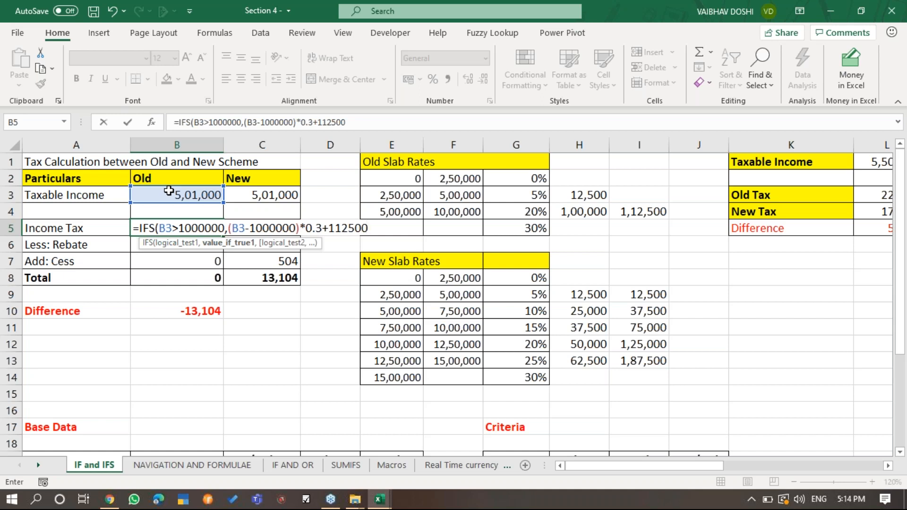
{"action": "type", "text": ","}
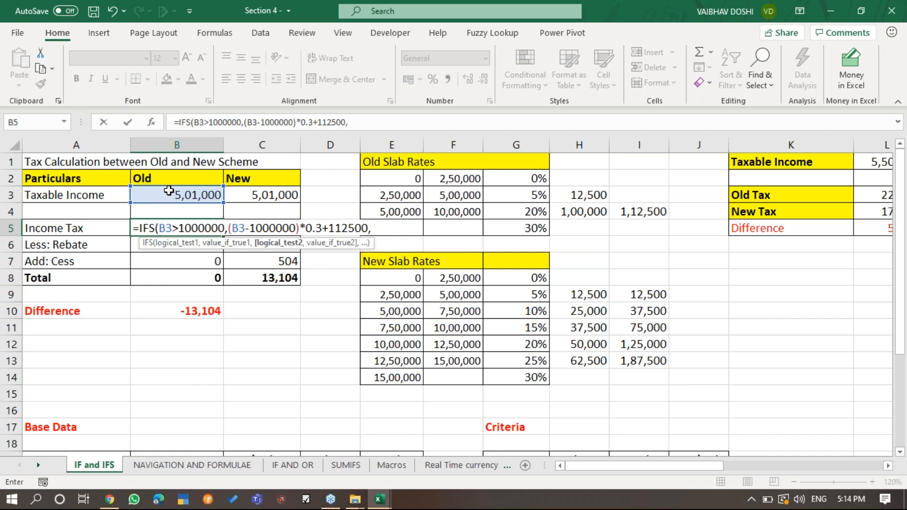
Add the second slab to the B5 formula: B3>500000,(B3-500000)*0.2+12500,.
{"action": "left_click", "coordinate": [171, 196]}
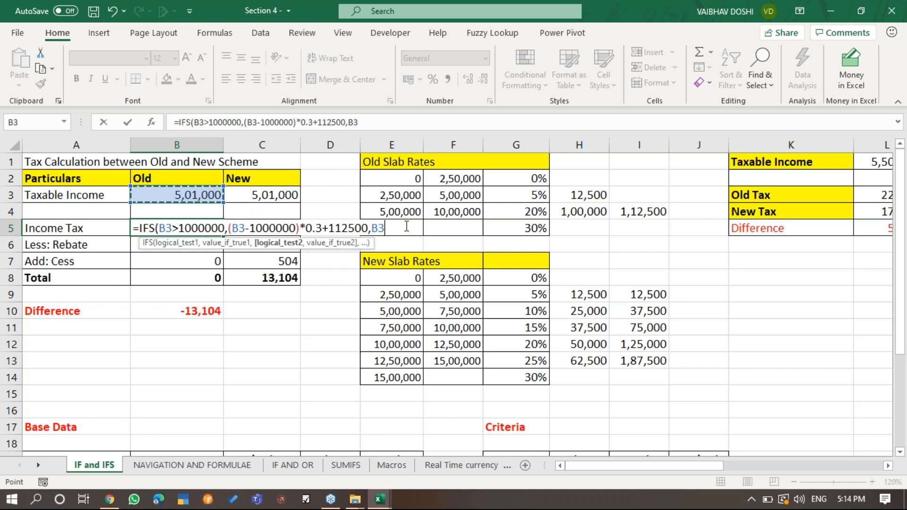
{"action": "type", "text": ">500000"}
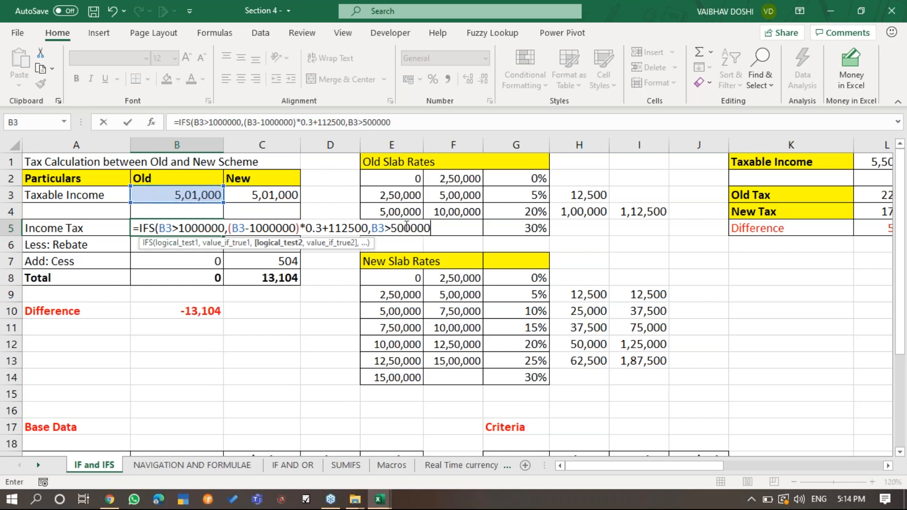
{"action": "type", "text": ","}
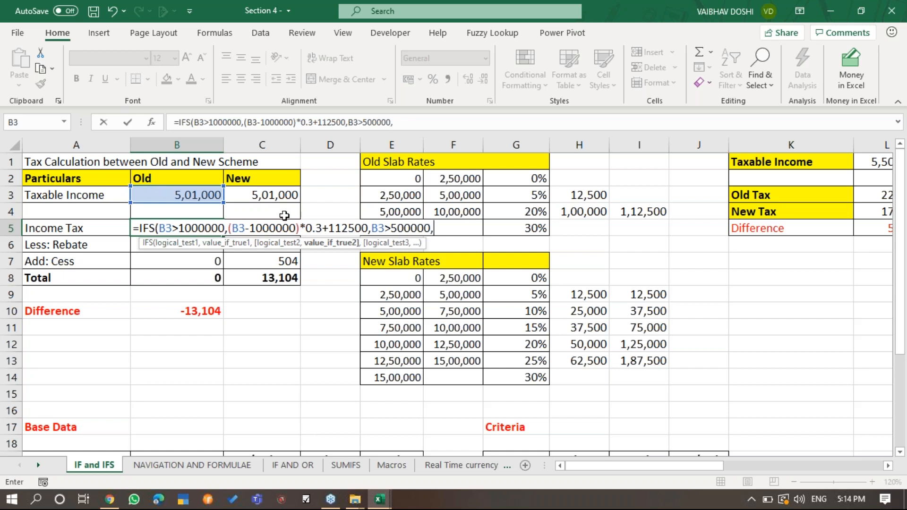
{"action": "type", "text": "("}
{"action": "left_click", "coordinate": [186, 197]}
{"action": "type", "text": "-500000)*0.2"}
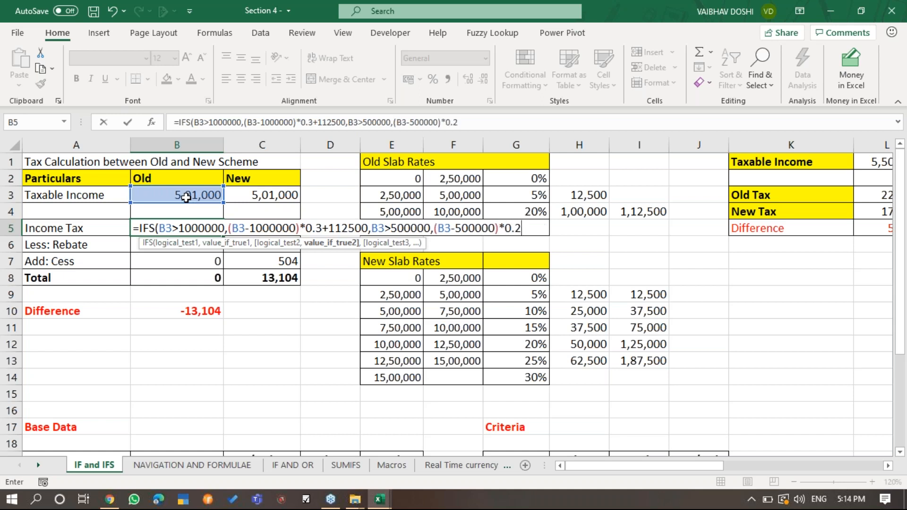
{"action": "type", "text": "+12500,"}
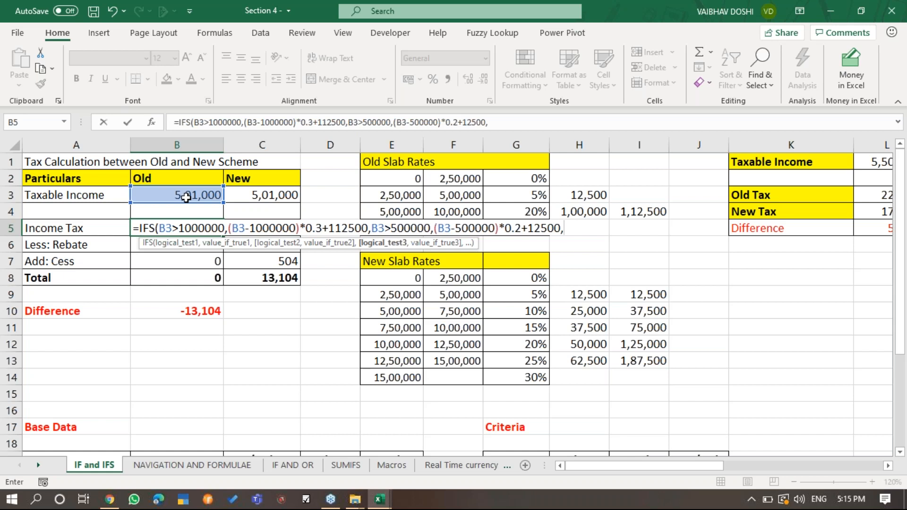
Add the third slab to the B5 formula: B3>250000,(B3-250000)*0.05,.
{"action": "left_click", "coordinate": [185, 197]}
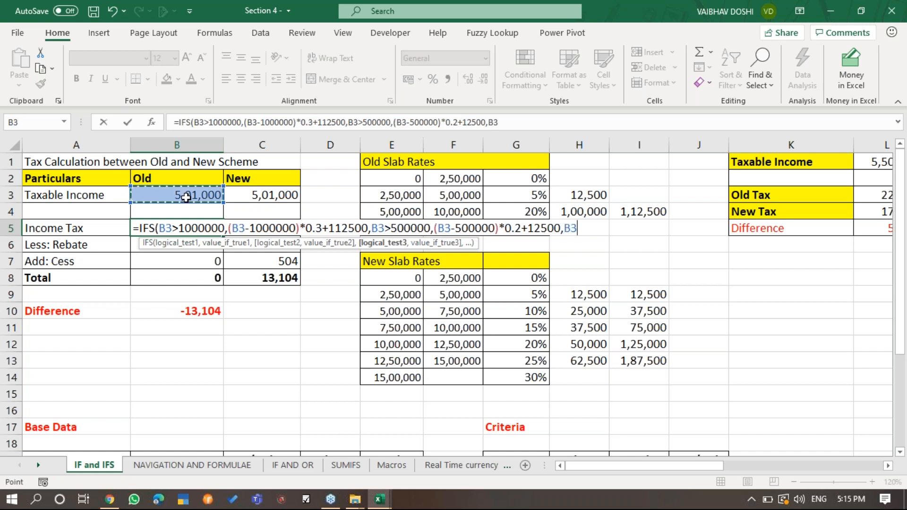
{"action": "type", "text": ">"}
{"action": "type", "text": "250"}
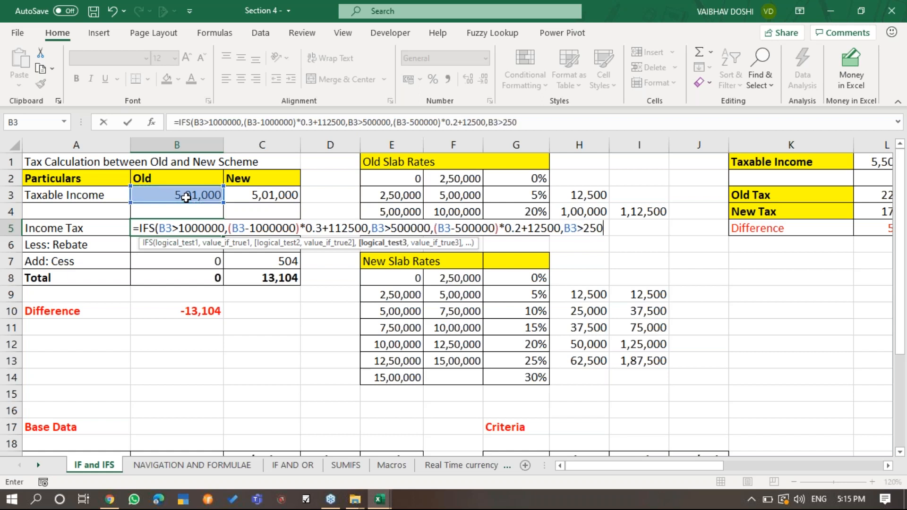
{"action": "type", "text": "000,"}
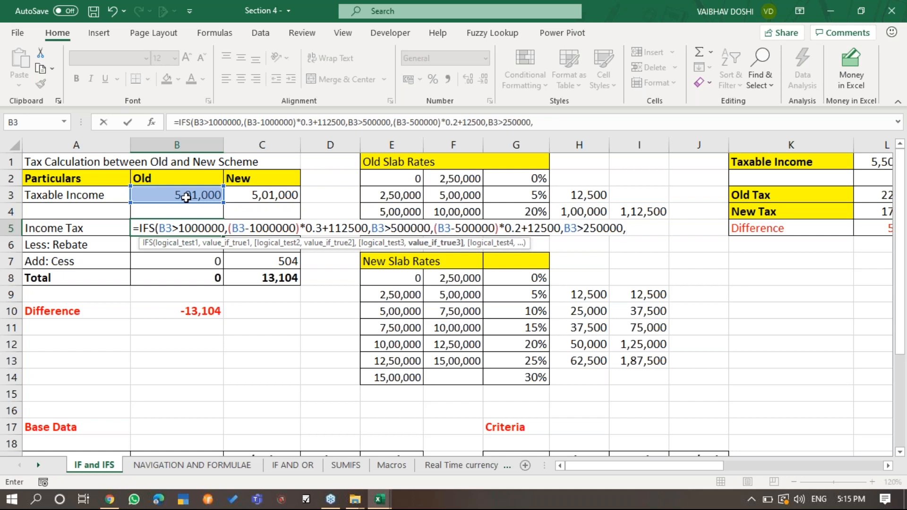
{"action": "type", "text": "("}
{"action": "left_click", "coordinate": [186, 198]}
{"action": "type", "text": "-250000)*"}
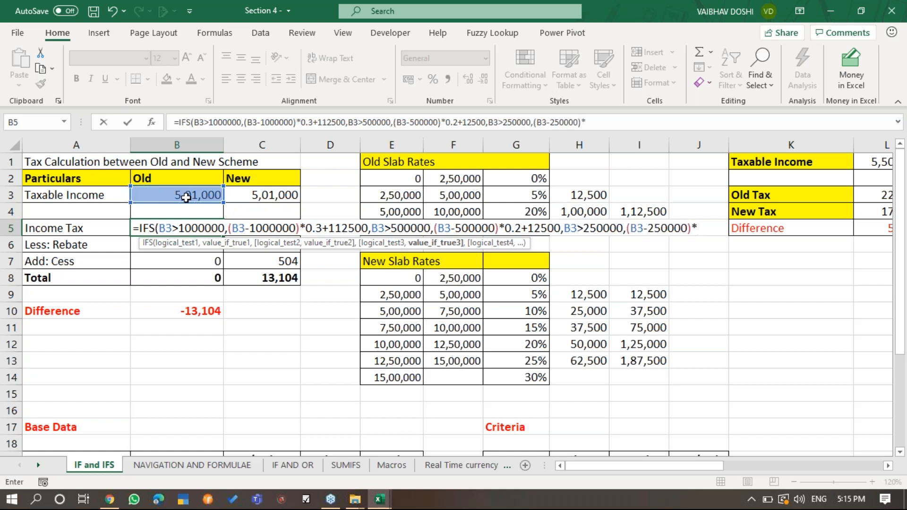
{"action": "type", "text": "0.05,"}
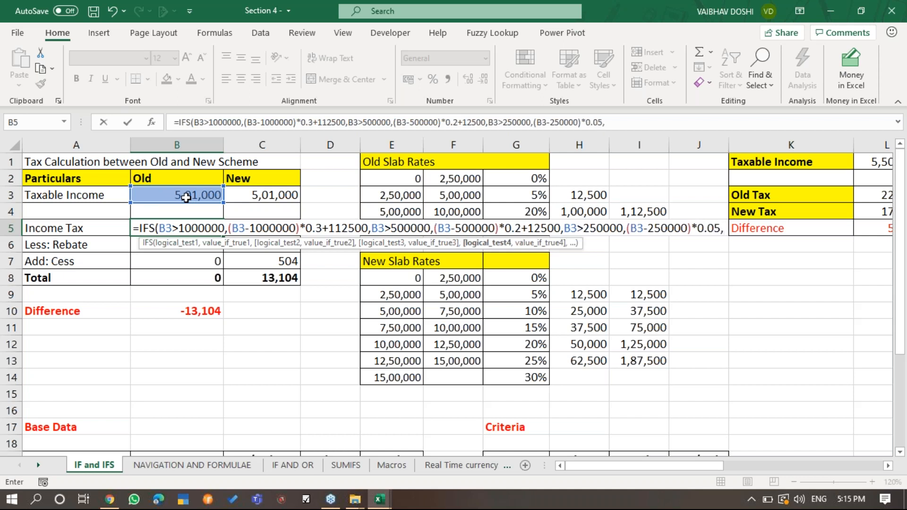
Finish the B5 formula with the zero-tax condition B3<250001,0) and enter it.
{"action": "left_click", "coordinate": [185, 197]}
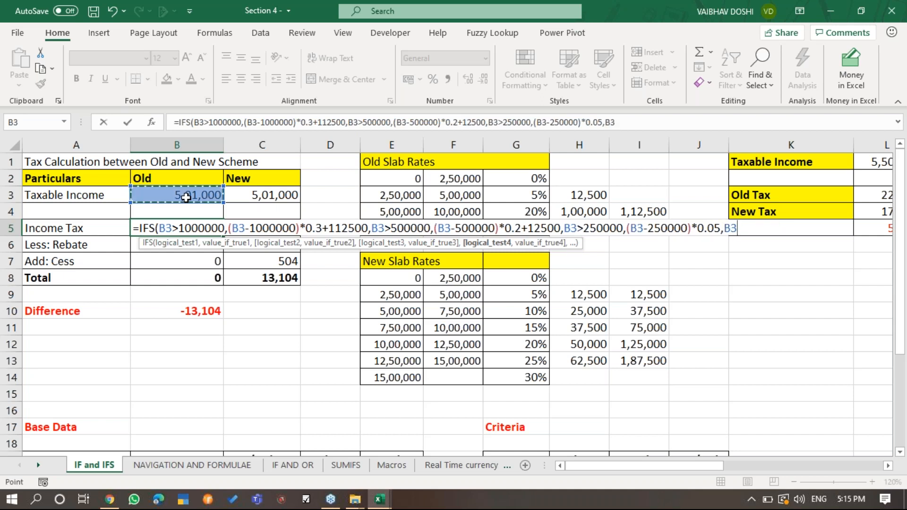
{"action": "type", "text": "<25"}
{"action": "type", "text": "0001"}
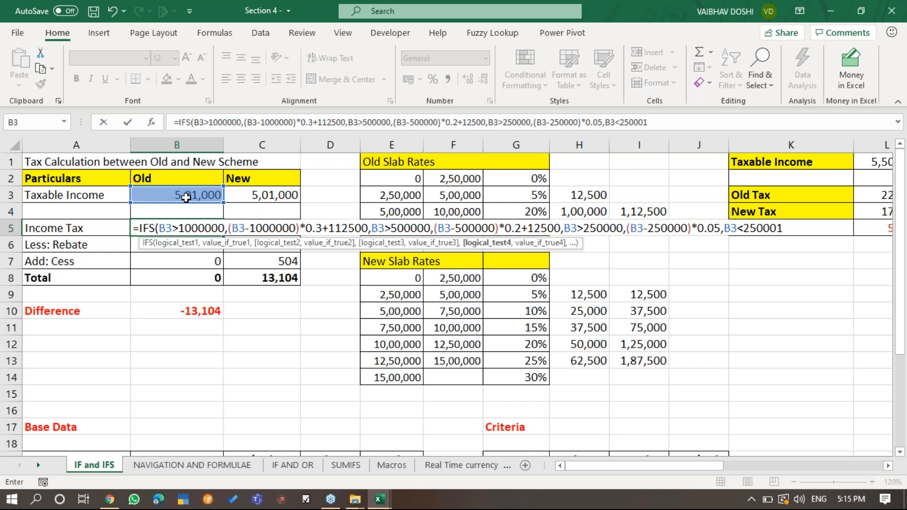
{"action": "type", "text": ","}
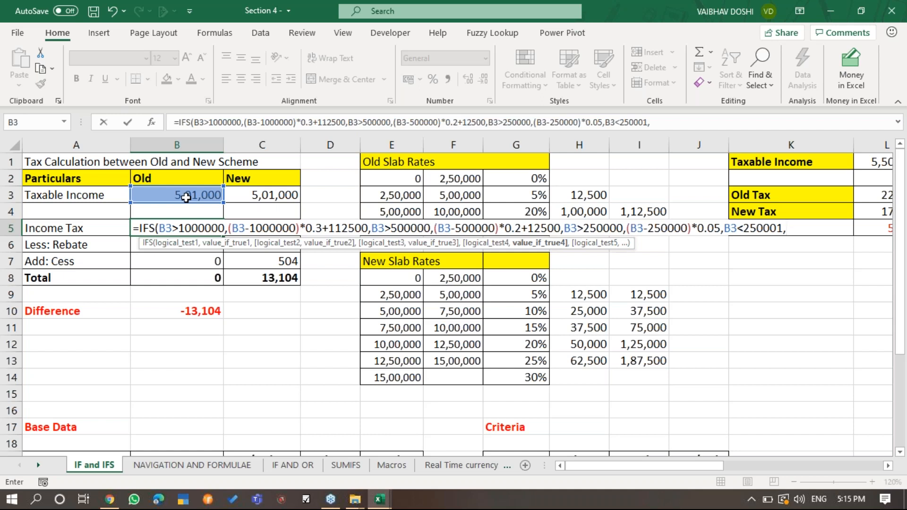
{"action": "type", "text": "0)"}
{"action": "key", "text": "Return"}
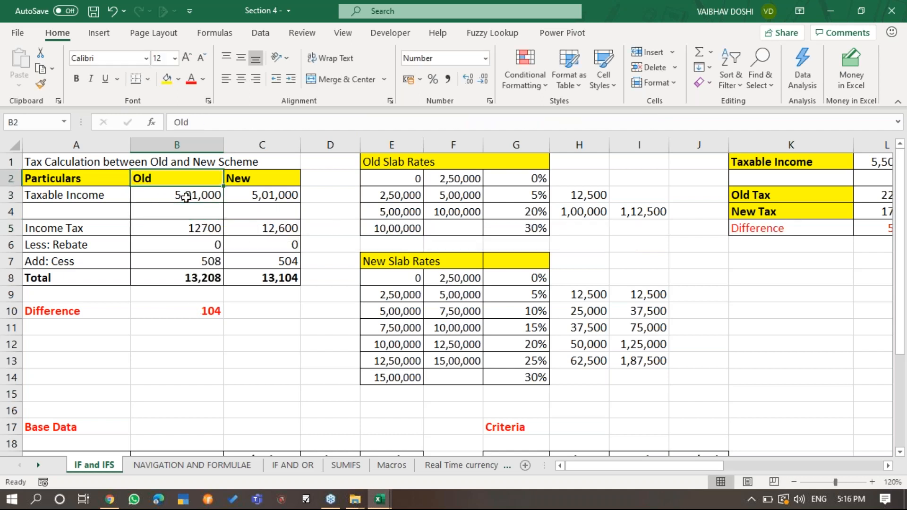
Check the Old scheme Income Tax in B5 and inspect the New scheme's IFS formula in C5.
{"action": "left_click", "coordinate": [193, 197]}
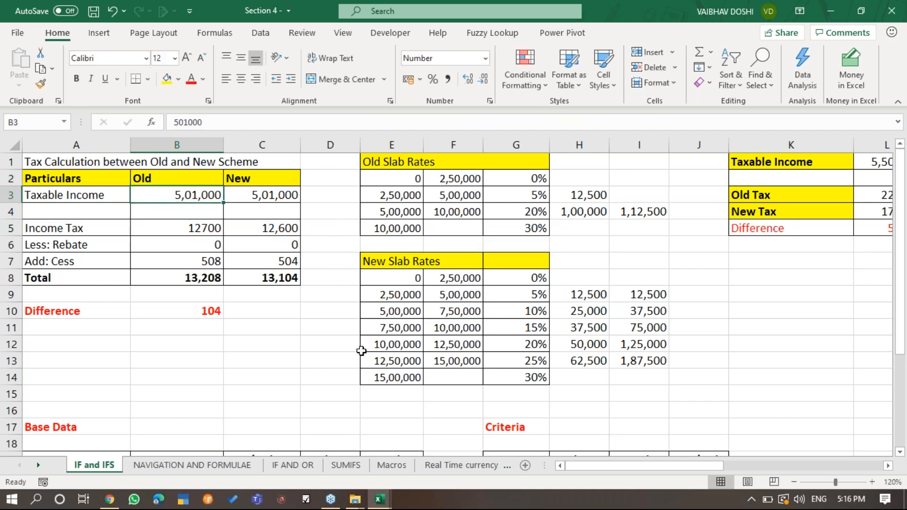
{"action": "left_click", "coordinate": [185, 230]}
{"action": "left_click", "coordinate": [239, 230]}
{"action": "key", "text": "F2"}
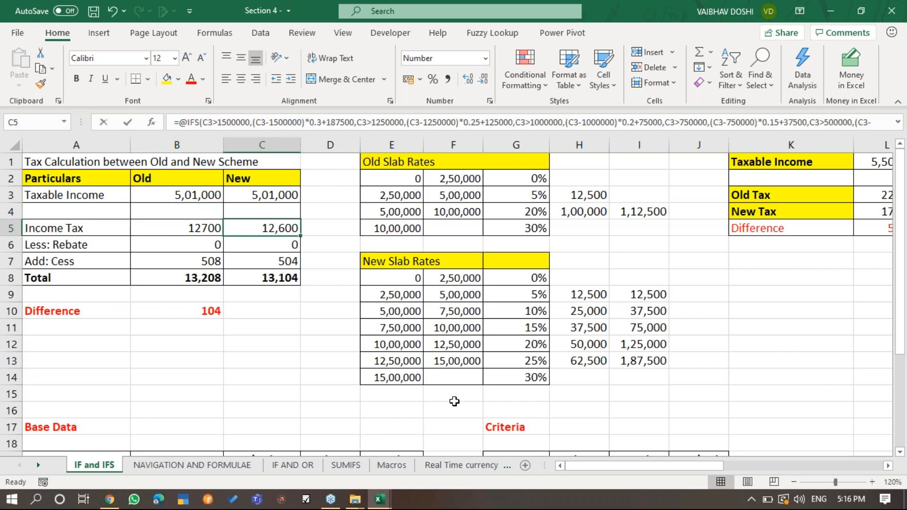
{"action": "key", "text": "Escape"}
Set the Old scheme Taxable Income in B3 to 500000.
{"action": "key", "text": "Up"}
{"action": "key", "text": "Up"}
{"action": "key", "text": "Left"}
{"action": "key", "text": "F2"}
{"action": "key", "text": "Escape"}
{"action": "type", "text": "500000"}
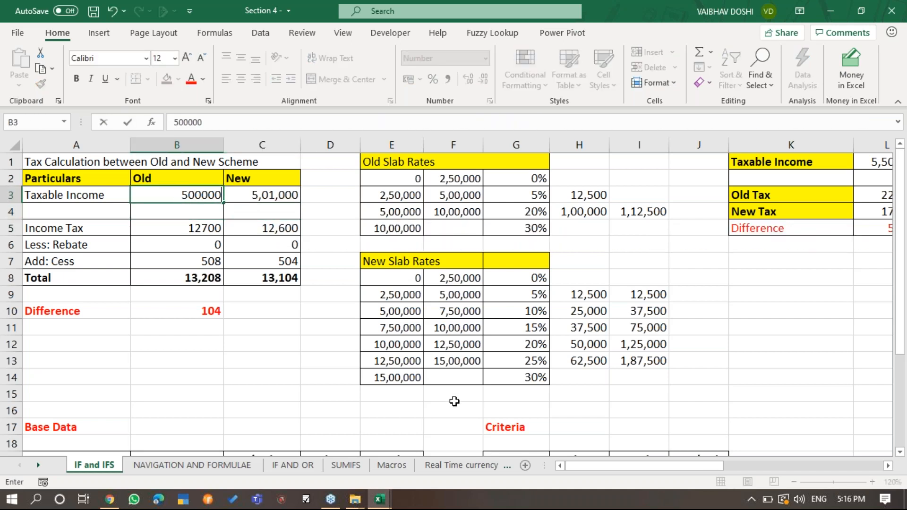
{"action": "key", "text": "ctrl+Return"}
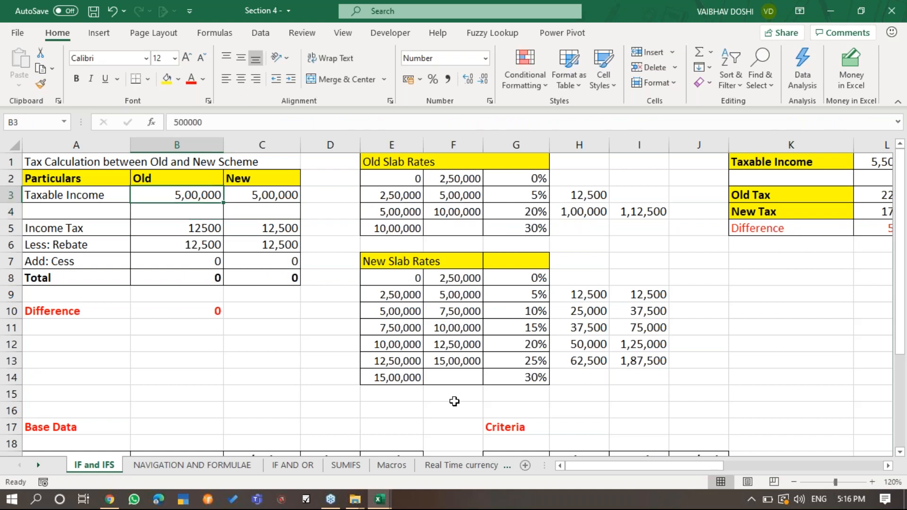
Change the Old scheme Taxable Income in B3 to 510000.
{"action": "key", "text": "F2"}
{"action": "key", "text": "BackSpace"}
{"action": "key", "text": "BackSpace"}
{"action": "key", "text": "BackSpace"}
{"action": "key", "text": "BackSpace"}
{"action": "key", "text": "BackSpace"}
{"action": "type", "text": "10000"}
{"action": "key", "text": "Return"}
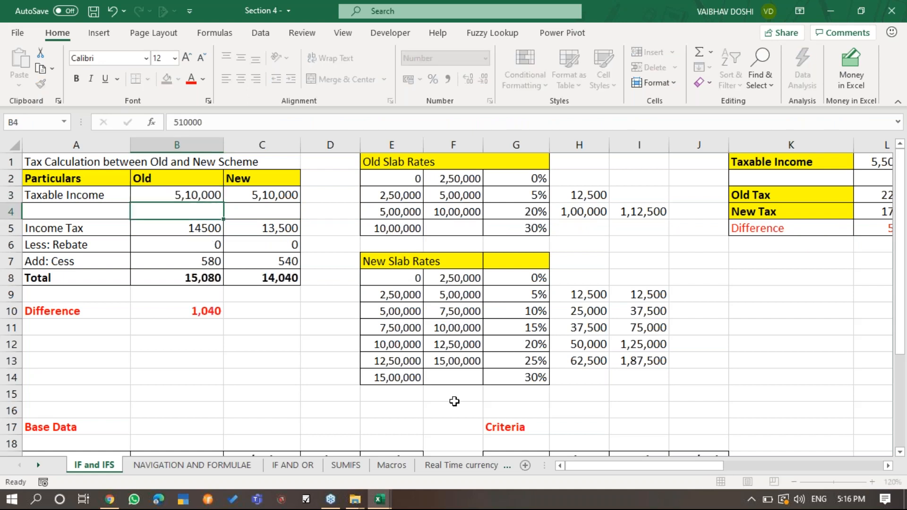
Compare the Income Tax, Rebate, Cess and Total rows between the Old and New schemes.
{"action": "key", "text": "Down"}
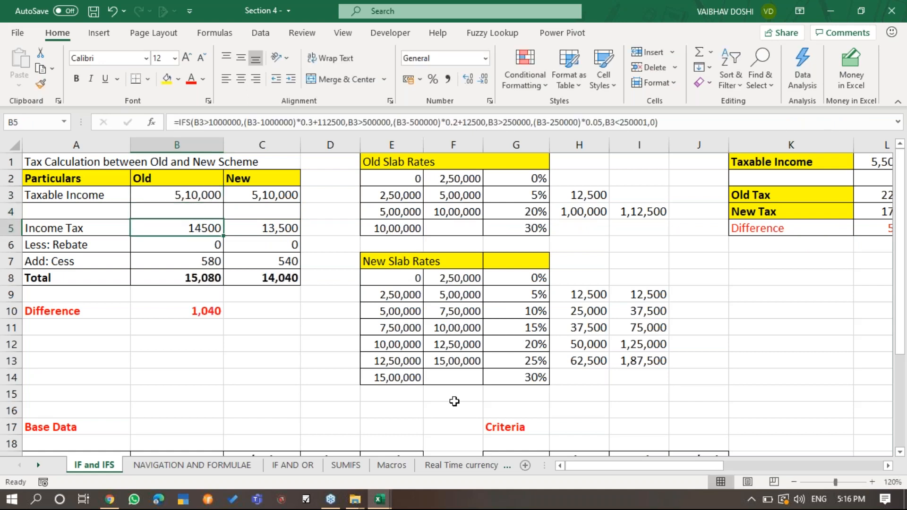
{"action": "key", "text": "Right"}
{"action": "key", "text": "Left"}
{"action": "key", "text": "Right"}
{"action": "key", "text": "Down"}
{"action": "key", "text": "Down"}
{"action": "key", "text": "Down"}
{"action": "key", "text": "Left"}
{"action": "key", "text": "Left"}
{"action": "key", "text": "Right"}
{"action": "key", "text": "Right"}
{"action": "key", "text": "Left"}
Examine the Cess formulas for the New scheme in C7 and the Old scheme in B7.
{"action": "key", "text": "Up"}
{"action": "key", "text": "Right"}
{"action": "key", "text": "F2"}
{"action": "key", "text": "Escape"}
{"action": "key", "text": "Left"}
{"action": "key", "text": "F2"}
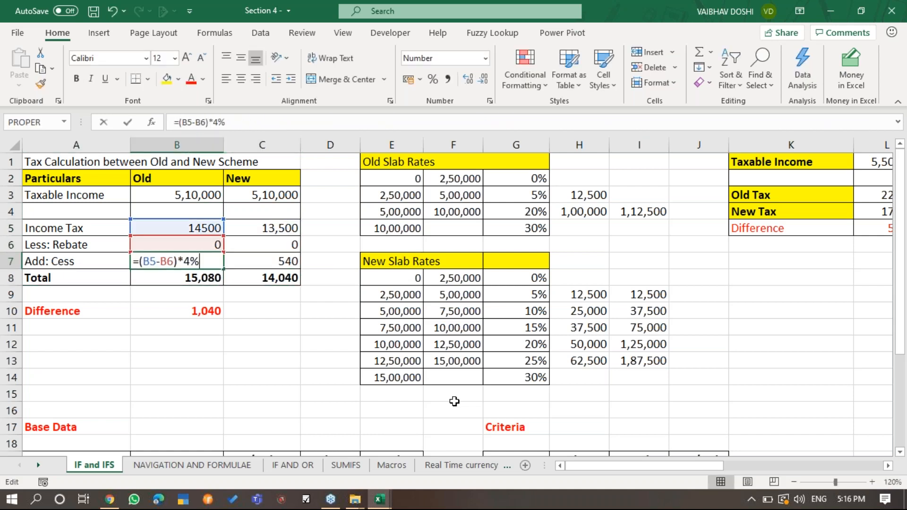
Examine the Old scheme formulas for Rebate in B6, Cess, Total and the Difference in B10.
{"action": "key", "text": "Escape"}
{"action": "key", "text": "Up"}
{"action": "key", "text": "F2"}
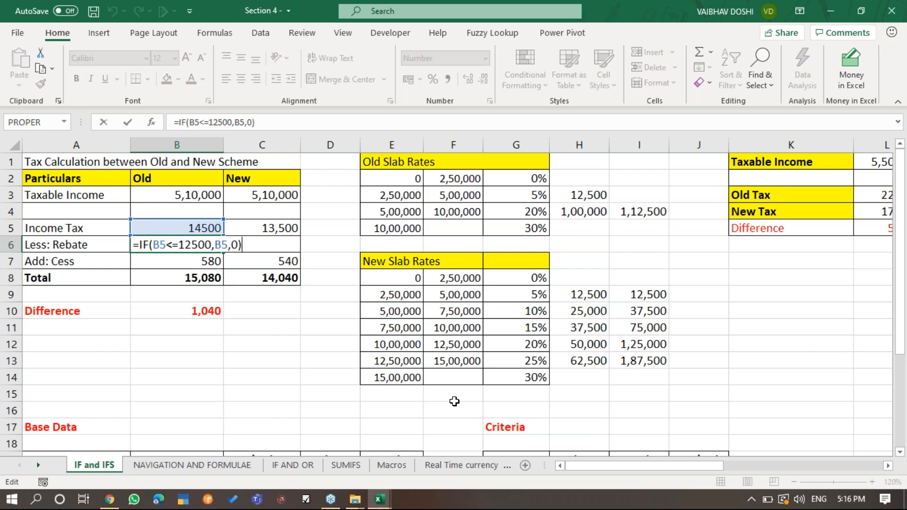
{"action": "key", "text": "Return"}
{"action": "key", "text": "F2"}
{"action": "key", "text": "Return"}
{"action": "key", "text": "F2"}
{"action": "key", "text": "Tab"}
{"action": "key", "text": "Return"}
{"action": "key", "text": "Return"}
{"action": "key", "text": "F2"}
{"action": "key", "text": "Escape"}
Change the Old scheme Taxable Income in B3 to 10,50,000.
{"action": "key", "text": "Up"}
{"action": "key", "text": "Up"}
{"action": "key", "text": "Up"}
{"action": "key", "text": "Up"}
{"action": "key", "text": "Up"}
{"action": "key", "text": "Up"}
{"action": "key", "text": "Up"}
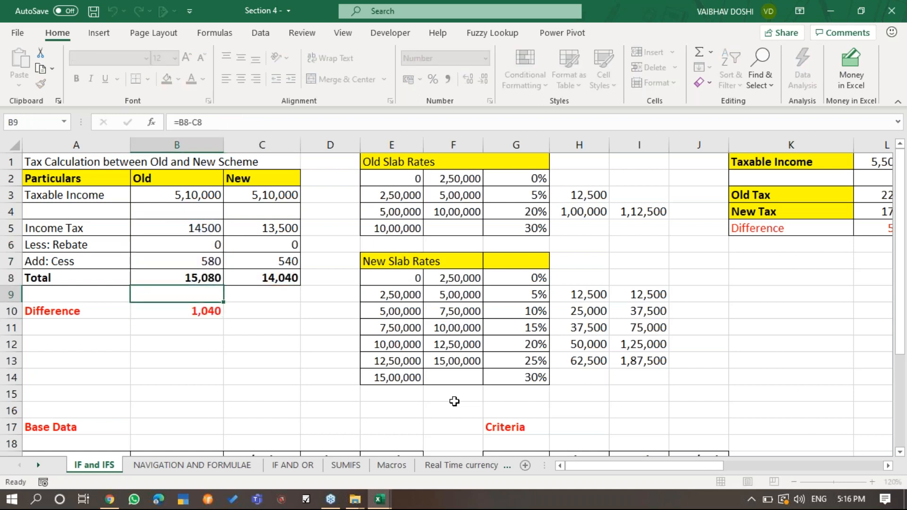
{"action": "type", "text": "1"}
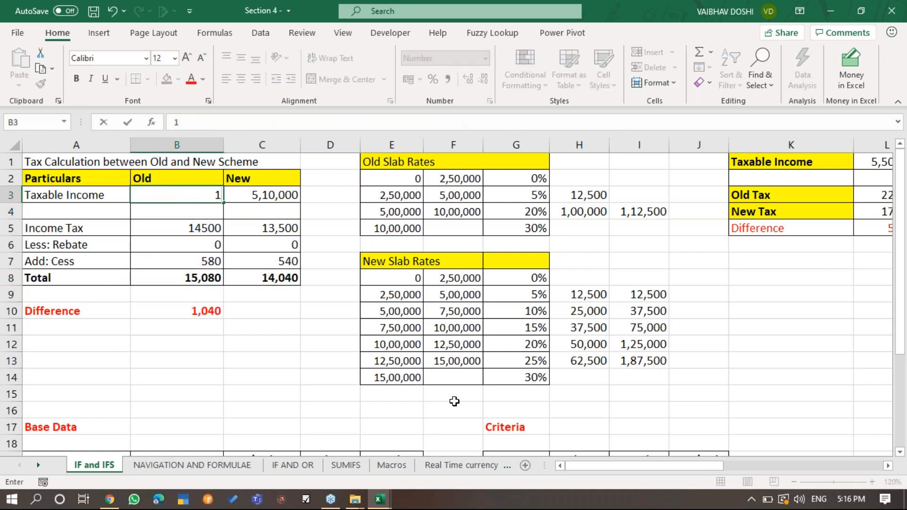
{"action": "type", "text": "0,50,000"}
{"action": "key", "text": "Return"}
Examine the Difference formula in B10 and the New scheme's IFS Income Tax formula in C5.
{"action": "key", "text": "Down"}
{"action": "key", "text": "Down"}
{"action": "key", "text": "Down"}
{"action": "key", "text": "Down"}
{"action": "key", "text": "Down"}
{"action": "key", "text": "Down"}
{"action": "key", "text": "F2"}
{"action": "key", "text": "Escape"}
{"action": "key", "text": "Right"}
{"action": "key", "text": "Up"}
{"action": "key", "text": "Up"}
{"action": "key", "text": "Up"}
{"action": "key", "text": "Up"}
{"action": "key", "text": "Up"}
{"action": "key", "text": "F2"}
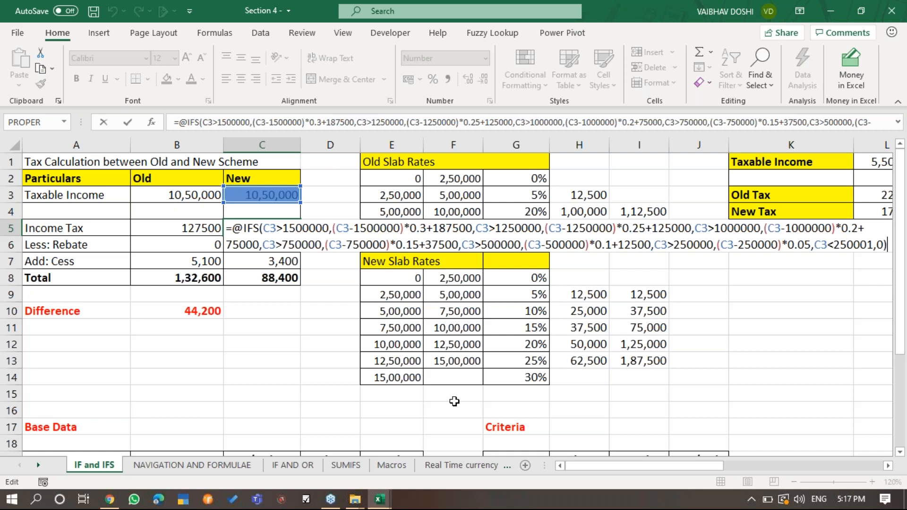
{"action": "key", "text": "Escape"}
Set the Old scheme Taxable Income in B3 to 2000000.
{"action": "key", "text": "Left"}
{"action": "key", "text": "Up"}
{"action": "key", "text": "Up"}
{"action": "key", "text": "Right"}
{"action": "key", "text": "Left"}
{"action": "key", "text": "F2"}
{"action": "key", "text": "Escape"}
{"action": "type", "text": "2000000"}
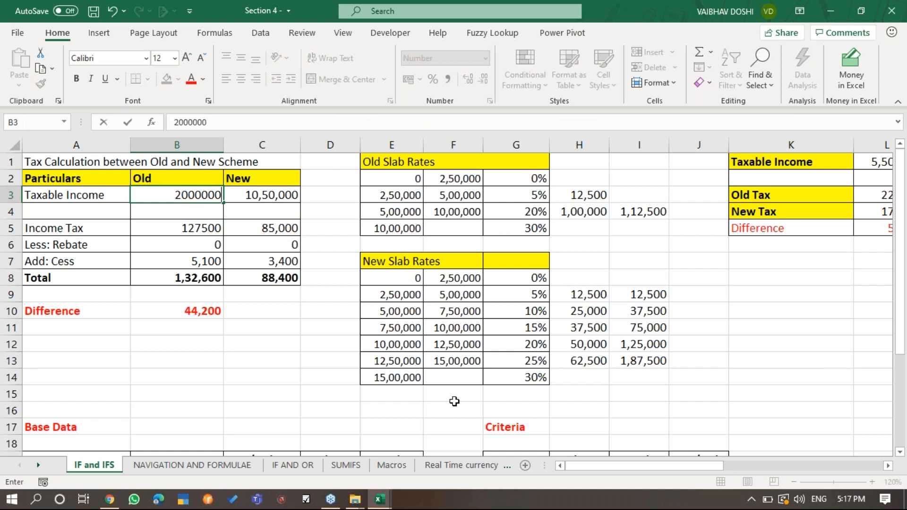
{"action": "key", "text": "ctrl+Return"}
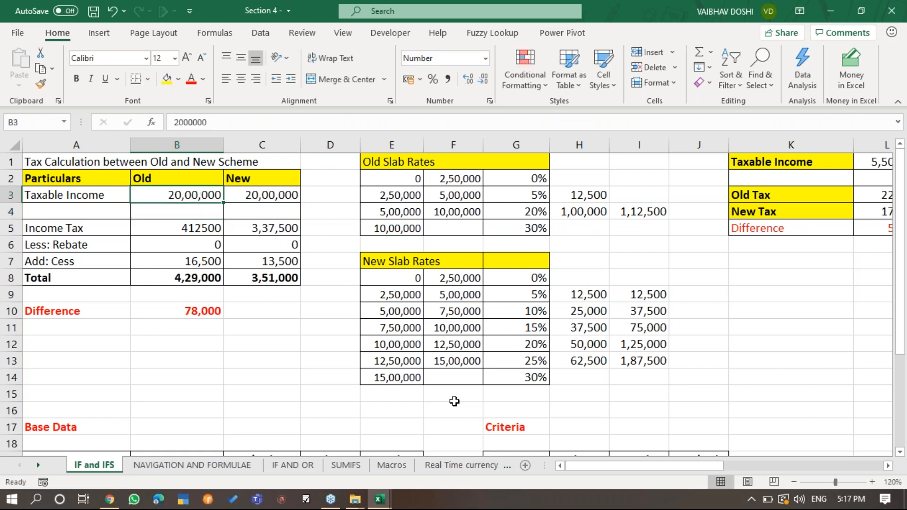
Raise the Old scheme Taxable Income in B3 to 2500000.
{"action": "key", "text": "F2"}
{"action": "key", "text": "Escape"}
{"action": "type", "text": "250"}
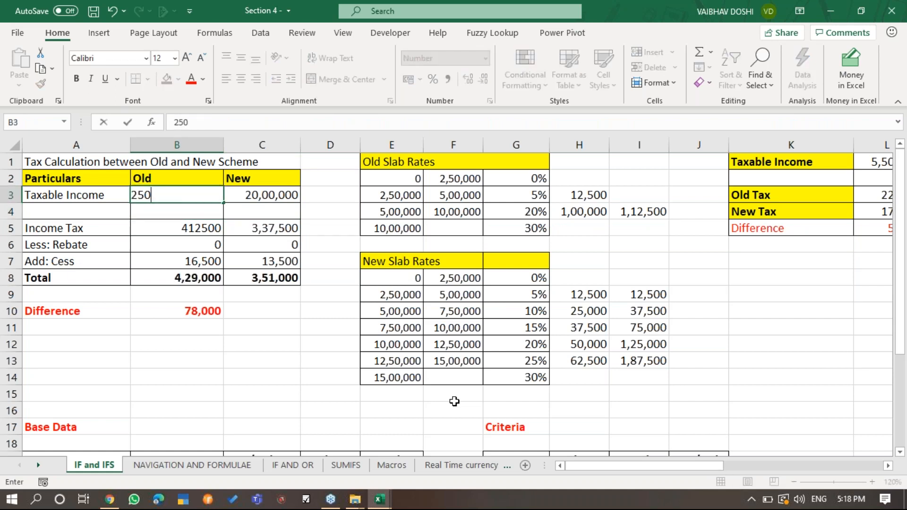
{"action": "type", "text": "0000"}
{"action": "key", "text": "ctrl+Return"}
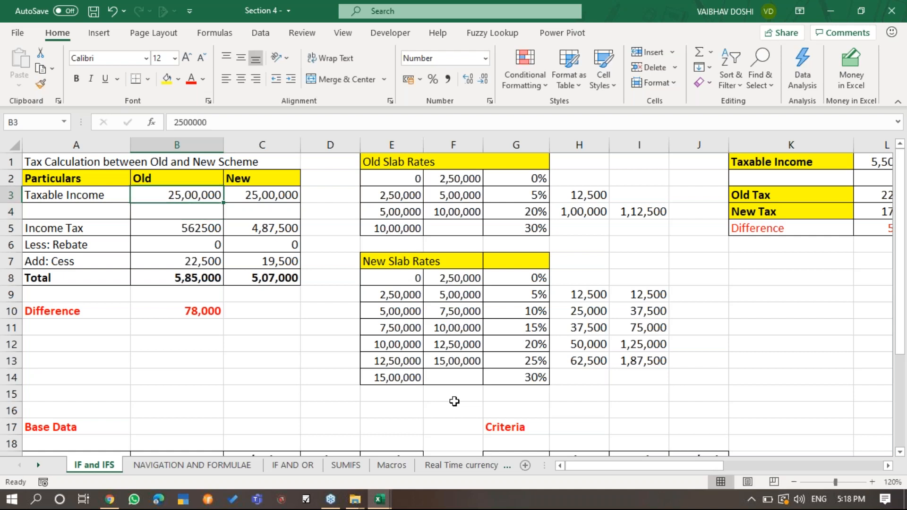
Set the Old scheme Taxable Income in B3 to 3000000 and keep that cell selected.
{"action": "type", "text": "3000000"}
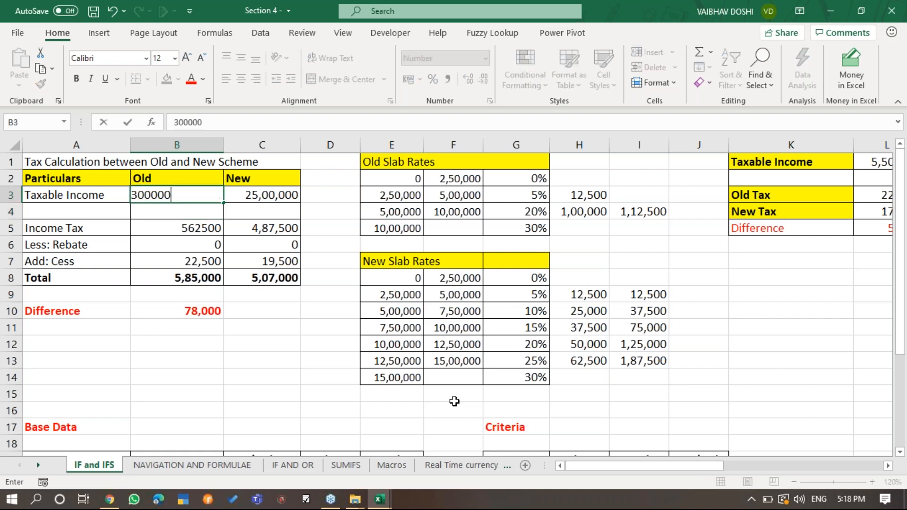
{"action": "key", "text": "Return"}
{"action": "key", "text": "Up"}
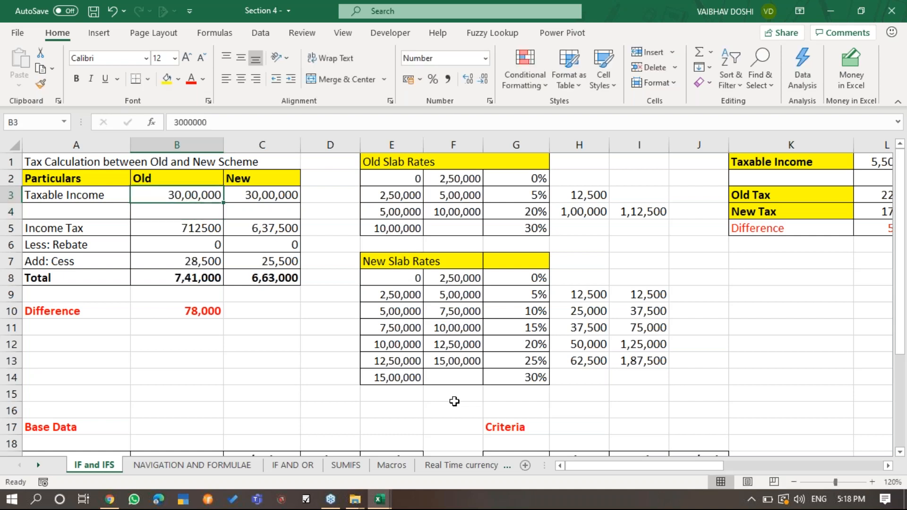
Switch to Chrome, search for a comparison of tax under the old and new regime, and open the Income Tax Department's Tax Calculator.
{"action": "left_click", "coordinate": [105, 503]}
{"action": "left_click", "coordinate": [338, 10]}
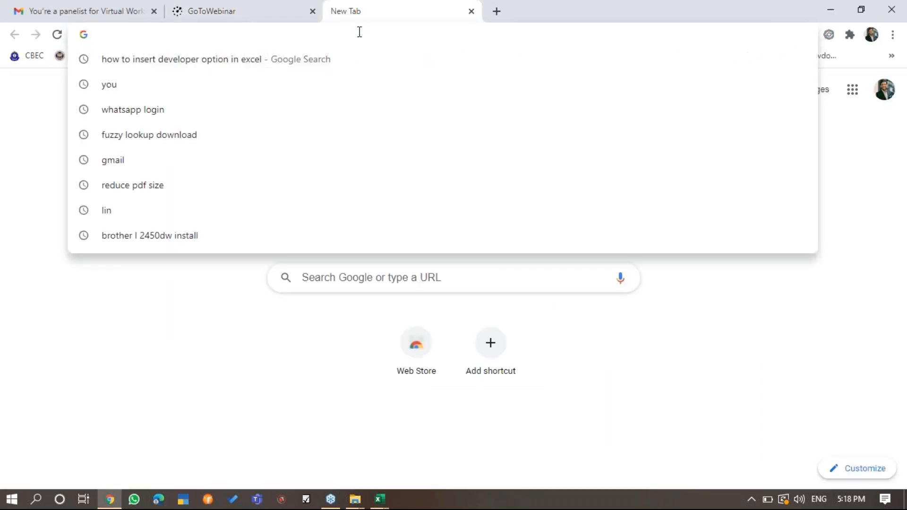
{"action": "type", "text": "COMPARE"}
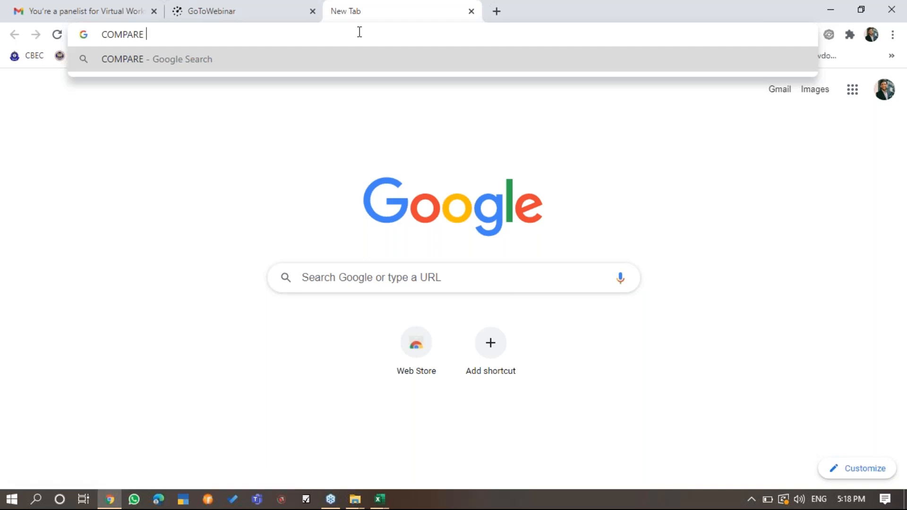
{"action": "type", "text": " TAX OLD AND NEW"}
{"action": "key", "text": "BackSpace"}
{"action": "key", "text": "BackSpace"}
{"action": "key", "text": "BackSpace"}
{"action": "key", "text": "BackSpace"}
{"action": "type", "text": "OLD AND NEW REGIME"}
{"action": "key", "text": "Return"}
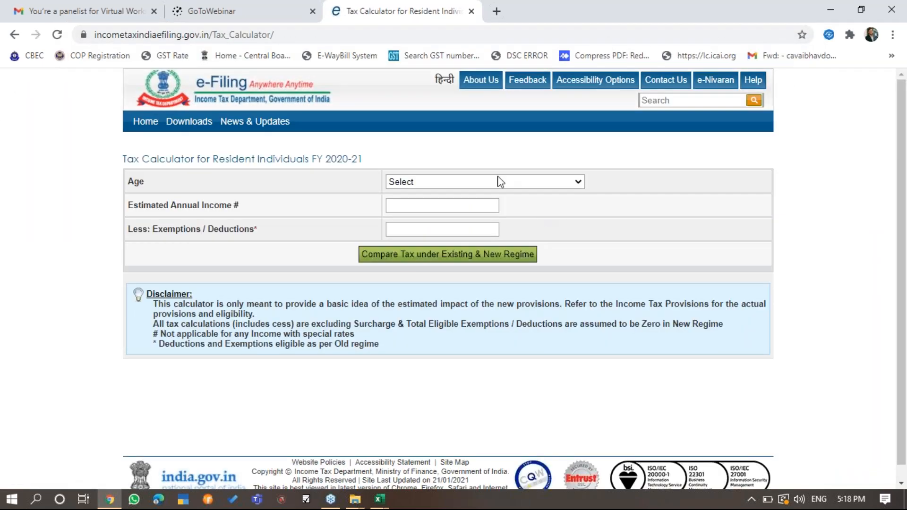
Compare tax under both regimes for age Below 60 years (Normal Citizen) and an estimated annual income of 3000000.
{"action": "left_click", "coordinate": [500, 181]}
{"action": "left_click", "coordinate": [502, 205]}
{"action": "left_click", "coordinate": [453, 204]}
{"action": "key", "text": "alt+Tab"}
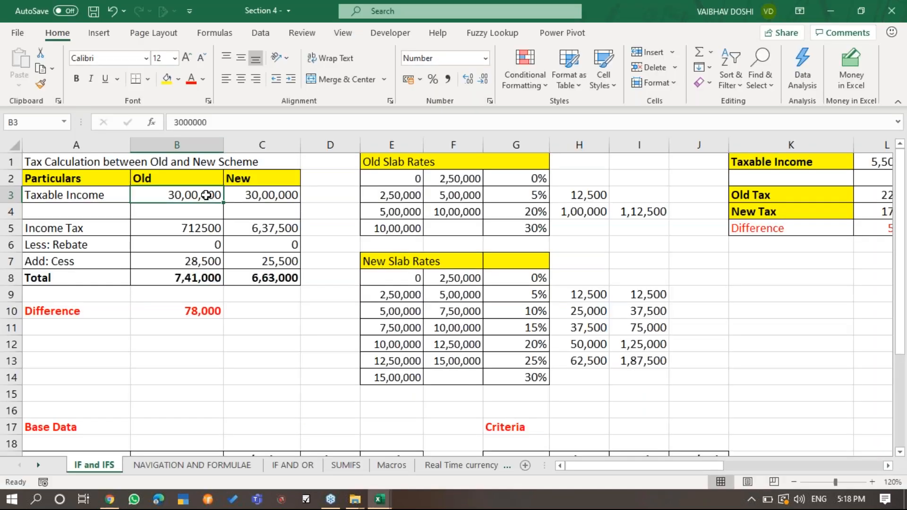
{"action": "key", "text": "alt+Tab"}
{"action": "type", "text": "3000000"}
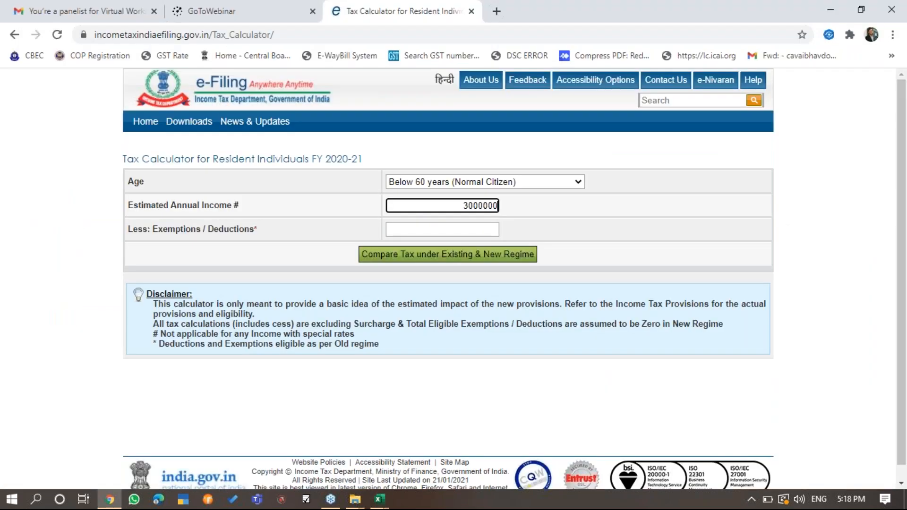
{"action": "key", "text": "Tab"}
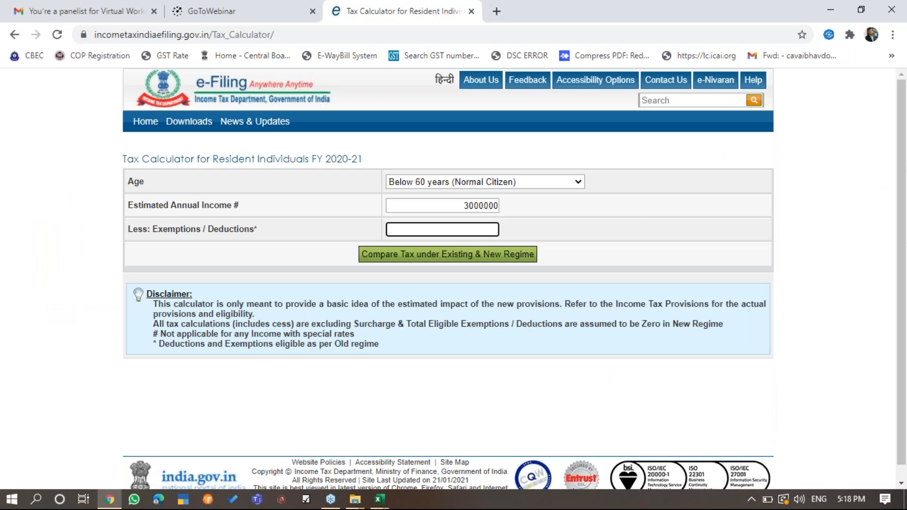
{"action": "left_click", "coordinate": [488, 261]}
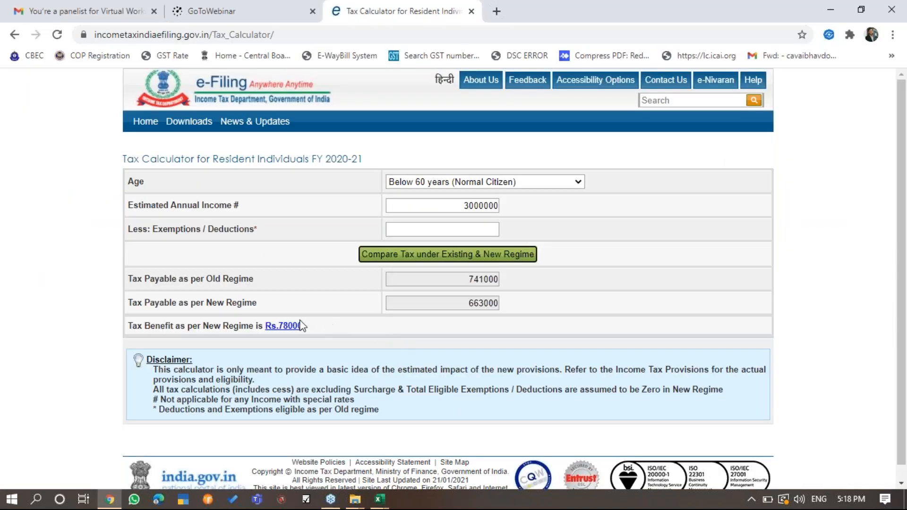
Check the calculator's tax benefit under the New Regime against the Difference and tax figures in the Excel worksheet.
{"action": "key", "text": "alt+Tab"}
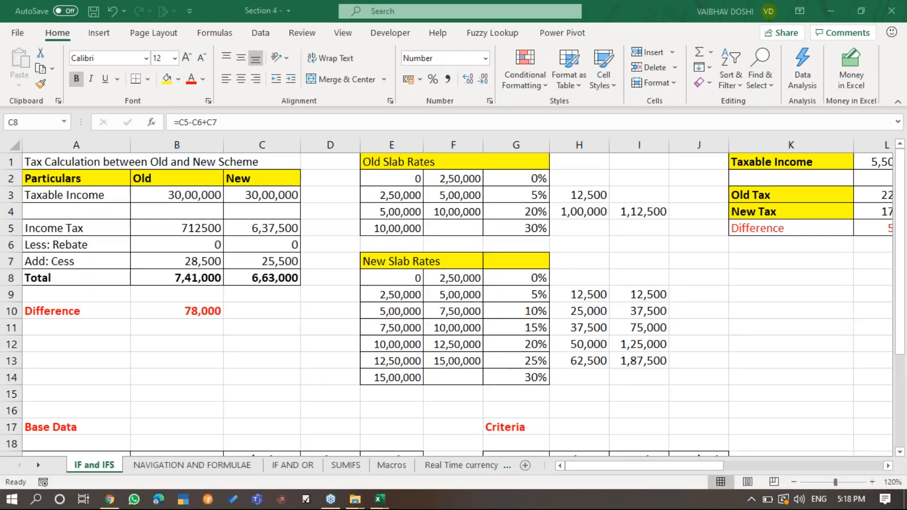
{"action": "key", "text": "alt+Tab"}
{"action": "left_click_drag", "start_coordinate": [322, 333], "coordinate": [210, 326]}
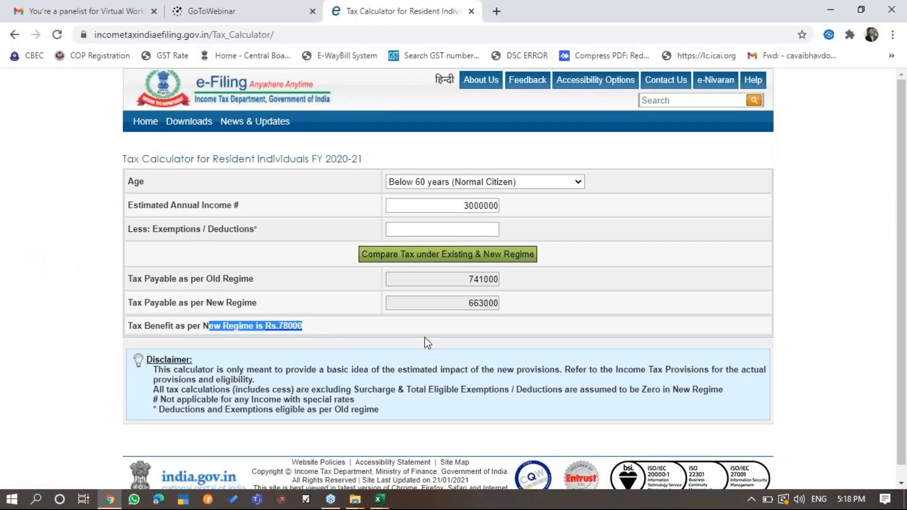
{"action": "left_click", "coordinate": [427, 343]}
{"action": "key", "text": "alt+Tab"}
{"action": "left_click", "coordinate": [217, 217]}
{"action": "left_click", "coordinate": [269, 213]}
{"action": "left_click", "coordinate": [194, 217]}
{"action": "left_click", "coordinate": [235, 215]}
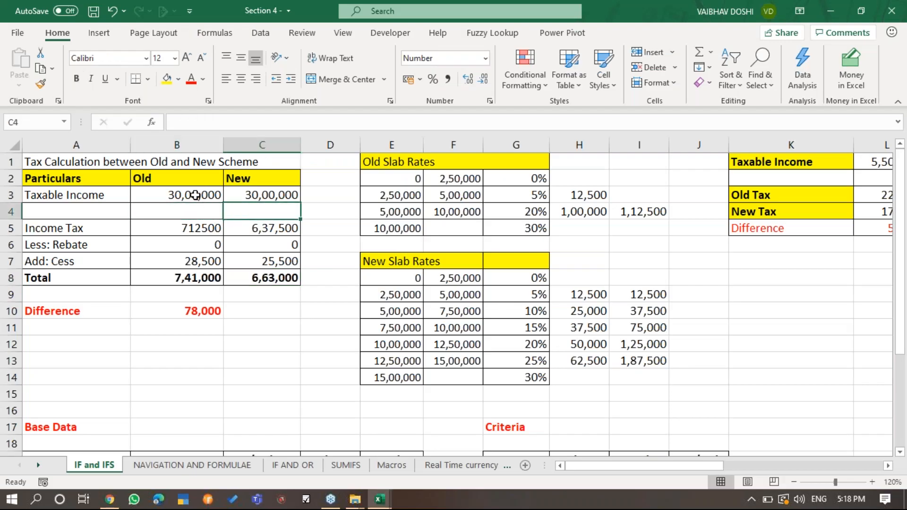
{"action": "left_click", "coordinate": [190, 233]}
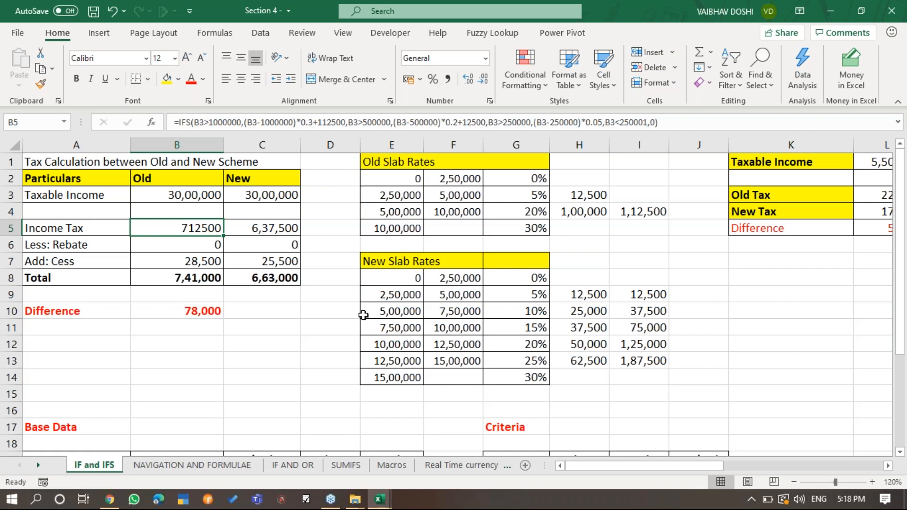
Switch to the Tax Calculator in Chrome, set Estimated Annual Income to 1050000 and compare tax under both regimes.
{"action": "key", "text": "alt+Tab"}
{"action": "double_click", "coordinate": [480, 204]}
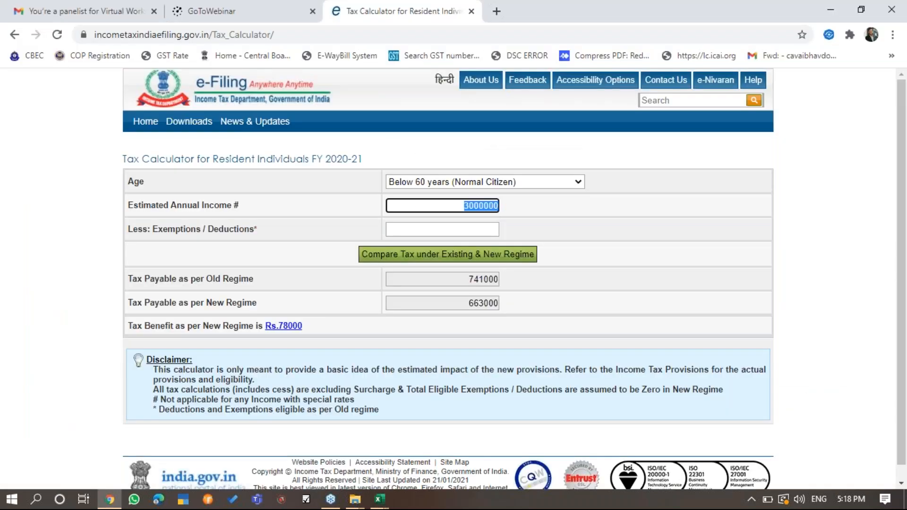
{"action": "type", "text": "1050000"}
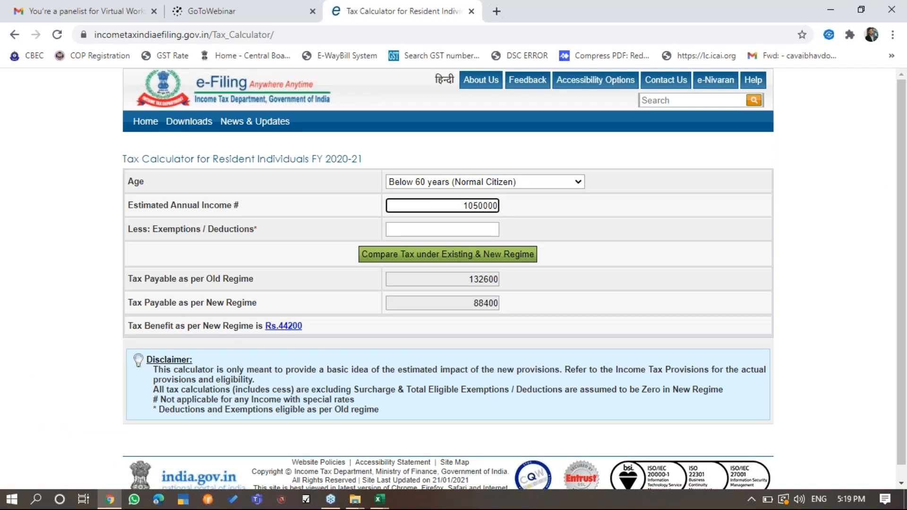
{"action": "left_click", "coordinate": [547, 261]}
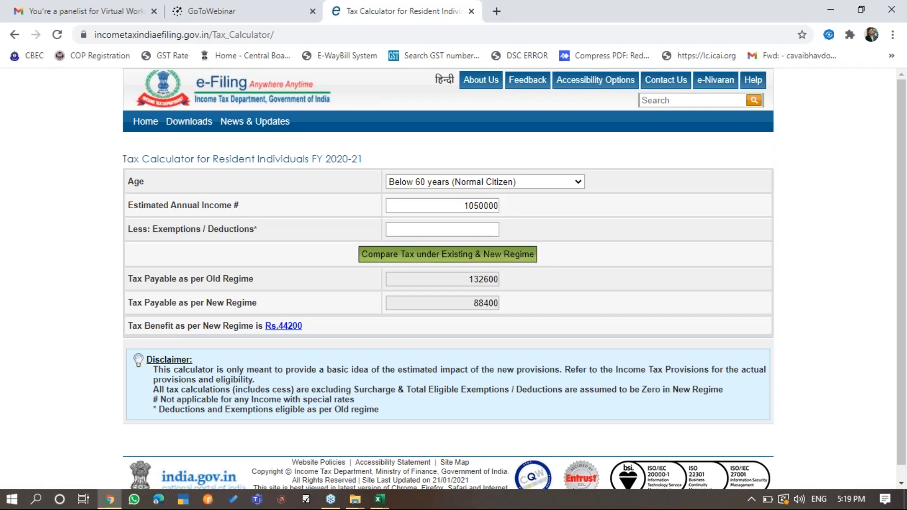
Switch to Excel and set the Old scheme Taxable Income in B3 to 10,50,000.
{"action": "key", "text": "alt+Tab"}
{"action": "left_click", "coordinate": [193, 197]}
{"action": "type", "text": "10,50,000"}
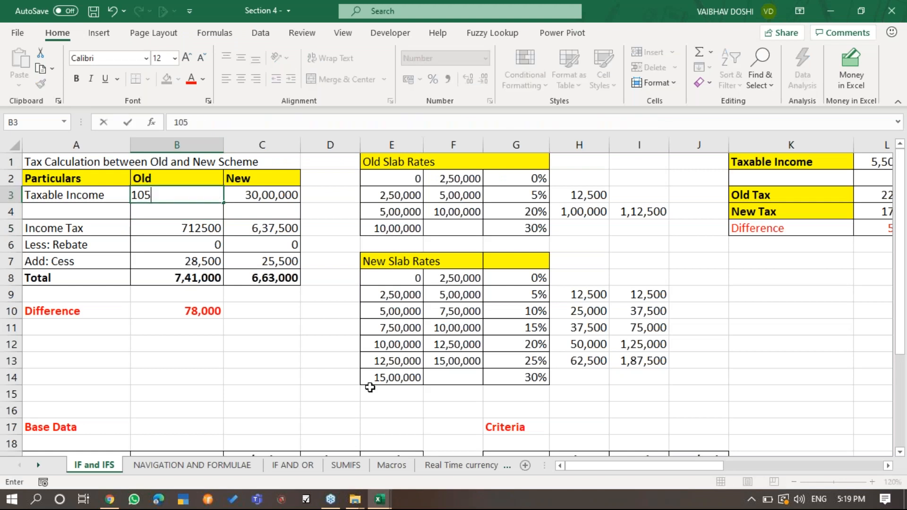
{"action": "key", "text": "Return"}
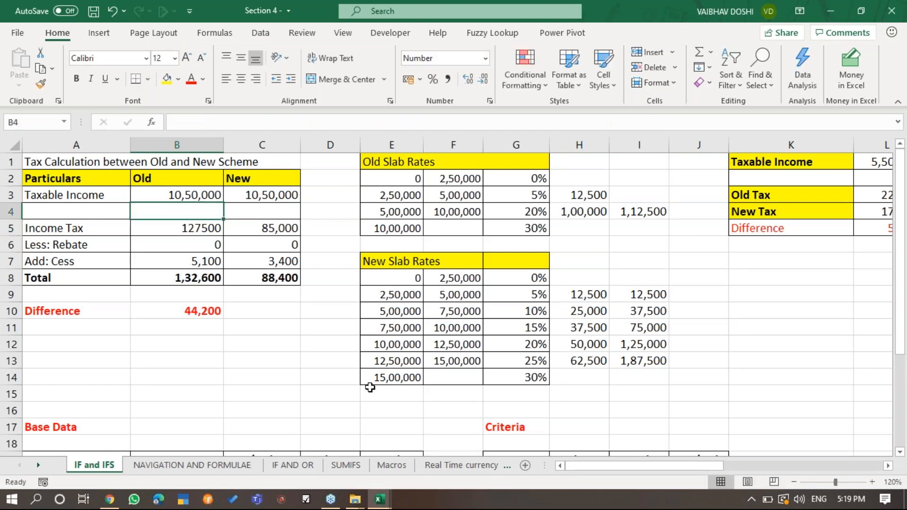
Check the calculator's tax benefit and tax payable under both regimes against the worksheet's Difference and Total values.
{"action": "key", "text": "alt+Tab"}
{"action": "left_click_drag", "start_coordinate": [302, 326], "coordinate": [176, 338]}
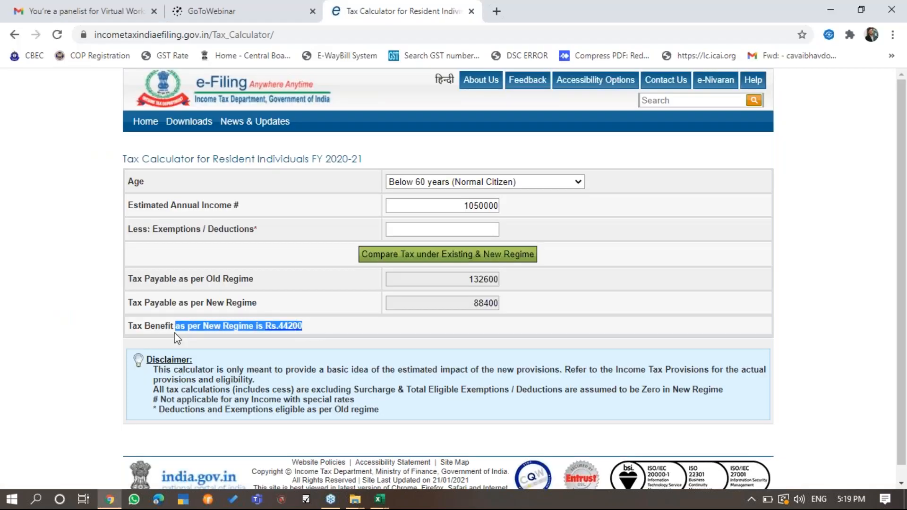
{"action": "key", "text": "alt+Tab"}
{"action": "key", "text": "alt+Tab"}
{"action": "double_click", "coordinate": [481, 280]}
{"action": "double_click", "coordinate": [482, 302]}
{"action": "key", "text": "alt+Tab"}
{"action": "left_click", "coordinate": [279, 279]}
{"action": "key", "text": "alt+Tab"}
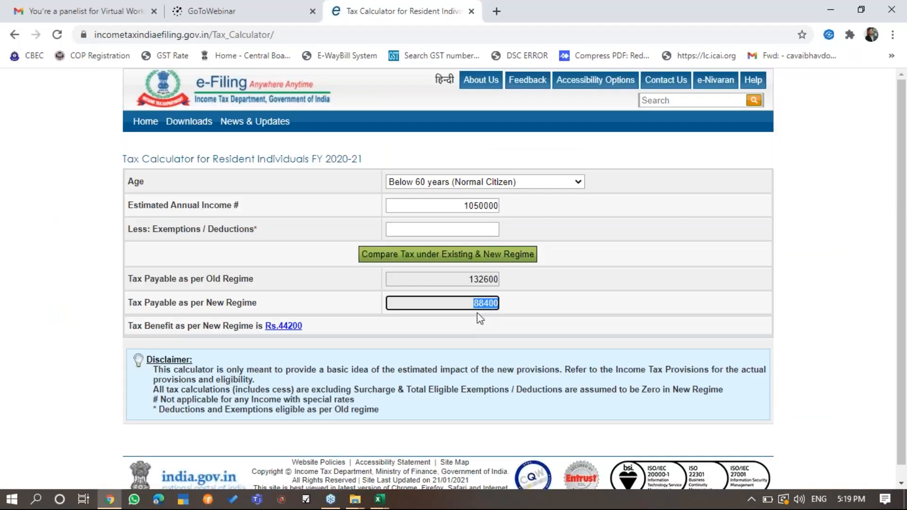
{"action": "left_click", "coordinate": [892, 44]}
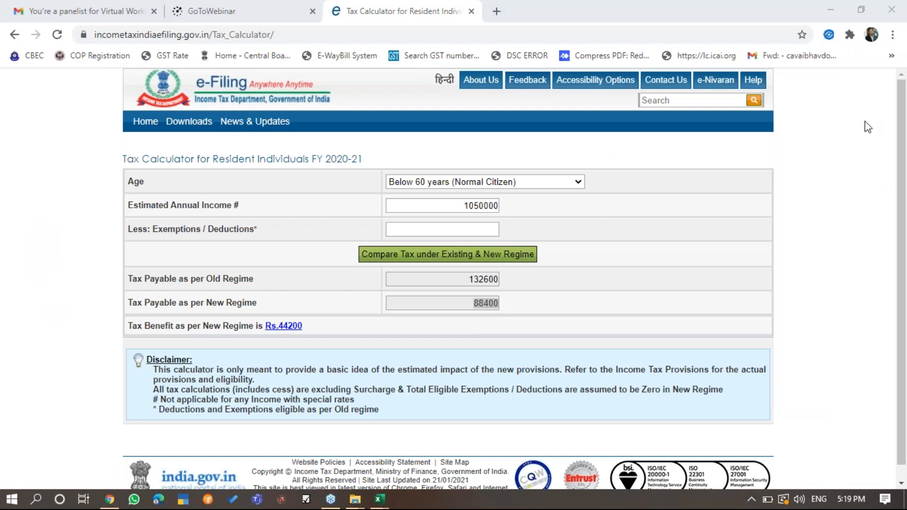
{"action": "key", "text": "alt+Tab"}
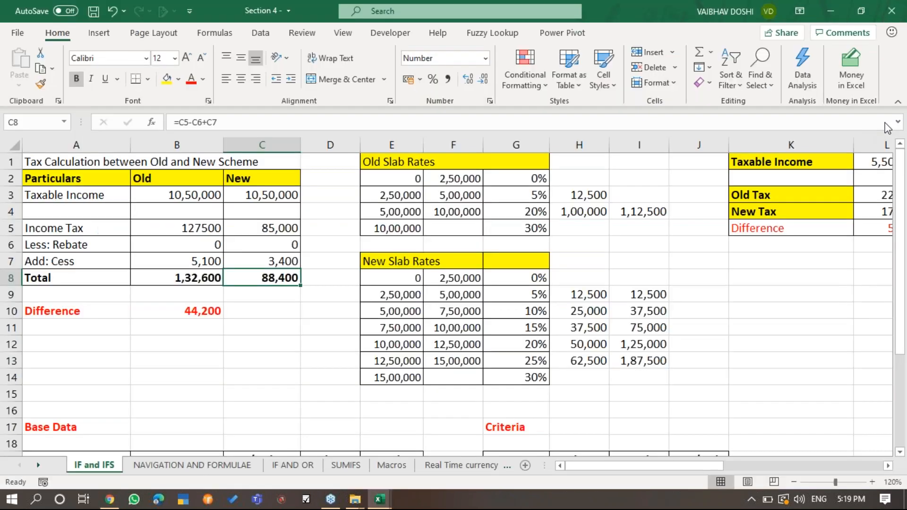
{"action": "left_click", "coordinate": [890, 124]}
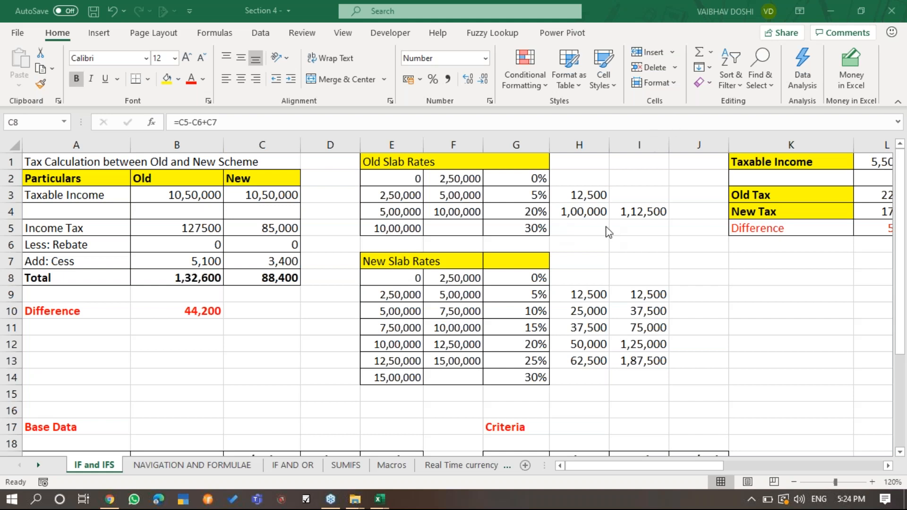
Examine the IFS formula for Remarks in E20 of the Base Data table.
{"action": "scroll", "coordinate": [609, 231], "scroll_direction": "down", "scroll_amount": 8}
{"action": "scroll", "coordinate": [427, 311], "scroll_direction": "up", "scroll_amount": 5}
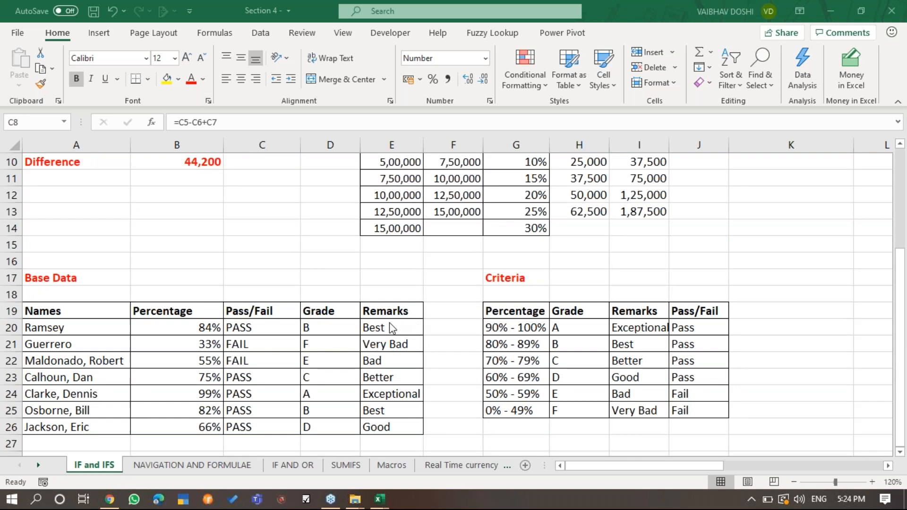
{"action": "key", "text": "F2"}
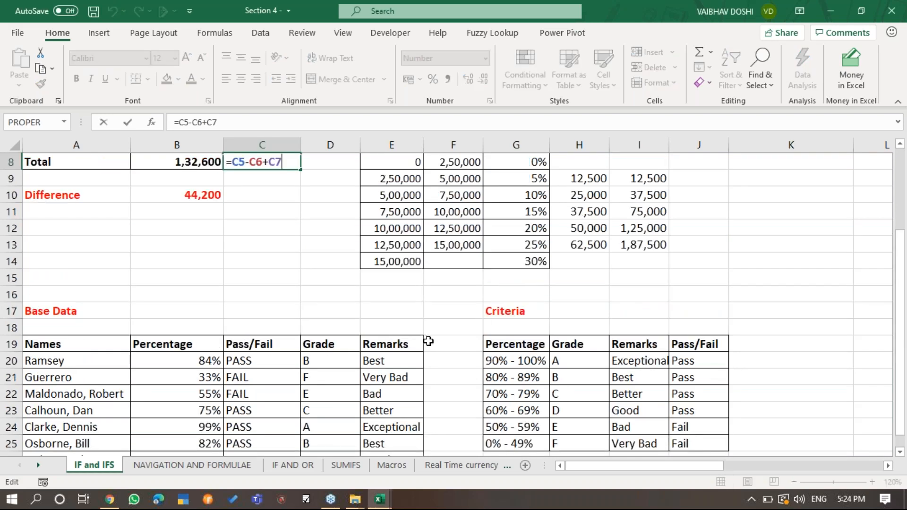
{"action": "key", "text": "Escape"}
{"action": "left_click", "coordinate": [376, 360]}
{"action": "key", "text": "F2"}
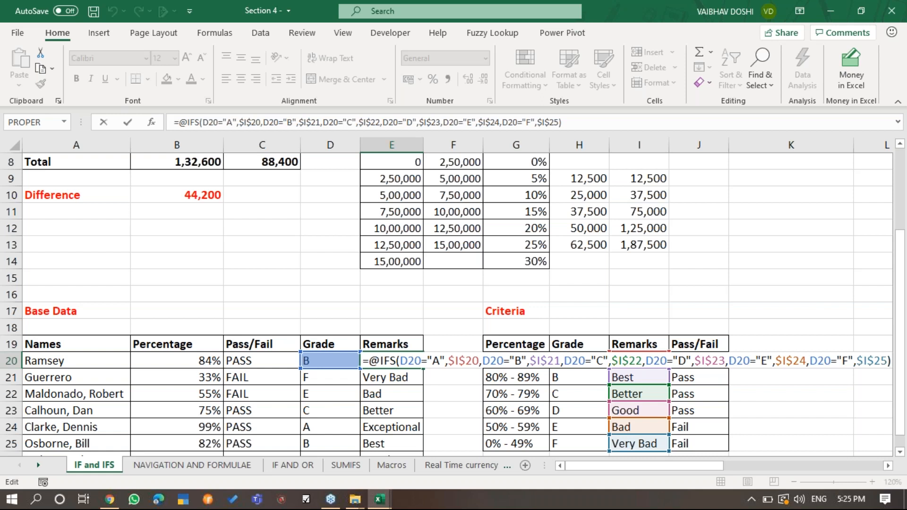
{"action": "key", "text": "ctrl+Return"}
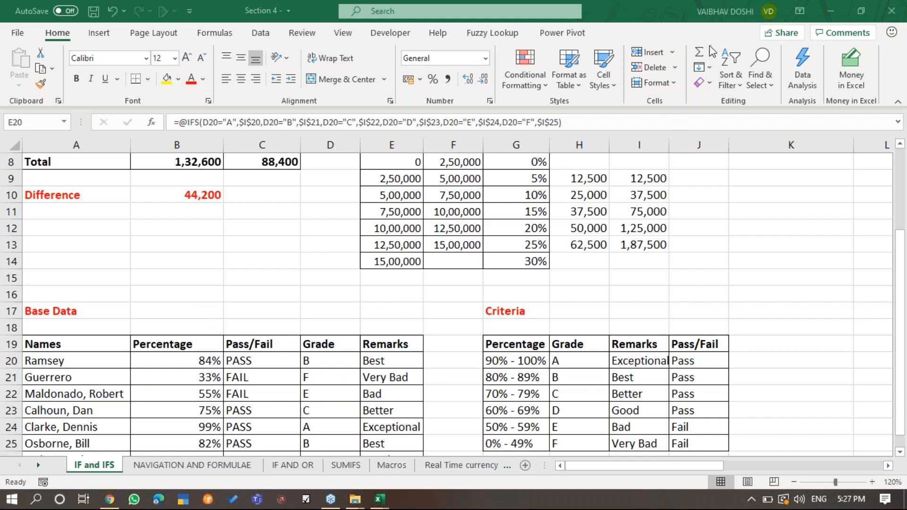
Open the NAVIGATION AND FORMULAE sheet and look over its Department and States table.
{"action": "left_click", "coordinate": [162, 464]}
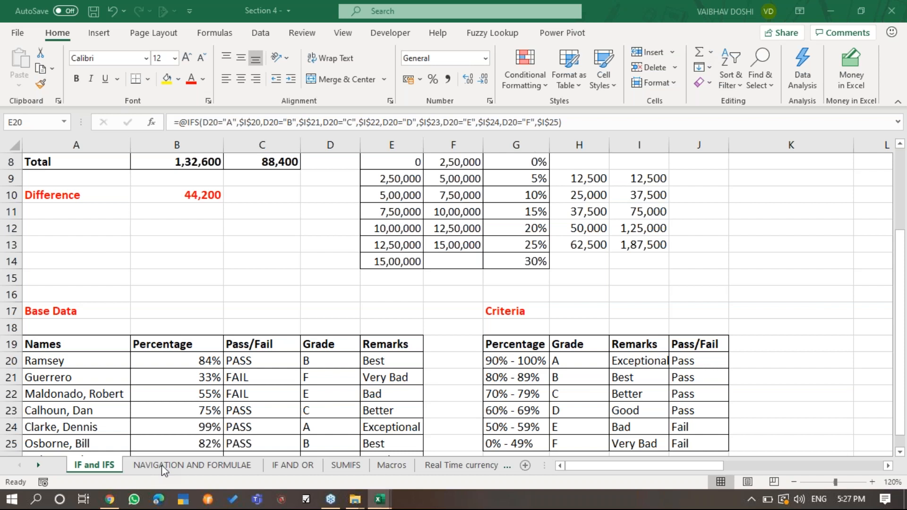
{"action": "left_click", "coordinate": [162, 465]}
{"action": "left_click", "coordinate": [306, 307]}
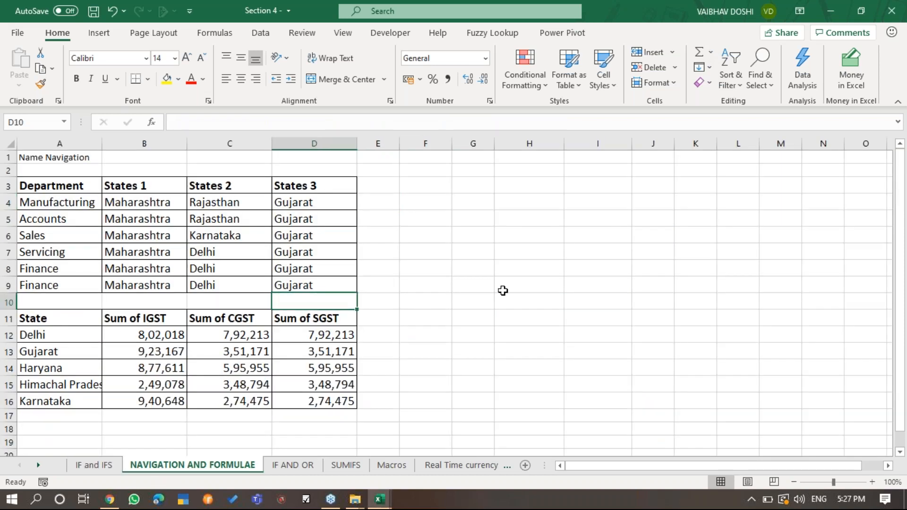
{"action": "left_click", "coordinate": [66, 203]}
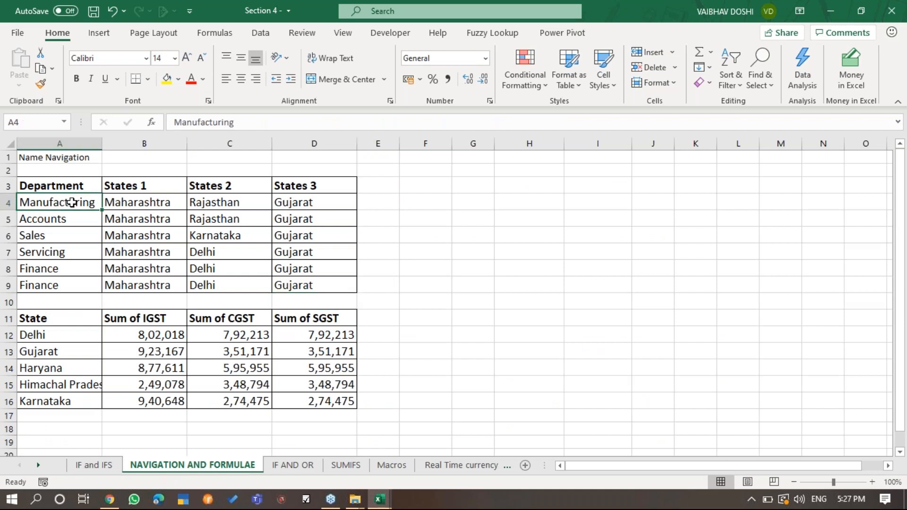
{"action": "left_click", "coordinate": [458, 240]}
{"action": "left_click", "coordinate": [136, 213]}
{"action": "left_click", "coordinate": [410, 215]}
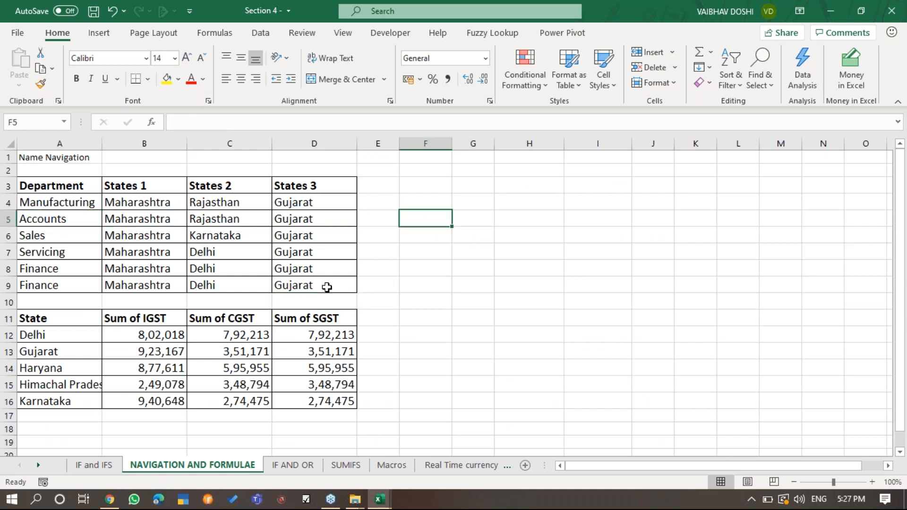
Name the whole currency table on the Real Time currency rates 1 sheet, headers included, LAST_SHEET.
{"action": "left_click", "coordinate": [473, 471]}
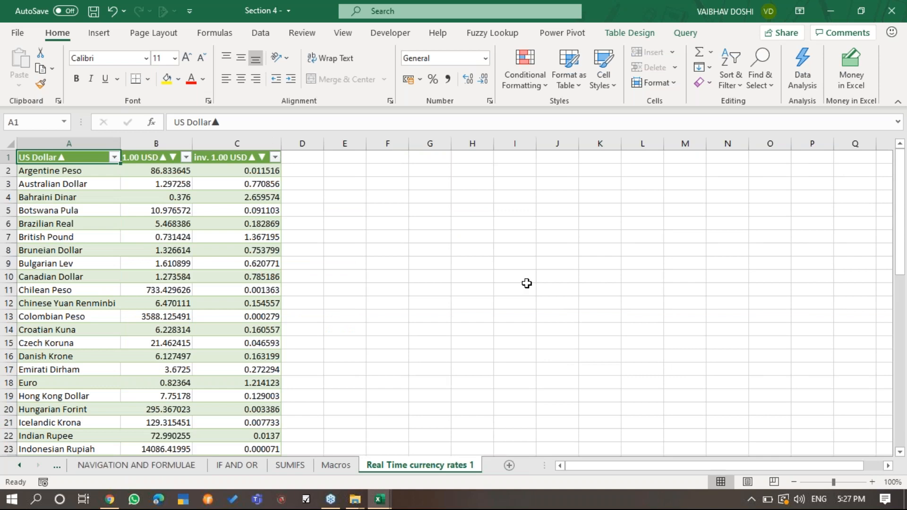
{"action": "left_click", "coordinate": [528, 287]}
{"action": "left_click", "coordinate": [445, 238]}
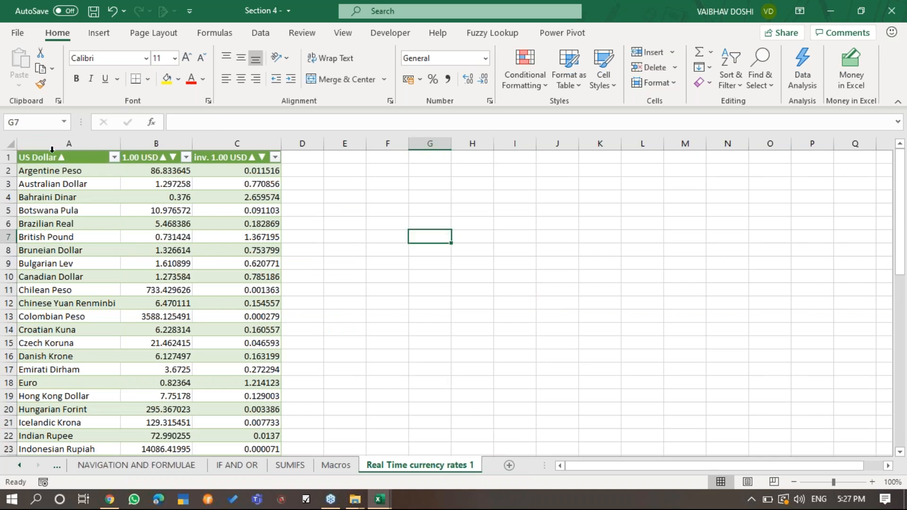
{"action": "left_click", "coordinate": [58, 159]}
{"action": "key", "text": "ctrl+shift+Right"}
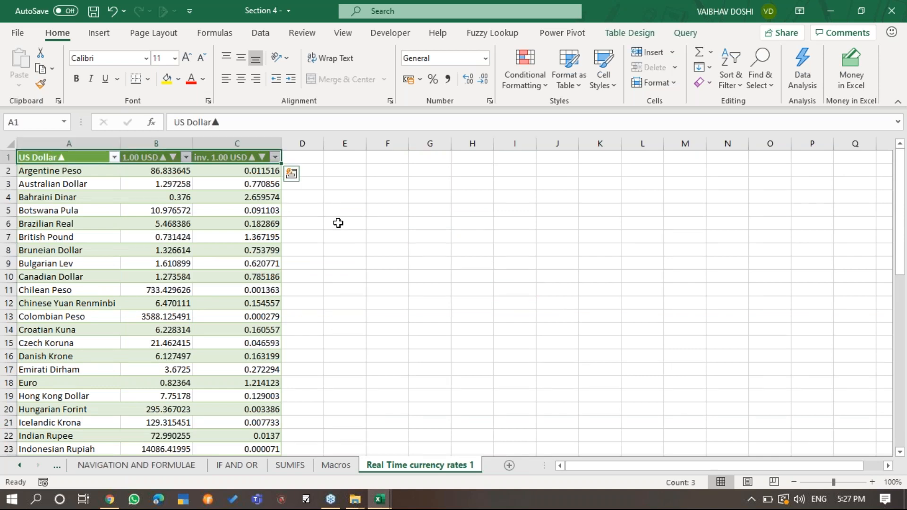
{"action": "key", "text": "ctrl+shift+Down"}
{"action": "key", "text": "ctrl+Home"}
{"action": "key", "text": "ctrl+shift+Right"}
{"action": "key", "text": "ctrl+shift+Down"}
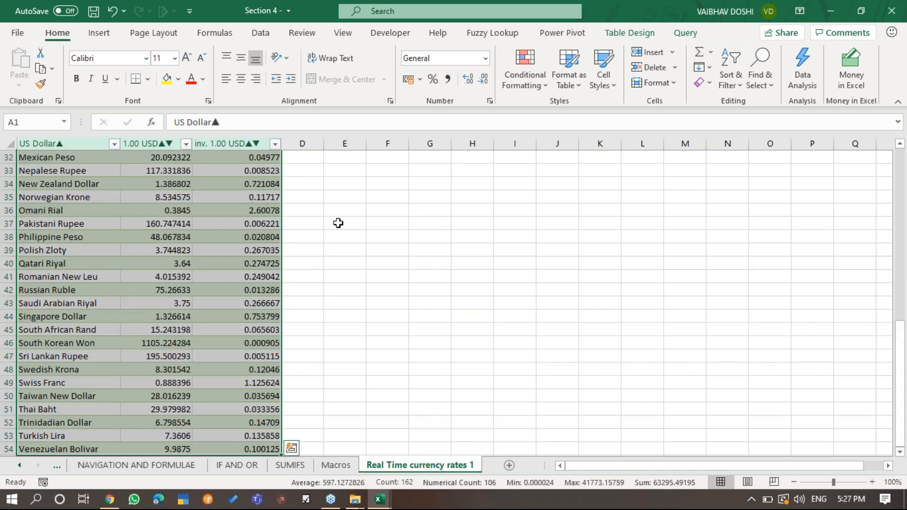
{"action": "left_click", "coordinate": [38, 124]}
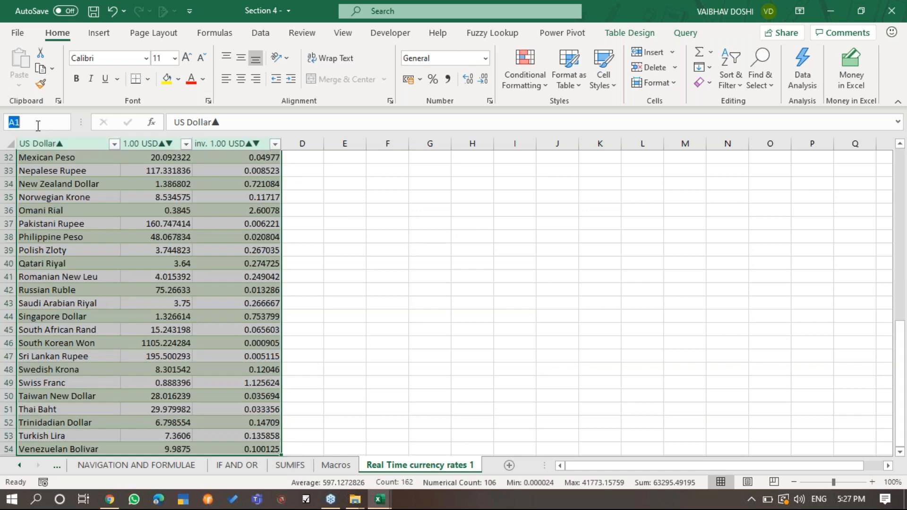
{"action": "type", "text": "LAST_SHEET"}
{"action": "key", "text": "Return"}
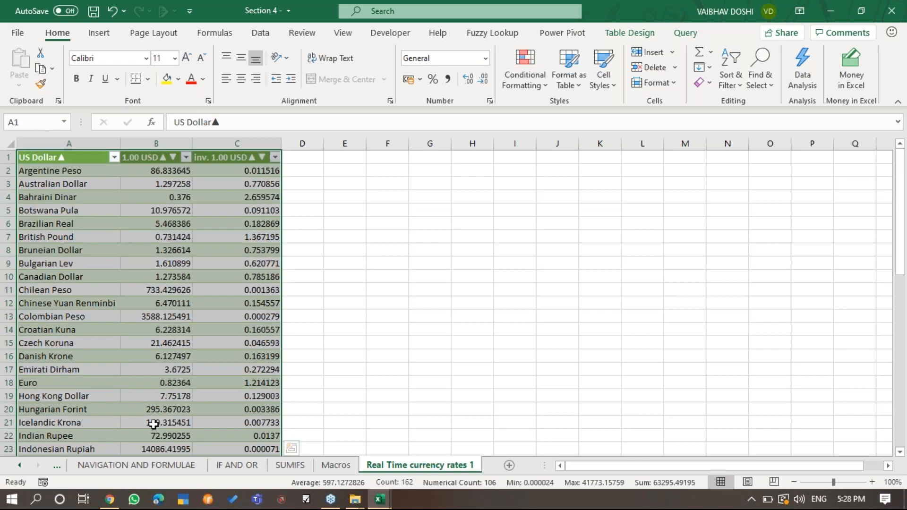
Name the Department table A3:D9 on the NAVIGATION AND FORMULAE sheet SECOND_SHEET.
{"action": "left_click", "coordinate": [167, 472]}
{"action": "left_click_drag", "start_coordinate": [52, 185], "coordinate": [347, 285]}
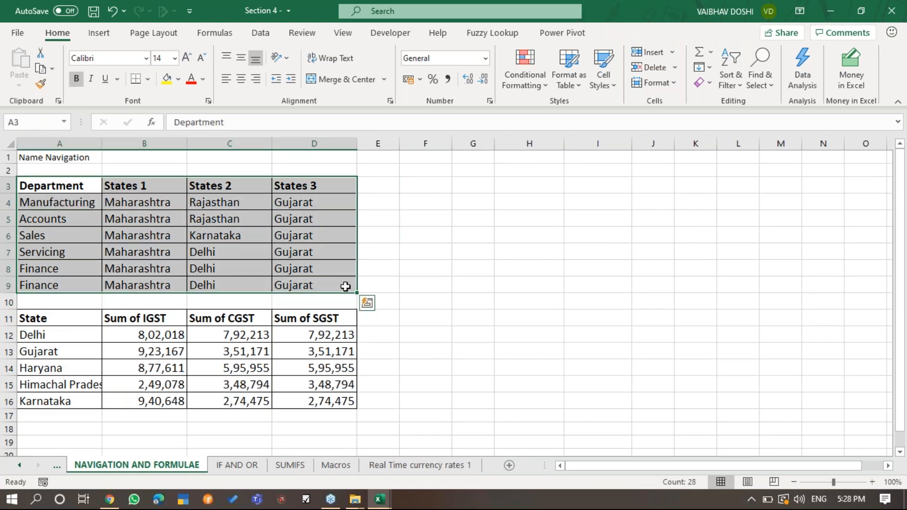
{"action": "left_click", "coordinate": [30, 121]}
{"action": "type", "text": "SECOND"}
{"action": "type", "text": "_SHEET"}
{"action": "key", "text": "Return"}
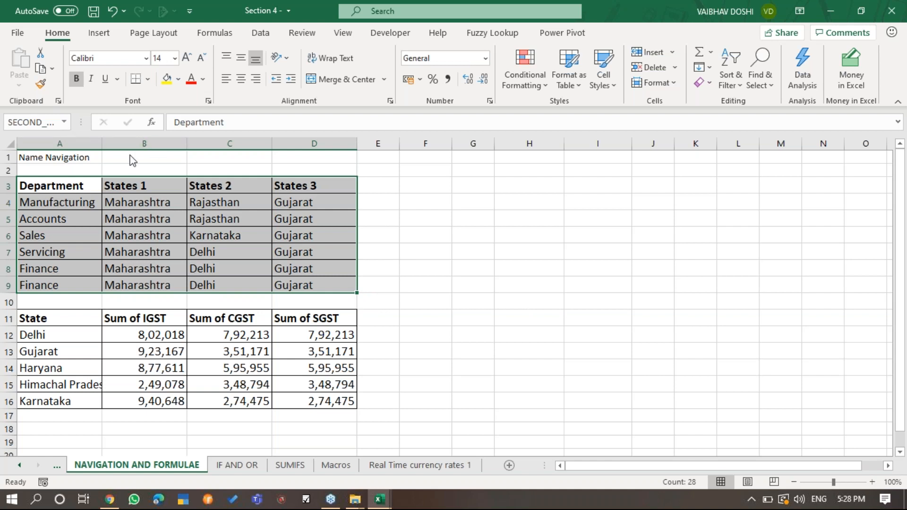
Use the workbook's defined names to jump to the Table_1__2 and LAST_SHEET ranges.
{"action": "left_click", "coordinate": [362, 266]}
{"action": "left_click", "coordinate": [217, 226]}
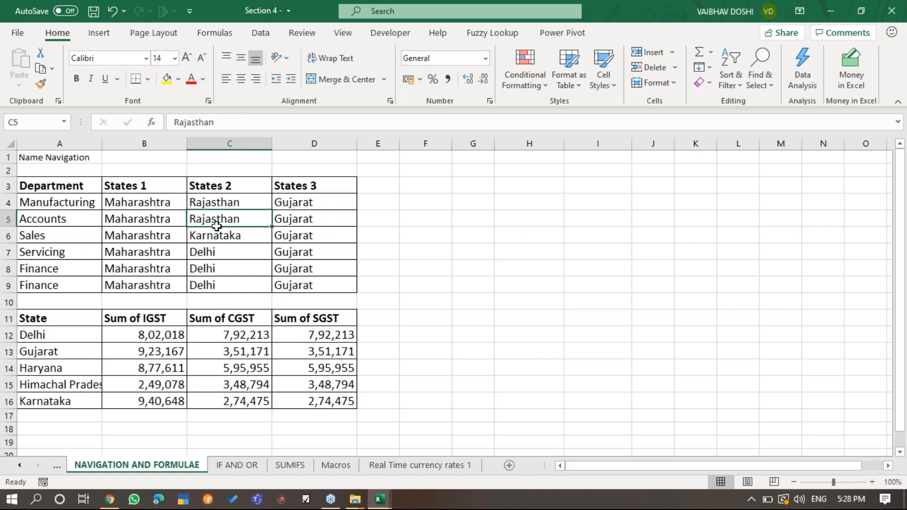
{"action": "left_click", "coordinate": [66, 123]}
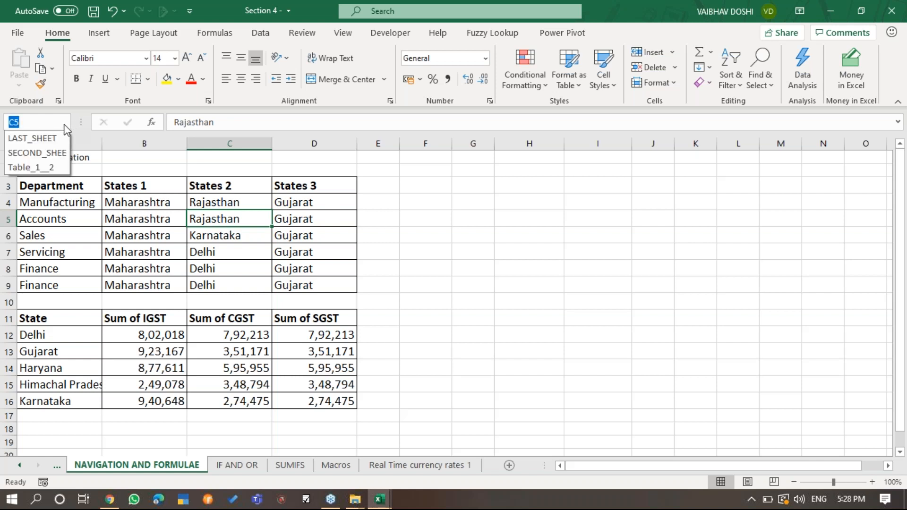
{"action": "left_click", "coordinate": [48, 168]}
{"action": "left_click", "coordinate": [66, 123]}
{"action": "left_click", "coordinate": [48, 167]}
{"action": "left_click", "coordinate": [66, 122]}
{"action": "left_click", "coordinate": [61, 166]}
{"action": "left_click", "coordinate": [65, 122]}
{"action": "left_click", "coordinate": [65, 137]}
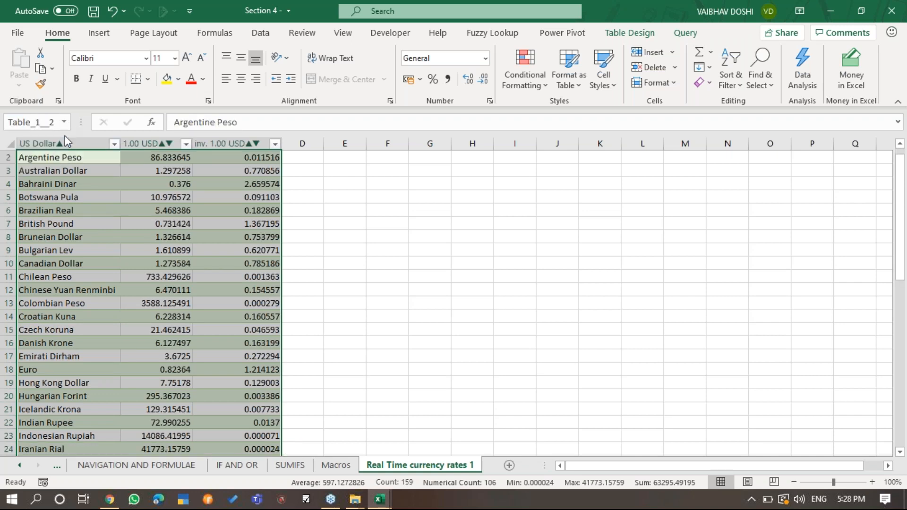
Switch between the currency rates and NAVIGATION AND FORMULAE sheets directly, ending on NAVIGATION AND FORMULAE.
{"action": "left_click", "coordinate": [188, 463]}
{"action": "left_click", "coordinate": [457, 454]}
{"action": "left_click", "coordinate": [462, 465]}
{"action": "left_click", "coordinate": [166, 467]}
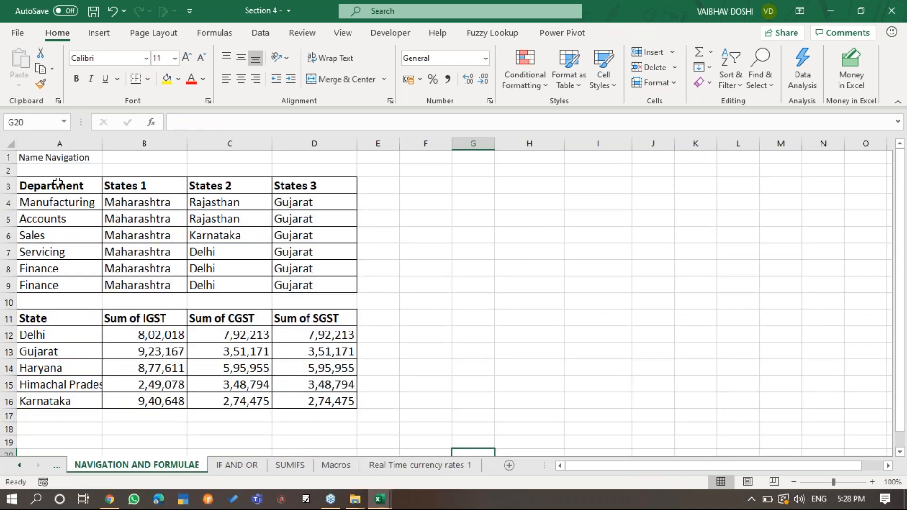
On the IF and IFS sheet, name the Old scheme Income Tax cell B5 OLD_TAX.
{"action": "left_click", "coordinate": [20, 467]}
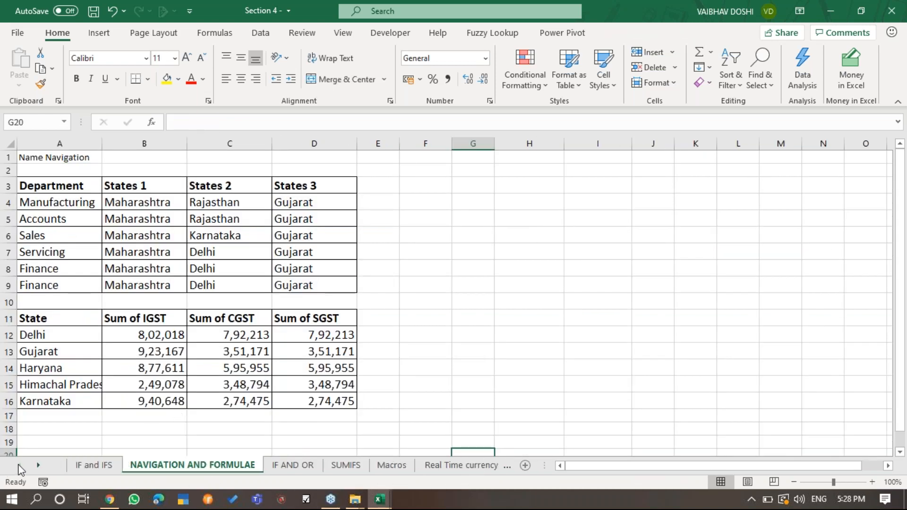
{"action": "left_click", "coordinate": [86, 466]}
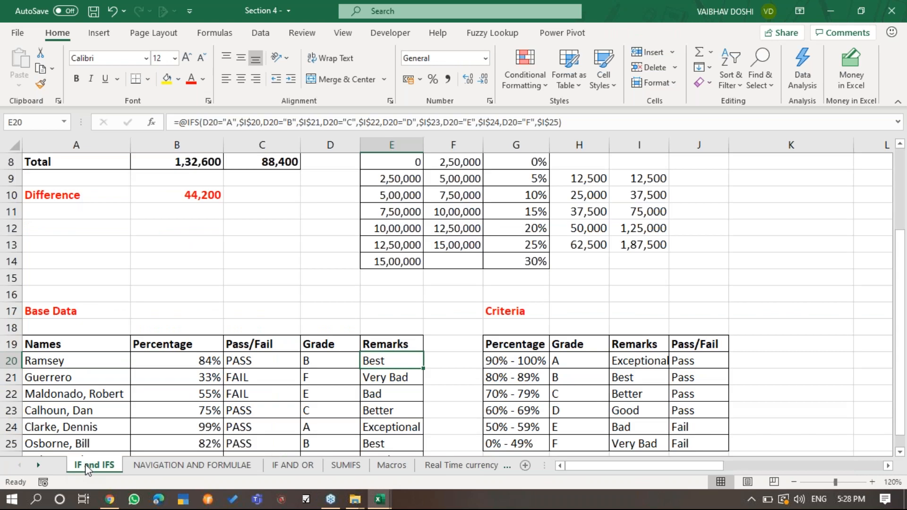
{"action": "scroll", "coordinate": [236, 273], "scroll_direction": "up", "scroll_amount": 3}
{"action": "left_click", "coordinate": [200, 229]}
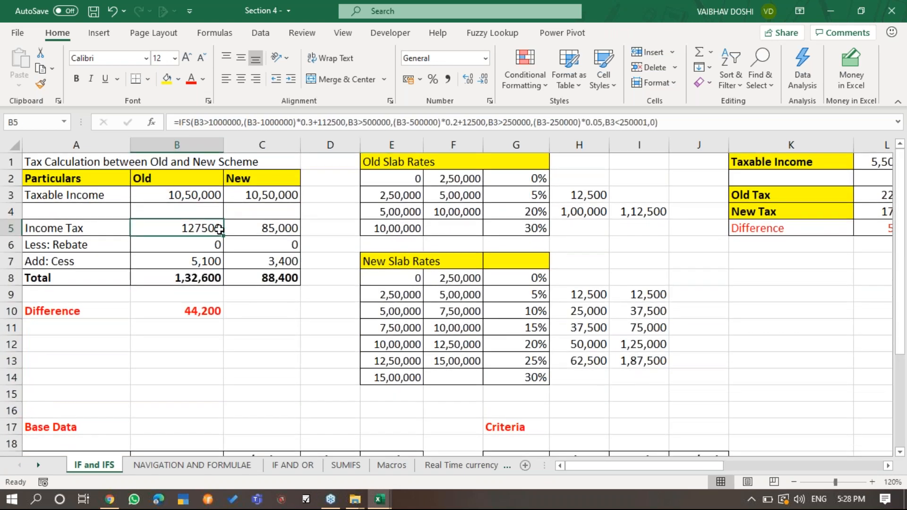
{"action": "left_click", "coordinate": [35, 118]}
{"action": "type", "text": "OLD_TAX"}
{"action": "key", "text": "Return"}
Name the New scheme Income Tax cell C5 NEW_TAX.
{"action": "left_click", "coordinate": [288, 232]}
{"action": "left_click", "coordinate": [32, 127]}
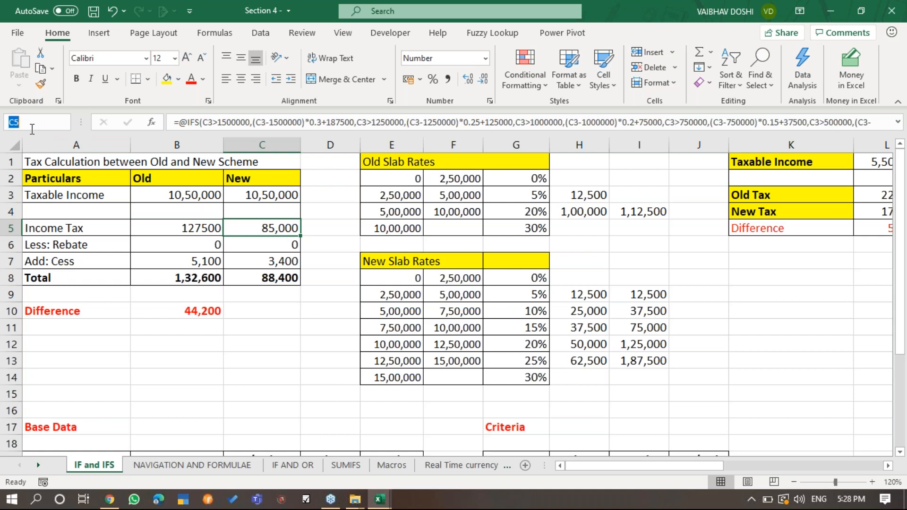
{"action": "type", "text": "NEW_TAX"}
{"action": "key", "text": "Return"}
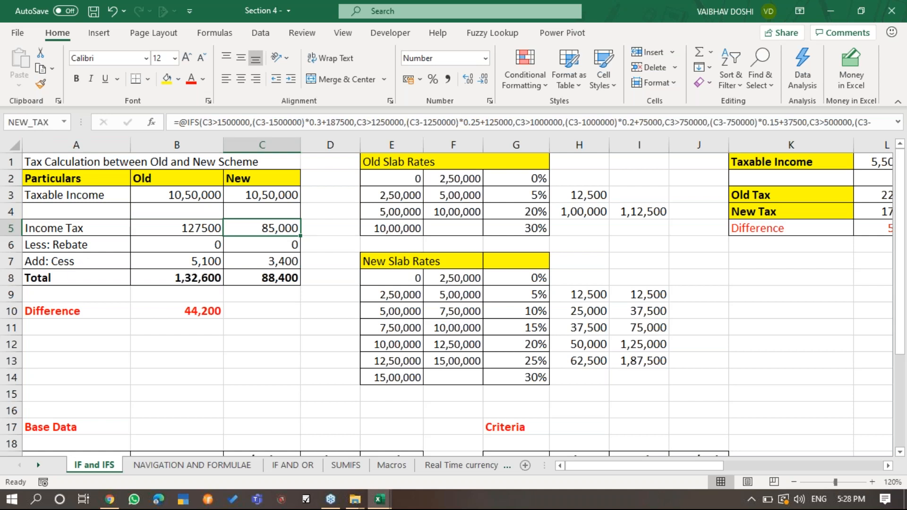
Enter the formula =OLD_TAX in cell I8 of the NAVIGATION AND FORMULAE sheet.
{"action": "left_click", "coordinate": [166, 462]}
{"action": "left_click", "coordinate": [578, 276]}
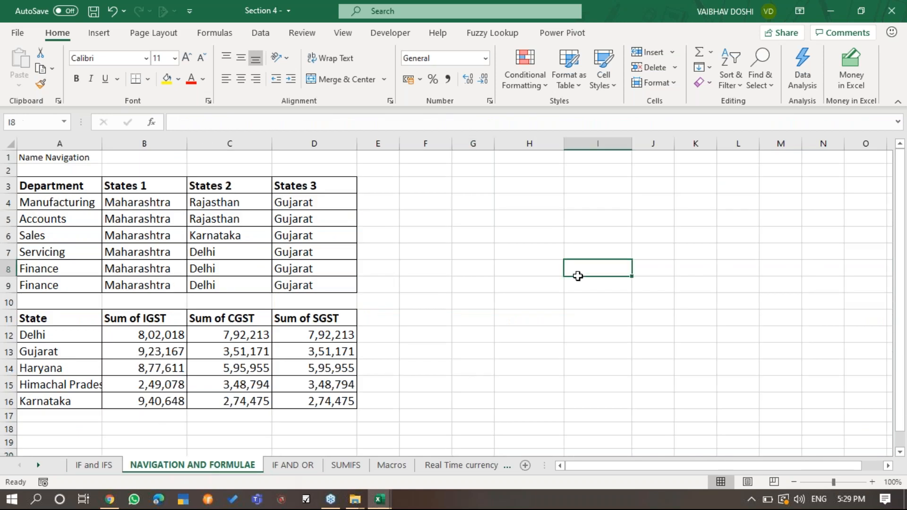
{"action": "key", "text": "F2"}
{"action": "type", "text": "OL"}
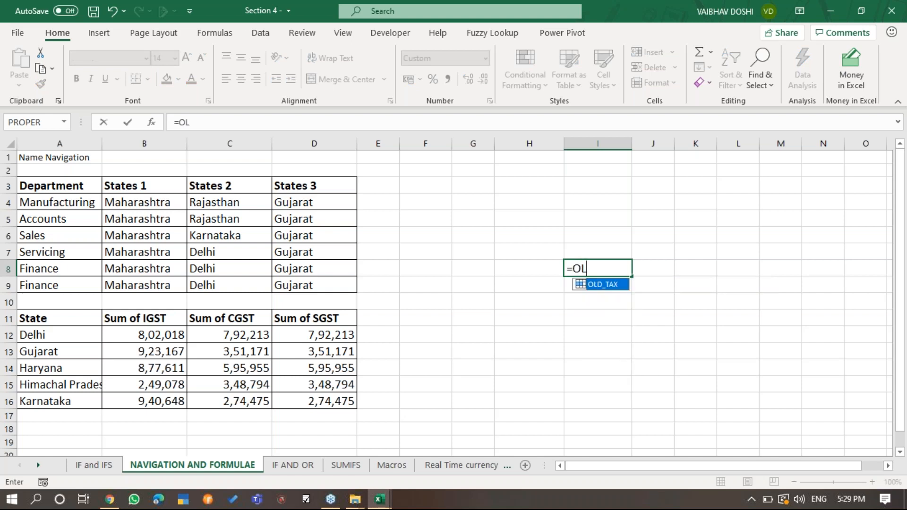
{"action": "key", "text": "Tab"}
{"action": "key", "text": "Return"}
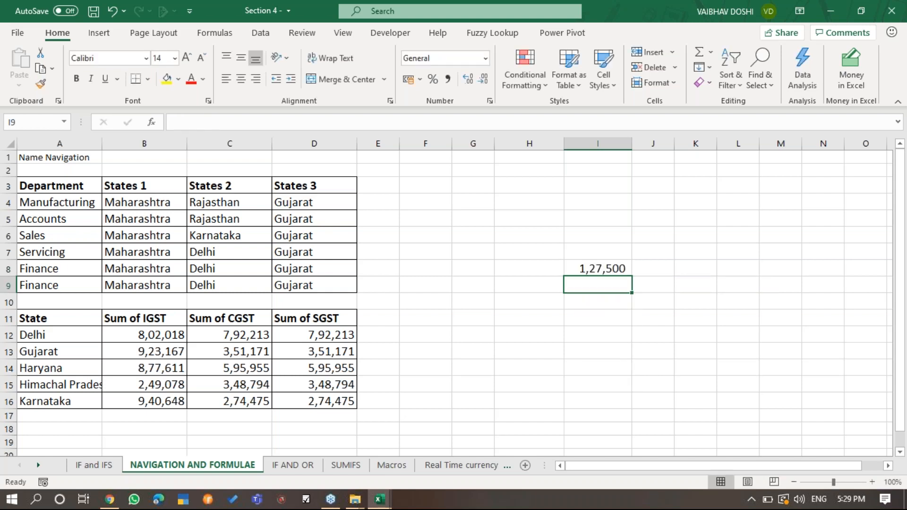
Enter the formula =NEW_TAX in cell J8.
{"action": "key", "text": "Up"}
{"action": "key", "text": "Right"}
{"action": "type", "text": "=NEW"}
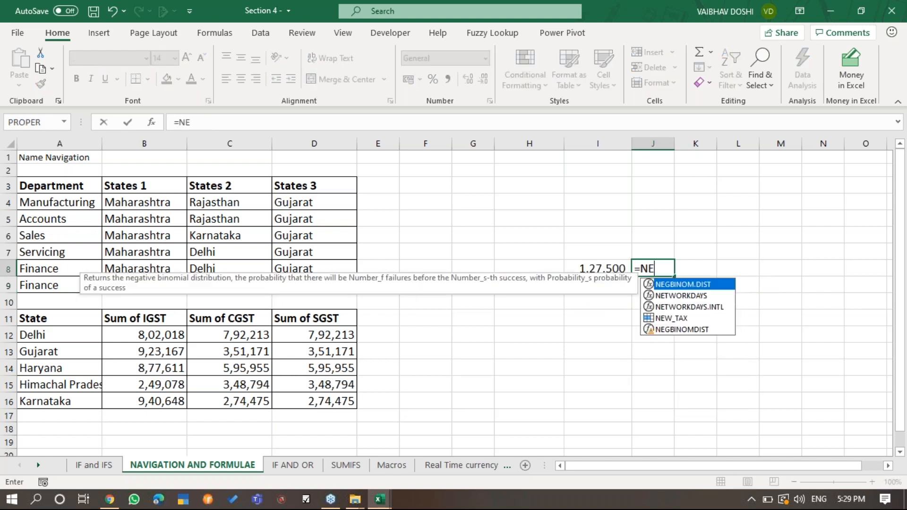
{"action": "key", "text": "Tab"}
{"action": "key", "text": "Return"}
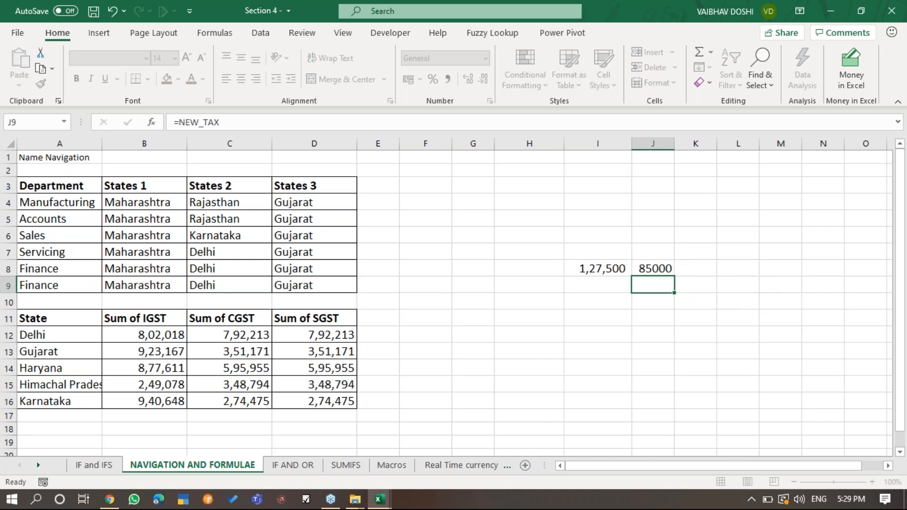
Compare the named references in I8 and J8 with the Income Tax cells B5 and C5 on the IF and IFS sheet.
{"action": "key", "text": "Up"}
{"action": "key", "text": "Left"}
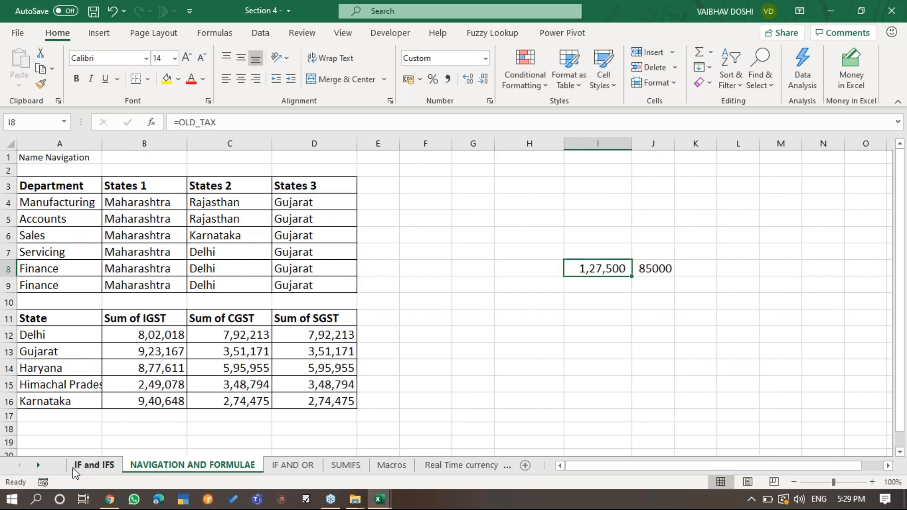
{"action": "left_click", "coordinate": [85, 465]}
{"action": "left_click", "coordinate": [163, 467]}
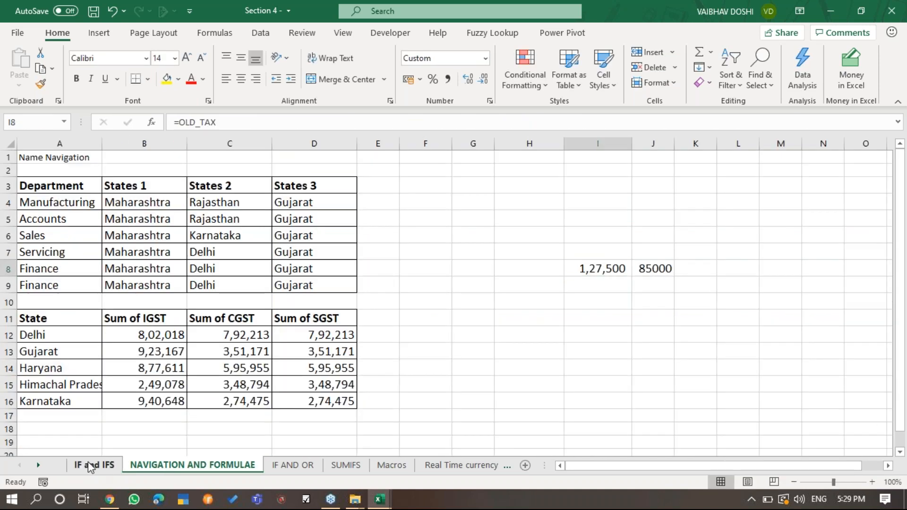
{"action": "left_click", "coordinate": [90, 465]}
{"action": "left_click", "coordinate": [196, 230]}
{"action": "left_click", "coordinate": [281, 229]}
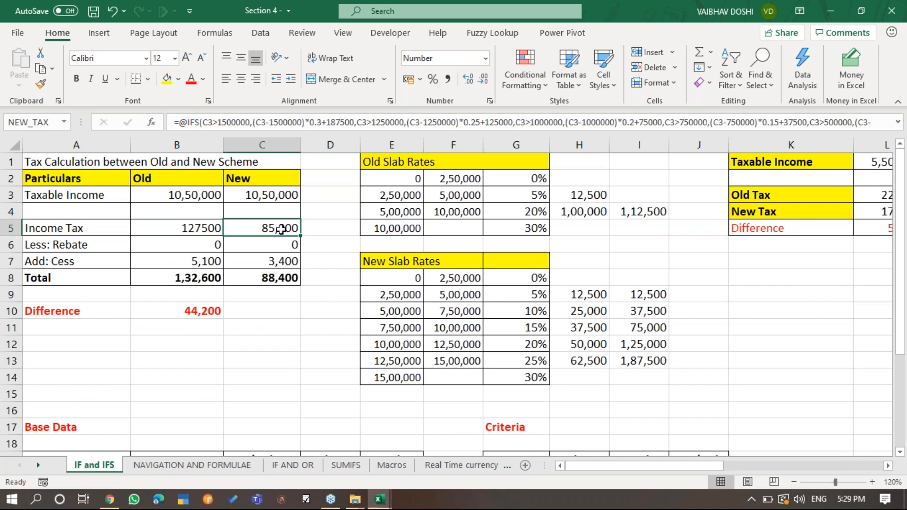
{"action": "left_click", "coordinate": [203, 467]}
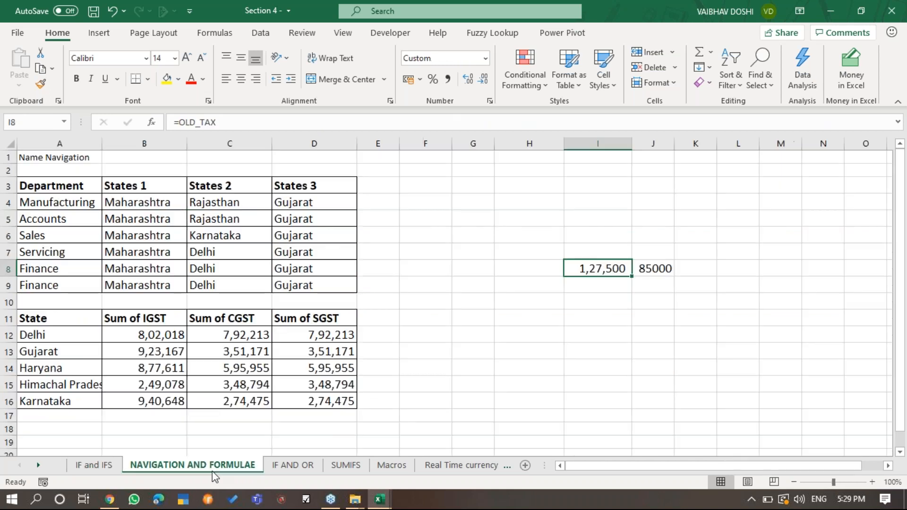
Enter a trial value of 8888 in cell I6 and clear the cell again.
{"action": "left_click", "coordinate": [599, 233]}
{"action": "key", "text": "F2"}
{"action": "type", "text": "8888"}
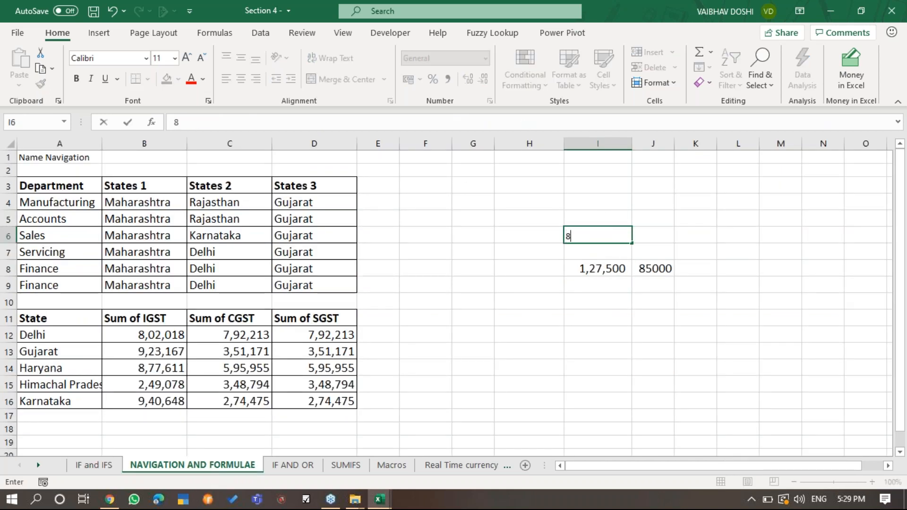
{"action": "key", "text": "Return"}
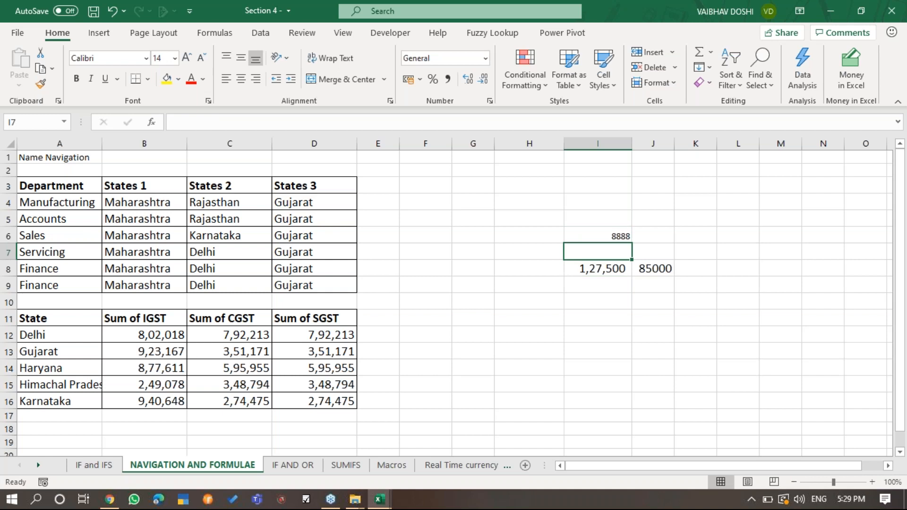
{"action": "key", "text": "Up"}
{"action": "key", "text": "Delete"}
Check the =OLD_TAX formula in I8 against its source cell B5 on the IF and IFS sheet.
{"action": "key", "text": "Down"}
{"action": "key", "text": "Down"}
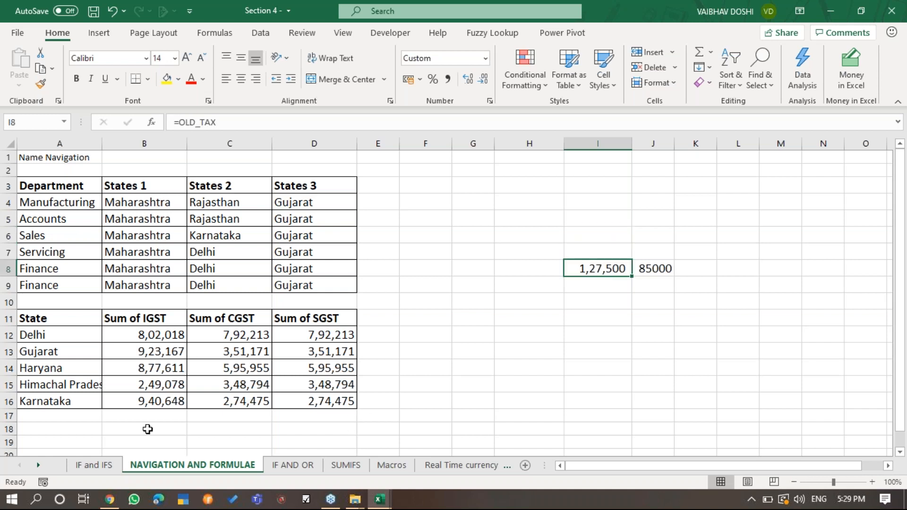
{"action": "left_click", "coordinate": [99, 464]}
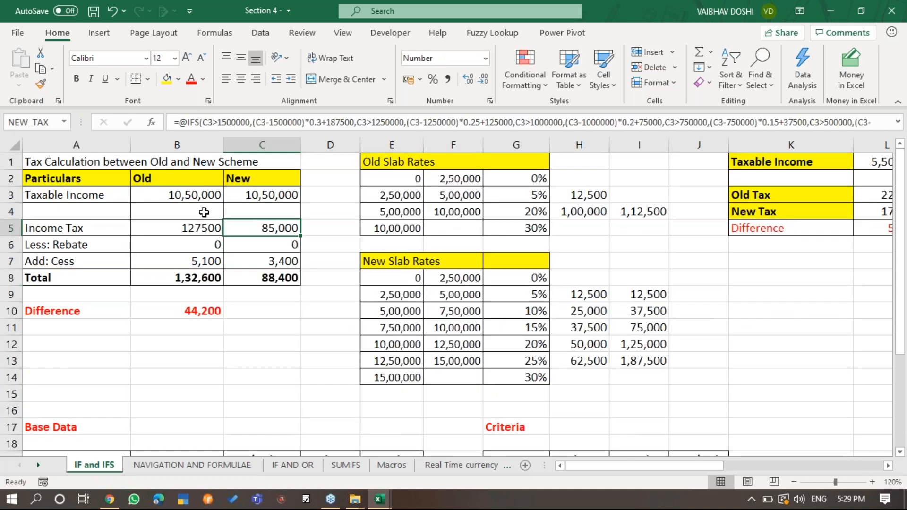
{"action": "left_click", "coordinate": [204, 223]}
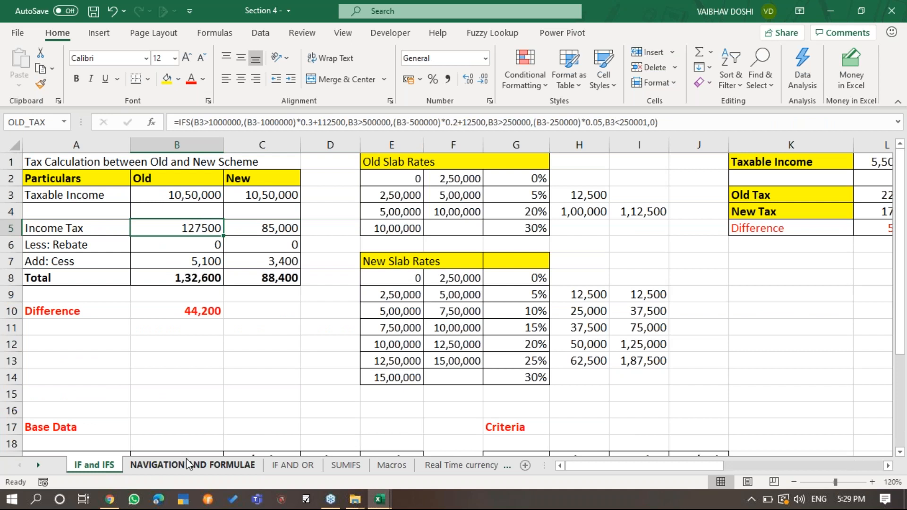
Jump through the named ranges OLD_TAX, NEW_TAX, Table_1__2, SECOND_SHEET and LAST_SHEET, and return to the NAVIGATION AND FORMULAE sheet.
{"action": "left_click", "coordinate": [154, 467]}
{"action": "left_click", "coordinate": [63, 121]}
{"action": "left_click", "coordinate": [26, 167]}
{"action": "left_click", "coordinate": [63, 122]}
{"action": "left_click", "coordinate": [28, 153]}
{"action": "left_click", "coordinate": [63, 122]}
{"action": "left_click", "coordinate": [29, 196]}
{"action": "left_click", "coordinate": [63, 122]}
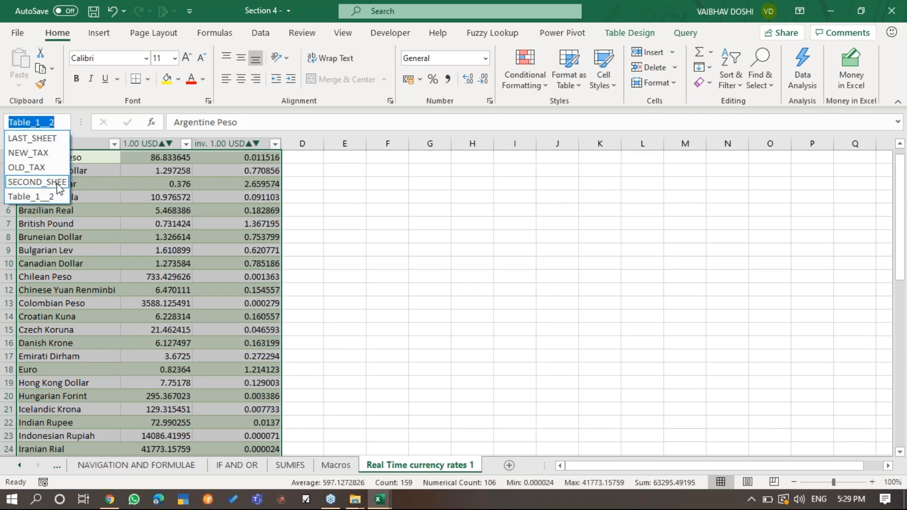
{"action": "left_click", "coordinate": [58, 185]}
{"action": "left_click", "coordinate": [63, 122]}
{"action": "left_click", "coordinate": [59, 140]}
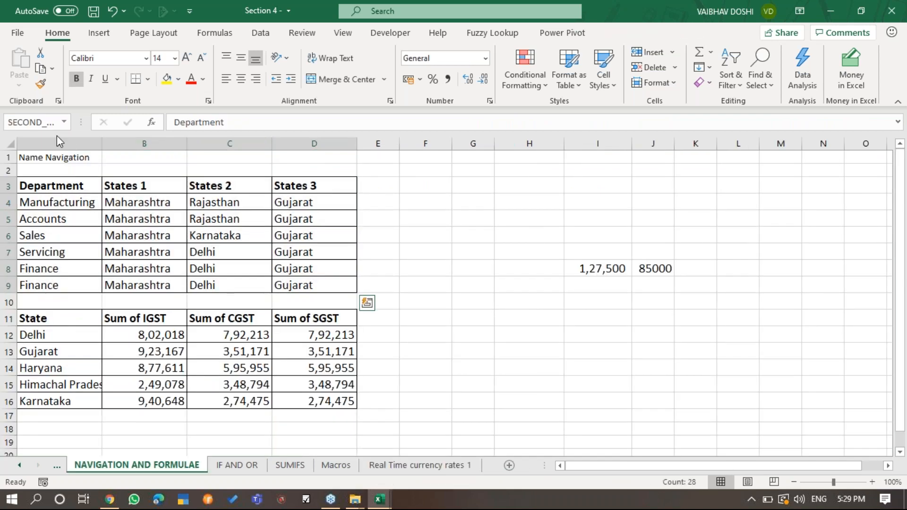
{"action": "left_click", "coordinate": [63, 122]}
{"action": "left_click", "coordinate": [52, 155]}
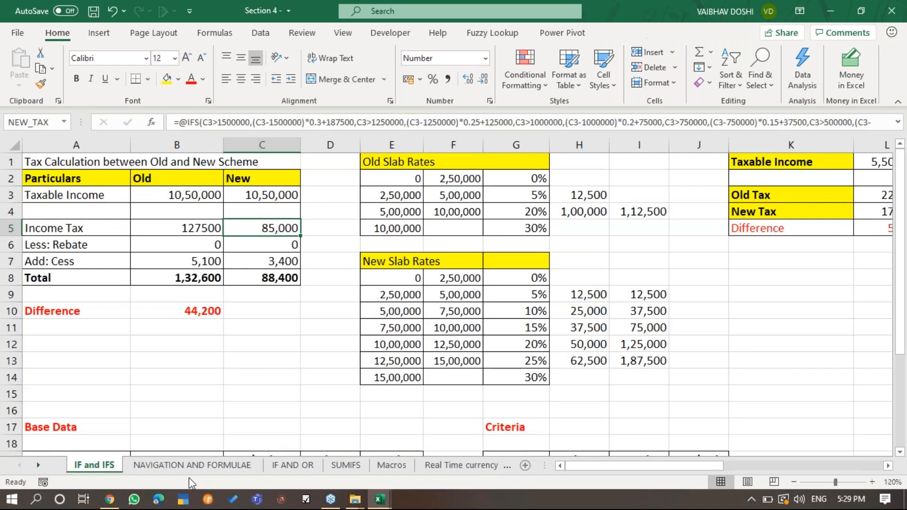
{"action": "left_click", "coordinate": [191, 465]}
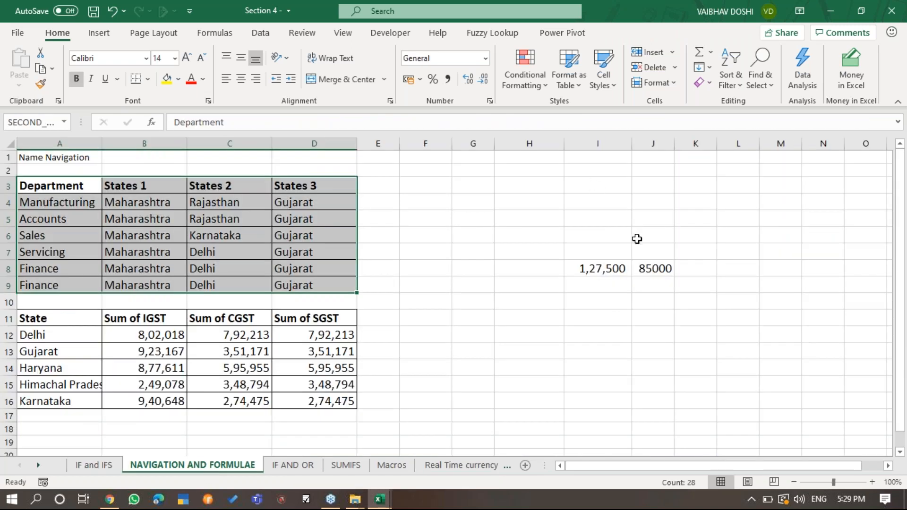
Inspect the formula in cell I8 on the NAVIGATION AND FORMULAE sheet.
{"action": "left_click", "coordinate": [637, 239]}
{"action": "left_click", "coordinate": [576, 235]}
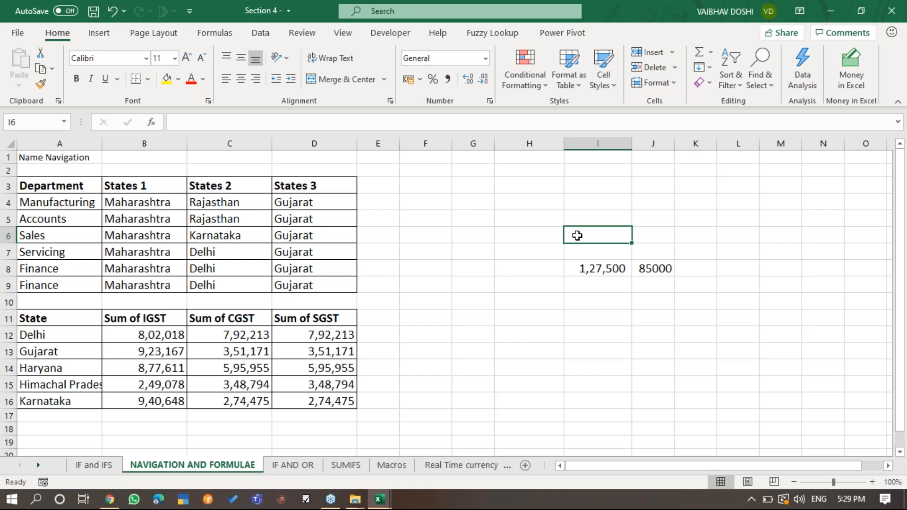
{"action": "key", "text": "Down"}
{"action": "key", "text": "Down"}
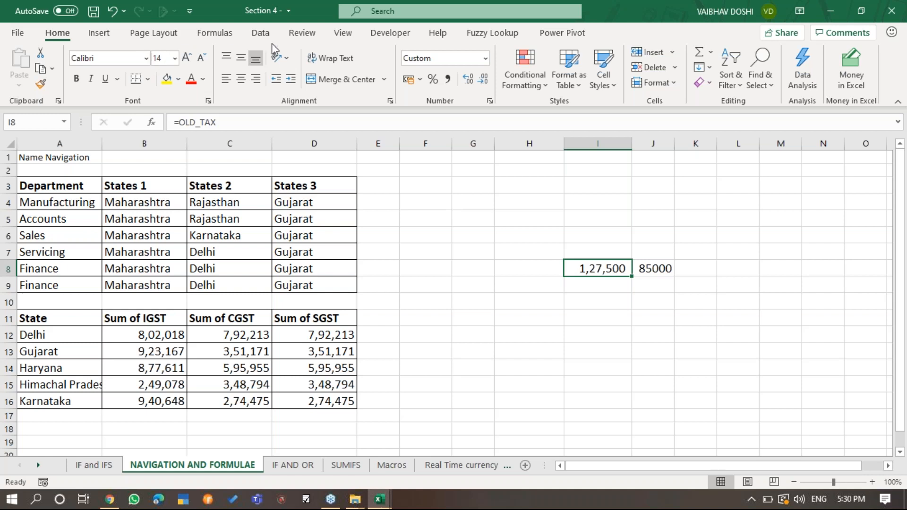
Delete the defined name SECOND_SHEET through the Name Manager.
{"action": "left_click", "coordinate": [262, 34]}
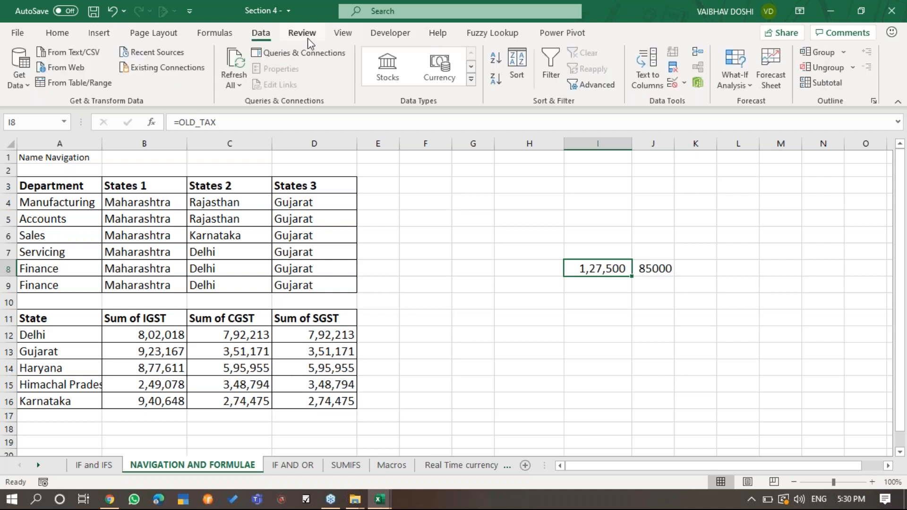
{"action": "left_click", "coordinate": [339, 34]}
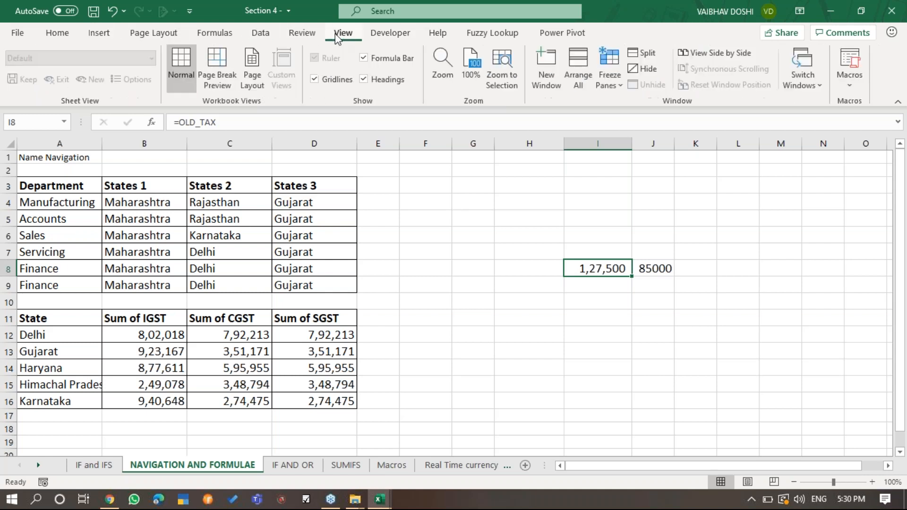
{"action": "left_click", "coordinate": [303, 34]}
{"action": "left_click", "coordinate": [256, 38]}
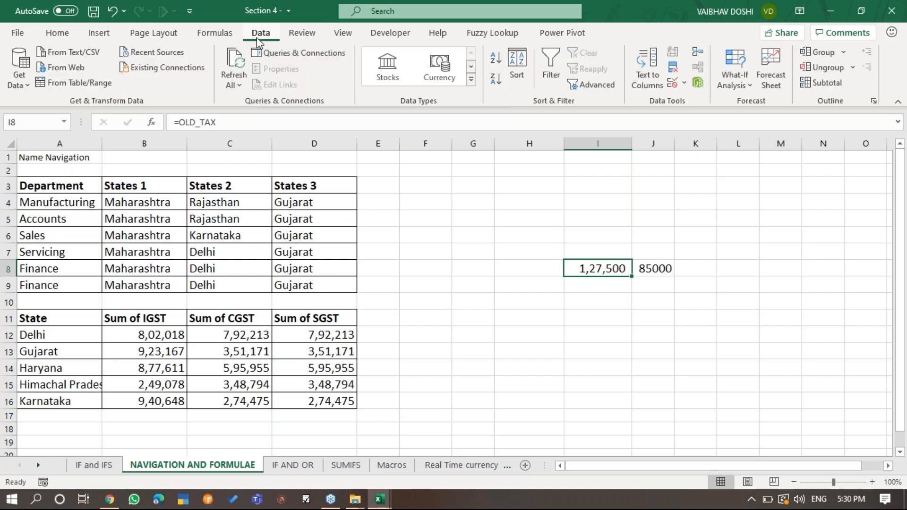
{"action": "left_click", "coordinate": [214, 37]}
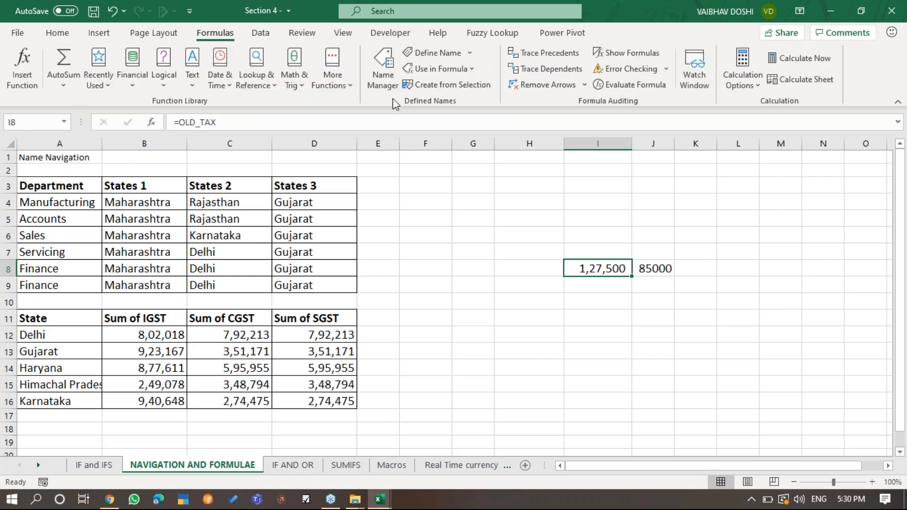
{"action": "left_click", "coordinate": [384, 78]}
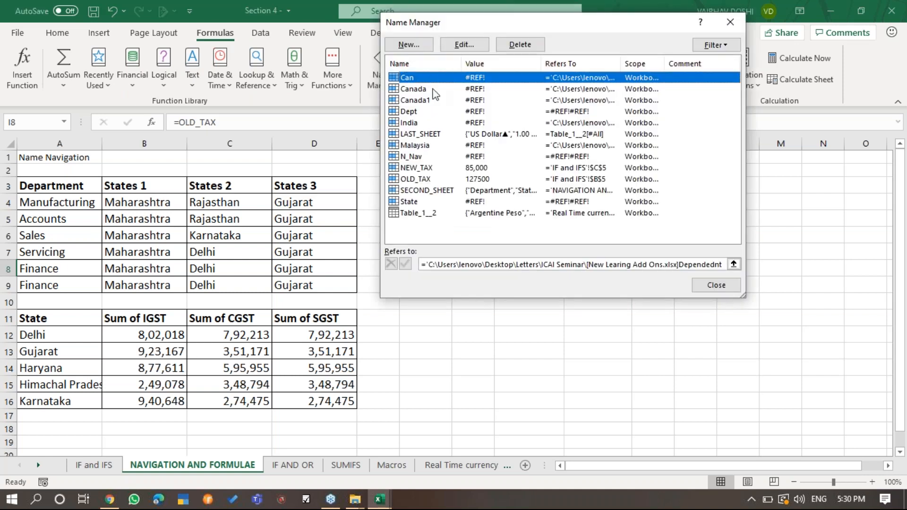
{"action": "left_click", "coordinate": [437, 192]}
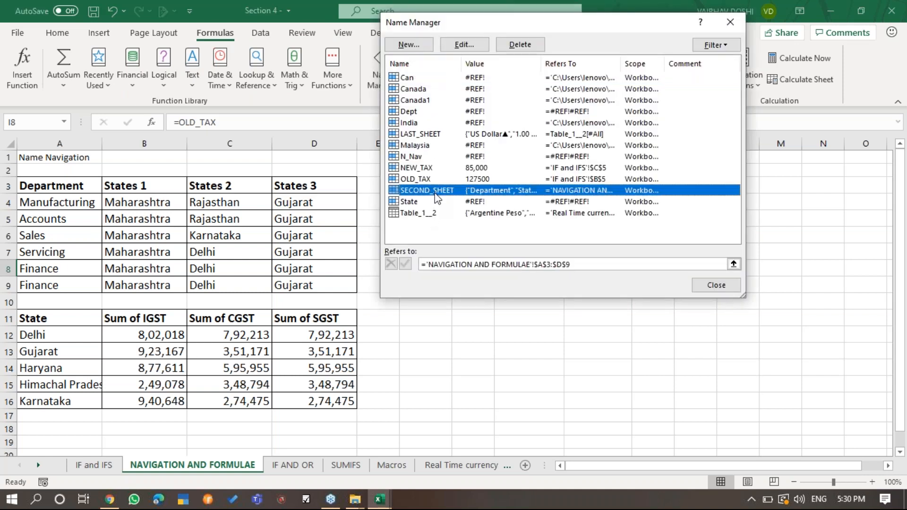
{"action": "left_click", "coordinate": [528, 47]}
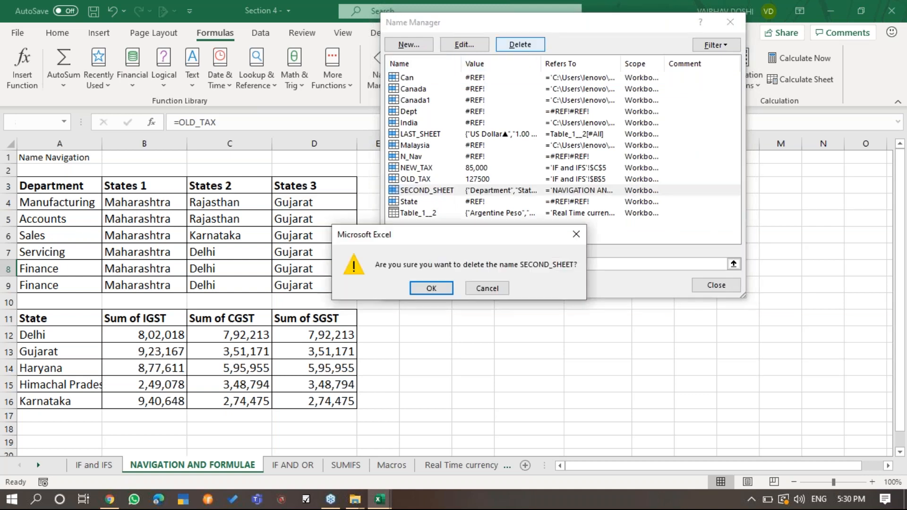
{"action": "left_click", "coordinate": [439, 289]}
Delete the broken defined names Canada and Can, and close the Name Manager.
{"action": "left_click", "coordinate": [421, 89]}
{"action": "left_click", "coordinate": [433, 169]}
{"action": "left_click", "coordinate": [460, 101]}
{"action": "left_click", "coordinate": [487, 90]}
{"action": "left_click", "coordinate": [538, 47]}
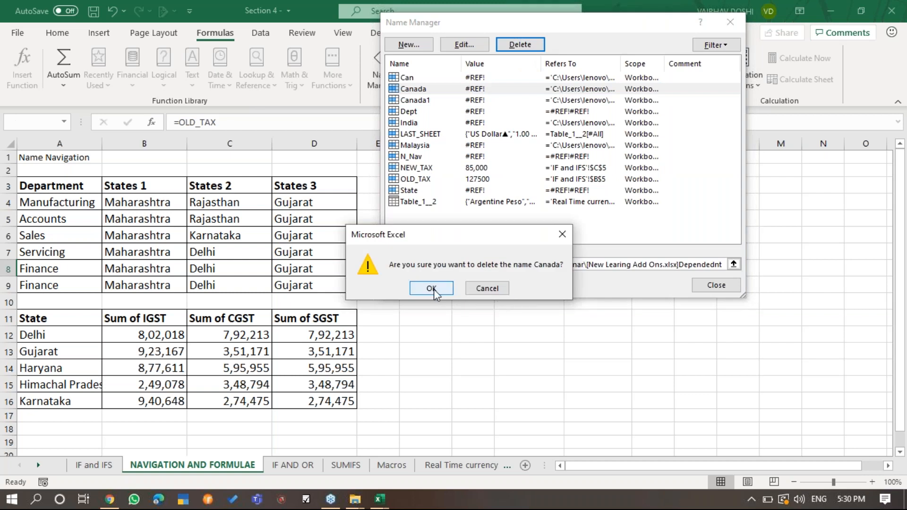
{"action": "left_click", "coordinate": [431, 288]}
{"action": "left_click", "coordinate": [506, 78]}
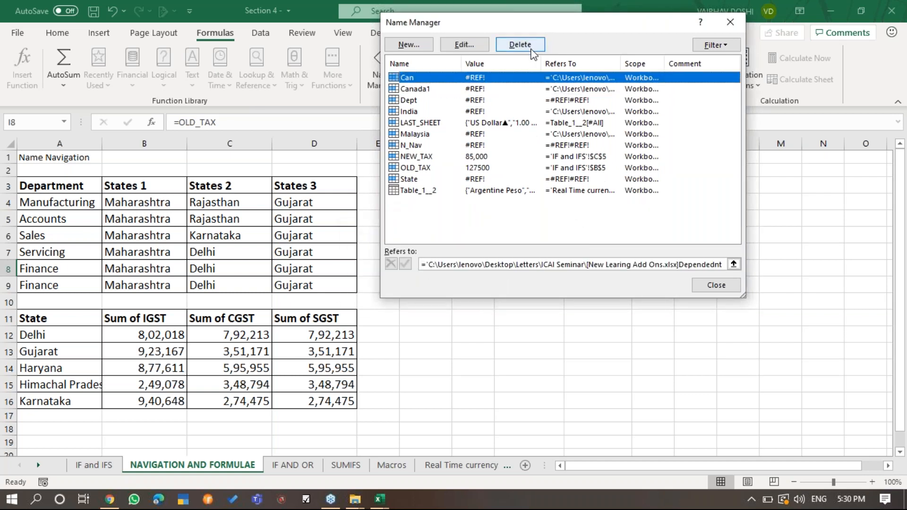
{"action": "left_click", "coordinate": [532, 51]}
{"action": "left_click", "coordinate": [431, 288]}
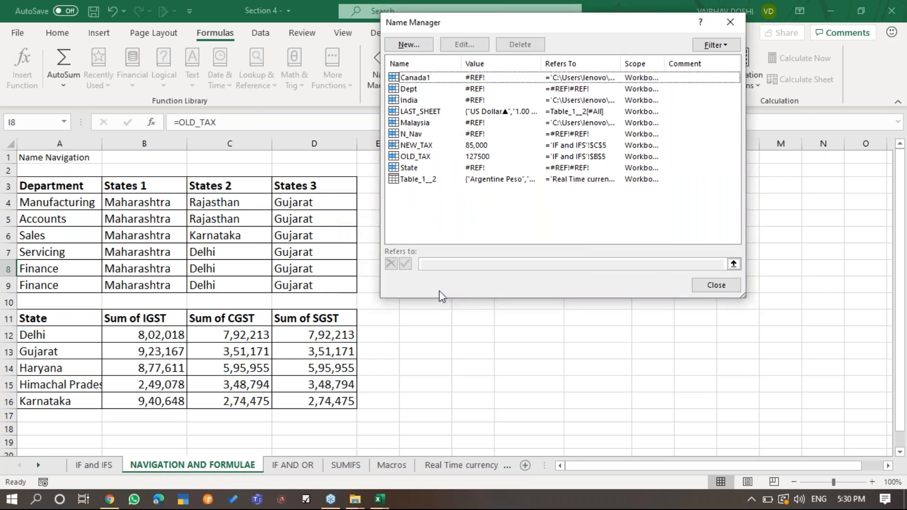
{"action": "left_click", "coordinate": [444, 135]}
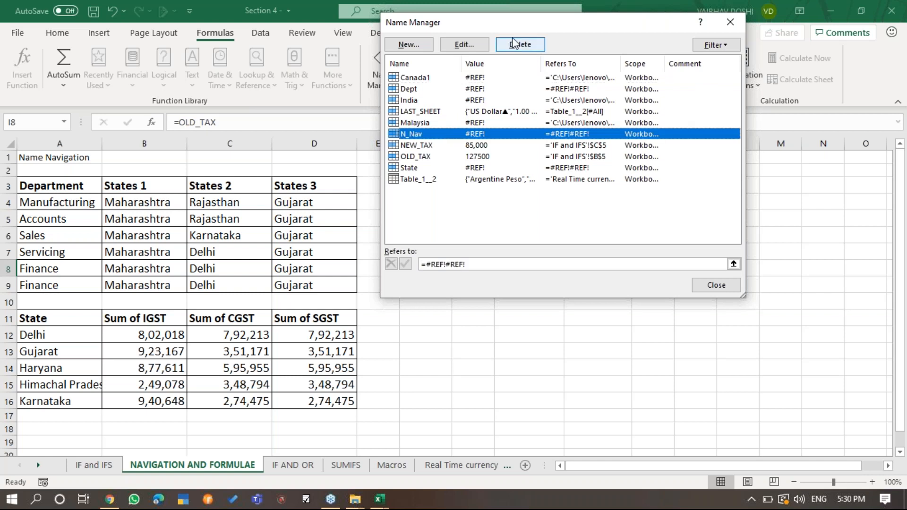
{"action": "left_click", "coordinate": [730, 22]}
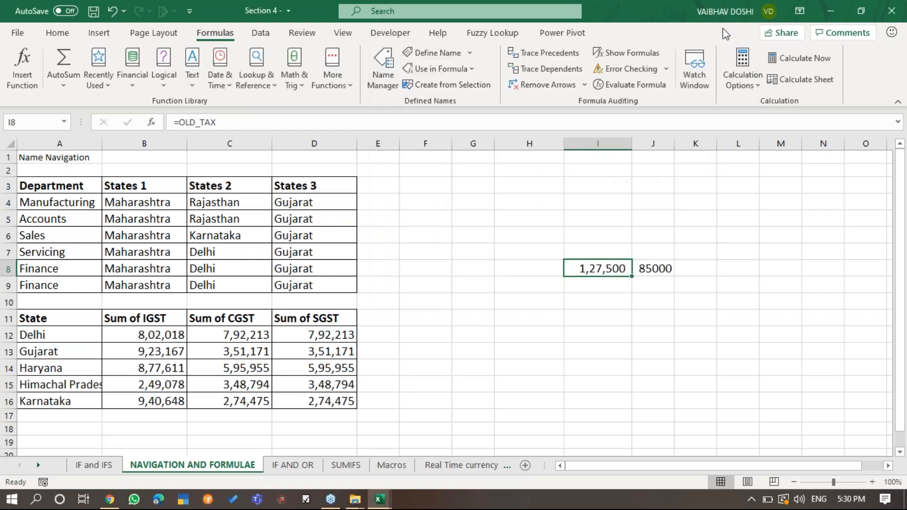
{"action": "left_click", "coordinate": [898, 46]}
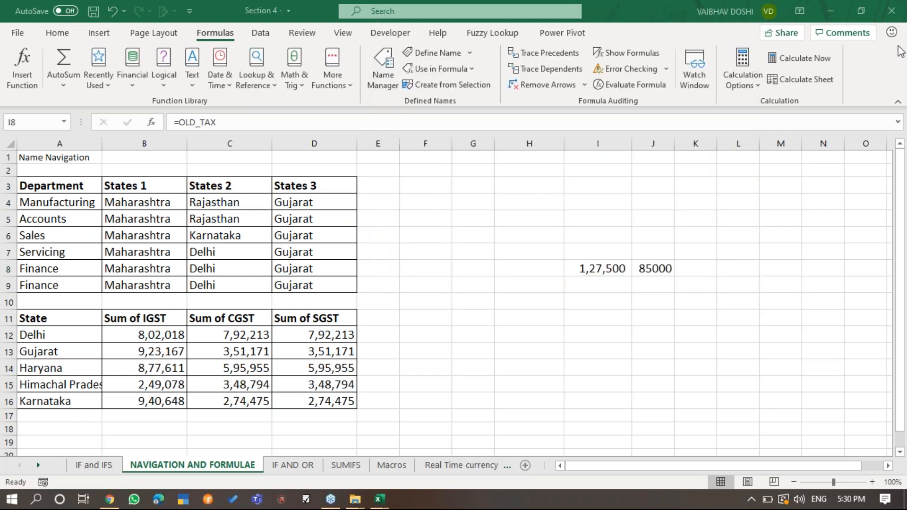
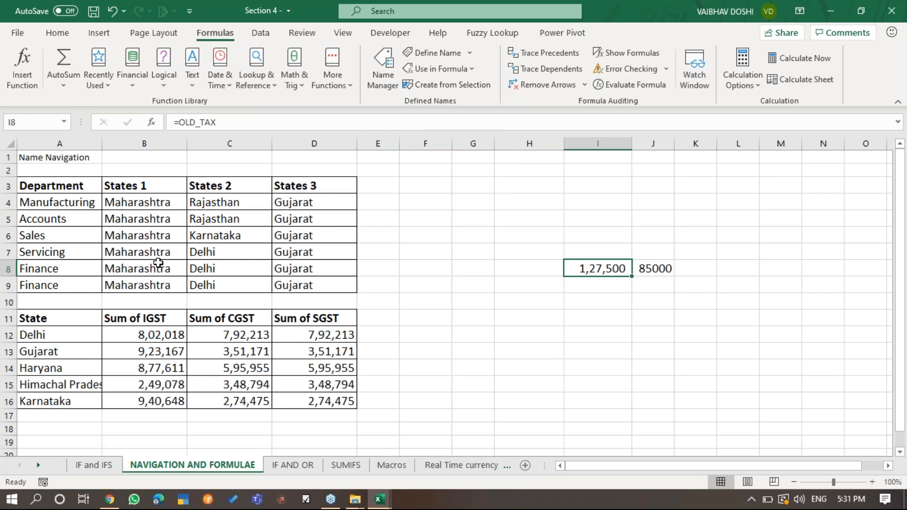
Review the remaining defined names by jumping to LAST_SHEET and NEW_TAX, and check the new-scheme total in C8.
{"action": "left_click", "coordinate": [65, 124]}
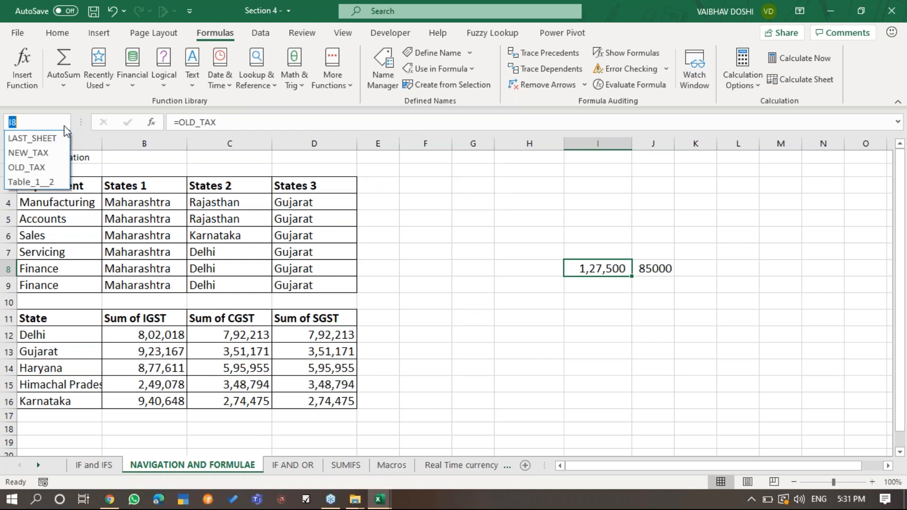
{"action": "left_click", "coordinate": [59, 139]}
{"action": "left_click", "coordinate": [64, 124]}
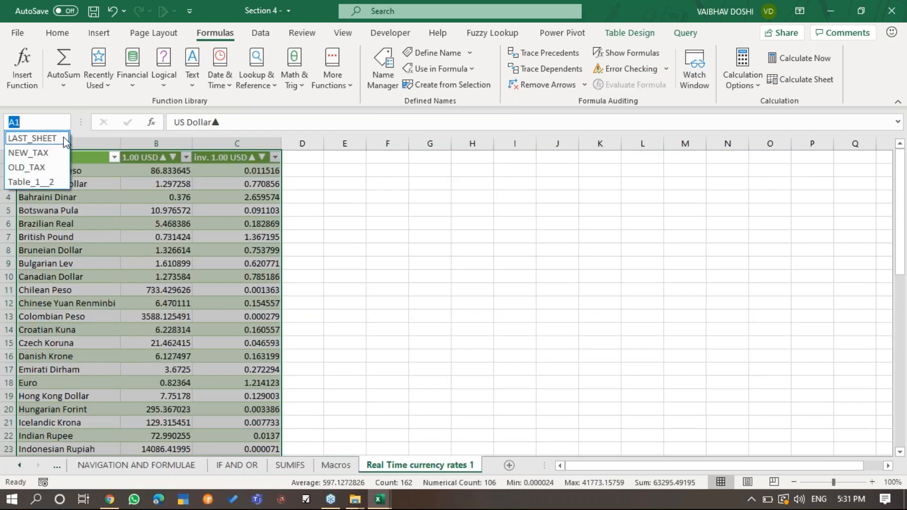
{"action": "left_click", "coordinate": [33, 152]}
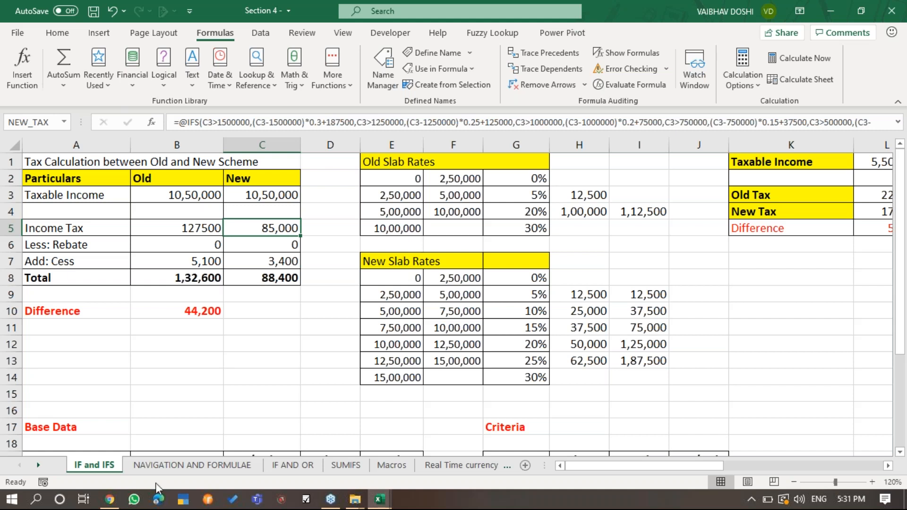
{"action": "left_click", "coordinate": [275, 278]}
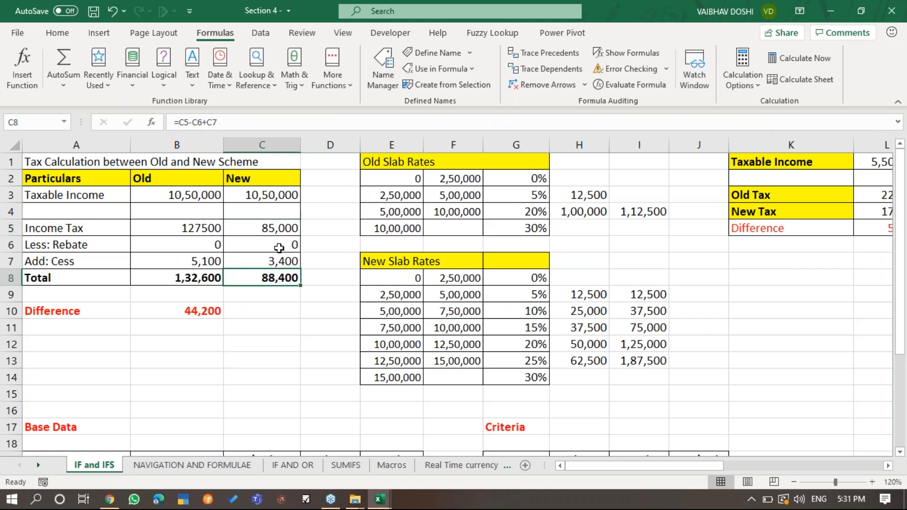
Assign the name macros to cell B3 on the Macros sheet.
{"action": "left_click", "coordinate": [391, 465]}
{"action": "left_click", "coordinate": [71, 197]}
{"action": "left_click_drag", "start_coordinate": [95, 184], "coordinate": [119, 195]}
{"action": "left_click", "coordinate": [119, 182]}
{"action": "left_click", "coordinate": [24, 121]}
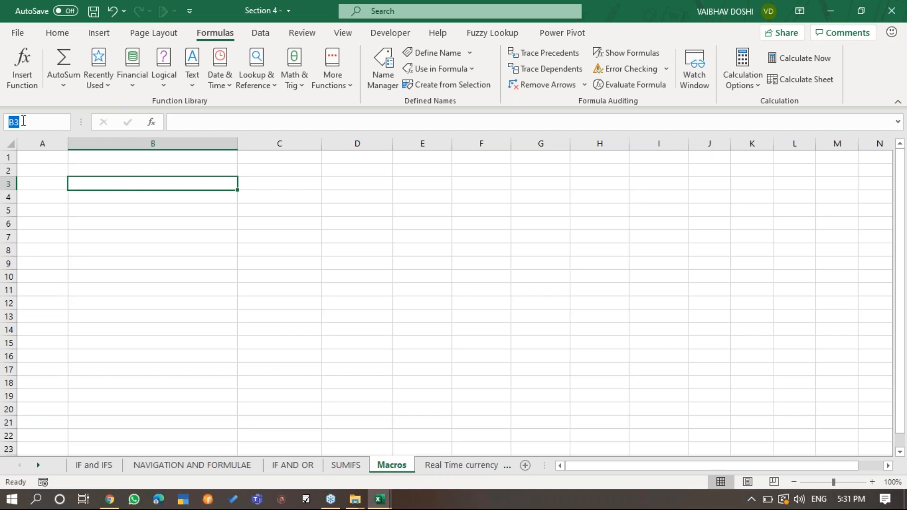
{"action": "type", "text": "macros"}
Jump in turn to the named ranges LAST_SHEET, macros, NEW_TAX and OLD_TAX.
{"action": "left_click", "coordinate": [67, 123]}
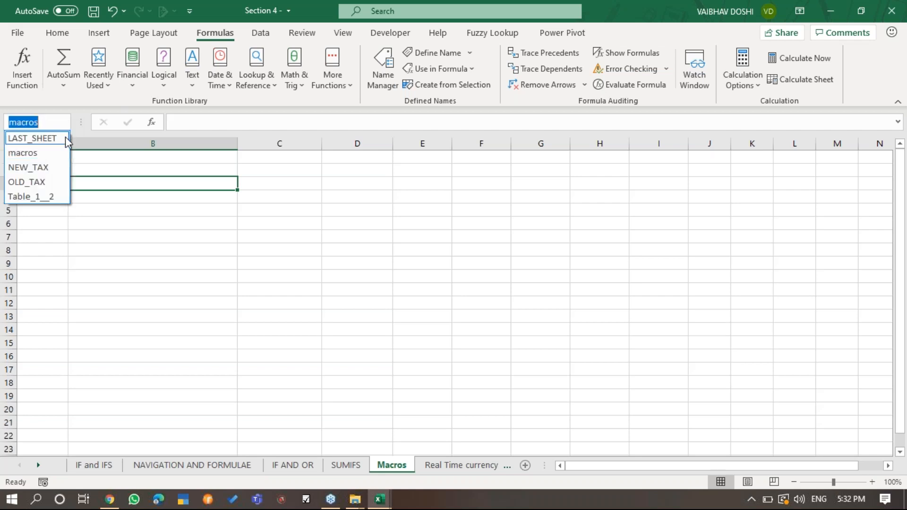
{"action": "left_click", "coordinate": [67, 138]}
{"action": "left_click", "coordinate": [65, 126]}
{"action": "left_click", "coordinate": [53, 153]}
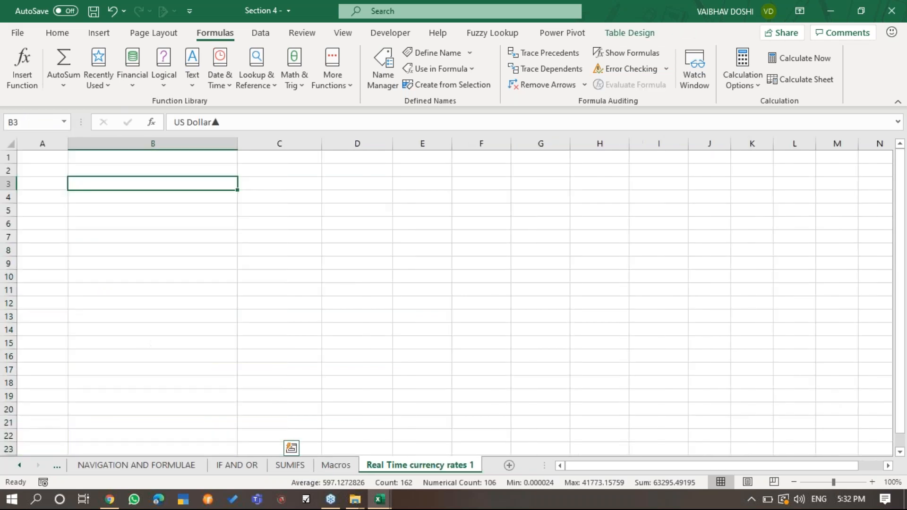
{"action": "left_click", "coordinate": [62, 127]}
{"action": "left_click", "coordinate": [57, 168]}
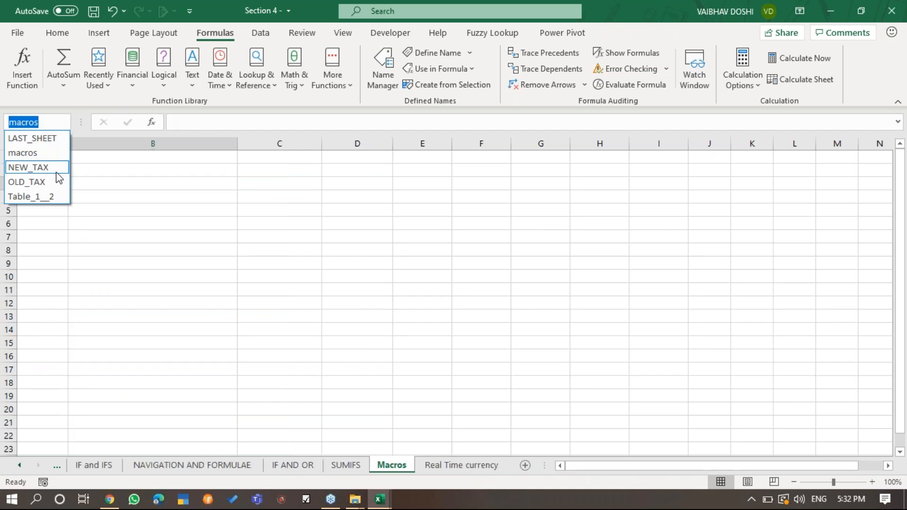
{"action": "left_click", "coordinate": [66, 125]}
{"action": "left_click", "coordinate": [63, 182]}
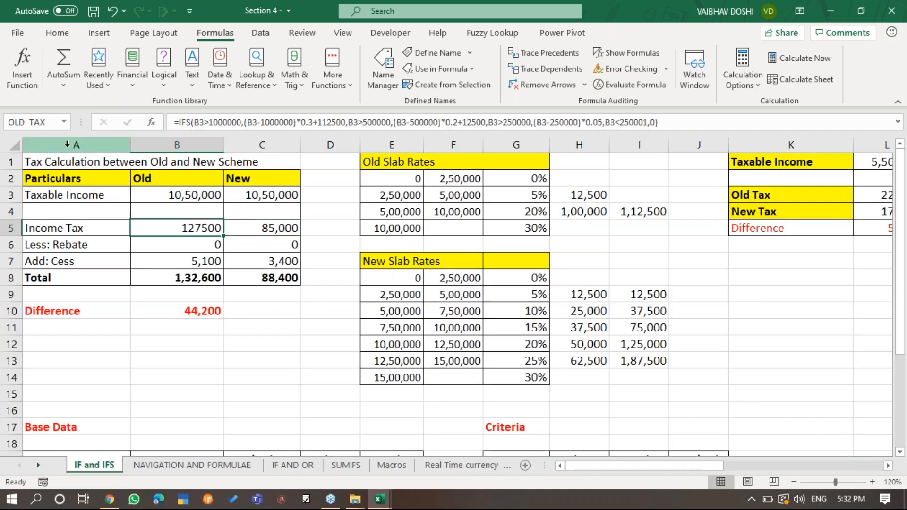
Switch to the SUMIFS sheet.
{"action": "left_click", "coordinate": [262, 311]}
{"action": "left_click", "coordinate": [373, 462]}
{"action": "left_click", "coordinate": [345, 466]}
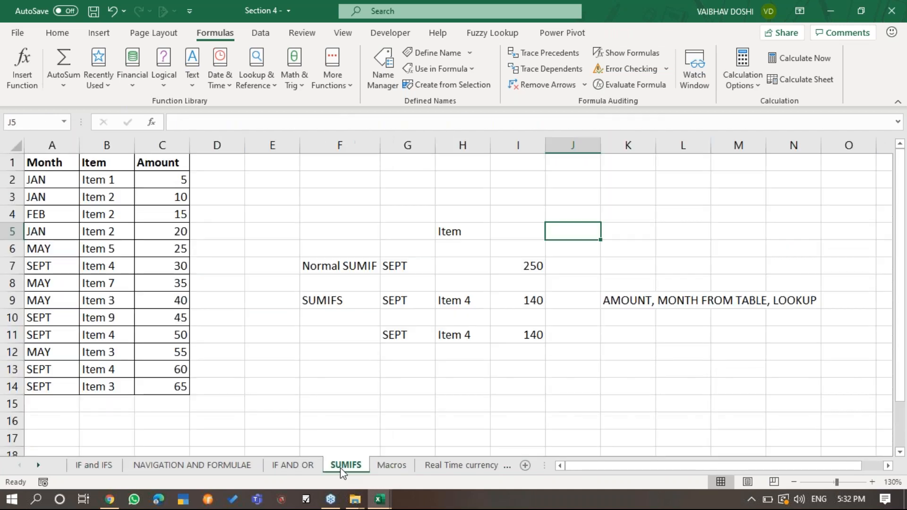
{"action": "left_click_drag", "start_coordinate": [57, 164], "coordinate": [179, 386]}
{"action": "left_click", "coordinate": [27, 118]}
{"action": "type", "text": "su"}
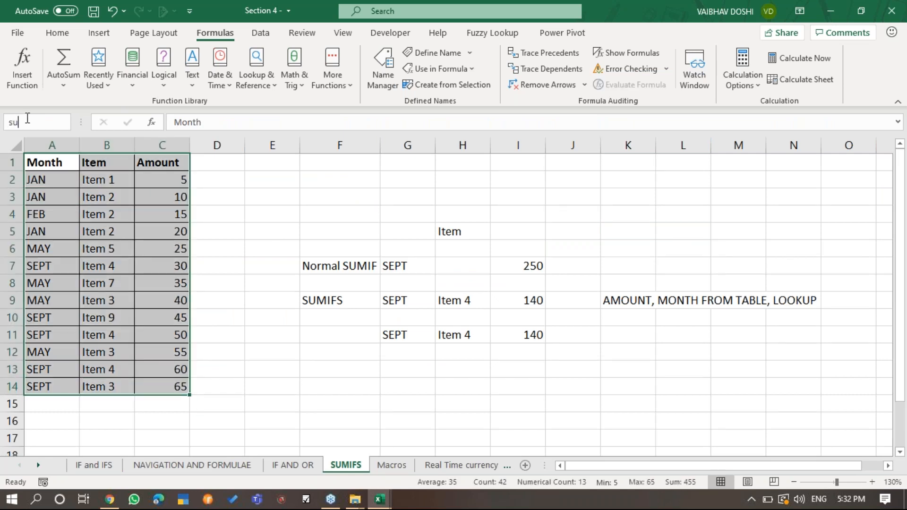
{"action": "type", "text": "mifs"}
{"action": "key", "text": "Escape"}
{"action": "left_click", "coordinate": [281, 200]}
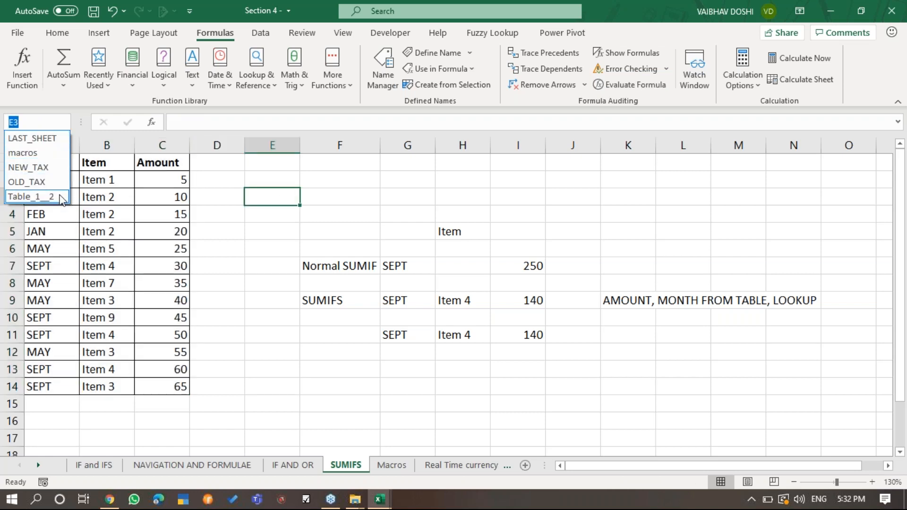
{"action": "left_click", "coordinate": [37, 115]}
Assign the name sumifs to the Month, Item and Amount table in A1:C14.
{"action": "left_click_drag", "start_coordinate": [45, 163], "coordinate": [150, 366]}
{"action": "left_click", "coordinate": [18, 122]}
{"action": "type", "text": "sumifs"}
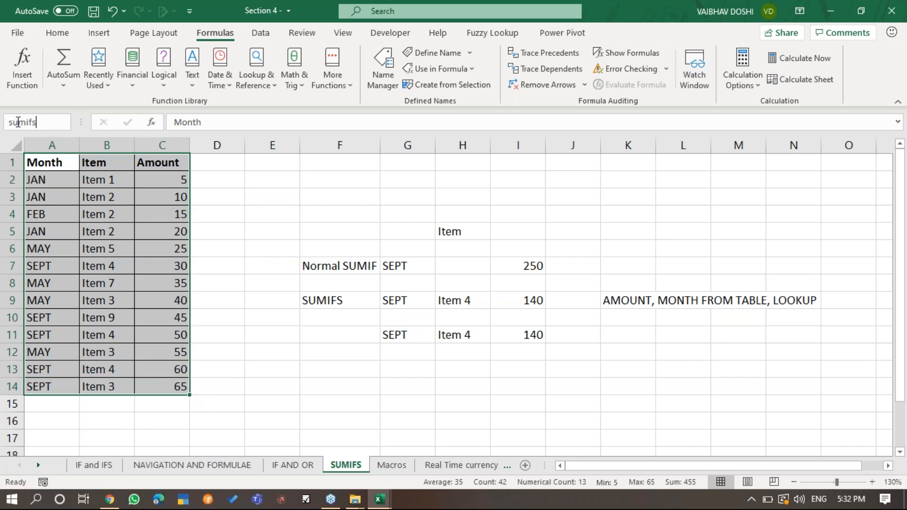
{"action": "key", "text": "Return"}
Navigate from the SUMIFS sheet to the named ranges macros and LAST_SHEET.
{"action": "left_click", "coordinate": [63, 121]}
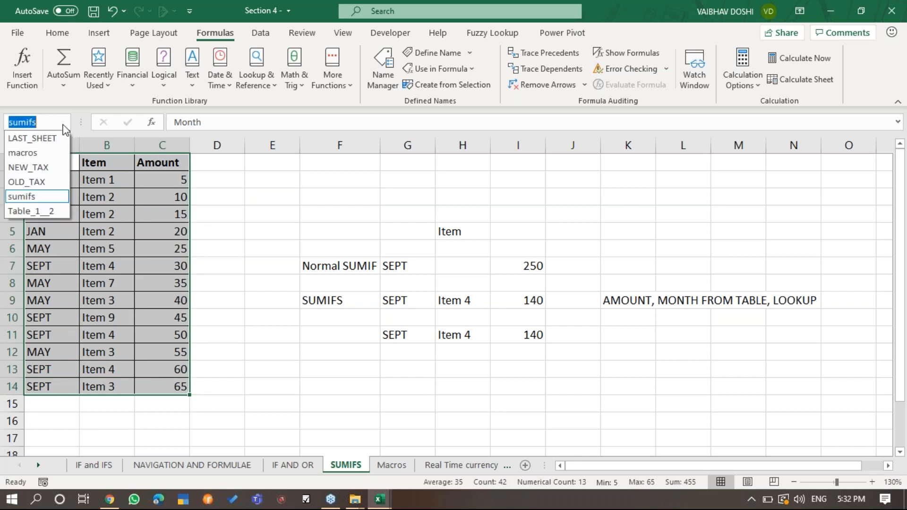
{"action": "left_click", "coordinate": [58, 154]}
{"action": "left_click", "coordinate": [63, 122]}
{"action": "left_click", "coordinate": [55, 138]}
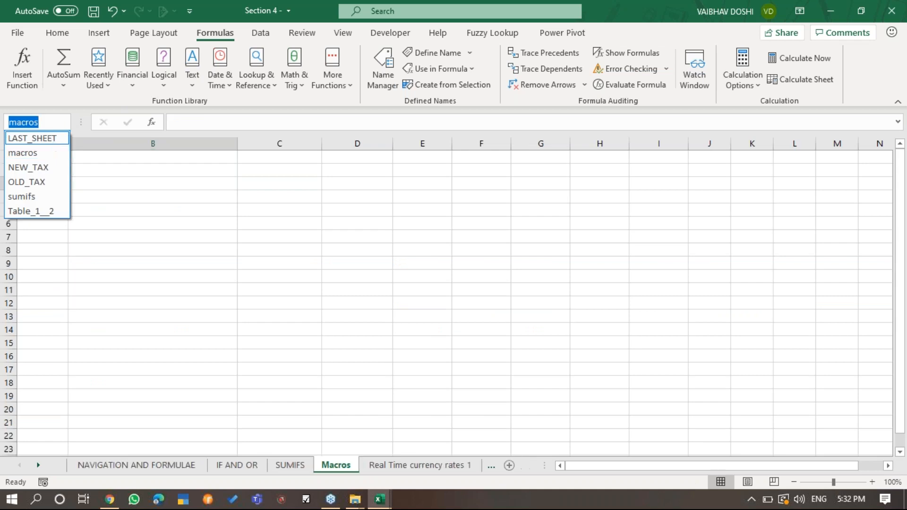
Jump in turn to the named ranges NEW_TAX, sumifs and Table_1__2.
{"action": "left_click", "coordinate": [64, 122]}
{"action": "left_click", "coordinate": [45, 167]}
{"action": "left_click", "coordinate": [63, 122]}
{"action": "left_click", "coordinate": [21, 196]}
{"action": "left_click", "coordinate": [64, 122]}
{"action": "left_click", "coordinate": [38, 211]}
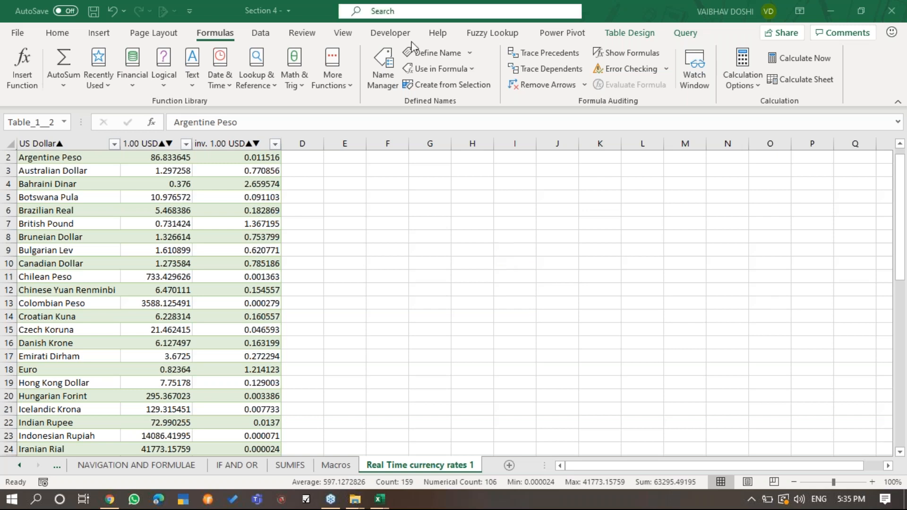
Review the workbook's defined names in the Name Manager, selecting N_Nav, and close it.
{"action": "left_click", "coordinate": [382, 69]}
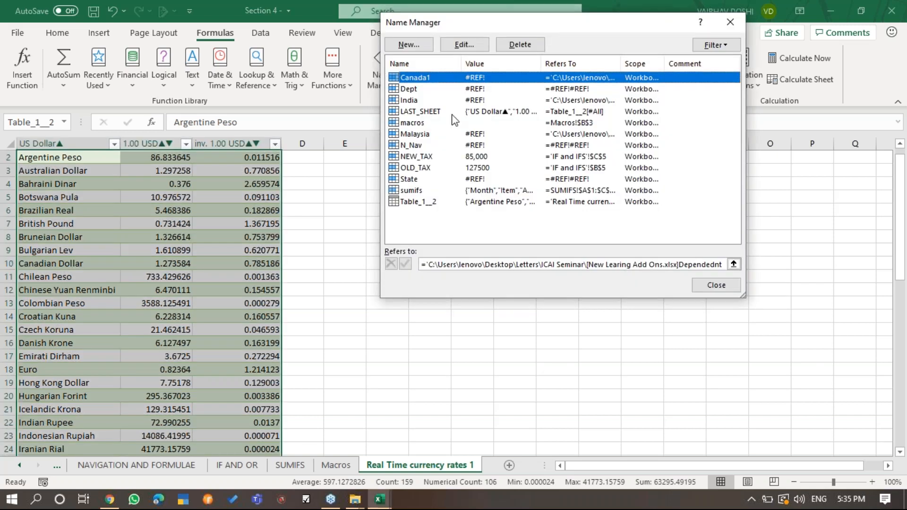
{"action": "left_click", "coordinate": [482, 146]}
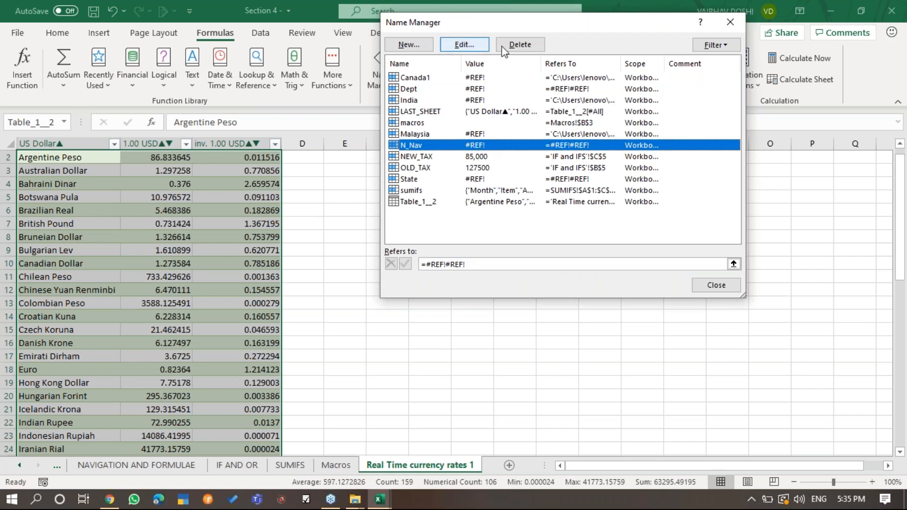
{"action": "left_click", "coordinate": [734, 28]}
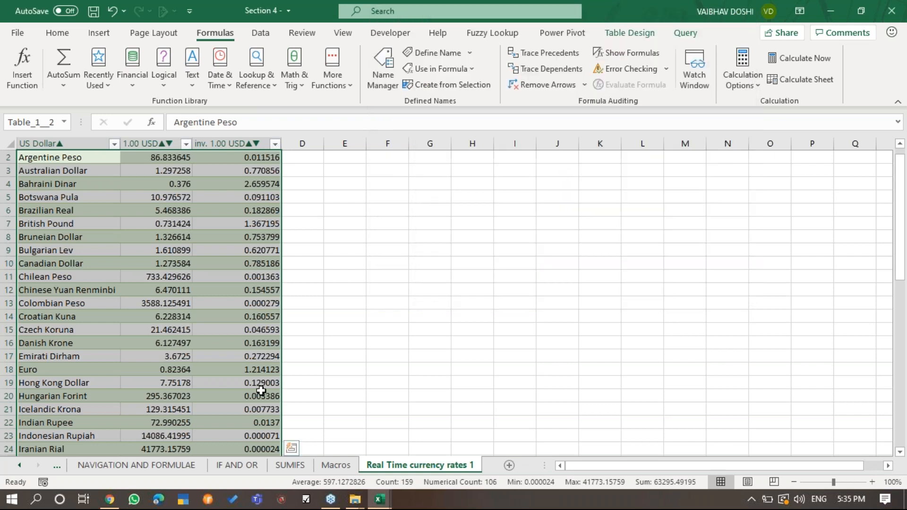
Switch by way of the SUMIFS sheet to the IF AND OR sheet.
{"action": "left_click", "coordinate": [248, 469]}
{"action": "left_click", "coordinate": [305, 461]}
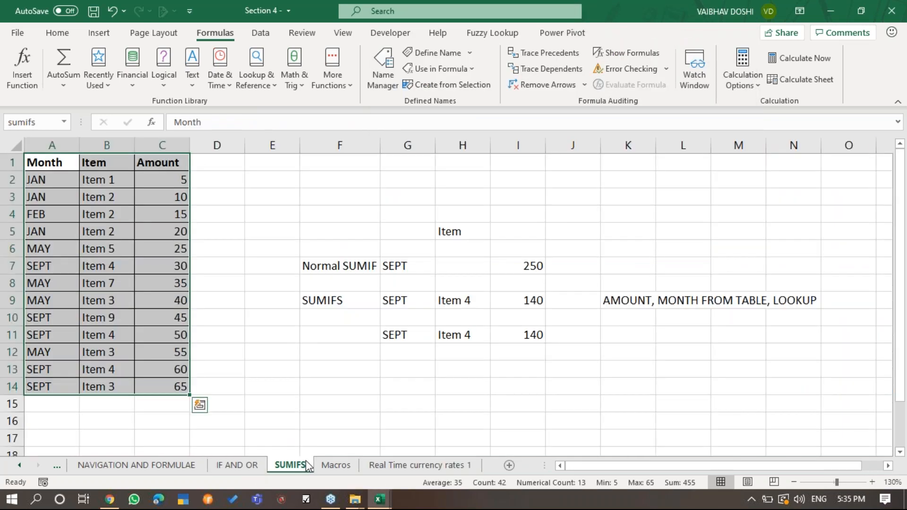
{"action": "left_click", "coordinate": [251, 469]}
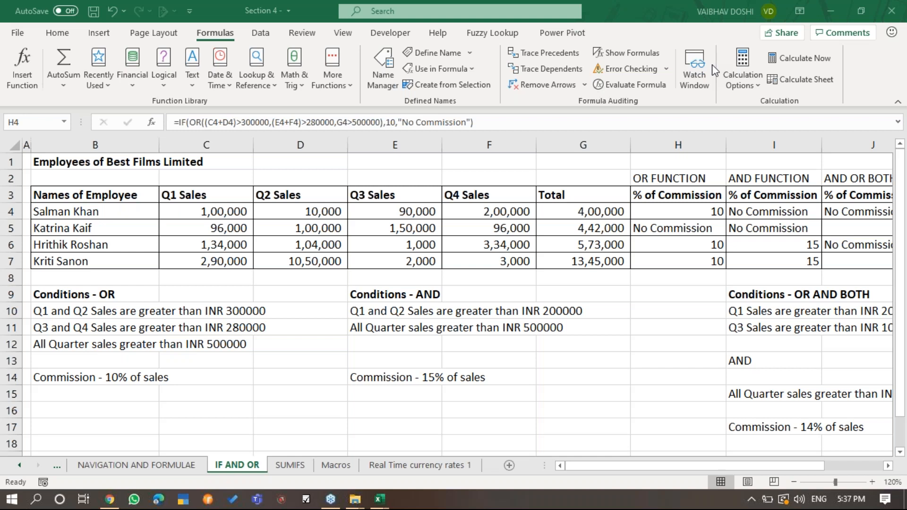
{"action": "left_click", "coordinate": [706, 48]}
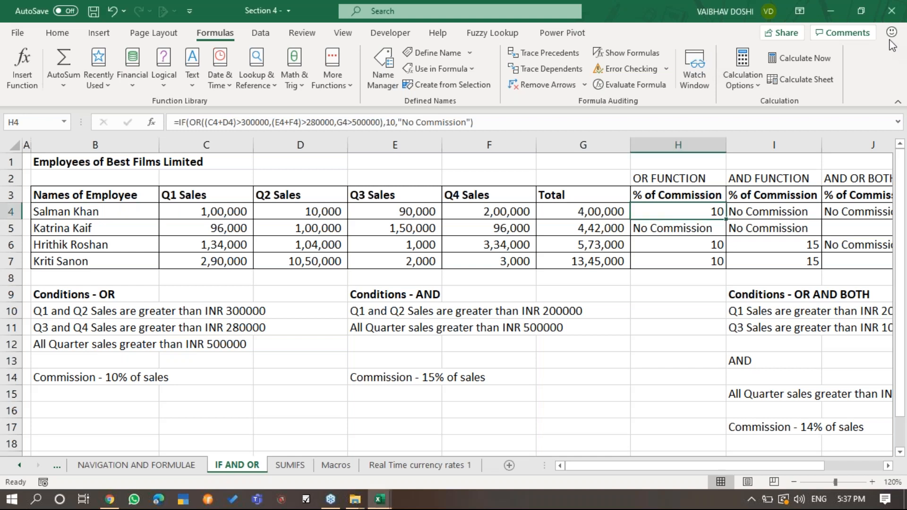
{"action": "left_click", "coordinate": [906, 71]}
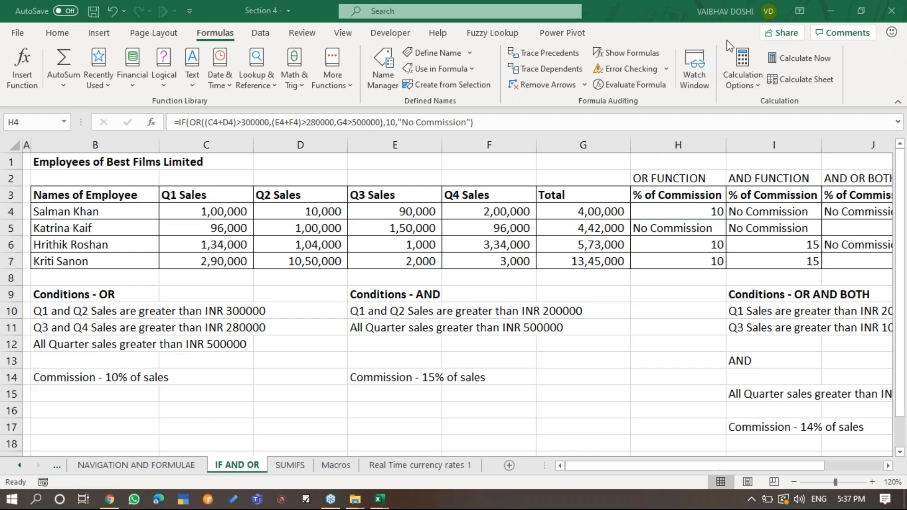
Examine the Best Films Limited title, the column headers and the list of employee names in the sales table.
{"action": "left_click_drag", "start_coordinate": [606, 215], "coordinate": [522, 206]}
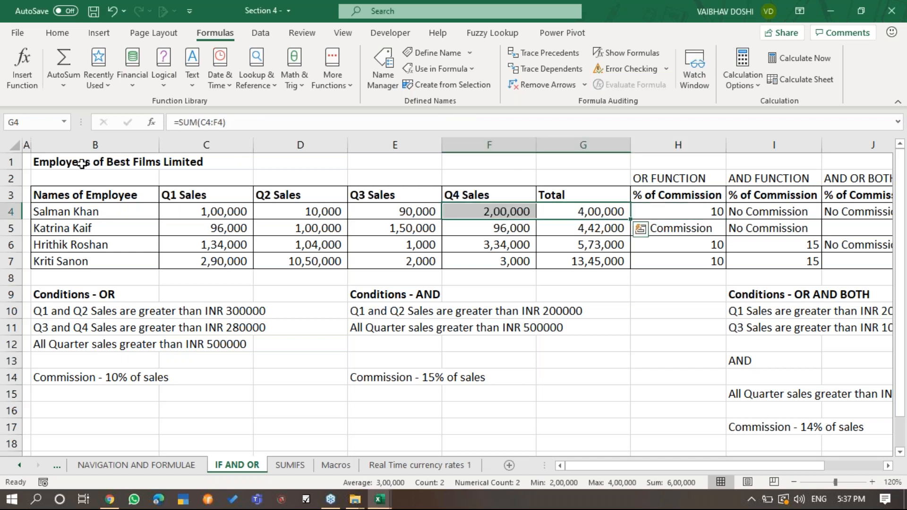
{"action": "left_click", "coordinate": [82, 164]}
{"action": "left_click", "coordinate": [136, 245]}
{"action": "left_click", "coordinate": [147, 310]}
{"action": "left_click", "coordinate": [96, 163]}
{"action": "left_click", "coordinate": [125, 199]}
{"action": "left_click", "coordinate": [84, 162]}
{"action": "left_click", "coordinate": [97, 196]}
{"action": "left_click", "coordinate": [115, 179]}
{"action": "left_click", "coordinate": [84, 163]}
{"action": "left_click", "coordinate": [87, 176]}
{"action": "left_click", "coordinate": [82, 213]}
{"action": "key", "text": "Down"}
{"action": "key", "text": "Down"}
{"action": "key", "text": "Down"}
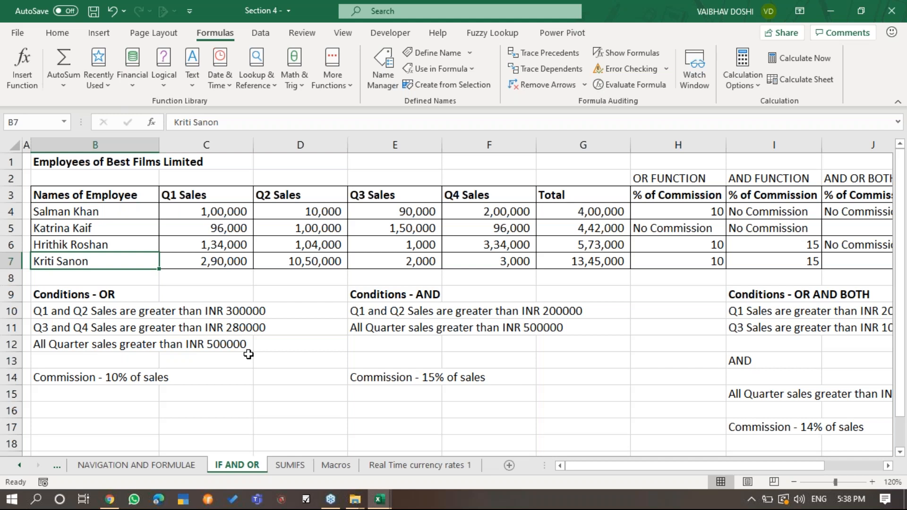
Look at the first OR condition and go through each employee row from B4 to B7.
{"action": "left_click", "coordinate": [57, 317]}
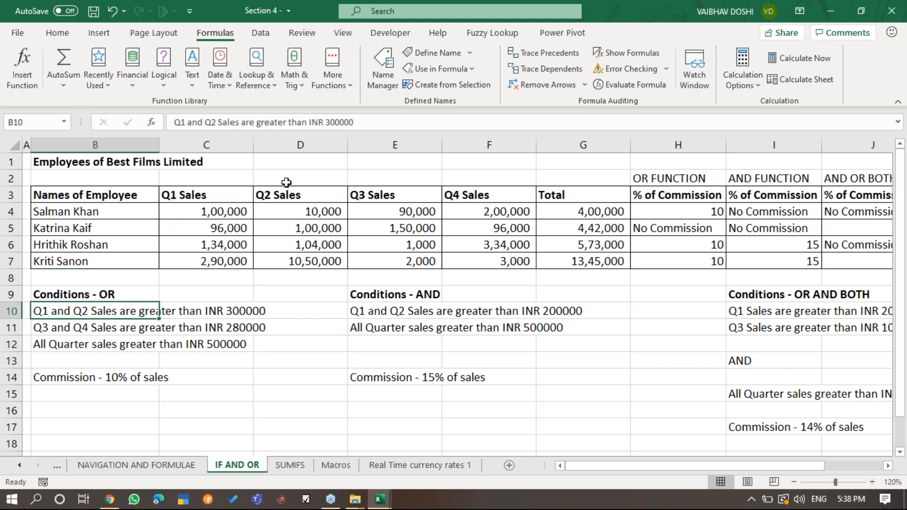
{"action": "left_click", "coordinate": [171, 189]}
{"action": "left_click", "coordinate": [96, 182]}
{"action": "left_click", "coordinate": [90, 211]}
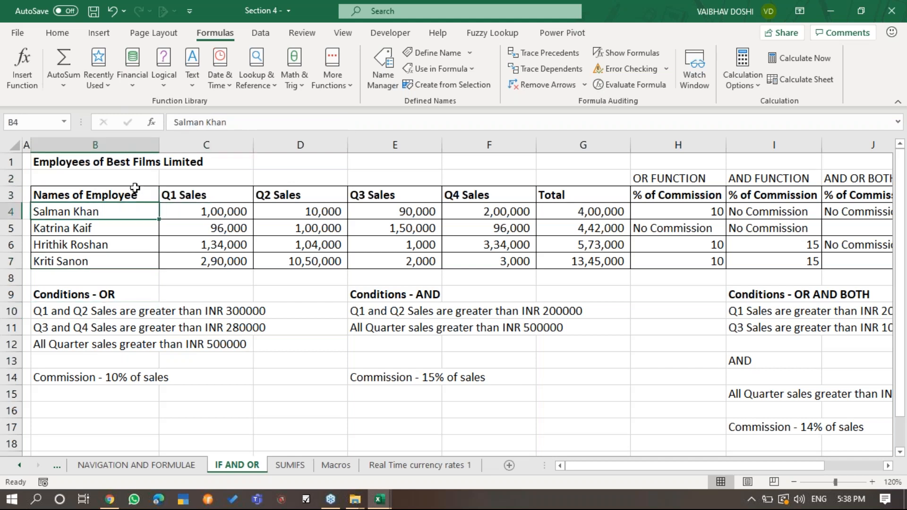
{"action": "left_click", "coordinate": [109, 231]}
{"action": "left_click", "coordinate": [120, 249]}
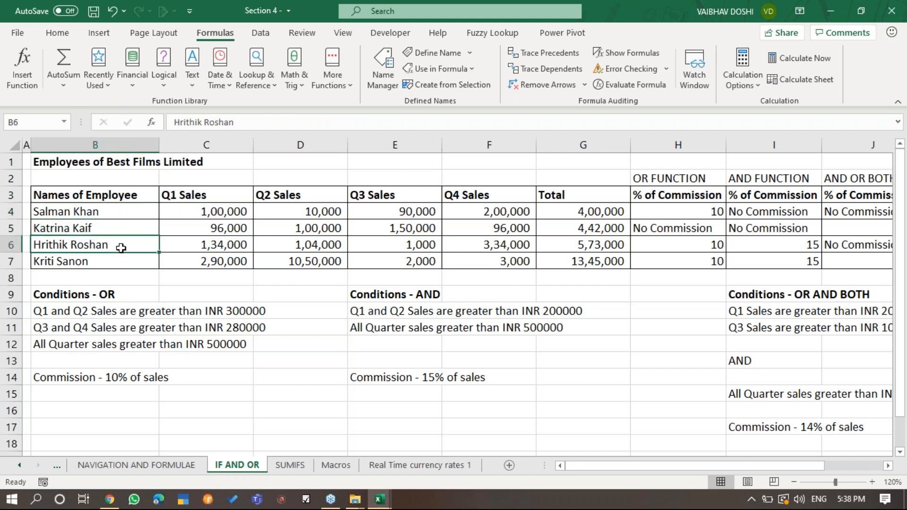
{"action": "left_click", "coordinate": [124, 258]}
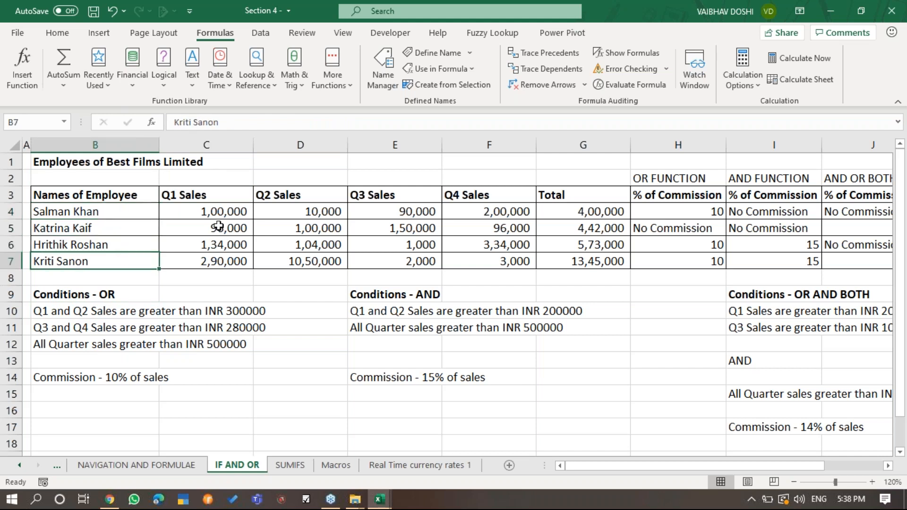
Narrow columns C to F, which hold the Q1 to Q4 Sales figures.
{"action": "left_click", "coordinate": [236, 195]}
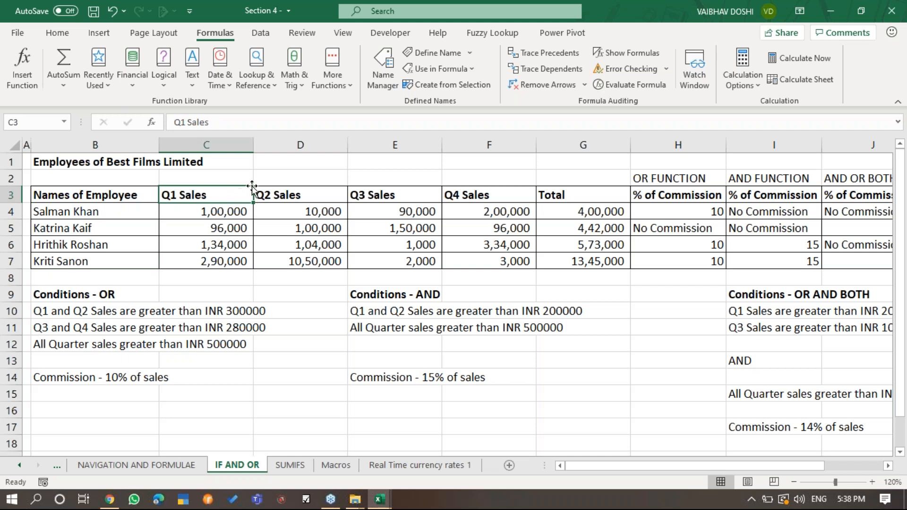
{"action": "left_click_drag", "start_coordinate": [253, 146], "coordinate": [235, 148]}
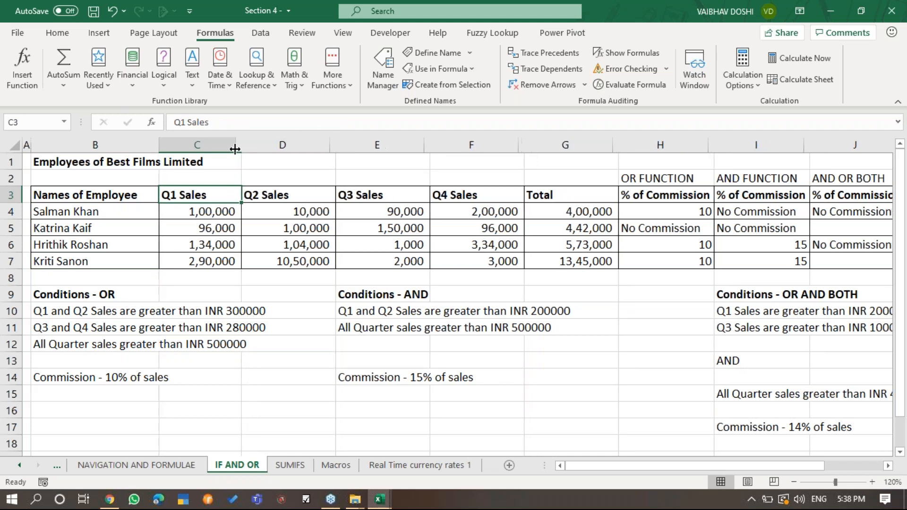
{"action": "left_click_drag", "start_coordinate": [329, 148], "coordinate": [311, 148]}
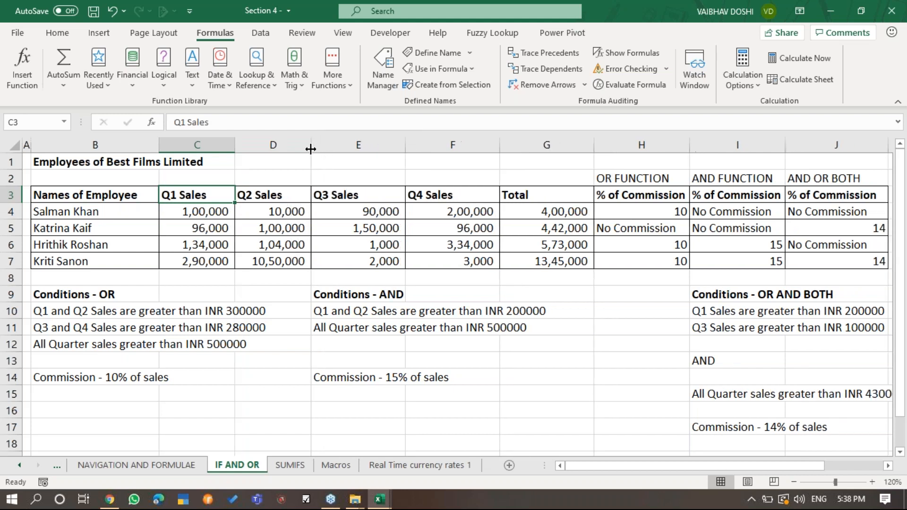
{"action": "left_click_drag", "start_coordinate": [405, 147], "coordinate": [386, 146]}
{"action": "left_click_drag", "start_coordinate": [478, 147], "coordinate": [461, 147]}
{"action": "left_click", "coordinate": [345, 296]}
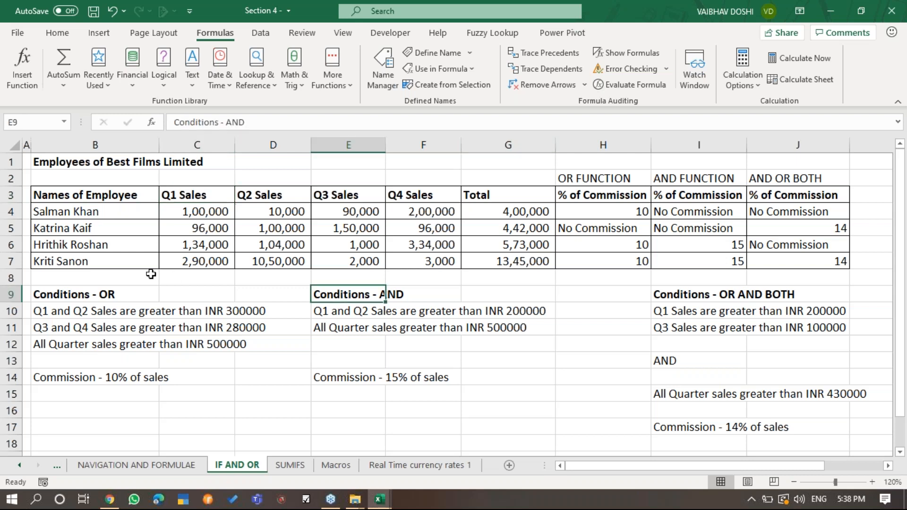
Inspect the quarterly sales cells and the Total column of the employee table without changing them.
{"action": "left_click", "coordinate": [149, 274]}
{"action": "left_click", "coordinate": [147, 218]}
{"action": "key", "text": "Right"}
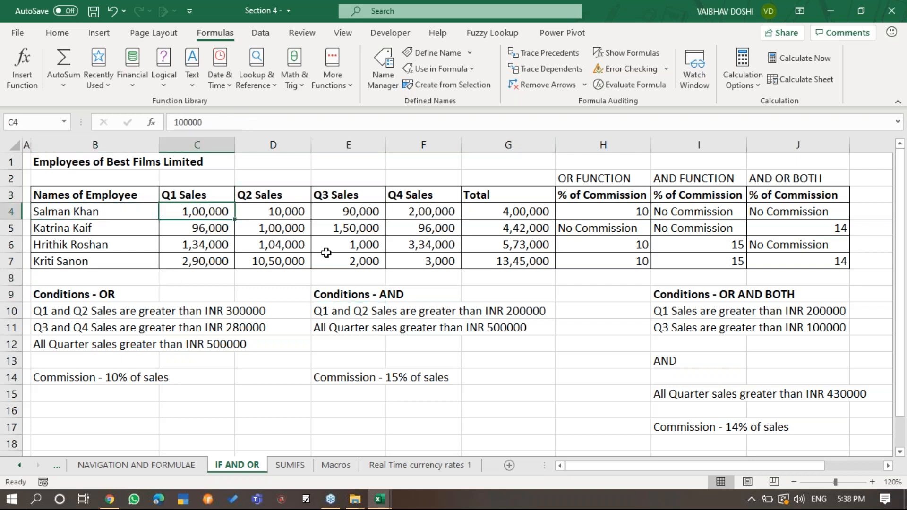
{"action": "key", "text": "Right"}
{"action": "key", "text": "F2"}
{"action": "key", "text": "Escape"}
{"action": "key", "text": "Right"}
{"action": "key", "text": "F2"}
{"action": "key", "text": "Tab"}
{"action": "key", "text": "Right"}
{"action": "key", "text": "F2"}
{"action": "key", "text": "Escape"}
{"action": "key", "text": "Down"}
{"action": "key", "text": "Down"}
{"action": "key", "text": "F2"}
{"action": "key", "text": "Return"}
Read through the OR conditions listed below the sales table in B9 to B12.
{"action": "key", "text": "Left"}
{"action": "key", "text": "Left"}
{"action": "key", "text": "Left"}
{"action": "key", "text": "Left"}
{"action": "key", "text": "Left"}
{"action": "key", "text": "Down"}
{"action": "key", "text": "Down"}
{"action": "key", "text": "Down"}
{"action": "key", "text": "Down"}
{"action": "key", "text": "Down"}
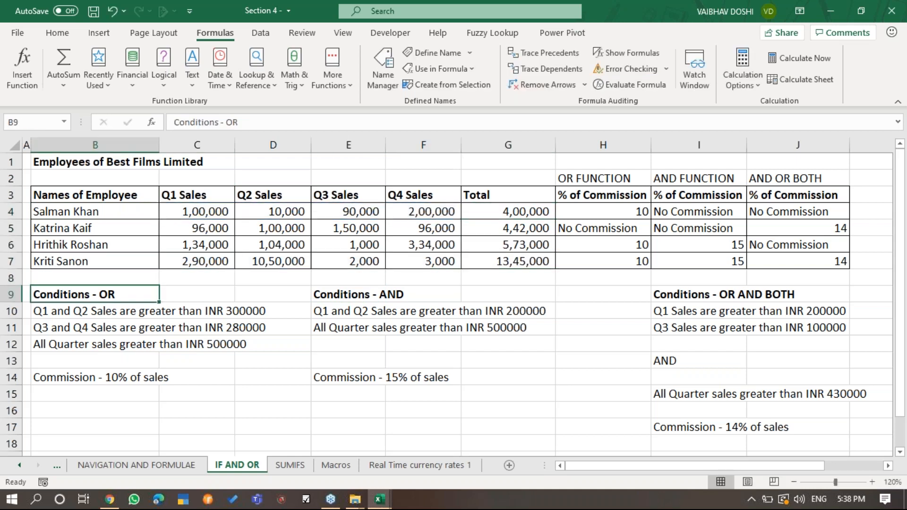
{"action": "key", "text": "Down"}
{"action": "key", "text": "Down"}
{"action": "key", "text": "Down"}
{"action": "key", "text": "Up"}
{"action": "key", "text": "Up"}
{"action": "key", "text": "Up"}
{"action": "key", "text": "Up"}
{"action": "key", "text": "Up"}
{"action": "key", "text": "Up"}
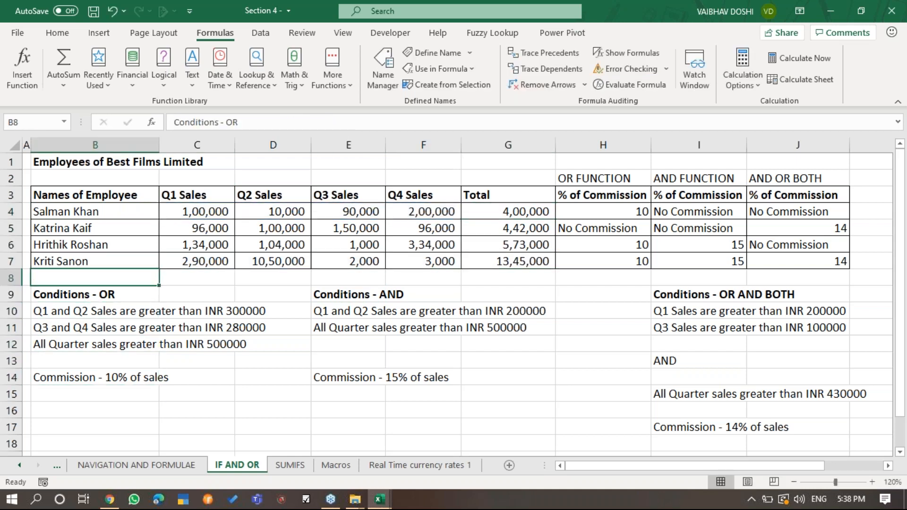
{"action": "key", "text": "Down"}
{"action": "key", "text": "Down"}
{"action": "key", "text": "Down"}
{"action": "key", "text": "Down"}
{"action": "key", "text": "Down"}
{"action": "key", "text": "Up"}
{"action": "key", "text": "Up"}
{"action": "key", "text": "Up"}
{"action": "key", "text": "Up"}
{"action": "key", "text": "Up"}
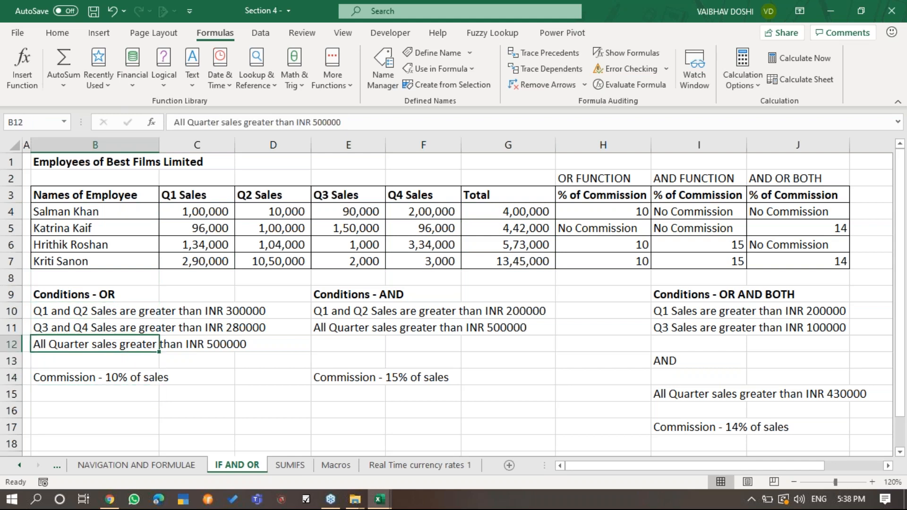
Append a bold OR to the Q1 and Q2 Sales condition in B10.
{"action": "key", "text": "Down"}
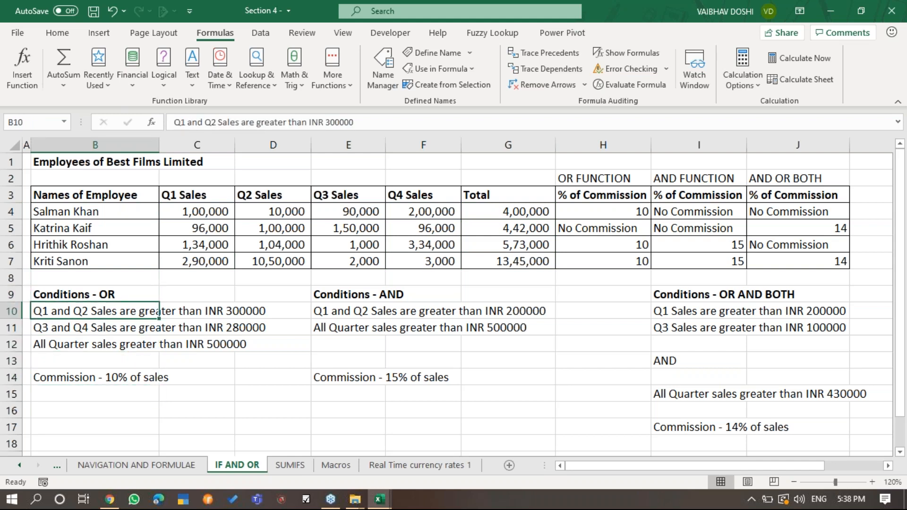
{"action": "key", "text": "F2"}
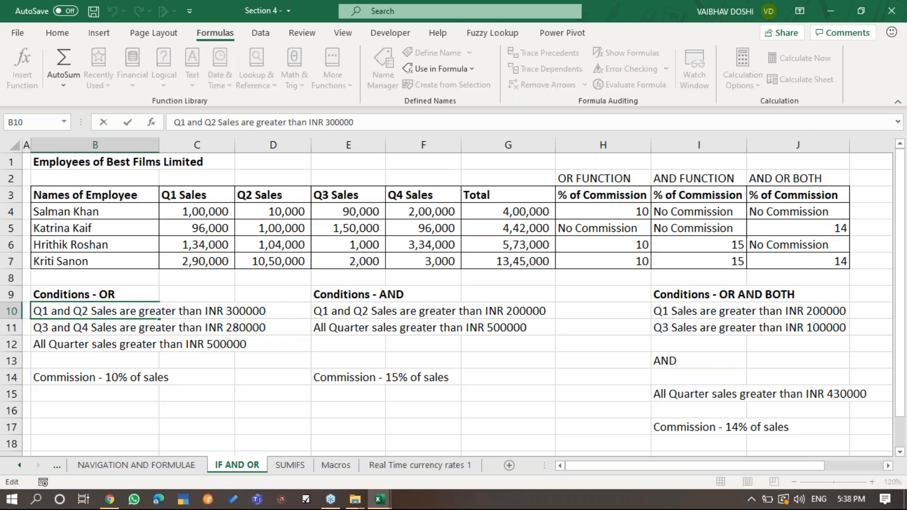
{"action": "type", "text": "OR"}
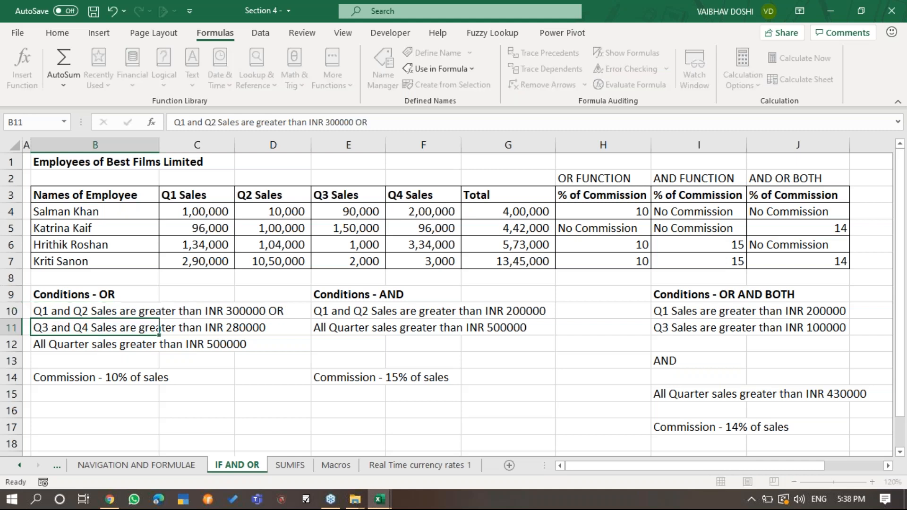
{"action": "key", "text": "ctrl+shift+Left"}
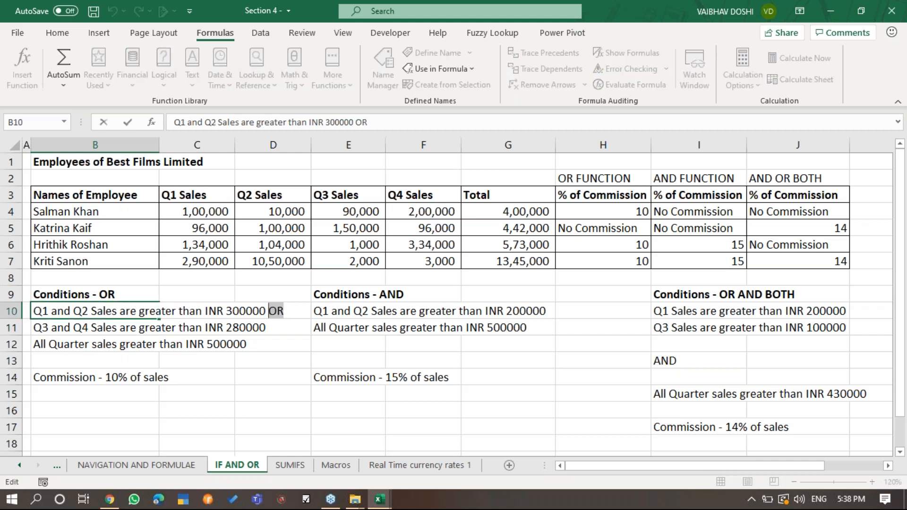
{"action": "key", "text": "ctrl+b"}
{"action": "left_click", "coordinate": [159, 327]}
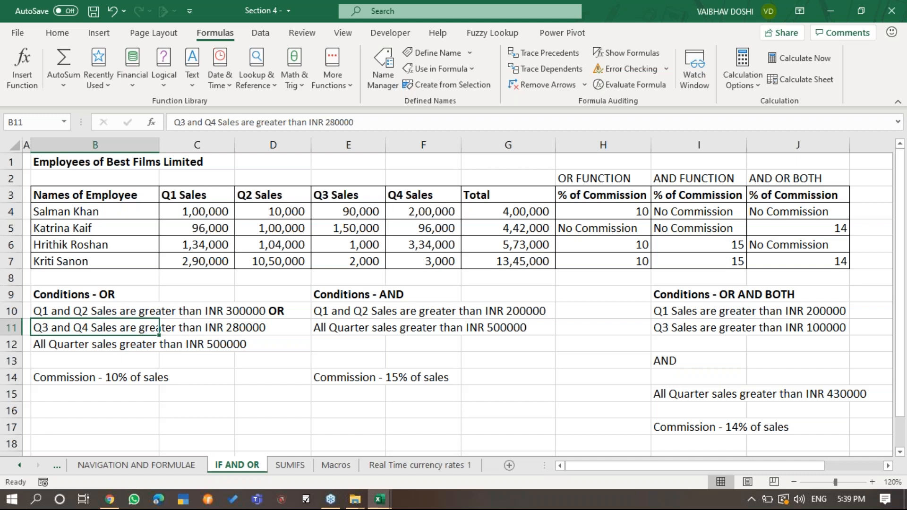
Append a bold OR to the Q3 and Q4 Sales condition in B11.
{"action": "key", "text": "F2"}
{"action": "type", "text": "OR"}
{"action": "key", "text": "shift+Left"}
{"action": "key", "text": "ctrl+b"}
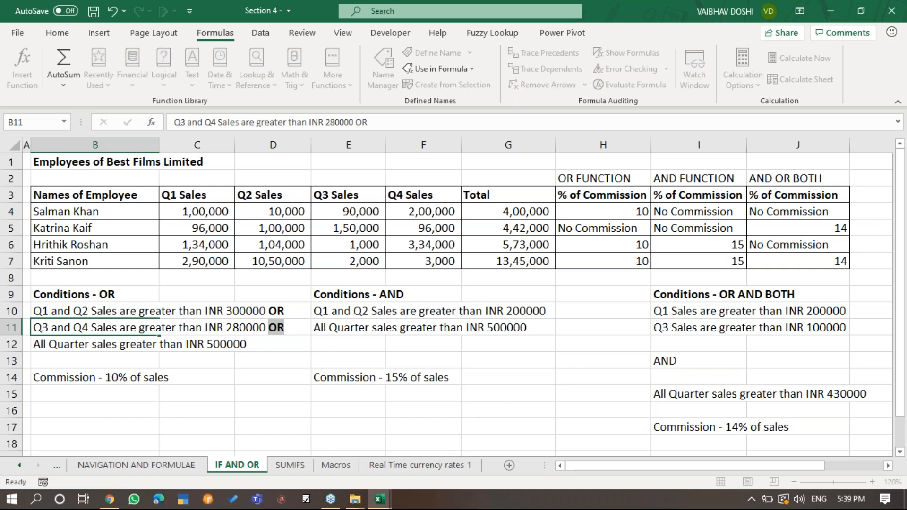
{"action": "key", "text": "Return"}
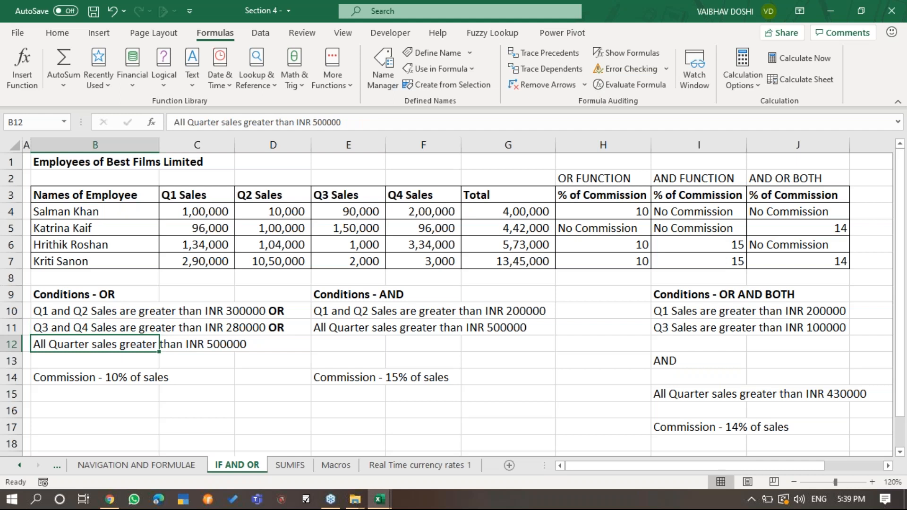
{"action": "key", "text": "Up"}
{"action": "key", "text": "Up"}
{"action": "key", "text": "Left"}
{"action": "key", "text": "F2"}
{"action": "key", "text": "Return"}
{"action": "key", "text": "ctrl+z"}
{"action": "key", "text": "Right"}
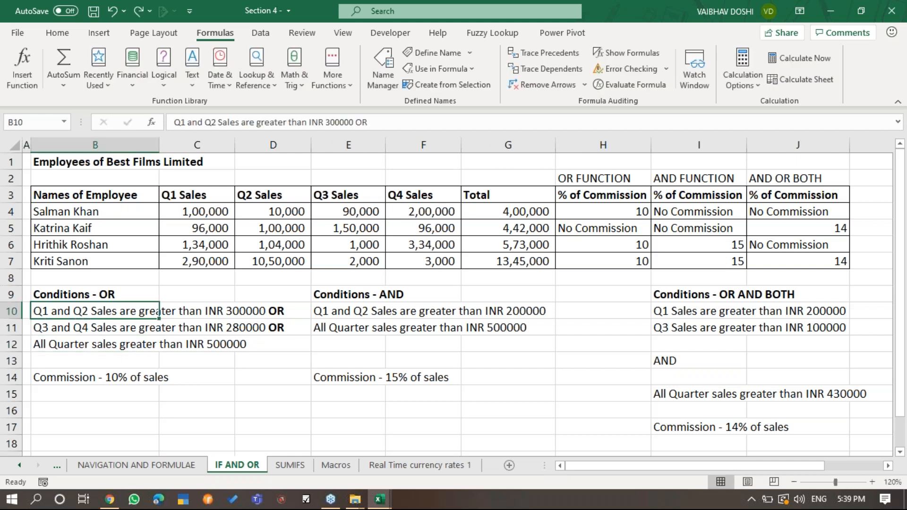
Review the three OR conditions and the 10% commission line against the sales table.
{"action": "key", "text": "shift+space"}
{"action": "key", "text": "Down"}
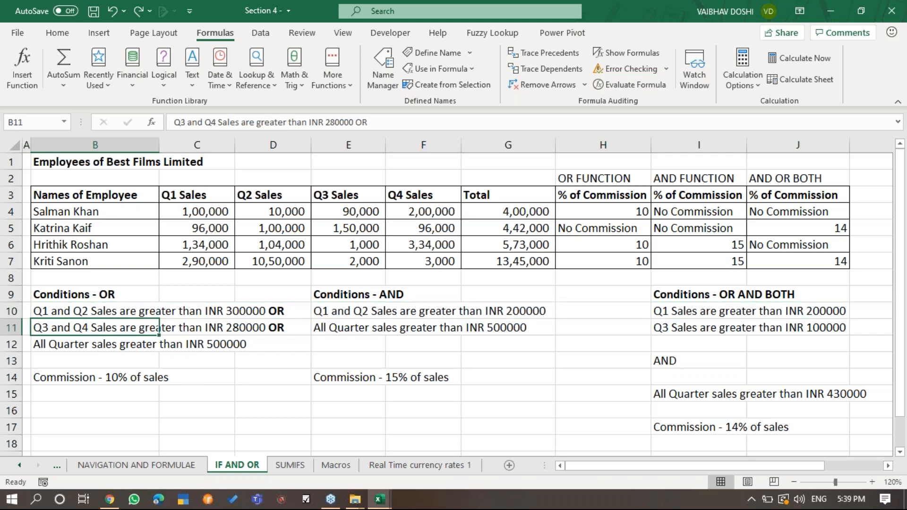
{"action": "key", "text": "Down"}
{"action": "key", "text": "Down"}
{"action": "key", "text": "Down"}
{"action": "key", "text": "Up"}
{"action": "key", "text": "Up"}
{"action": "key", "text": "Up"}
{"action": "key", "text": "Up"}
{"action": "key", "text": "Up"}
{"action": "key", "text": "Up"}
{"action": "key", "text": "Up"}
{"action": "key", "text": "Up"}
{"action": "key", "text": "Up"}
{"action": "key", "text": "Up"}
{"action": "key", "text": "Up"}
{"action": "key", "text": "Right"}
{"action": "key", "text": "Down"}
{"action": "key", "text": "Down"}
{"action": "key", "text": "Down"}
{"action": "key", "text": "Down"}
{"action": "key", "text": "Down"}
{"action": "key", "text": "Down"}
{"action": "key", "text": "Down"}
{"action": "key", "text": "Down"}
{"action": "key", "text": "Down"}
{"action": "key", "text": "Down"}
{"action": "key", "text": "Down"}
{"action": "key", "text": "Right"}
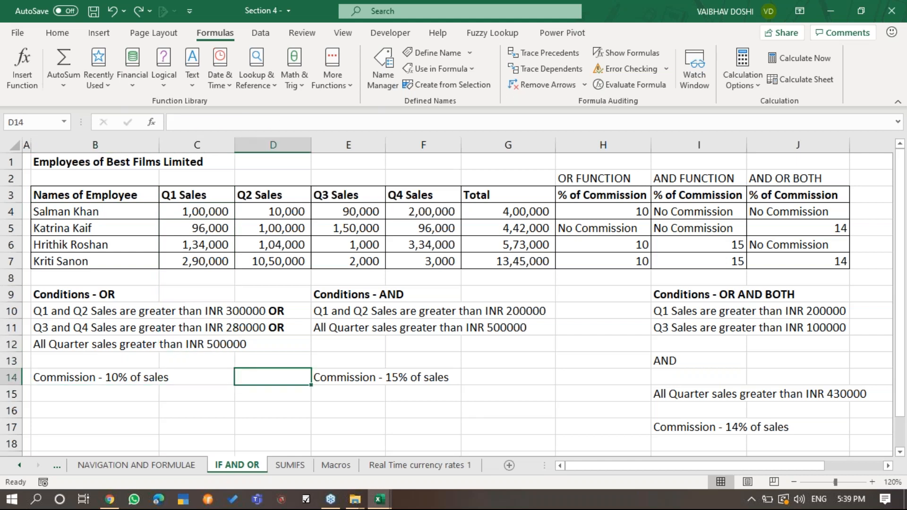
{"action": "key", "text": "Right"}
View the OR commission formula in H4 and hide columns I and J.
{"action": "left_click", "coordinate": [617, 213]}
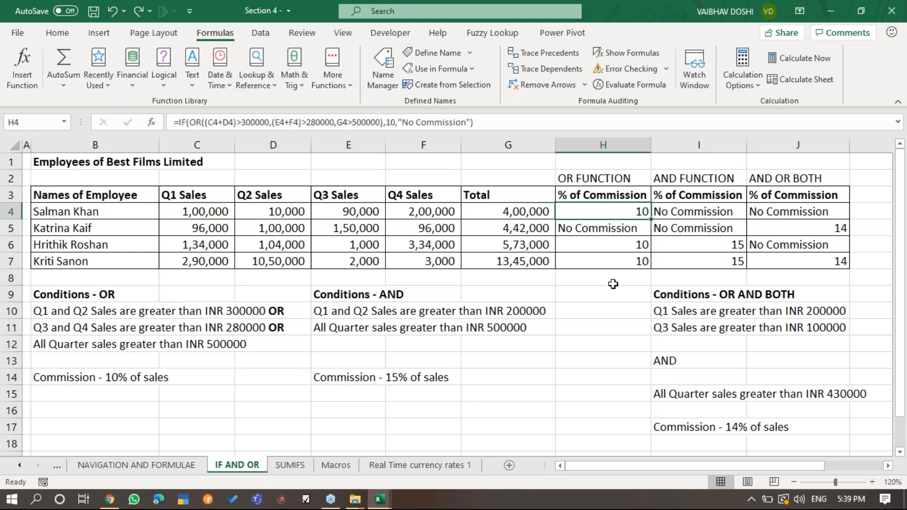
{"action": "key", "text": "F2"}
{"action": "key", "text": "Escape"}
{"action": "left_click_drag", "start_coordinate": [700, 145], "coordinate": [780, 147]}
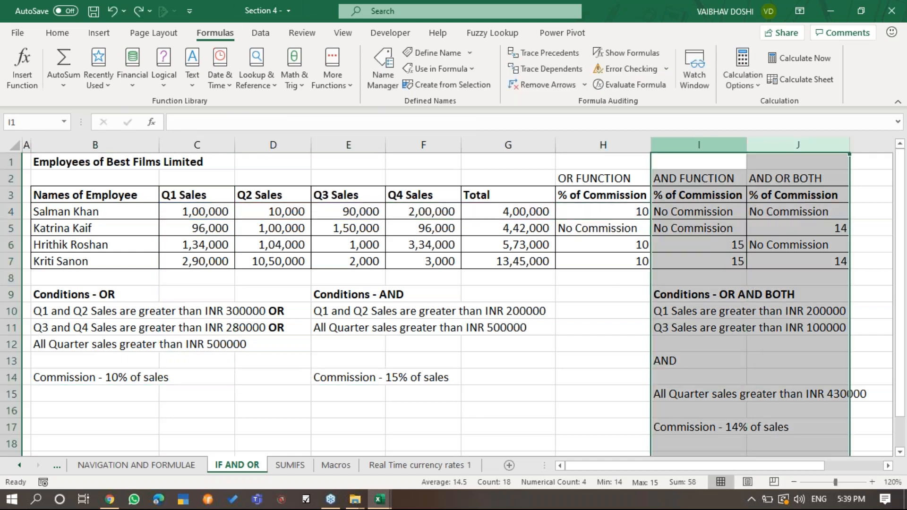
{"action": "key", "text": "ctrl+0"}
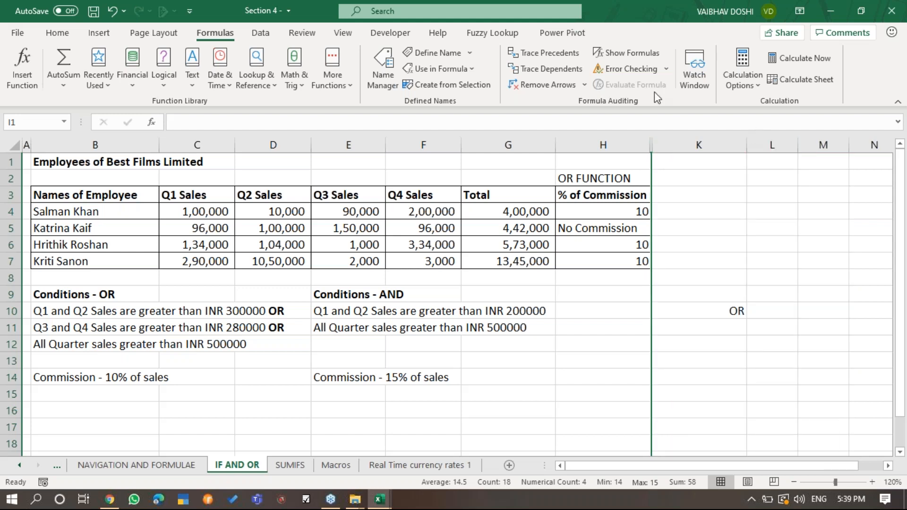
Examine the existing IF and OR commission formula in H4 together with its referenced cells.
{"action": "left_click", "coordinate": [583, 201]}
{"action": "left_click", "coordinate": [584, 211]}
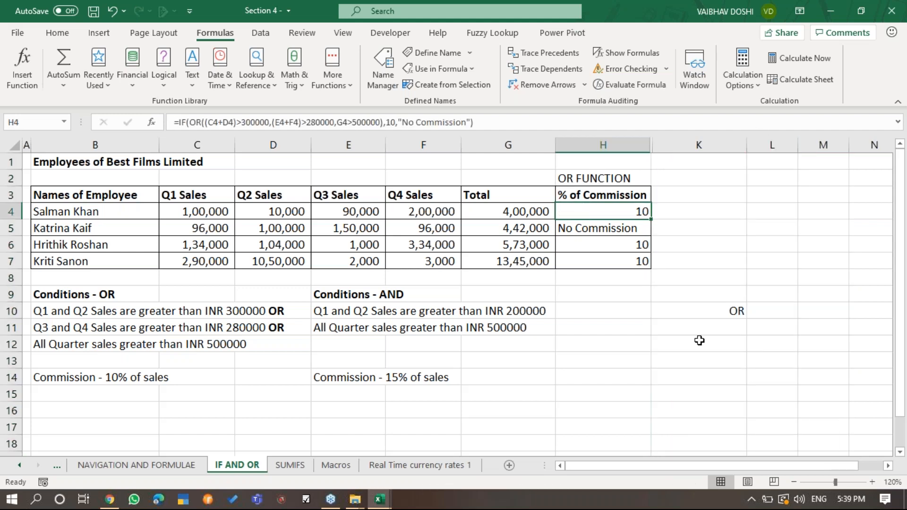
{"action": "key", "text": "F2"}
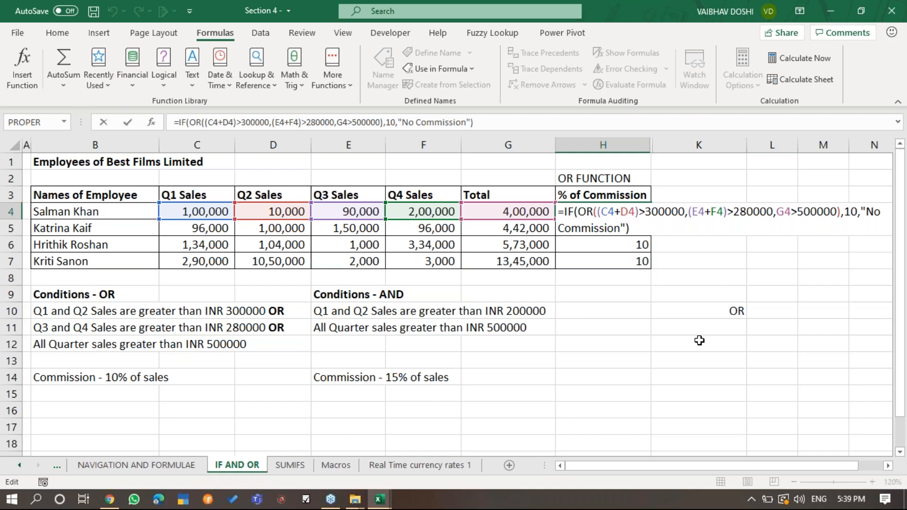
{"action": "key", "text": "Escape"}
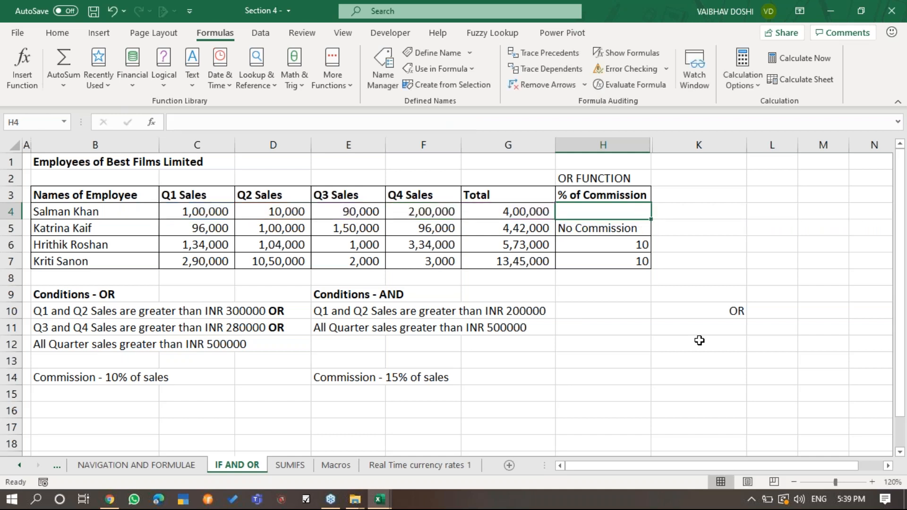
{"action": "type", "text": "O"}
{"action": "key", "text": "Escape"}
{"action": "key", "text": "shift+Down"}
{"action": "key", "text": "shift+Down"}
{"action": "key", "text": "shift+Down"}
{"action": "key", "text": "Delete"}
{"action": "key", "text": "Down"}
{"action": "key", "text": "Up"}
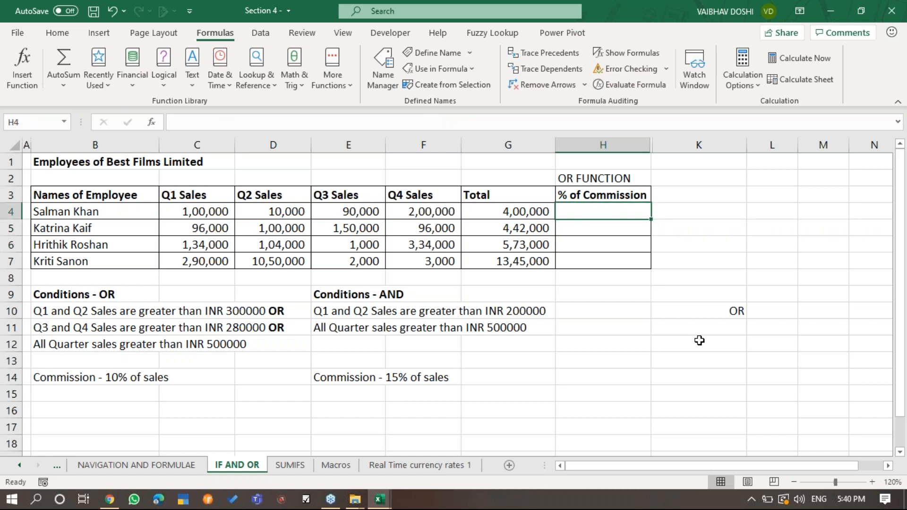
{"action": "key", "text": "ctrl+z"}
Start an OR formula in H4 that adds the Q1 and Q2 sales in C4 and D4.
{"action": "key", "text": "Down"}
{"action": "key", "text": "Up"}
{"action": "key", "text": "F2"}
{"action": "type", "text": "=OR("}
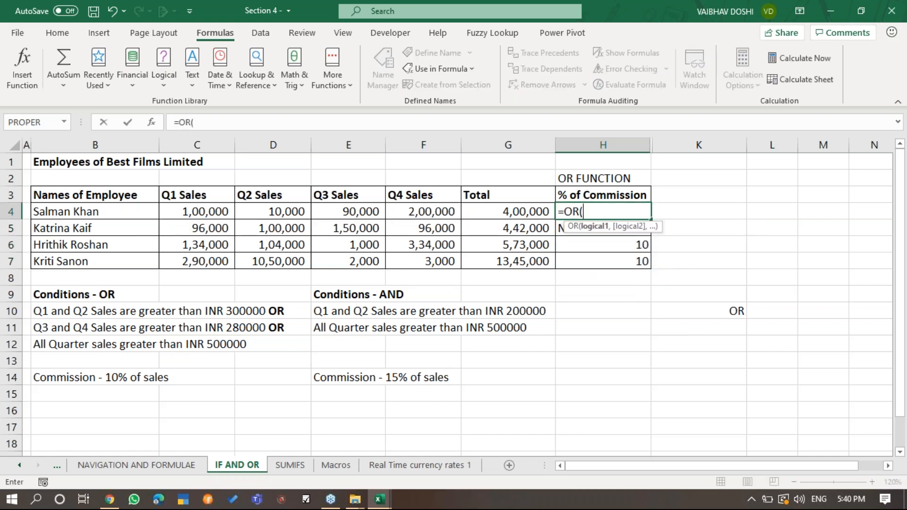
{"action": "key", "text": "Left"}
{"action": "key", "text": "Left"}
{"action": "key", "text": "Left"}
{"action": "key", "text": "Left"}
{"action": "key", "text": "Left"}
{"action": "type", "text": "+"}
{"action": "key", "text": "Left"}
{"action": "key", "text": "Left"}
{"action": "key", "text": "Left"}
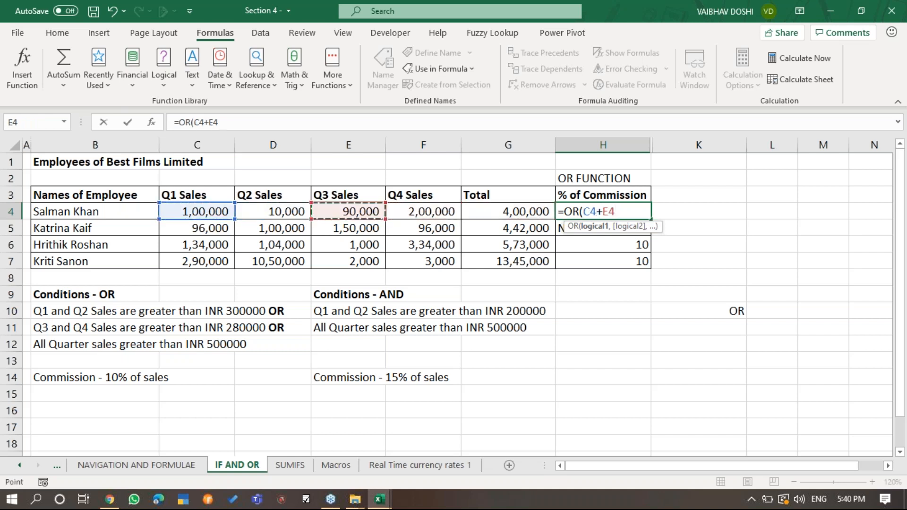
{"action": "key", "text": "Left"}
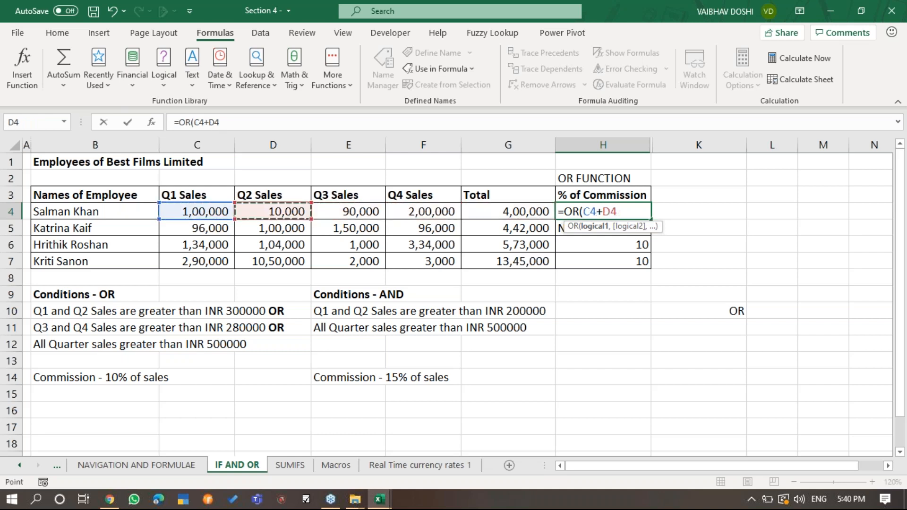
Enclose C4+D4 in parentheses and complete the first OR condition as greater than 300000.
{"action": "type", "text": ")"}
{"action": "left_click", "coordinate": [585, 212]}
{"action": "type", "text": "("}
{"action": "left_click", "coordinate": [644, 215]}
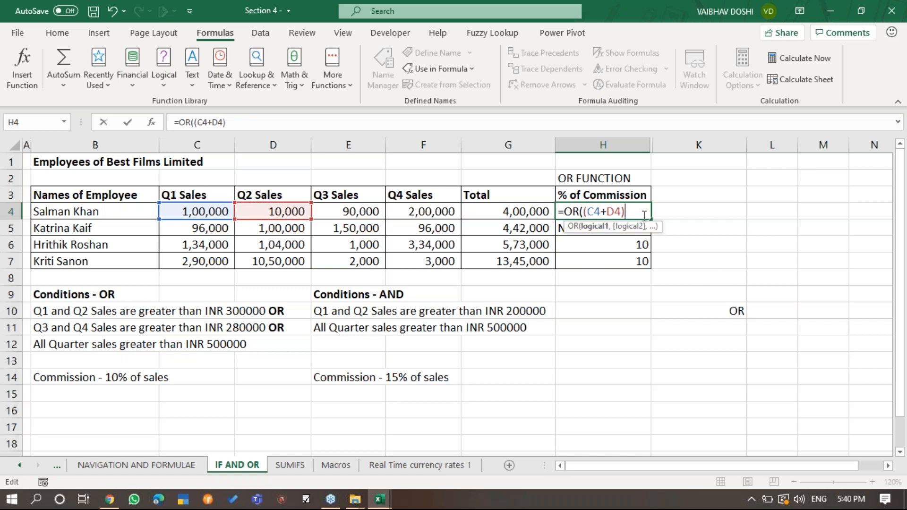
{"action": "type", "text": ">300000,"}
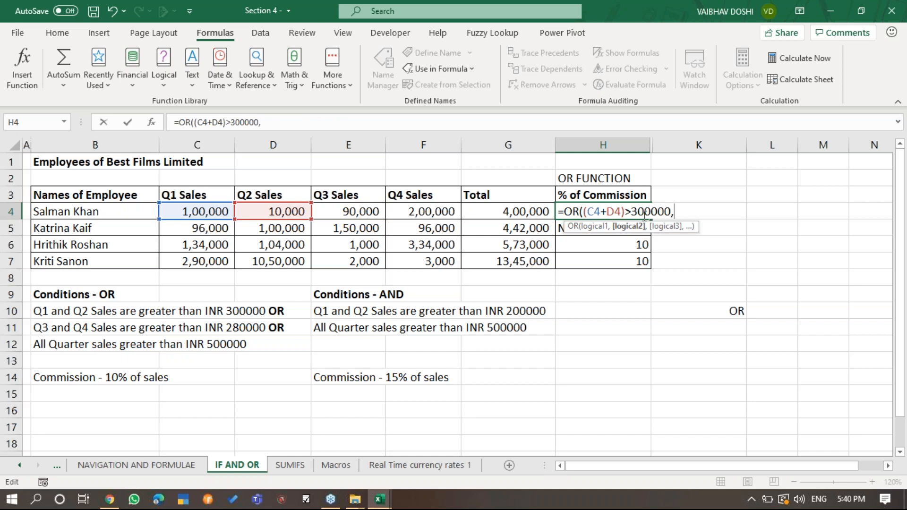
Add (E4+F4)>280000 as the second condition of the OR formula in H4.
{"action": "type", "text": "("}
{"action": "left_click", "coordinate": [359, 212]}
{"action": "type", "text": "+"}
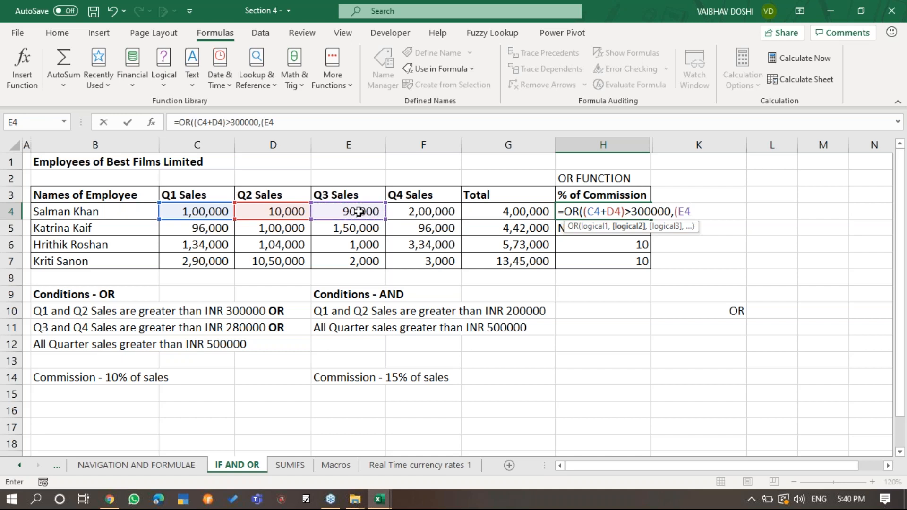
{"action": "left_click", "coordinate": [416, 211]}
{"action": "type", "text": ")"}
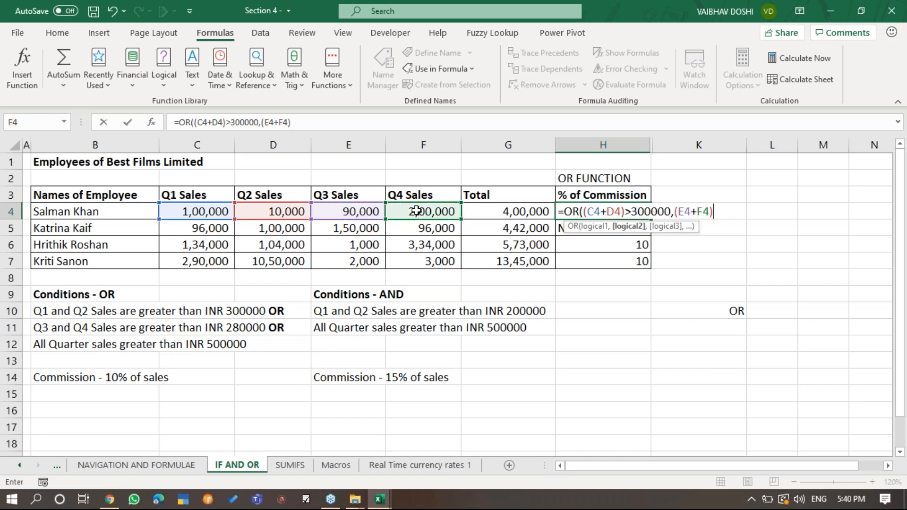
{"action": "type", "text": ">280000"}
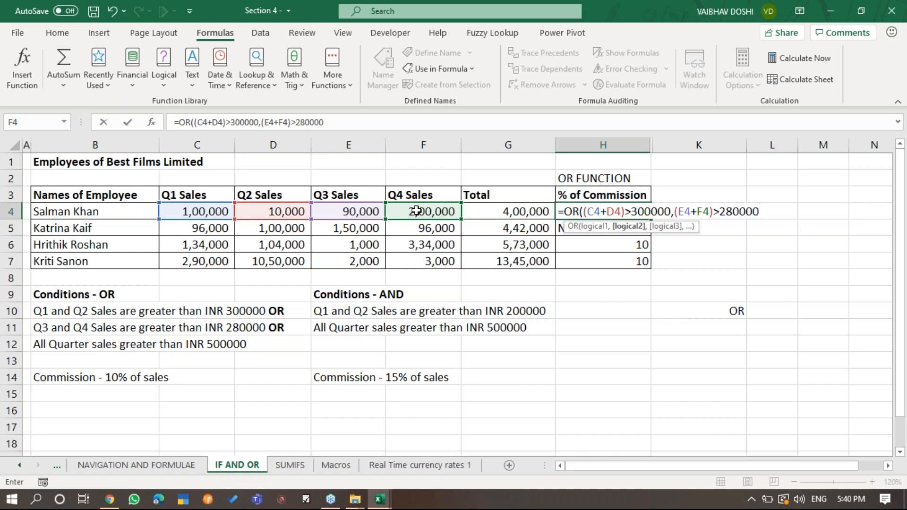
{"action": "type", "text": ","}
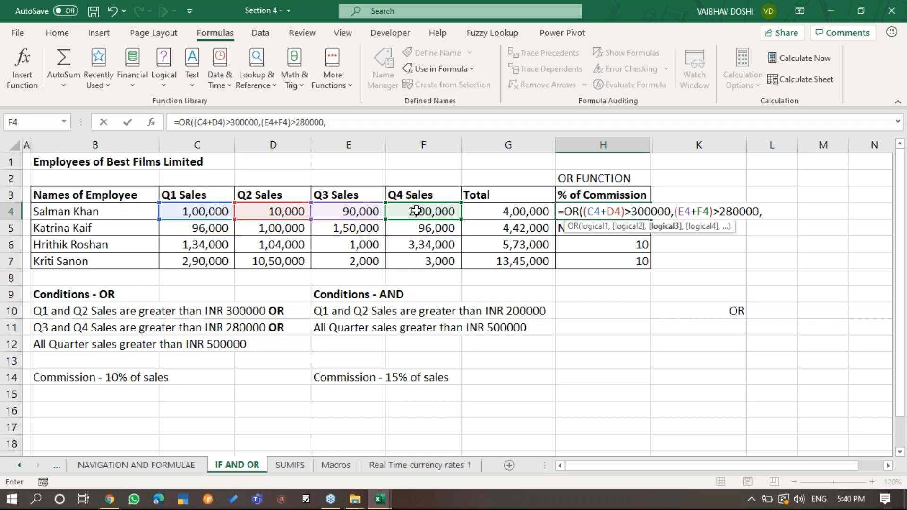
Add G4>500000 as the third OR condition and enter the completed formula in H4.
{"action": "left_click", "coordinate": [527, 209]}
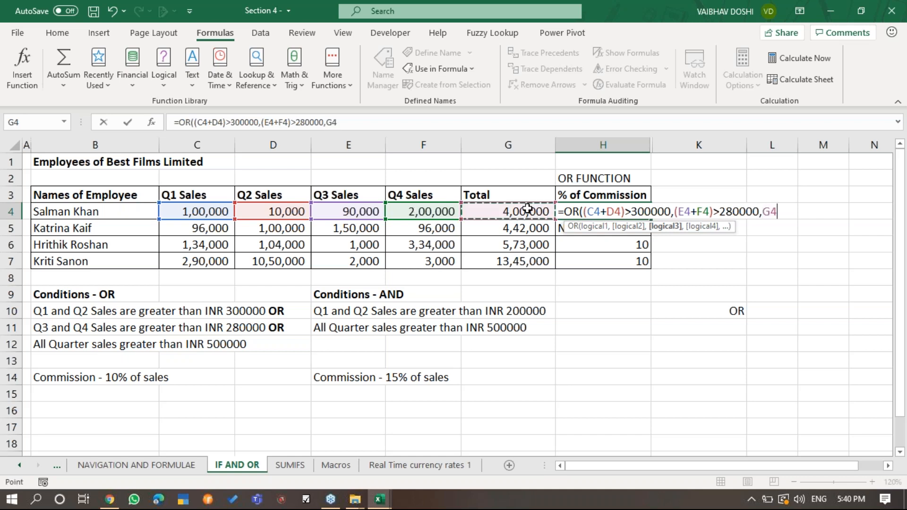
{"action": "type", "text": ">500000"}
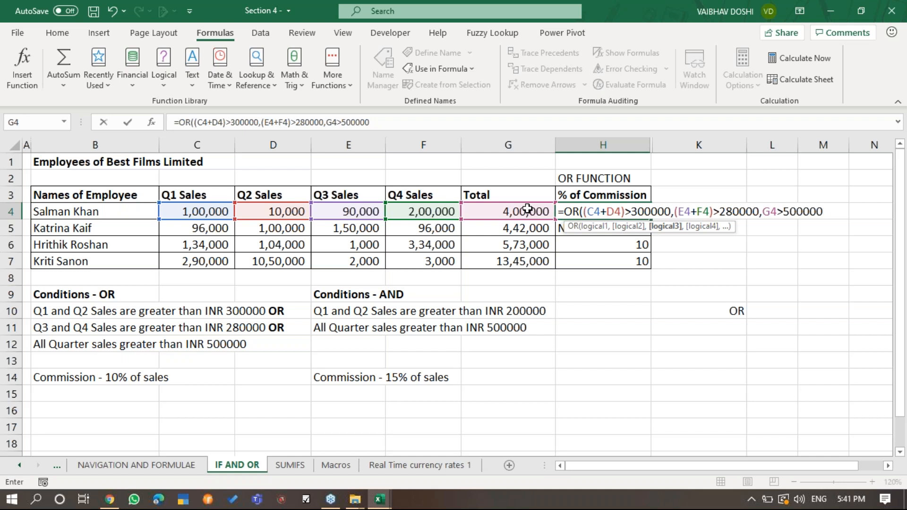
{"action": "type", "text": ")"}
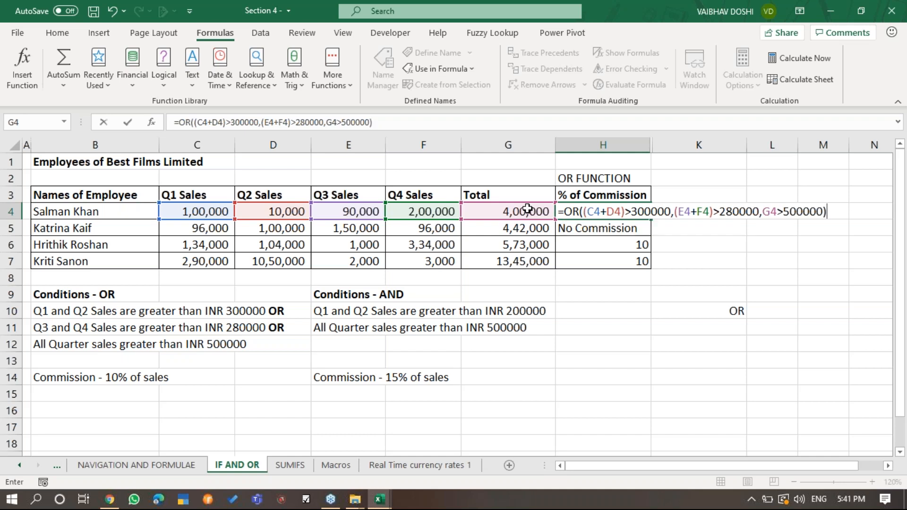
{"action": "key", "text": "ctrl+Return"}
Copy the OR formula from H4 down through H7.
{"action": "key", "text": "ctrl+c"}
{"action": "key", "text": "shift+Down"}
{"action": "key", "text": "shift+Down"}
{"action": "key", "text": "shift+Down"}
{"action": "key", "text": "ctrl+v"}
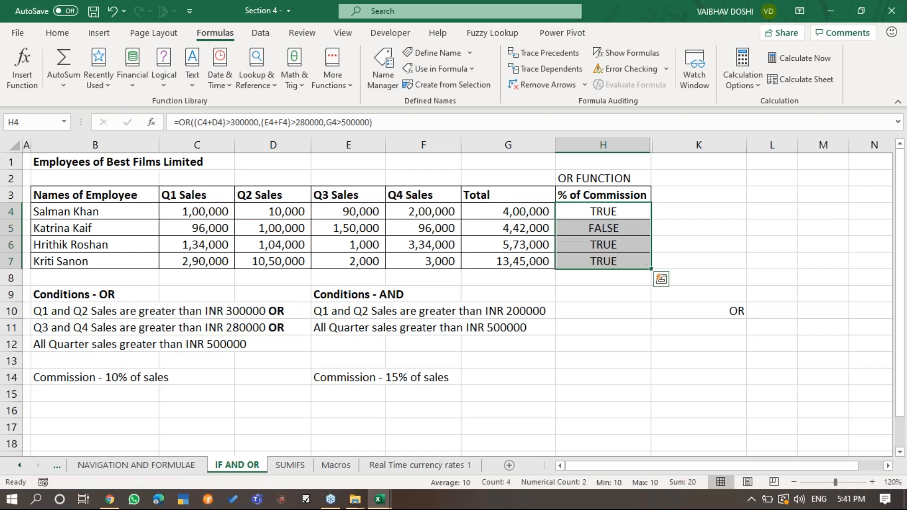
Inspect the copied OR formulas in H4:H7 and the cells they reference.
{"action": "key", "text": "Down"}
{"action": "key", "text": "Down"}
{"action": "key", "text": "Down"}
{"action": "key", "text": "Up"}
{"action": "key", "text": "Up"}
{"action": "key", "text": "Up"}
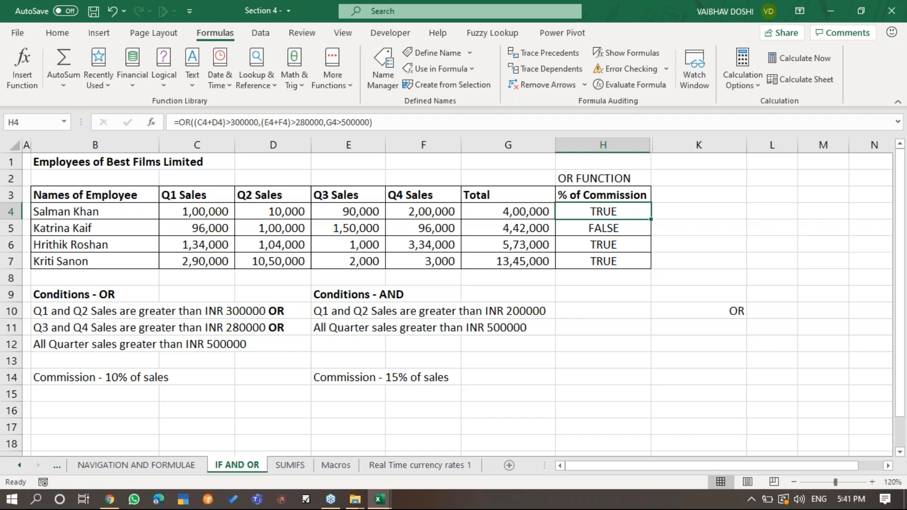
{"action": "key", "text": "F2"}
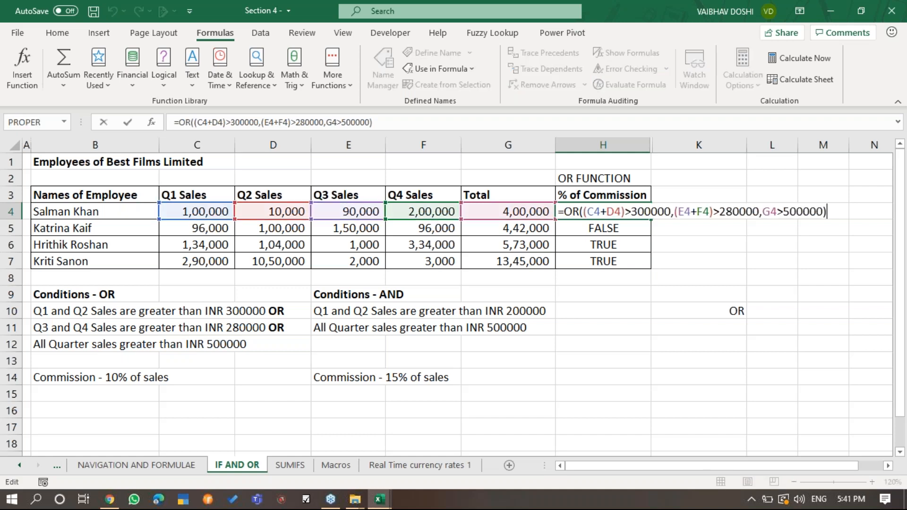
{"action": "key", "text": "Escape"}
{"action": "key", "text": "Down"}
{"action": "key", "text": "Down"}
{"action": "key", "text": "F2"}
{"action": "key", "text": "Return"}
{"action": "key", "text": "F2"}
{"action": "key", "text": "Escape"}
{"action": "key", "text": "Up"}
{"action": "key", "text": "Up"}
{"action": "key", "text": "F2"}
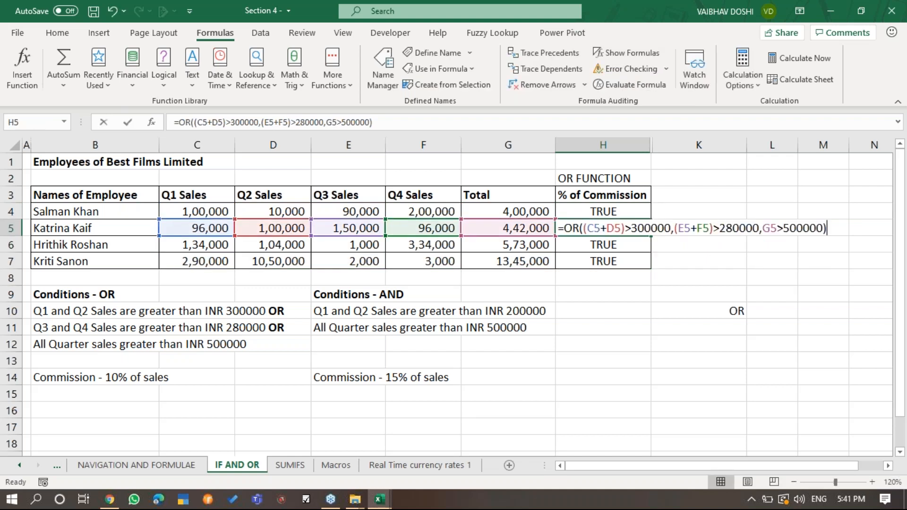
Check row 5's Q1 and Q2 sum, Q3 and Q4 sum, and total against the three OR conditions.
{"action": "key", "text": "Escape"}
{"action": "key", "text": "Left"}
{"action": "key", "text": "Left"}
{"action": "key", "text": "Left"}
{"action": "key", "text": "Left"}
{"action": "key", "text": "Left"}
{"action": "key", "text": "Left"}
{"action": "key", "text": "Right"}
{"action": "key", "text": "Right"}
{"action": "key", "text": "Left"}
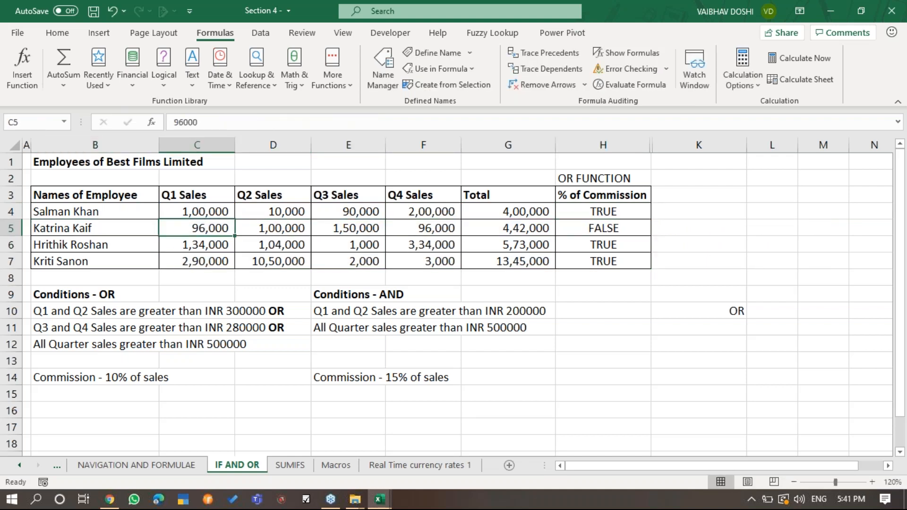
{"action": "key", "text": "shift+Right"}
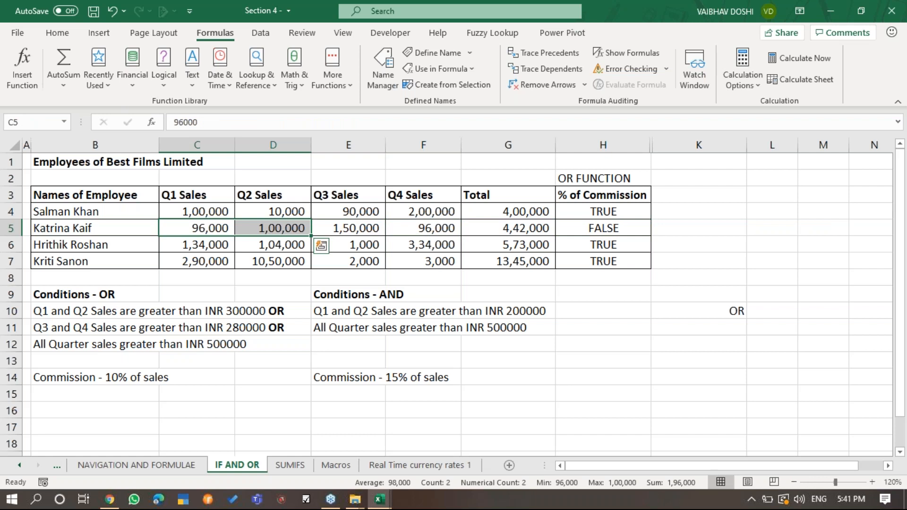
{"action": "key", "text": "Right"}
{"action": "key", "text": "Right"}
{"action": "key", "text": "shift+Right"}
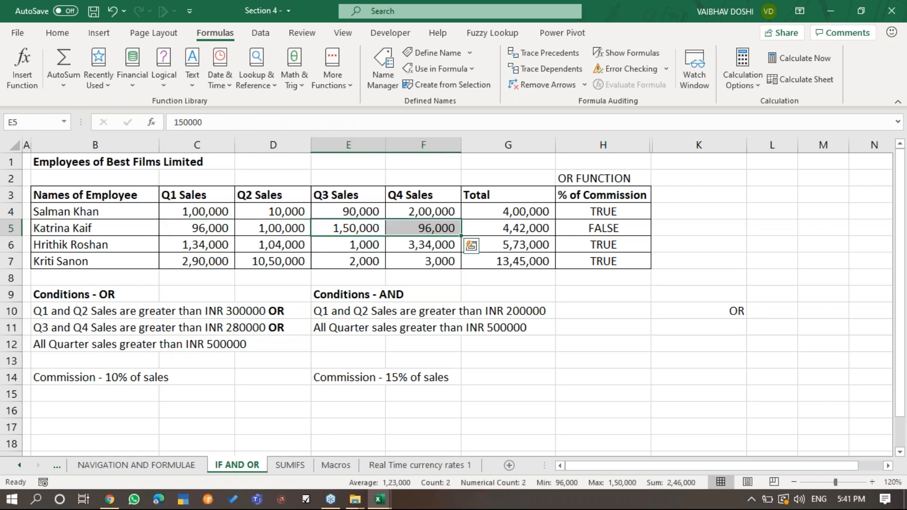
{"action": "key", "text": "Right"}
{"action": "key", "text": "Right"}
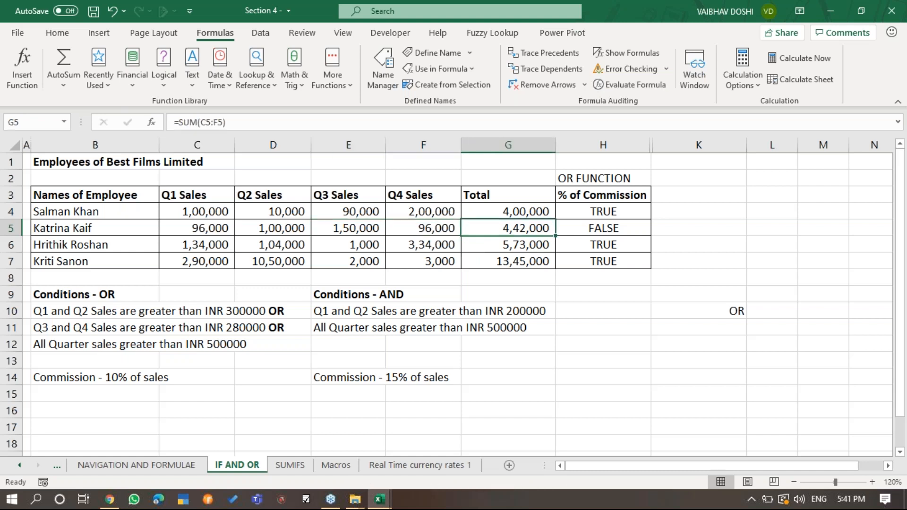
Review the OR results for all four employees in H4:H7.
{"action": "key", "text": "Right"}
{"action": "key", "text": "Up"}
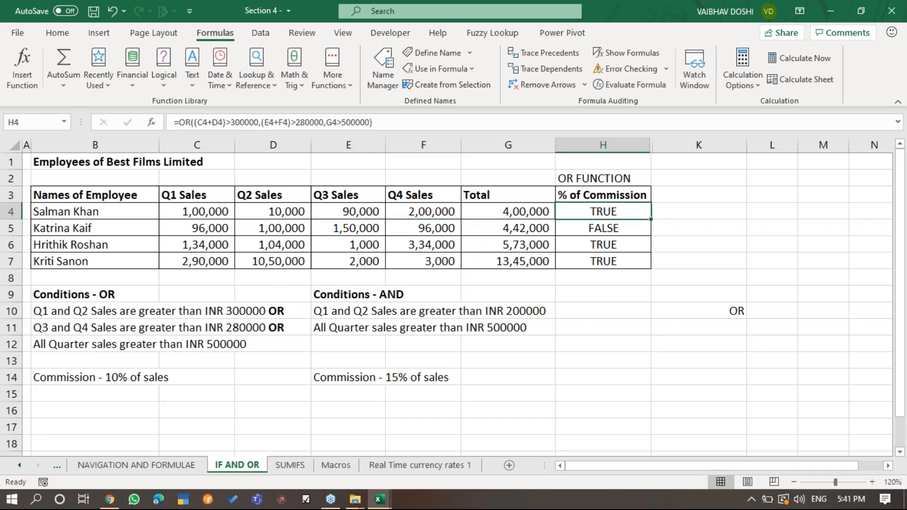
{"action": "key", "text": "Down"}
{"action": "key", "text": "Down"}
{"action": "key", "text": "Down"}
{"action": "key", "text": "Up"}
{"action": "key", "text": "Up"}
{"action": "key", "text": "Up"}
{"action": "key", "text": "Down"}
{"action": "key", "text": "Down"}
{"action": "key", "text": "Up"}
{"action": "key", "text": "Up"}
Insert IF( before OR in the H4 formula so the OR test becomes the IF's logical test.
{"action": "key", "text": "F2"}
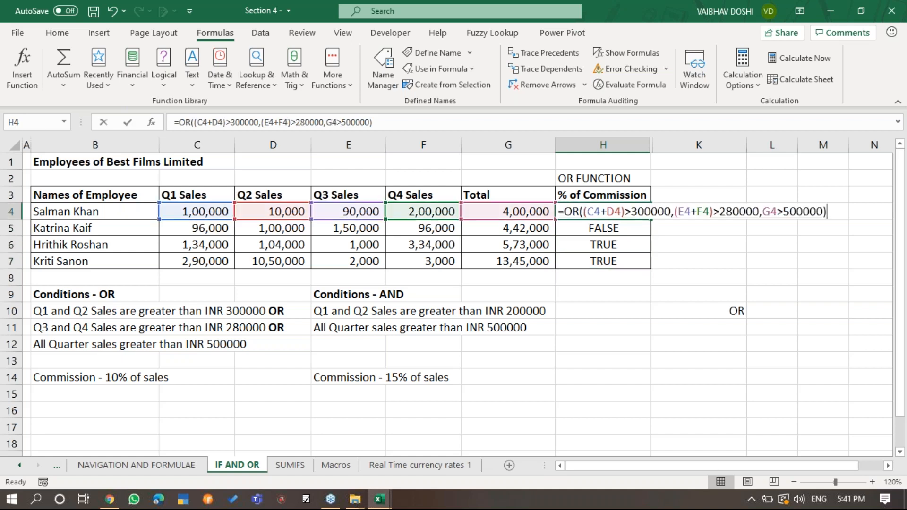
{"action": "key", "text": "Left"}
{"action": "key", "text": "Left"}
{"action": "key", "text": "Left"}
{"action": "key", "text": "Left"}
{"action": "key", "text": "Left"}
{"action": "key", "text": "Left"}
{"action": "key", "text": "Left"}
{"action": "key", "text": "Left"}
{"action": "key", "text": "Left"}
{"action": "key", "text": "Left"}
{"action": "key", "text": "Left"}
{"action": "key", "text": "Left"}
{"action": "key", "text": "Left"}
{"action": "key", "text": "Left"}
{"action": "key", "text": "Left"}
{"action": "key", "text": "Left"}
{"action": "key", "text": "Left"}
{"action": "key", "text": "Left"}
{"action": "key", "text": "Left"}
{"action": "key", "text": "Left"}
{"action": "key", "text": "Left"}
{"action": "key", "text": "Left"}
{"action": "key", "text": "Left"}
{"action": "key", "text": "Left"}
{"action": "key", "text": "Left"}
{"action": "key", "text": "Left"}
{"action": "key", "text": "Left"}
{"action": "key", "text": "Left"}
{"action": "key", "text": "Left"}
{"action": "key", "text": "Left"}
{"action": "key", "text": "Left"}
{"action": "key", "text": "Left"}
{"action": "key", "text": "Left"}
{"action": "key", "text": "Left"}
{"action": "key", "text": "Left"}
{"action": "key", "text": "Left"}
{"action": "key", "text": "Left"}
{"action": "key", "text": "Left"}
{"action": "key", "text": "Left"}
{"action": "key", "text": "Left"}
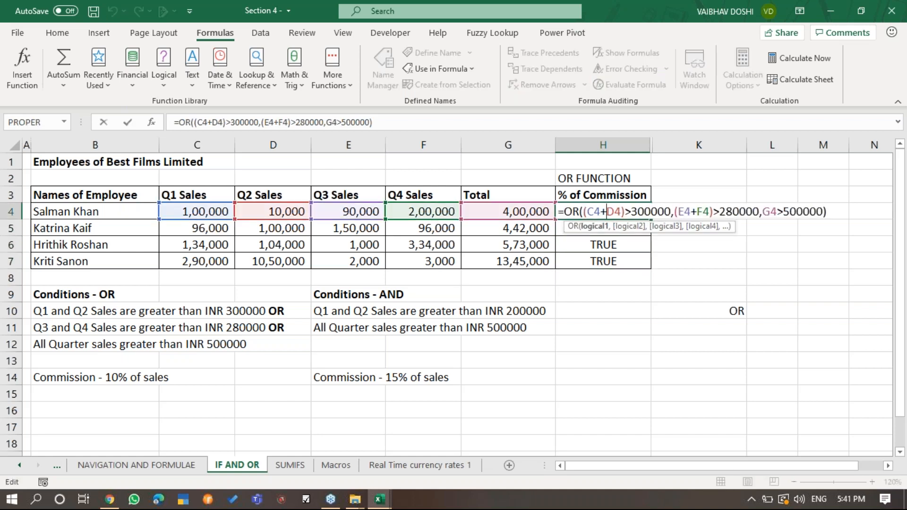
{"action": "key", "text": "Right"}
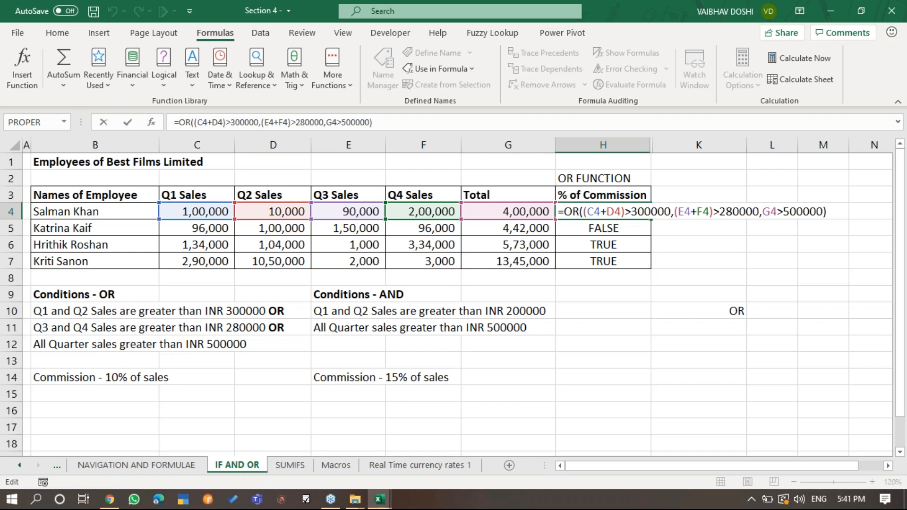
{"action": "type", "text": "IF("}
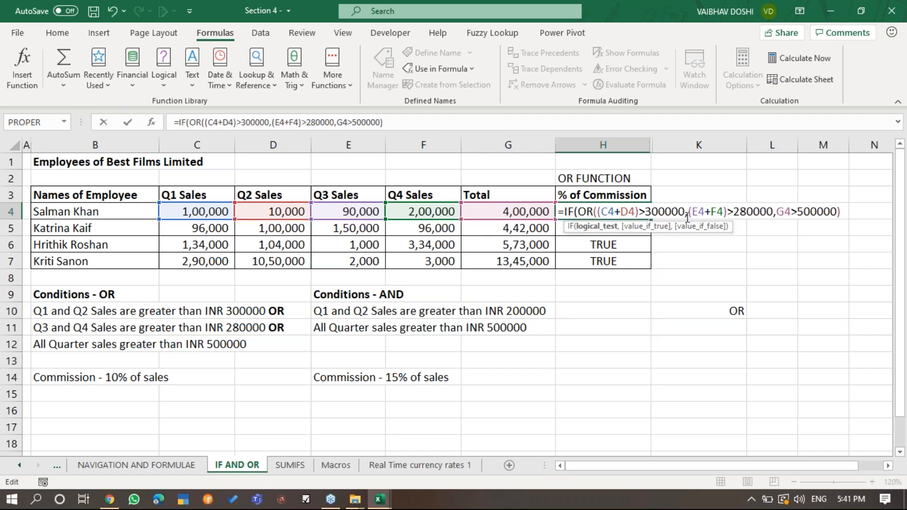
Set 10% as the value if true in the H4 IF formula.
{"action": "type", "text": ",\""}
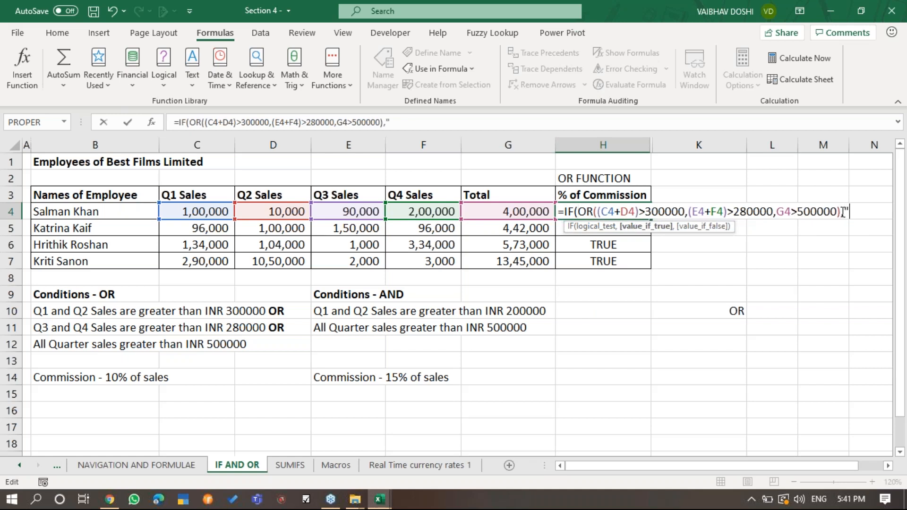
{"action": "type", "text": "10%,"}
{"action": "key", "text": "BackSpace"}
{"action": "key", "text": "BackSpace"}
{"action": "key", "text": "BackSpace"}
{"action": "key", "text": "BackSpace"}
{"action": "key", "text": "BackSpace"}
{"action": "type", "text": "10%,"}
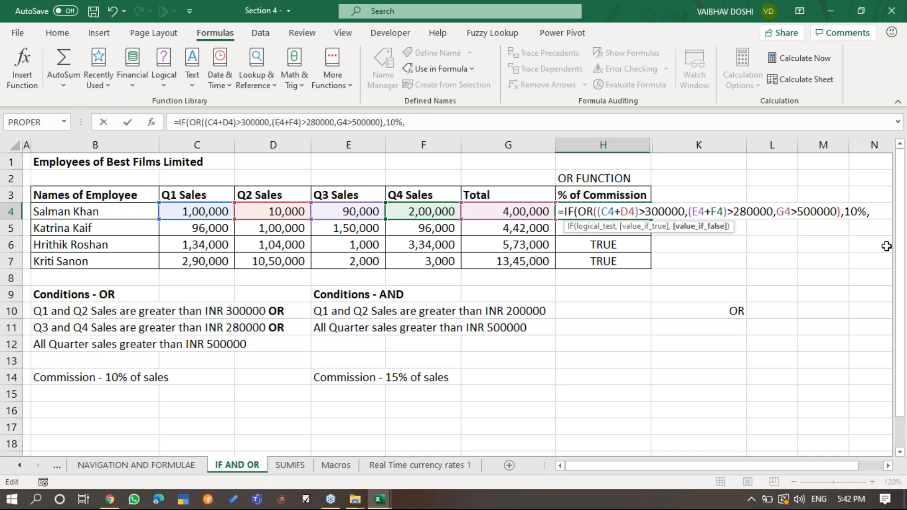
Set "NO COMMISSION" as the value if false and enter the completed IF formula in H4.
{"action": "type", "text": "\"NO C"}
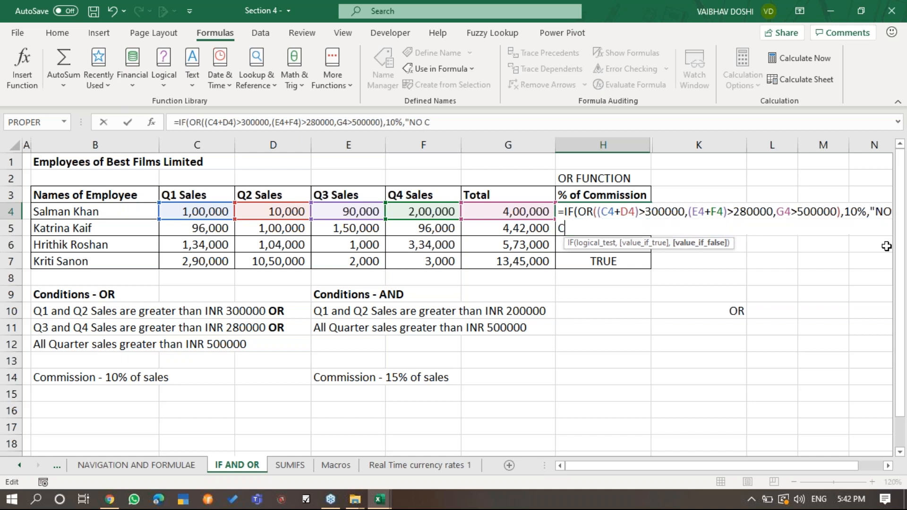
{"action": "type", "text": "OMMISSION\")"}
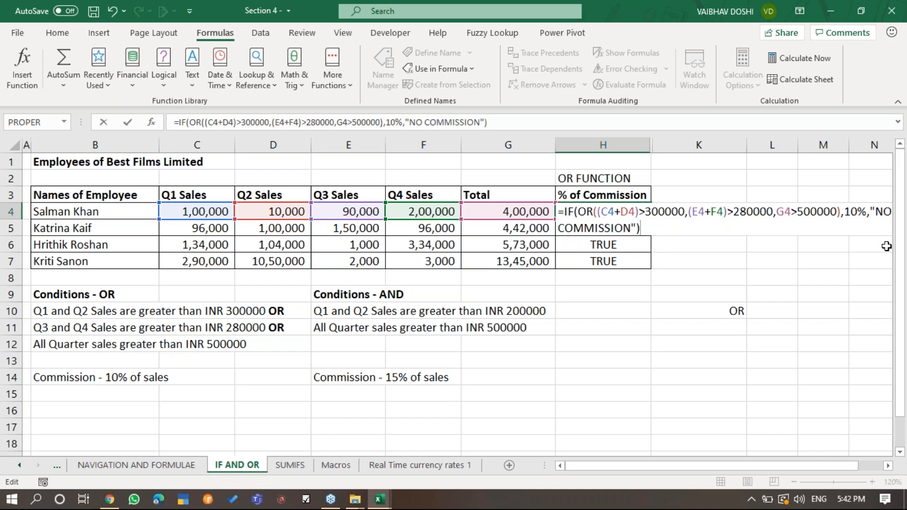
{"action": "key", "text": "ctrl+Return"}
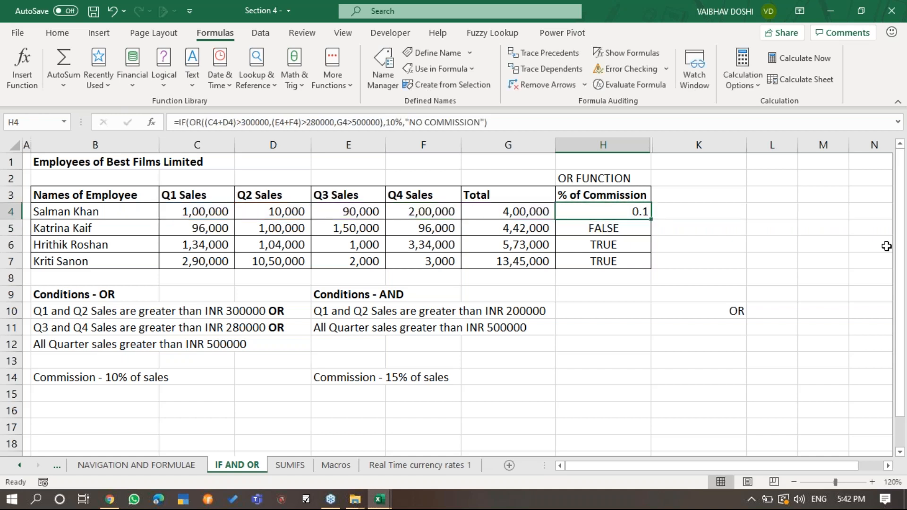
Change the value if true in the H4 IF formula to 10, without the percent sign.
{"action": "key", "text": "F2"}
{"action": "key", "text": "Left"}
{"action": "key", "text": "Left"}
{"action": "key", "text": "Left"}
{"action": "key", "text": "Left"}
{"action": "key", "text": "Left"}
{"action": "key", "text": "Left"}
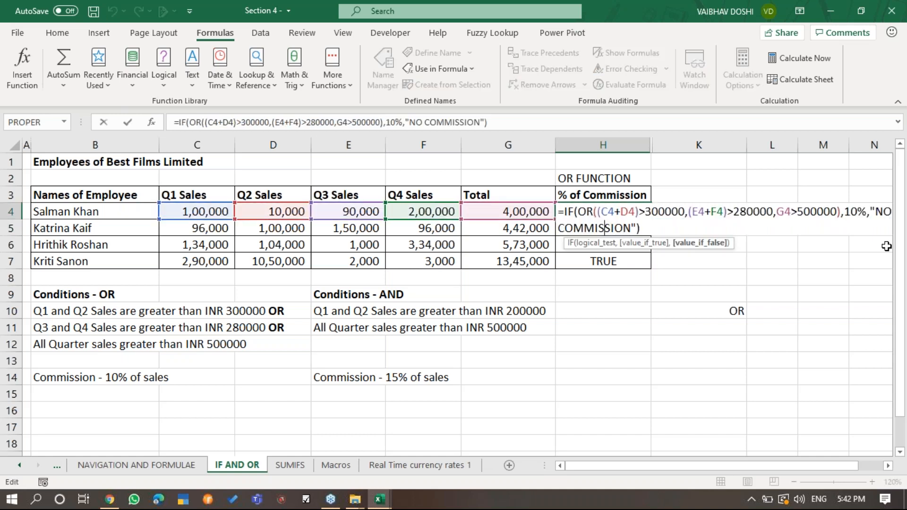
{"action": "key", "text": "Left"}
{"action": "key", "text": "Left"}
{"action": "key", "text": "Left"}
{"action": "key", "text": "Left"}
{"action": "key", "text": "Left"}
{"action": "key", "text": "Left"}
{"action": "key", "text": "Left"}
{"action": "key", "text": "BackSpace"}
{"action": "key", "text": "Return"}
Copy the H4 commission formula down to H5:H7 for the remaining employees.
{"action": "key", "text": "Up"}
{"action": "key", "text": "ctrl+c"}
{"action": "key", "text": "shift+Down"}
{"action": "key", "text": "shift+Down"}
{"action": "key", "text": "shift+Down"}
{"action": "key", "text": "Return"}
Review the OR-based commission results for all four employees in H4:H7.
{"action": "key", "text": "Up"}
{"action": "key", "text": "Up"}
{"action": "key", "text": "Up"}
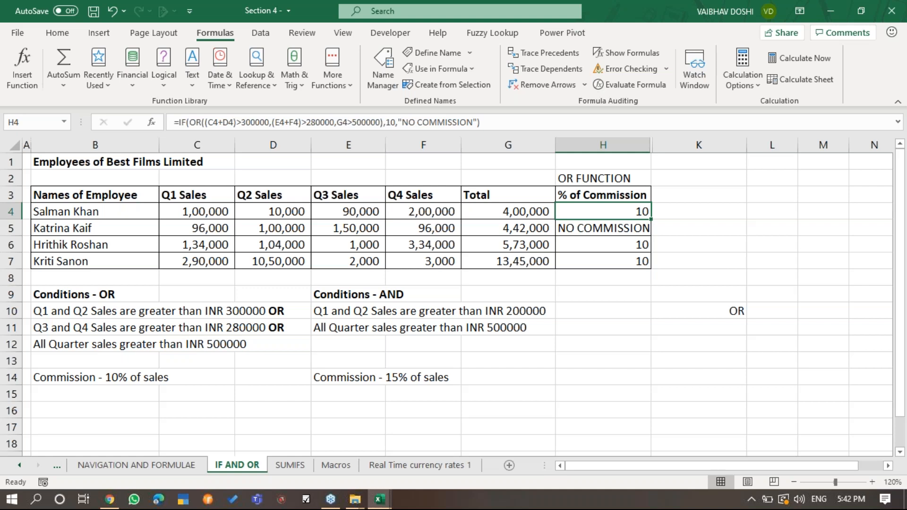
{"action": "key", "text": "Down"}
{"action": "key", "text": "Down"}
{"action": "key", "text": "Down"}
{"action": "key", "text": "Up"}
{"action": "key", "text": "Up"}
{"action": "key", "text": "Up"}
{"action": "key", "text": "Up"}
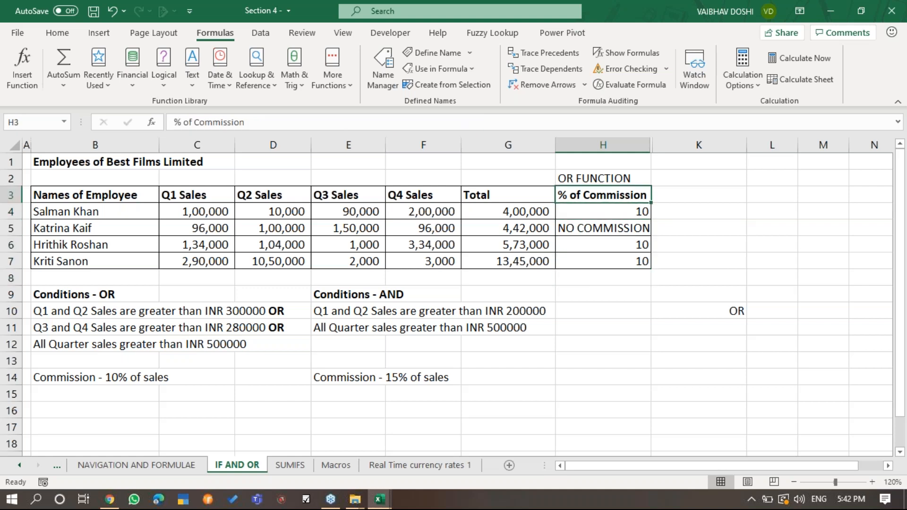
Unhide columns I and J beside the OR results and hide column H.
{"action": "double_click", "coordinate": [652, 151]}
{"action": "double_click", "coordinate": [652, 151]}
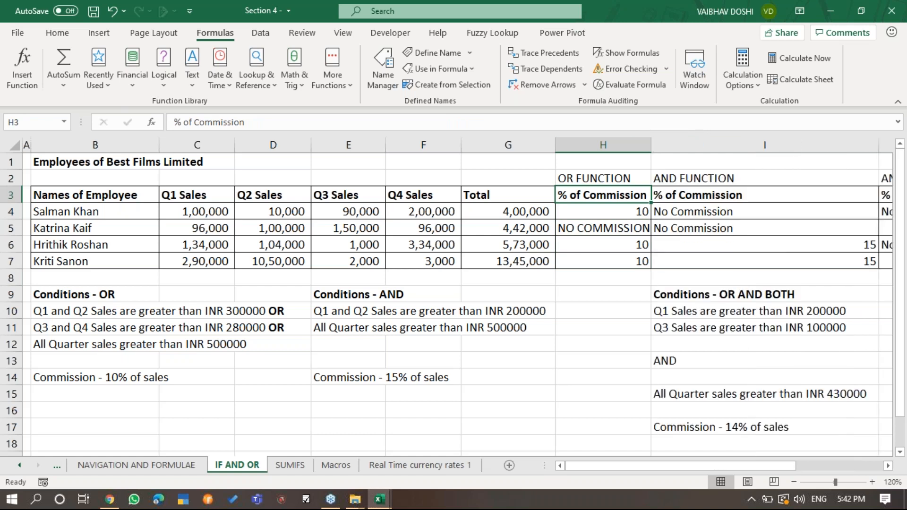
{"action": "left_click", "coordinate": [628, 145]}
{"action": "key", "text": "ctrl+0"}
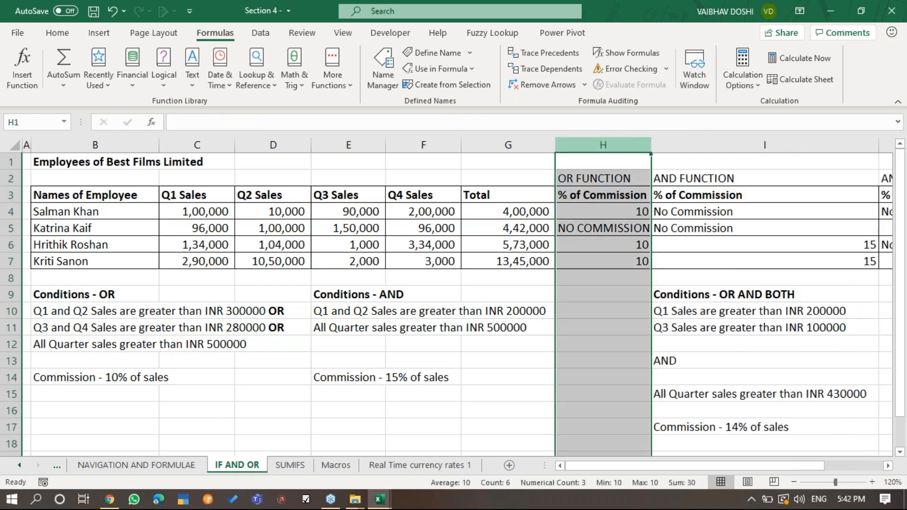
Narrow column I and hide the AND OR BOTH column J, leaving the AND FUNCTION column on view.
{"action": "left_click_drag", "start_coordinate": [780, 152], "coordinate": [678, 152]}
{"action": "left_click_drag", "start_coordinate": [66, 293], "coordinate": [86, 378]}
{"action": "left_click_drag", "start_coordinate": [328, 295], "coordinate": [355, 394]}
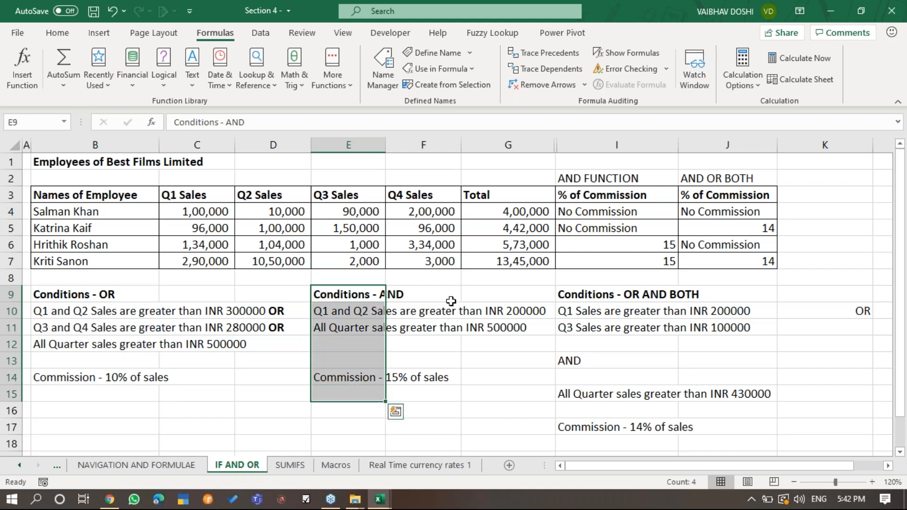
{"action": "left_click", "coordinate": [727, 145]}
{"action": "key", "text": "ctrl+0"}
{"action": "key", "text": "Down"}
{"action": "key", "text": "Down"}
{"action": "key", "text": "Down"}
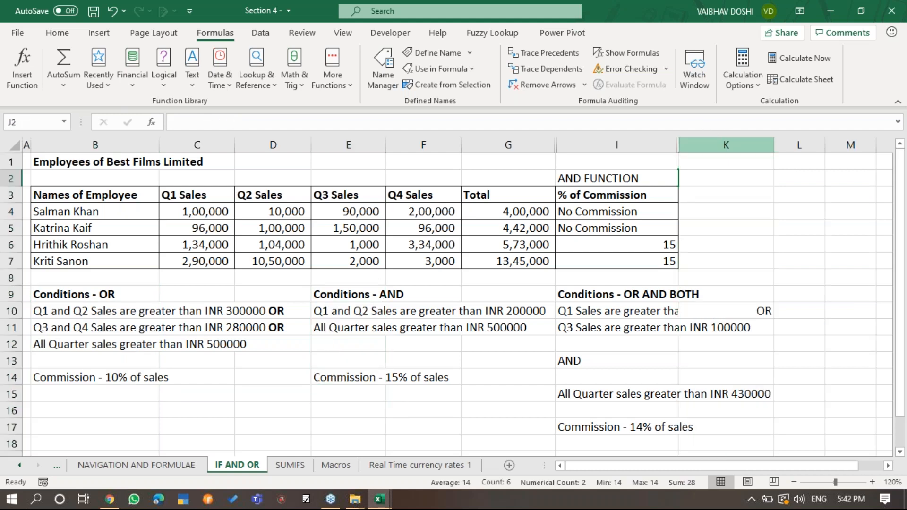
{"action": "key", "text": "Left"}
{"action": "key", "text": "Left"}
{"action": "key", "text": "Right"}
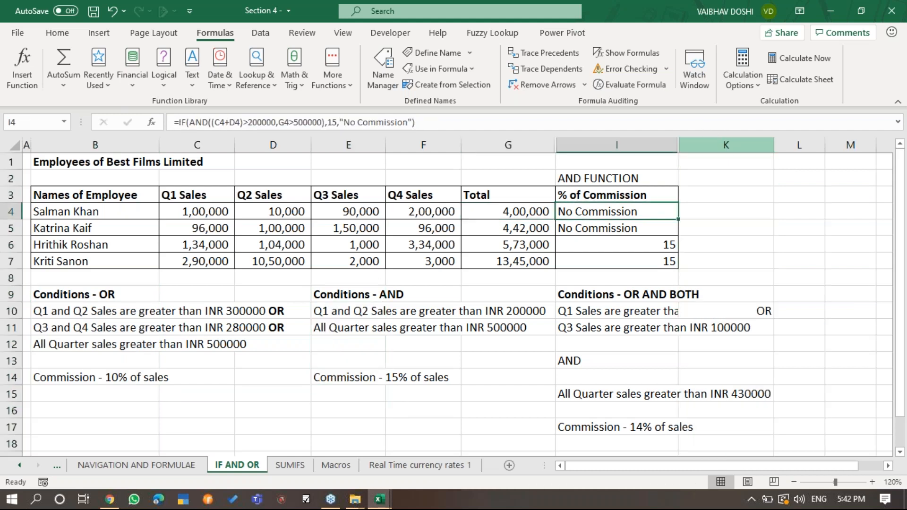
Widen column G and append "and" to the first AND condition in E10.
{"action": "left_click", "coordinate": [351, 313]}
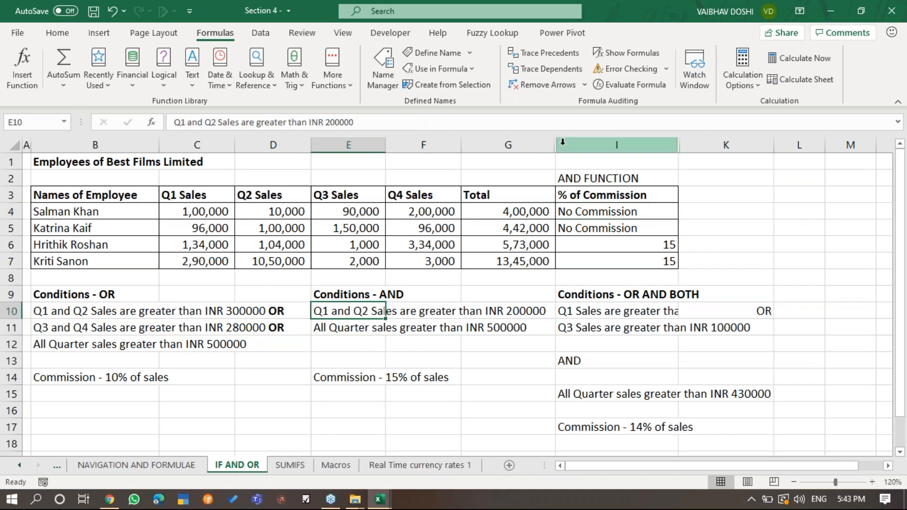
{"action": "left_click_drag", "start_coordinate": [556, 144], "coordinate": [573, 145]}
{"action": "key", "text": "F2"}
{"action": "type", "text": "and"}
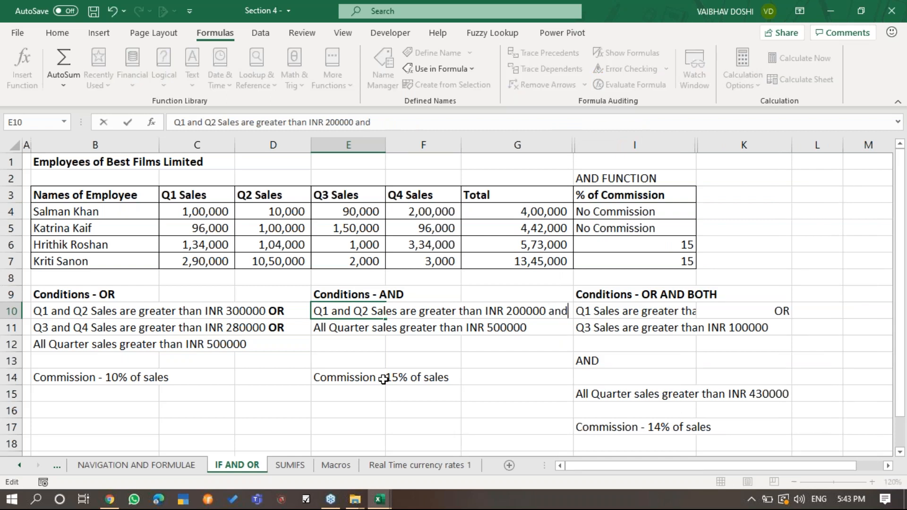
{"action": "key", "text": "Return"}
Examine the AND conditions, the Q1 and Q2 sales they refer to, and the commission rate they grant.
{"action": "left_click", "coordinate": [348, 306]}
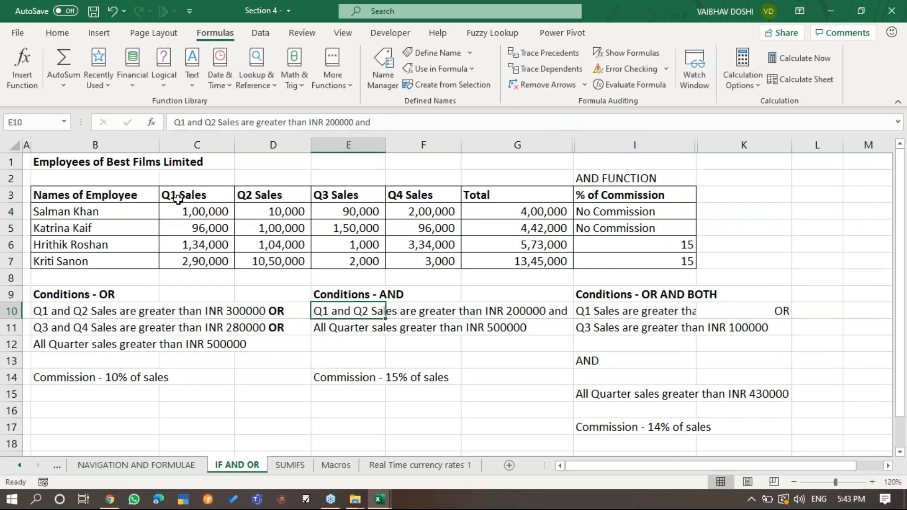
{"action": "left_click_drag", "start_coordinate": [188, 211], "coordinate": [246, 207]}
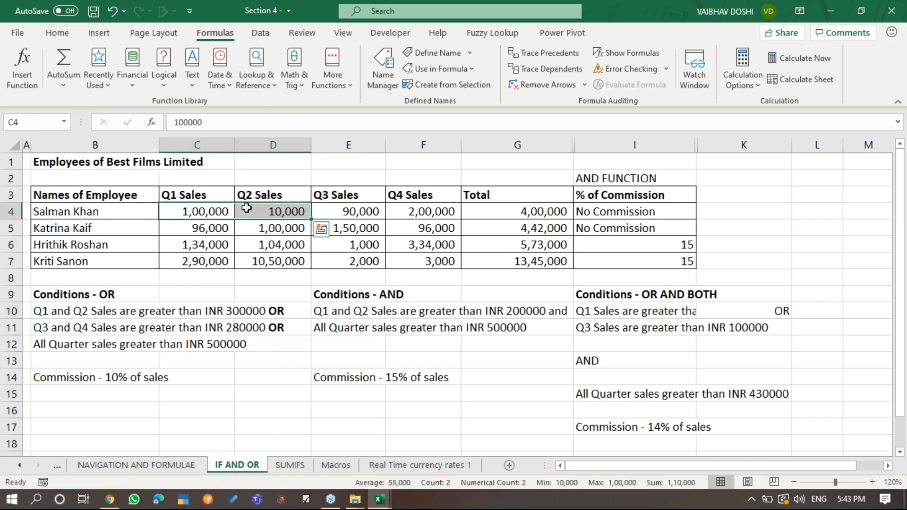
{"action": "left_click", "coordinate": [320, 327]}
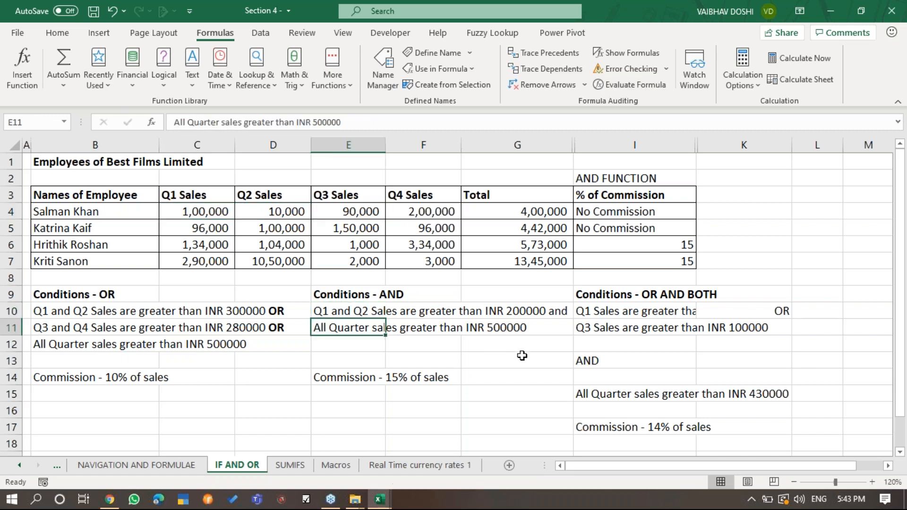
{"action": "left_click", "coordinate": [525, 323]}
{"action": "left_click", "coordinate": [343, 392]}
{"action": "left_click", "coordinate": [424, 382]}
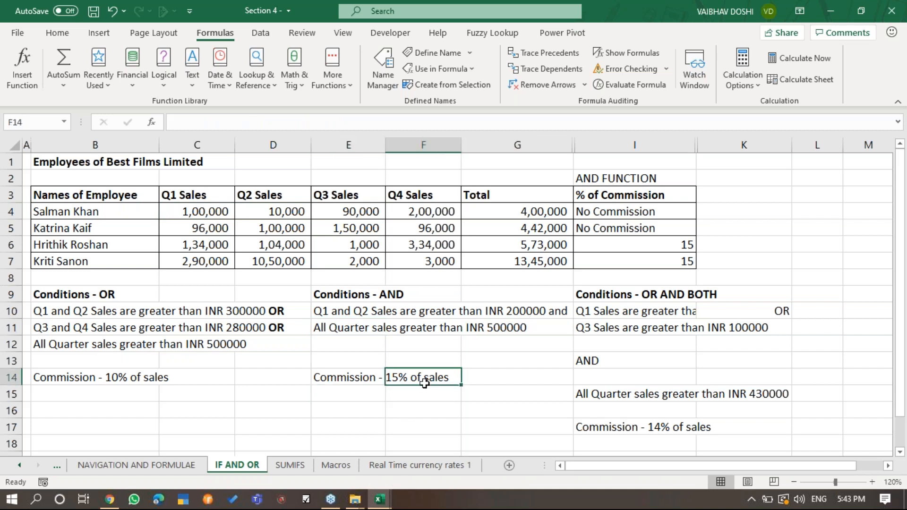
{"action": "left_click", "coordinate": [320, 312]}
{"action": "left_click", "coordinate": [320, 340]}
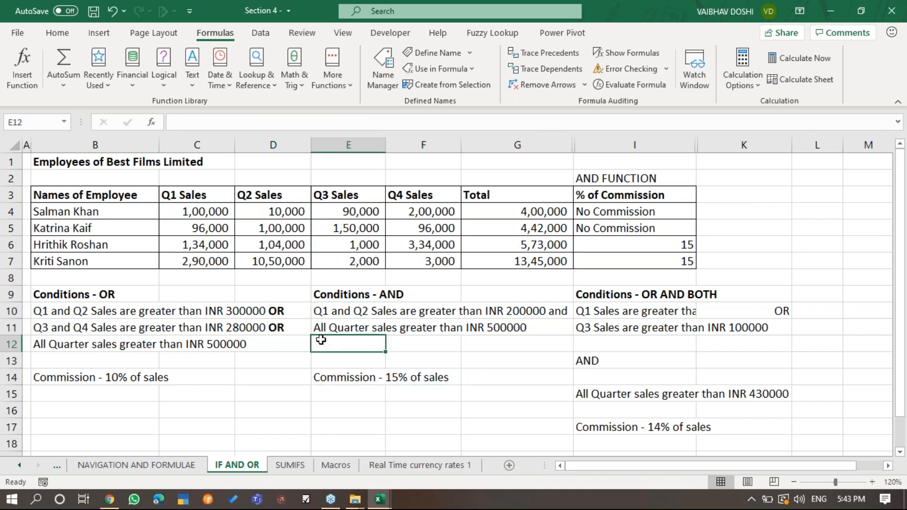
Make the word "and" at the end of the E10 condition bold.
{"action": "left_click", "coordinate": [320, 311]}
{"action": "double_click", "coordinate": [568, 312]}
{"action": "left_click_drag", "start_coordinate": [569, 312], "coordinate": [548, 311]}
{"action": "key", "text": "ctrl+b"}
{"action": "key", "text": "Return"}
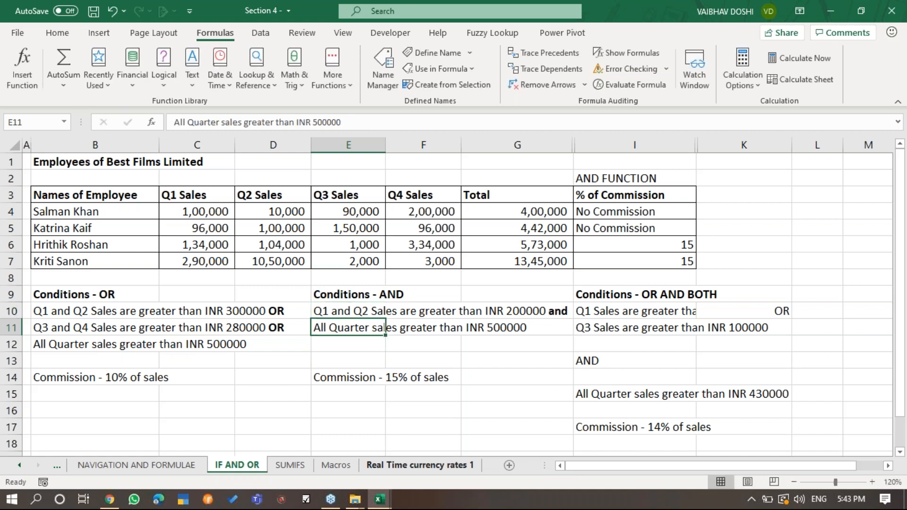
Examine the existing IF and AND formula in I4 and the cells it references.
{"action": "left_click", "coordinate": [682, 211]}
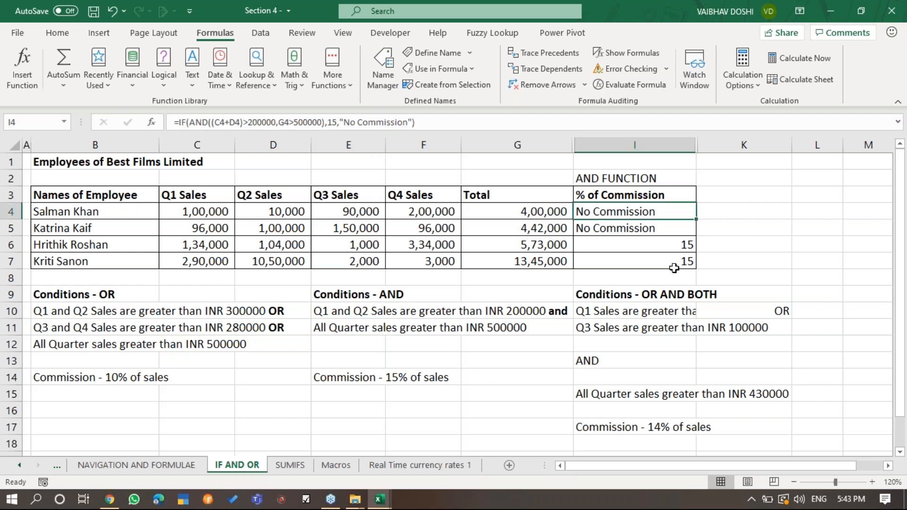
{"action": "key", "text": "F2"}
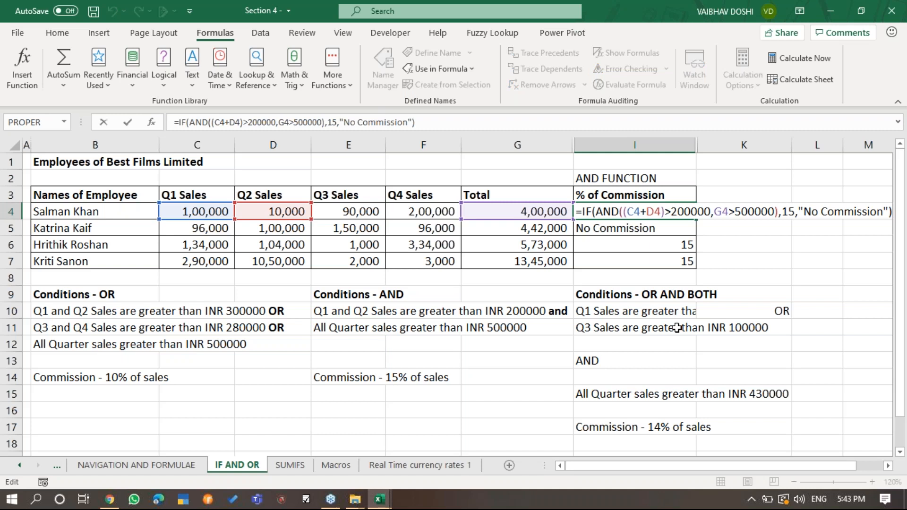
{"action": "key", "text": "Escape"}
{"action": "key", "text": "Delete"}
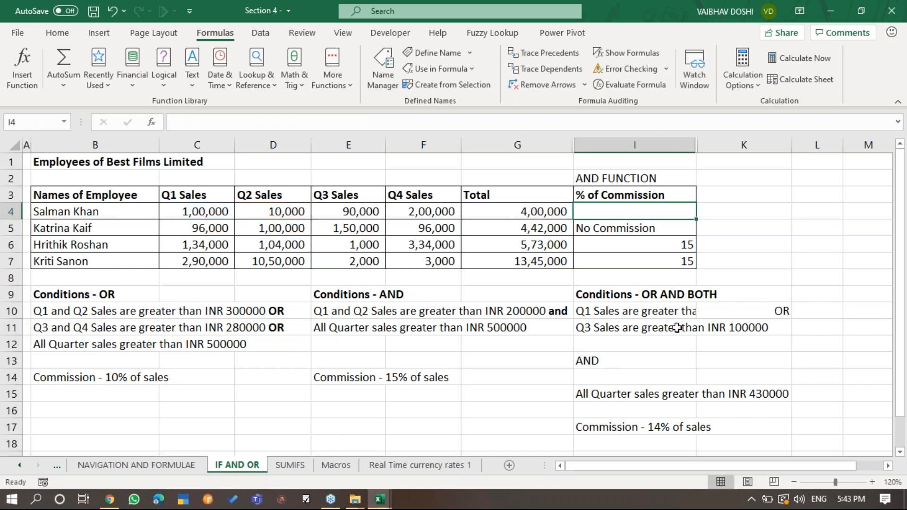
{"action": "key", "text": "shift+Down"}
{"action": "key", "text": "shift+Down"}
{"action": "key", "text": "shift+Down"}
{"action": "key", "text": "shift+Down"}
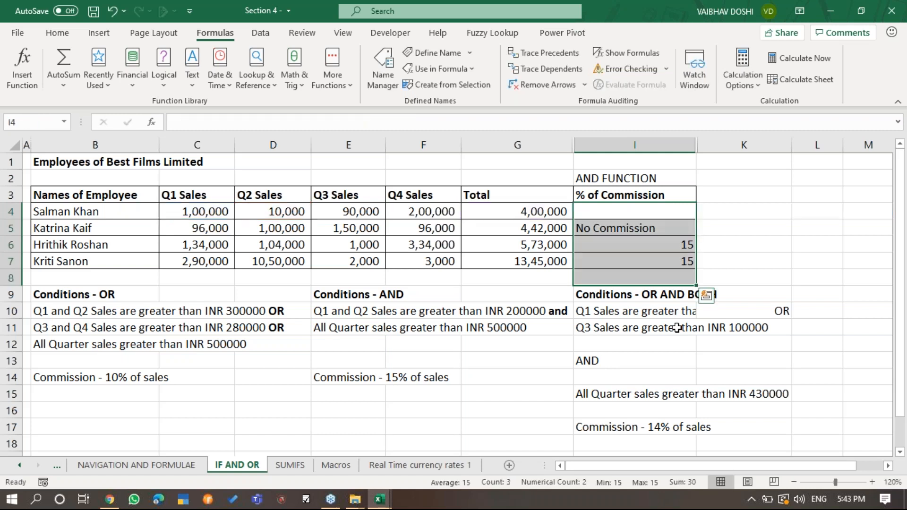
{"action": "key", "text": "ctrl+z"}
Clear the existing AND commission formulas from I4:I7.
{"action": "key", "text": "shift+Down"}
{"action": "key", "text": "shift+Down"}
{"action": "key", "text": "shift+Down"}
{"action": "key", "text": "shift+Down"}
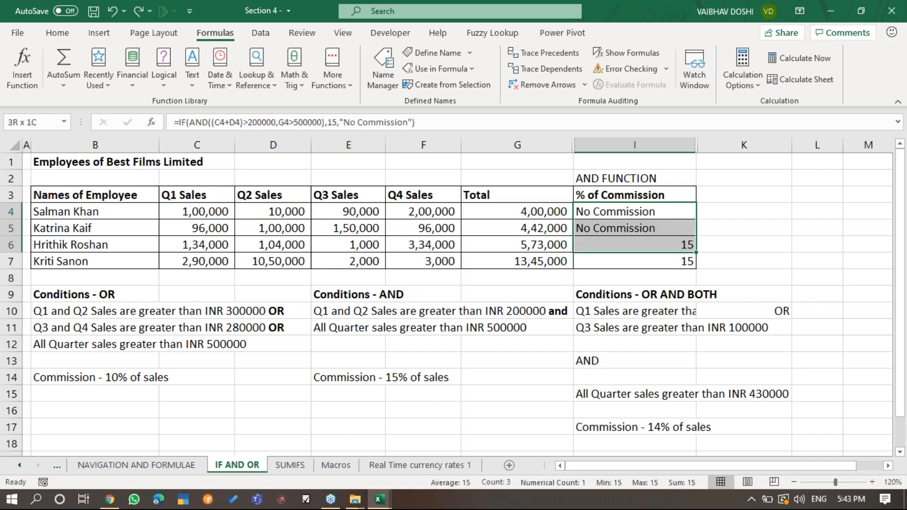
{"action": "key", "text": "shift+Up"}
{"action": "key", "text": "Delete"}
Start an AND formula in I4 with the first condition (C4+D4)>200000.
{"action": "key", "text": "Down"}
{"action": "key", "text": "Up"}
{"action": "type", "text": "=and"}
{"action": "key", "text": "Tab"}
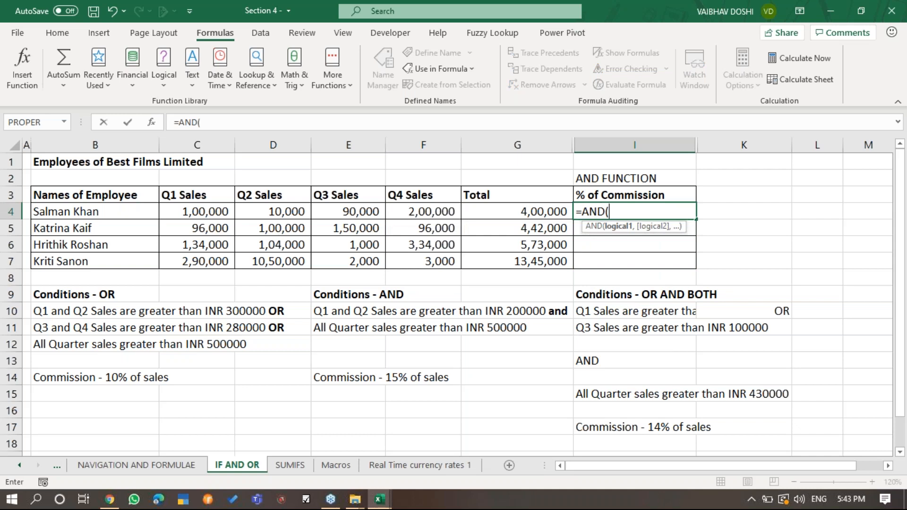
{"action": "type", "text": "("}
{"action": "left_click", "coordinate": [178, 211]}
{"action": "type", "text": "+"}
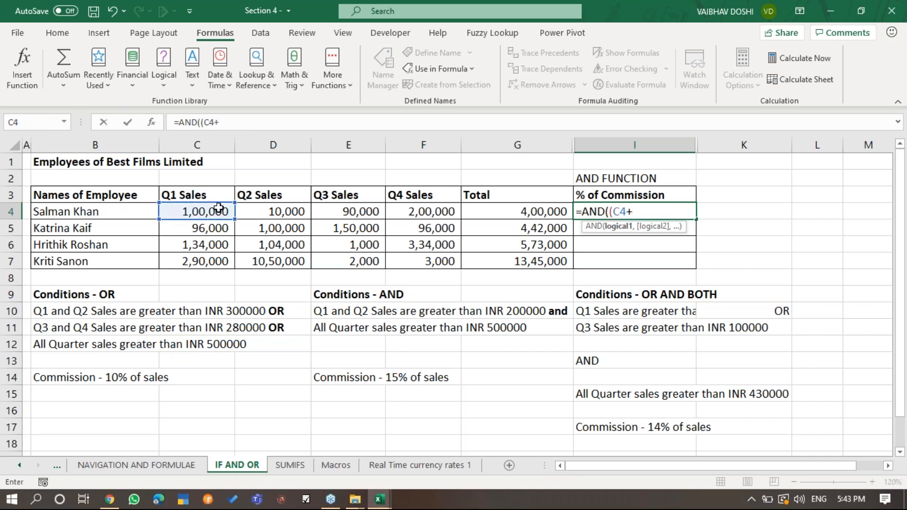
{"action": "left_click", "coordinate": [274, 209]}
{"action": "type", "text": ")"}
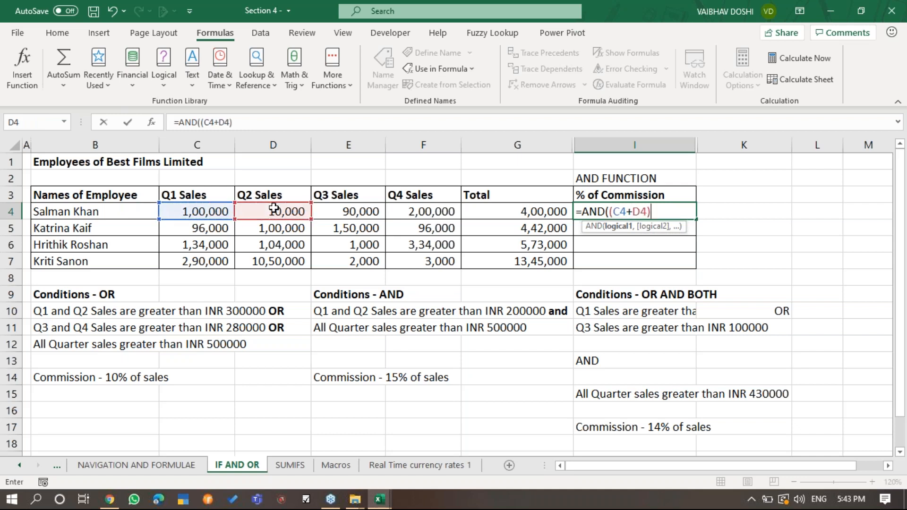
{"action": "type", "text": ">200000"}
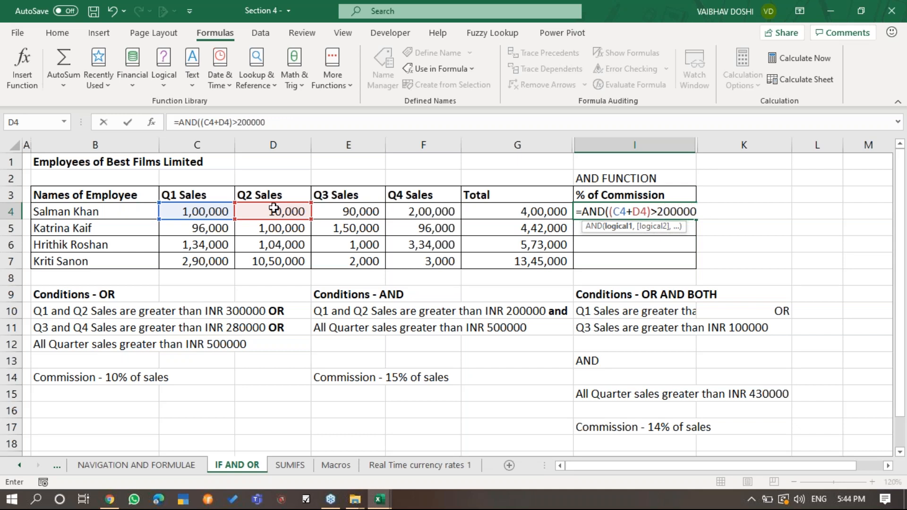
Add G4>500000 as the second AND condition and enter the formula in I4.
{"action": "type", "text": ","}
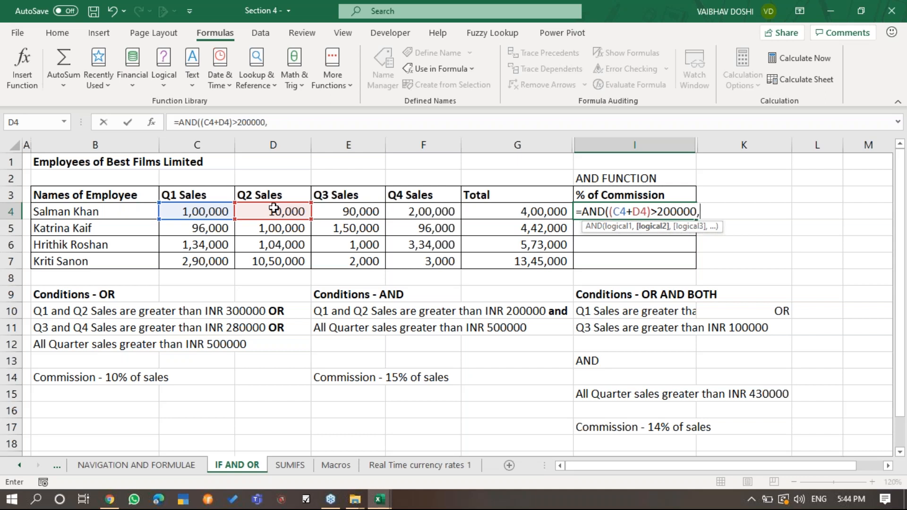
{"action": "left_click", "coordinate": [468, 210]}
{"action": "type", "text": ">500000)"}
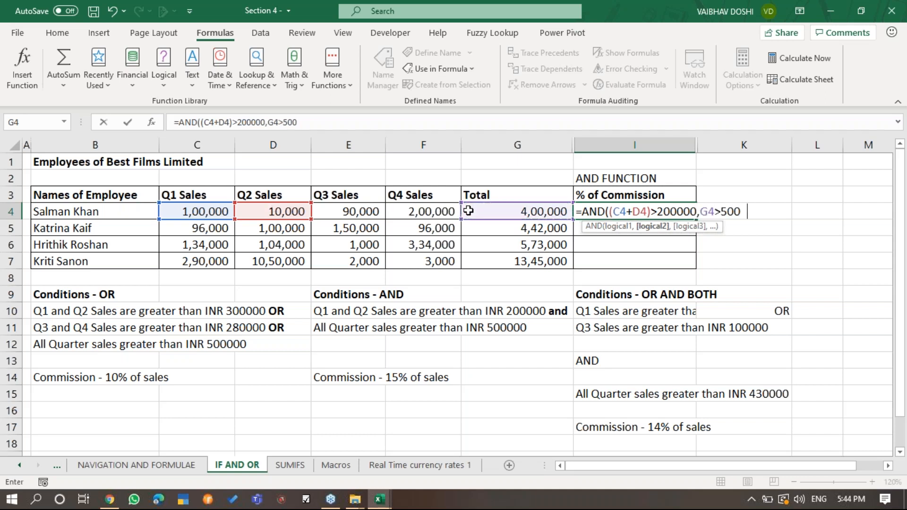
{"action": "key", "text": "Return"}
{"action": "key", "text": "Up"}
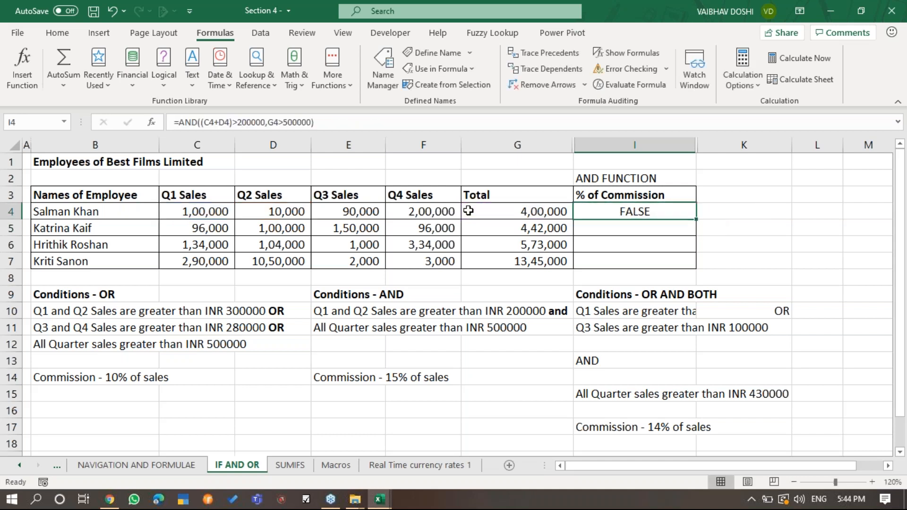
Copy the I4 AND formula down to I5:I7 for the remaining employees.
{"action": "key", "text": "ctrl+c"}
{"action": "key", "text": "shift+Down"}
{"action": "key", "text": "shift+Down"}
{"action": "key", "text": "shift+Down"}
{"action": "key", "text": "Return"}
Review the AND results for all four employees in I4:I7.
{"action": "key", "text": "shift+Up"}
{"action": "key", "text": "shift+Up"}
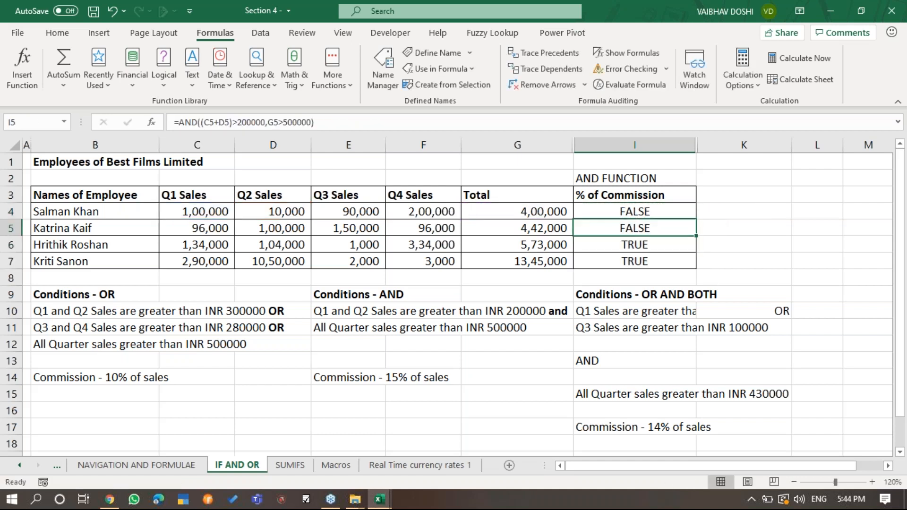
{"action": "key", "text": "Left"}
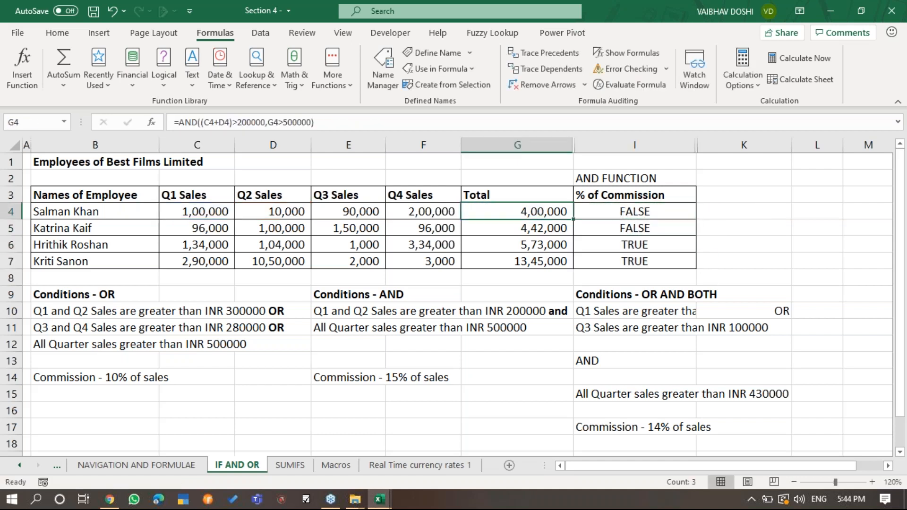
{"action": "key", "text": "Right"}
{"action": "key", "text": "Down"}
{"action": "key", "text": "Down"}
{"action": "key", "text": "Down"}
{"action": "key", "text": "Up"}
{"action": "key", "text": "Down"}
{"action": "key", "text": "Down"}
{"action": "key", "text": "Up"}
{"action": "key", "text": "Up"}
{"action": "key", "text": "Up"}
{"action": "key", "text": "Up"}
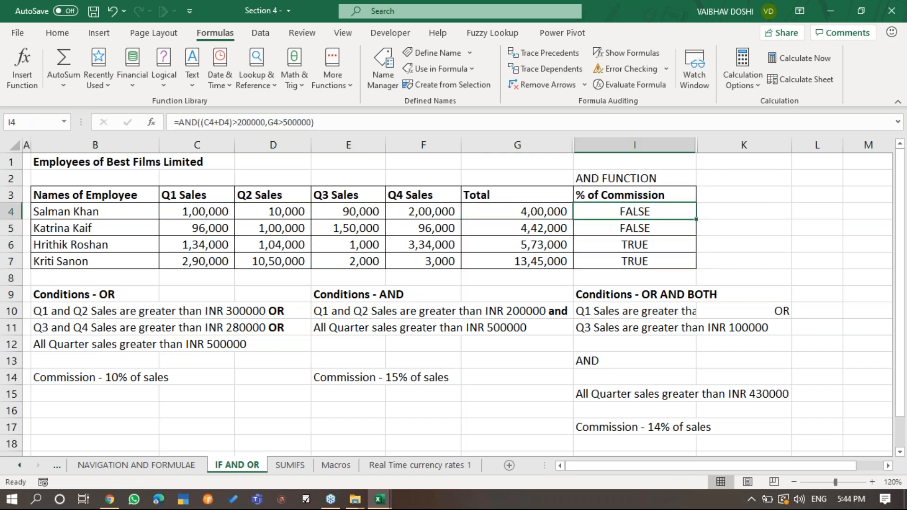
Insert IF( before AND in the I4 formula so the AND test becomes the IF's logical test.
{"action": "key", "text": "F2"}
{"action": "key", "text": "ctrl+Left"}
{"action": "key", "text": "ctrl+Left"}
{"action": "key", "text": "ctrl+Left"}
{"action": "key", "text": "ctrl+Left"}
{"action": "key", "text": "ctrl+Left"}
{"action": "key", "text": "ctrl+Left"}
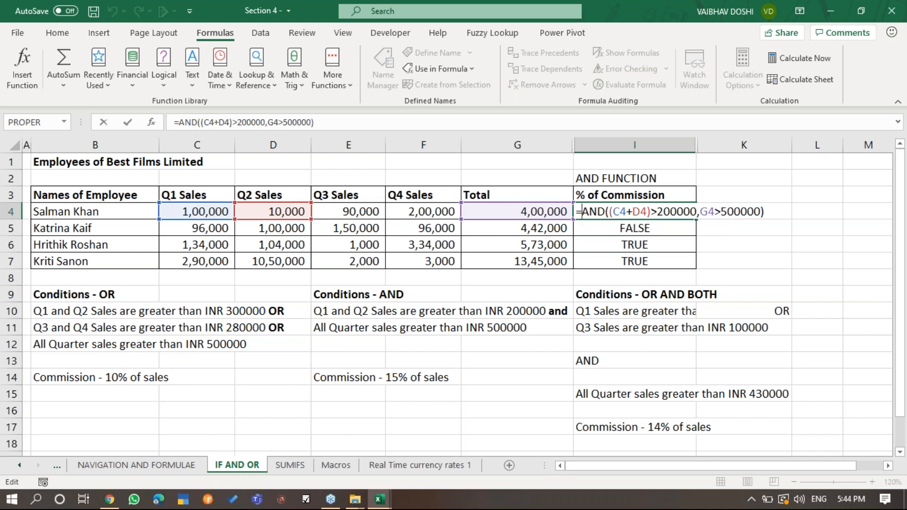
{"action": "type", "text": "IF("}
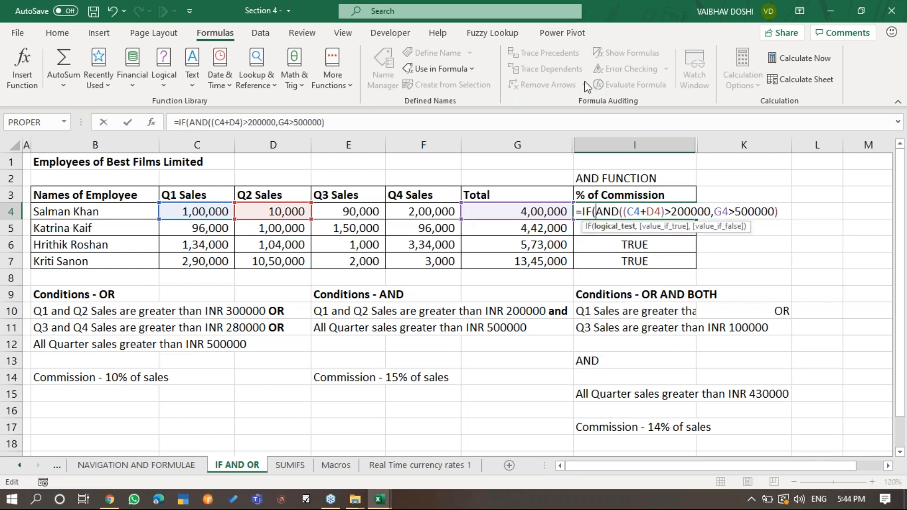
Complete the IF formula in I4 with 15 as the value if true and "NO COMMISSION" as the value if false.
{"action": "key", "text": "End"}
{"action": "type", "text": ","}
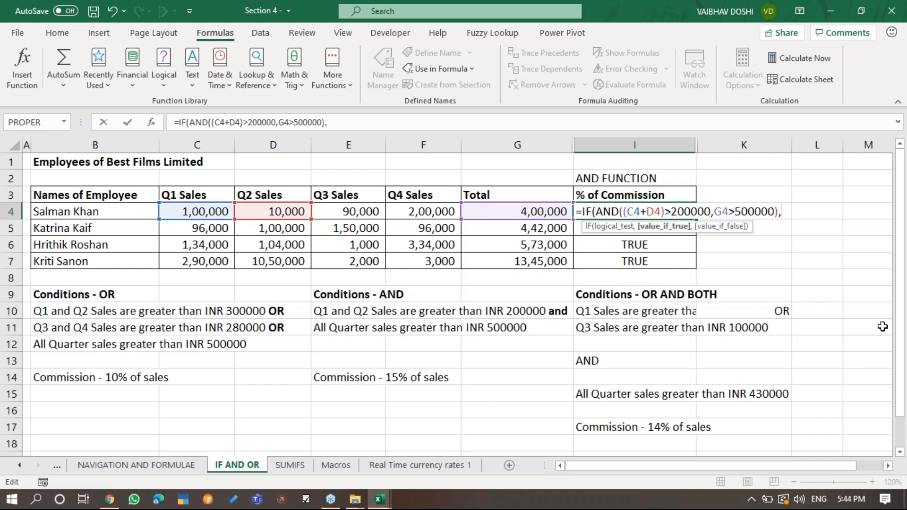
{"action": "type", "text": "15,\"NO "}
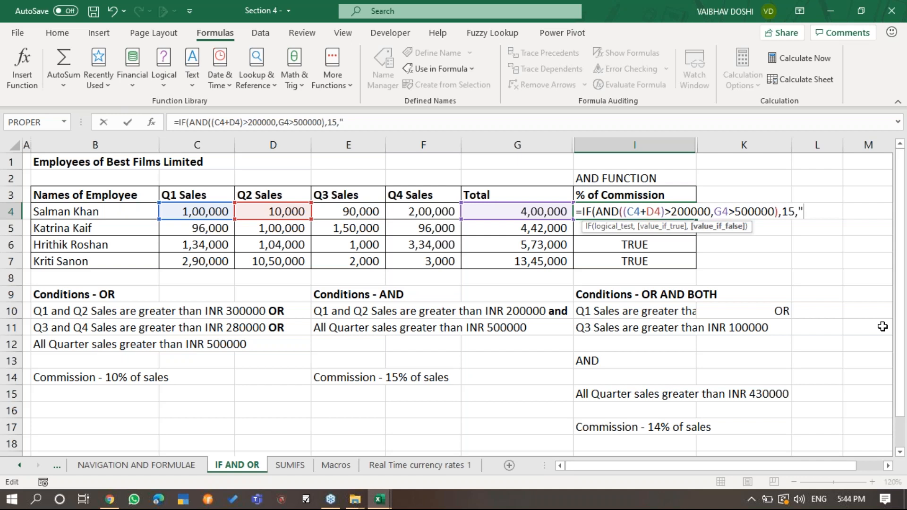
{"action": "type", "text": "COMMI"}
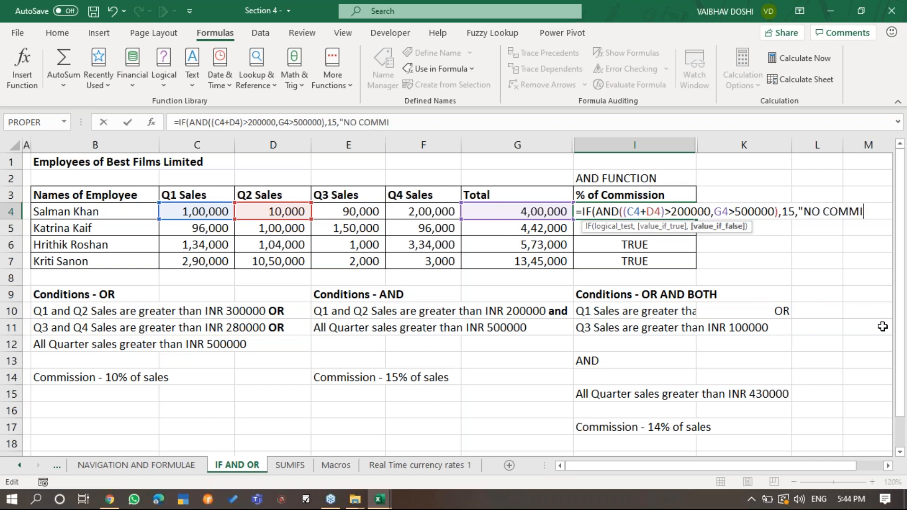
{"action": "type", "text": "SSION\")"}
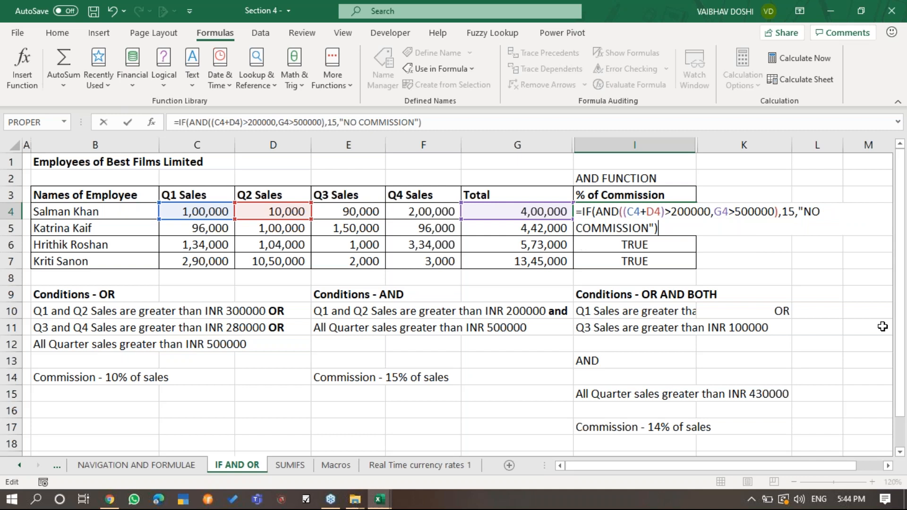
{"action": "key", "text": "ctrl+Return"}
Copy the I4 IF-AND formula down to I5:I7 for the remaining employees and check the copied results.
{"action": "key", "text": "ctrl+c"}
{"action": "key", "text": "shift+Down"}
{"action": "key", "text": "shift+Down"}
{"action": "key", "text": "shift+Down"}
{"action": "key", "text": "Return"}
{"action": "key", "text": "Down"}
{"action": "key", "text": "Down"}
{"action": "key", "text": "Up"}
{"action": "key", "text": "Up"}
{"action": "key", "text": "Up"}
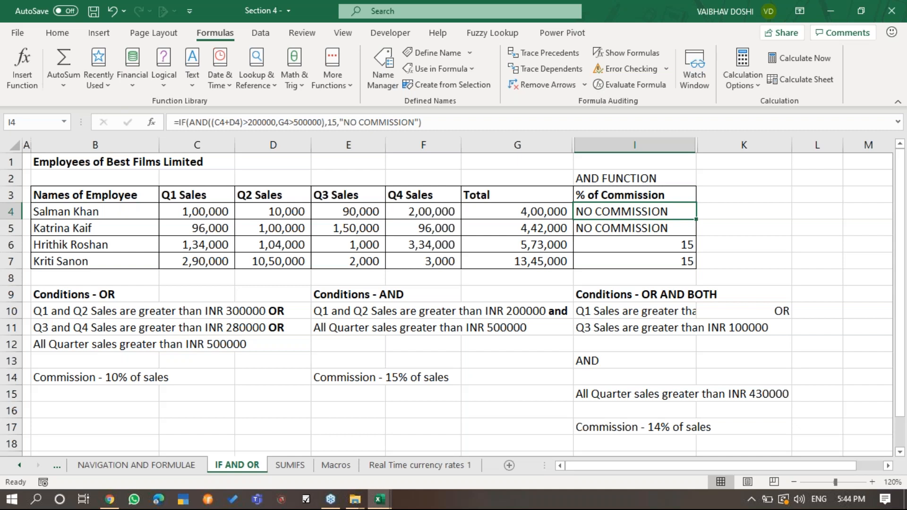
Auto-fit column G, unhide column J, and set column I's width to 21.71.
{"action": "double_click", "coordinate": [695, 147]}
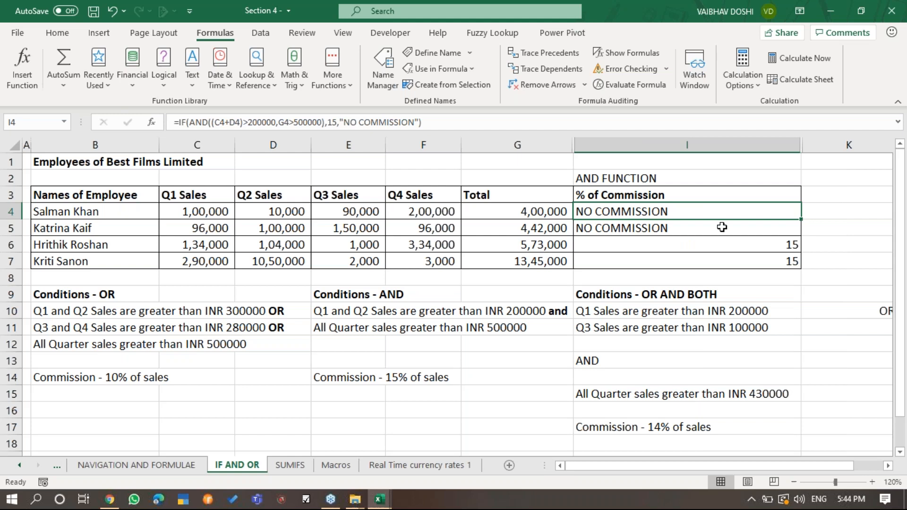
{"action": "double_click", "coordinate": [573, 147]}
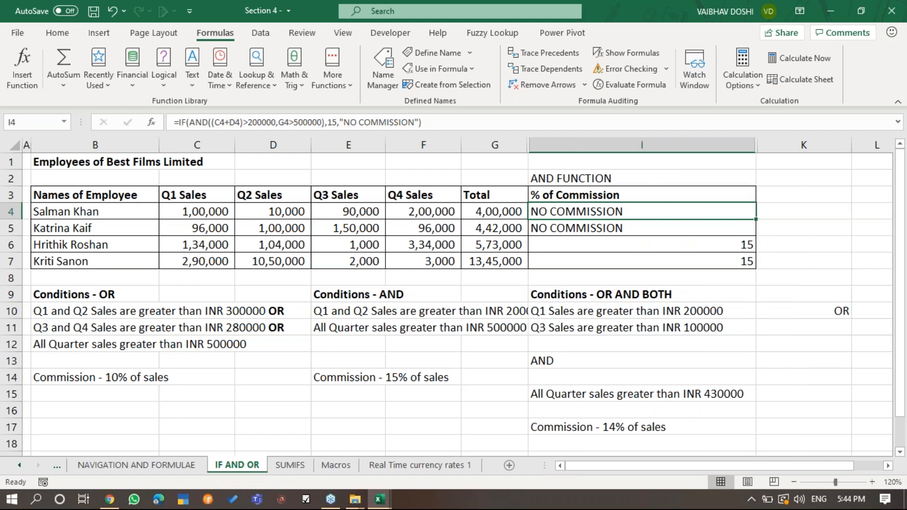
{"action": "double_click", "coordinate": [757, 147]}
{"action": "left_click", "coordinate": [754, 147]}
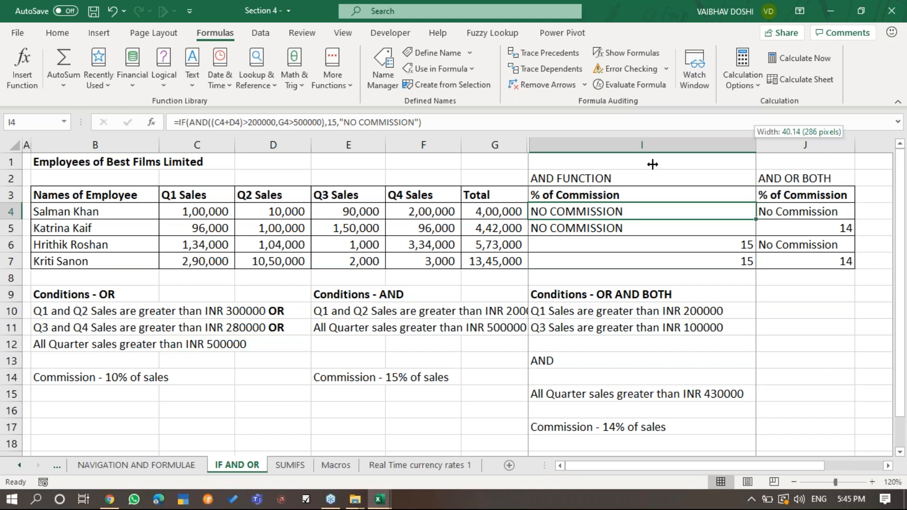
{"action": "left_click_drag", "start_coordinate": [653, 164], "coordinate": [653, 163]}
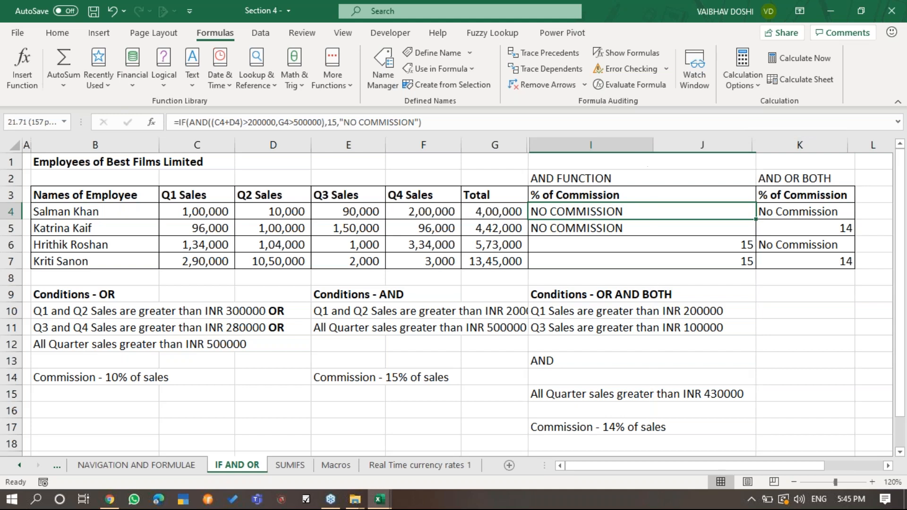
Read through the "Conditions - OR AND BOTH" block in column I below the table.
{"action": "left_click", "coordinate": [630, 310]}
{"action": "key", "text": "Down"}
{"action": "key", "text": "Down"}
{"action": "key", "text": "Down"}
{"action": "key", "text": "Down"}
{"action": "key", "text": "Down"}
{"action": "key", "text": "Down"}
{"action": "key", "text": "Down"}
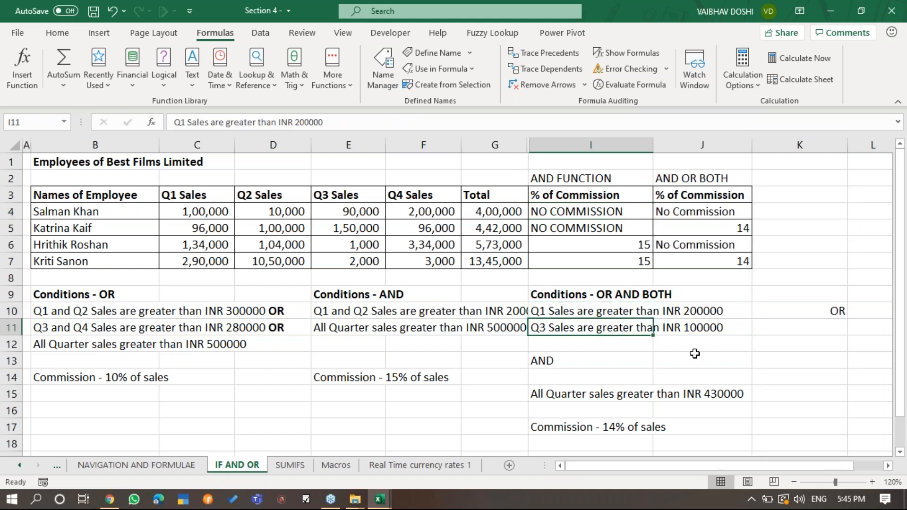
{"action": "key", "text": "Up"}
{"action": "key", "text": "Up"}
{"action": "key", "text": "Up"}
{"action": "key", "text": "Up"}
{"action": "key", "text": "Up"}
{"action": "key", "text": "Up"}
{"action": "key", "text": "Up"}
{"action": "key", "text": "Up"}
{"action": "key", "text": "Up"}
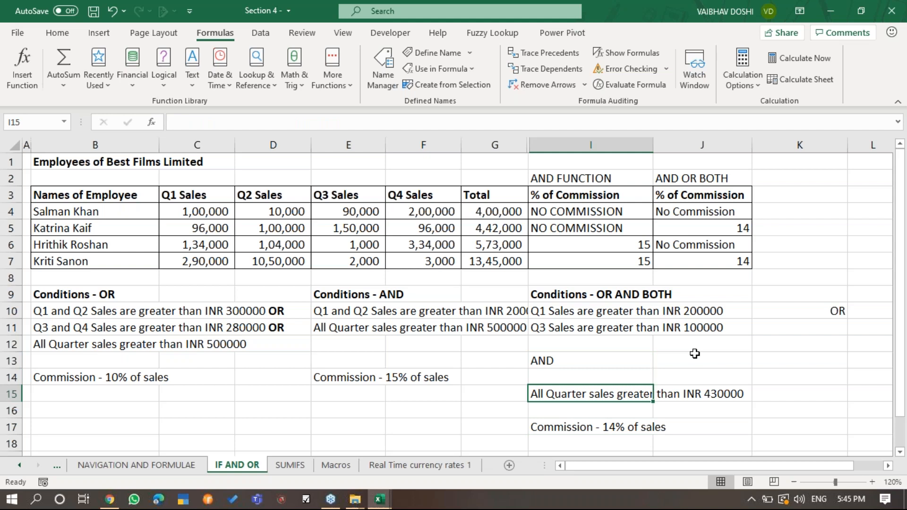
Examine the existing formula and its cell references in J4 under AND OR BOTH.
{"action": "left_click", "coordinate": [727, 196]}
{"action": "left_click", "coordinate": [727, 213]}
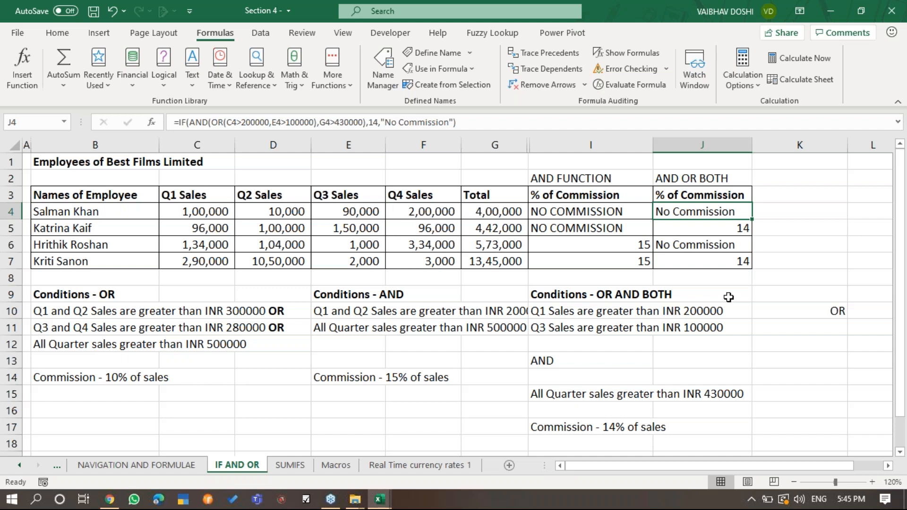
{"action": "key", "text": "F2"}
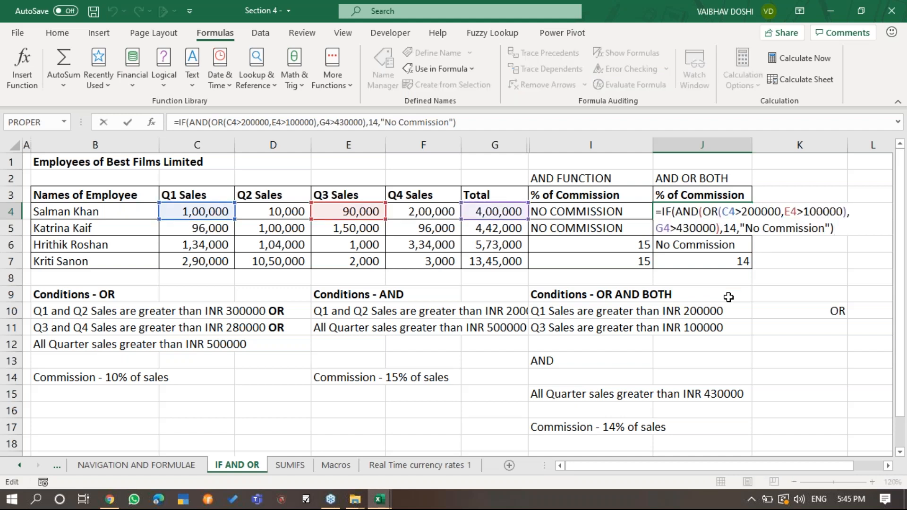
Review each OR AND BOTH condition and the commission rate in I10:I17, narrowing column K to bring the OR label closer.
{"action": "left_click", "coordinate": [540, 311]}
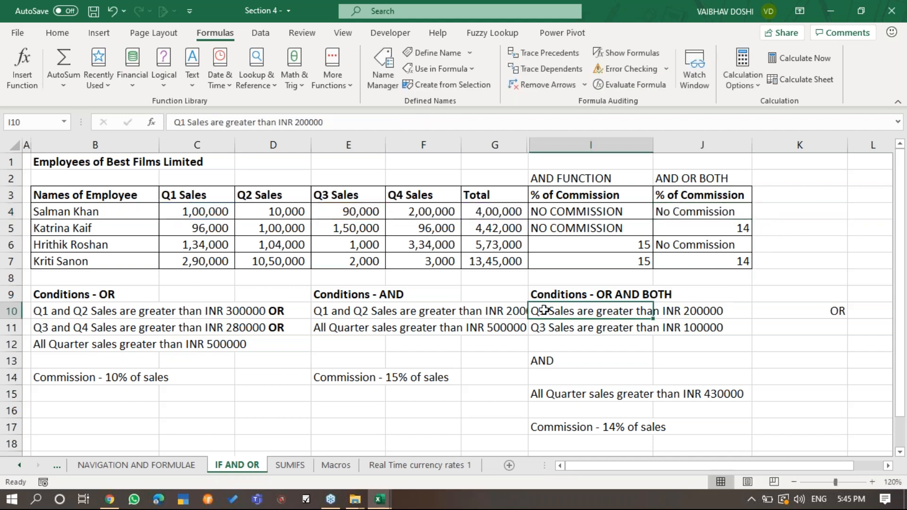
{"action": "left_click", "coordinate": [593, 332]}
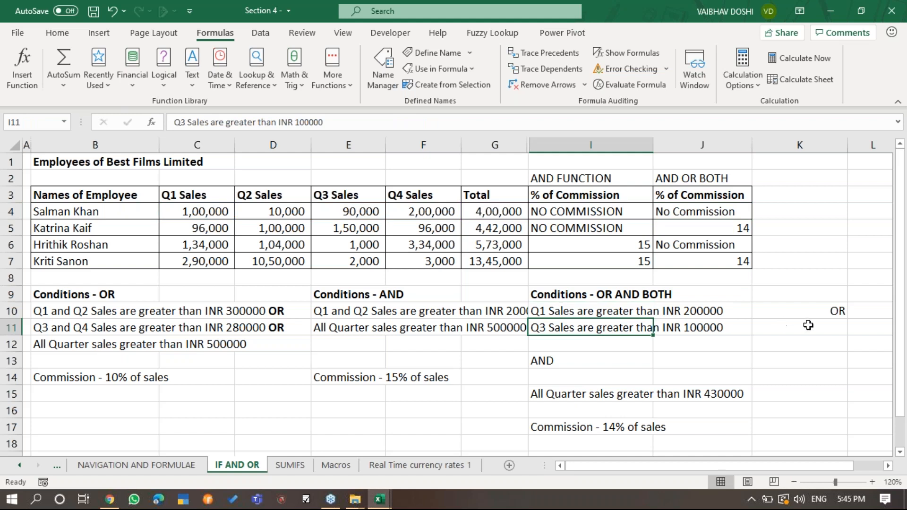
{"action": "left_click_drag", "start_coordinate": [843, 146], "coordinate": [786, 146]}
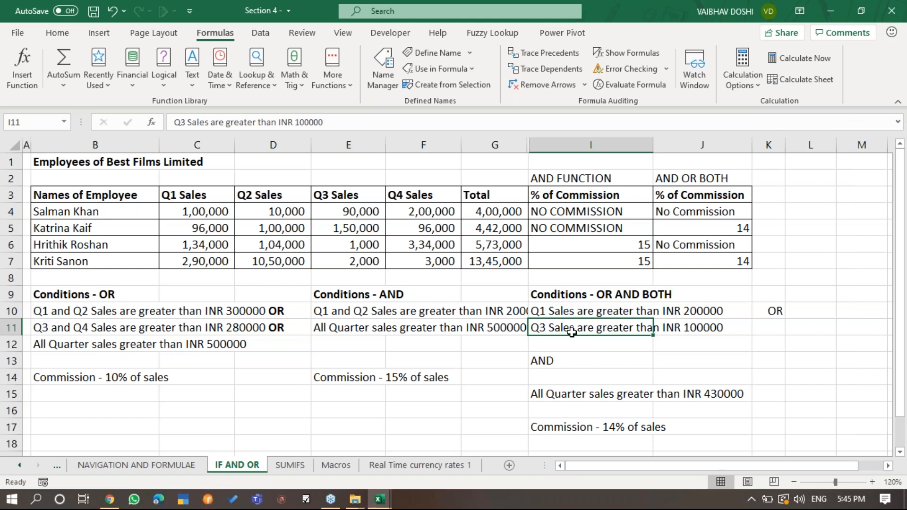
{"action": "left_click", "coordinate": [571, 359]}
{"action": "left_click", "coordinate": [585, 398]}
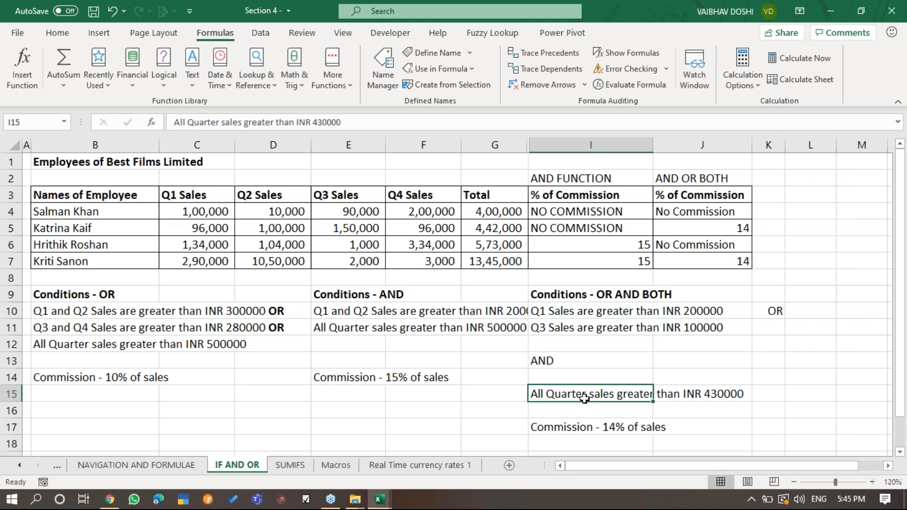
{"action": "left_click", "coordinate": [564, 436]}
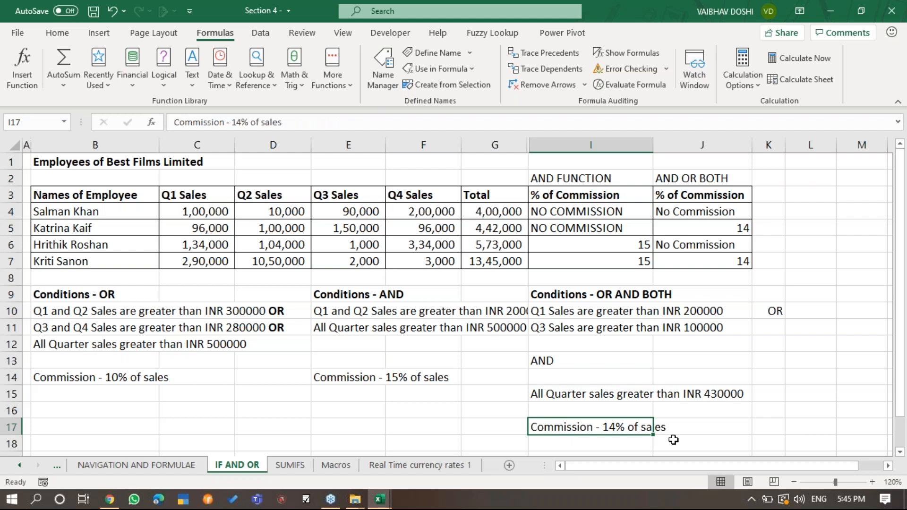
Recheck the combined formula in J4, and clear the commission formulas from J4:J7.
{"action": "left_click", "coordinate": [721, 219]}
{"action": "double_click", "coordinate": [722, 218]}
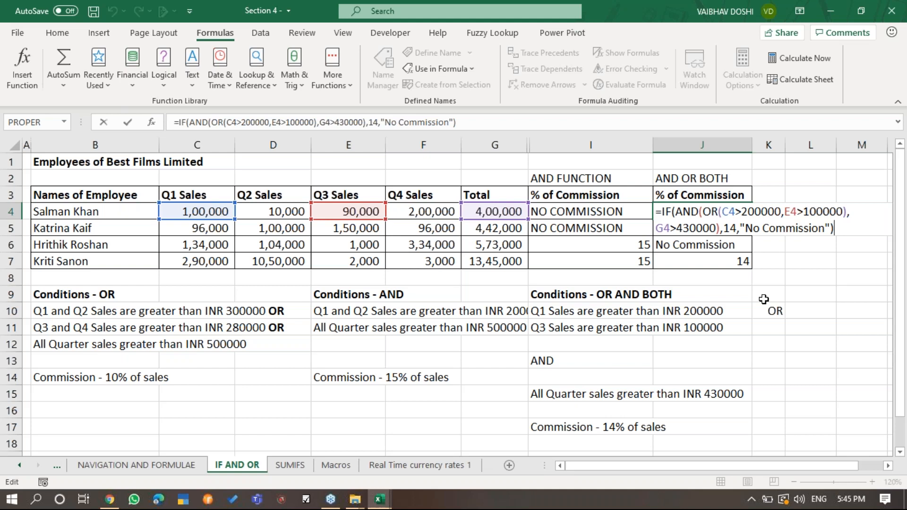
{"action": "key", "text": "ctrl+Return"}
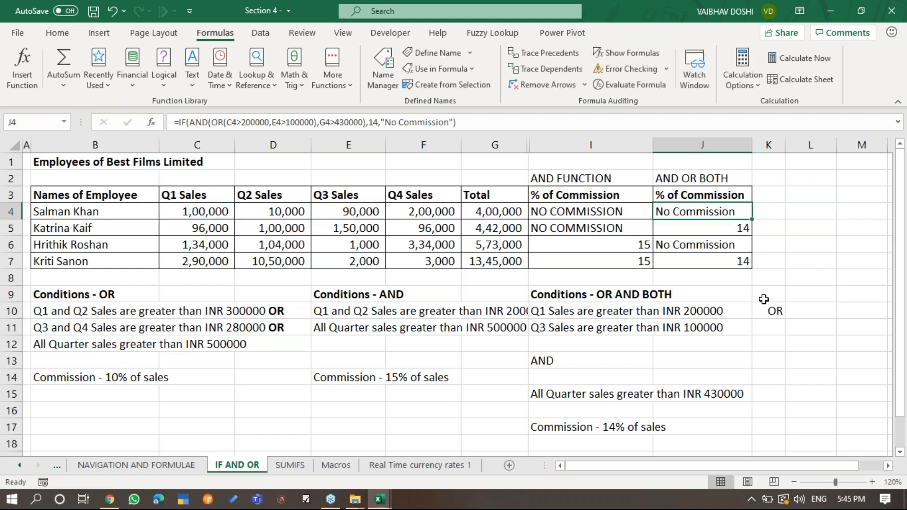
{"action": "key", "text": "shift+Down"}
{"action": "key", "text": "shift+Down"}
{"action": "key", "text": "shift+Down"}
{"action": "key", "text": "Delete"}
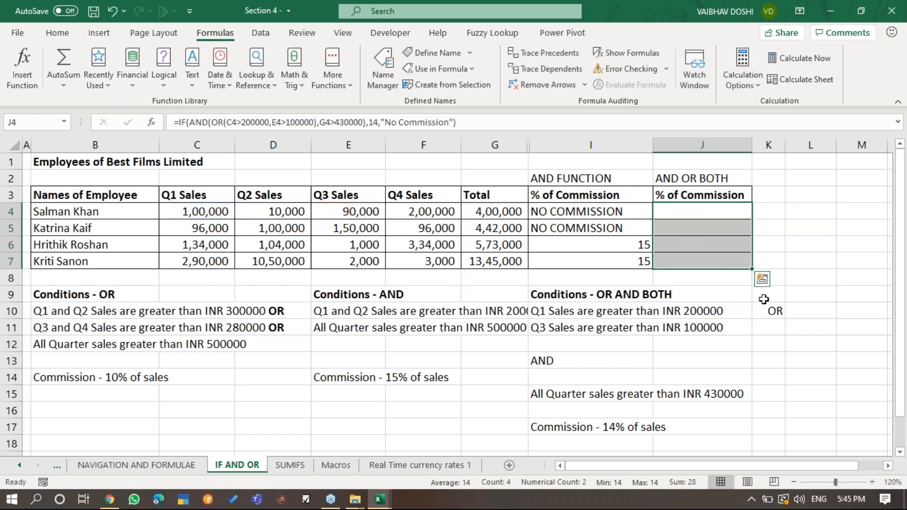
Enter the formula =OR(C4>200000,E4>100000) in J4 to test the Q1 and Q3 sales conditions.
{"action": "key", "text": "shift+Up"}
{"action": "key", "text": "shift+Up"}
{"action": "key", "text": "shift+Up"}
{"action": "type", "text": "="}
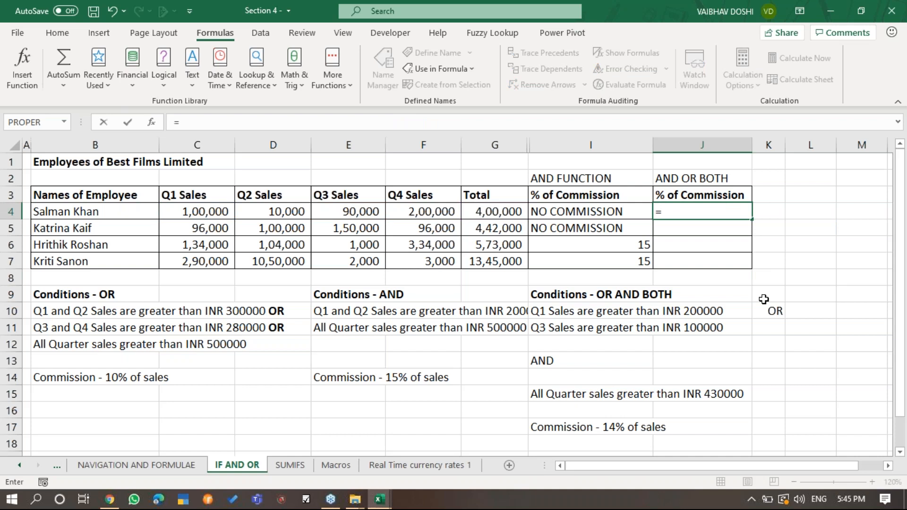
{"action": "type", "text": "OR("}
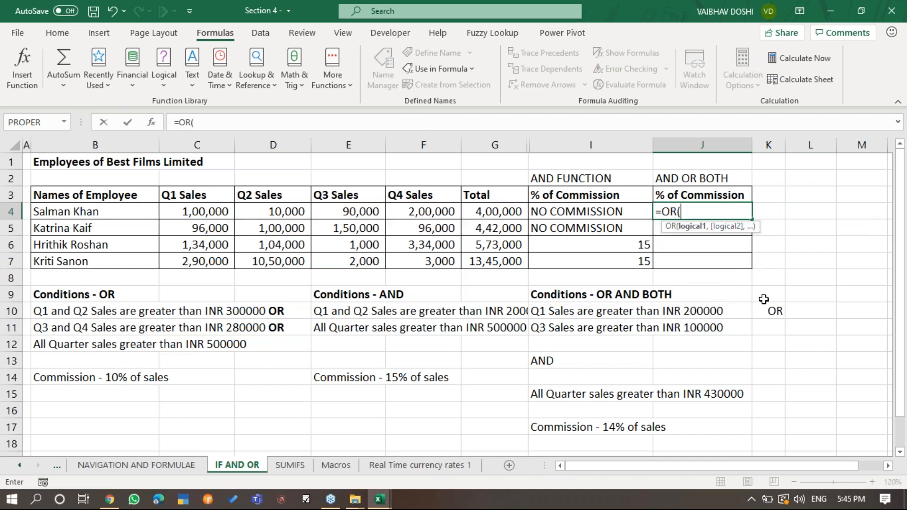
{"action": "left_click", "coordinate": [205, 210]}
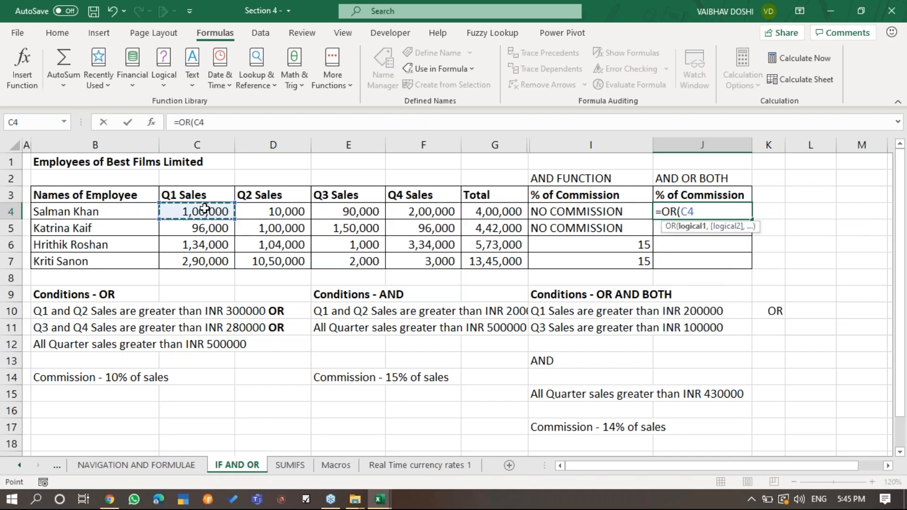
{"action": "type", "text": ">200000"}
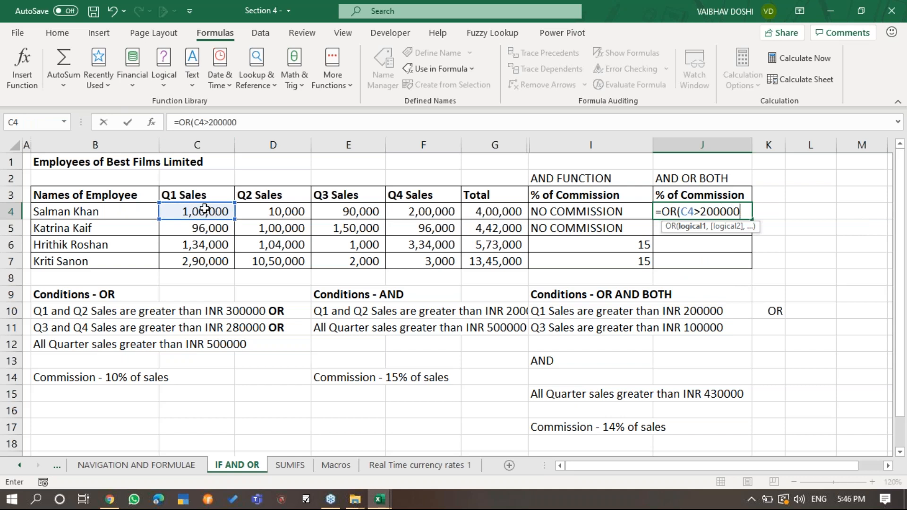
{"action": "type", "text": ","}
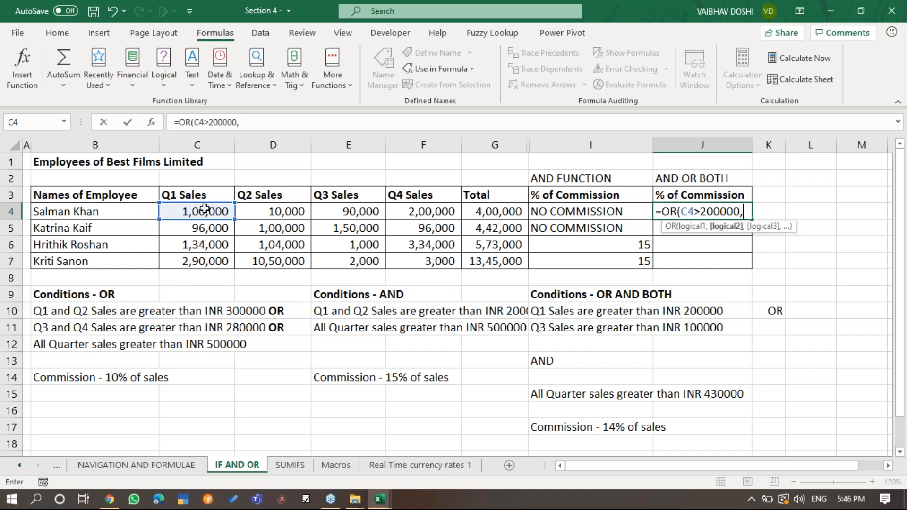
{"action": "left_click", "coordinate": [319, 211]}
{"action": "type", "text": ">100000"}
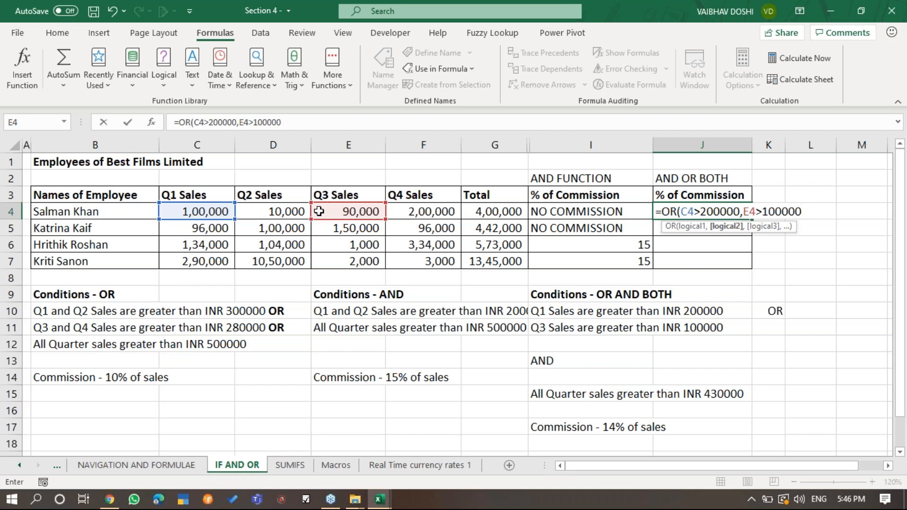
{"action": "type", "text": ")"}
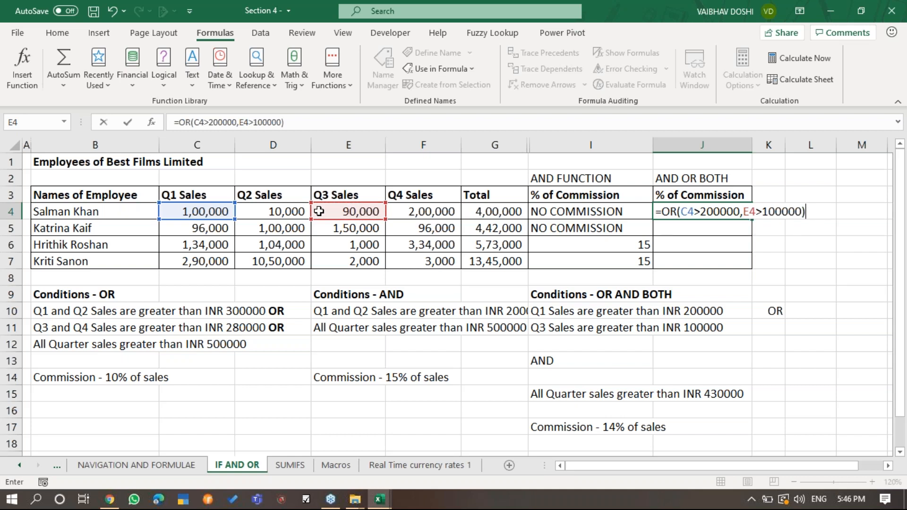
{"action": "key", "text": "ctrl+Return"}
Extend the J4 formula to =AND(OR(C4>200000,E4>100000),G4>430000) so the total sales condition is also tested.
{"action": "key", "text": "F2"}
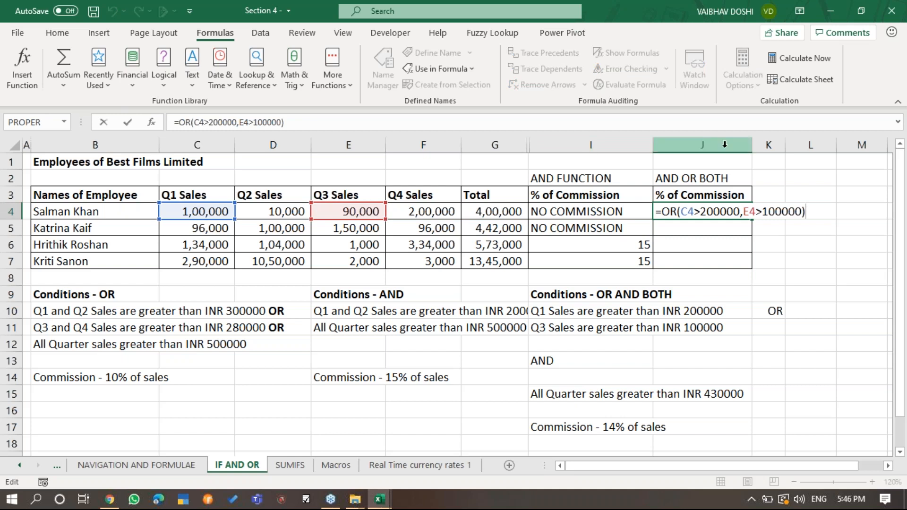
{"action": "key", "text": "ctrl+Return"}
{"action": "double_click", "coordinate": [664, 208]}
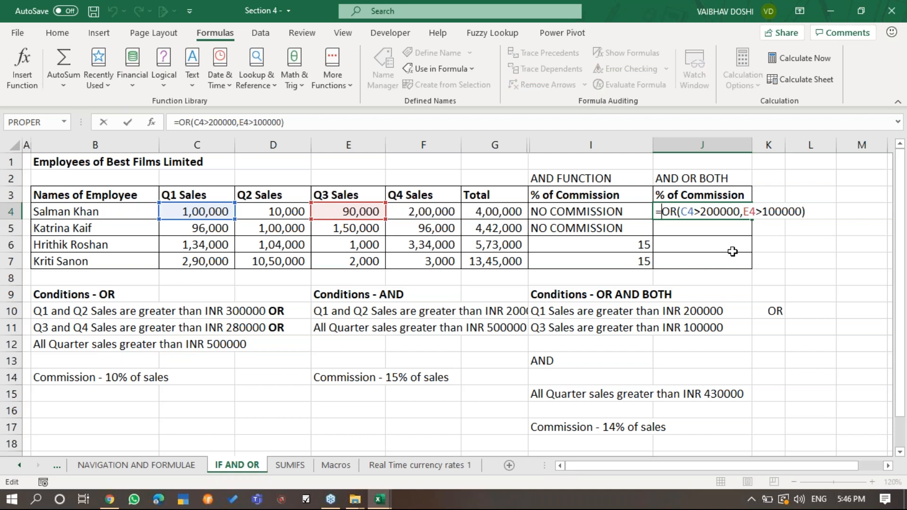
{"action": "type", "text": "AND("}
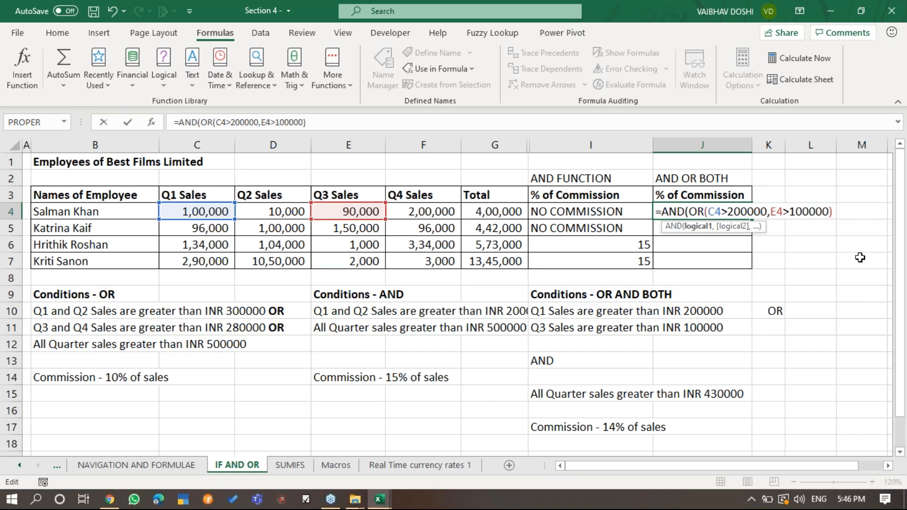
{"action": "type", "text": ","}
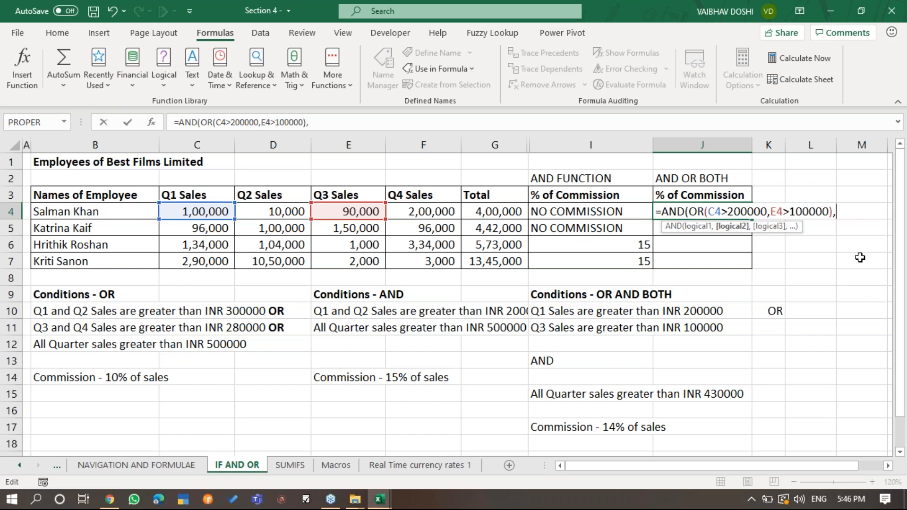
{"action": "left_click", "coordinate": [502, 211]}
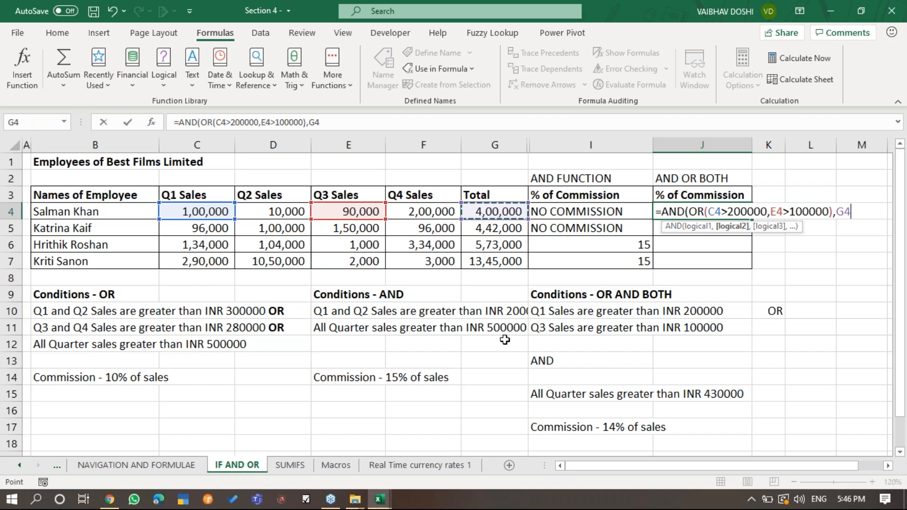
{"action": "type", "text": ">430000"}
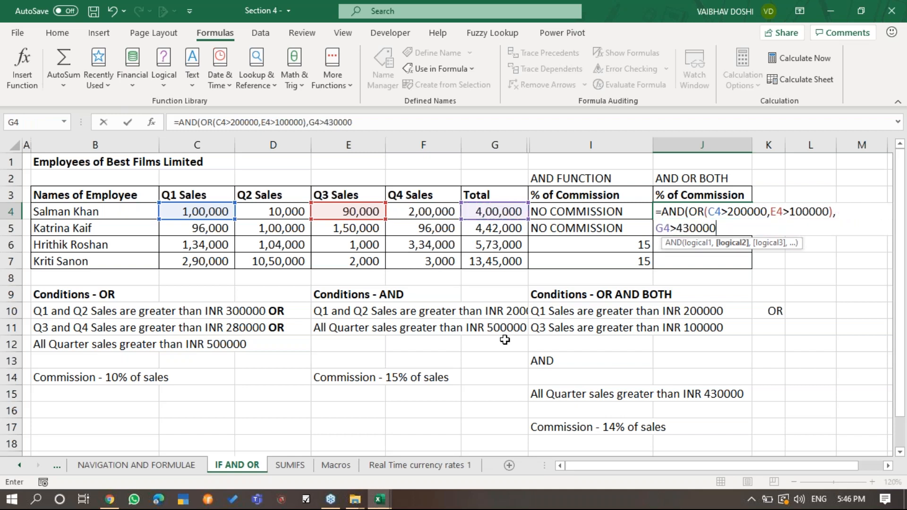
{"action": "type", "text": ")"}
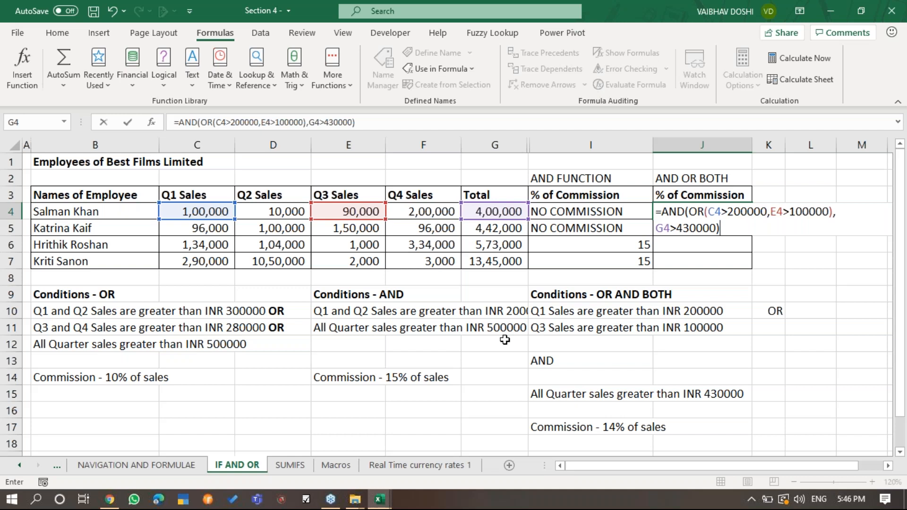
{"action": "key", "text": "Return"}
Copy the combined AND and OR test from J4 down through J7.
{"action": "key", "text": "Up"}
{"action": "key", "text": "ctrl+c"}
{"action": "key", "text": "shift+Down"}
{"action": "key", "text": "shift+Down"}
{"action": "key", "text": "shift+Down"}
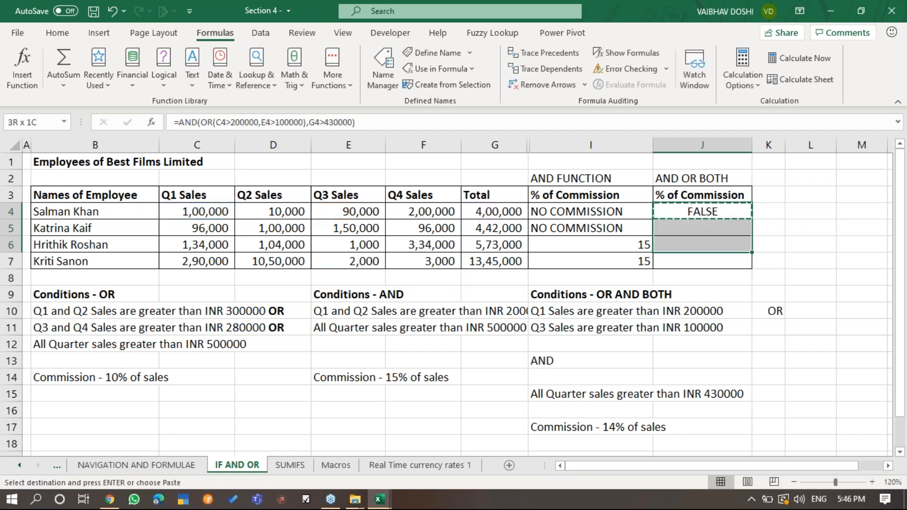
{"action": "key", "text": "Return"}
Review the combined test and its result for each employee in J4:J7.
{"action": "key", "text": "Down"}
{"action": "key", "text": "Down"}
{"action": "key", "text": "Down"}
{"action": "key", "text": "Up"}
{"action": "key", "text": "Up"}
{"action": "key", "text": "Up"}
{"action": "key", "text": "Down"}
{"action": "key", "text": "Down"}
{"action": "key", "text": "Down"}
{"action": "key", "text": "Up"}
{"action": "key", "text": "Up"}
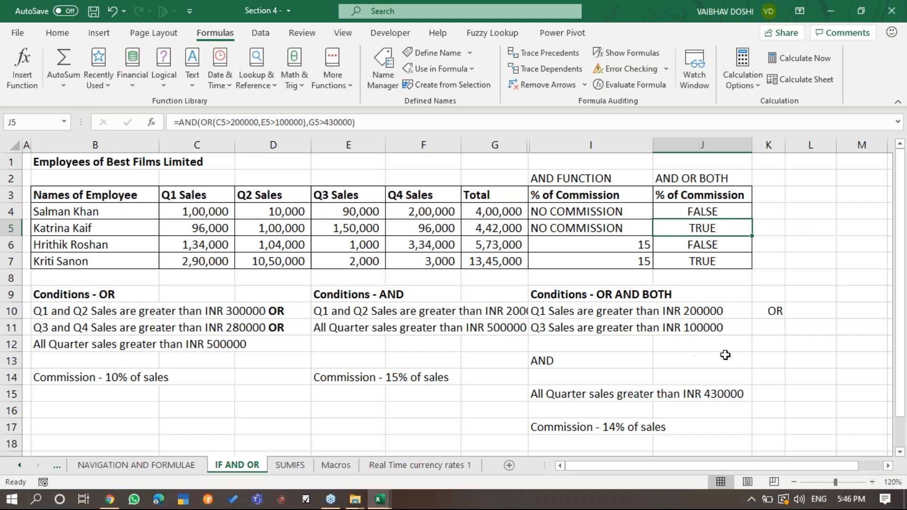
{"action": "left_click", "coordinate": [684, 257]}
Wrap the J4 test in an IF that returns 14 when true and "NO COMMISSION" when false.
{"action": "left_click", "coordinate": [678, 208]}
{"action": "double_click", "coordinate": [677, 208]}
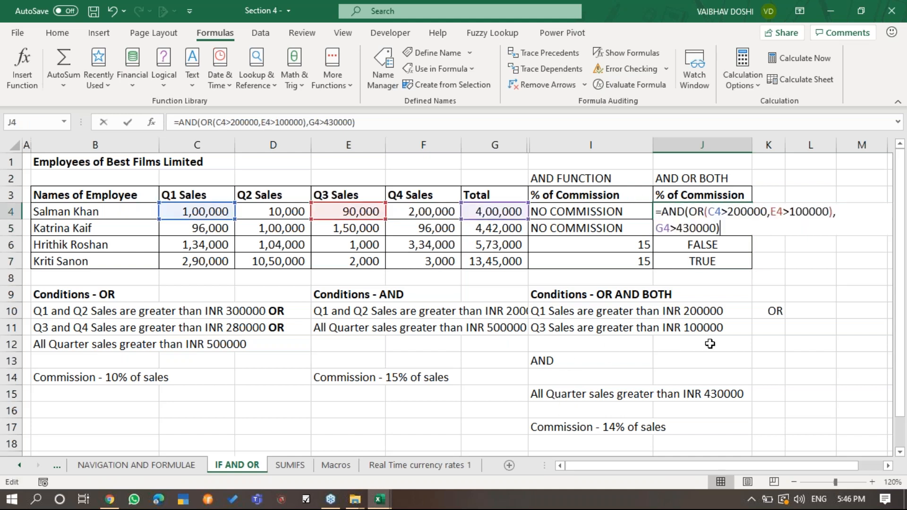
{"action": "left_click", "coordinate": [663, 210]}
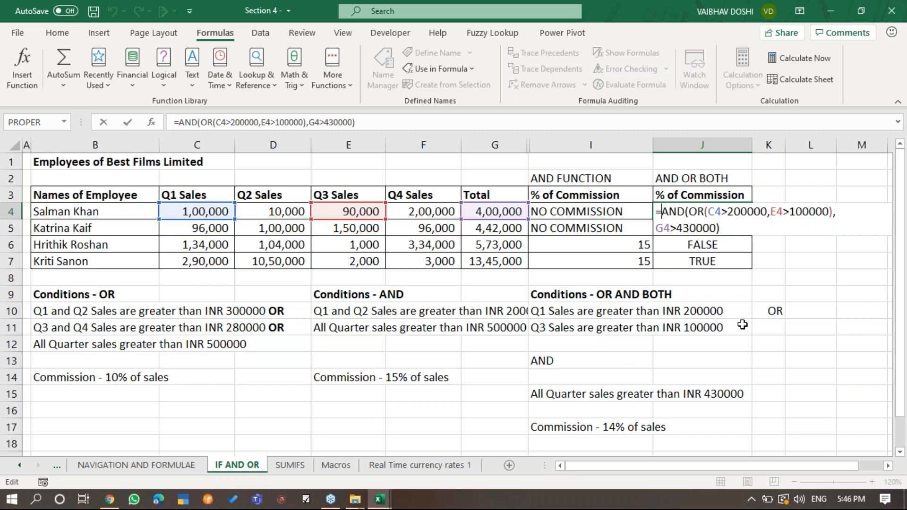
{"action": "type", "text": "IF("}
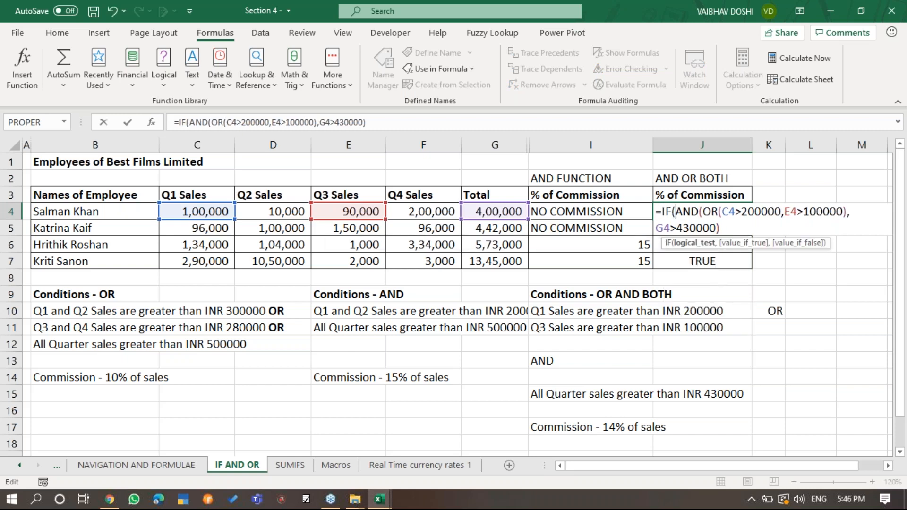
{"action": "left_click", "coordinate": [728, 228]}
{"action": "type", "text": ","}
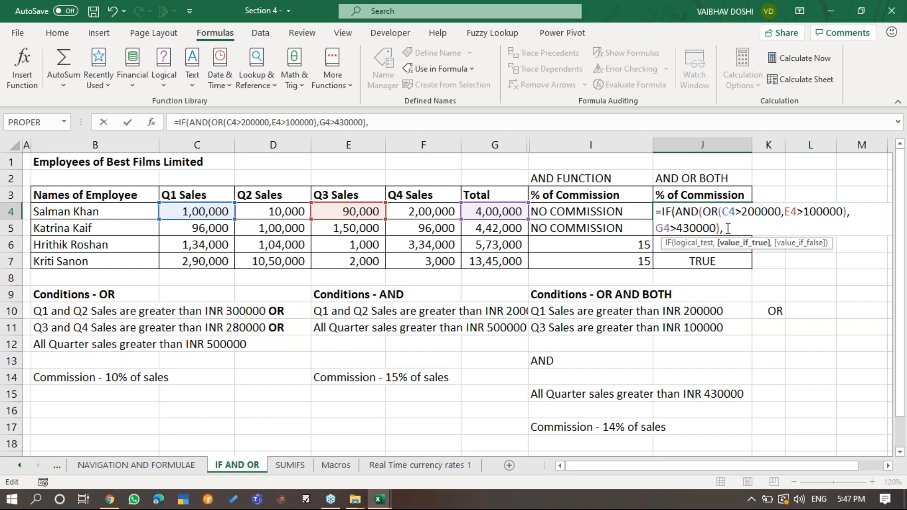
{"action": "type", "text": "14,\"NO C"}
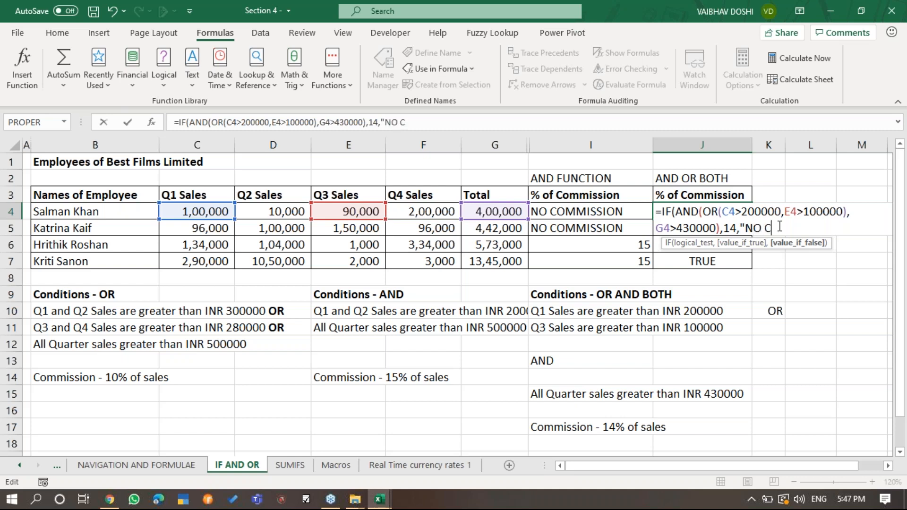
{"action": "type", "text": "OMMISSION\")"}
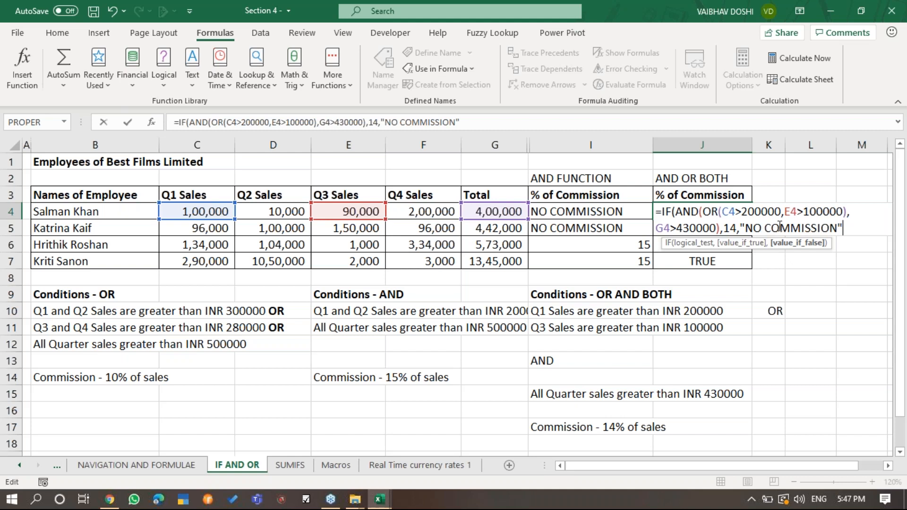
{"action": "key", "text": "Return"}
Copy the completed IF commission formula from J4 to J5:J7.
{"action": "key", "text": "Up"}
{"action": "key", "text": "ctrl+c"}
{"action": "key", "text": "Down"}
{"action": "key", "text": "shift+Down"}
{"action": "key", "text": "Return"}
{"action": "key", "text": "Down"}
{"action": "key", "text": "ctrl+c"}
{"action": "key", "text": "Down"}
{"action": "key", "text": "Return"}
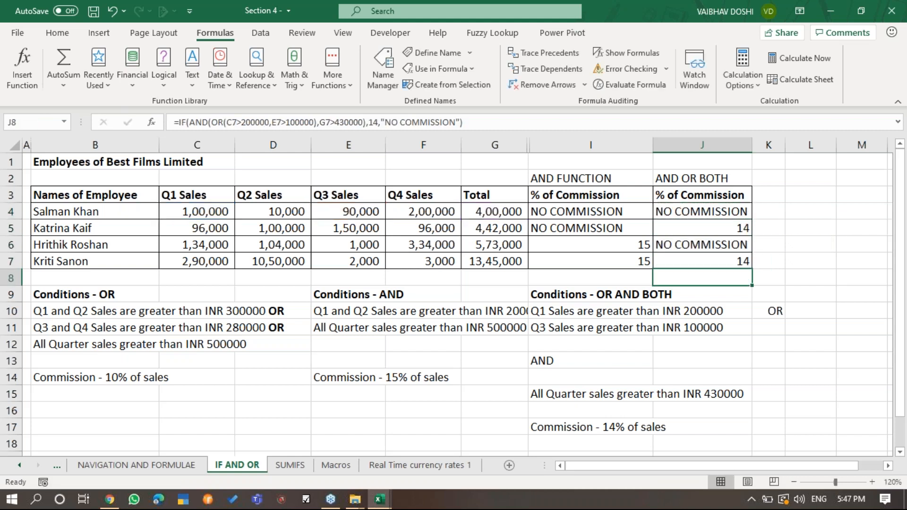
Unhide column H with the OR function commissions, and make the OR label in K10 bold.
{"action": "key", "text": "Up"}
{"action": "key", "text": "Up"}
{"action": "key", "text": "Up"}
{"action": "key", "text": "Up"}
{"action": "left_click", "coordinate": [763, 242]}
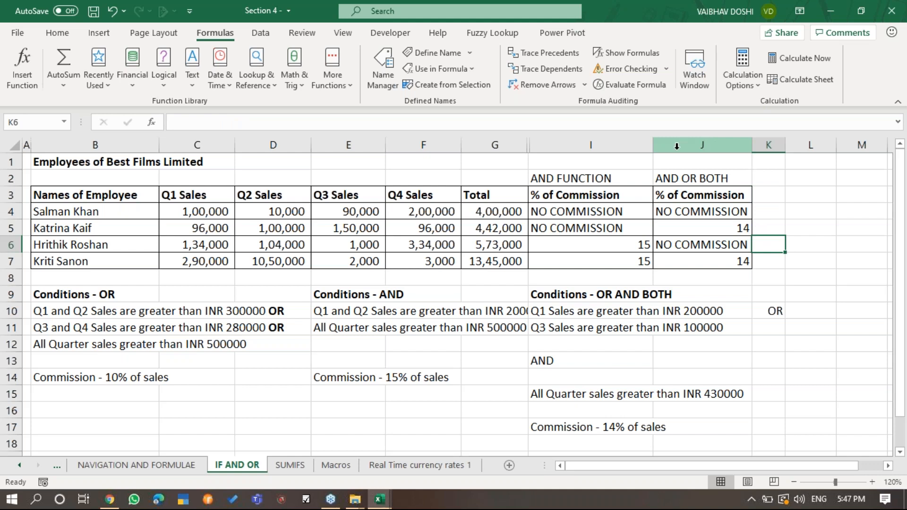
{"action": "double_click", "coordinate": [529, 145]}
{"action": "left_click", "coordinate": [677, 326]}
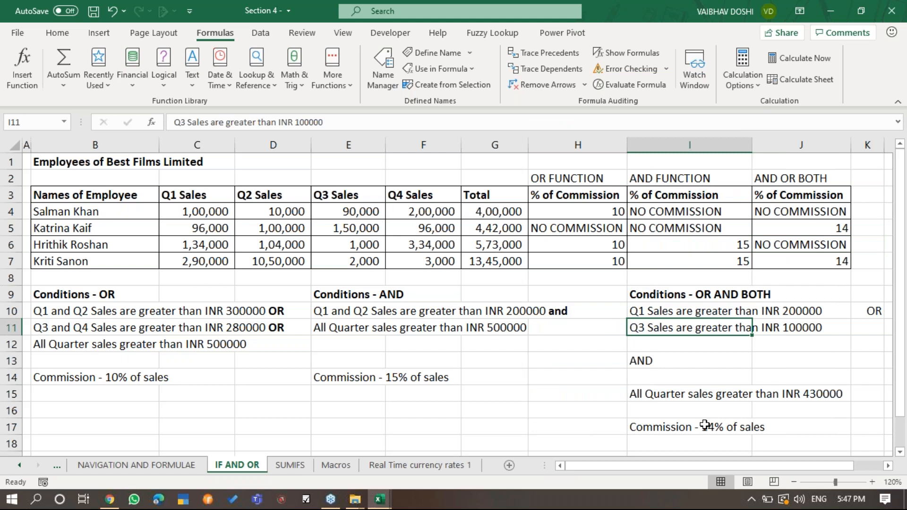
{"action": "left_click", "coordinate": [874, 307]}
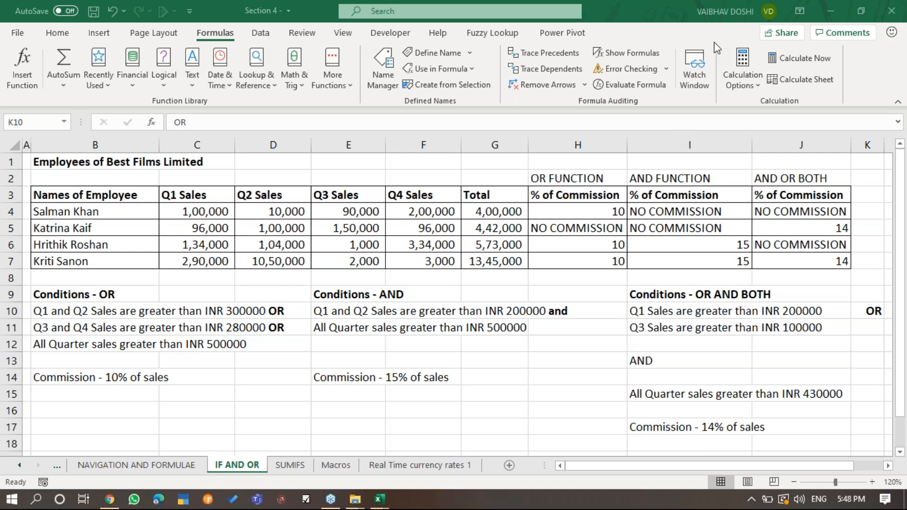
Open the OR function commission formula in H4 to examine its conditions and cell references.
{"action": "double_click", "coordinate": [614, 211]}
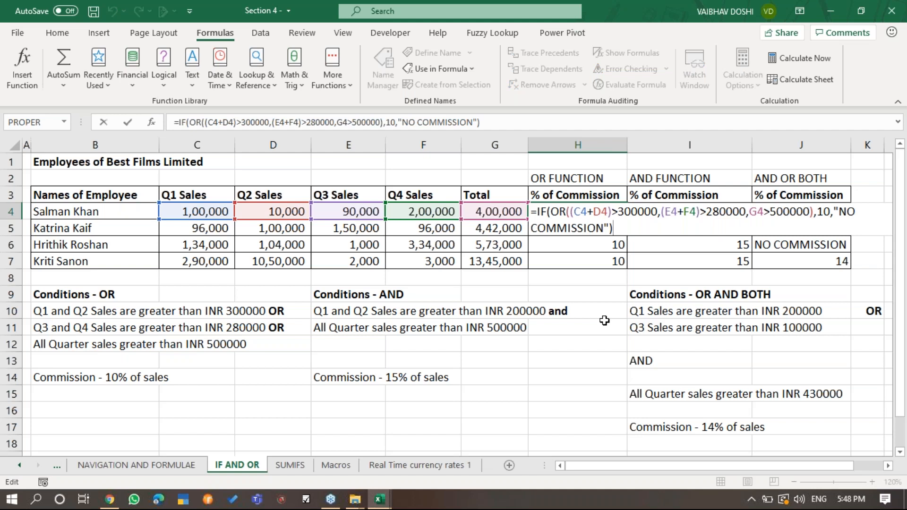
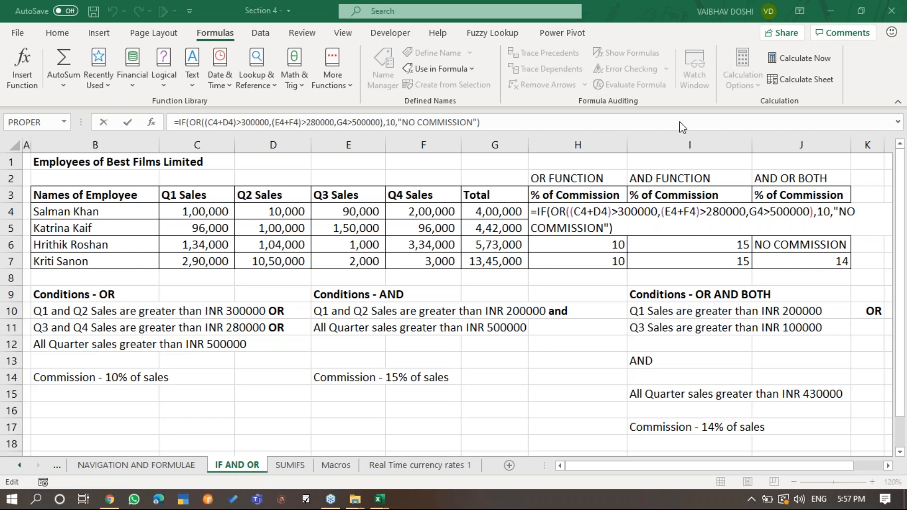
Commit the OR-based commission formula in H4 and switch to the SUMIFS sheet.
{"action": "left_click", "coordinate": [654, 93]}
{"action": "key", "text": "ctrl+Return"}
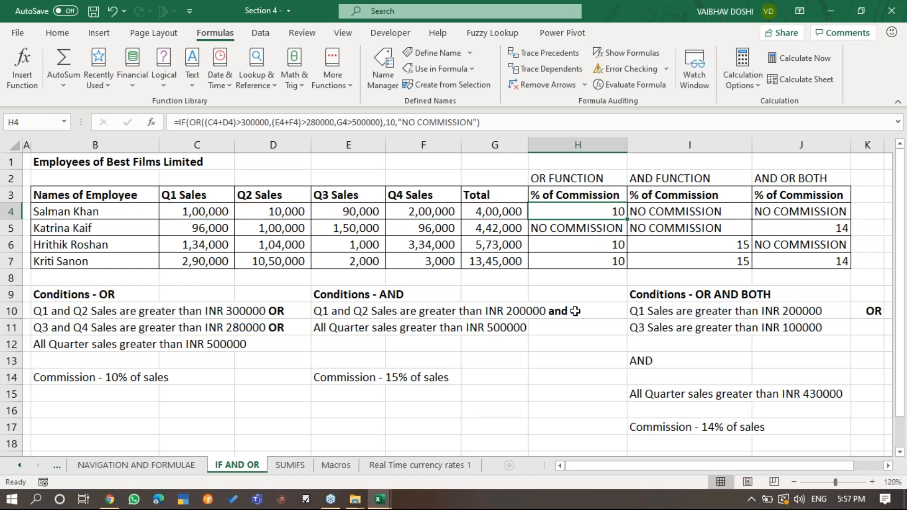
{"action": "key", "text": "ctrl+Page_Down"}
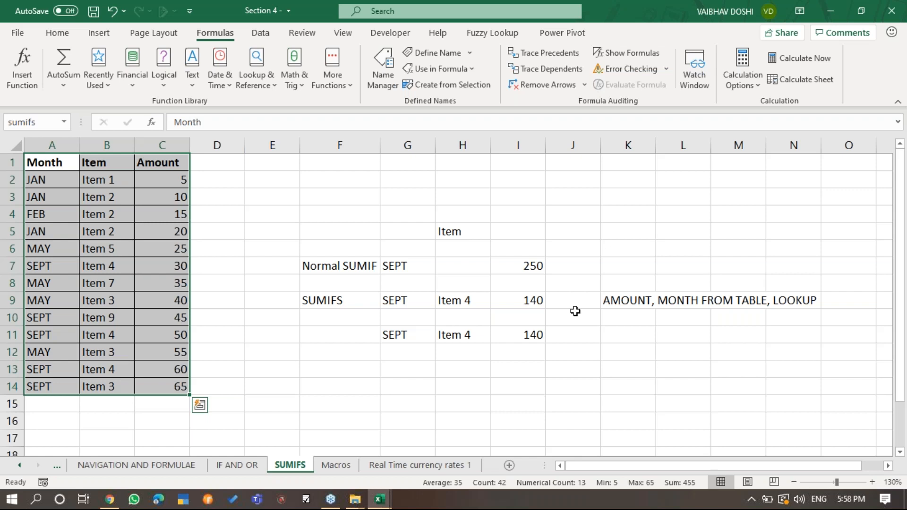
Examine the month, item and result cells of the SUMIFS examples in rows 9 and 11.
{"action": "left_click", "coordinate": [394, 300]}
{"action": "left_click", "coordinate": [454, 297]}
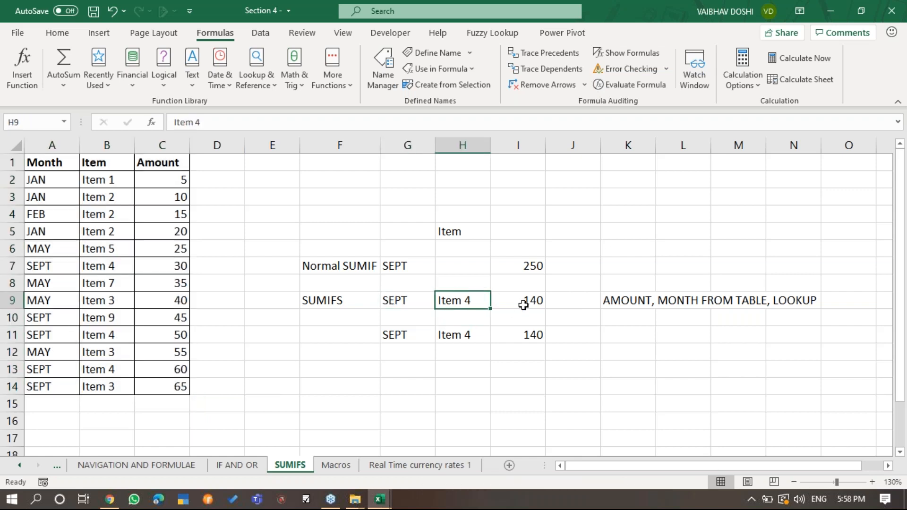
{"action": "left_click", "coordinate": [524, 299]}
{"action": "left_click", "coordinate": [522, 331]}
{"action": "left_click", "coordinate": [404, 334]}
{"action": "left_click", "coordinate": [457, 335]}
{"action": "left_click", "coordinate": [533, 294]}
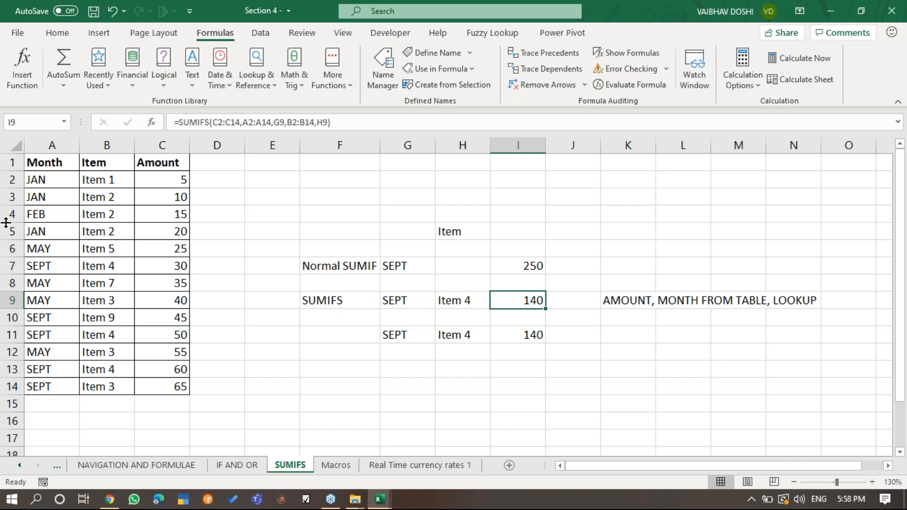
Relate the Month, Item and Amount table to the row 9 criteria and the SUMIFS formula in I9.
{"action": "left_click", "coordinate": [56, 163]}
{"action": "left_click", "coordinate": [128, 211]}
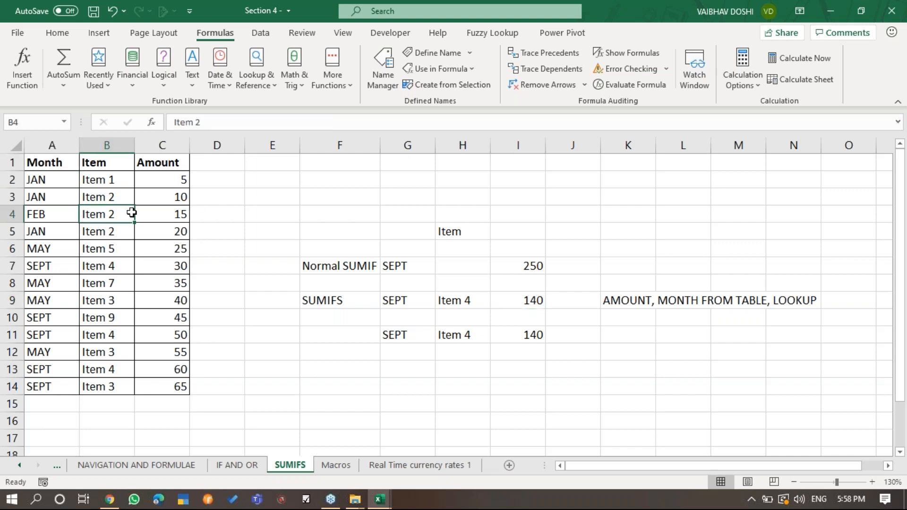
{"action": "left_click", "coordinate": [307, 300]}
{"action": "left_click", "coordinate": [396, 308]}
{"action": "left_click", "coordinate": [442, 304]}
{"action": "left_click", "coordinate": [428, 302]}
{"action": "left_click", "coordinate": [471, 300]}
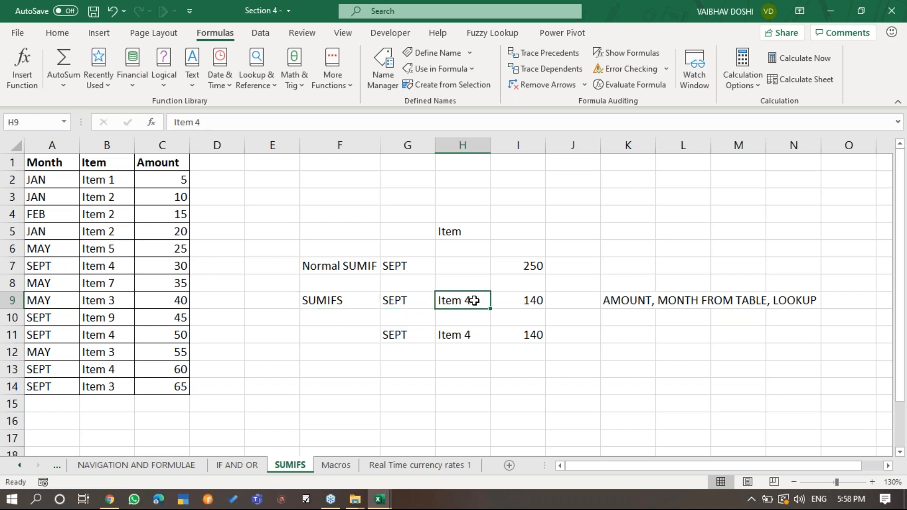
{"action": "left_click", "coordinate": [505, 301]}
{"action": "left_click", "coordinate": [389, 302]}
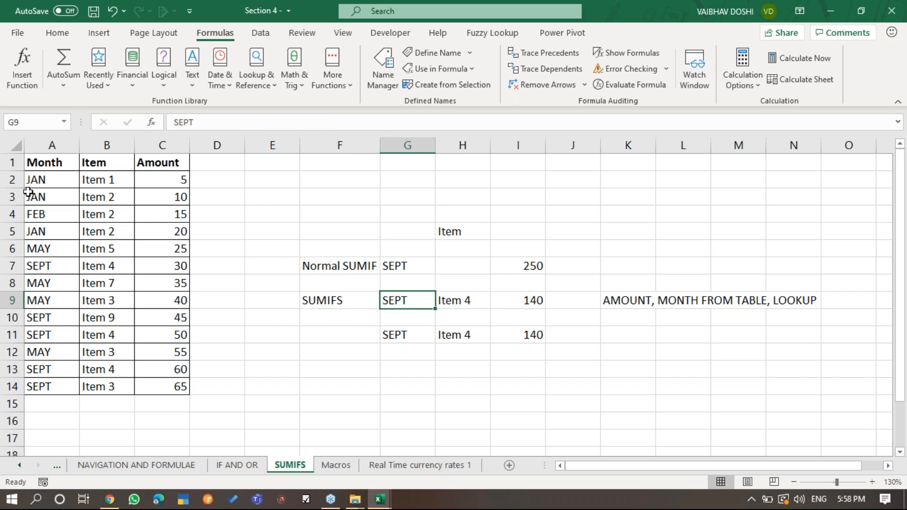
{"action": "left_click", "coordinate": [536, 303]}
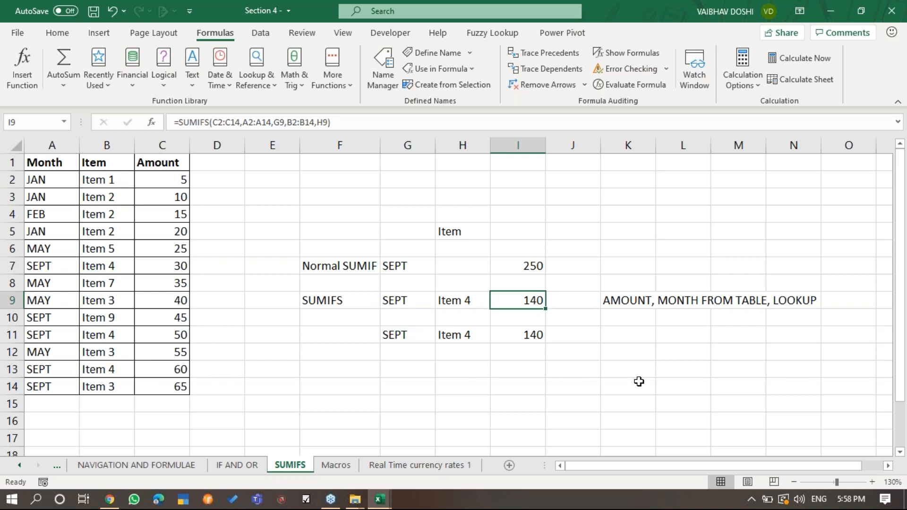
Compare the arguments of the SUMIF formula in I7 with those of the SUMIFS formula in I9.
{"action": "key", "text": "Up"}
{"action": "key", "text": "Up"}
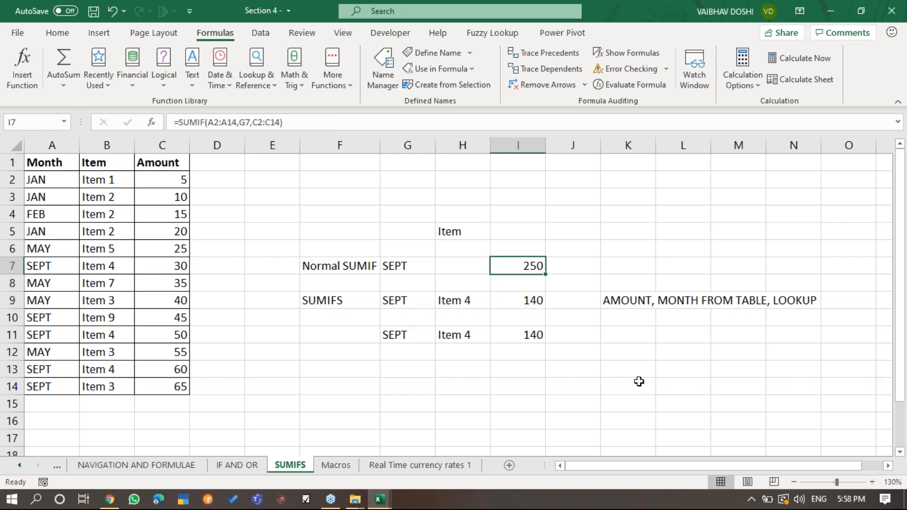
{"action": "key", "text": "Down"}
{"action": "key", "text": "Down"}
{"action": "key", "text": "F2"}
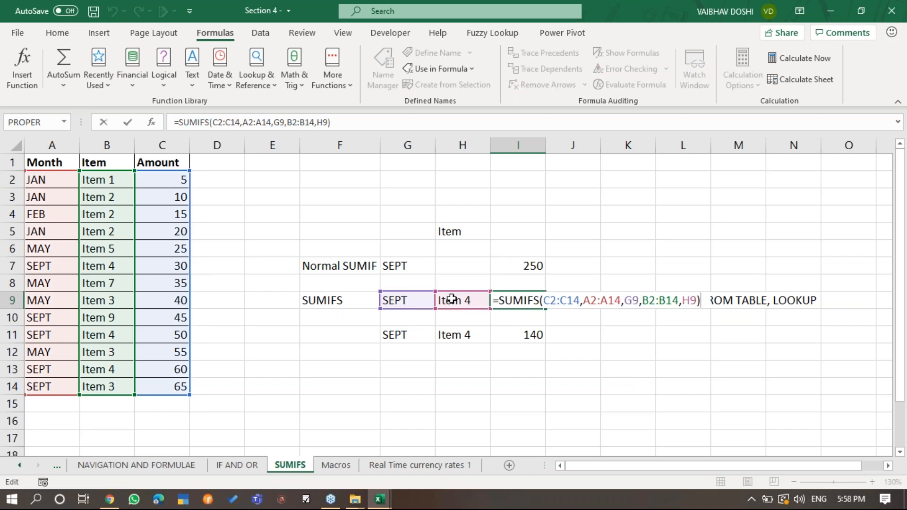
{"action": "key", "text": "Escape"}
{"action": "key", "text": "Up"}
{"action": "key", "text": "Up"}
{"action": "key", "text": "F2"}
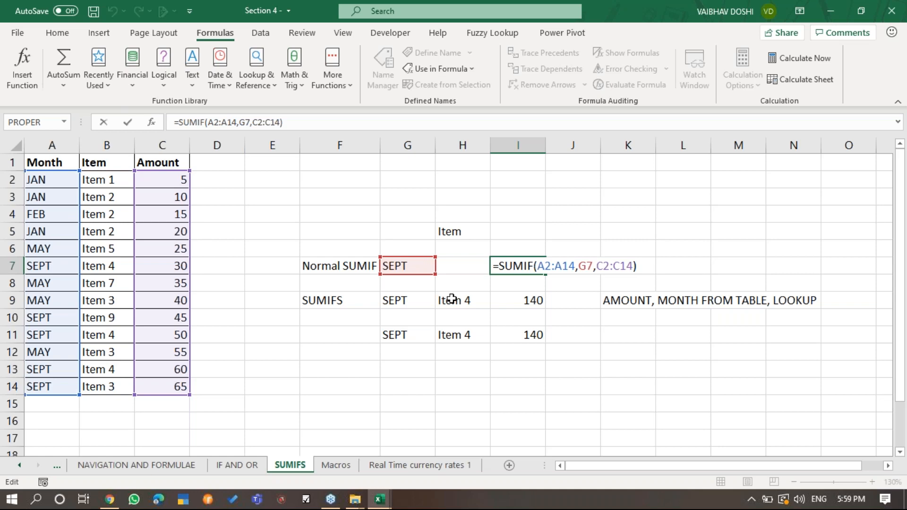
{"action": "key", "text": "ctrl+Return"}
{"action": "key", "text": "F2"}
{"action": "key", "text": "ctrl+Return"}
Enter the note "MONTH, CRITERIA" in cell K7.
{"action": "key", "text": "Right"}
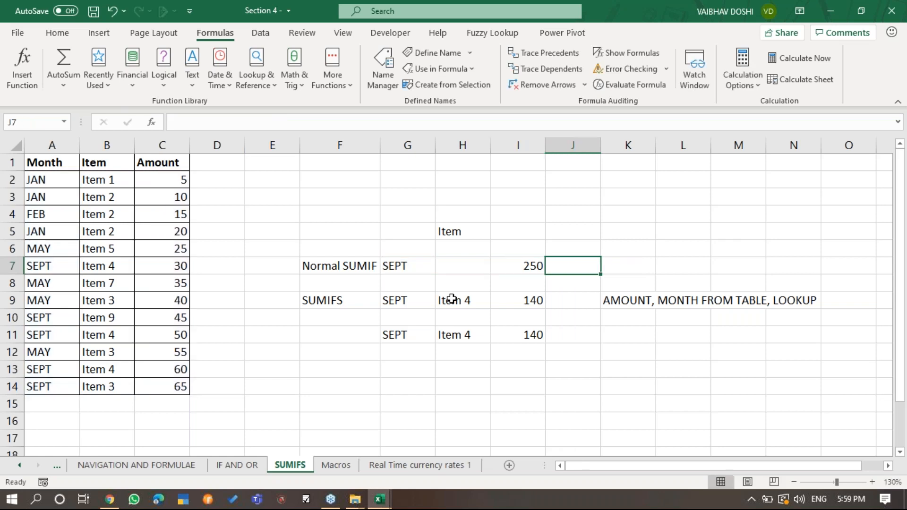
{"action": "key", "text": "Right"}
{"action": "type", "text": "MONTH, CRITERAI"}
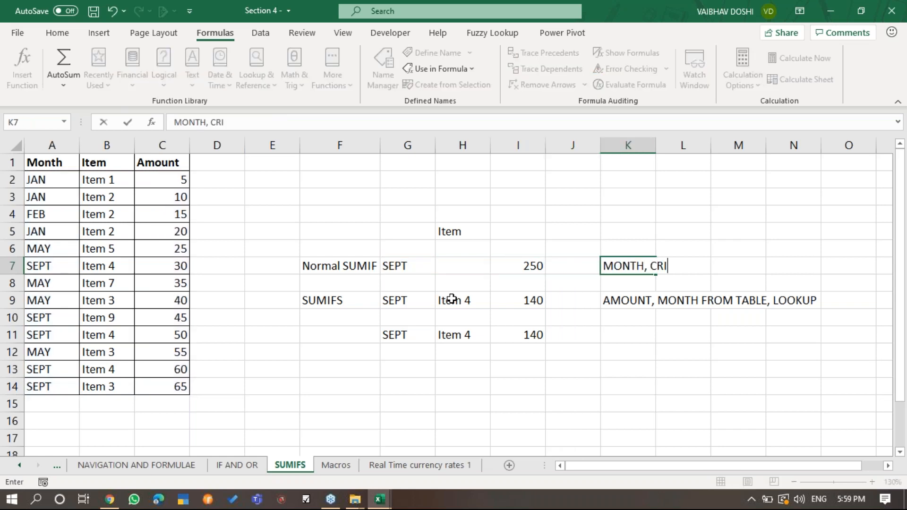
{"action": "key", "text": "BackSpace"}
{"action": "key", "text": "BackSpace"}
{"action": "type", "text": "IA"}
{"action": "key", "text": "Return"}
Check the SUMIF arguments in I7 and append ", TOTAL AMOUNT" to the note in K7.
{"action": "key", "text": "Up"}
{"action": "key", "text": "Left"}
{"action": "key", "text": "Left"}
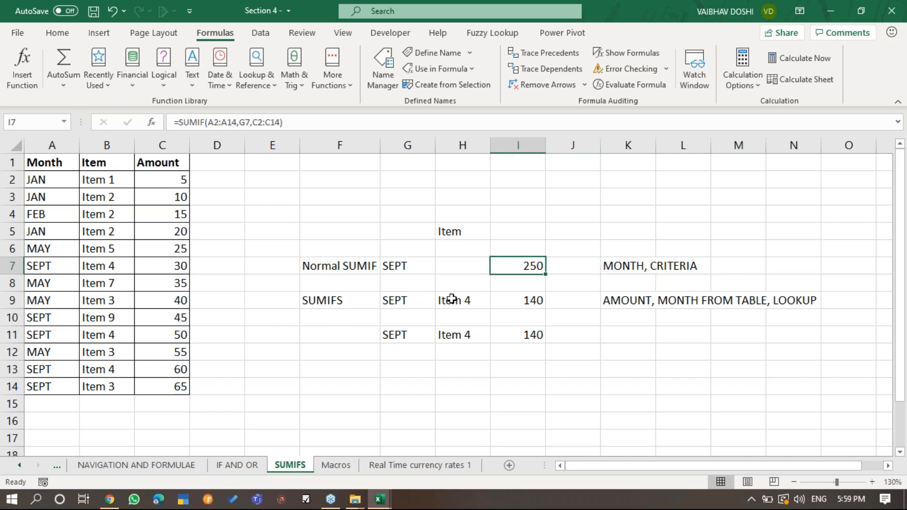
{"action": "key", "text": "F2"}
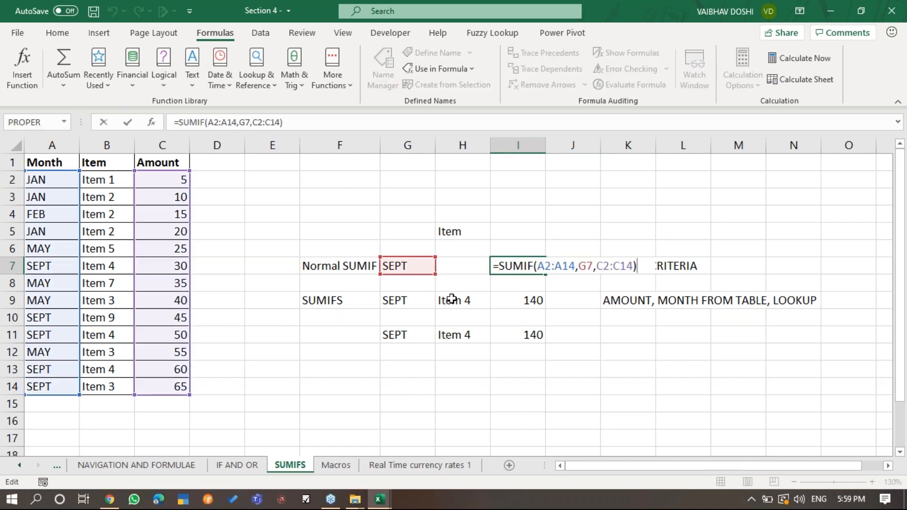
{"action": "key", "text": "Escape"}
{"action": "key", "text": "Page_Down"}
{"action": "key", "text": "Page_Down"}
{"action": "key", "text": "Page_Up"}
{"action": "key", "text": "Page_Up"}
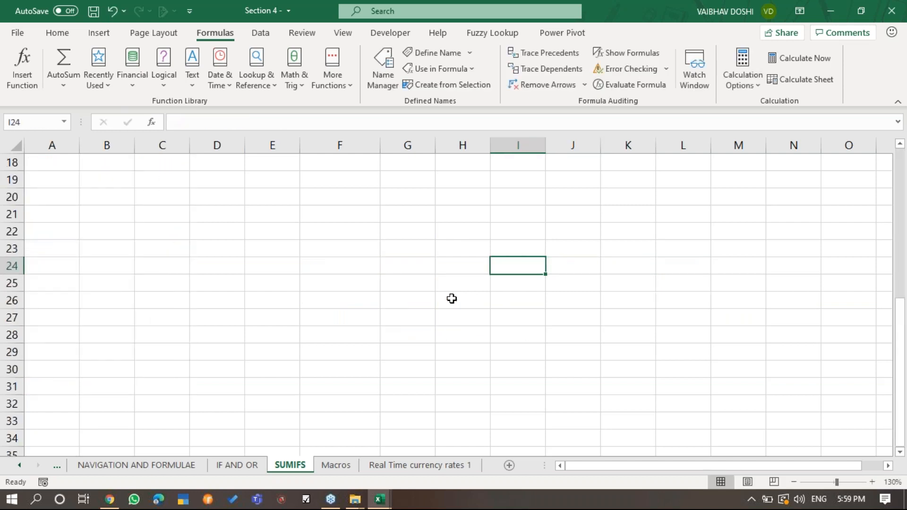
{"action": "key", "text": "Right"}
{"action": "key", "text": "Right"}
{"action": "key", "text": "F2"}
{"action": "type", "text": ", TOTAL AMOUNT"}
{"action": "key", "text": "Return"}
Clear I7 and start a new SUMIF formula using the month range A2:A14 as its first argument.
{"action": "key", "text": "Up"}
{"action": "key", "text": "Left"}
{"action": "key", "text": "Left"}
{"action": "key", "text": "BackSpace"}
{"action": "type", "text": "=SUMIF"}
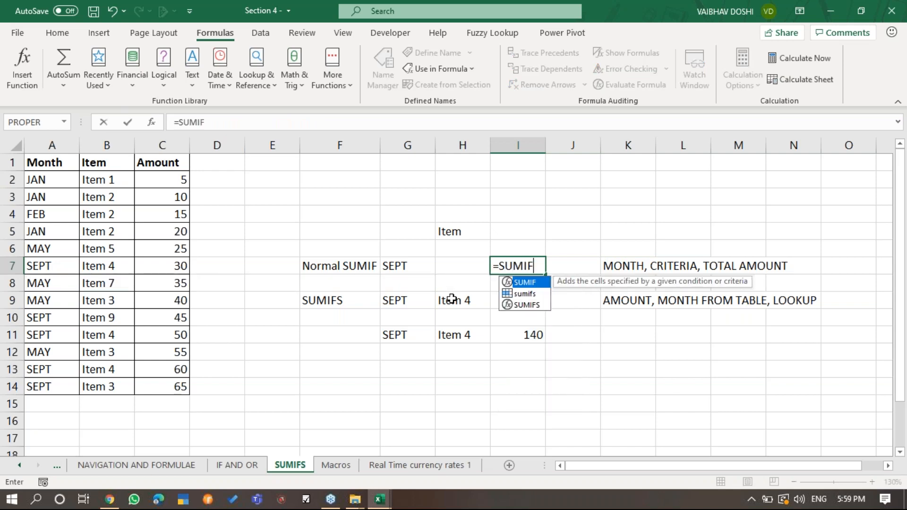
{"action": "type", "text": "("}
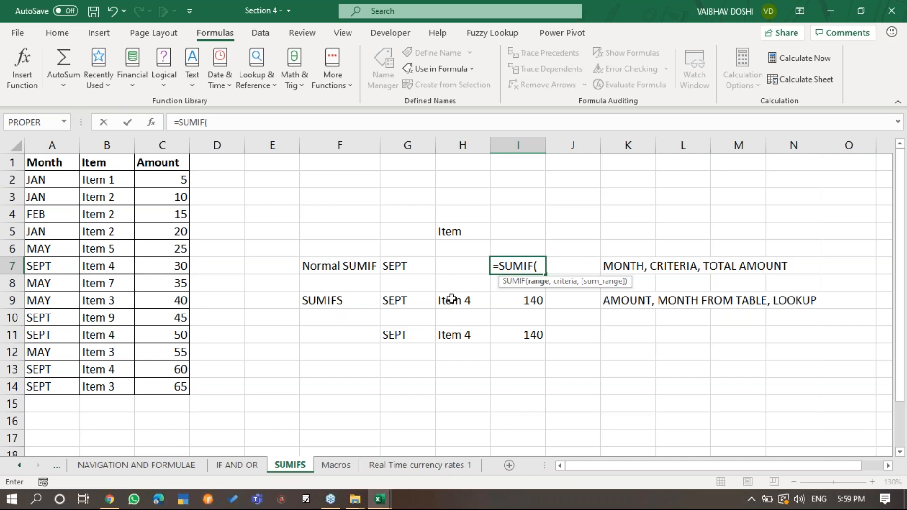
{"action": "key", "text": "Left"}
{"action": "key", "text": "Left"}
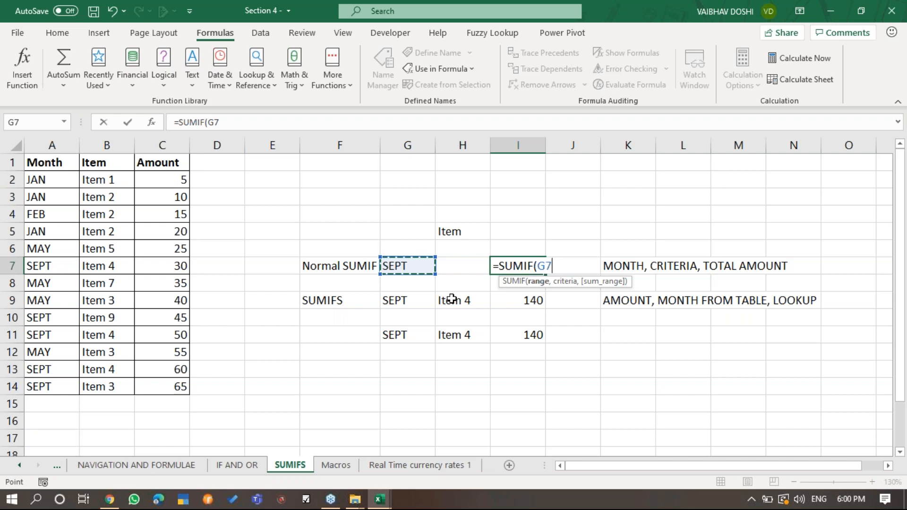
{"action": "key", "text": "Left"}
{"action": "key", "text": "Left"}
{"action": "key", "text": "Right"}
{"action": "key", "text": "Left"}
{"action": "key", "text": "Left"}
{"action": "key", "text": "Left"}
{"action": "key", "text": "Left"}
{"action": "key", "text": "Left"}
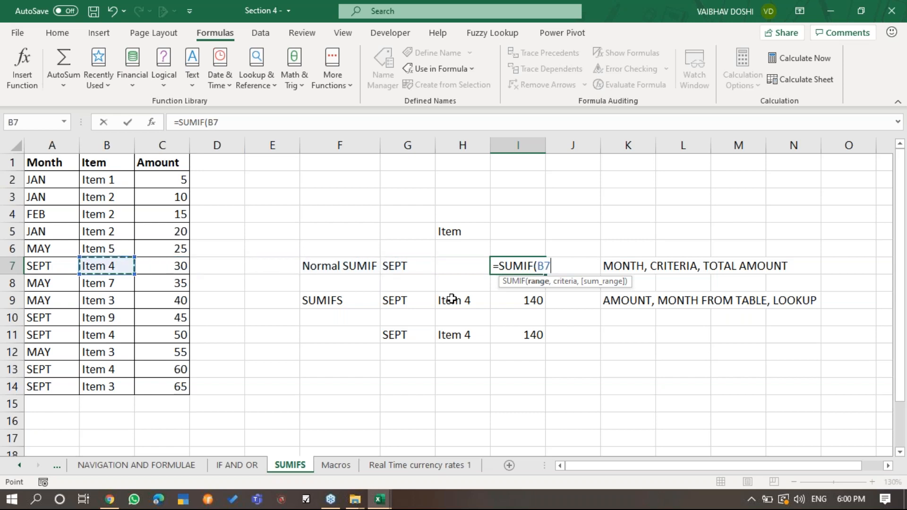
{"action": "key", "text": "Up"}
{"action": "key", "text": "Up"}
{"action": "key", "text": "Up"}
{"action": "key", "text": "Up"}
{"action": "key", "text": "Up"}
{"action": "key", "text": "Up"}
{"action": "key", "text": "Down"}
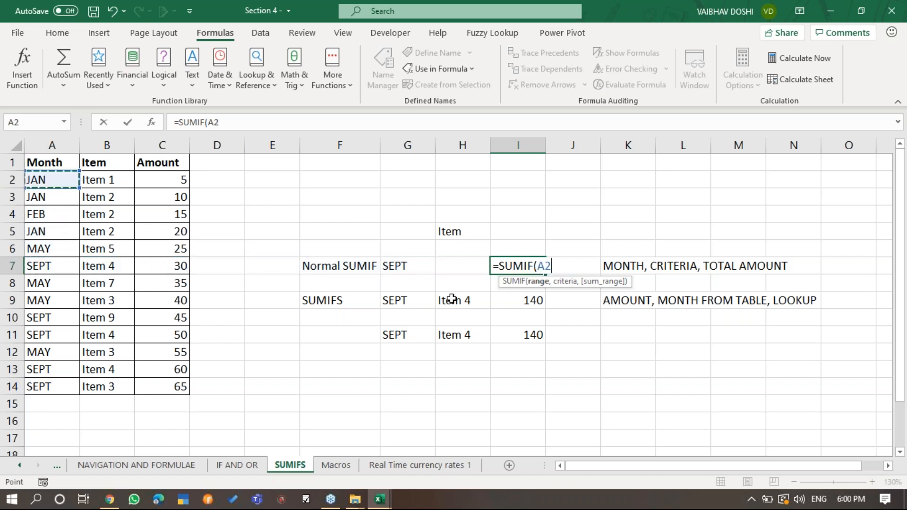
{"action": "key", "text": "ctrl+shift+Down"}
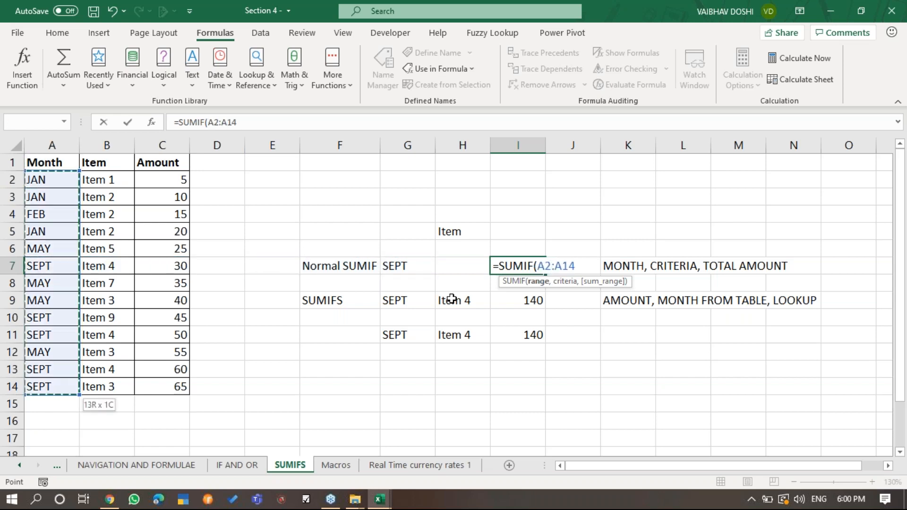
{"action": "type", "text": ","}
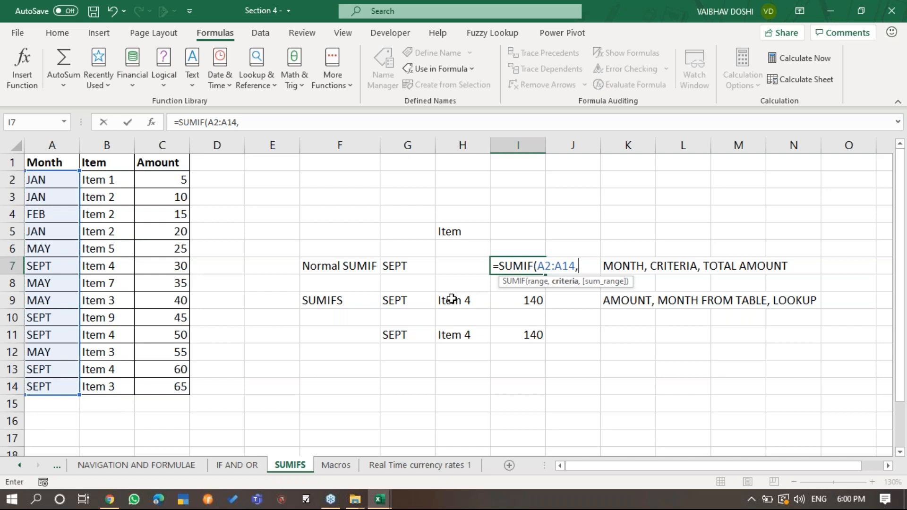
Complete the SUMIF formula in I7 with criterion G7 and sum range C2:C14.
{"action": "left_click", "coordinate": [394, 266]}
{"action": "type", "text": ","}
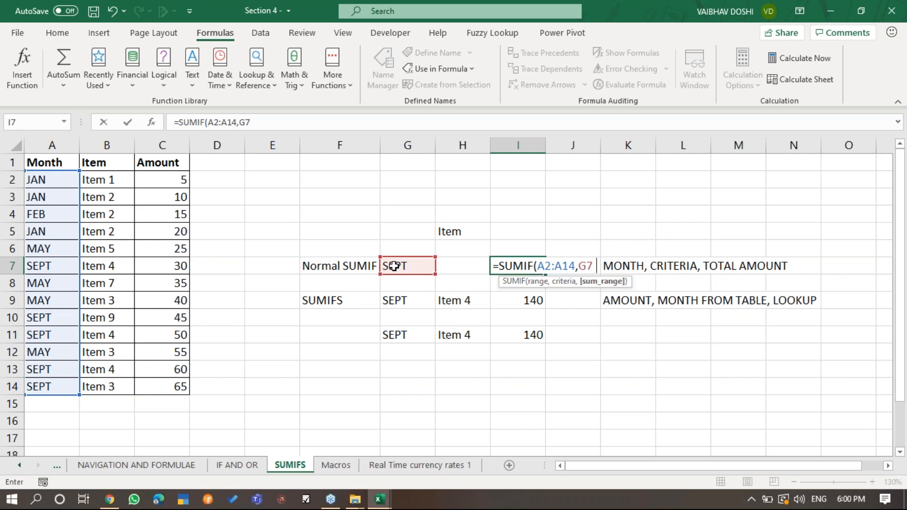
{"action": "left_click_drag", "start_coordinate": [168, 179], "coordinate": [172, 382]}
{"action": "type", "text": ")"}
{"action": "key", "text": "Return"}
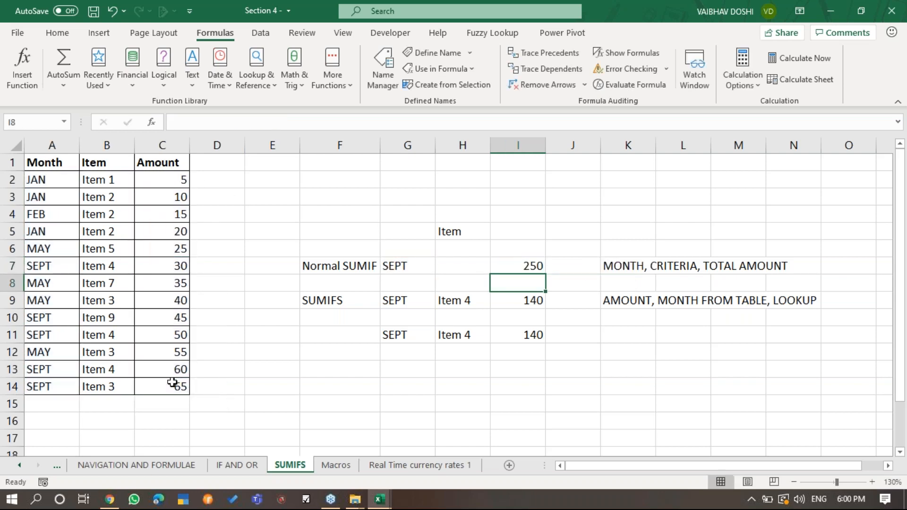
Recheck the formula in I7 and add filters to the Month, Item and Amount table.
{"action": "key", "text": "Up"}
{"action": "key", "text": "F2"}
{"action": "key", "text": "Escape"}
{"action": "key", "text": "Left"}
{"action": "key", "text": "Left"}
{"action": "key", "text": "Left"}
{"action": "key", "text": "Left"}
{"action": "key", "text": "Left"}
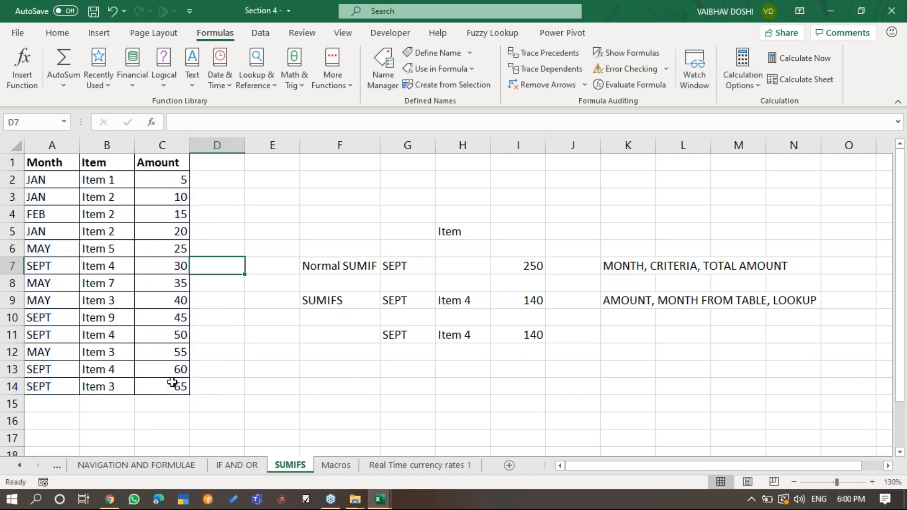
{"action": "key", "text": "ctrl+Home"}
{"action": "key", "text": "ctrl+shift+Right"}
{"action": "key", "text": "ctrl+shift+Down"}
{"action": "key", "text": "ctrl+shift+l"}
{"action": "key", "text": "ctrl+Home"}
Filter the Month column to show only the SEPT rows.
{"action": "key", "text": "alt+Down"}
{"action": "key", "text": "Down"}
{"action": "key", "text": "Down"}
{"action": "key", "text": "Down"}
{"action": "key", "text": "Down"}
{"action": "key", "text": "Down"}
{"action": "key", "text": "Down"}
{"action": "key", "text": "Down"}
{"action": "key", "text": "Down"}
{"action": "key", "text": "Down"}
{"action": "key", "text": "space"}
{"action": "key", "text": "Down"}
{"action": "key", "text": "Down"}
{"action": "key", "text": "Down"}
{"action": "key", "text": "Down"}
{"action": "key", "text": "space"}
{"action": "key", "text": "Return"}
Select the filtered SEPT amounts to check their sum, and remove the filters from the table.
{"action": "key", "text": "Down"}
{"action": "key", "text": "Right"}
{"action": "key", "text": "Right"}
{"action": "key", "text": "Right"}
{"action": "key", "text": "Left"}
{"action": "key", "text": "ctrl+shift+Down"}
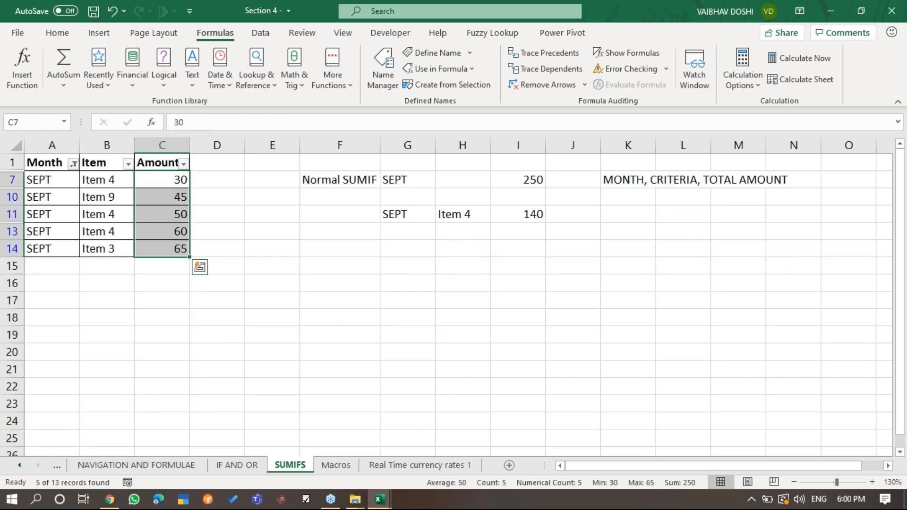
{"action": "key", "text": "Up"}
{"action": "key", "text": "ctrl+shift+l"}
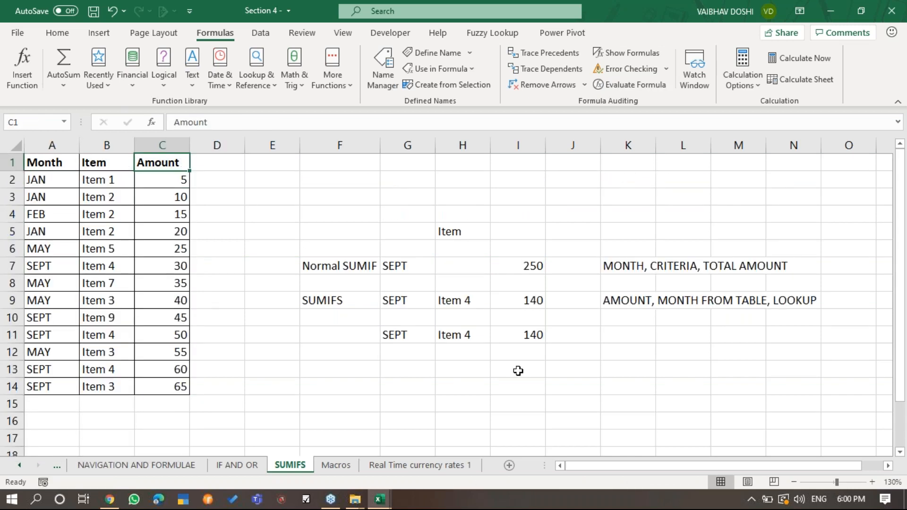
Examine the ranges and criteria referenced by the SUMIFS formula in I9.
{"action": "left_click", "coordinate": [529, 262]}
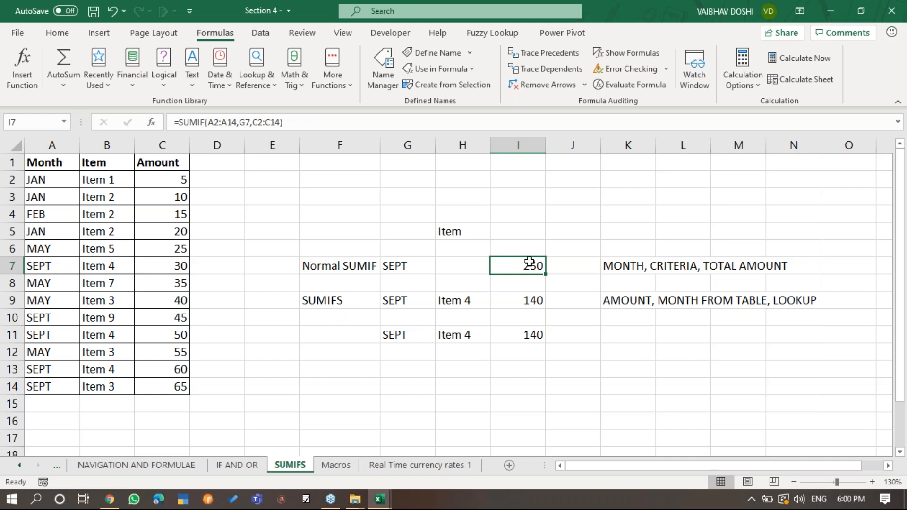
{"action": "key", "text": "Down"}
{"action": "key", "text": "Down"}
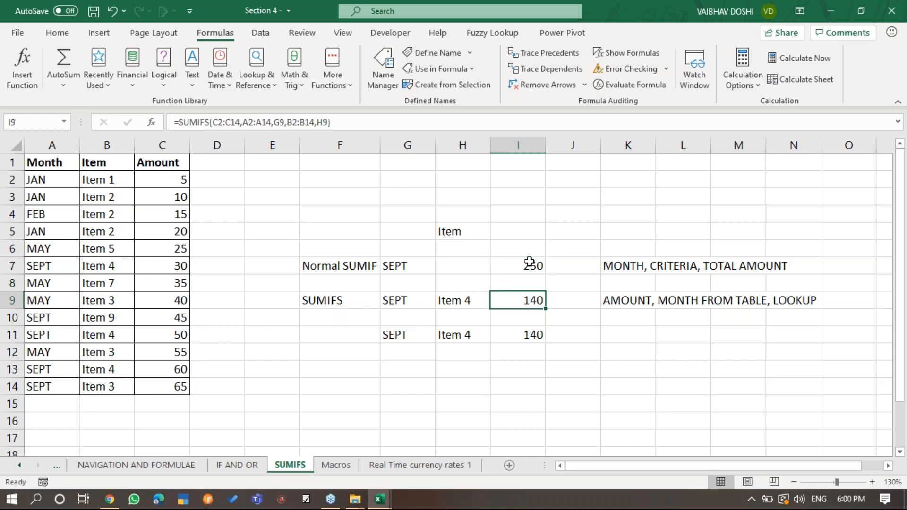
{"action": "key", "text": "F2"}
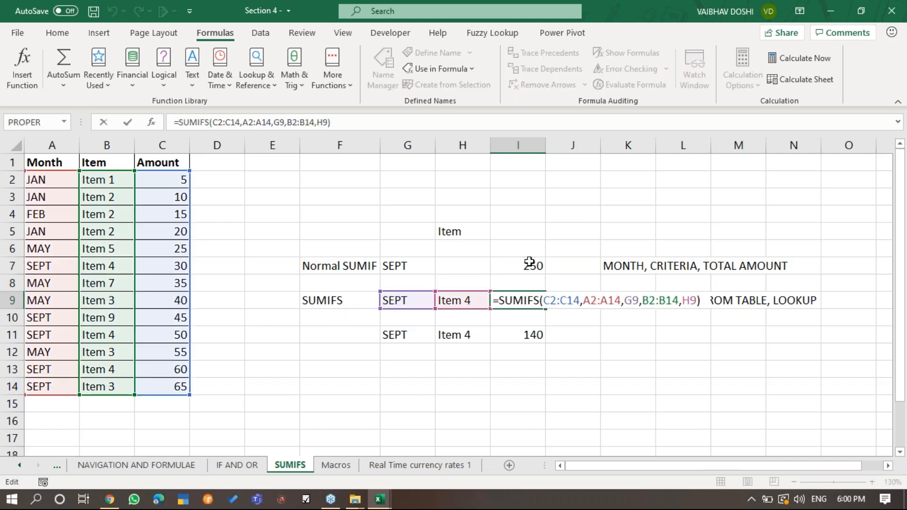
{"action": "key", "text": "Escape"}
{"action": "key", "text": "F2"}
{"action": "key", "text": "Escape"}
{"action": "key", "text": "F2"}
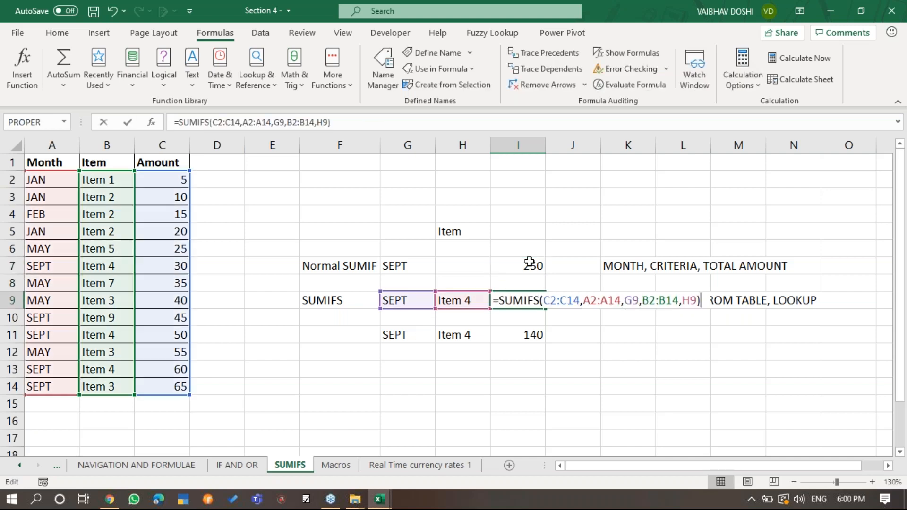
{"action": "key", "text": "Escape"}
Move the two argument notes from K7:K9 up to K3:K5.
{"action": "key", "text": "Up"}
{"action": "key", "text": "Up"}
{"action": "key", "text": "Right"}
{"action": "key", "text": "Right"}
{"action": "key", "text": "shift+Down"}
{"action": "key", "text": "shift+Down"}
{"action": "key", "text": "ctrl+c"}
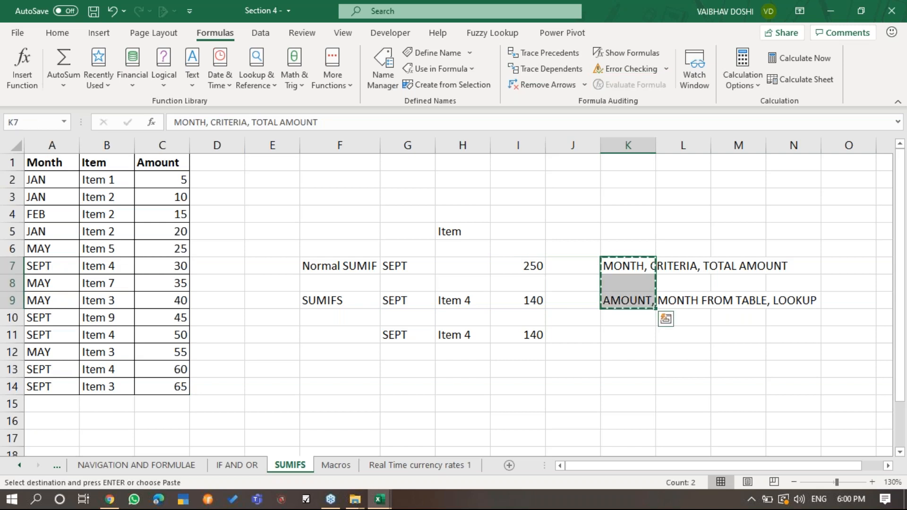
{"action": "key", "text": "Up"}
{"action": "key", "text": "Up"}
{"action": "key", "text": "Up"}
{"action": "key", "text": "Up"}
{"action": "key", "text": "ctrl+v"}
{"action": "key", "text": "Down"}
{"action": "key", "text": "Down"}
{"action": "key", "text": "Down"}
{"action": "key", "text": "Down"}
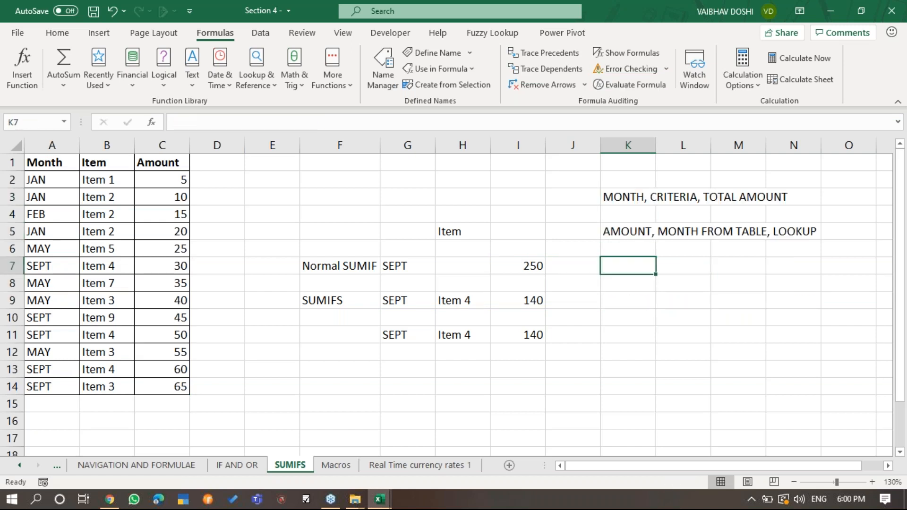
Label the two argument notes by entering SUMIF in J3 and SUMIFS in J5.
{"action": "key", "text": "Left"}
{"action": "key", "text": "Left"}
{"action": "key", "text": "Up"}
{"action": "key", "text": "Up"}
{"action": "key", "text": "Up"}
{"action": "key", "text": "Right"}
{"action": "key", "text": "Up"}
{"action": "type", "text": "SUMIF"}
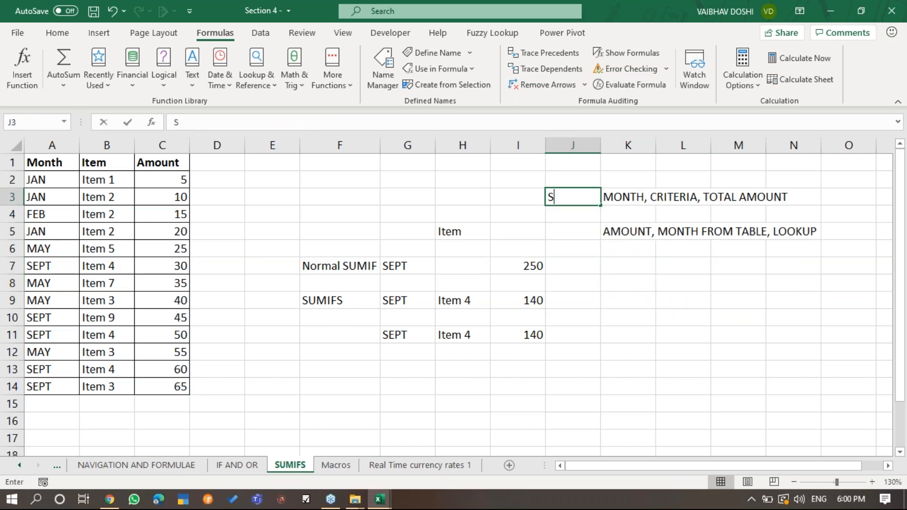
{"action": "key", "text": "Down"}
{"action": "key", "text": "Down"}
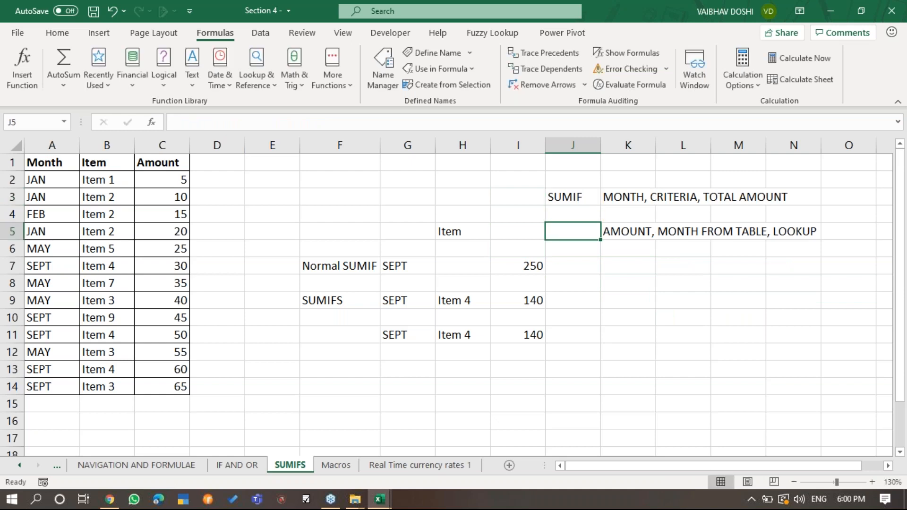
{"action": "type", "text": "SUMIFS"}
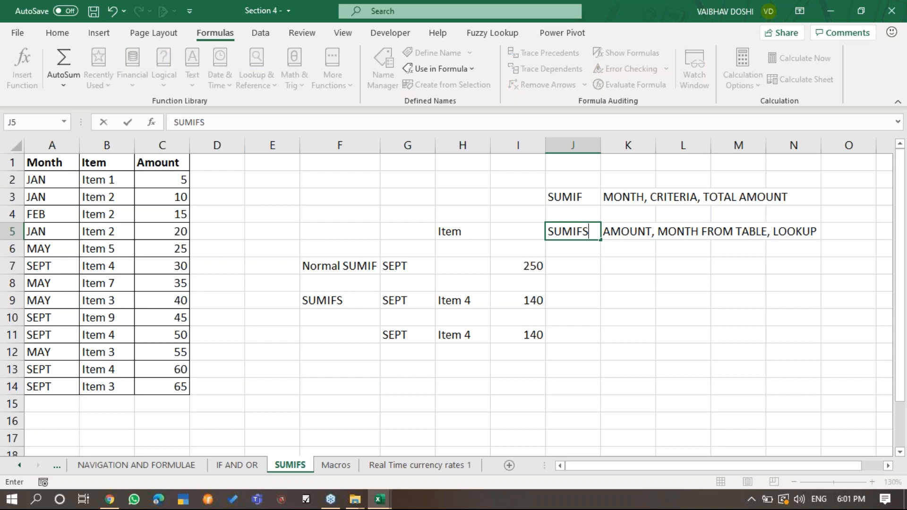
{"action": "key", "text": "Down"}
Examine the ranges and criteria referenced by the SUMIFS formula in I11.
{"action": "key", "text": "Down"}
{"action": "key", "text": "Down"}
{"action": "key", "text": "Down"}
{"action": "key", "text": "Down"}
{"action": "key", "text": "Down"}
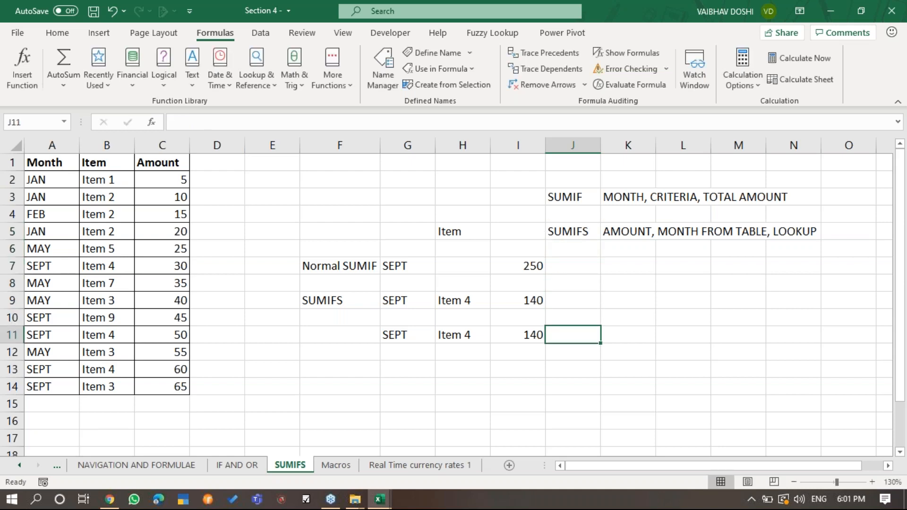
{"action": "key", "text": "Left"}
{"action": "key", "text": "Left"}
{"action": "key", "text": "Right"}
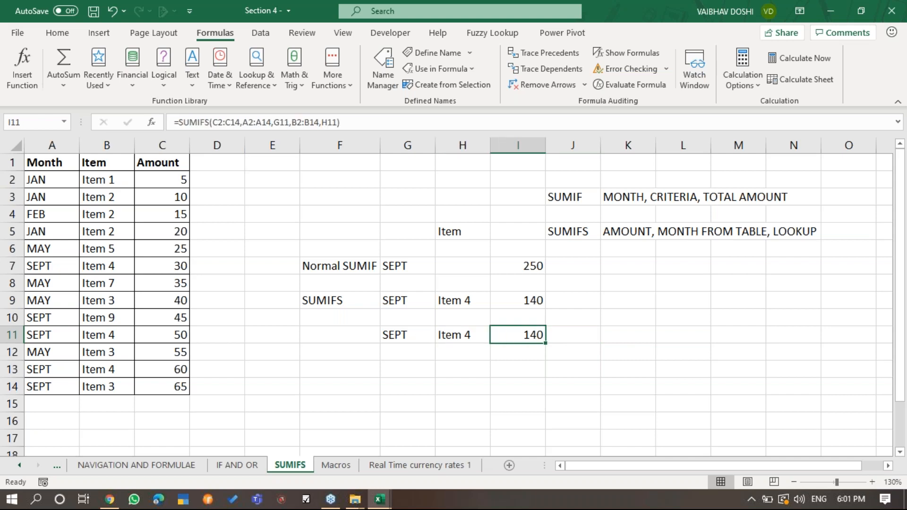
{"action": "key", "text": "F2"}
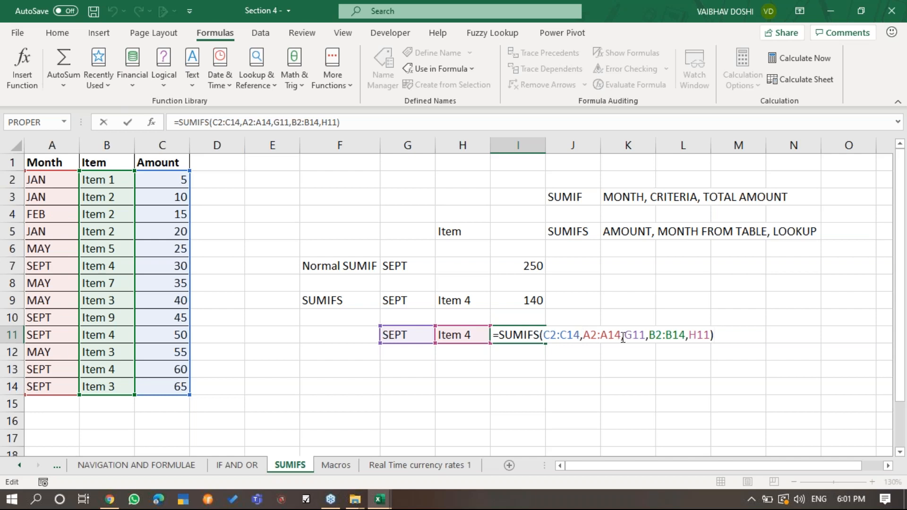
{"action": "key", "text": "ctrl+Return"}
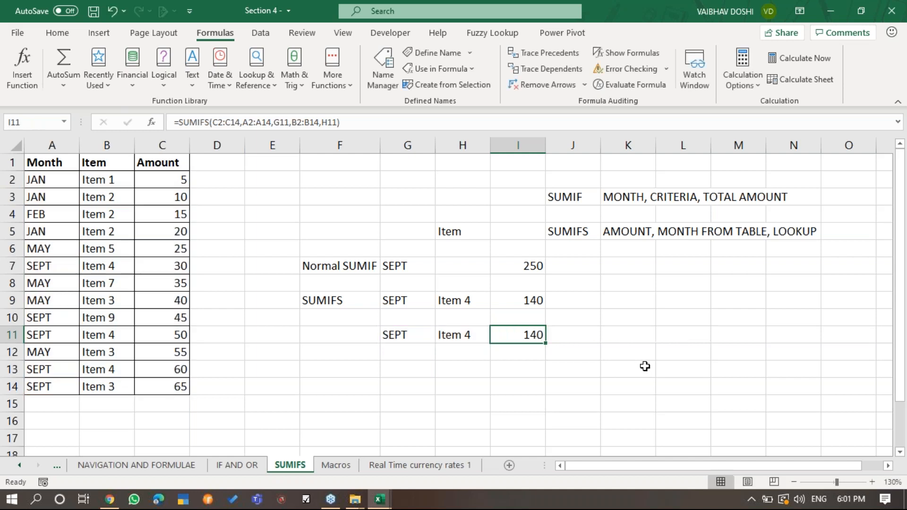
Clear I11 and start a new SUMIFS formula there with C2:C14 as the sum range.
{"action": "key", "text": "Delete"}
{"action": "type", "text": "=SUMIF"}
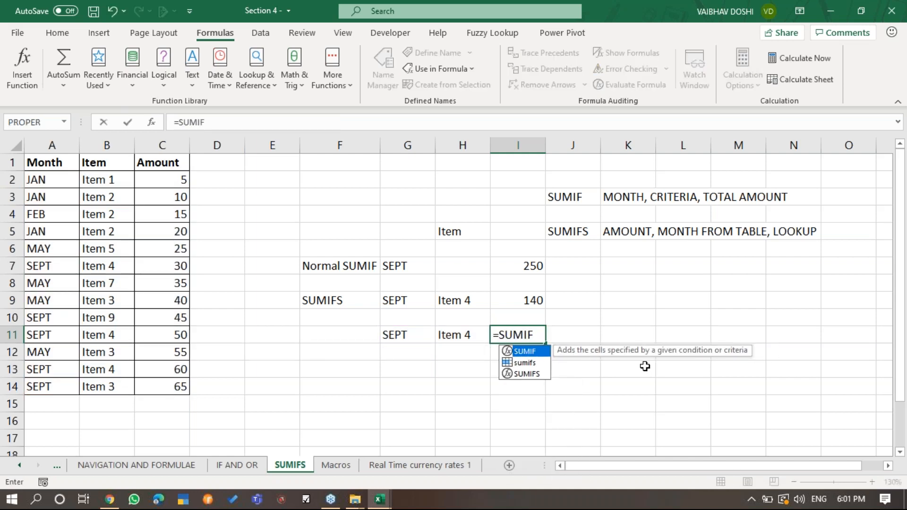
{"action": "key", "text": "Down"}
{"action": "key", "text": "Down"}
{"action": "key", "text": "Tab"}
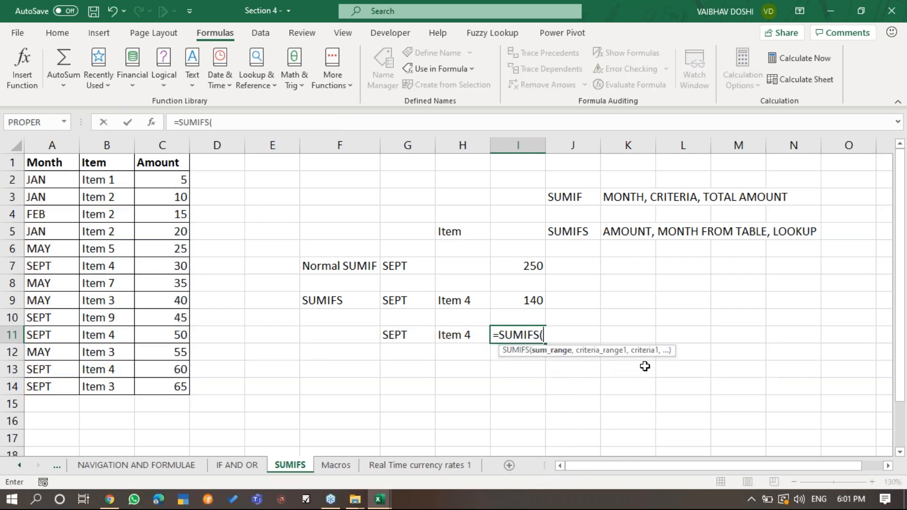
{"action": "key", "text": "Left"}
{"action": "key", "text": "Left"}
{"action": "key", "text": "Left"}
{"action": "key", "text": "Left"}
{"action": "key", "text": "Left"}
{"action": "key", "text": "Left"}
{"action": "key", "text": "ctrl+Up"}
{"action": "key", "text": "Down"}
{"action": "key", "text": "ctrl+shift+Down"}
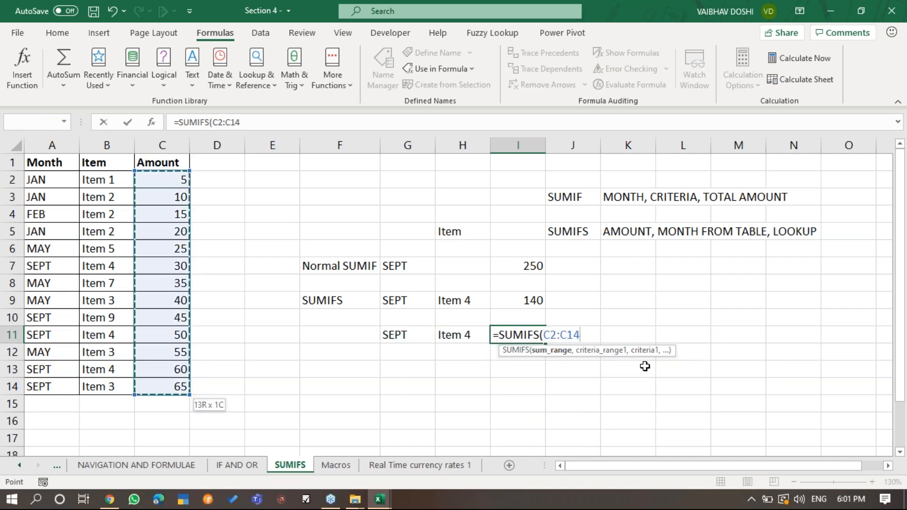
{"action": "type", "text": ","}
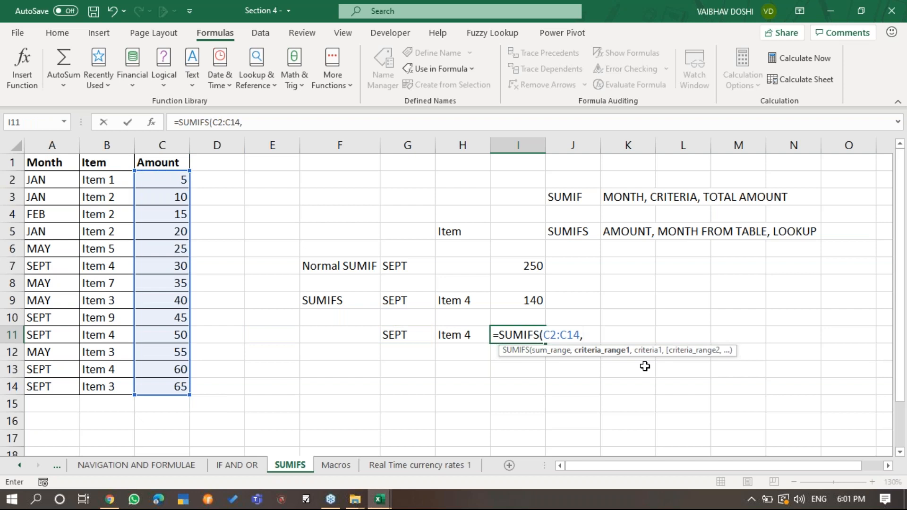
Complete the SUMIFS formula in I11 with criteria pairs A2:A14, G11 for the month and B2:B14, H11 for the item.
{"action": "left_click_drag", "start_coordinate": [61, 179], "coordinate": [61, 387]}
{"action": "type", "text": ","}
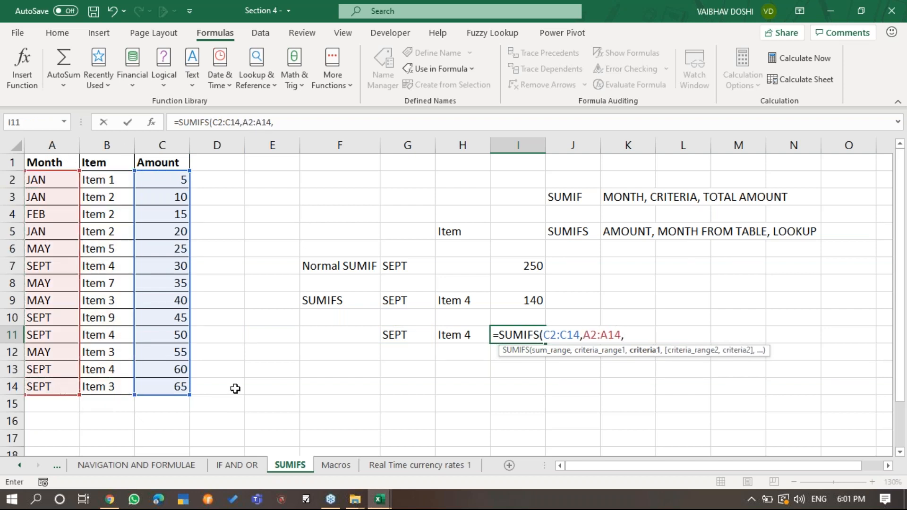
{"action": "left_click", "coordinate": [387, 335]}
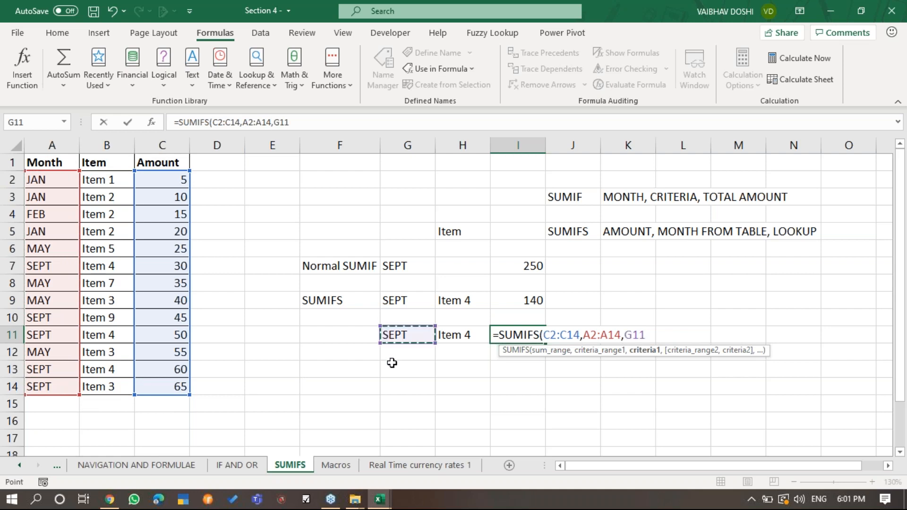
{"action": "type", "text": ","}
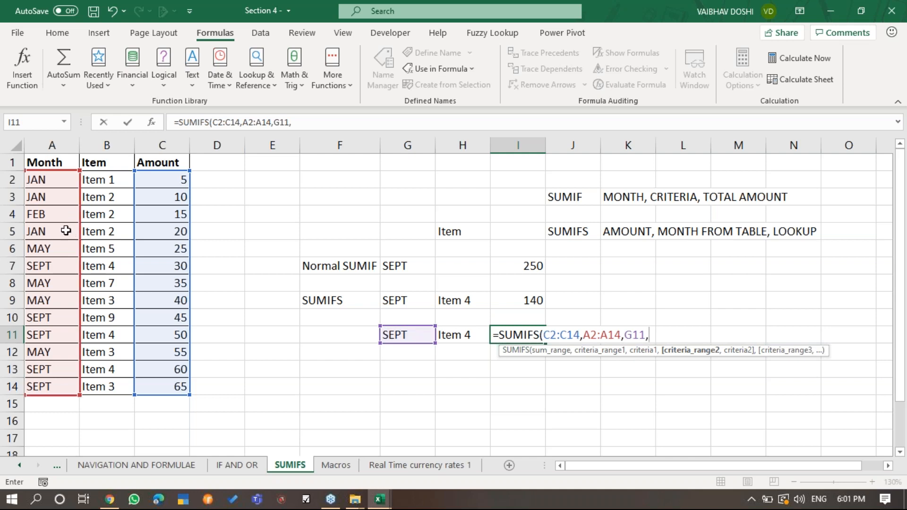
{"action": "left_click_drag", "start_coordinate": [107, 180], "coordinate": [118, 384]}
{"action": "type", "text": ","}
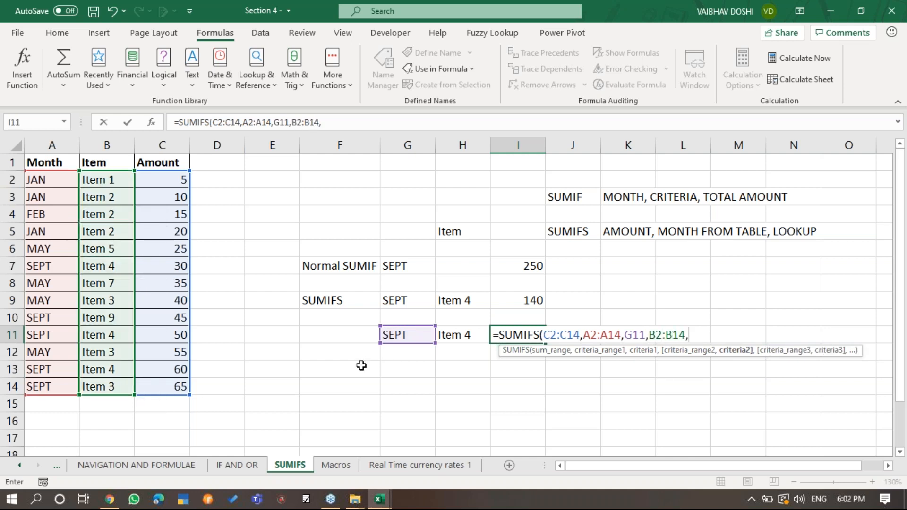
{"action": "left_click", "coordinate": [461, 335]}
{"action": "type", "text": ")"}
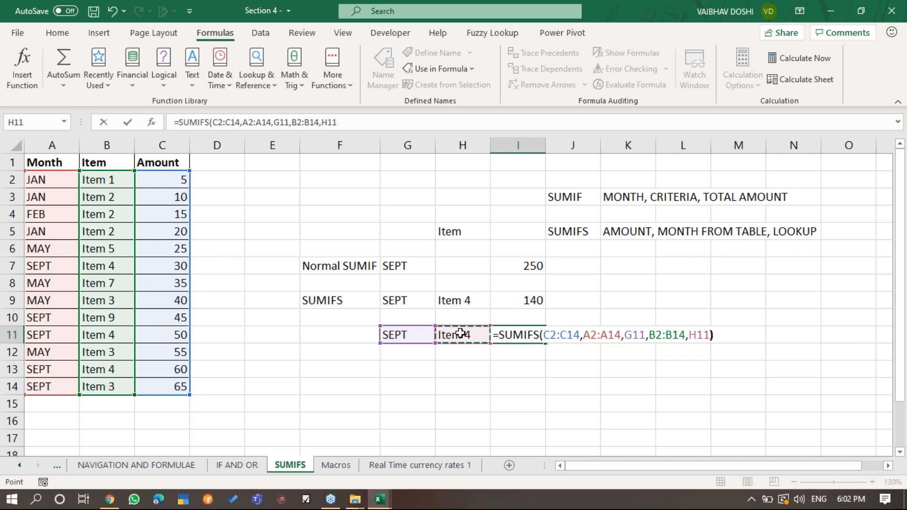
{"action": "key", "text": "Return"}
Turn on filters for the data table and show only the SEPT rows in the Month column.
{"action": "key", "text": "Up"}
{"action": "key", "text": "Left"}
{"action": "key", "text": "Left"}
{"action": "key", "text": "Left"}
{"action": "key", "text": "Left"}
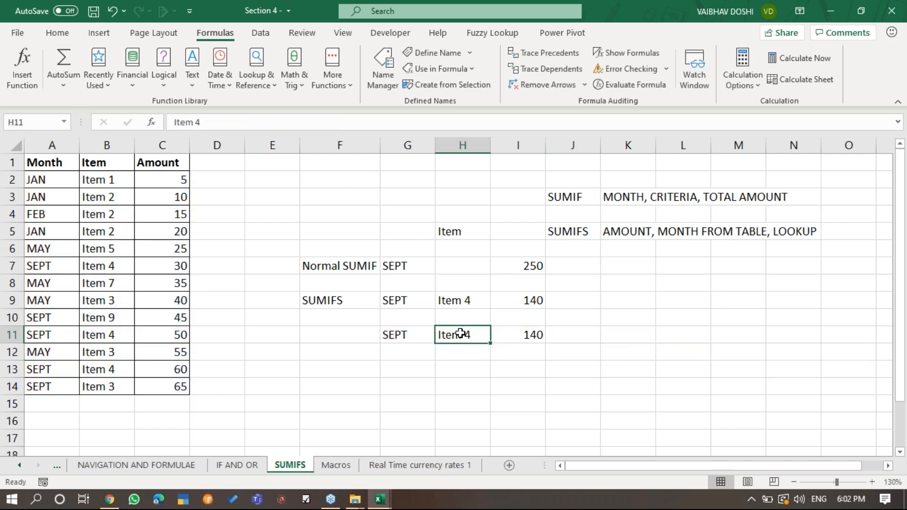
{"action": "key", "text": "Left"}
{"action": "key", "text": "Left"}
{"action": "key", "text": "Left"}
{"action": "key", "text": "ctrl+Up"}
{"action": "key", "text": "ctrl+shift+l"}
{"action": "key", "text": "Left"}
{"action": "key", "text": "alt+Down"}
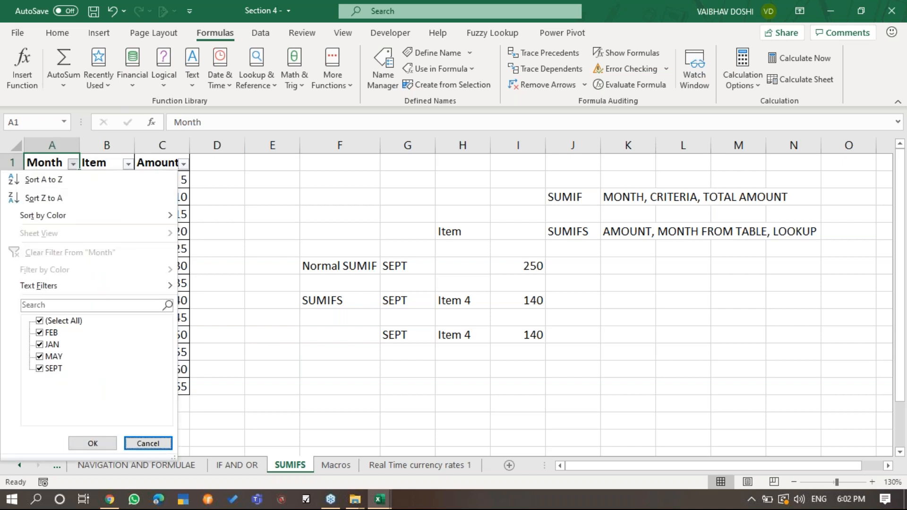
{"action": "key", "text": "Down"}
{"action": "key", "text": "Down"}
{"action": "key", "text": "Down"}
{"action": "key", "text": "Down"}
{"action": "key", "text": "Down"}
{"action": "key", "text": "Down"}
{"action": "key", "text": "Down"}
{"action": "key", "text": "Down"}
{"action": "key", "text": "Down"}
{"action": "key", "text": "space"}
{"action": "key", "text": "Down"}
{"action": "key", "text": "Down"}
{"action": "key", "text": "Down"}
{"action": "key", "text": "Down"}
{"action": "key", "text": "space"}
{"action": "key", "text": "Return"}
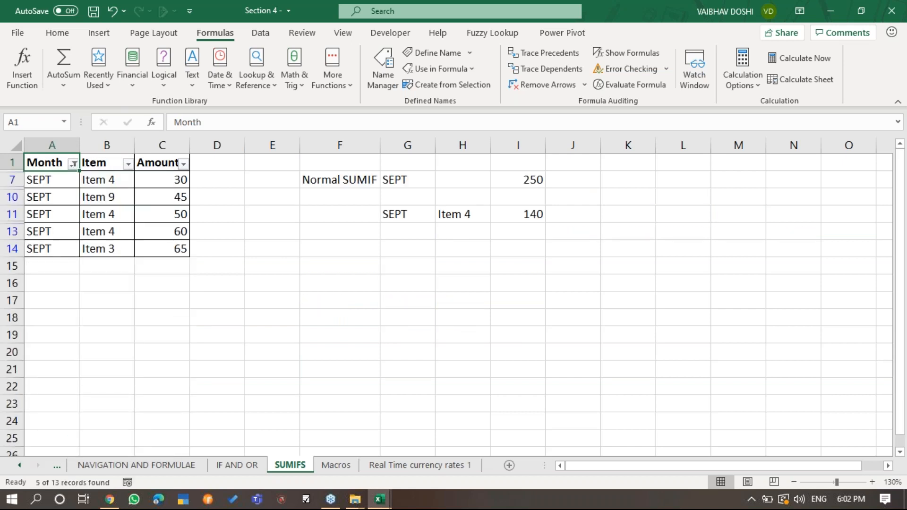
Filter the Item column to show only the Item 4 rows.
{"action": "key", "text": "Right"}
{"action": "key", "text": "alt+Down"}
{"action": "key", "text": "Down"}
{"action": "key", "text": "Down"}
{"action": "key", "text": "Down"}
{"action": "key", "text": "Down"}
{"action": "key", "text": "Down"}
{"action": "key", "text": "Down"}
{"action": "key", "text": "Down"}
{"action": "key", "text": "Down"}
{"action": "key", "text": "Down"}
{"action": "key", "text": "Down"}
{"action": "key", "text": "Up"}
{"action": "key", "text": "space"}
{"action": "key", "text": "Down"}
{"action": "key", "text": "Down"}
{"action": "key", "text": "space"}
{"action": "key", "text": "Return"}
Select the filtered SEPT Item 4 amounts to check their sum.
{"action": "key", "text": "Right"}
{"action": "key", "text": "Page_Down"}
{"action": "key", "text": "Page_Up"}
{"action": "key", "text": "Down"}
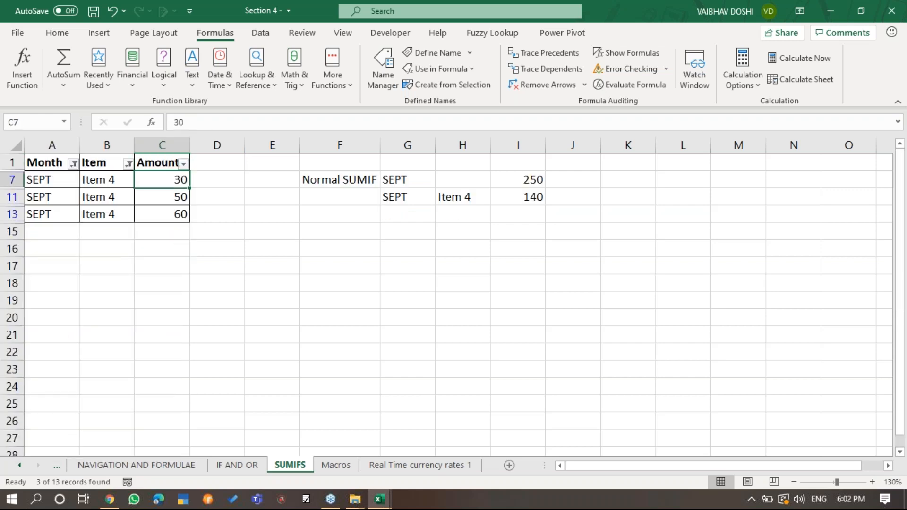
{"action": "key", "text": "ctrl+shift+Down"}
{"action": "key", "text": "ctrl+Up"}
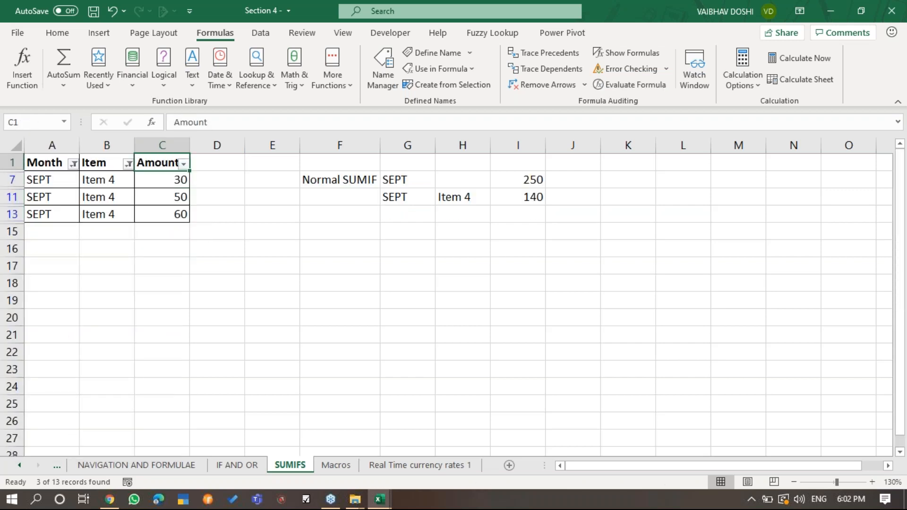
Remove the filters from the table and return to the SUMIFS result in I11.
{"action": "key", "text": "ctrl+shift+l"}
{"action": "key", "text": "Right"}
{"action": "key", "text": "Right"}
{"action": "key", "text": "Right"}
{"action": "key", "text": "Right"}
{"action": "key", "text": "Right"}
{"action": "key", "text": "Right"}
{"action": "key", "text": "Down"}
{"action": "key", "text": "Down"}
{"action": "key", "text": "Down"}
{"action": "key", "text": "Down"}
{"action": "key", "text": "Down"}
{"action": "key", "text": "Down"}
{"action": "key", "text": "Down"}
{"action": "key", "text": "Down"}
{"action": "key", "text": "Down"}
{"action": "key", "text": "Down"}
{"action": "key", "text": "Down"}
{"action": "key", "text": "Down"}
{"action": "key", "text": "Up"}
{"action": "key", "text": "Up"}
{"action": "key", "text": "F2"}
{"action": "key", "text": "Escape"}
{"action": "type", "text": "SUM"}
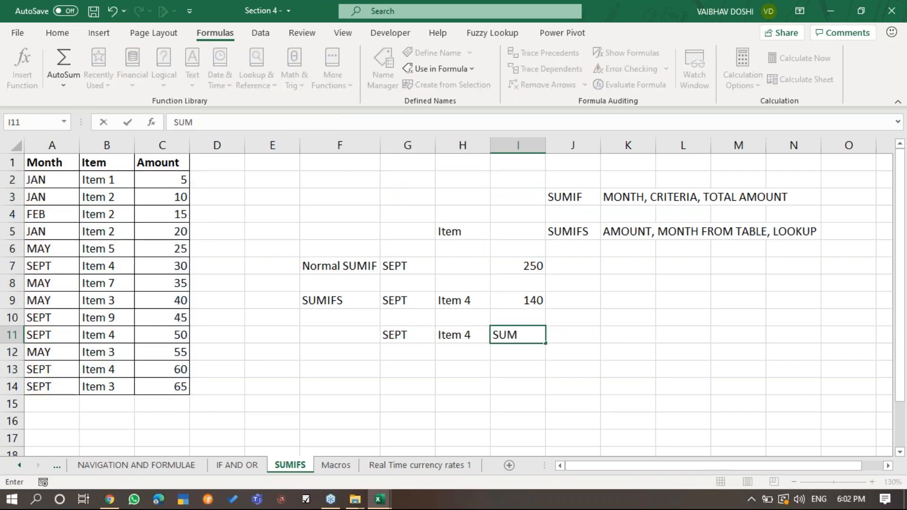
{"action": "key", "text": "Escape"}
{"action": "type", "text": "=SUMIF("}
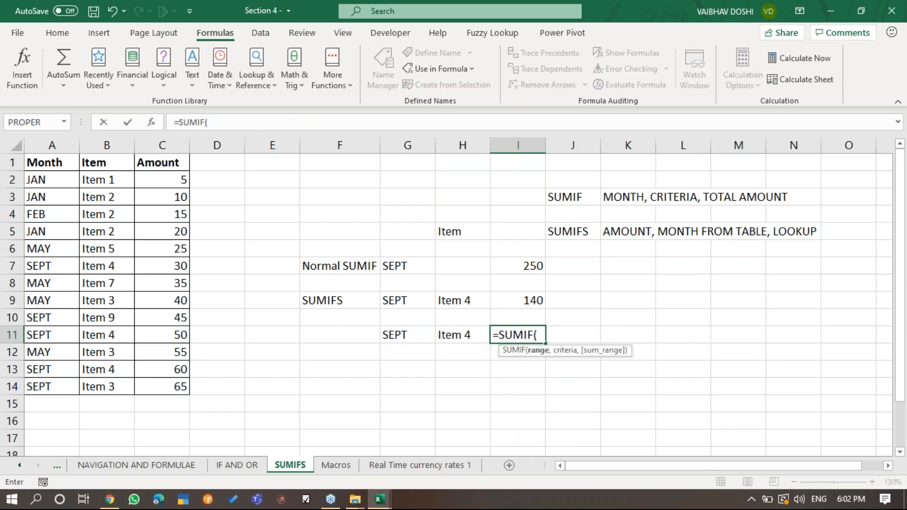
{"action": "key", "text": "Escape"}
Start a replacement SUMIFS formula in I11 with the Amount values C2:C14 as the sum range.
{"action": "type", "text": "=SUMIF"}
{"action": "key", "text": "Down"}
{"action": "key", "text": "Down"}
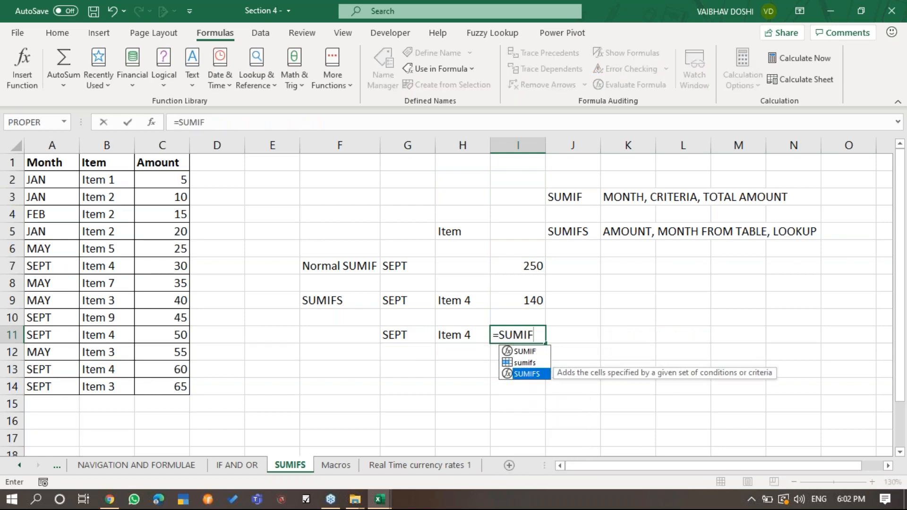
{"action": "key", "text": "Tab"}
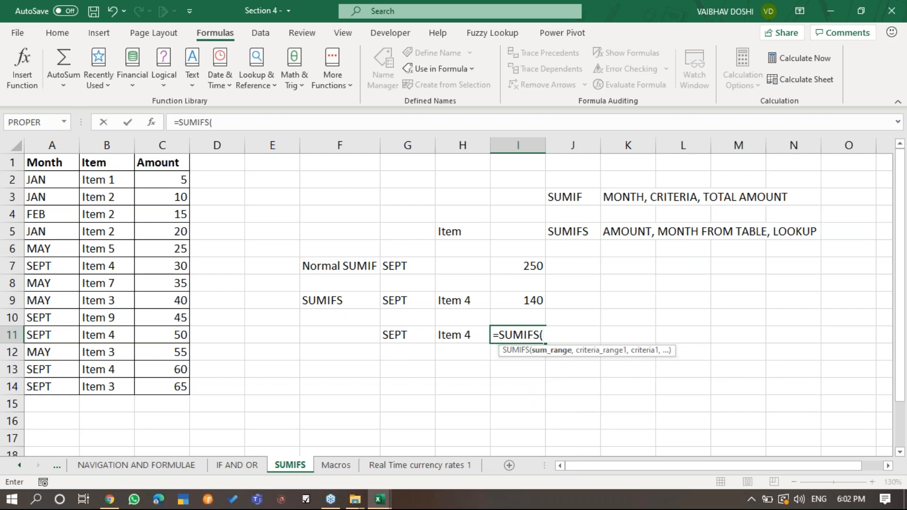
{"action": "key", "text": "Left"}
{"action": "key", "text": "Left"}
{"action": "key", "text": "Left"}
{"action": "key", "text": "Left"}
{"action": "key", "text": "Left"}
{"action": "key", "text": "Left"}
{"action": "key", "text": "Left"}
{"action": "key", "text": "Left"}
{"action": "key", "text": "Right"}
{"action": "key", "text": "Right"}
{"action": "key", "text": "Right"}
{"action": "key", "text": "Right"}
{"action": "key", "text": "Left"}
{"action": "key", "text": "Left"}
{"action": "key", "text": "ctrl+Up"}
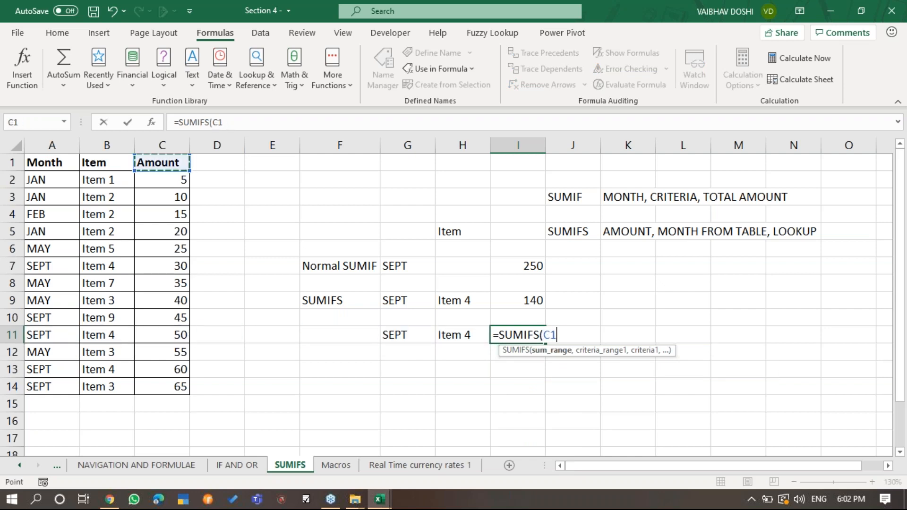
{"action": "key", "text": "Down"}
{"action": "key", "text": "ctrl+shift+Down"}
{"action": "type", "text": ","}
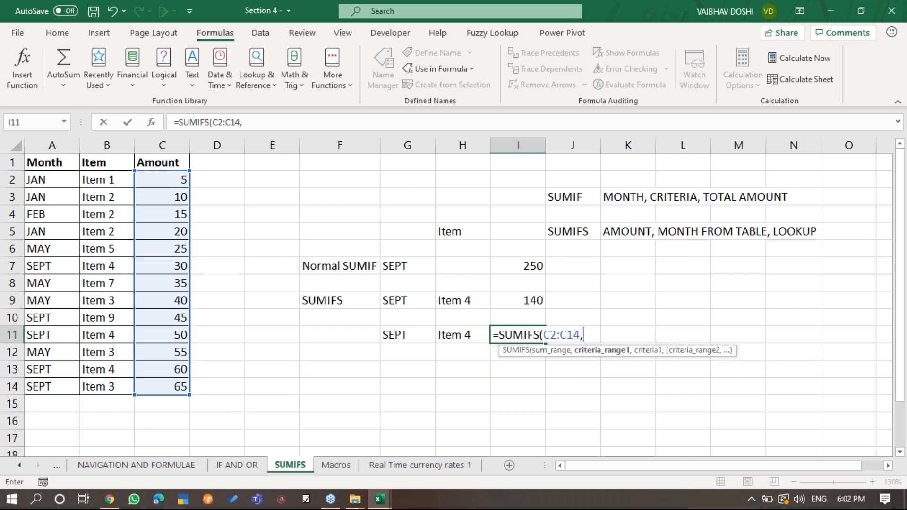
Add the month condition to the formula, using A2:A14 as the first criteria range and G11 as its criterion.
{"action": "left_click", "coordinate": [52, 182]}
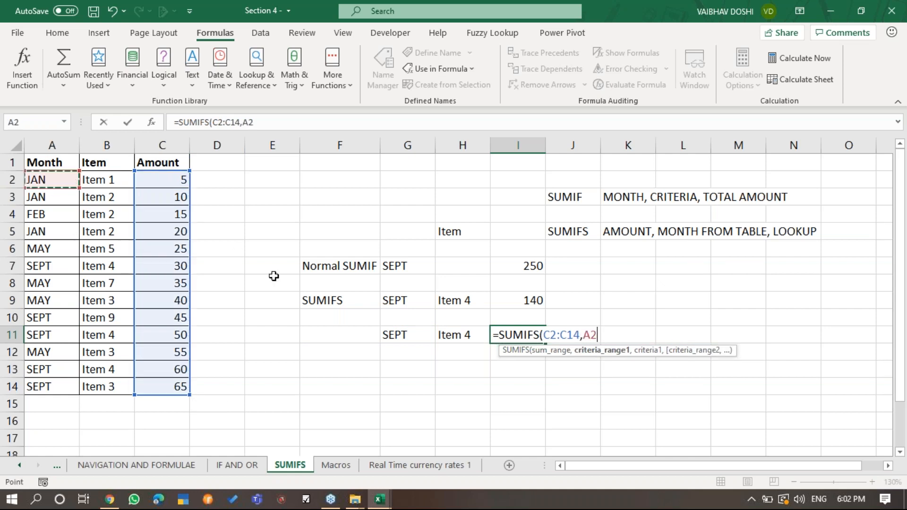
{"action": "key", "text": "ctrl+shift+Down"}
{"action": "type", "text": ","}
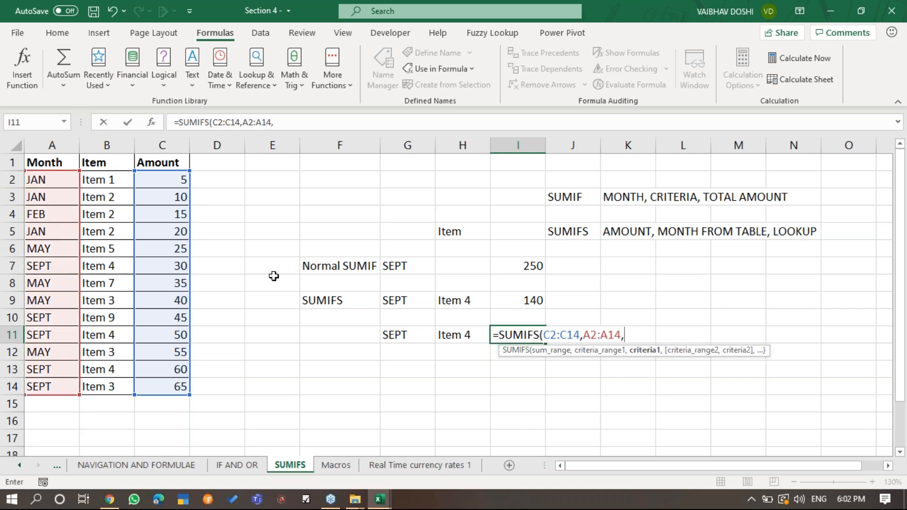
{"action": "left_click", "coordinate": [399, 336]}
{"action": "type", "text": ","}
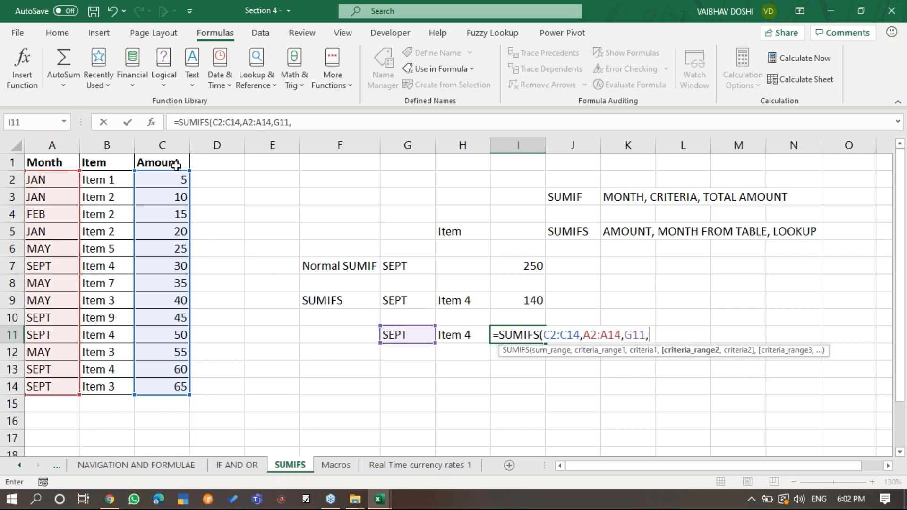
Add the item condition B2:B14 with criterion H11, complete the SUMIFS formula, and reopen it in I11 for review.
{"action": "left_click", "coordinate": [115, 177]}
{"action": "key", "text": "ctrl+shift+Down"}
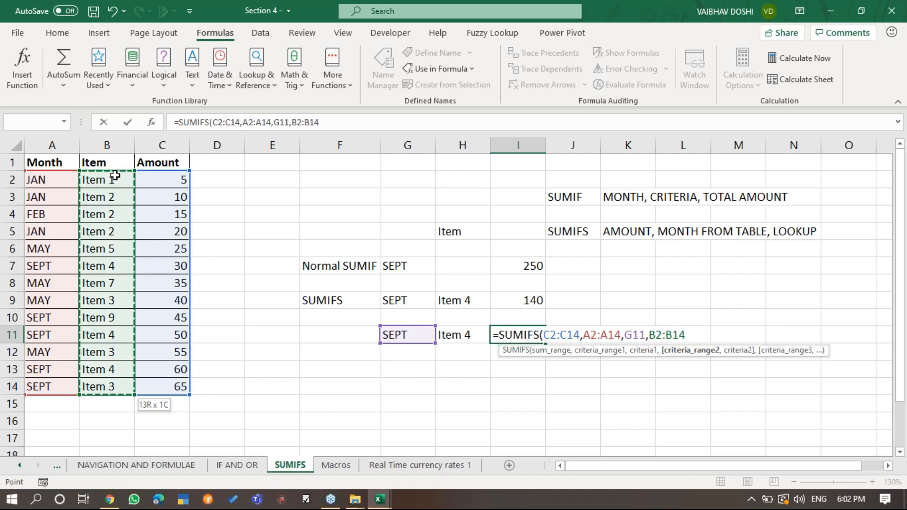
{"action": "type", "text": ","}
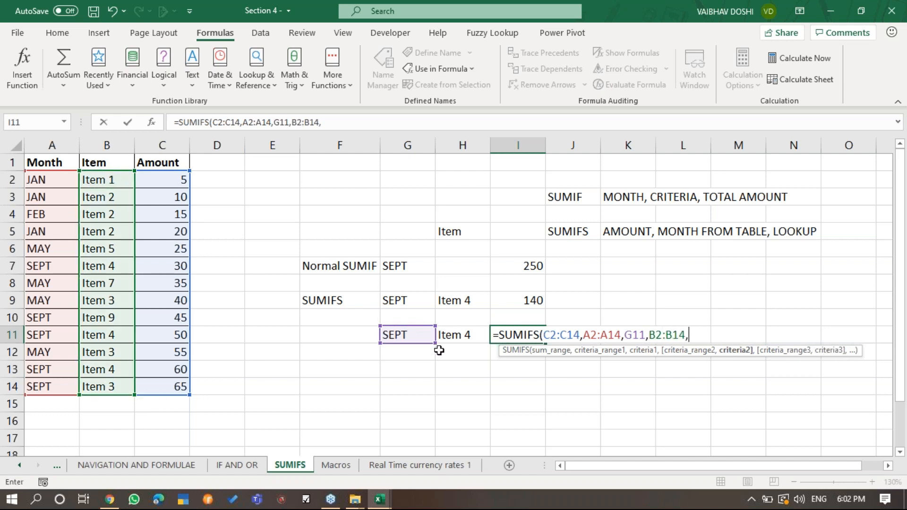
{"action": "left_click", "coordinate": [467, 331]}
{"action": "type", "text": ")"}
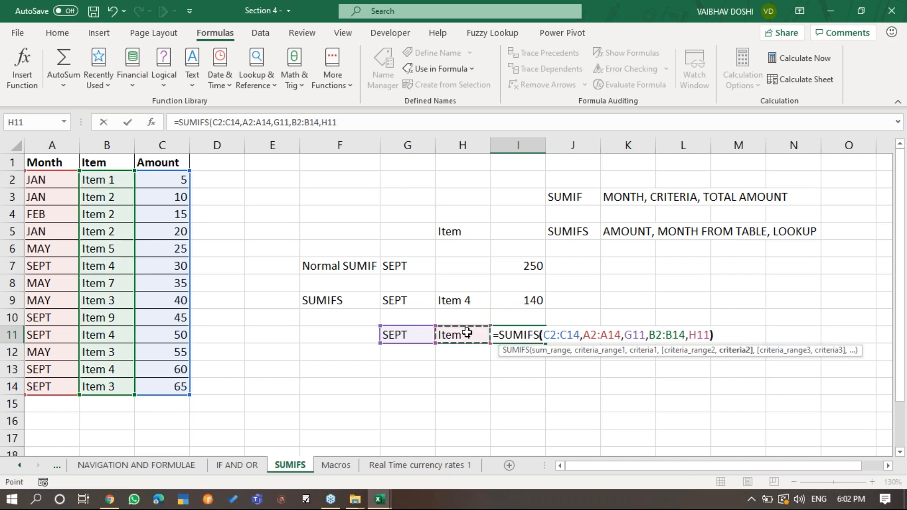
{"action": "key", "text": "Return"}
{"action": "key", "text": "F2"}
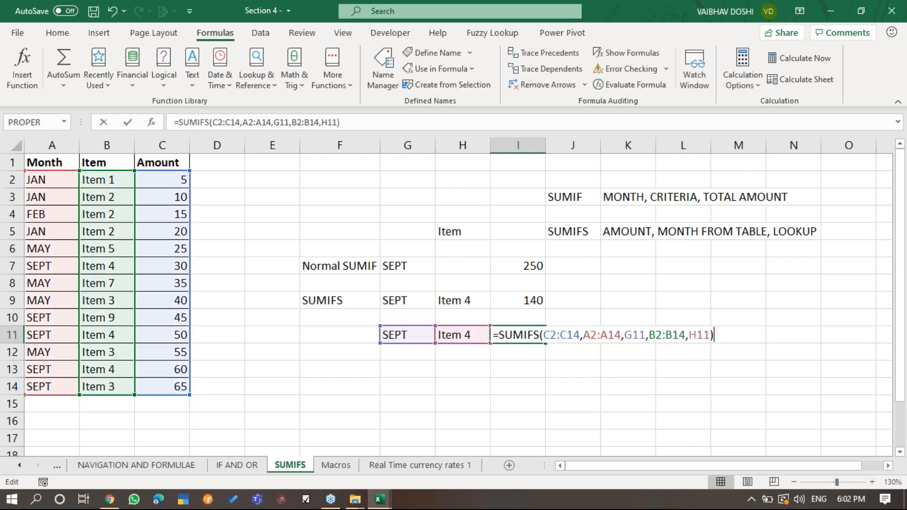
{"action": "left_click", "coordinate": [893, 40]}
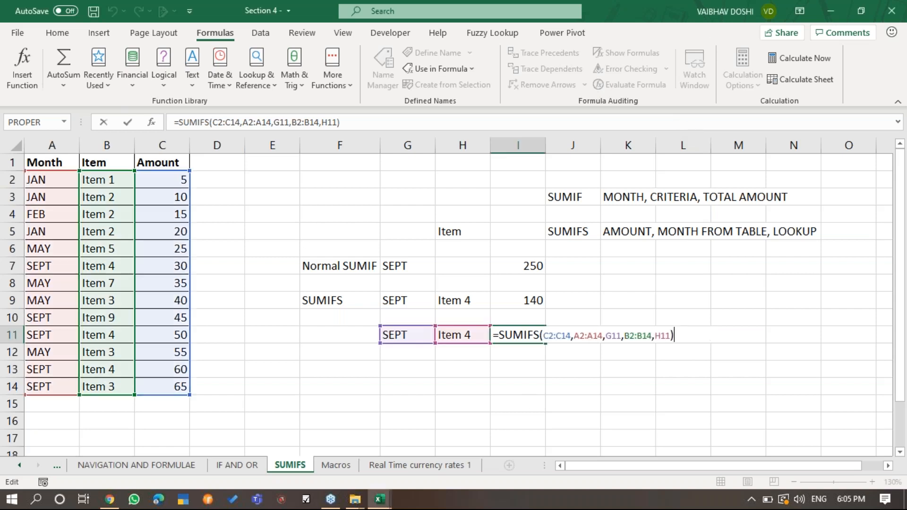
Clear the formula in I11 and start a new SUMIFS there with C2:C14 as the sum range.
{"action": "key", "text": "ctrl+Return"}
{"action": "key", "text": "Delete"}
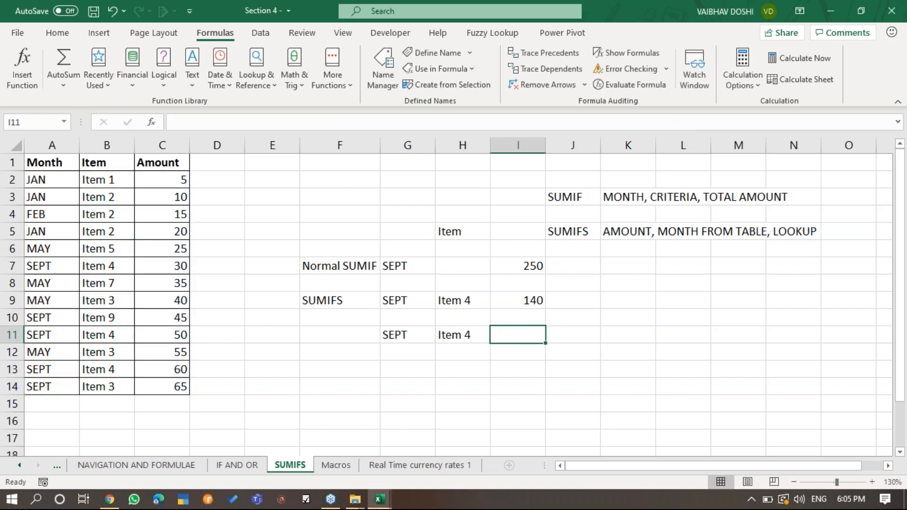
{"action": "type", "text": "=SUMIF"}
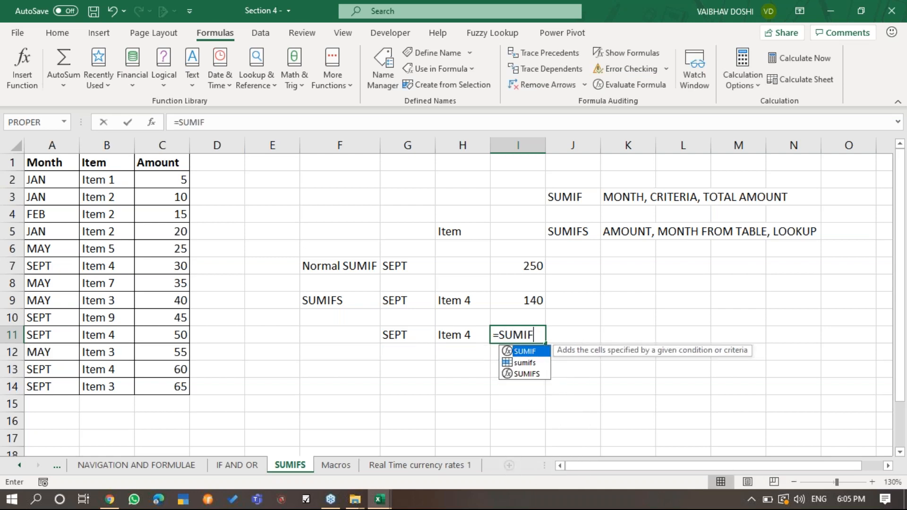
{"action": "key", "text": "Down"}
{"action": "key", "text": "Down"}
{"action": "key", "text": "Tab"}
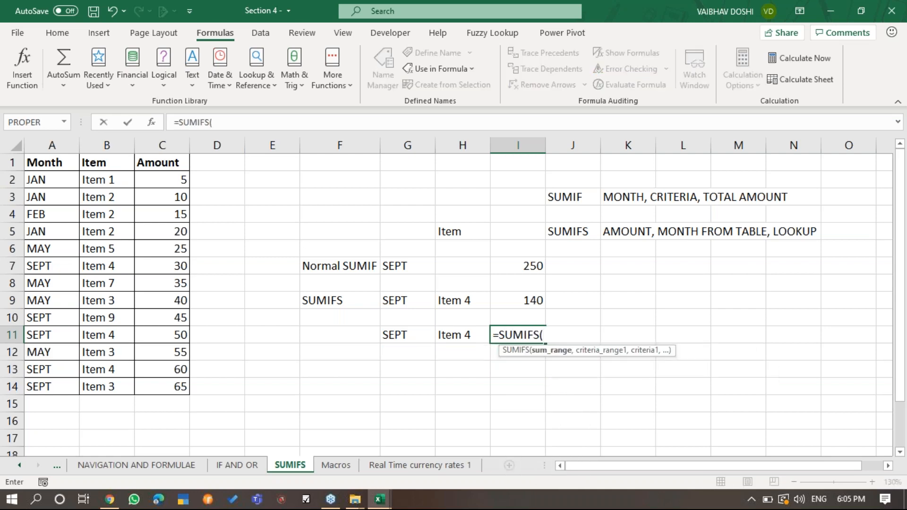
{"action": "left_click", "coordinate": [149, 181]}
{"action": "key", "text": "ctrl+shift+Down"}
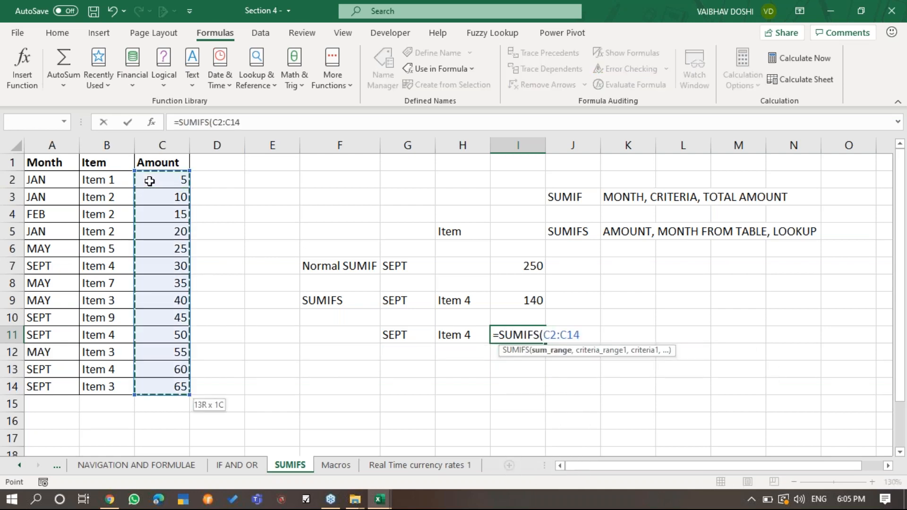
{"action": "type", "text": ","}
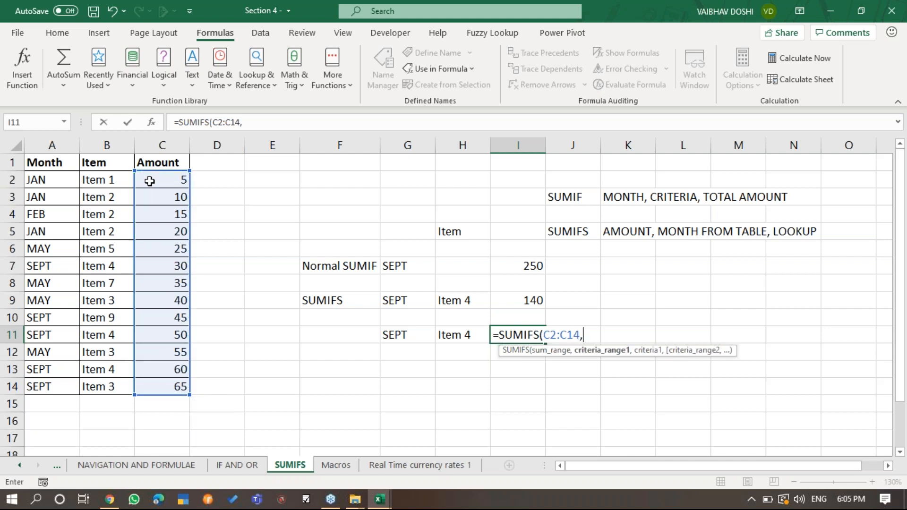
Add A2:A14 as the first criteria range of the SUMIFS formula, with the month in G11 as its criterion.
{"action": "left_click", "coordinate": [44, 186]}
{"action": "key", "text": "ctrl+shift+Down"}
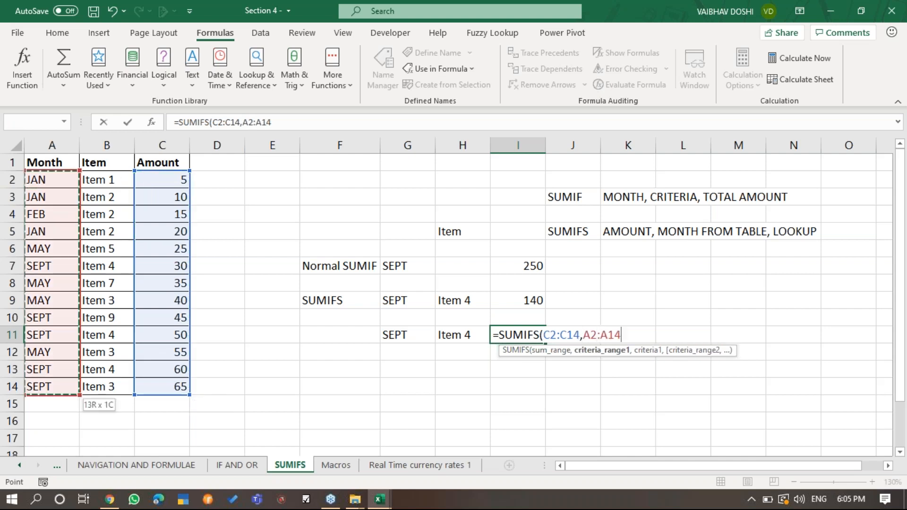
{"action": "type", "text": ","}
{"action": "left_click", "coordinate": [397, 338]}
{"action": "type", "text": ","}
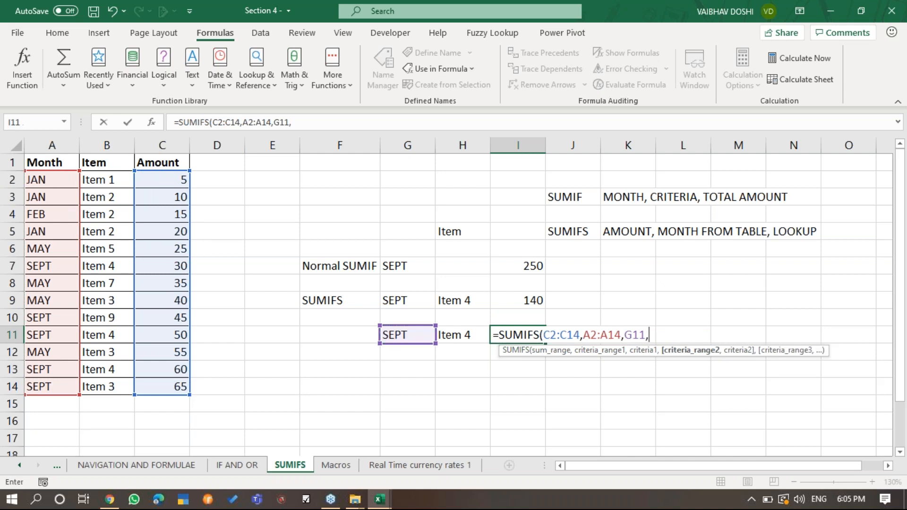
Add B2:B14 with the item in H11 as the second condition and complete the SUMIFS formula in I11.
{"action": "left_click", "coordinate": [114, 183]}
{"action": "key", "text": "ctrl+shift+Down"}
{"action": "type", "text": ","}
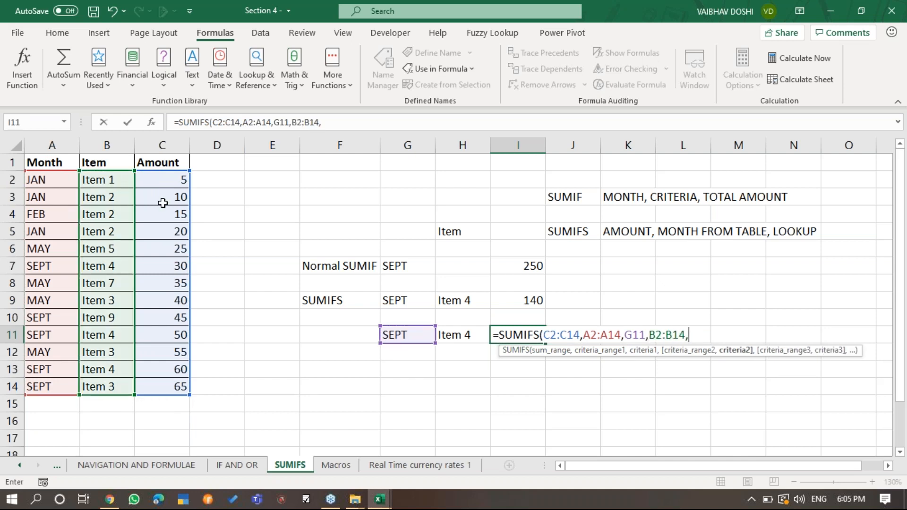
{"action": "left_click", "coordinate": [459, 341]}
{"action": "type", "text": ")"}
{"action": "key", "text": "Return"}
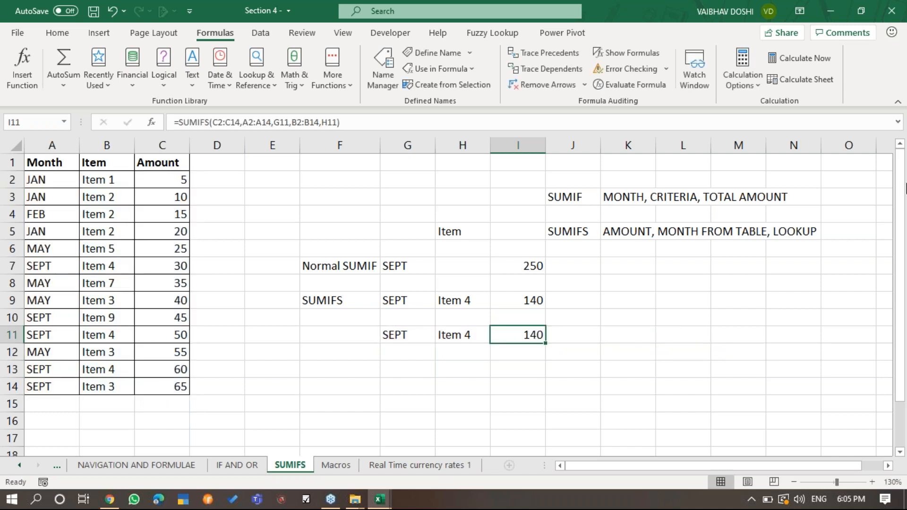
Open the Real Time currency rates 1 worksheet.
{"action": "left_click", "coordinate": [726, 46]}
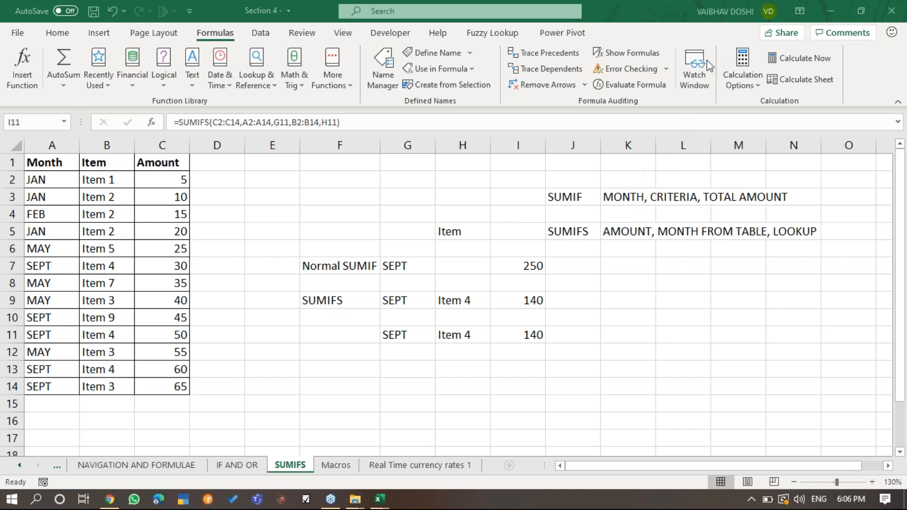
{"action": "left_click", "coordinate": [399, 467]}
{"action": "left_click", "coordinate": [362, 327]}
{"action": "scroll", "coordinate": [364, 331], "scroll_direction": "up", "scroll_amount": 1}
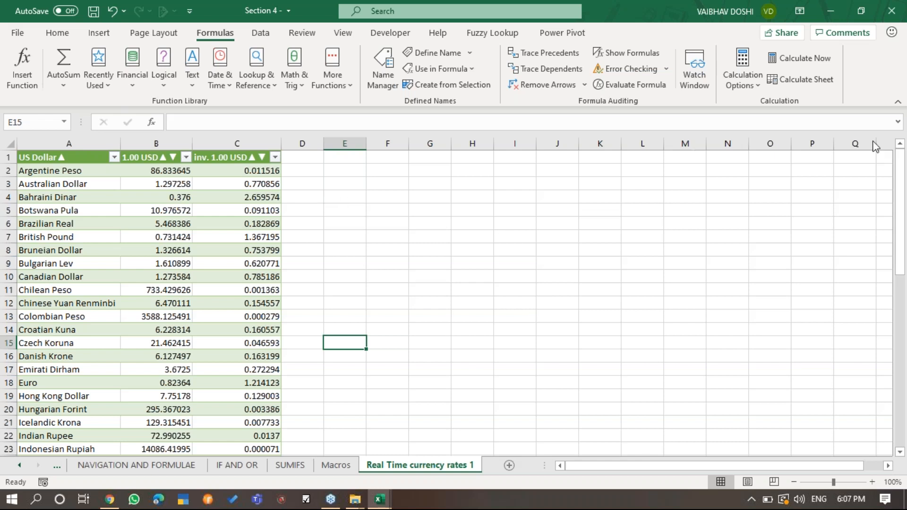
{"action": "left_click", "coordinate": [892, 123]}
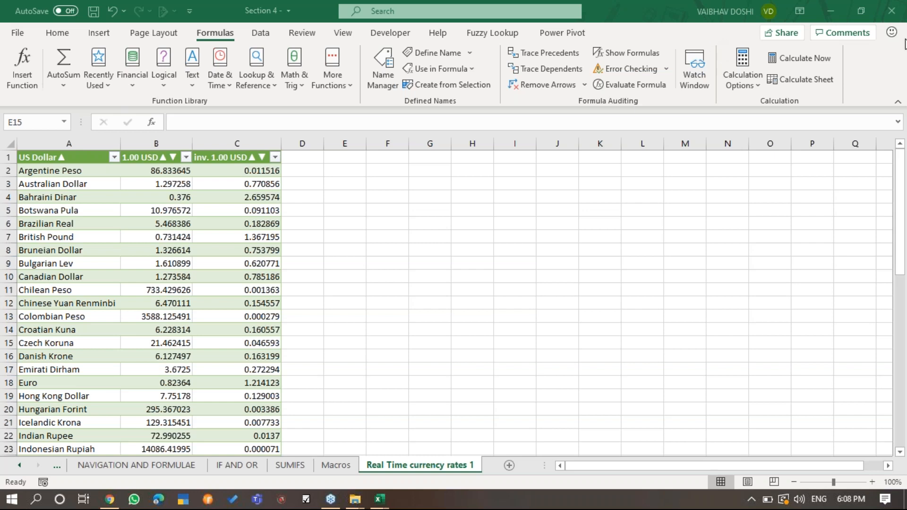
{"action": "left_click", "coordinate": [320, 234]}
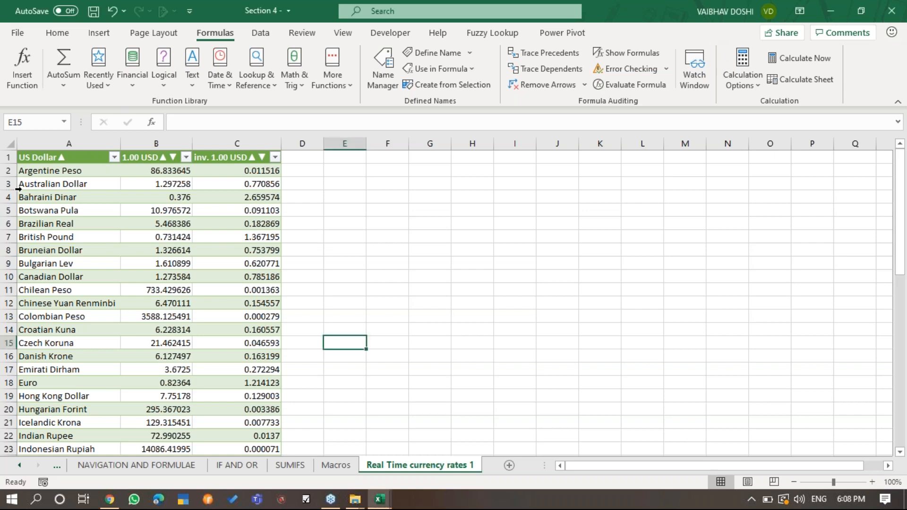
Examine the extent of the currency table from its US Dollar header down to the last currency row.
{"action": "left_click", "coordinate": [51, 158]}
{"action": "key", "text": "ctrl+Right"}
{"action": "key", "text": "ctrl+Left"}
{"action": "key", "text": "ctrl+Down"}
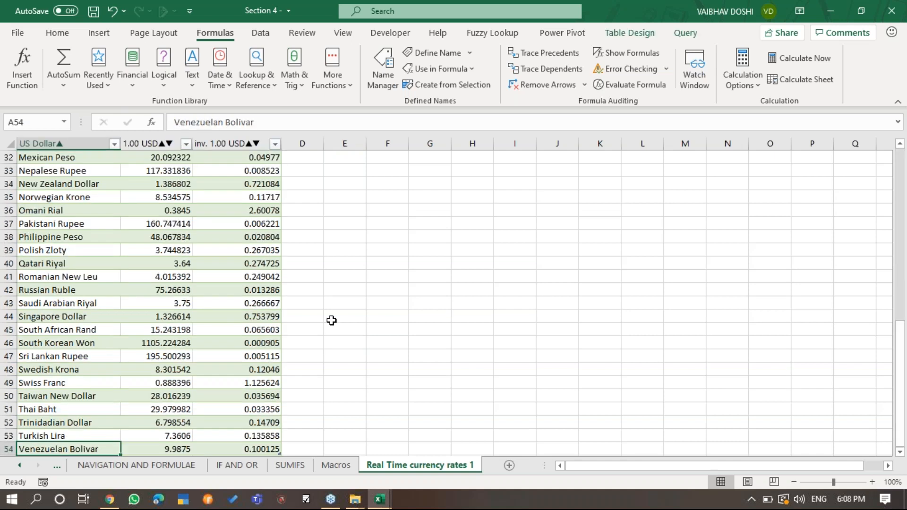
{"action": "key", "text": "ctrl+Up"}
{"action": "key", "text": "Down"}
{"action": "key", "text": "ctrl+Down"}
{"action": "key", "text": "ctrl+Up"}
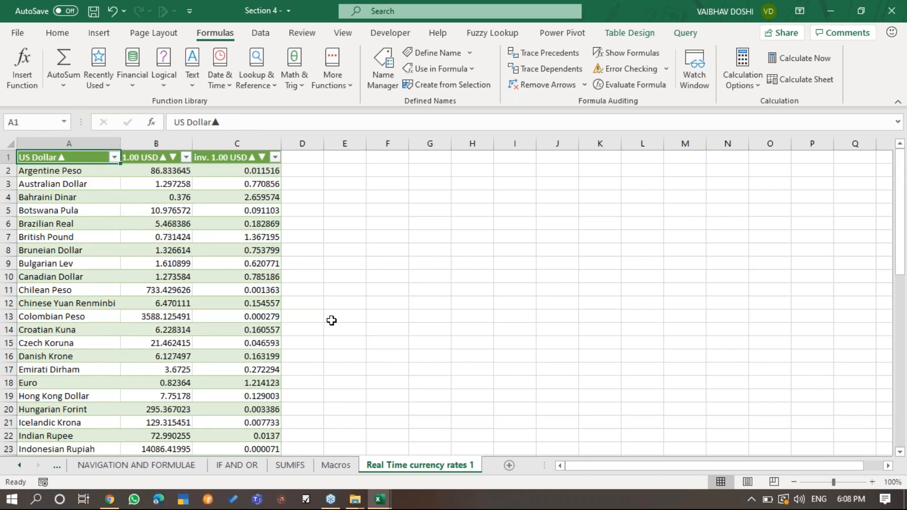
Add a new blank worksheet after Real Time currency rates 1, and return to the rates sheet to review its table.
{"action": "left_click", "coordinate": [510, 465]}
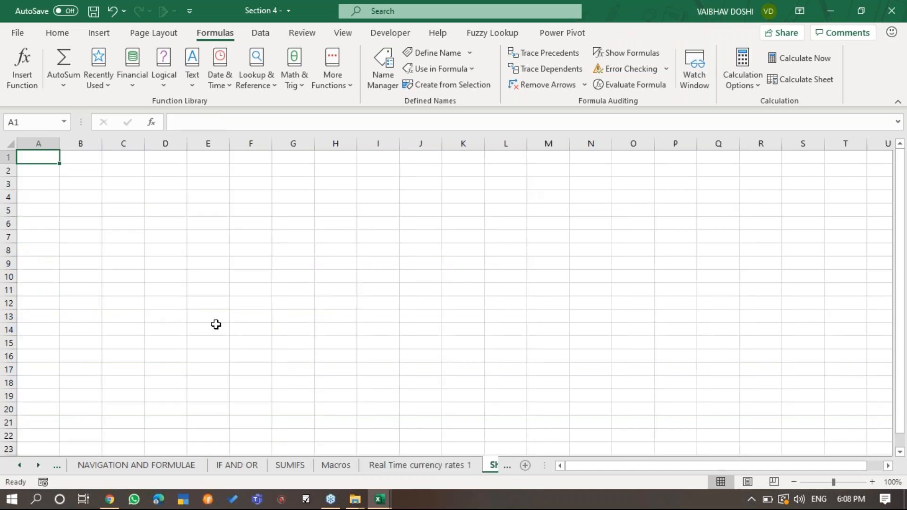
{"action": "left_click", "coordinate": [39, 466]}
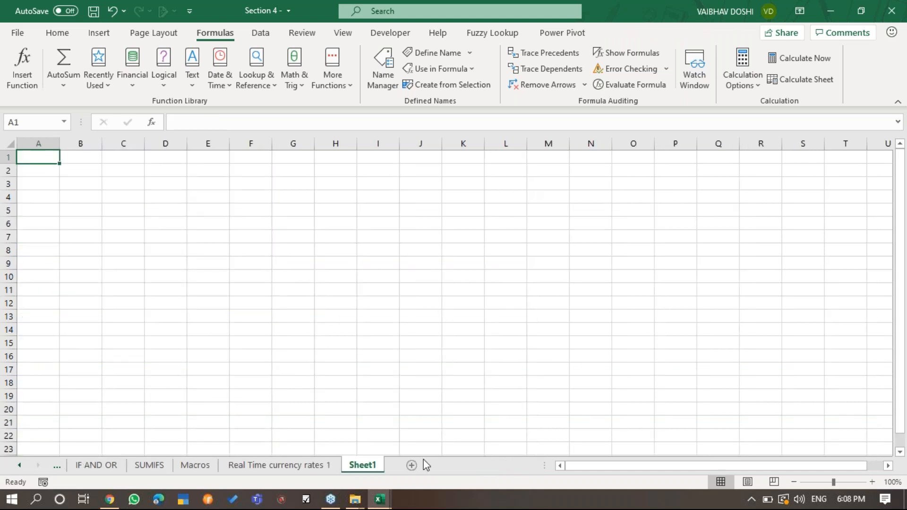
{"action": "left_click", "coordinate": [307, 472]}
{"action": "scroll", "coordinate": [191, 354], "scroll_direction": "down", "scroll_amount": 7}
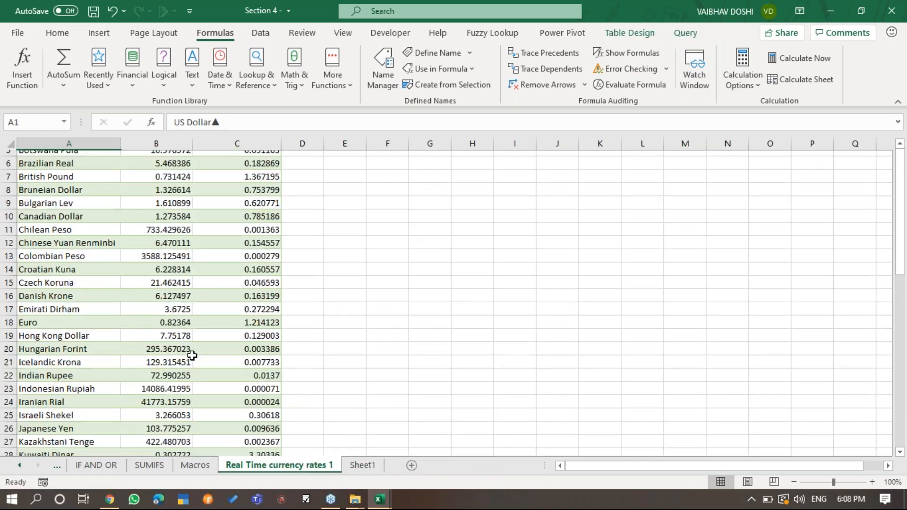
{"action": "scroll", "coordinate": [192, 354], "scroll_direction": "down", "scroll_amount": 5}
{"action": "scroll", "coordinate": [191, 355], "scroll_direction": "up", "scroll_amount": 12}
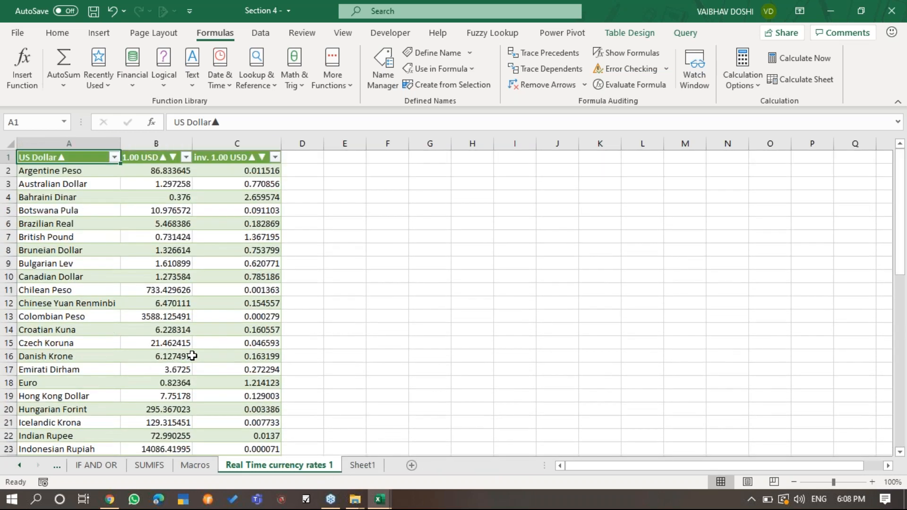
Switch to Chrome and search Google for CURRENCY LIVE DATA in the new tab.
{"action": "key", "text": "alt+Tab"}
{"action": "left_click", "coordinate": [493, 11]}
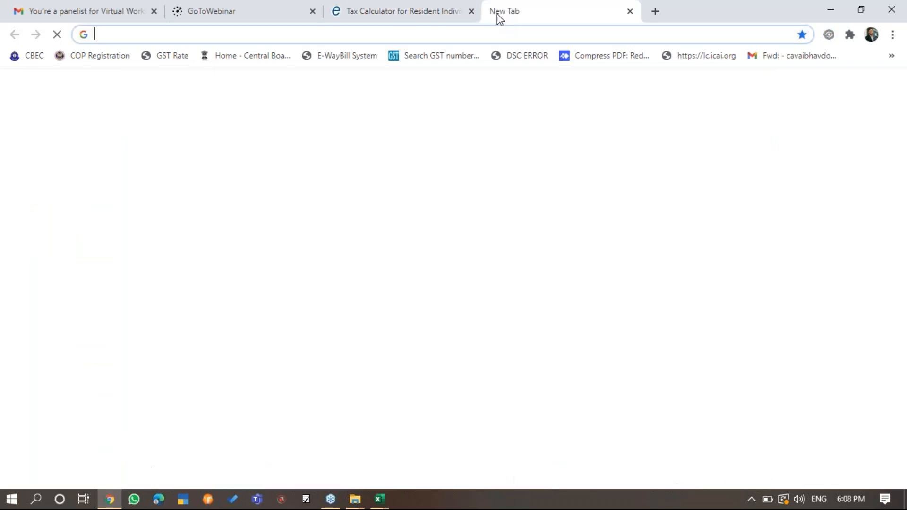
{"action": "left_click", "coordinate": [493, 35]}
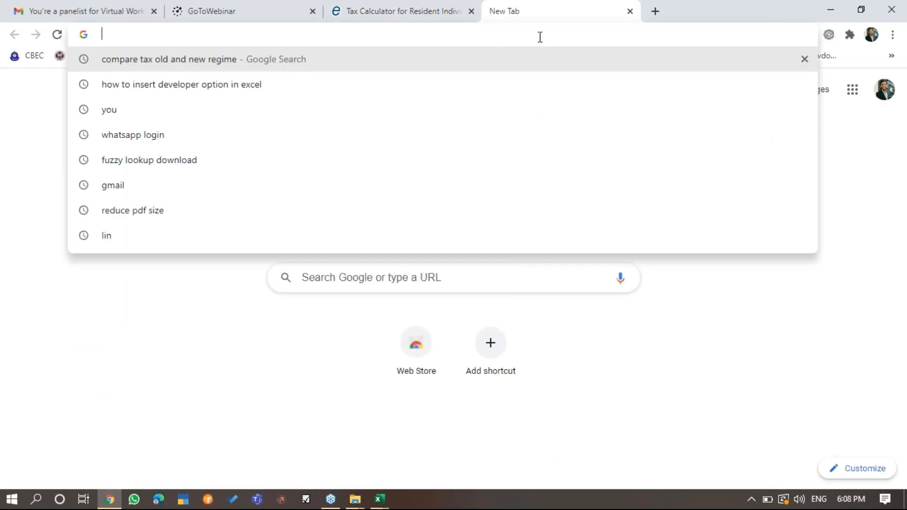
{"action": "type", "text": "REAL"}
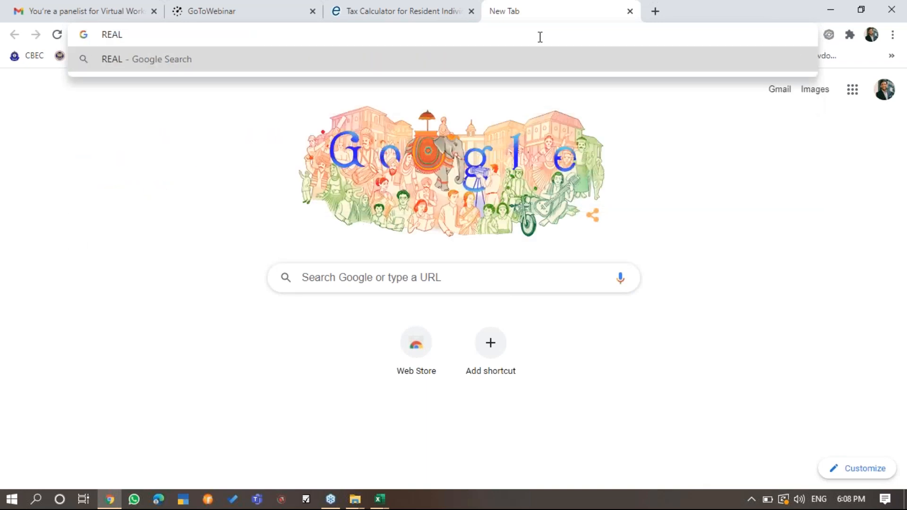
{"action": "key", "text": "BackSpace"}
{"action": "key", "text": "BackSpace"}
{"action": "key", "text": "BackSpace"}
{"action": "key", "text": "BackSpace"}
{"action": "type", "text": "CURRE"}
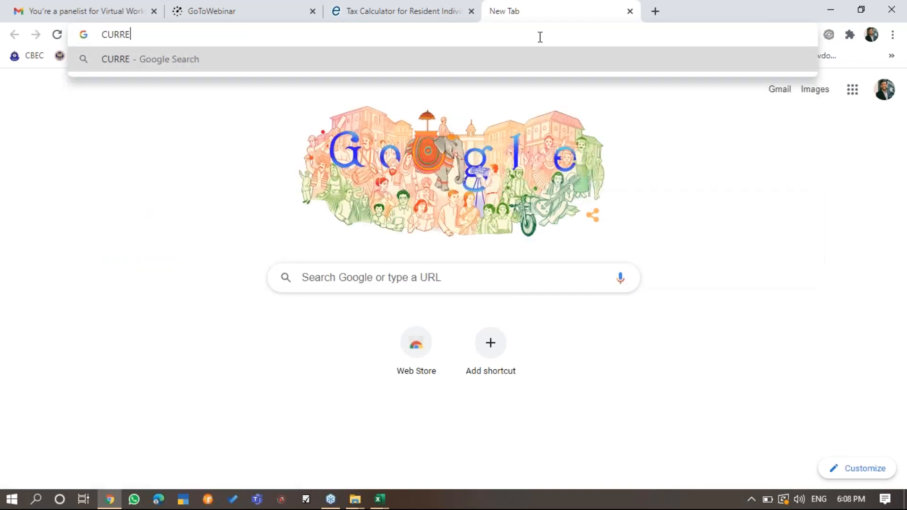
{"action": "type", "text": "NCY LIVE DATA"}
{"action": "key", "text": "Return"}
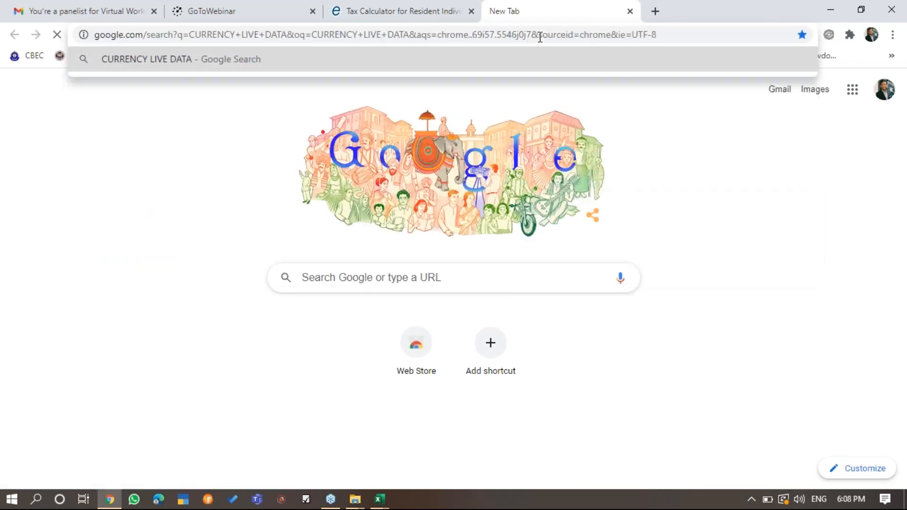
Look through the search results for a website offering live currency rates.
{"action": "scroll", "coordinate": [235, 307], "scroll_direction": "down", "scroll_amount": 3}
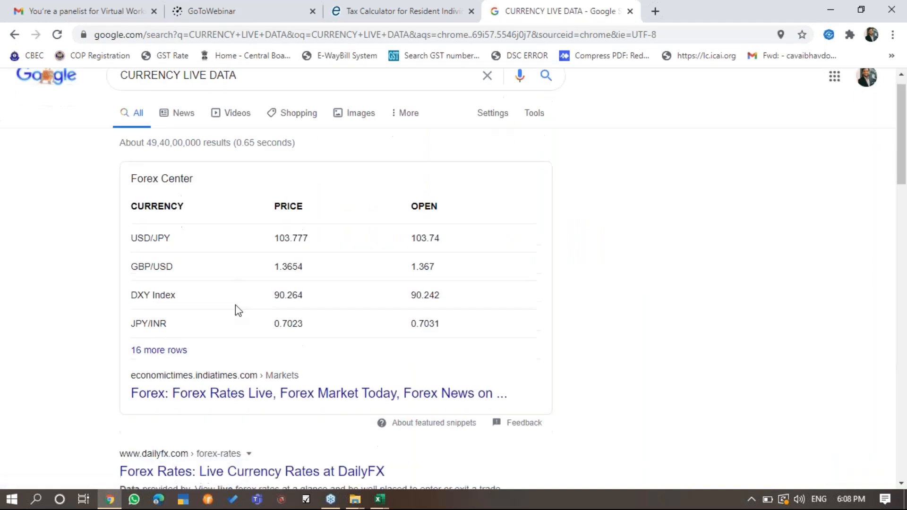
{"action": "scroll", "coordinate": [235, 304], "scroll_direction": "down", "scroll_amount": 4}
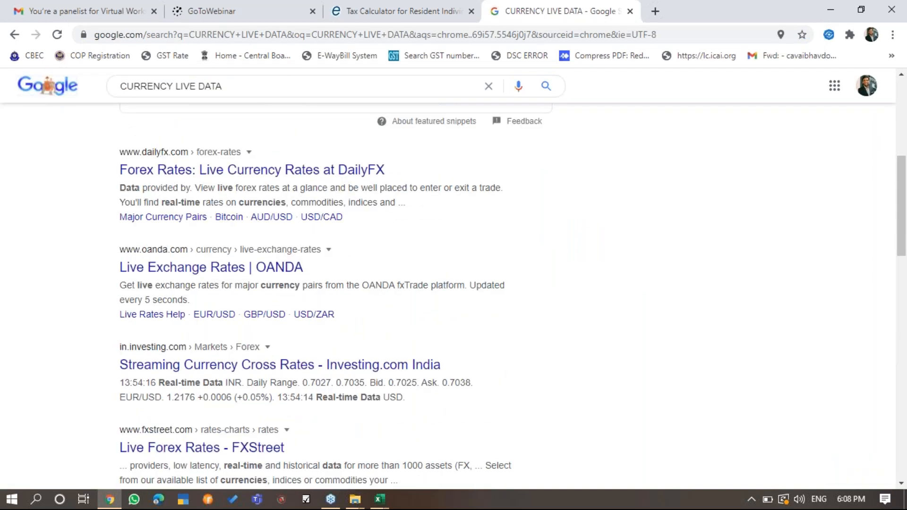
{"action": "scroll", "coordinate": [213, 369], "scroll_direction": "down", "scroll_amount": 3}
{"action": "scroll", "coordinate": [212, 368], "scroll_direction": "down", "scroll_amount": 2}
{"action": "scroll", "coordinate": [224, 300], "scroll_direction": "down", "scroll_amount": 3}
{"action": "scroll", "coordinate": [225, 300], "scroll_direction": "down", "scroll_amount": 2}
{"action": "scroll", "coordinate": [224, 300], "scroll_direction": "down", "scroll_amount": 3}
{"action": "scroll", "coordinate": [225, 300], "scroll_direction": "up", "scroll_amount": 17}
Extend the search query with XRATES and open the x-rates.com website from the results.
{"action": "left_click", "coordinate": [293, 96]}
{"action": "type", "text": "XRATES"}
{"action": "key", "text": "Return"}
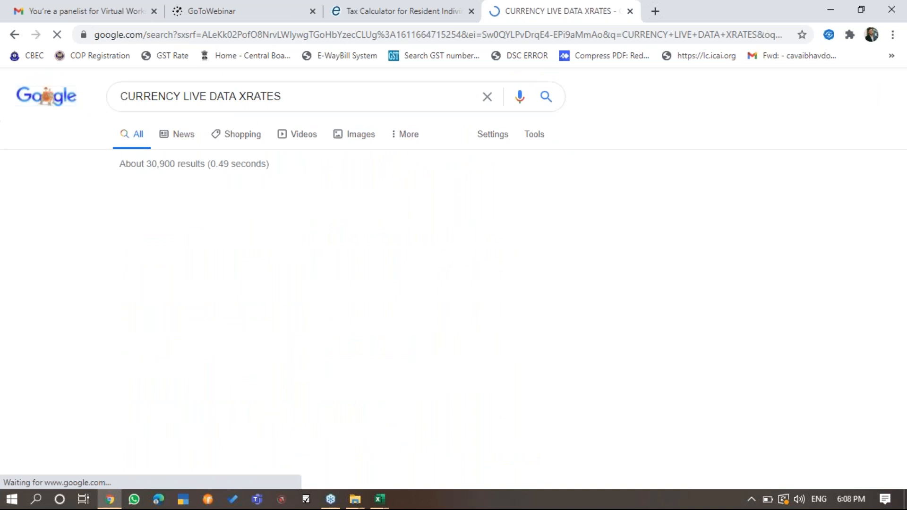
{"action": "left_click", "coordinate": [234, 207]}
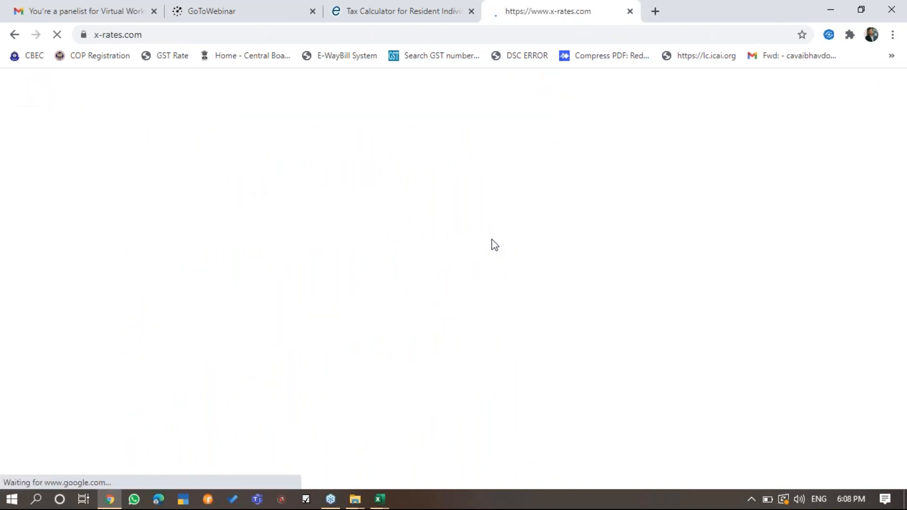
Look over the X-Rates home page and open its Rates Table for 1 US Dollar.
{"action": "scroll", "coordinate": [509, 316], "scroll_direction": "down", "scroll_amount": 6}
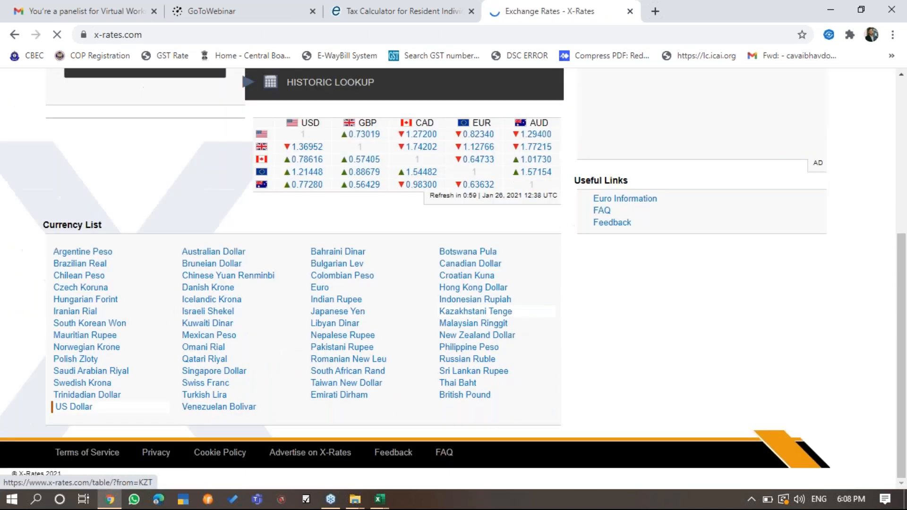
{"action": "scroll", "coordinate": [509, 316], "scroll_direction": "up", "scroll_amount": 4}
{"action": "scroll", "coordinate": [509, 316], "scroll_direction": "down", "scroll_amount": 2}
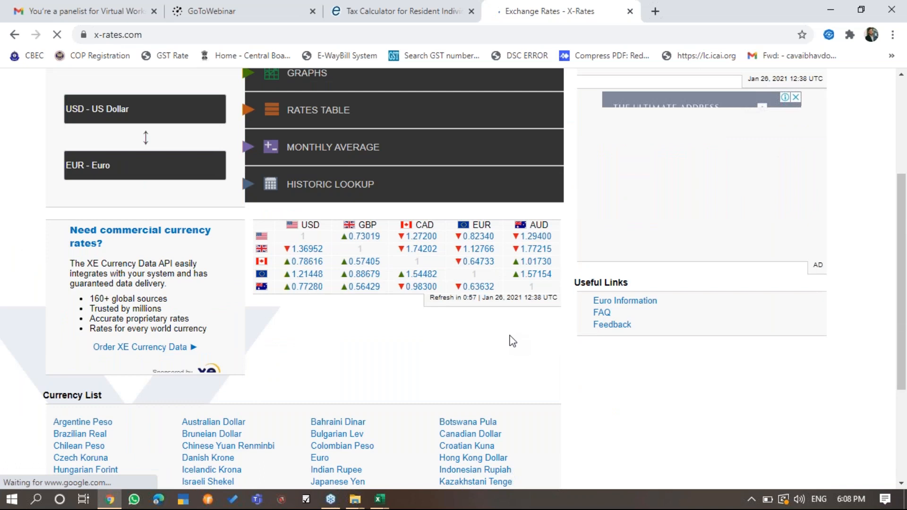
{"action": "scroll", "coordinate": [512, 341], "scroll_direction": "up", "scroll_amount": 1}
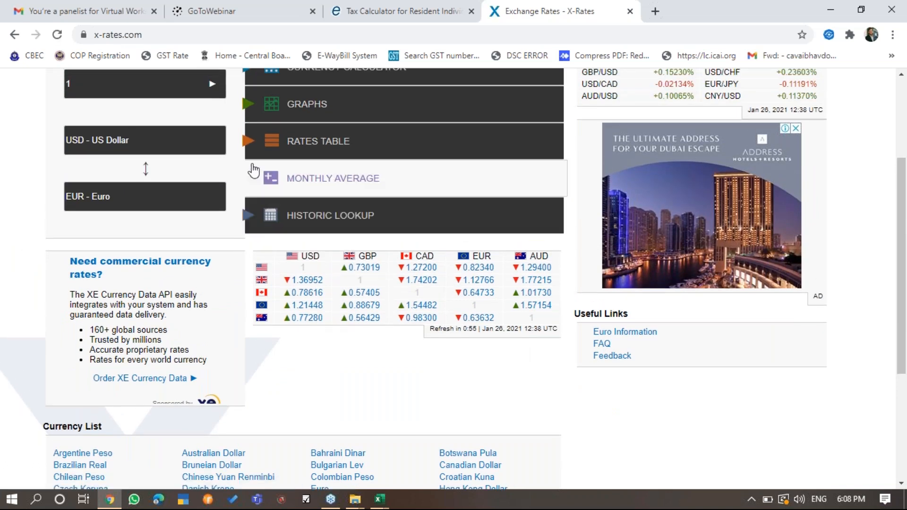
{"action": "left_click", "coordinate": [551, 142]}
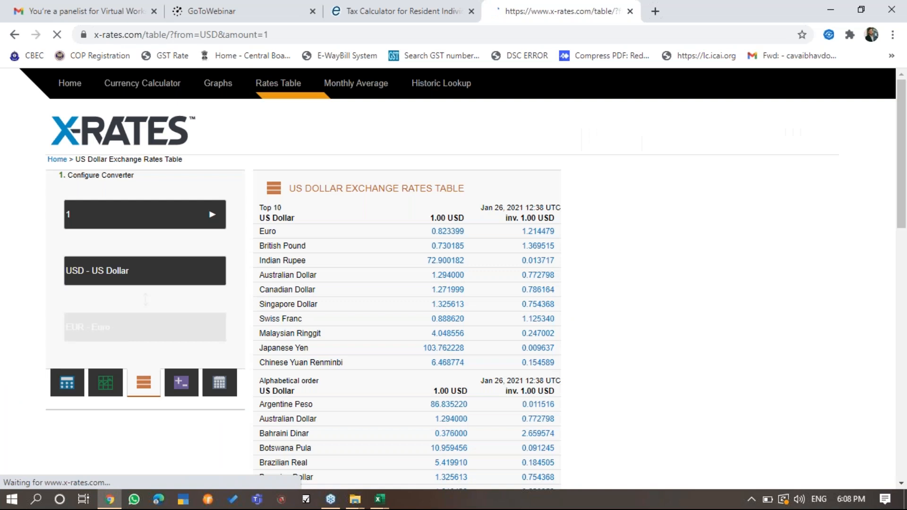
Examine the US Dollar exchange rates page, covering the Top 10 and the alphabetical currency tables.
{"action": "scroll", "coordinate": [571, 282], "scroll_direction": "down", "scroll_amount": 8}
{"action": "scroll", "coordinate": [568, 276], "scroll_direction": "down", "scroll_amount": 8}
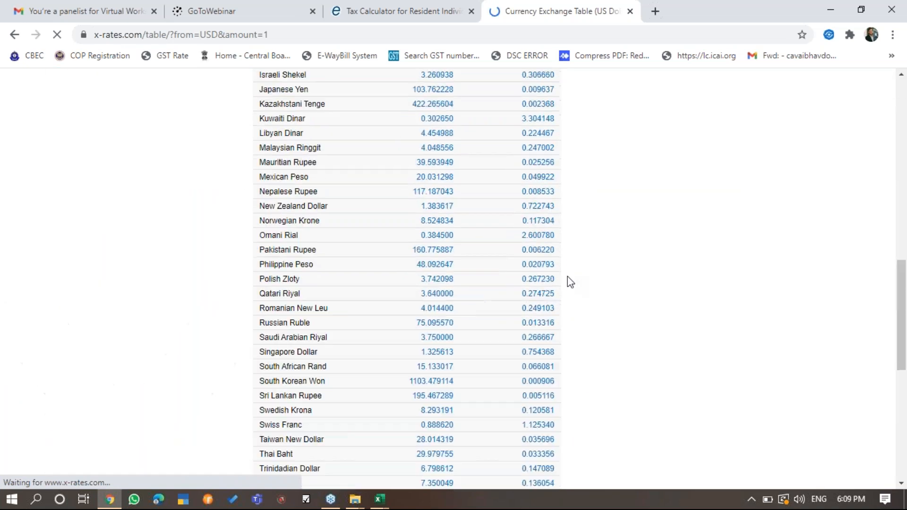
{"action": "scroll", "coordinate": [567, 276], "scroll_direction": "up", "scroll_amount": 15}
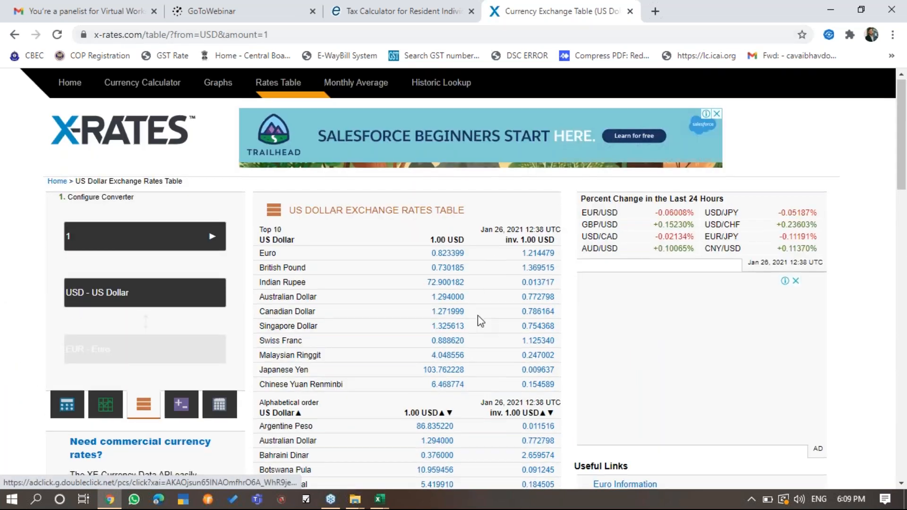
{"action": "scroll", "coordinate": [478, 315], "scroll_direction": "down", "scroll_amount": 20}
{"action": "scroll", "coordinate": [478, 316], "scroll_direction": "up", "scroll_amount": 12}
{"action": "scroll", "coordinate": [478, 315], "scroll_direction": "up", "scroll_amount": 10}
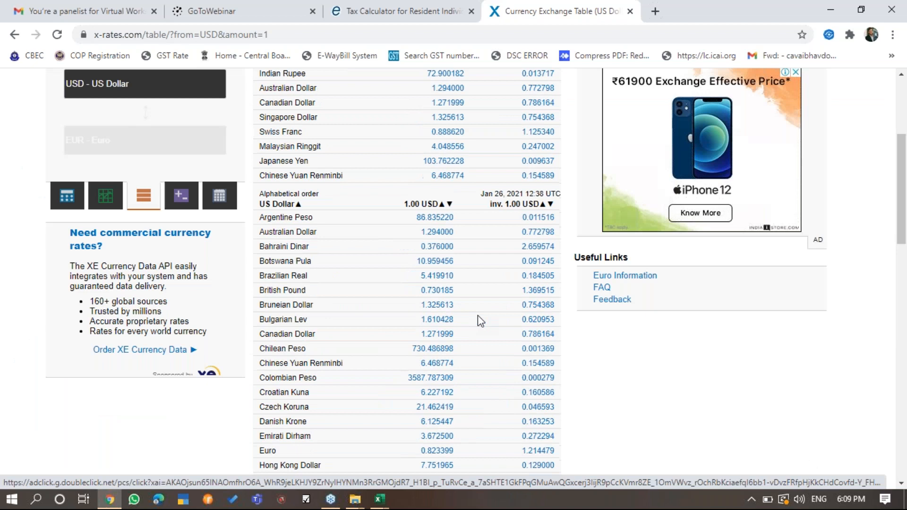
Copy the address of the X-Rates US Dollar table page and switch to the blank Sheet1 in Excel.
{"action": "left_click", "coordinate": [457, 38]}
{"action": "key", "text": "ctrl+c"}
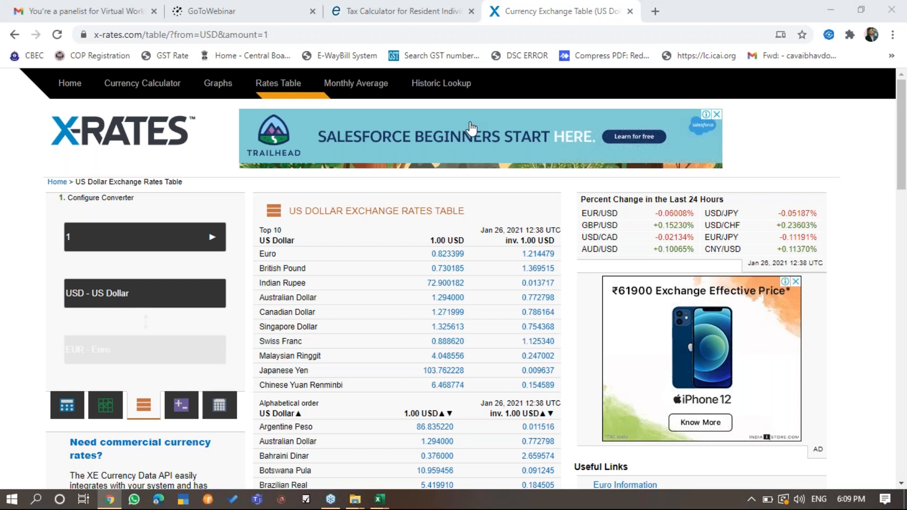
{"action": "key", "text": "alt+Tab"}
{"action": "left_click", "coordinate": [367, 470]}
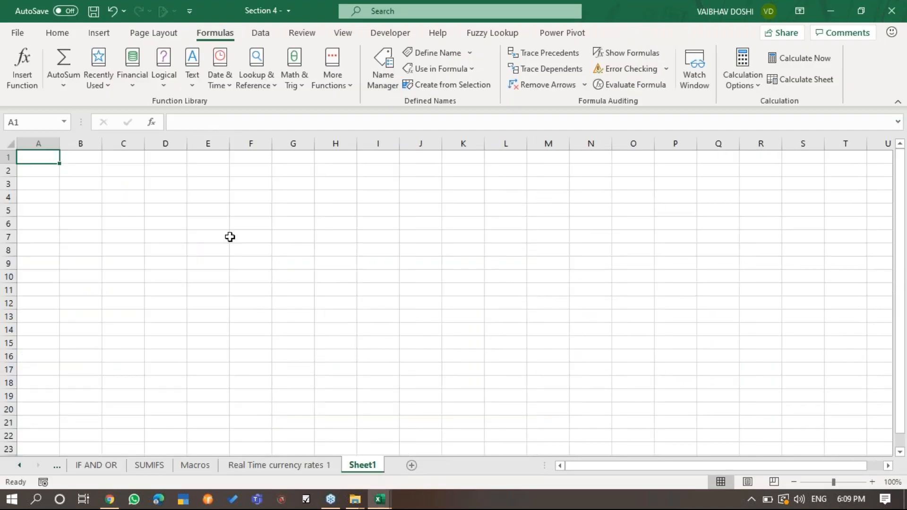
{"action": "left_click", "coordinate": [107, 34]}
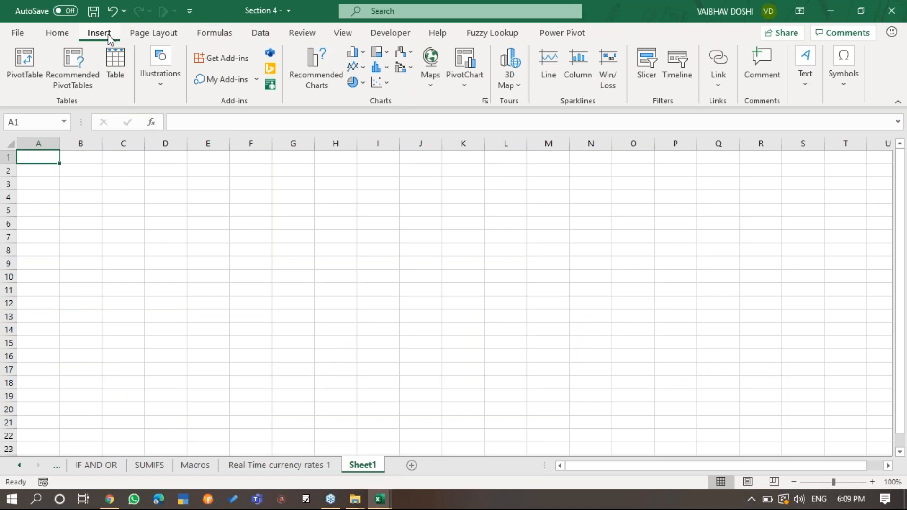
{"action": "left_click", "coordinate": [260, 33]}
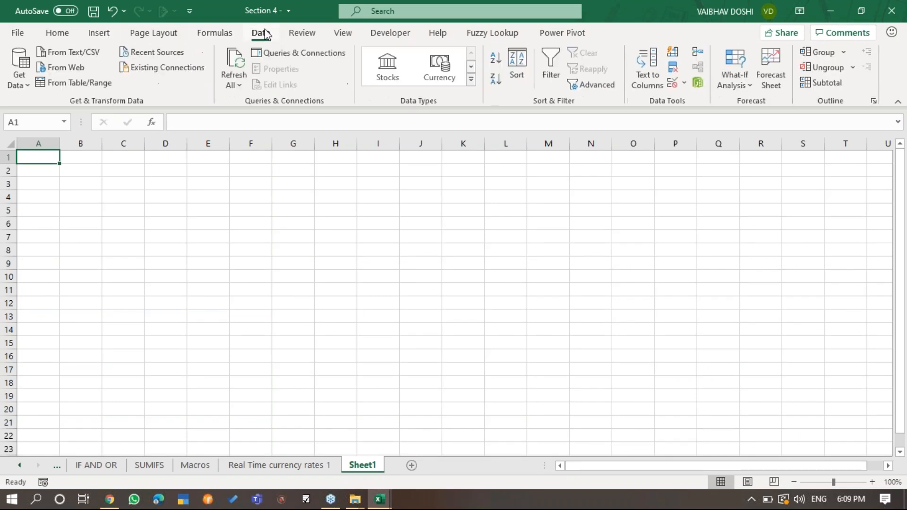
{"action": "left_click", "coordinate": [62, 71]}
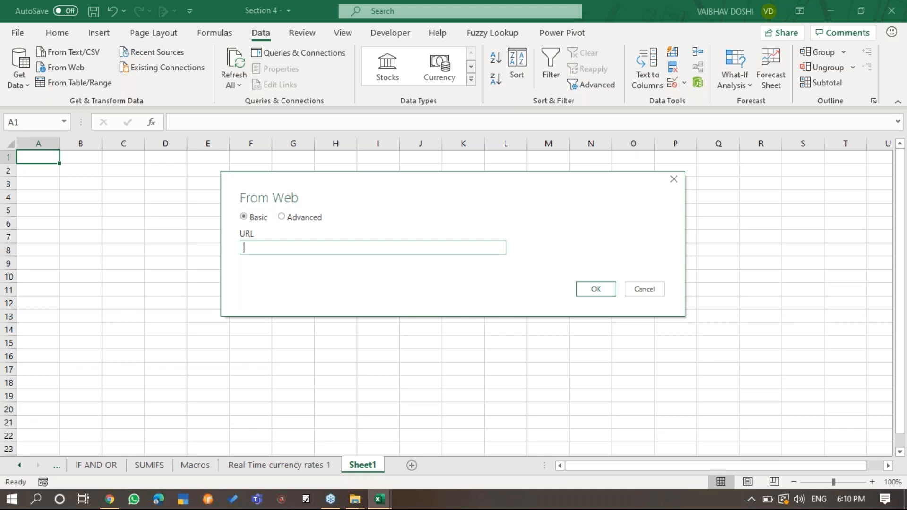
{"action": "key", "text": "ctrl+v"}
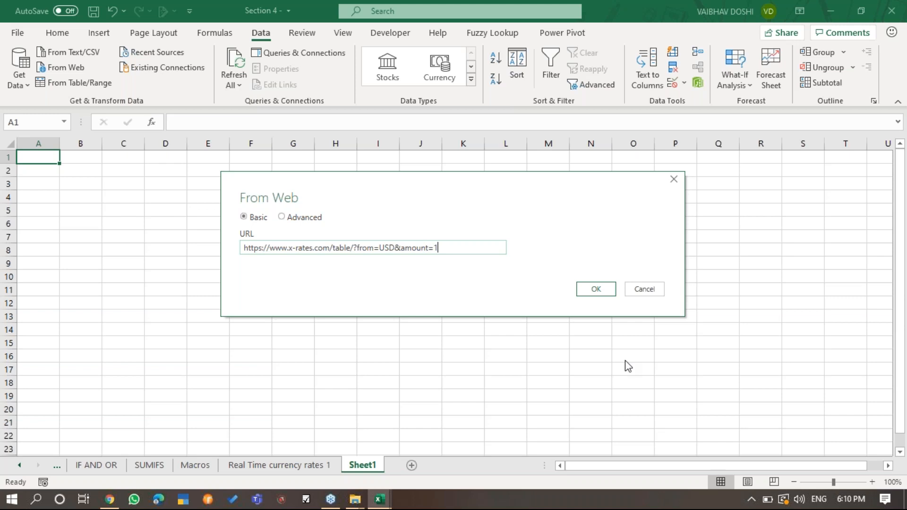
{"action": "left_click", "coordinate": [598, 290]}
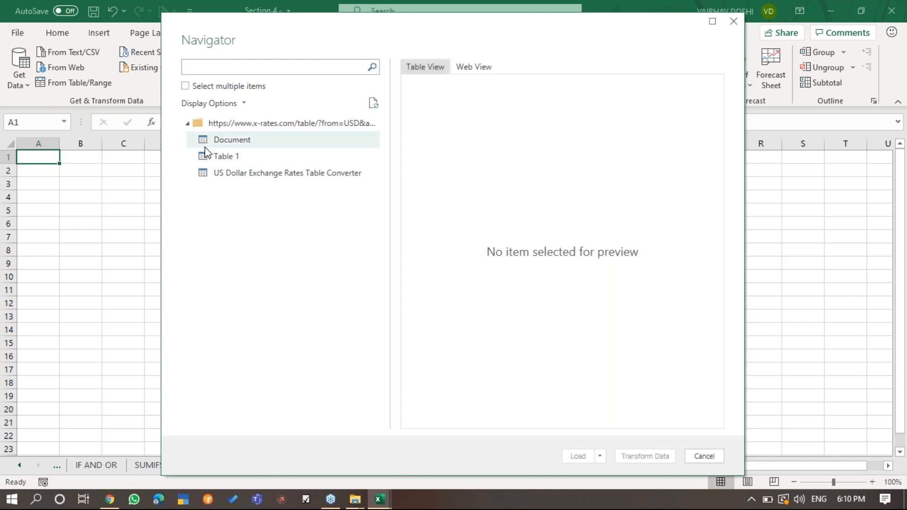
Preview Table 1 and the US Dollar Exchange Rates Table Converter, comparing them with the tables on the X-Rates page.
{"action": "left_click", "coordinate": [252, 178]}
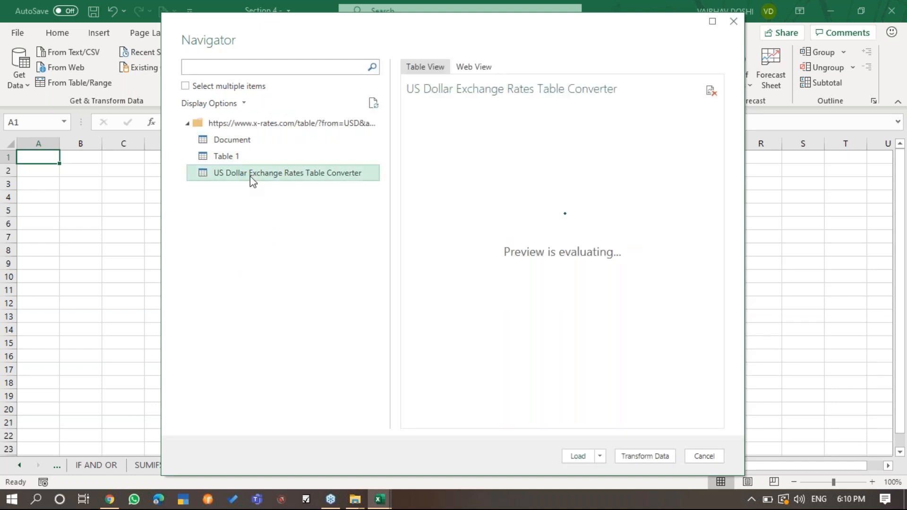
{"action": "left_click", "coordinate": [228, 161]}
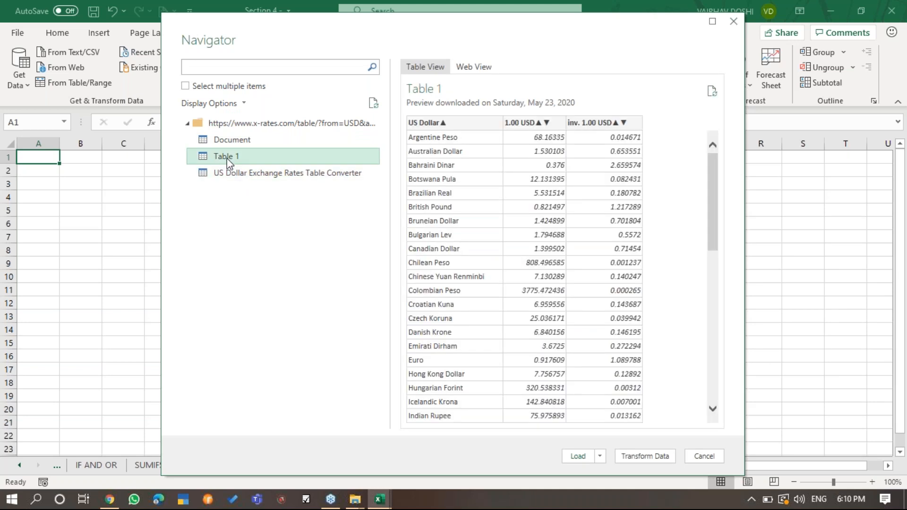
{"action": "left_click", "coordinate": [235, 177]}
{"action": "key", "text": "alt+Tab"}
{"action": "scroll", "coordinate": [555, 373], "scroll_direction": "down", "scroll_amount": 15}
{"action": "scroll", "coordinate": [555, 373], "scroll_direction": "up", "scroll_amount": 11}
{"action": "scroll", "coordinate": [556, 373], "scroll_direction": "up", "scroll_amount": 4}
{"action": "key", "text": "alt+Tab"}
Select Table 1, check its preview and load it into a new worksheet.
{"action": "left_click", "coordinate": [282, 160]}
{"action": "left_click_drag", "start_coordinate": [712, 254], "coordinate": [731, 177]}
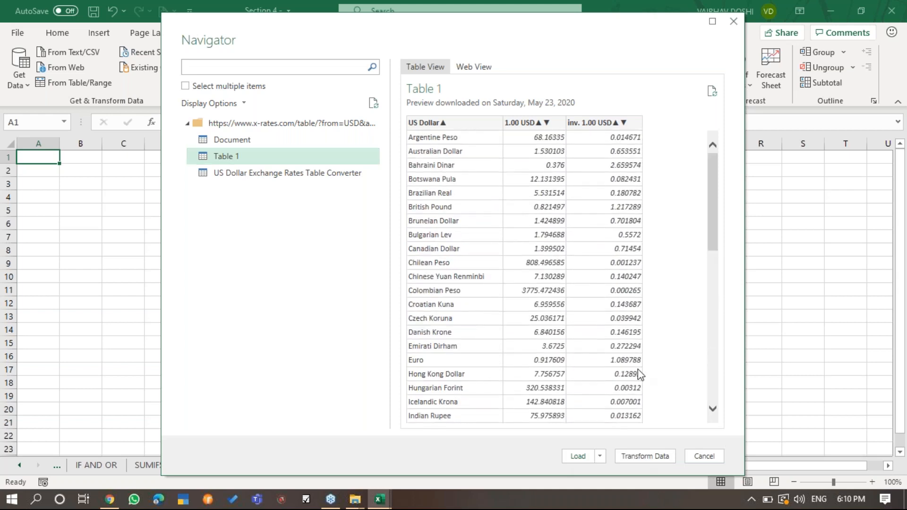
{"action": "left_click", "coordinate": [576, 457]}
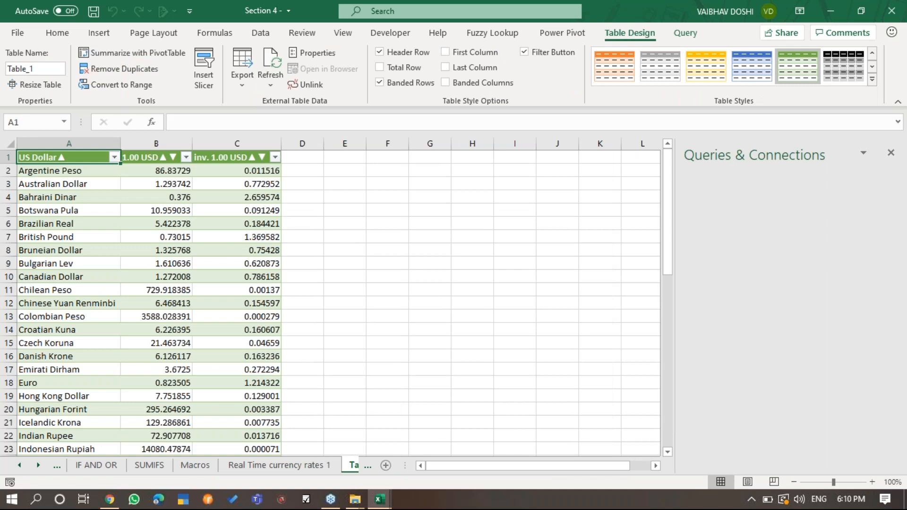
Apply the blue banded style to the imported rates table and close Queries & Connections.
{"action": "left_click", "coordinate": [614, 66]}
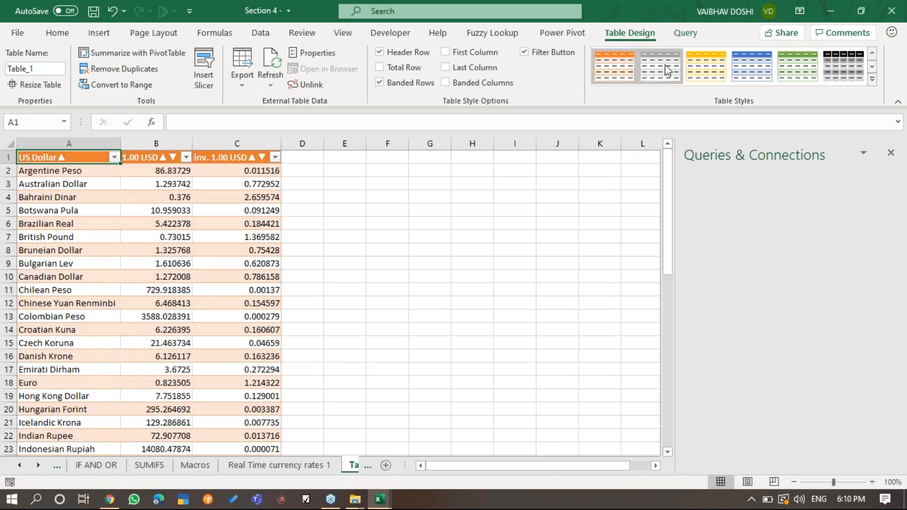
{"action": "left_click", "coordinate": [700, 71]}
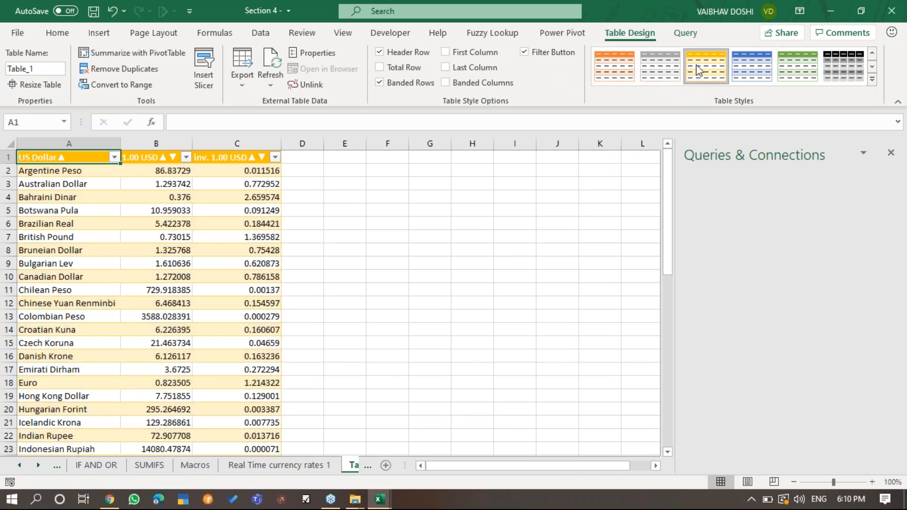
{"action": "left_click", "coordinate": [745, 71]}
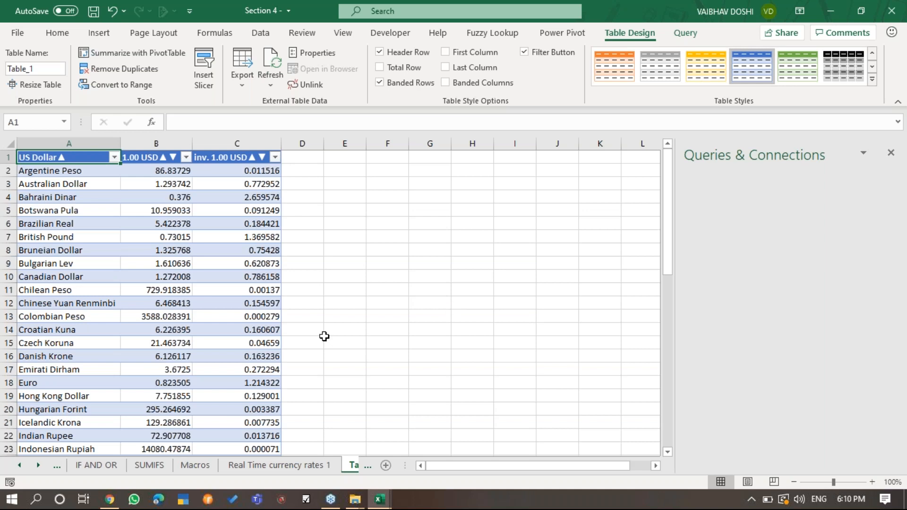
{"action": "scroll", "coordinate": [290, 340], "scroll_direction": "down", "scroll_amount": 15}
{"action": "scroll", "coordinate": [290, 340], "scroll_direction": "up", "scroll_amount": 15}
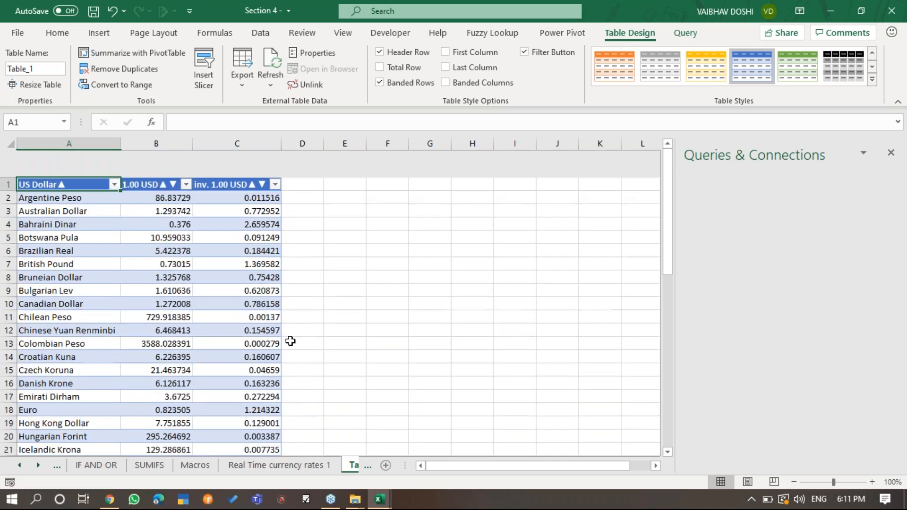
{"action": "left_click", "coordinate": [863, 154]}
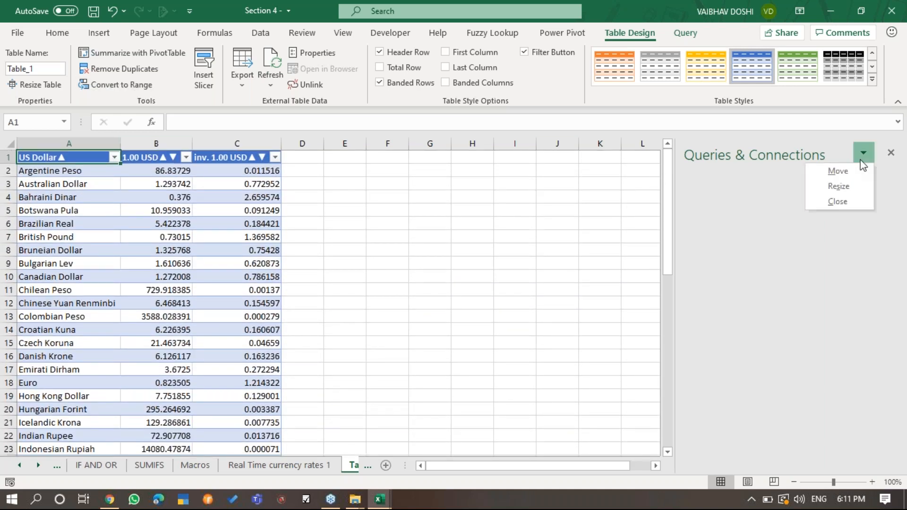
{"action": "left_click", "coordinate": [852, 209]}
{"action": "left_click", "coordinate": [182, 290]}
{"action": "left_click", "coordinate": [17, 281]}
{"action": "left_click", "coordinate": [170, 261]}
{"action": "left_click", "coordinate": [269, 255]}
{"action": "left_click", "coordinate": [37, 272]}
{"action": "left_click", "coordinate": [191, 265]}
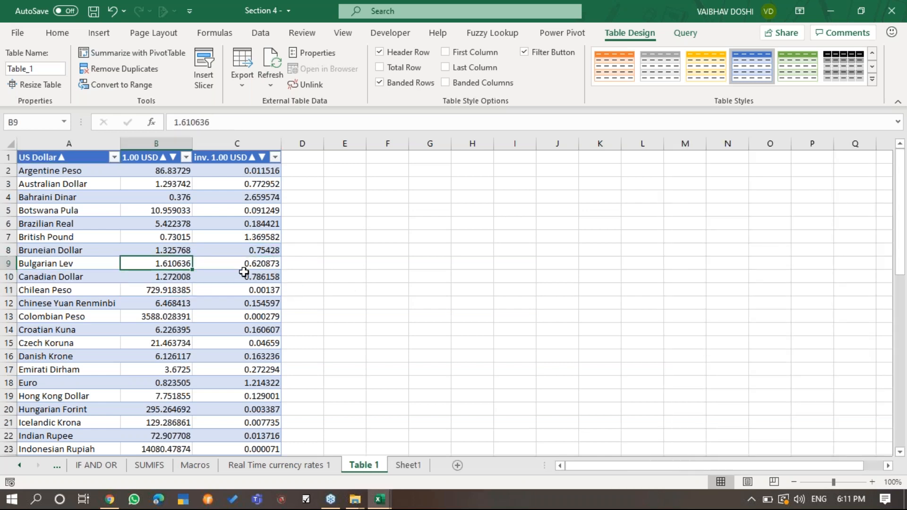
Refresh the imported currency rates table from its web source.
{"action": "left_click", "coordinate": [243, 273]}
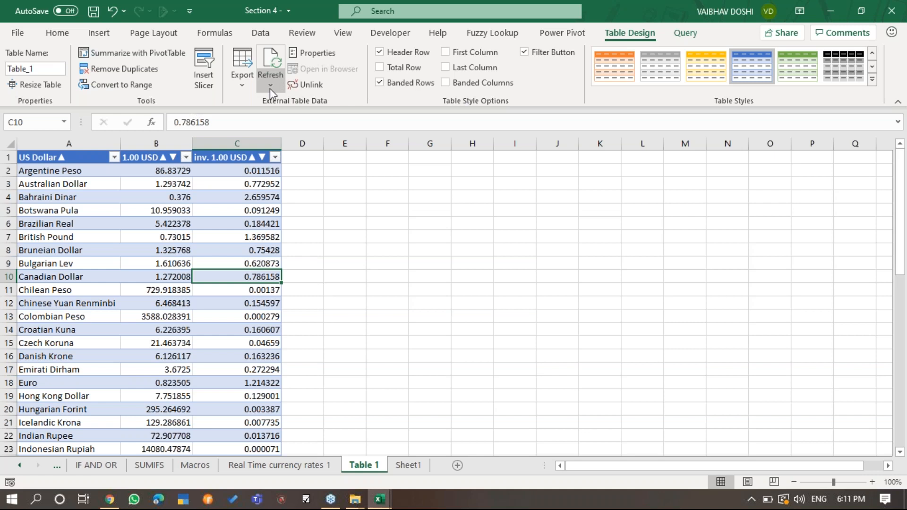
{"action": "right_click", "coordinate": [223, 229]}
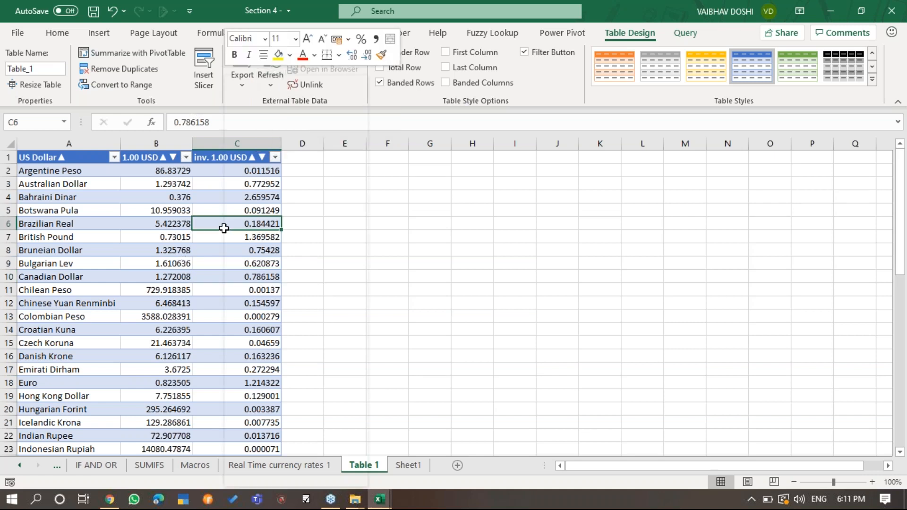
{"action": "left_click", "coordinate": [263, 207]}
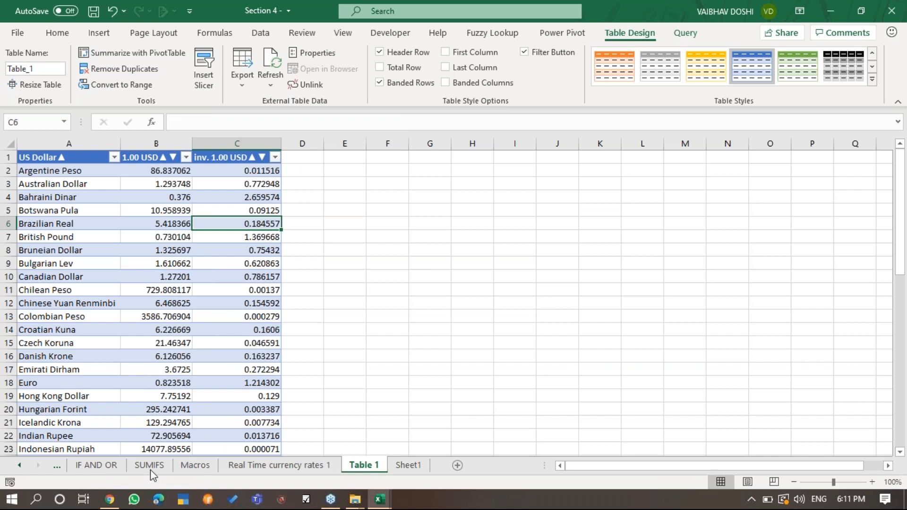
Switch to the browser and reload the X-Rates page to compare its current rates with the imported table.
{"action": "key", "text": "alt+Tab"}
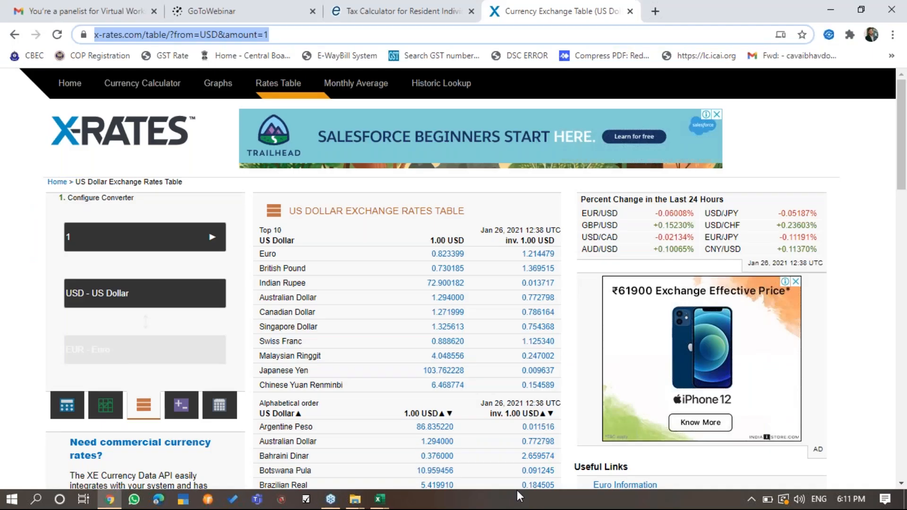
{"action": "scroll", "coordinate": [488, 325], "scroll_direction": "down", "scroll_amount": 7}
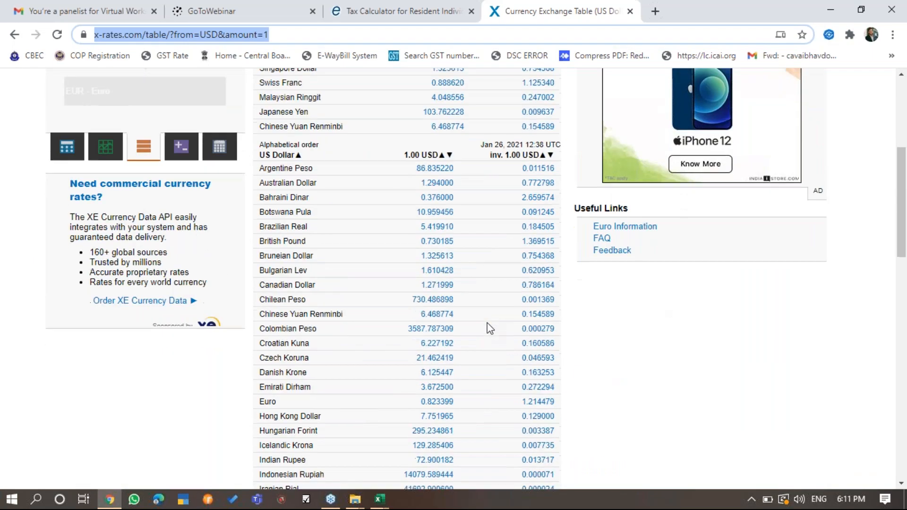
{"action": "scroll", "coordinate": [488, 325], "scroll_direction": "up", "scroll_amount": 4}
{"action": "left_click", "coordinate": [57, 35]}
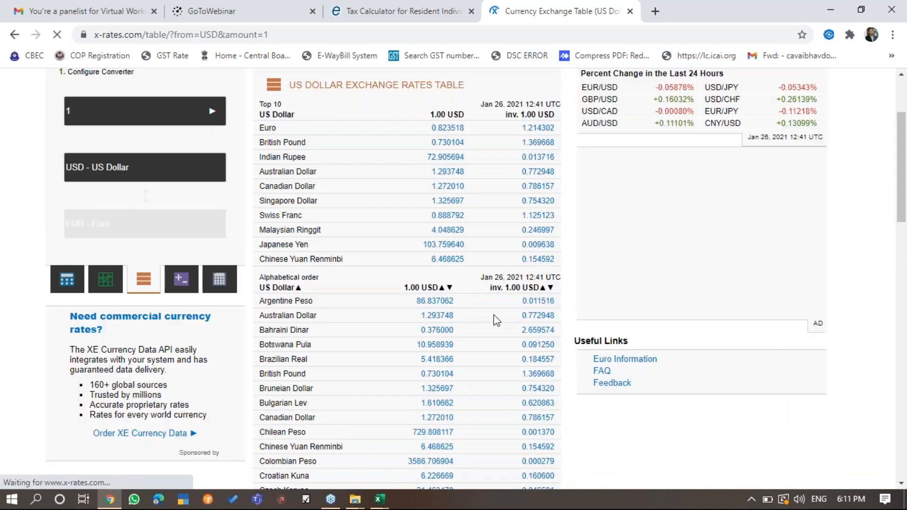
Back in Excel, set the Table 1 query to refresh automatically every 1 minute and select cell A1.
{"action": "key", "text": "alt+Tab"}
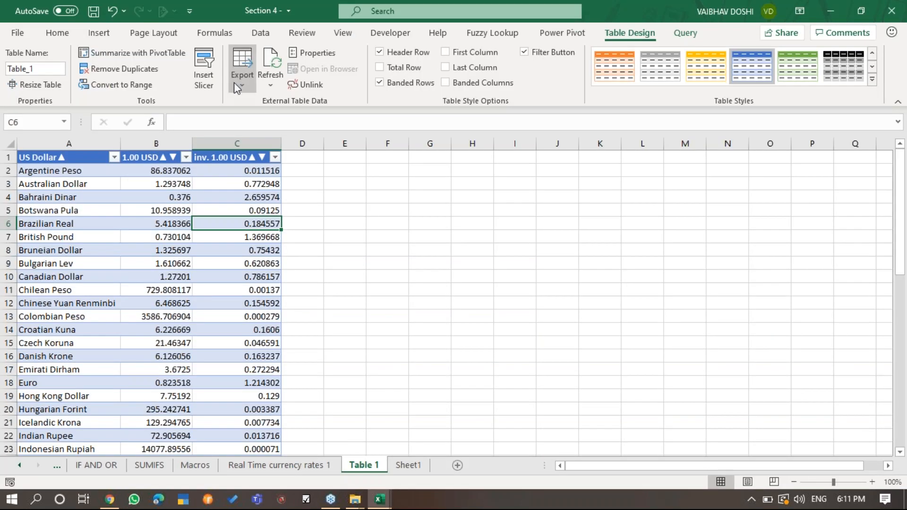
{"action": "left_click", "coordinate": [274, 80]}
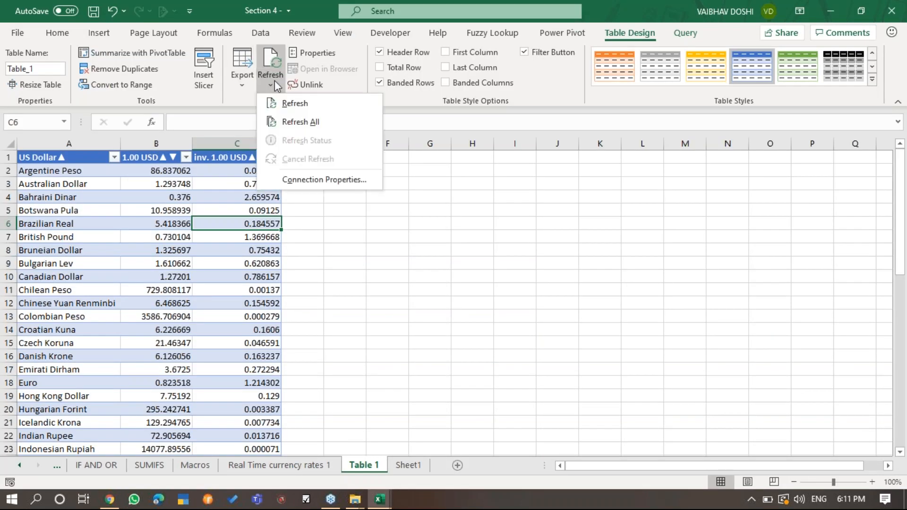
{"action": "left_click", "coordinate": [352, 181]}
{"action": "left_click", "coordinate": [471, 137]}
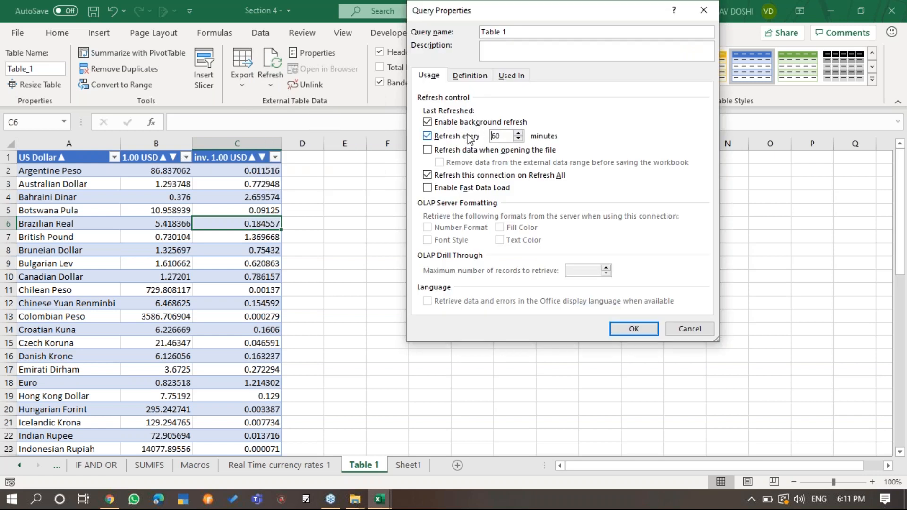
{"action": "double_click", "coordinate": [500, 137]}
{"action": "type", "text": "1"}
{"action": "left_click", "coordinate": [634, 329]}
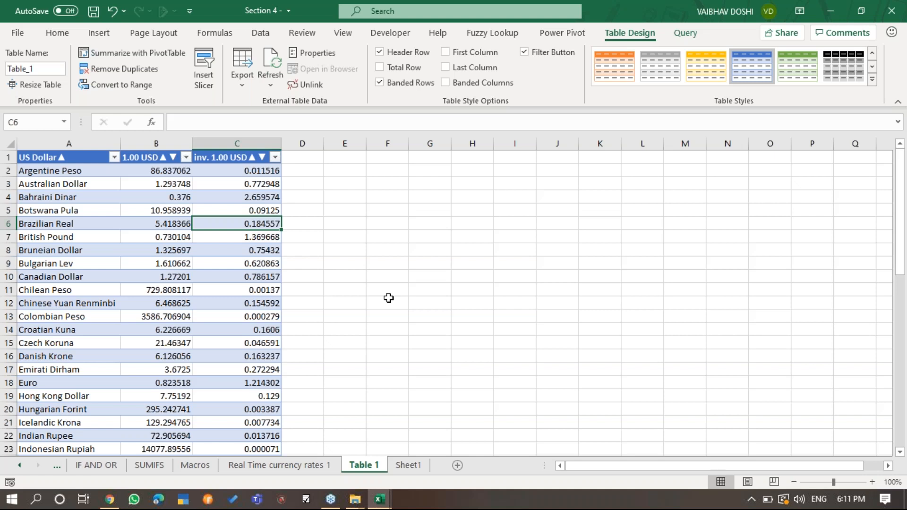
{"action": "left_click", "coordinate": [94, 169]}
{"action": "key", "text": "Up"}
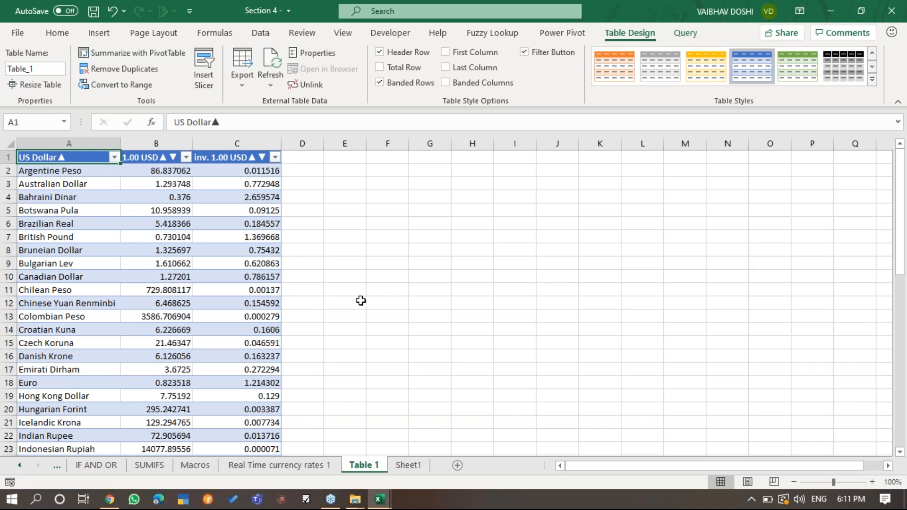
Go to Sheet1, copy the X-Rates table page address again in the browser and return to Excel.
{"action": "left_click", "coordinate": [408, 465]}
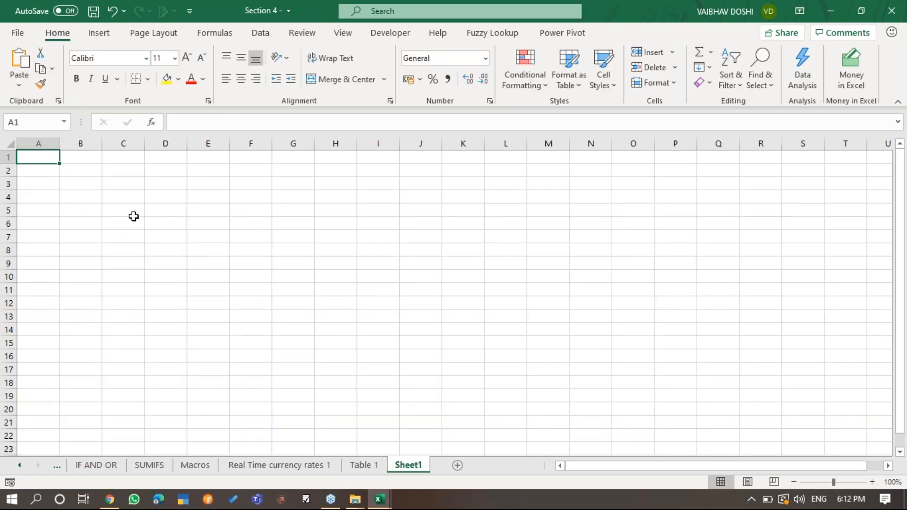
{"action": "key", "text": "alt+Tab"}
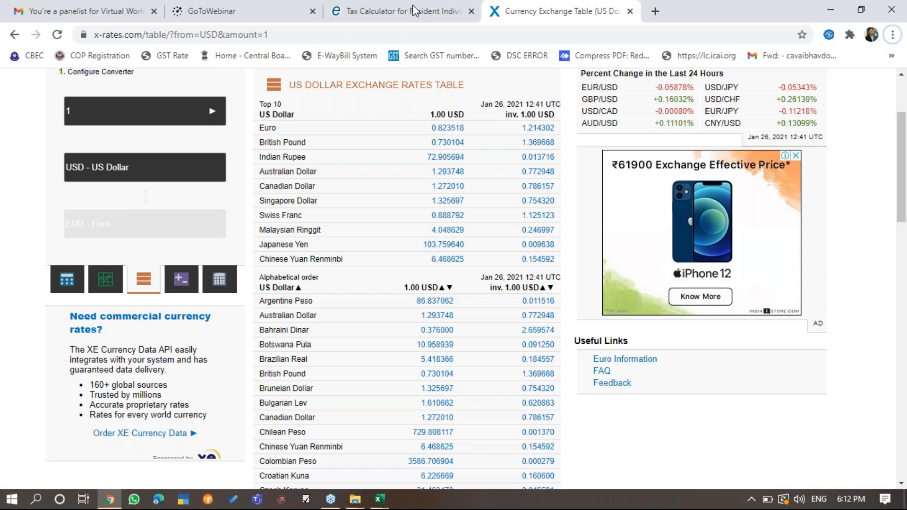
{"action": "key", "text": "alt+Tab"}
{"action": "key", "text": "alt+d"}
{"action": "key", "text": "alt+Tab"}
{"action": "key", "text": "alt+Tab"}
{"action": "key", "text": "alt+Tab"}
{"action": "key", "text": "alt+d"}
{"action": "key", "text": "ctrl+c"}
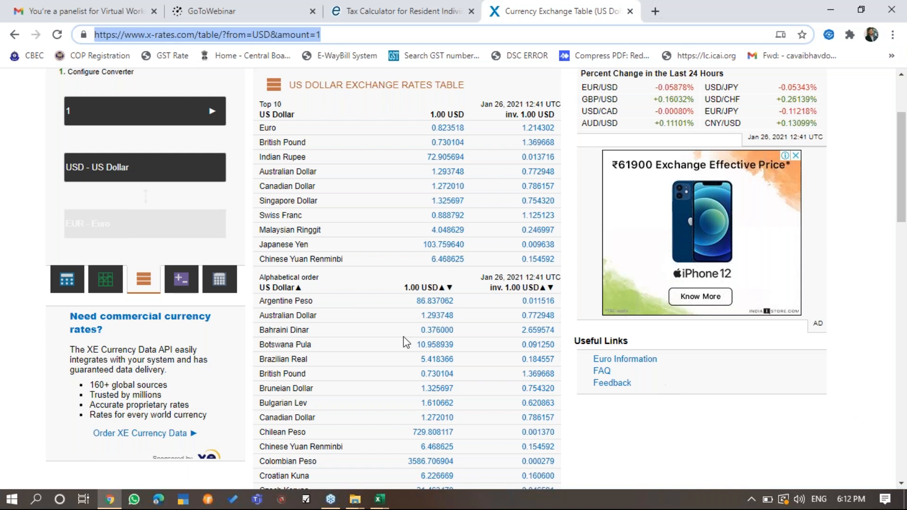
{"action": "key", "text": "alt+Tab"}
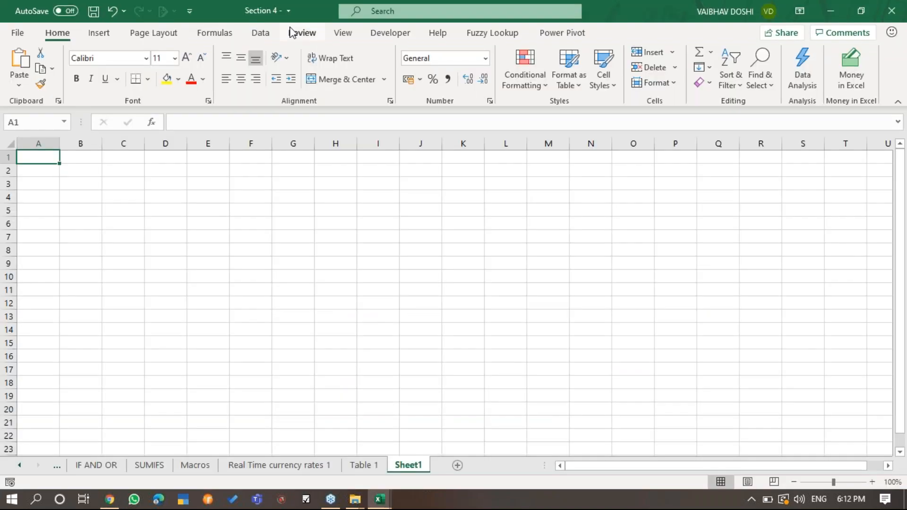
Browse the available Get Data sources for files, other sources and databases.
{"action": "left_click", "coordinate": [265, 34]}
{"action": "left_click", "coordinate": [19, 71]}
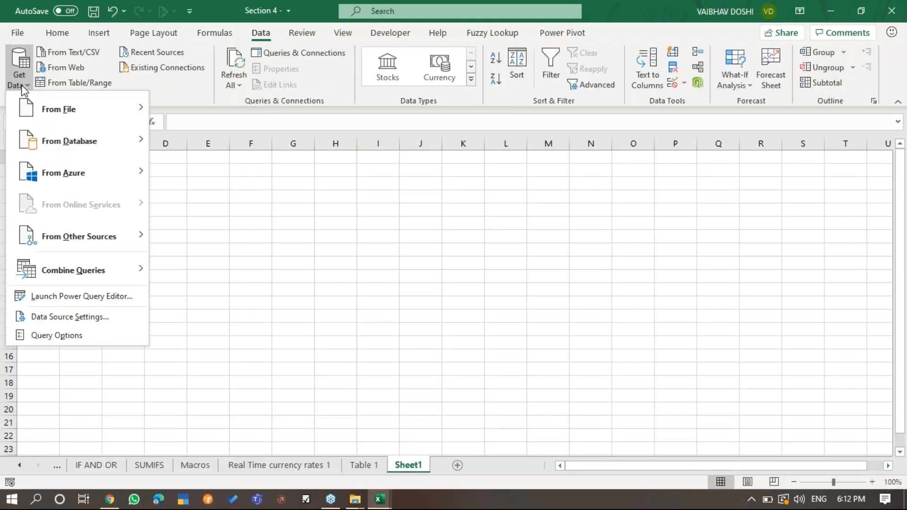
{"action": "mouse_move", "coordinate": [73, 95]}
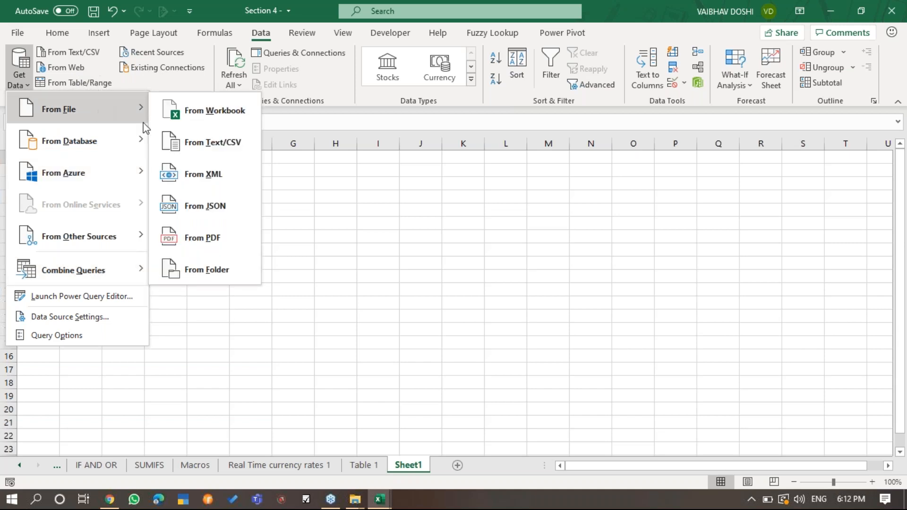
{"action": "mouse_move", "coordinate": [97, 245]}
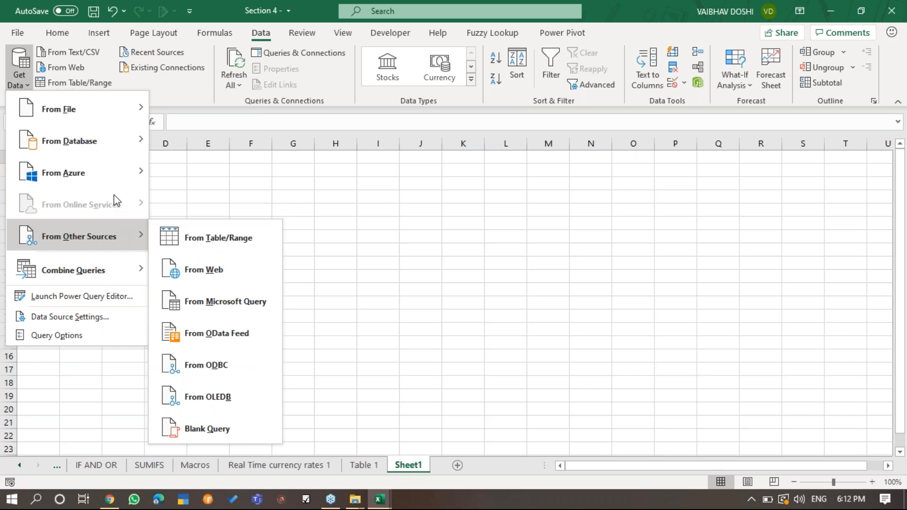
{"action": "mouse_move", "coordinate": [97, 137]}
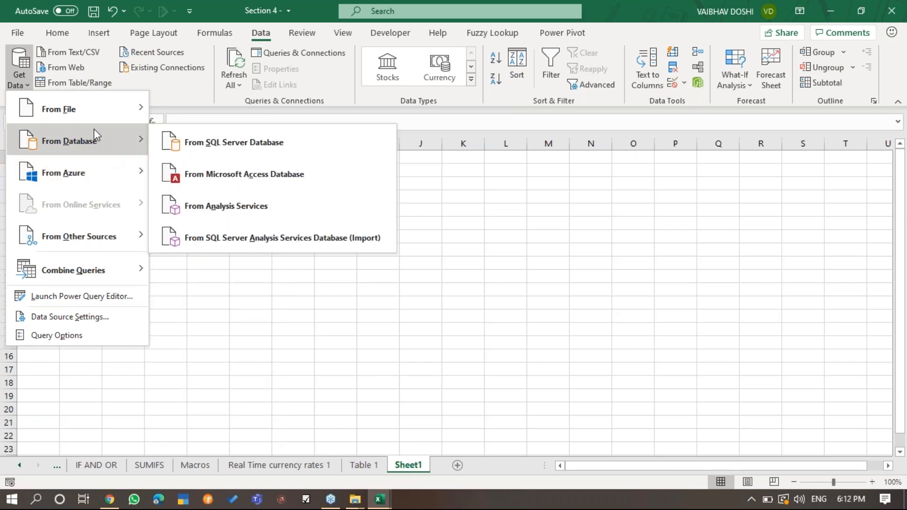
{"action": "left_click", "coordinate": [76, 67]}
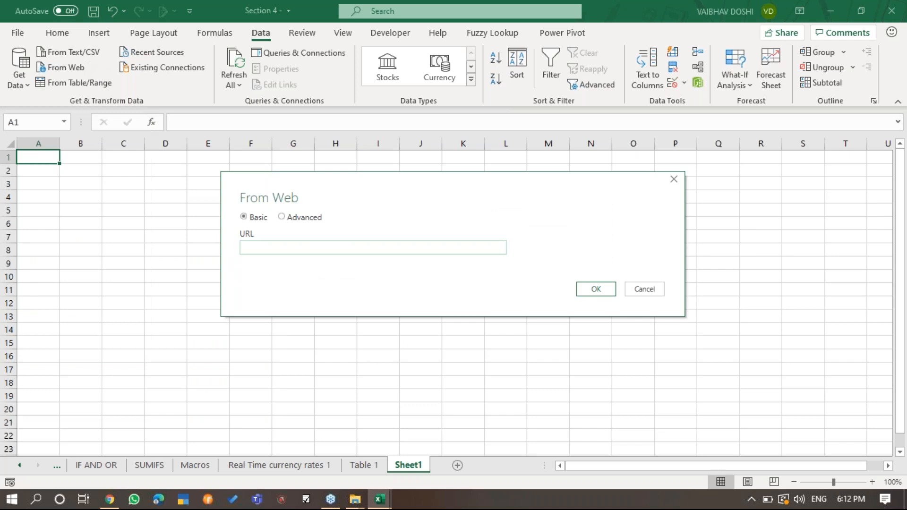
{"action": "key", "text": "ctrl+v"}
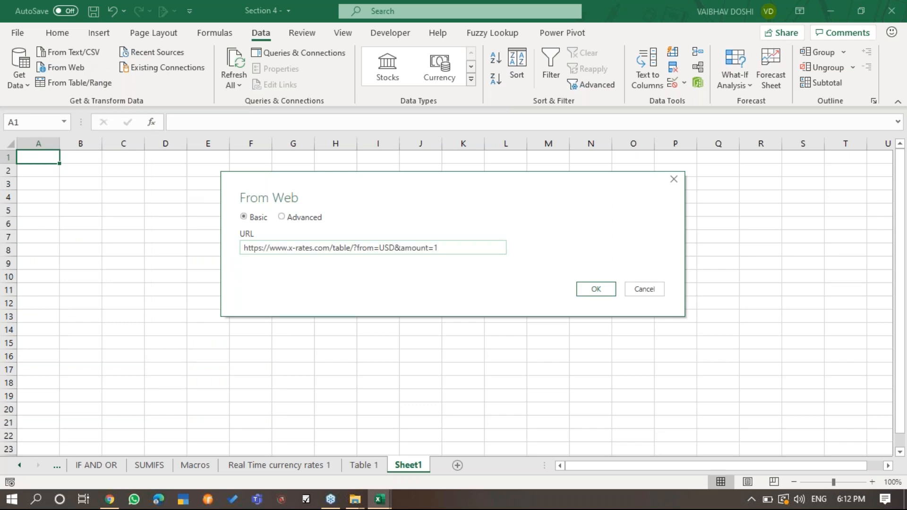
{"action": "key", "text": "alt+Tab"}
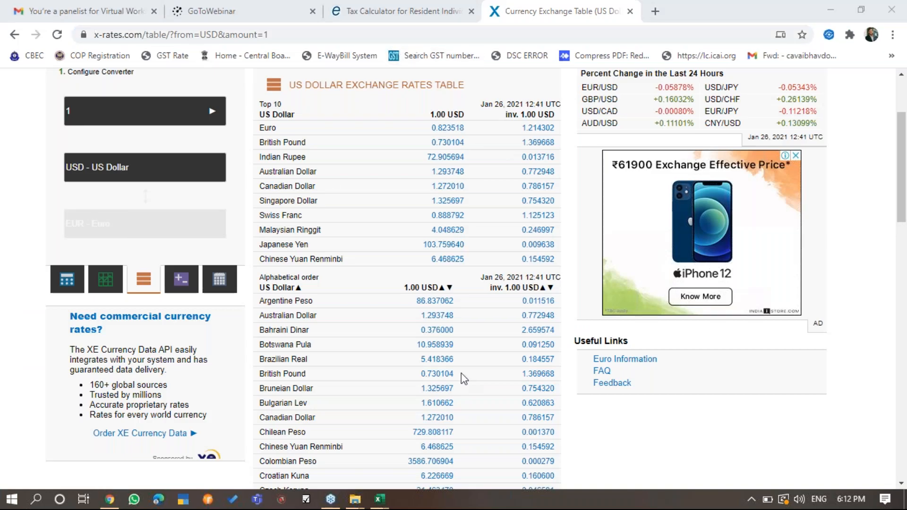
{"action": "key", "text": "alt+Tab"}
{"action": "left_click", "coordinate": [593, 289]}
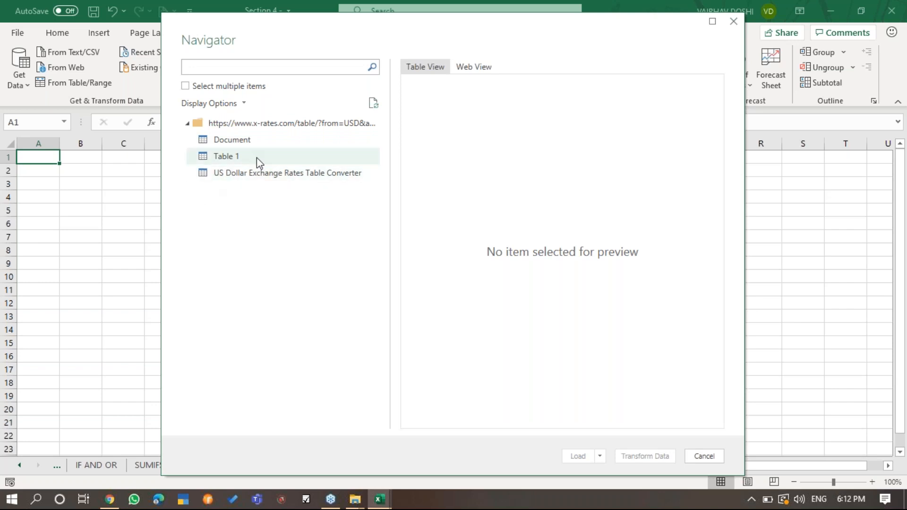
Preview Table 1 of the X-Rates page down to its last row and load it into the workbook.
{"action": "left_click", "coordinate": [256, 158]}
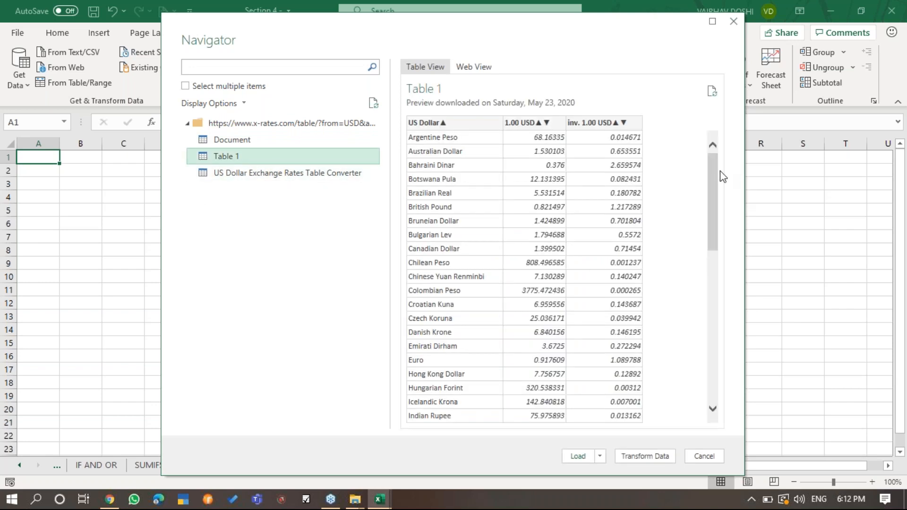
{"action": "left_click_drag", "start_coordinate": [713, 208], "coordinate": [708, 378]}
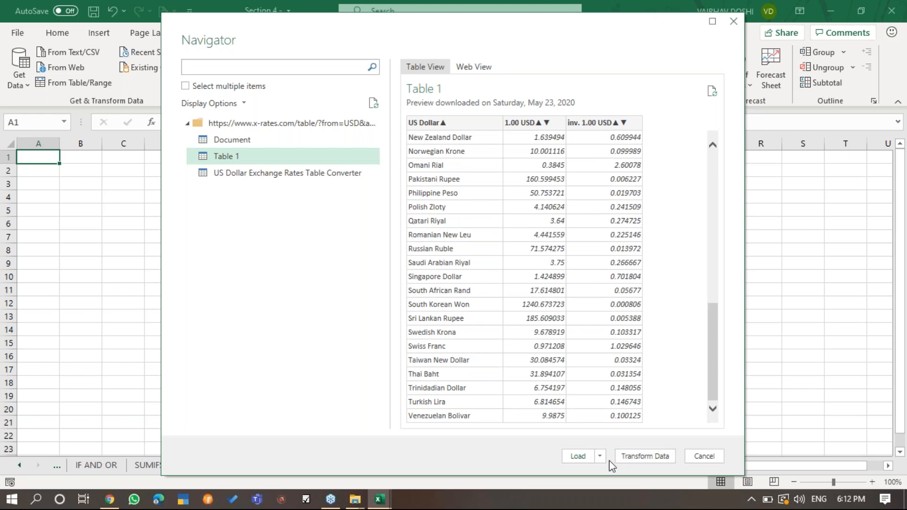
{"action": "left_click", "coordinate": [578, 456]}
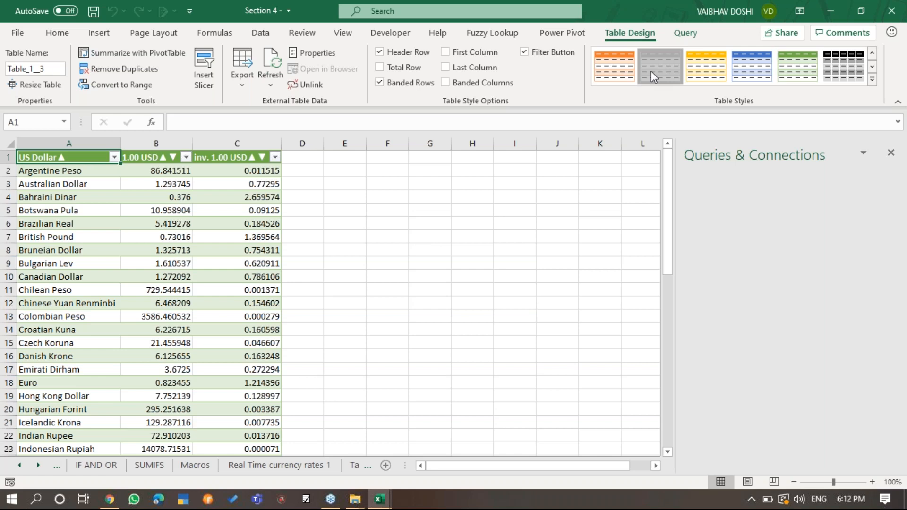
Apply the gold banded table style to the newly loaded rates table and look through its rows.
{"action": "left_click", "coordinate": [707, 72]}
{"action": "scroll", "coordinate": [299, 267], "scroll_direction": "down", "scroll_amount": 13}
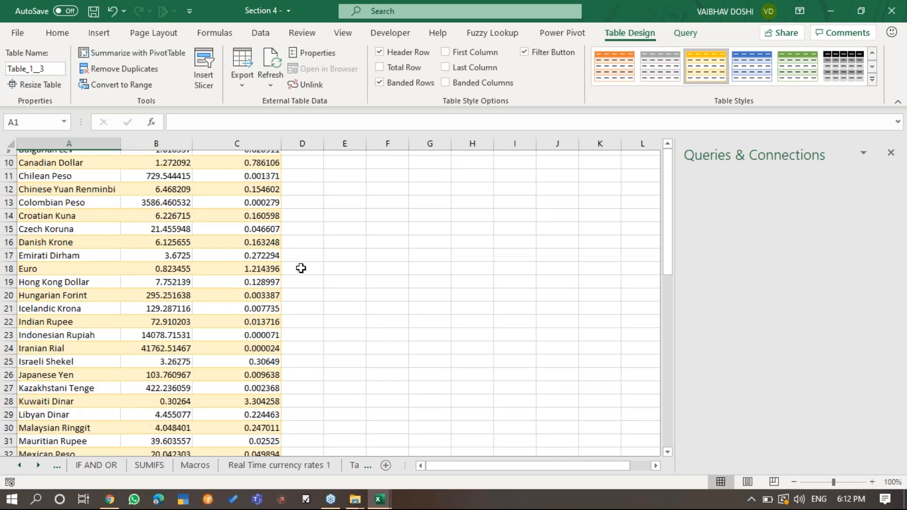
{"action": "scroll", "coordinate": [301, 268], "scroll_direction": "up", "scroll_amount": 13}
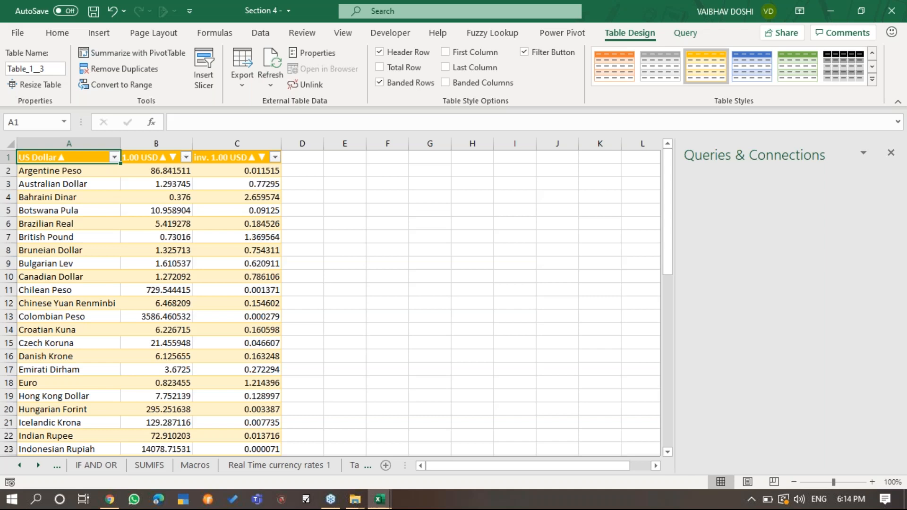
{"action": "scroll", "coordinate": [360, 227], "scroll_direction": "down", "scroll_amount": 8}
{"action": "scroll", "coordinate": [186, 220], "scroll_direction": "up", "scroll_amount": 8}
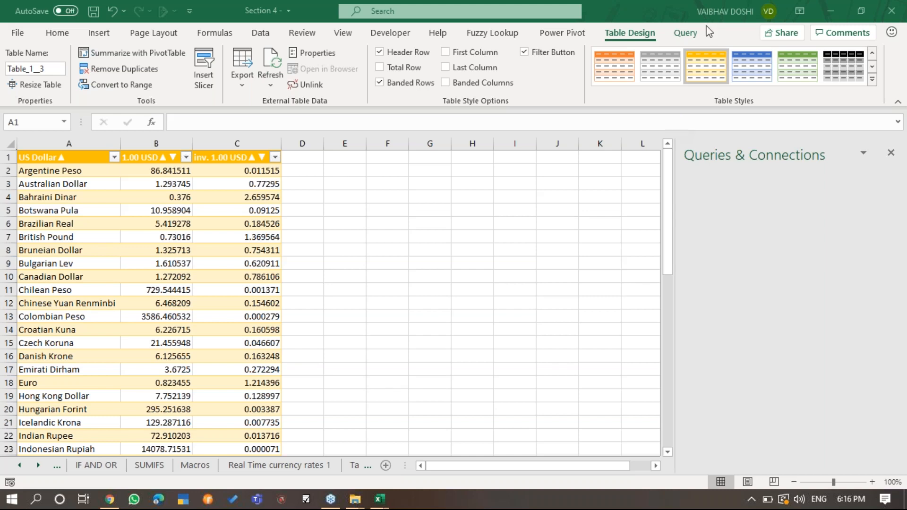
Close the Queries & Connections pane and select cell I9 beside the rates table.
{"action": "left_click", "coordinate": [863, 153]}
{"action": "left_click", "coordinate": [857, 201]}
{"action": "left_click", "coordinate": [528, 265]}
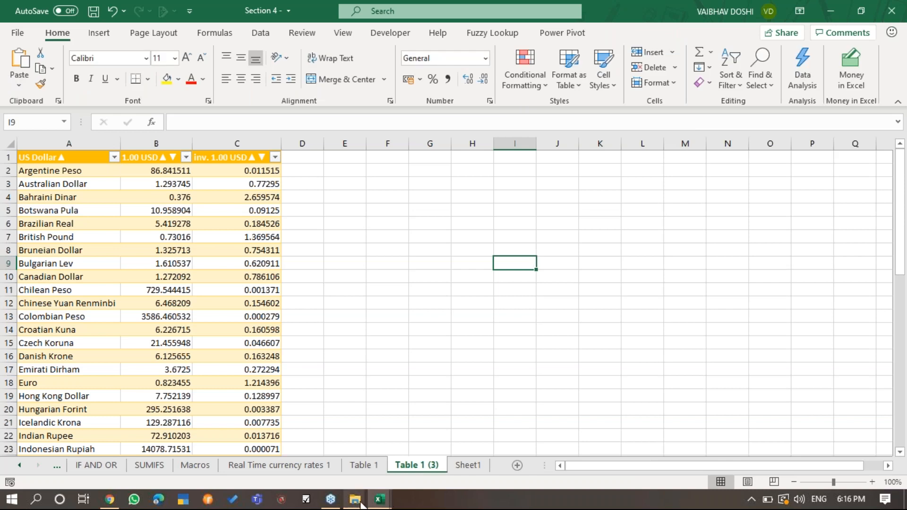
Open the Section 4 - Macros workbook from the RAW folder and select cell A3 on the Original (2) sheet.
{"action": "mouse_move", "coordinate": [355, 499]}
{"action": "left_click", "coordinate": [429, 432]}
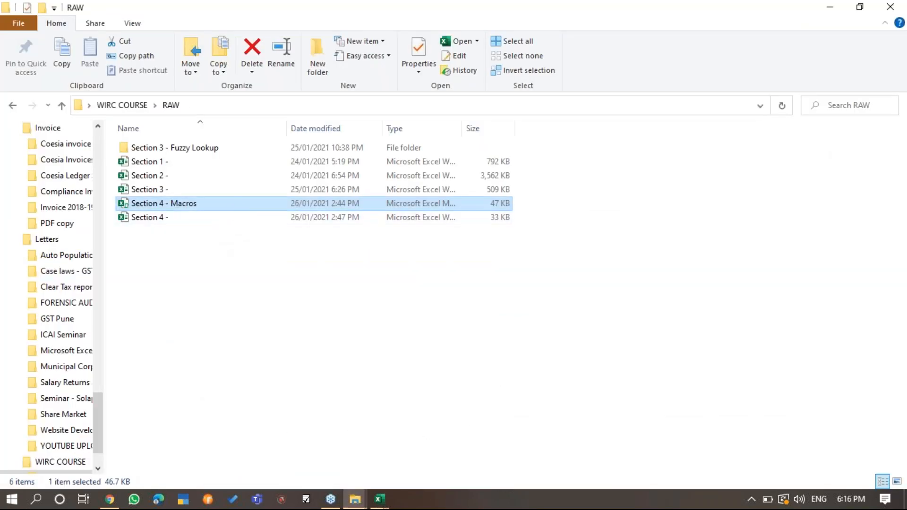
{"action": "key", "text": "alt+Tab"}
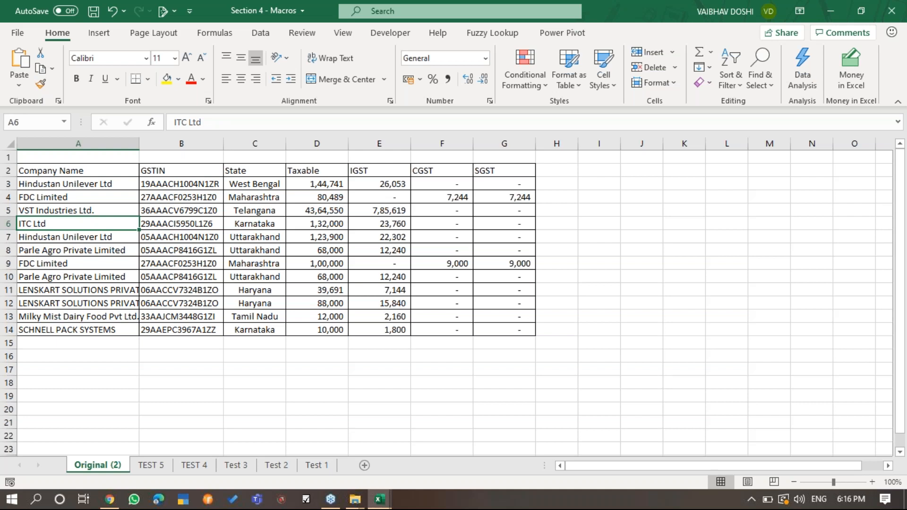
{"action": "left_click", "coordinate": [891, 61]}
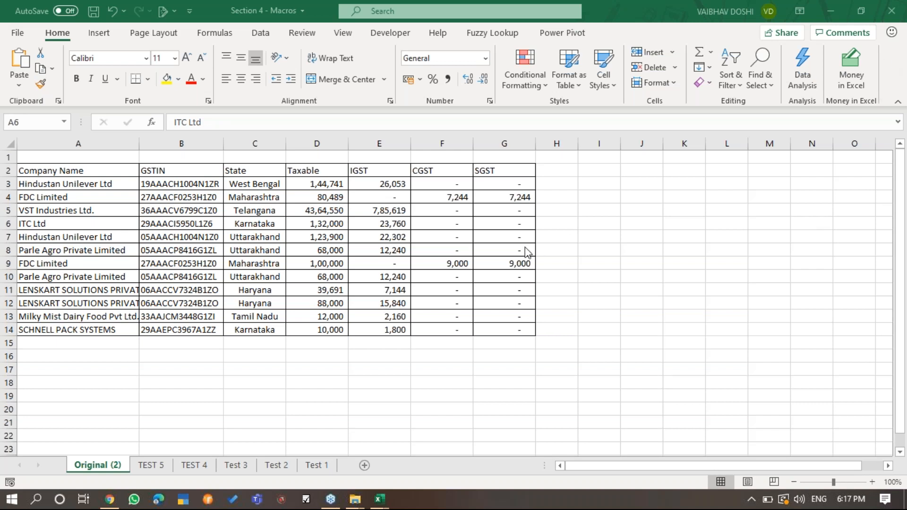
{"action": "left_click", "coordinate": [438, 247]}
{"action": "left_click", "coordinate": [76, 180]}
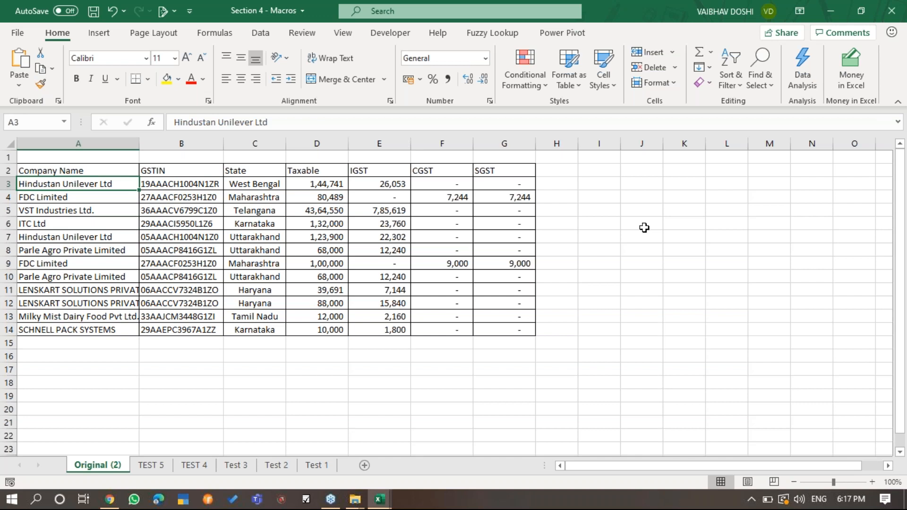
Display the Developer tools, inspect the ribbon customization settings for Developer, and close the options without changes.
{"action": "left_click", "coordinate": [378, 35]}
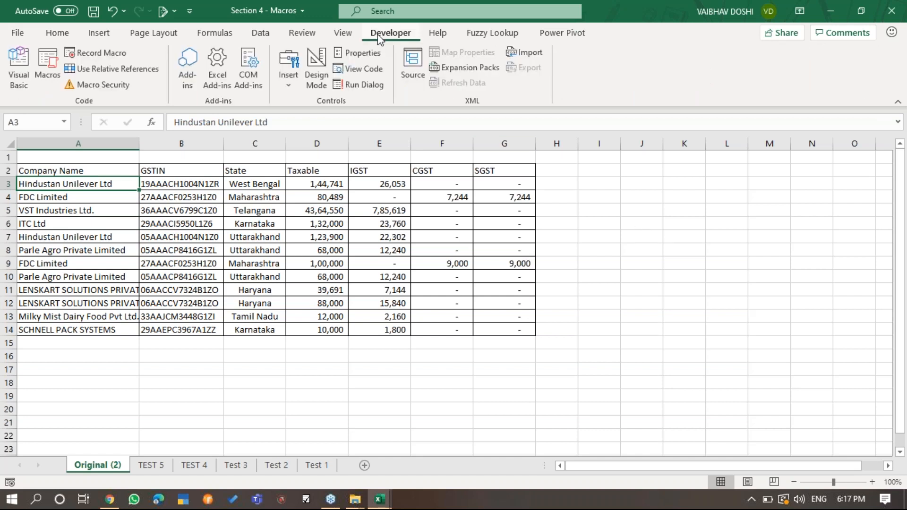
{"action": "left_click", "coordinate": [189, 8]}
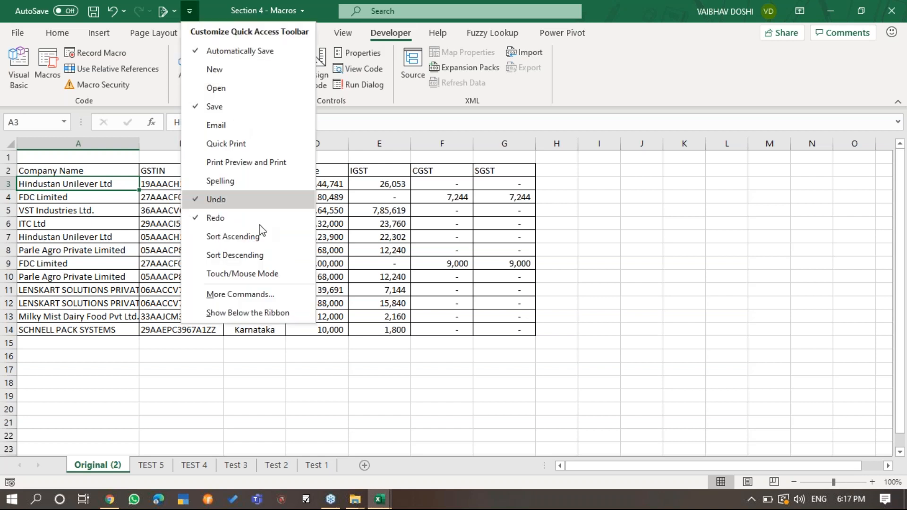
{"action": "left_click", "coordinate": [264, 295]}
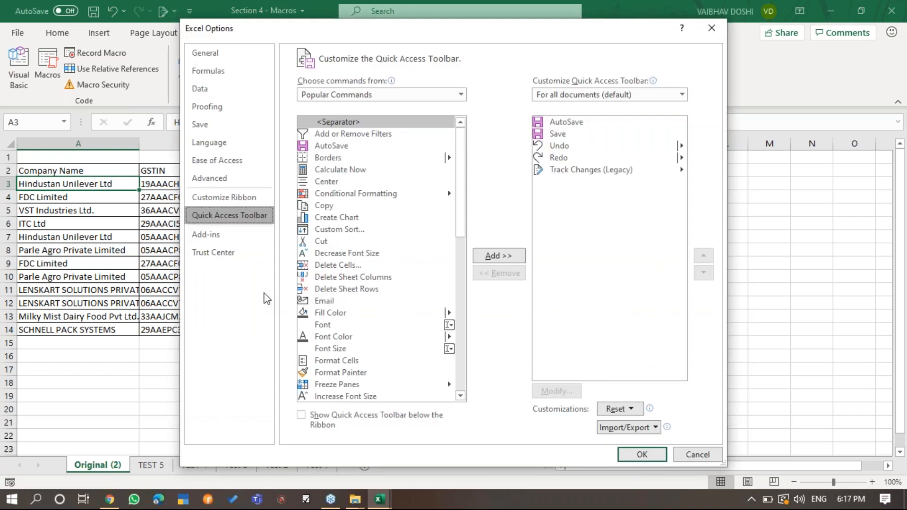
{"action": "left_click", "coordinate": [226, 198]}
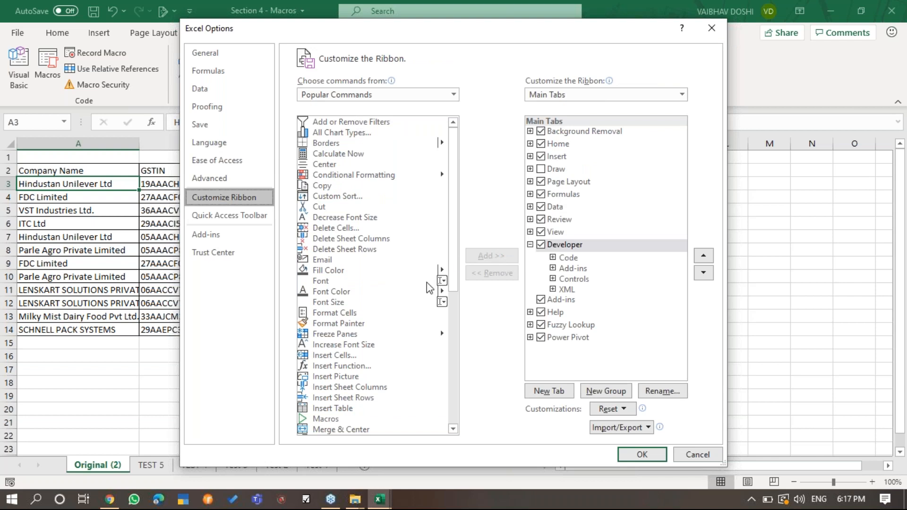
{"action": "left_click", "coordinate": [358, 282]}
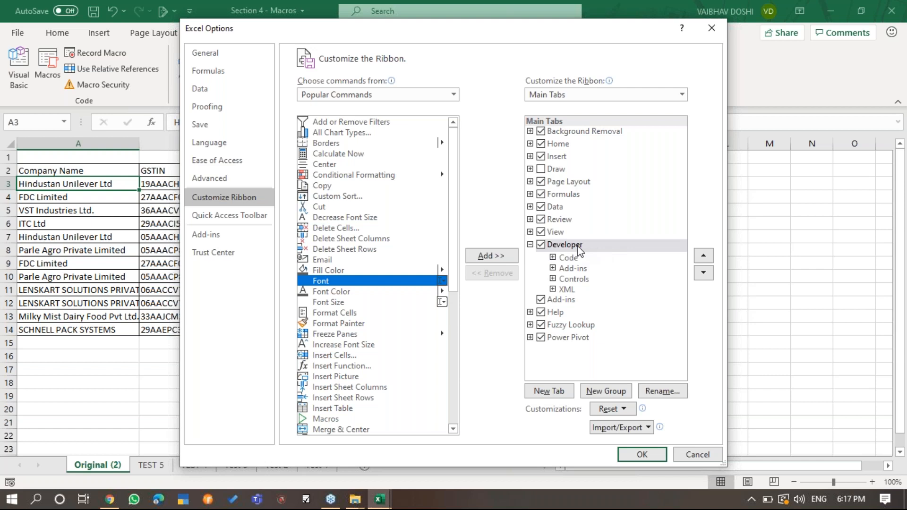
{"action": "left_click", "coordinate": [697, 456]}
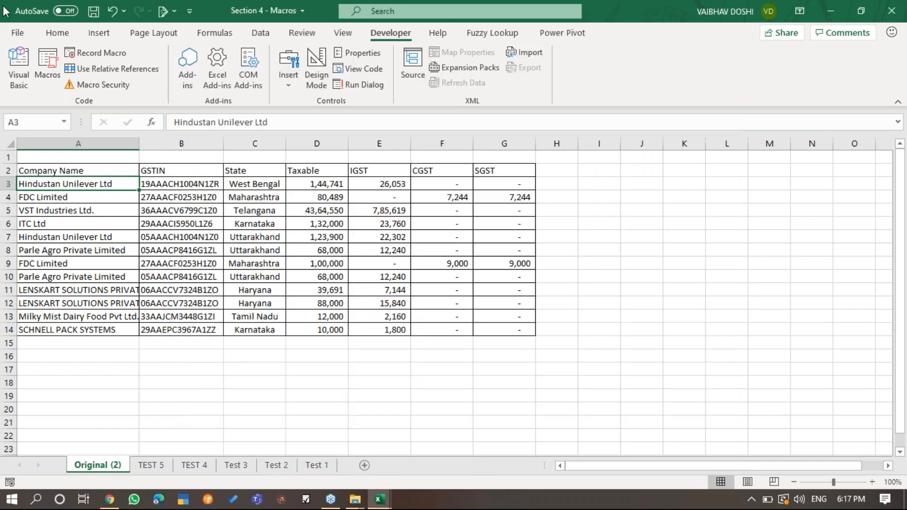
{"action": "left_click", "coordinate": [22, 34]}
{"action": "left_click", "coordinate": [49, 456]}
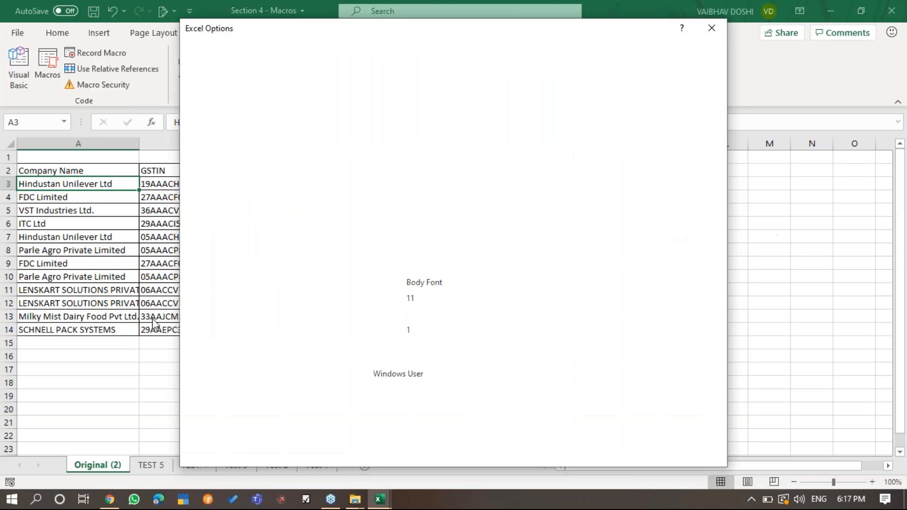
{"action": "left_click", "coordinate": [707, 457]}
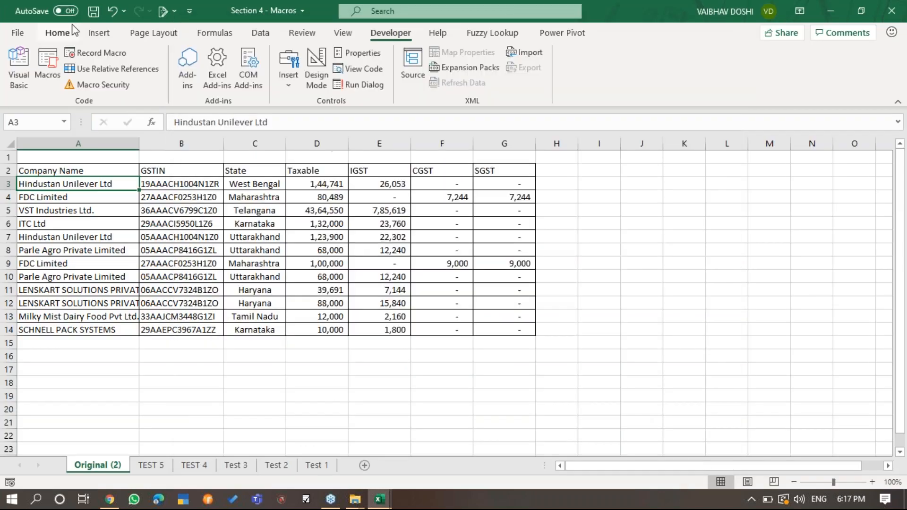
Open Excel Options, examine where Developer is enabled among the main ribbon tabs, and cancel the dialog.
{"action": "left_click", "coordinate": [17, 34]}
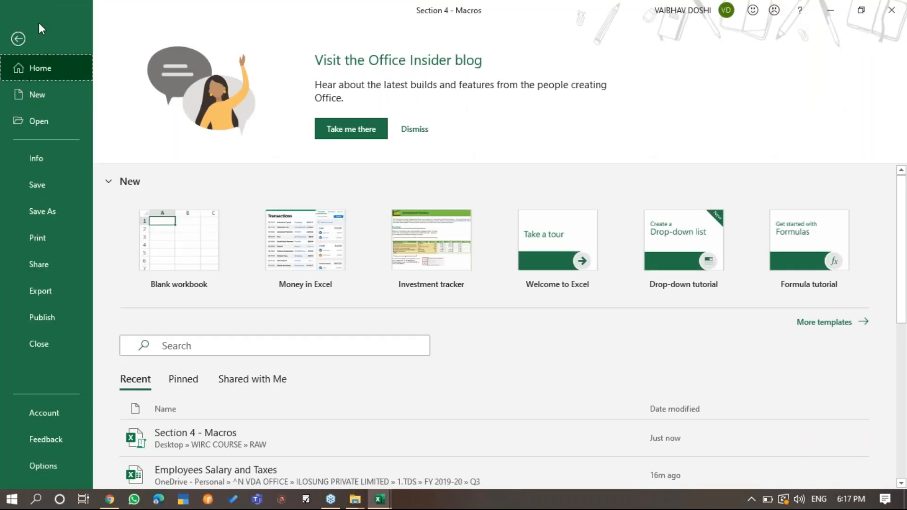
{"action": "left_click", "coordinate": [48, 468]}
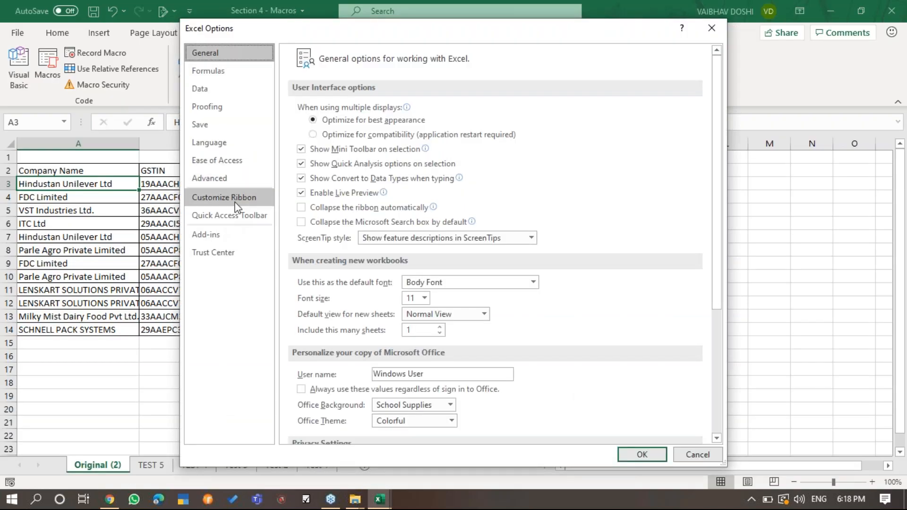
{"action": "left_click", "coordinate": [237, 207]}
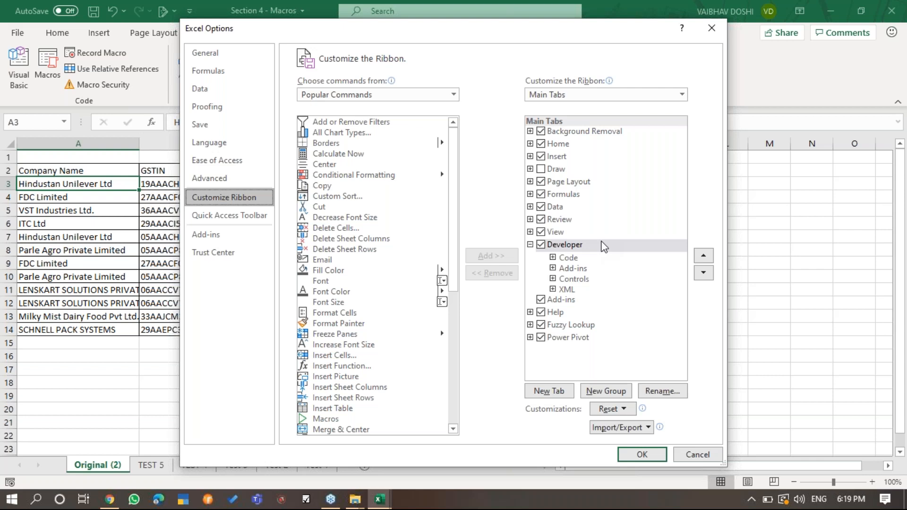
{"action": "left_click", "coordinate": [891, 41]}
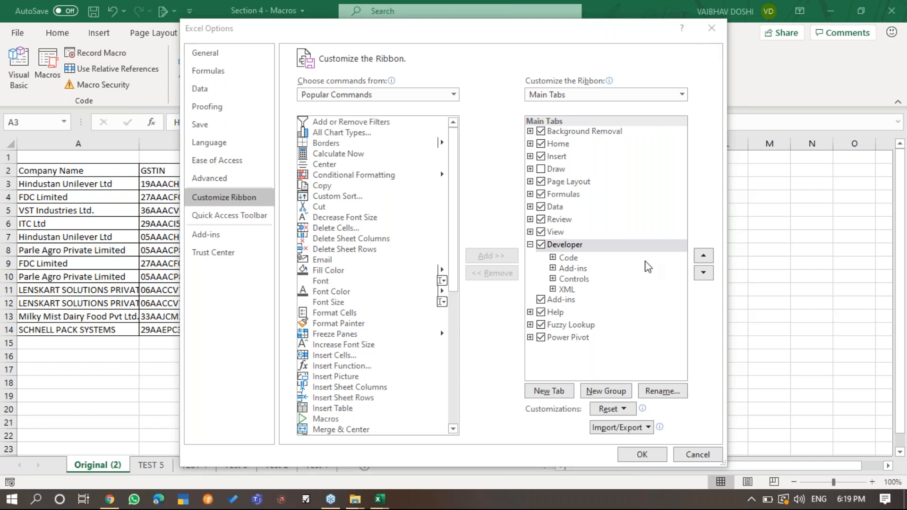
{"action": "left_click", "coordinate": [692, 452]}
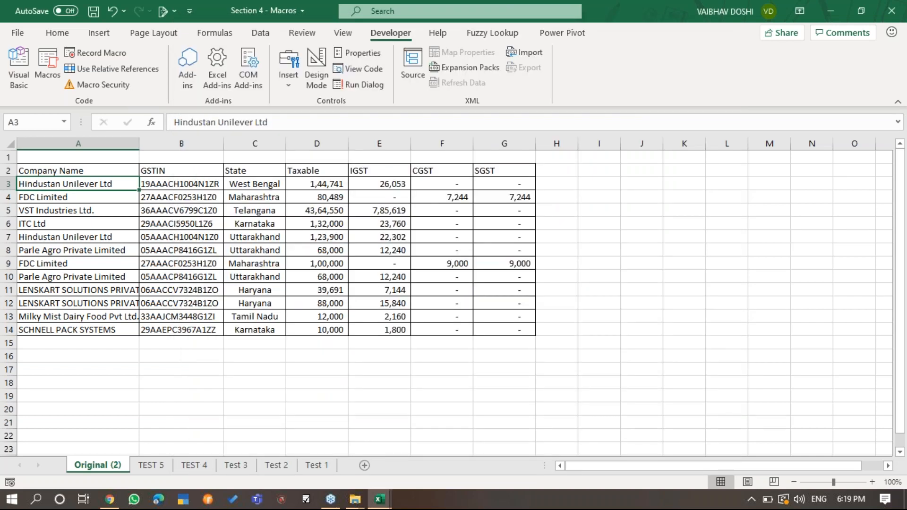
Look through the TEST 5, TEST 4, Test 3 and Test 2 sheets and return to Original (2) with cell A2 selected.
{"action": "key", "text": "Up"}
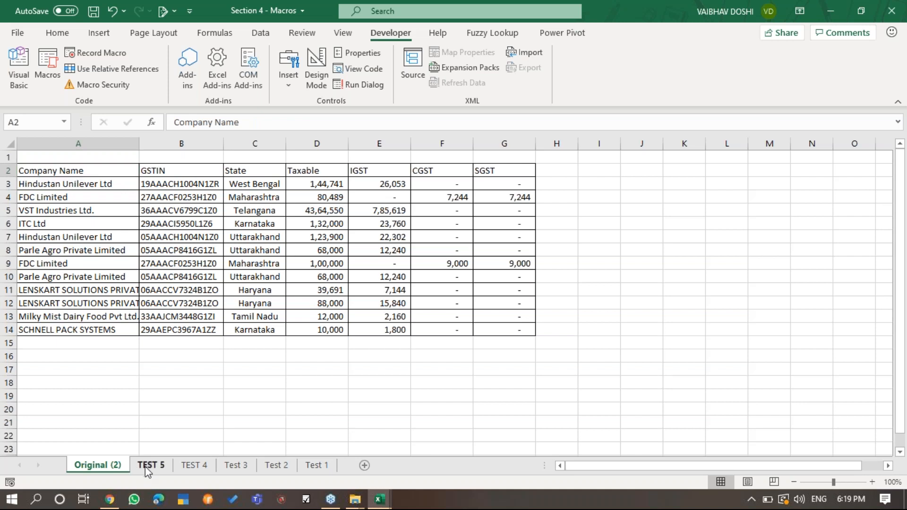
{"action": "left_click", "coordinate": [150, 465]}
{"action": "left_click", "coordinate": [182, 466]}
{"action": "left_click", "coordinate": [236, 465]}
{"action": "left_click", "coordinate": [276, 465]}
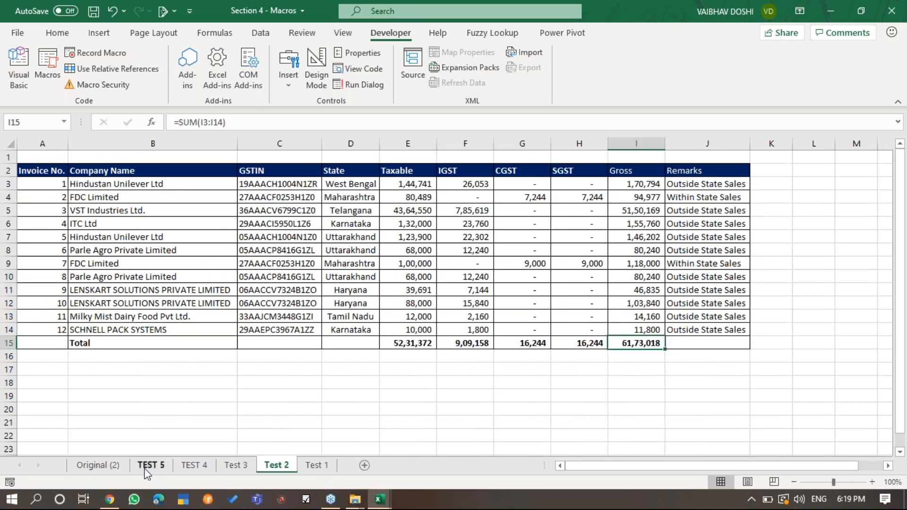
{"action": "left_click", "coordinate": [151, 466]}
{"action": "left_click", "coordinate": [97, 466]}
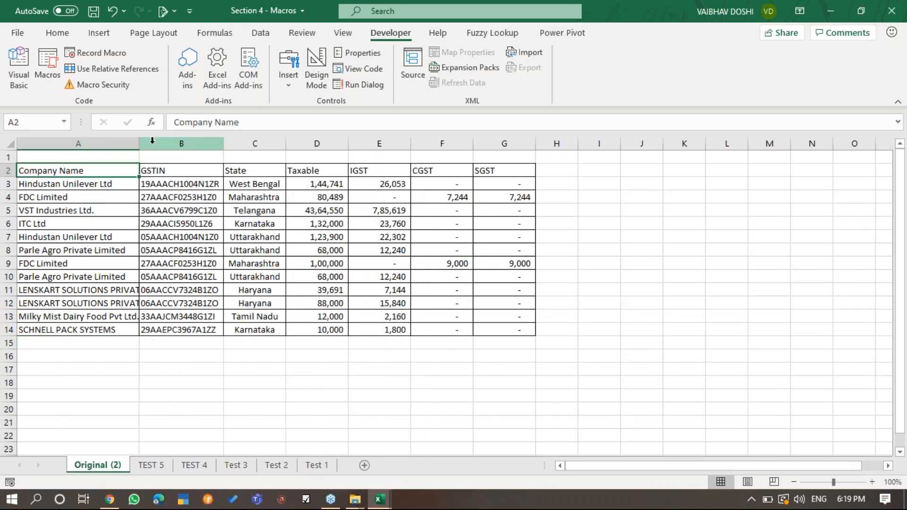
View the list of macros available in the open workbooks, including AUTOMATION_SALES_REGISTER.
{"action": "left_click", "coordinate": [51, 75]}
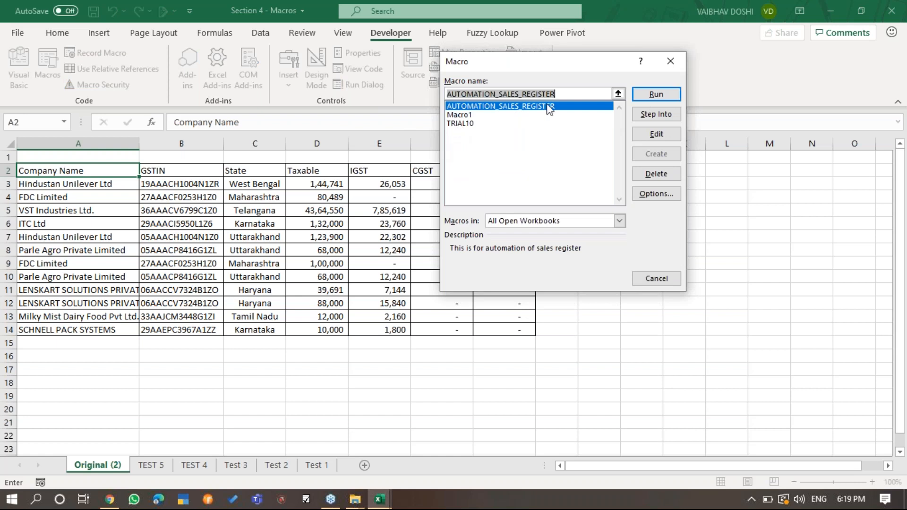
{"action": "left_click", "coordinate": [656, 94]}
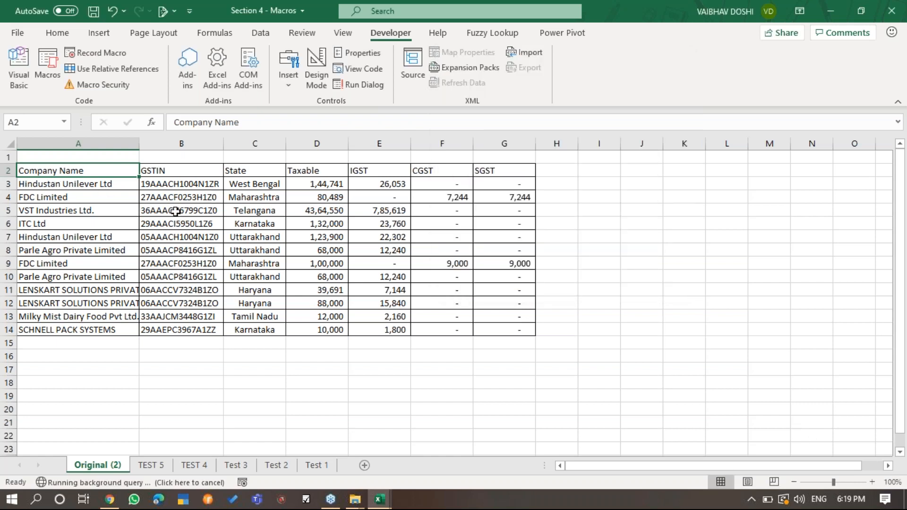
Duplicate the Original (2) sheet directly after itself and rename the copy TEST 11.
{"action": "left_click_drag", "start_coordinate": [98, 469], "coordinate": [144, 462]}
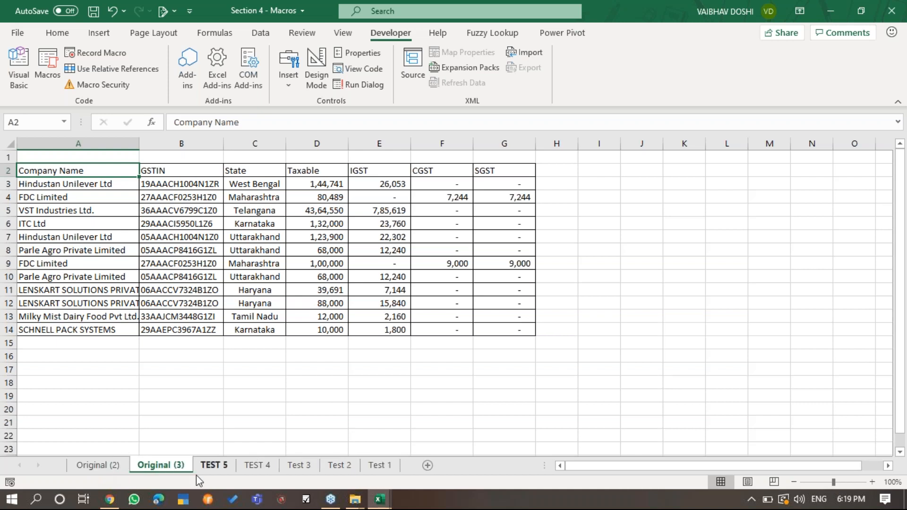
{"action": "double_click", "coordinate": [150, 465]}
{"action": "type", "text": "TEST 11"}
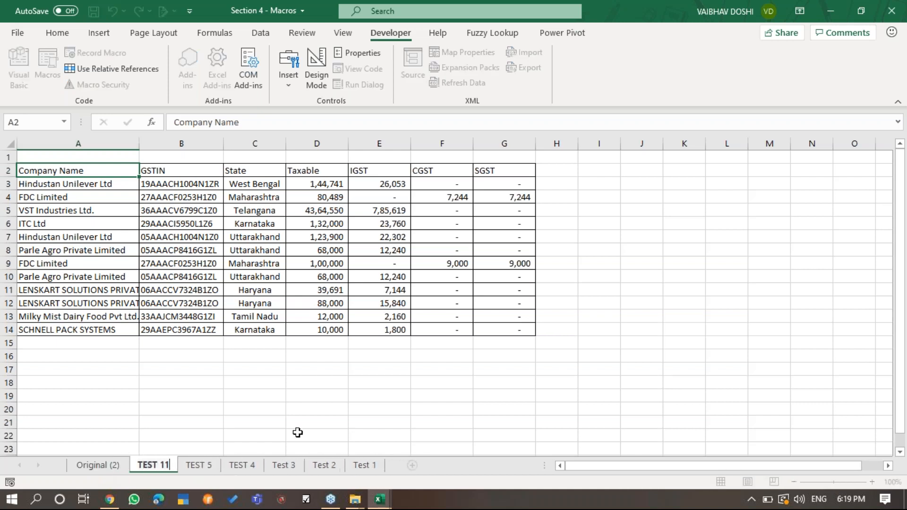
{"action": "key", "text": "Return"}
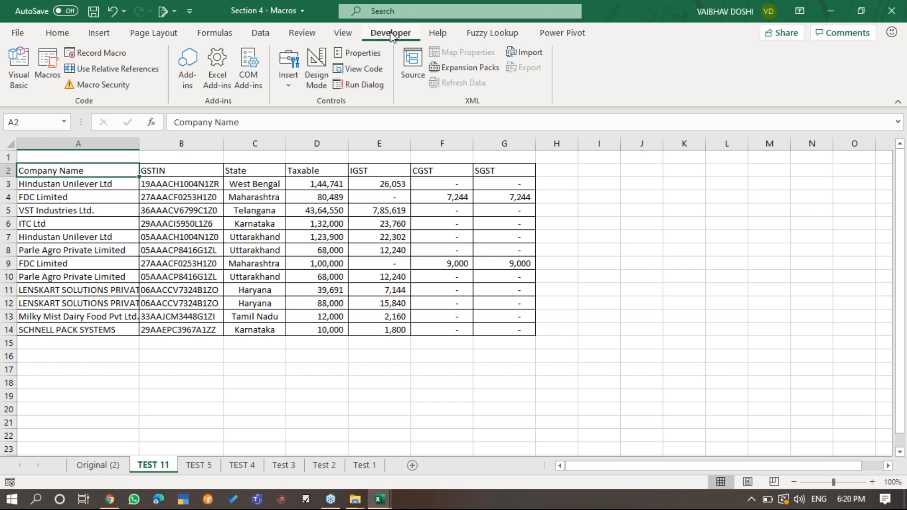
Start recording a macro named TEST_11 in this workbook with shortcut Ctrl+Shift+M and the description "TO AUTOMATE GSTR 1".
{"action": "left_click", "coordinate": [98, 56]}
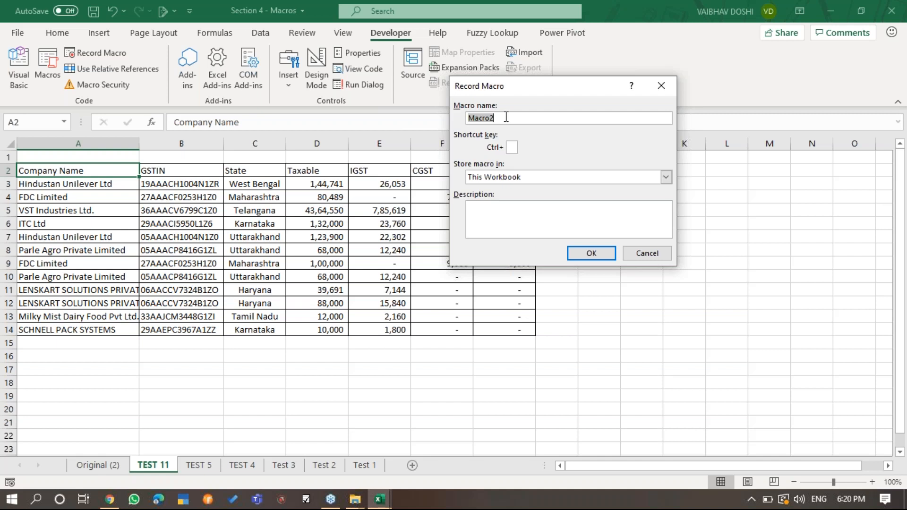
{"action": "type", "text": "TEST_11"}
{"action": "key", "text": "Tab"}
{"action": "key", "text": "shift+m"}
{"action": "left_click", "coordinate": [506, 223]}
{"action": "type", "text": "TO AUTOMATE GSTR 1"}
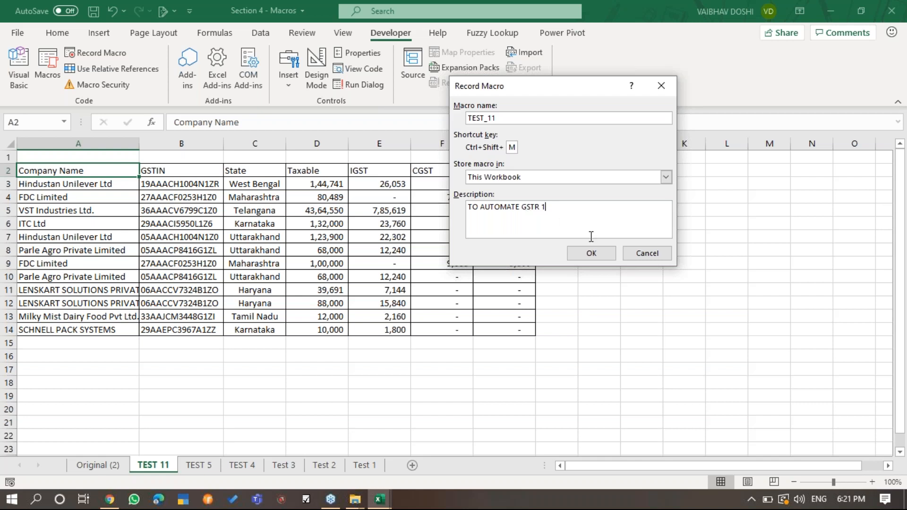
{"action": "left_click", "coordinate": [606, 255]}
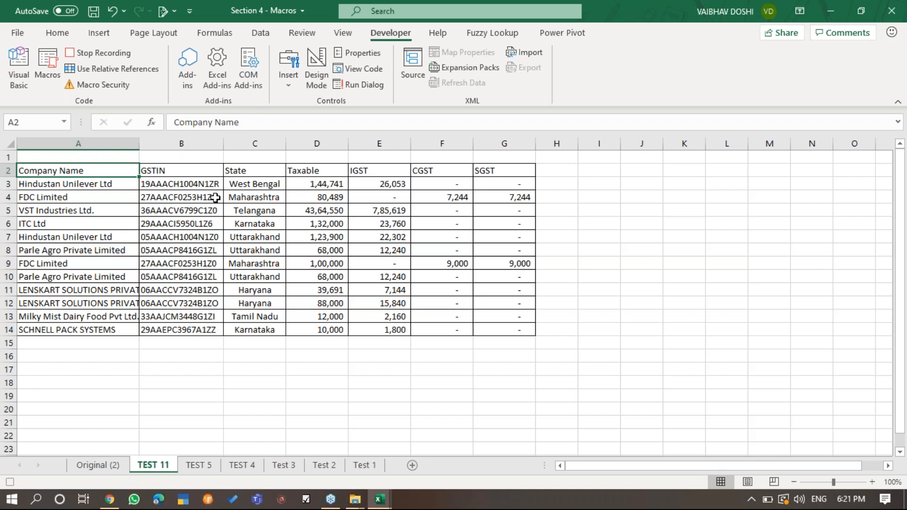
Enter =SUM(D3:G3) in H3 and add the header GROSS in H2.
{"action": "key", "text": "ctrl+Right"}
{"action": "key", "text": "Down"}
{"action": "key", "text": "Right"}
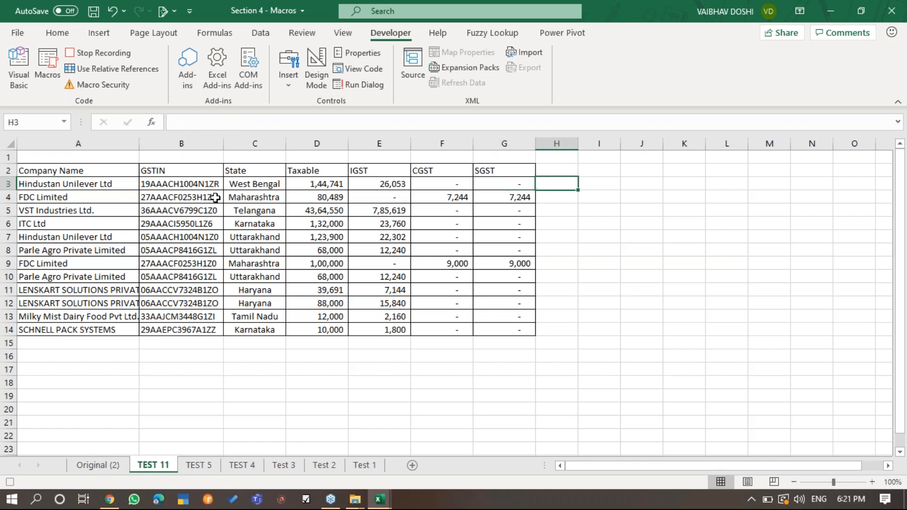
{"action": "type", "text": "=SUM(D3:E3)"}
{"action": "key", "text": "ctrl+Return"}
{"action": "key", "text": "Up"}
{"action": "type", "text": "GROSS"}
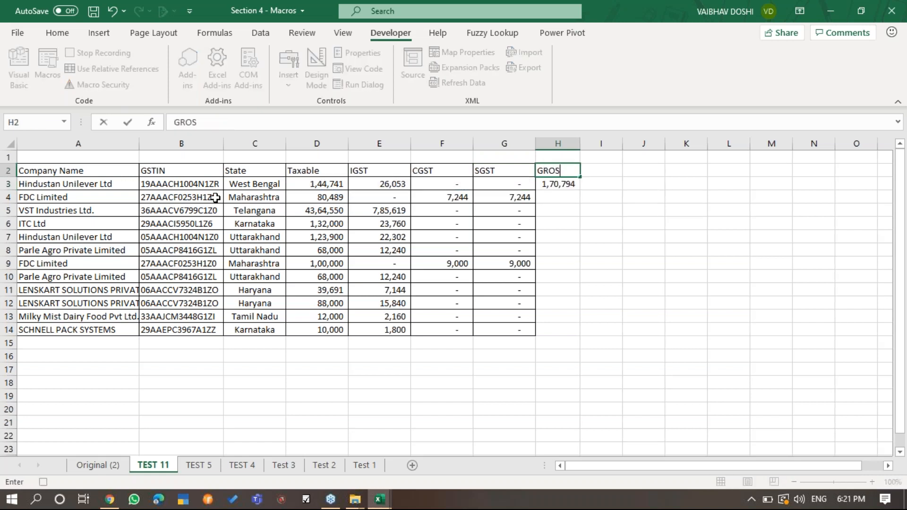
{"action": "key", "text": "Return"}
Copy the gross total formula from H3 down the column through H14.
{"action": "key", "text": "ctrl+c"}
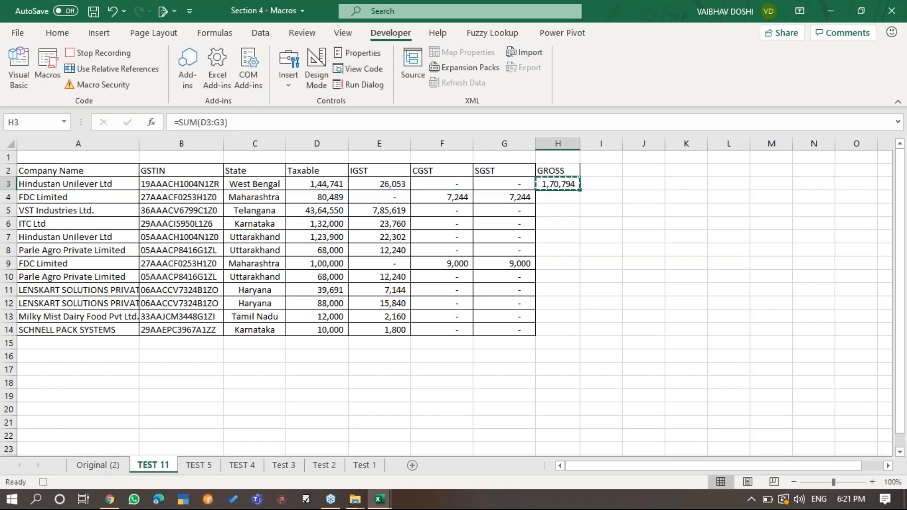
{"action": "key", "text": "Left"}
{"action": "key", "text": "ctrl+Down"}
{"action": "key", "text": "Right"}
{"action": "key", "text": "ctrl+shift+Up"}
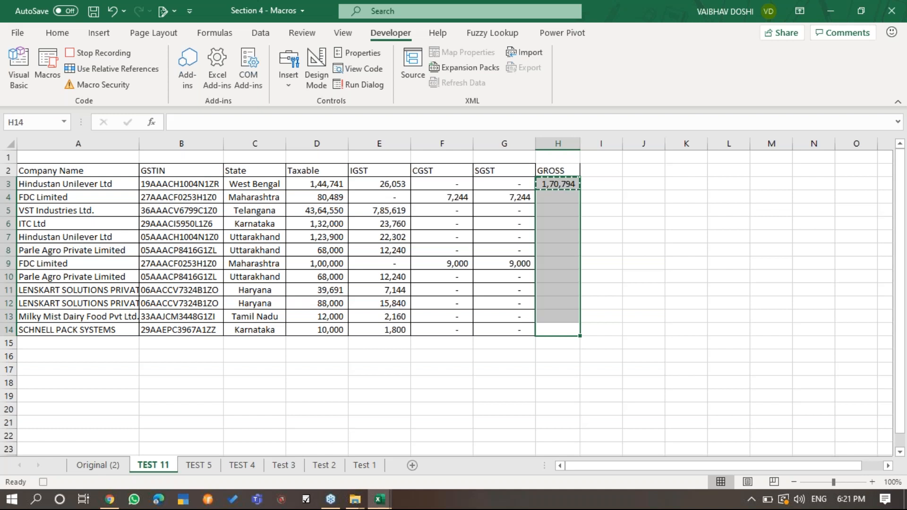
{"action": "key", "text": "ctrl+v"}
{"action": "key", "text": "Escape"}
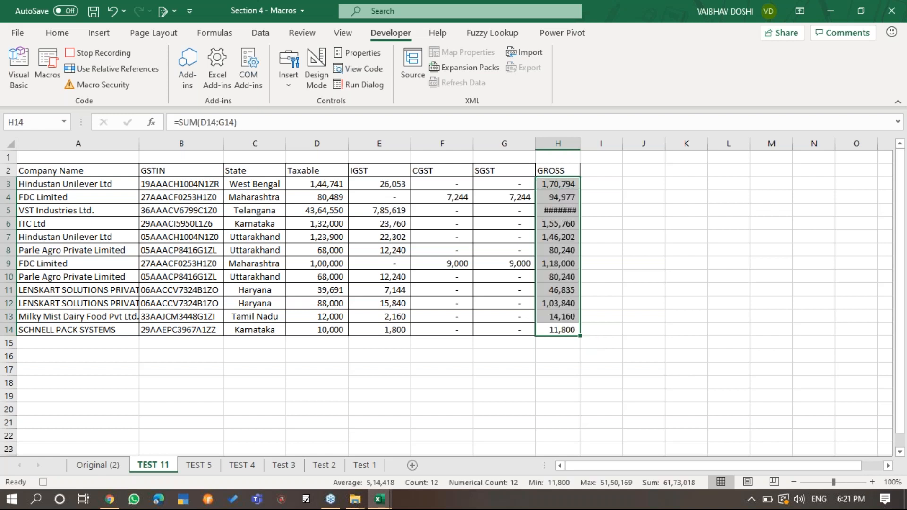
Add the header REMARKS in cell I2, beside the GROSS header.
{"action": "key", "text": "ctrl+Up"}
{"action": "key", "text": "Right"}
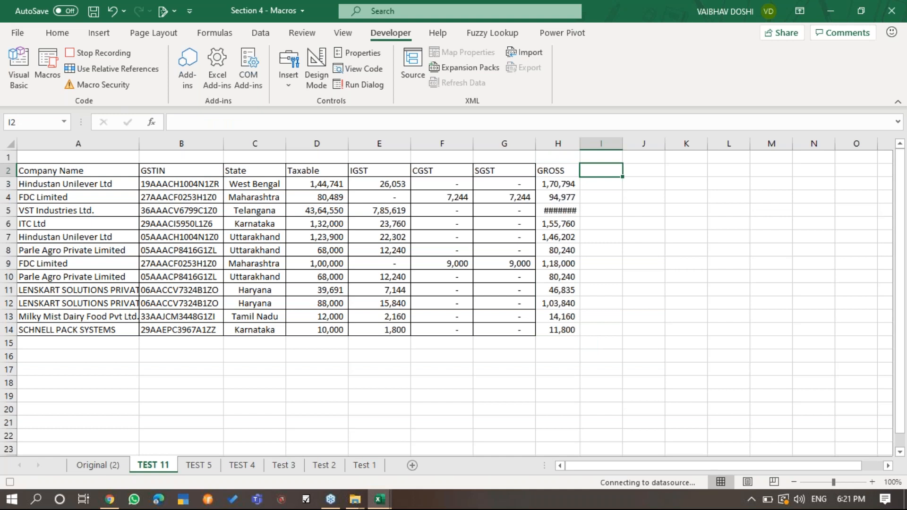
{"action": "type", "text": "REMARKS"}
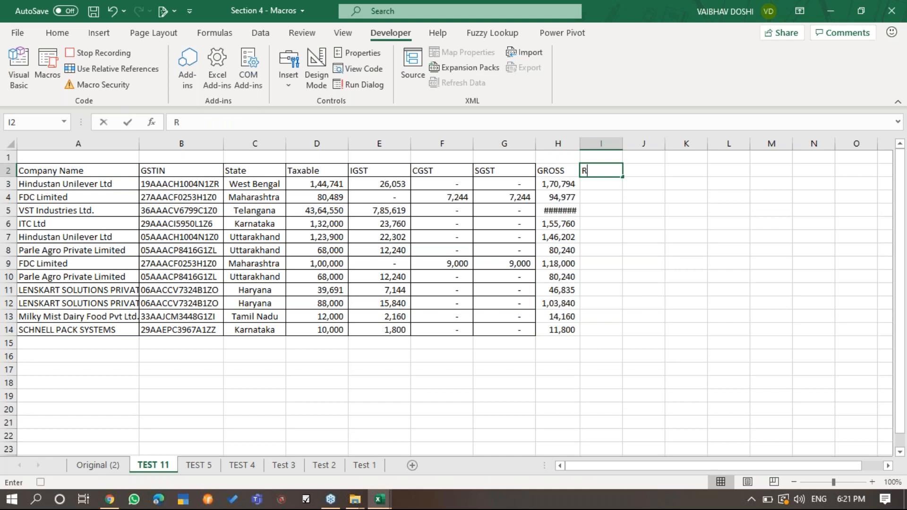
{"action": "key", "text": "Return"}
{"action": "key", "text": "Up"}
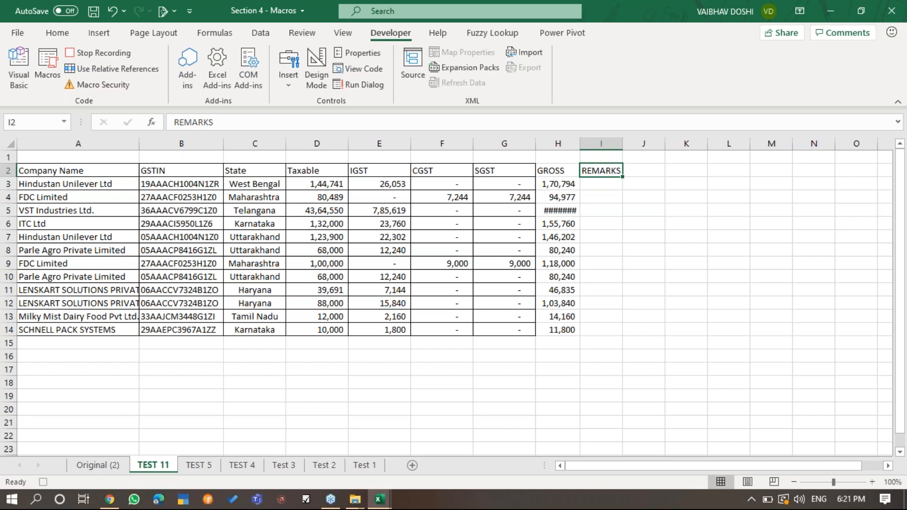
Turn on filters for the header row and filter the SGST column to only its "-" entries.
{"action": "key", "text": "ctrl+shift+l"}
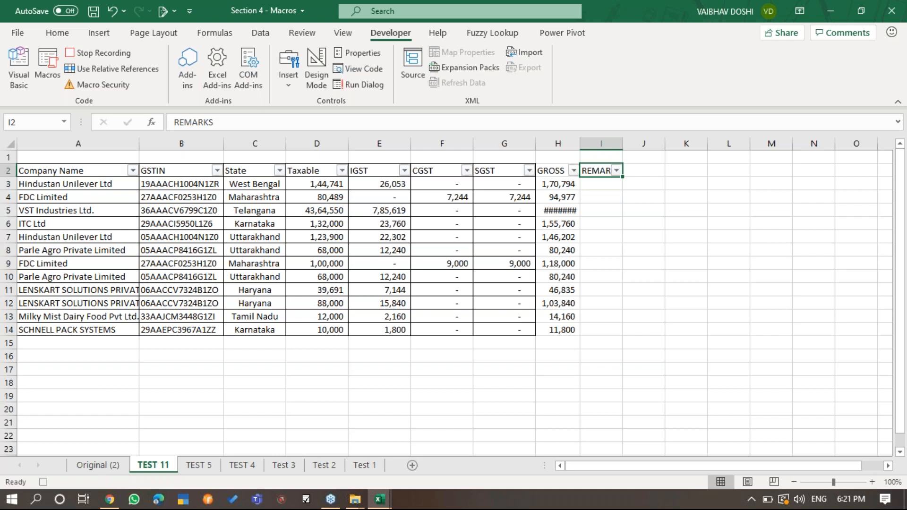
{"action": "key", "text": "Left"}
{"action": "key", "text": "Left"}
{"action": "key", "text": "alt+Down"}
{"action": "key", "text": "Down"}
{"action": "key", "text": "Down"}
{"action": "key", "text": "Down"}
{"action": "key", "text": "Down"}
{"action": "key", "text": "Down"}
{"action": "key", "text": "Down"}
{"action": "key", "text": "Down"}
{"action": "key", "text": "Down"}
{"action": "key", "text": "Down"}
{"action": "key", "text": "Down"}
{"action": "key", "text": "Down"}
{"action": "key", "text": "Up"}
{"action": "key", "text": "Up"}
{"action": "key", "text": "Up"}
{"action": "key", "text": "space"}
{"action": "key", "text": "Down"}
{"action": "key", "text": "space"}
{"action": "key", "text": "Return"}
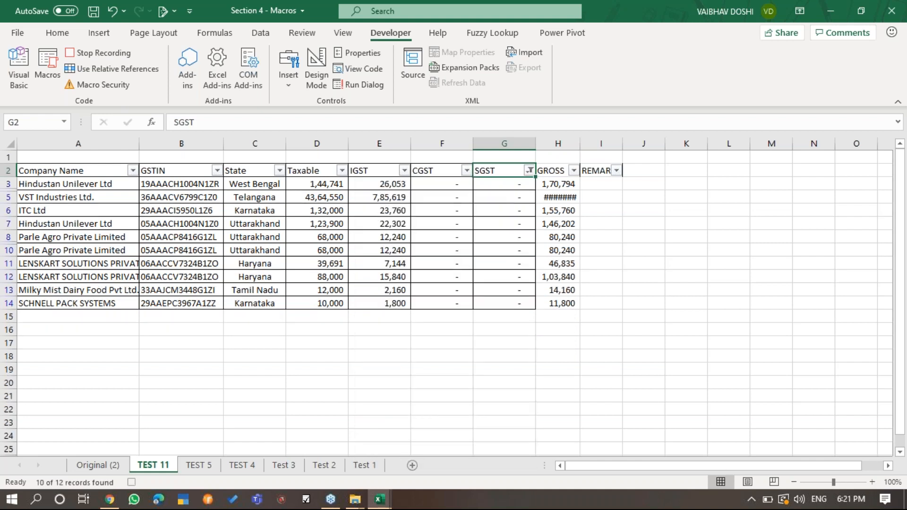
Enter OUTSIDE STATE SALES as the remark in I3, the first filtered row.
{"action": "key", "text": "Right"}
{"action": "key", "text": "Right"}
{"action": "key", "text": "Down"}
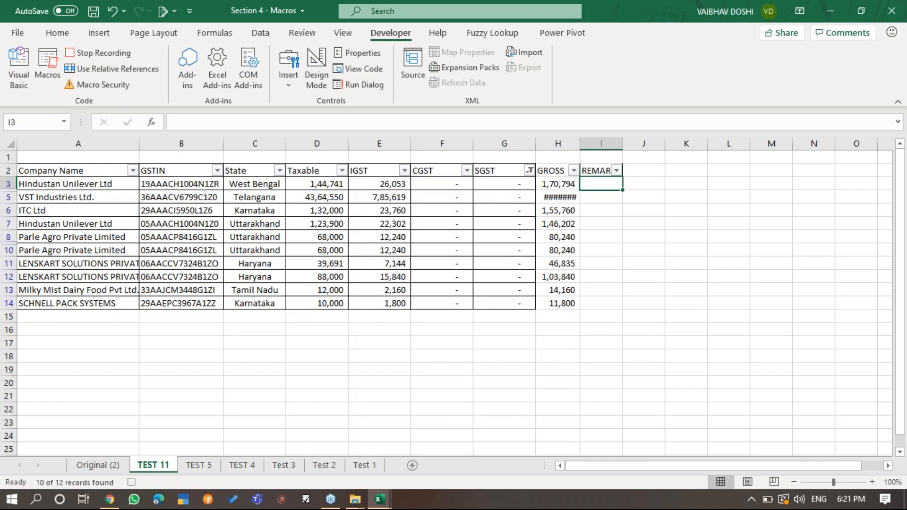
{"action": "type", "text": "OUTSIDE STATE SALES"}
{"action": "key", "text": "Return"}
Copy the OUTSIDE STATE SALES remark from I3 to all visible rows through I14.
{"action": "key", "text": "Up"}
{"action": "key", "text": "ctrl+c"}
{"action": "key", "text": "Left"}
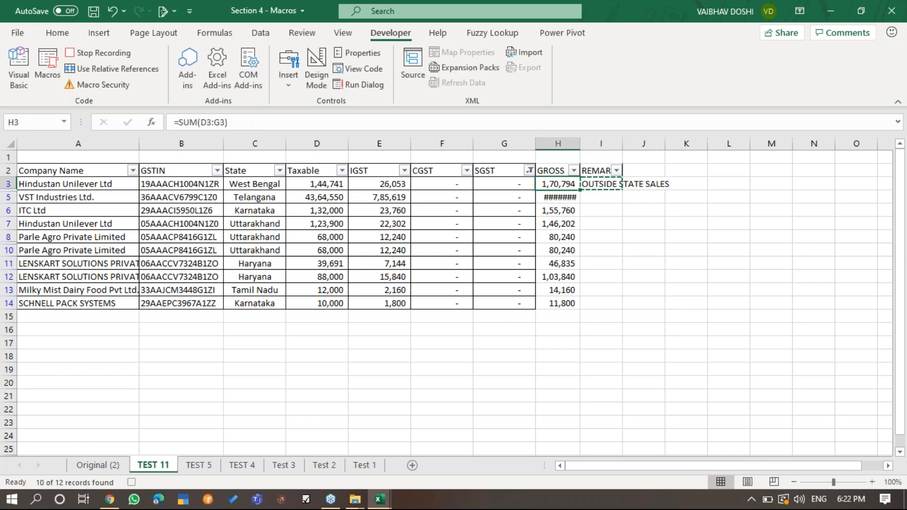
{"action": "key", "text": "ctrl+Down"}
{"action": "key", "text": "Right"}
{"action": "key", "text": "ctrl+shift+Up"}
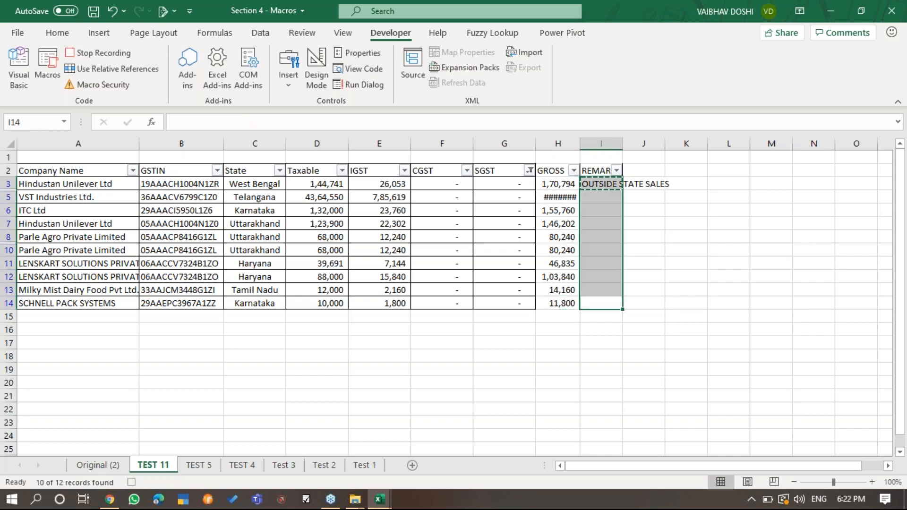
{"action": "key", "text": "ctrl+v"}
{"action": "key", "text": "ctrl+Up"}
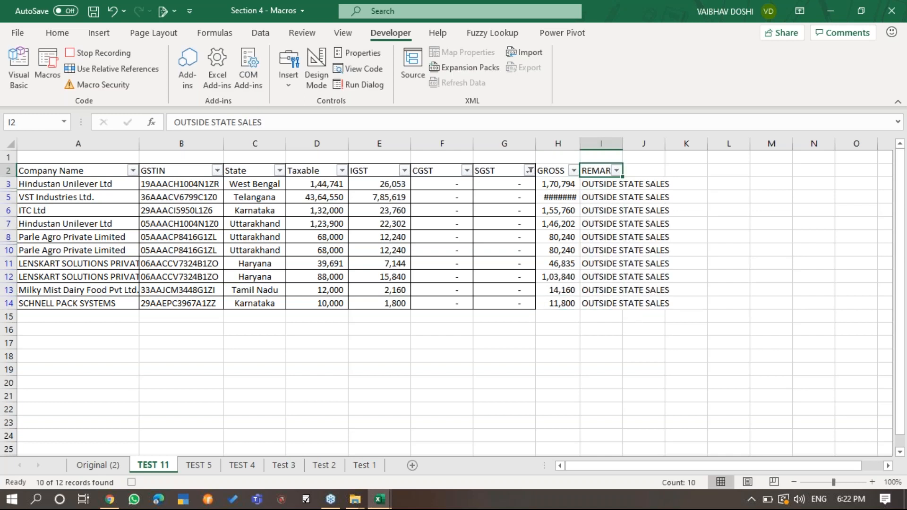
Clear the filter from the SGST column.
{"action": "key", "text": "Left"}
{"action": "key", "text": "Left"}
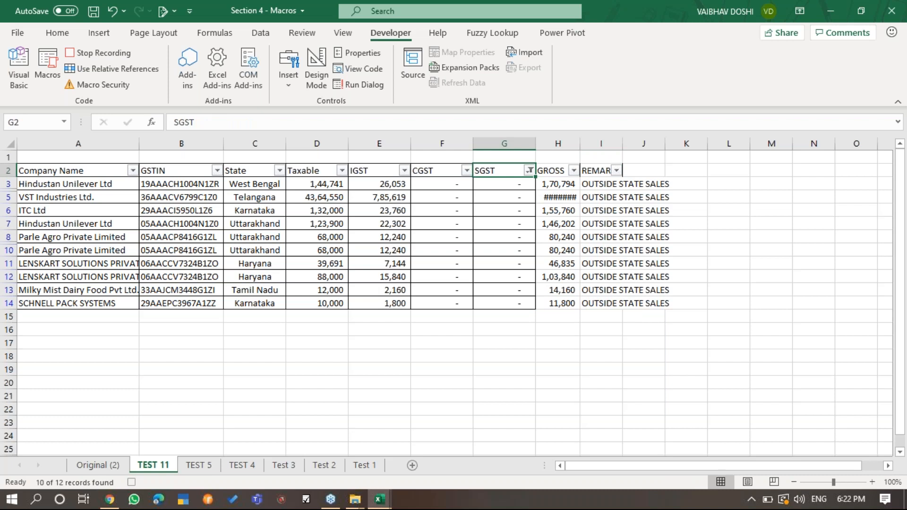
{"action": "key", "text": "alt+Down"}
{"action": "key", "text": "c"}
Filter the REMARKS column to only the blank entries and select the first visible remark cell, I4.
{"action": "key", "text": "ctrl+Right"}
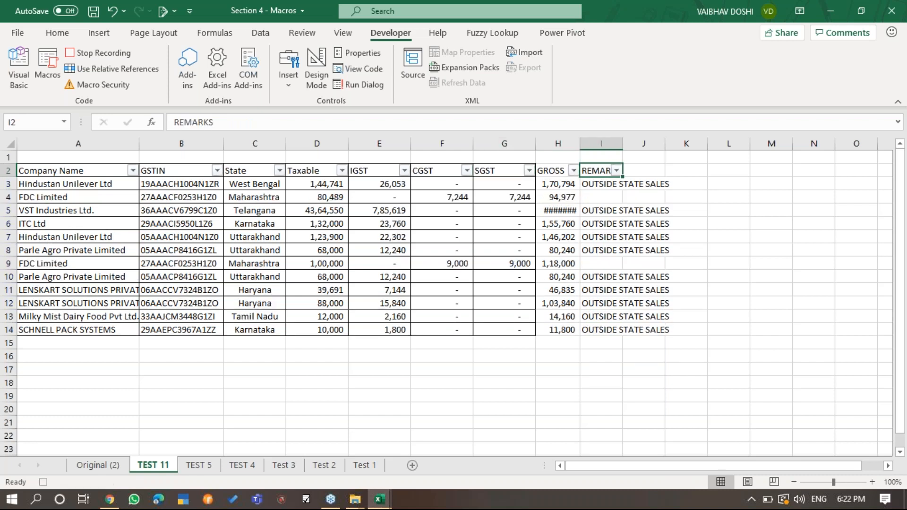
{"action": "key", "text": "alt+Down"}
{"action": "key", "text": "Down"}
{"action": "key", "text": "Down"}
{"action": "key", "text": "Down"}
{"action": "key", "text": "Down"}
{"action": "key", "text": "Down"}
{"action": "key", "text": "Down"}
{"action": "key", "text": "Down"}
{"action": "key", "text": "Down"}
{"action": "key", "text": "Down"}
{"action": "key", "text": "Down"}
{"action": "key", "text": "Up"}
{"action": "key", "text": "Up"}
{"action": "key", "text": "space"}
{"action": "key", "text": "Down"}
{"action": "key", "text": "Down"}
{"action": "key", "text": "space"}
{"action": "key", "text": "Tab"}
{"action": "key", "text": "Return"}
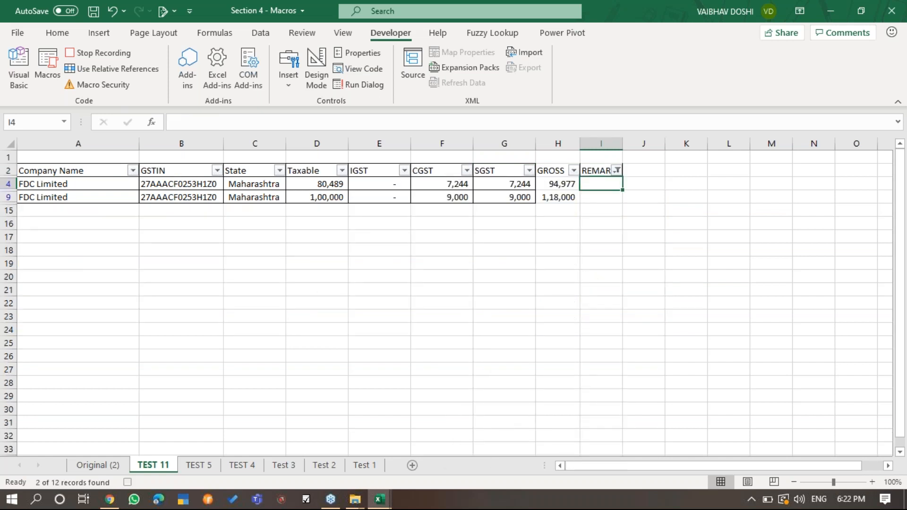
Enter WITHIN STATE SALES as the remark in I4.
{"action": "type", "text": "WITHIN STATE SALES"}
{"action": "key", "text": "Return"}
{"action": "left_click", "coordinate": [619, 184]}
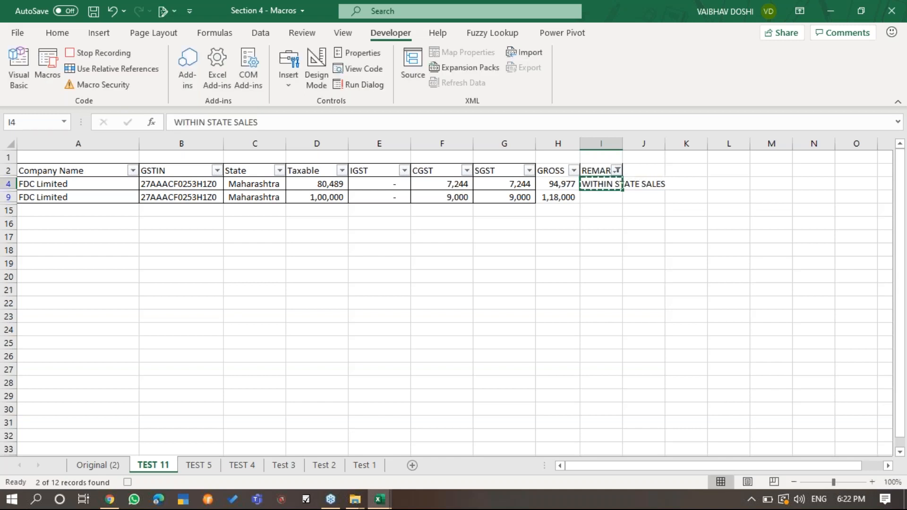
Copy the WITHIN STATE SALES remark from I4 to I9 and remove the filters from the table.
{"action": "key", "text": "ctrl+c"}
{"action": "key", "text": "Left"}
{"action": "key", "text": "ctrl+Down"}
{"action": "key", "text": "Right"}
{"action": "key", "text": "ctrl+shift+Up"}
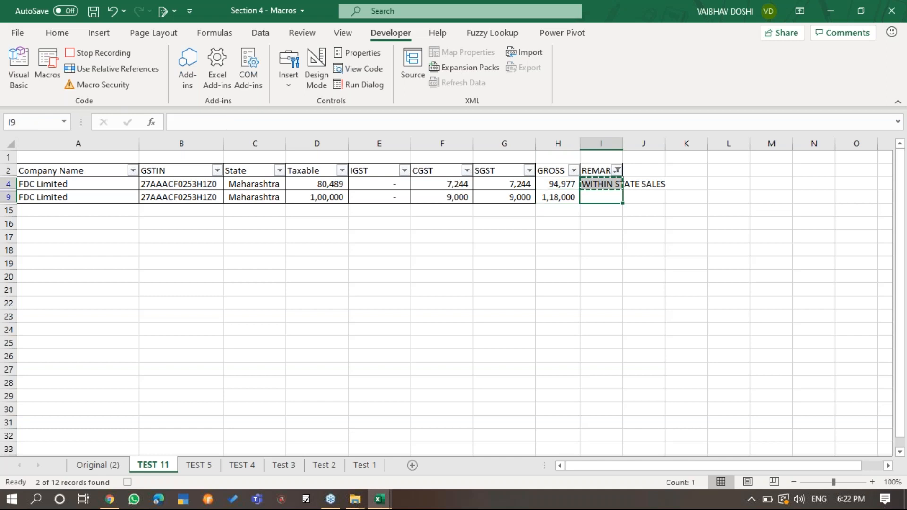
{"action": "key", "text": "ctrl+v"}
{"action": "key", "text": "Escape"}
{"action": "key", "text": "ctrl+Up"}
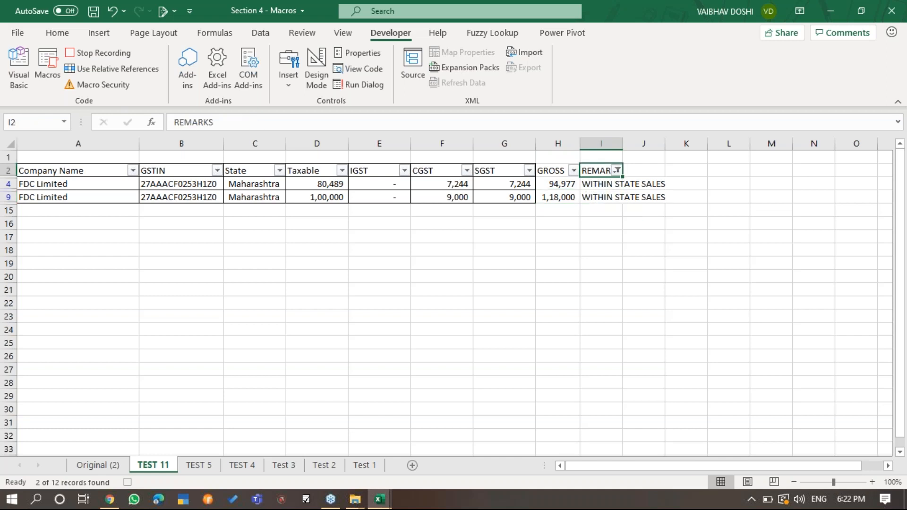
{"action": "key", "text": "ctrl+shift+l"}
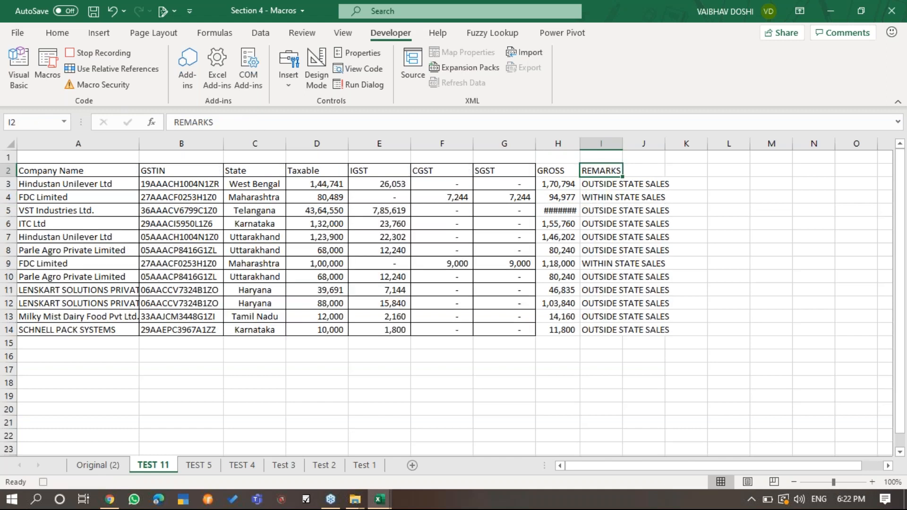
Select the whole table A2:I14 and autofit its column widths.
{"action": "key", "text": "ctrl+Left"}
{"action": "key", "text": "ctrl+shift+Right"}
{"action": "key", "text": "ctrl+shift+Down"}
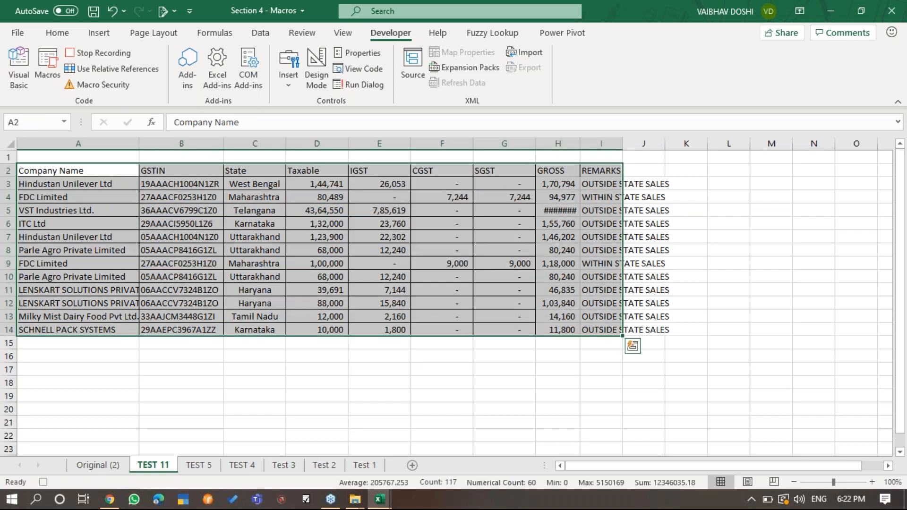
{"action": "key", "text": "alt+n"}
{"action": "key", "text": "v"}
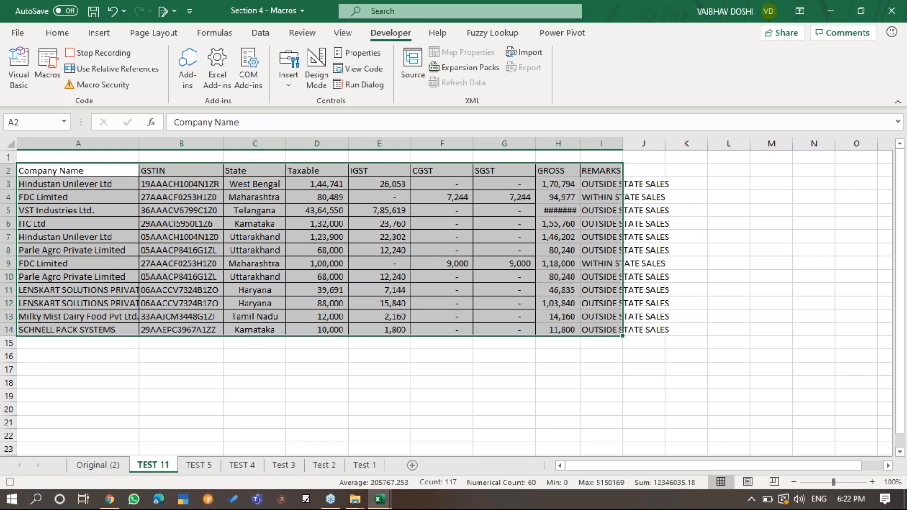
{"action": "key", "text": "alt"}
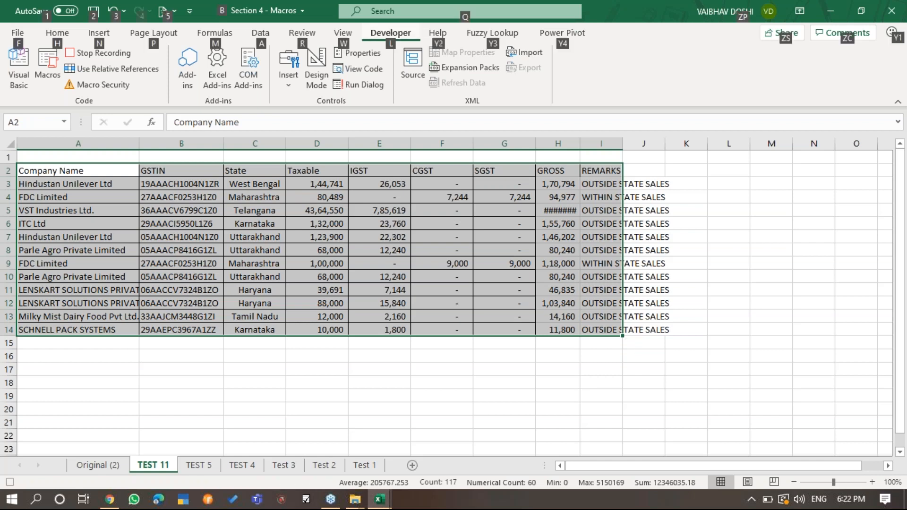
{"action": "key", "text": "h"}
{"action": "key", "text": "o"}
{"action": "key", "text": "i"}
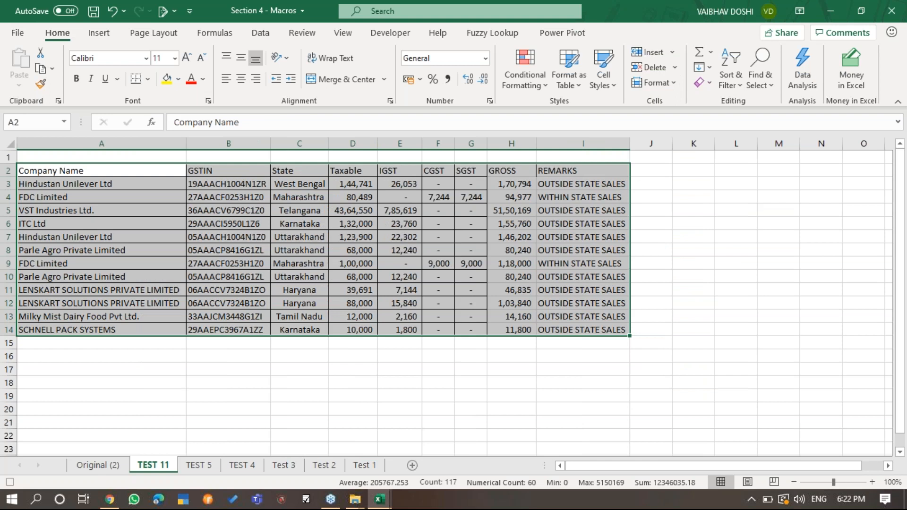
Apply all borders to the selected table A2:I14.
{"action": "key", "text": "alt"}
{"action": "key", "text": "h"}
{"action": "key", "text": "b"}
{"action": "key", "text": "a"}
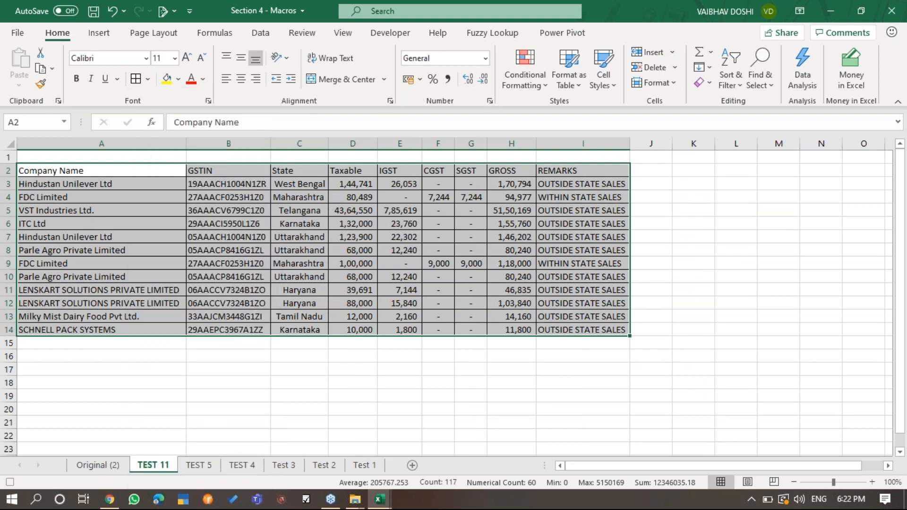
Format the header row A2:I2 in bold with a dark blue fill and white font.
{"action": "key", "text": "Down"}
{"action": "key", "text": "Up"}
{"action": "key", "text": "ctrl+shift+Right"}
{"action": "key", "text": "ctrl+b"}
{"action": "key", "text": "alt"}
{"action": "key", "text": "h"}
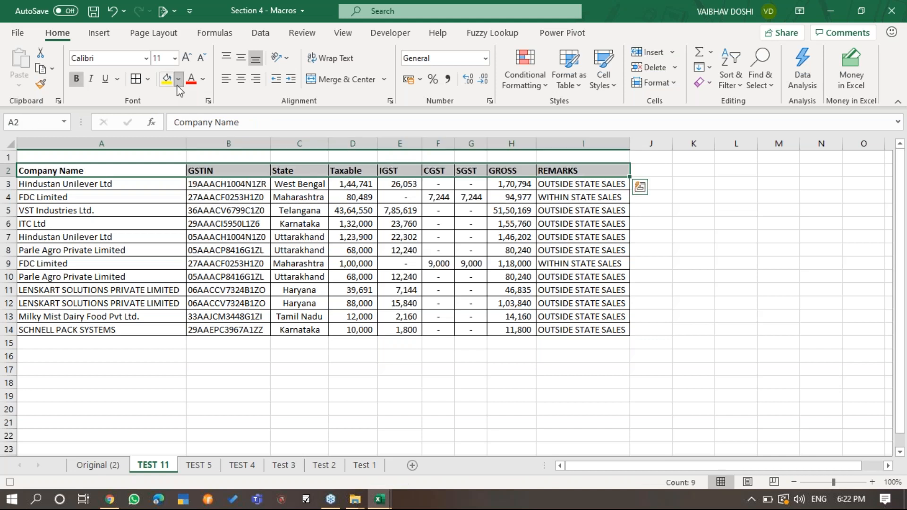
{"action": "key", "text": "h"}
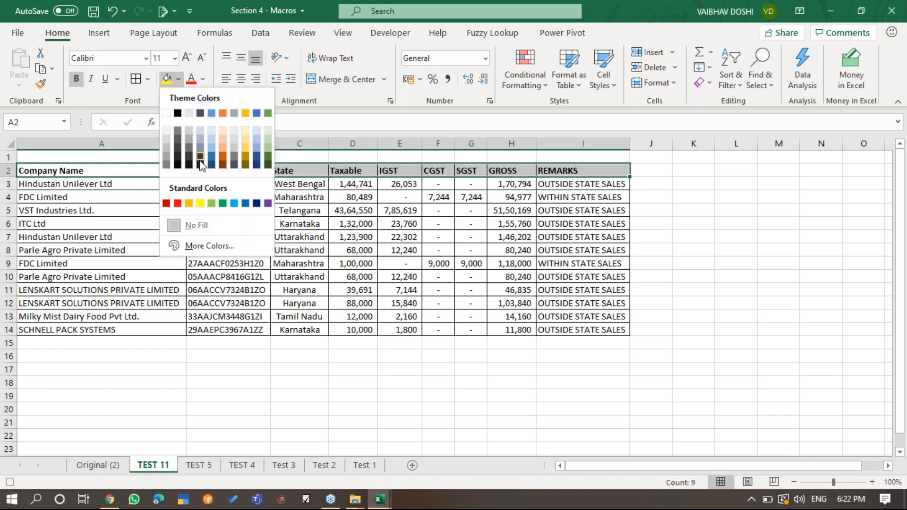
{"action": "left_click", "coordinate": [257, 203]}
{"action": "left_click", "coordinate": [202, 79]}
{"action": "key", "text": "Escape"}
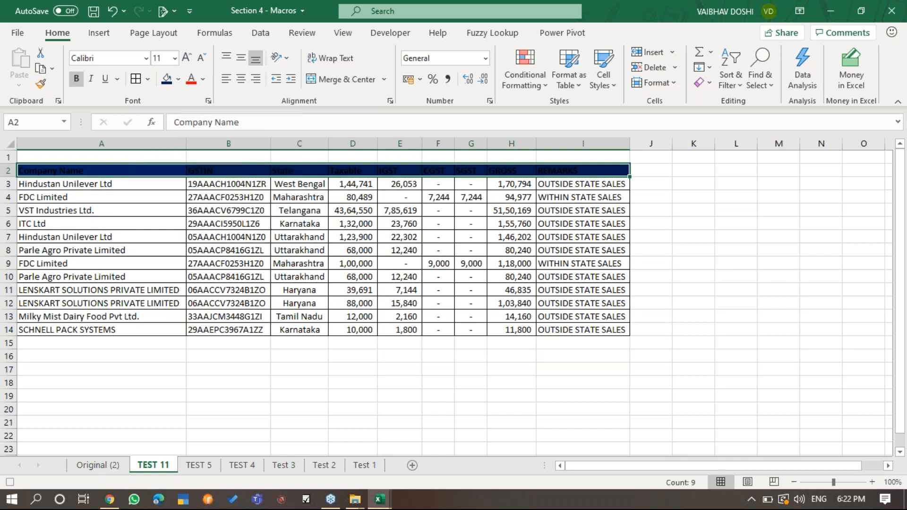
Enter the label TOTAL in A15, directly below the last company row.
{"action": "key", "text": "ctrl+Down"}
{"action": "key", "text": "Down"}
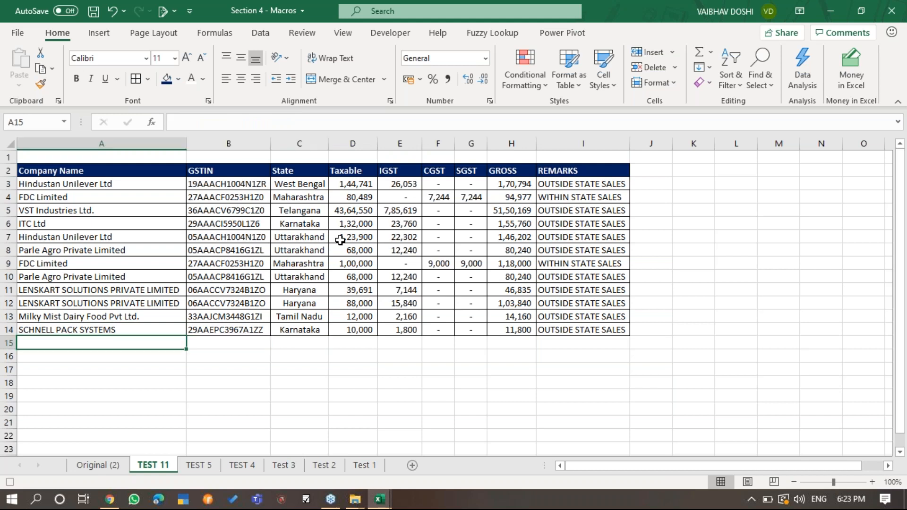
{"action": "type", "text": "TOTAL"}
{"action": "key", "text": "Tab"}
Sum the Taxable column in D15 with =SUM(D3:D14) and copy the formula across to H15.
{"action": "key", "text": "Tab"}
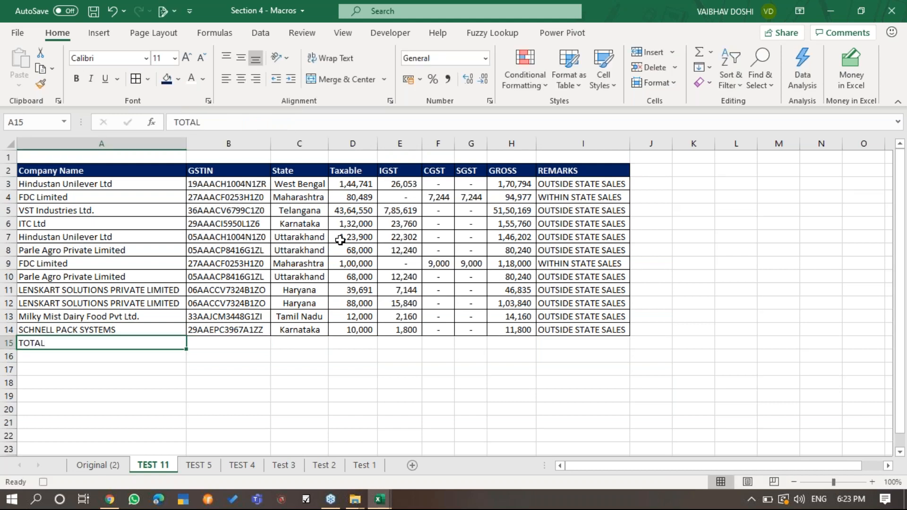
{"action": "key", "text": "Tab"}
{"action": "key", "text": "alt+="}
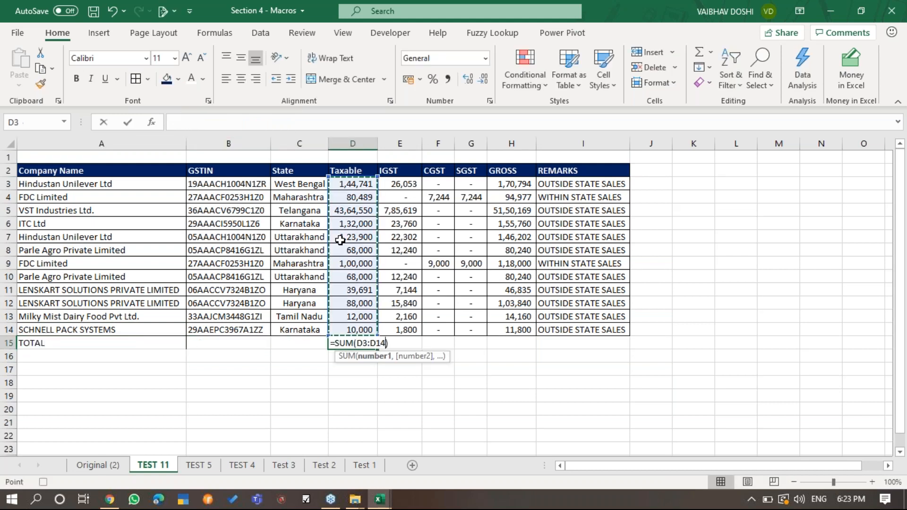
{"action": "key", "text": "ctrl+Return"}
{"action": "key", "text": "ctrl+c"}
{"action": "key", "text": "shift+Right"}
{"action": "key", "text": "shift+Right"}
{"action": "key", "text": "shift+Right"}
{"action": "key", "text": "shift+Right"}
{"action": "key", "text": "ctrl+v"}
Select the whole table A2:I15 including the TOTAL row and apply all borders.
{"action": "key", "text": "ctrl+Up"}
{"action": "key", "text": "ctrl+Left"}
{"action": "key", "text": "ctrl+shift+Right"}
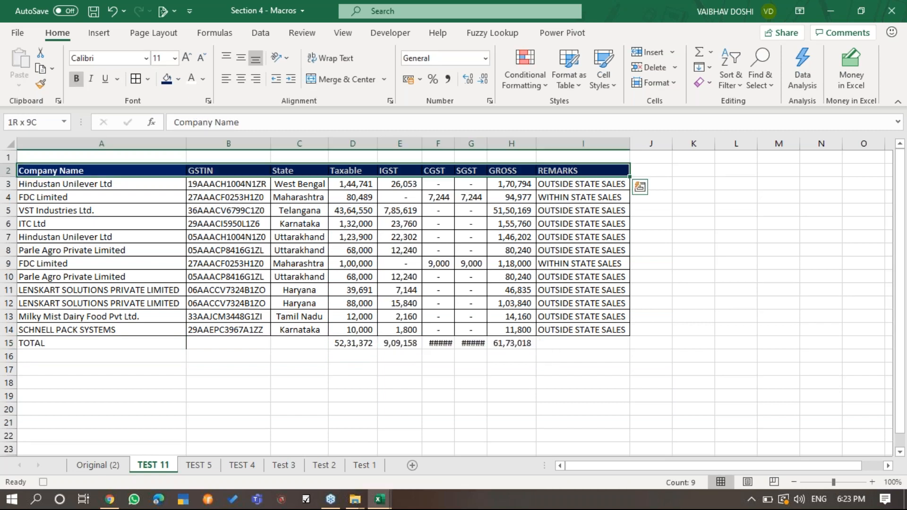
{"action": "key", "text": "ctrl+shift+Down"}
{"action": "key", "text": "alt+h"}
{"action": "key", "text": "b"}
{"action": "key", "text": "a"}
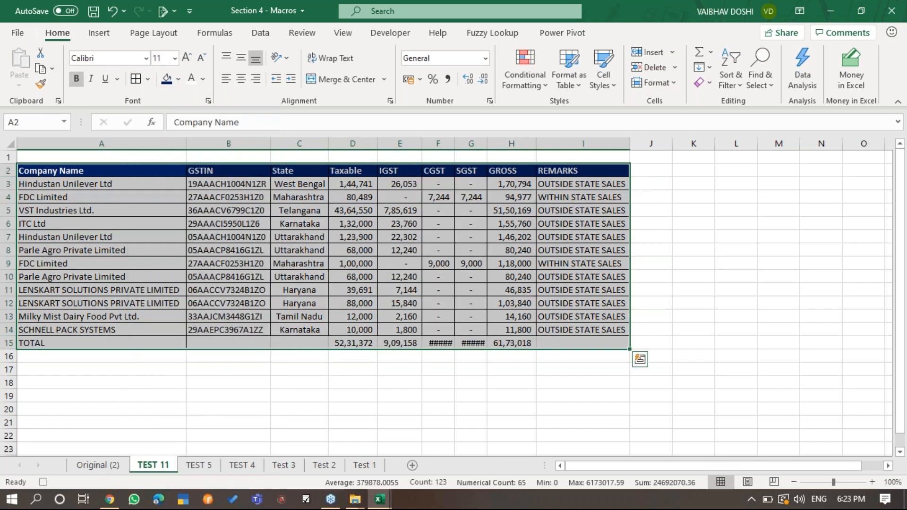
Widen columns D to H to one equal width so the total amounts fit.
{"action": "left_click", "coordinate": [435, 222]}
{"action": "left_click", "coordinate": [336, 140]}
{"action": "left_click_drag", "start_coordinate": [337, 141], "coordinate": [570, 144]}
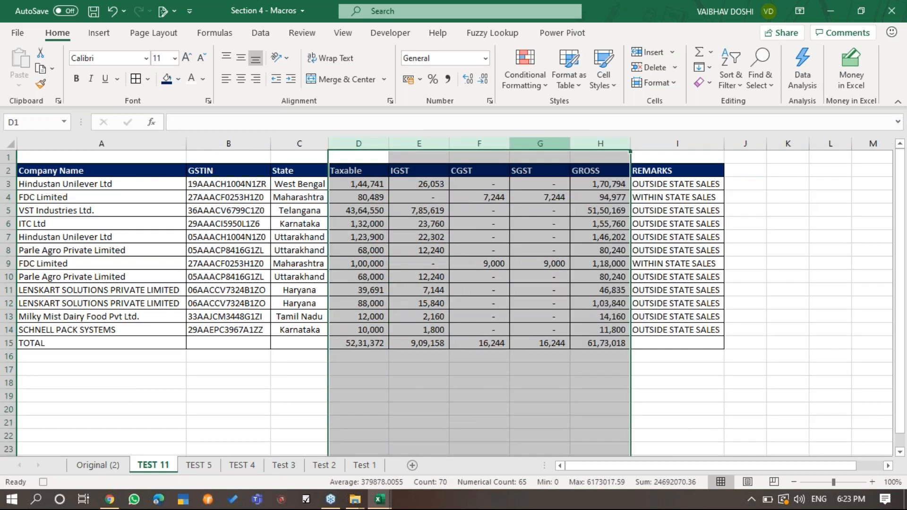
{"action": "left_click", "coordinate": [468, 274]}
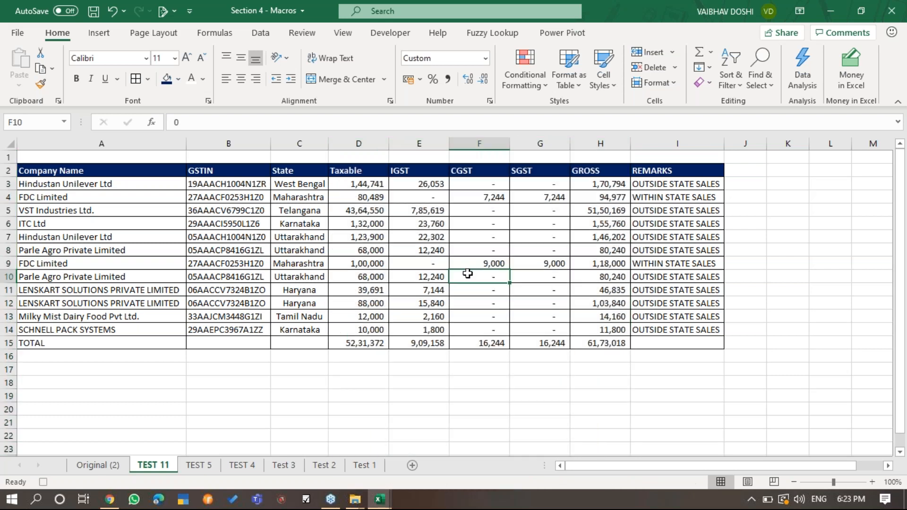
Make the whole TOTAL row 15 bold.
{"action": "key", "text": "ctrl+Down"}
{"action": "key", "text": "shift+space"}
{"action": "key", "text": "ctrl+b"}
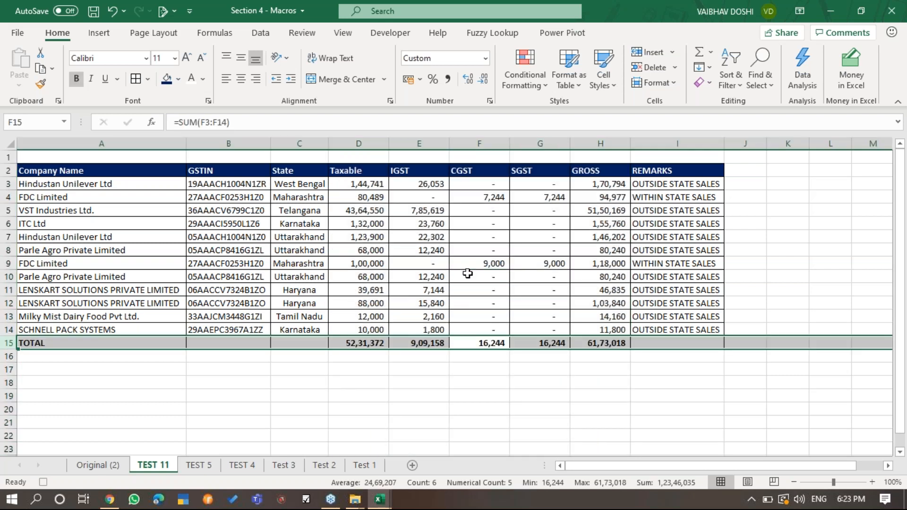
Return to header cell A2 and stop recording the macro.
{"action": "key", "text": "ctrl+Up"}
{"action": "key", "text": "ctrl+Left"}
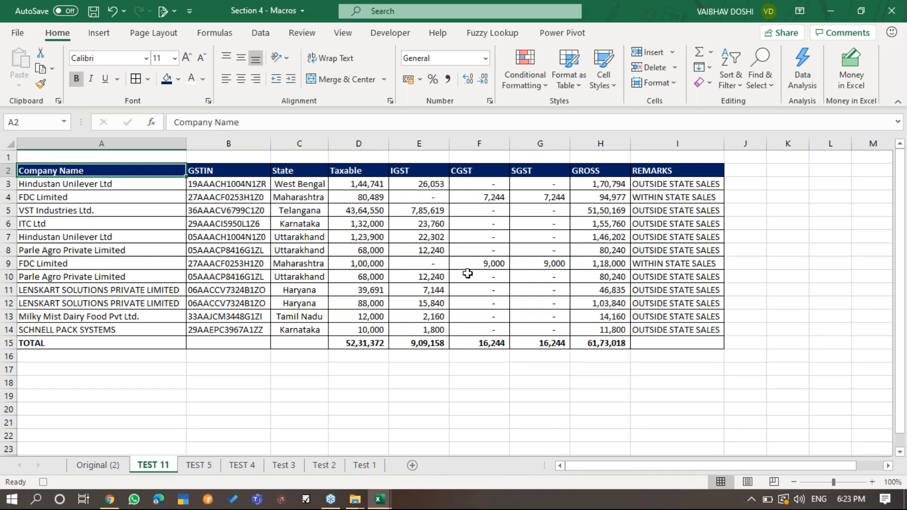
{"action": "left_click", "coordinate": [381, 37]}
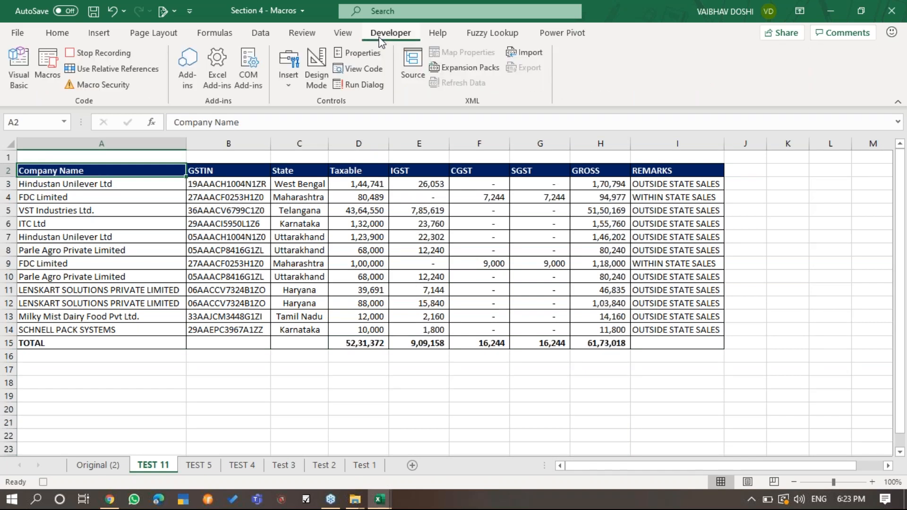
{"action": "left_click", "coordinate": [116, 55]}
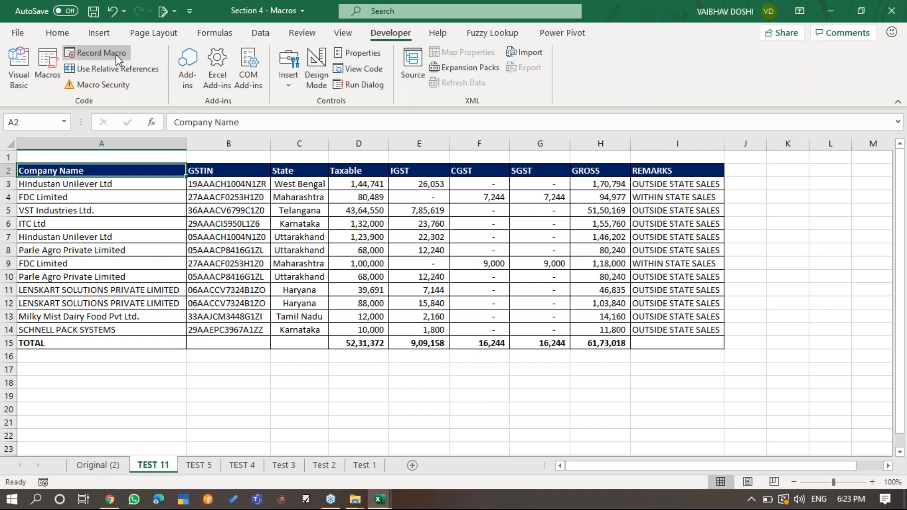
Step into the TEST_11 macro in the Visual Basic editor and look through its recorded code.
{"action": "left_click", "coordinate": [45, 76]}
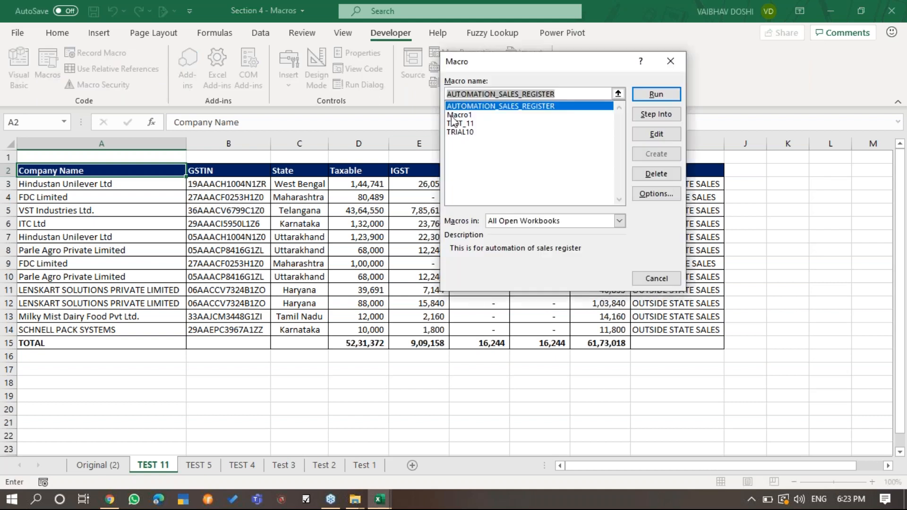
{"action": "left_click", "coordinate": [474, 124]}
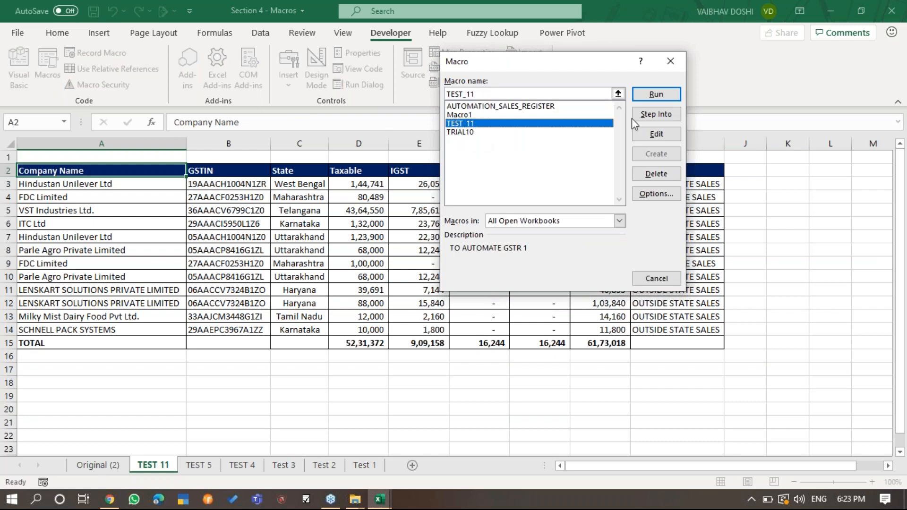
{"action": "left_click", "coordinate": [656, 94]}
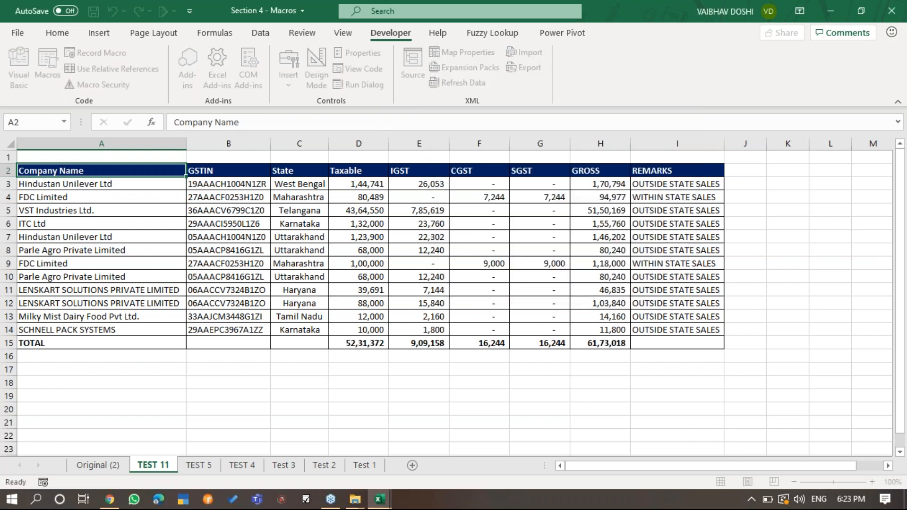
{"action": "scroll", "coordinate": [636, 343], "scroll_direction": "down", "scroll_amount": 8}
{"action": "scroll", "coordinate": [636, 343], "scroll_direction": "down", "scroll_amount": 20}
{"action": "scroll", "coordinate": [636, 343], "scroll_direction": "down", "scroll_amount": 5}
{"action": "scroll", "coordinate": [636, 342], "scroll_direction": "up", "scroll_amount": 20}
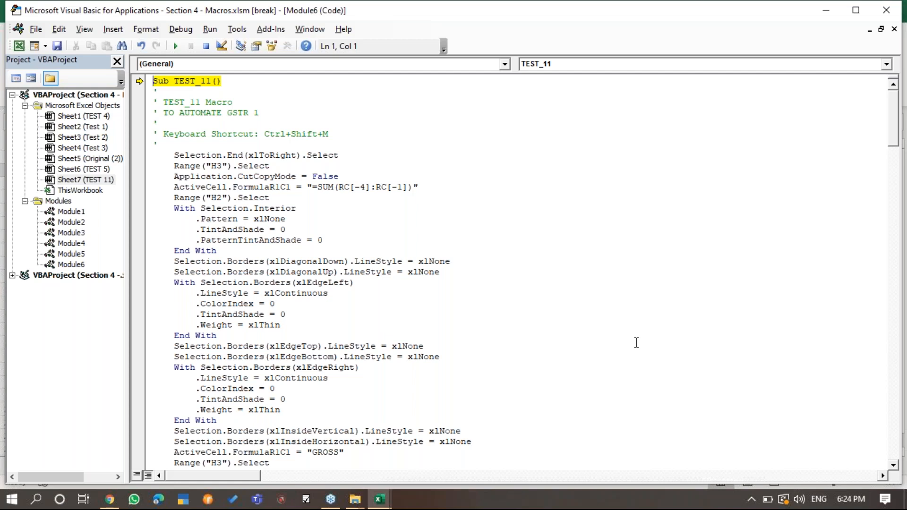
Close the Visual Basic editor, stopping the debugger, and return to the TEST 11 sheet.
{"action": "left_click", "coordinate": [893, 11]}
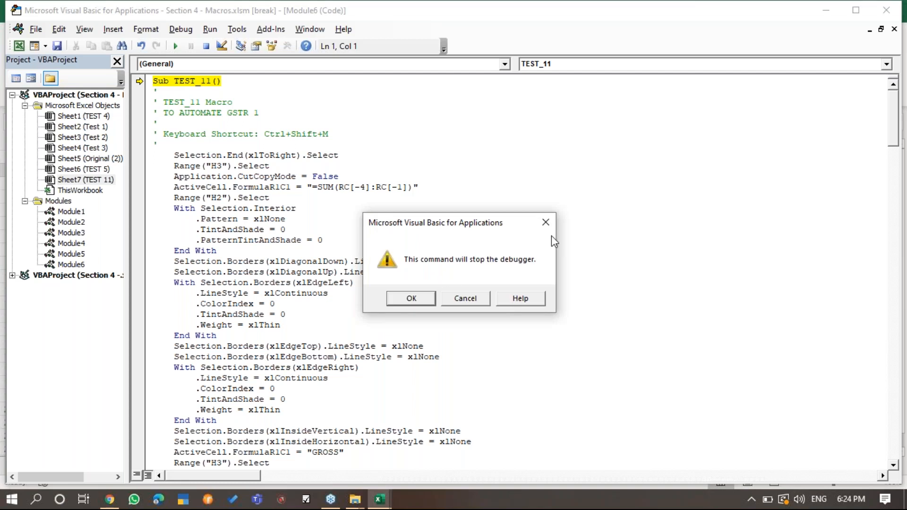
{"action": "left_click", "coordinate": [546, 222]}
{"action": "left_click_drag", "start_coordinate": [788, 11], "coordinate": [753, 11]}
{"action": "left_click", "coordinate": [855, 11]}
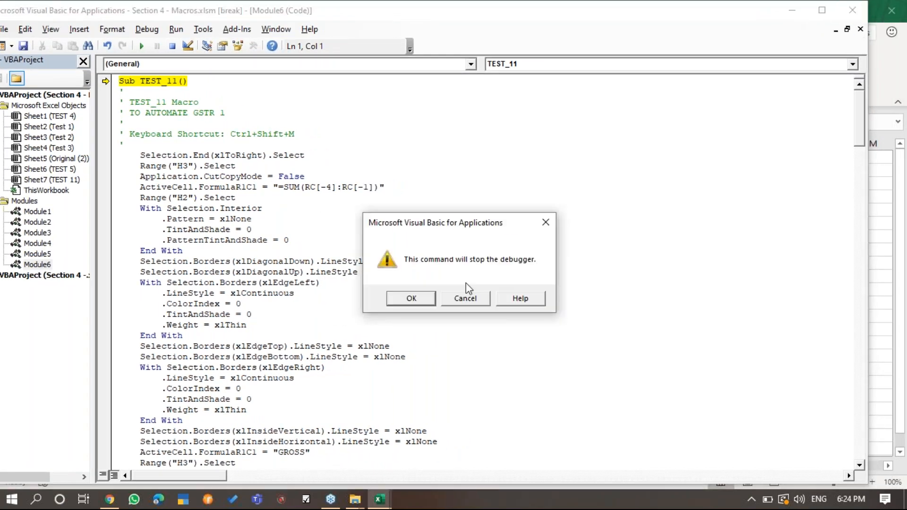
{"action": "left_click", "coordinate": [411, 297]}
{"action": "left_click", "coordinate": [146, 263]}
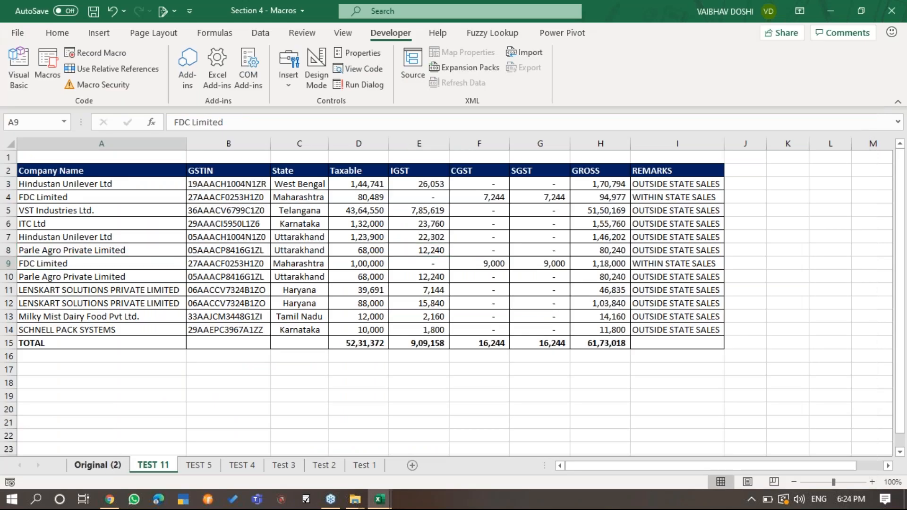
Duplicate the Original (2) sheet in front of TEST 11 and select A2 in the copy.
{"action": "left_click", "coordinate": [97, 465]}
{"action": "left_click_drag", "start_coordinate": [108, 465], "coordinate": [132, 464]}
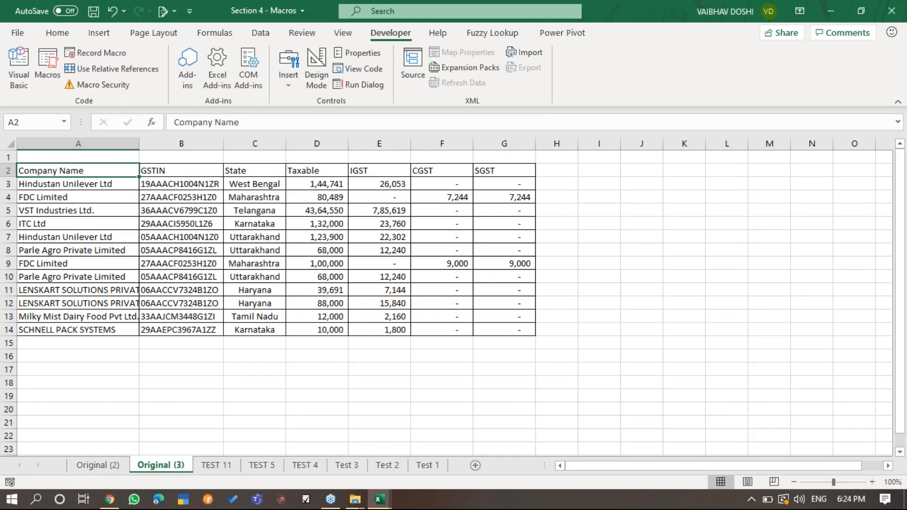
{"action": "double_click", "coordinate": [161, 466]}
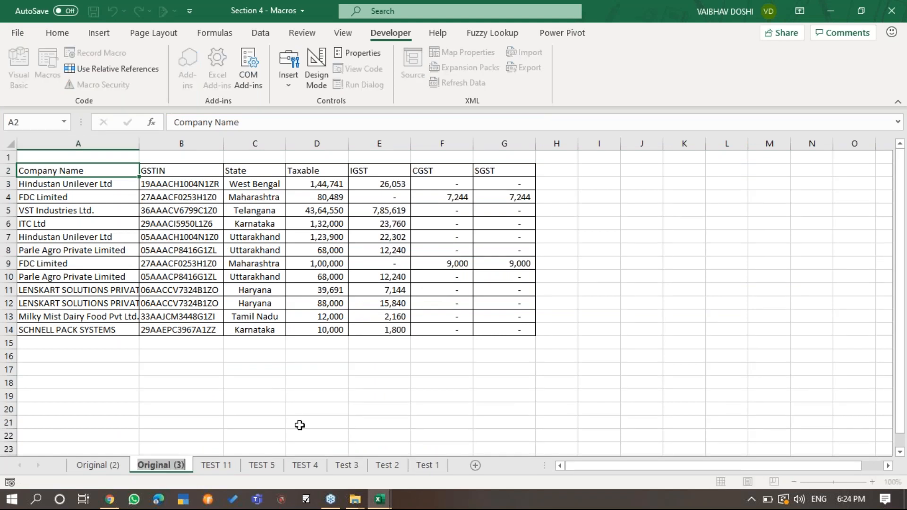
{"action": "left_click", "coordinate": [115, 223]}
{"action": "left_click", "coordinate": [87, 171]}
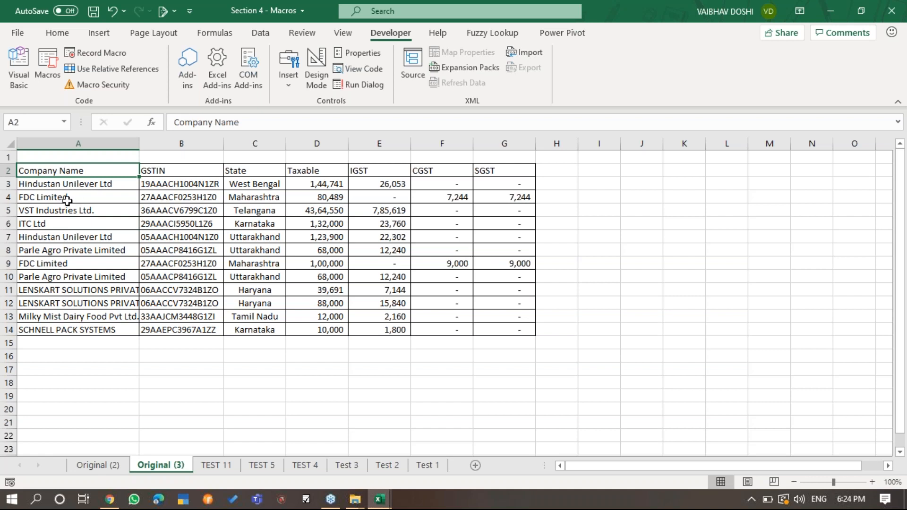
Run the TEST_11 macro on the Original (3) sheet.
{"action": "key", "text": "ctrl+shift+m"}
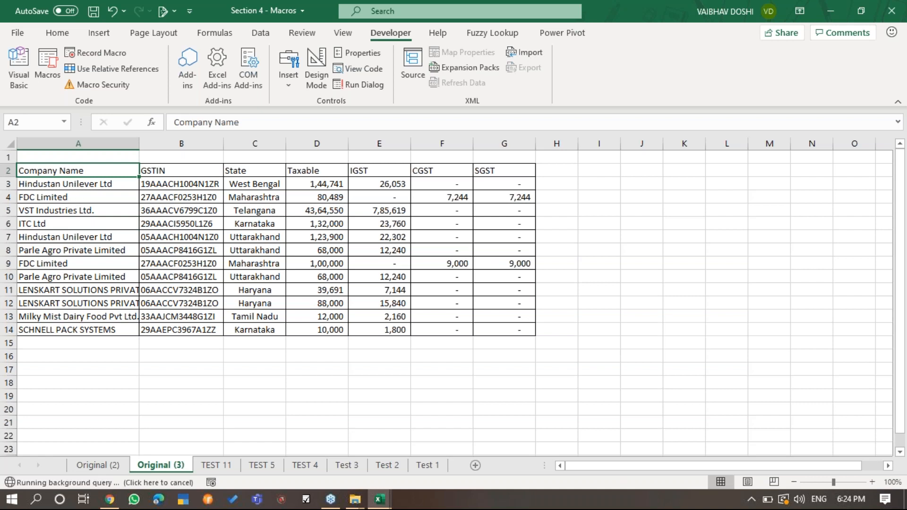
{"action": "left_click", "coordinate": [49, 69]}
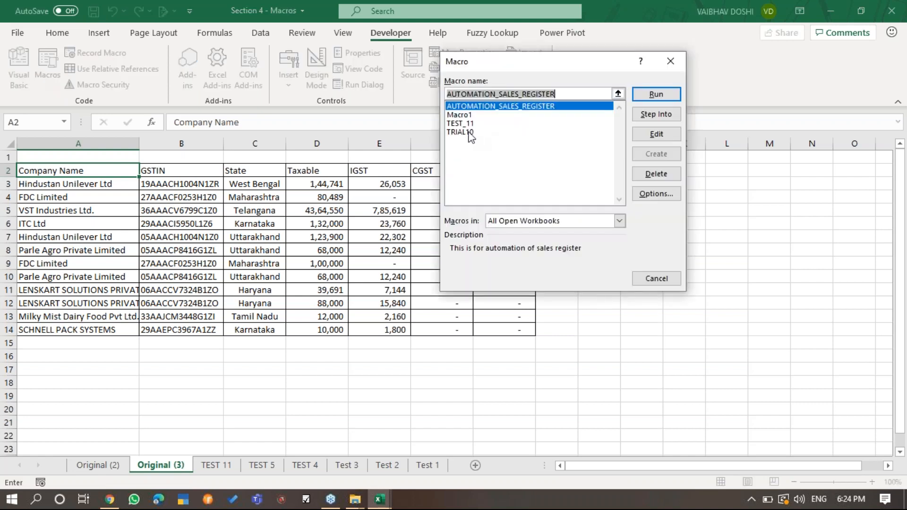
{"action": "left_click", "coordinate": [472, 124]}
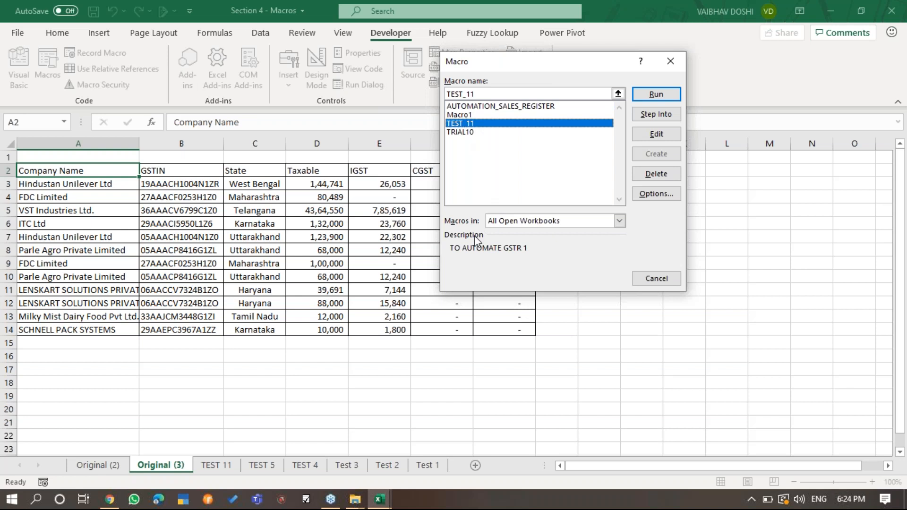
{"action": "left_click", "coordinate": [657, 95]}
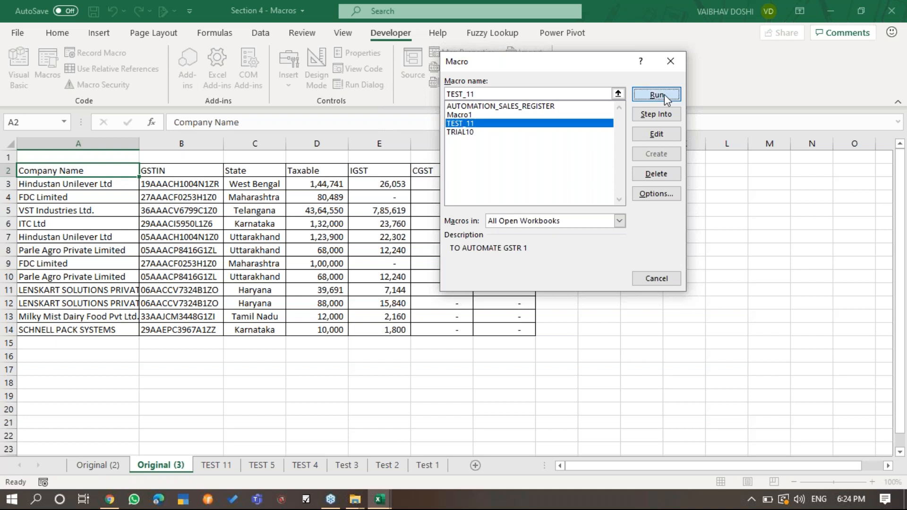
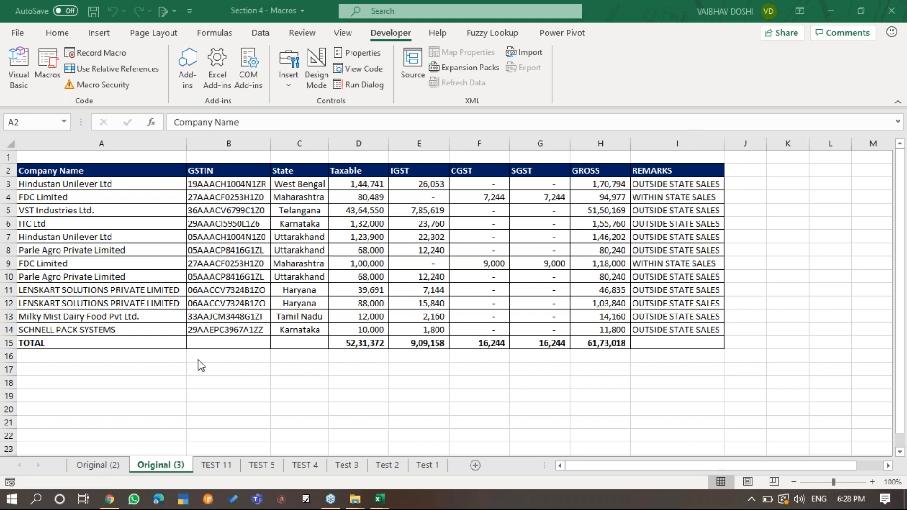
Duplicate the Original (2) sheet again and name the copy TEST_12.
{"action": "left_click", "coordinate": [99, 466]}
{"action": "left_click_drag", "start_coordinate": [99, 465], "coordinate": [156, 465]}
{"action": "type", "text": "TEST_12"}
{"action": "key", "text": "Return"}
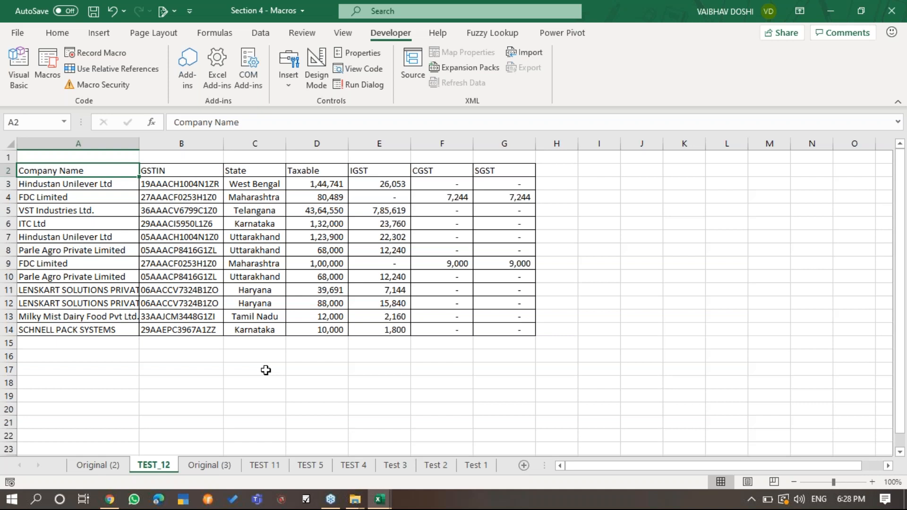
Start recording a macro named TEST_12 in this workbook with the description AUTOMATION FOR GSTR 1.
{"action": "left_click", "coordinate": [90, 52]}
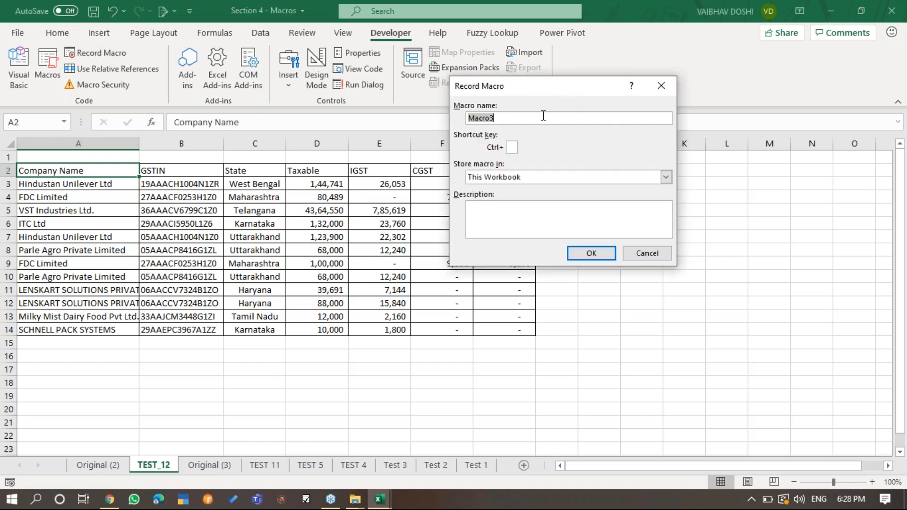
{"action": "type", "text": "TEST_12"}
{"action": "left_click", "coordinate": [536, 208]}
{"action": "type", "text": "AUOT"}
{"action": "key", "text": "BackSpace"}
{"action": "key", "text": "BackSpace"}
{"action": "type", "text": "T"}
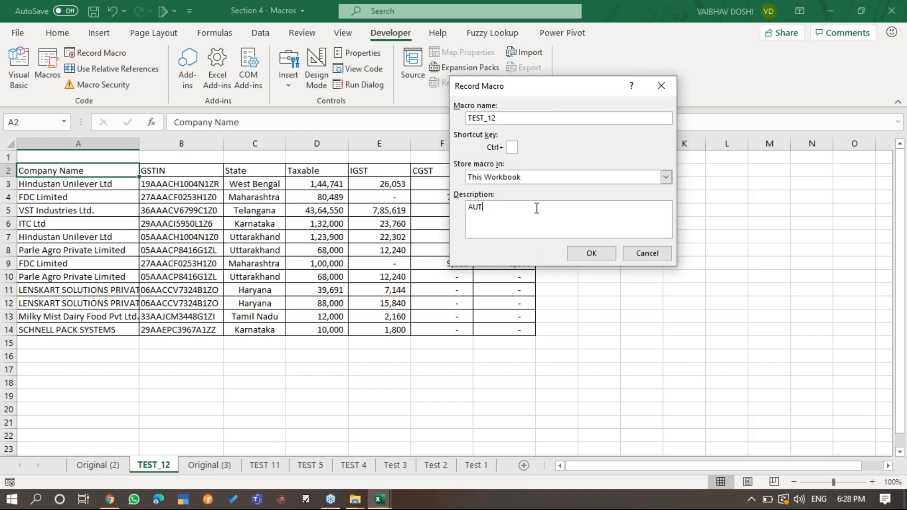
{"action": "type", "text": "OMATION FOR GSTR 1"}
{"action": "left_click", "coordinate": [592, 254]}
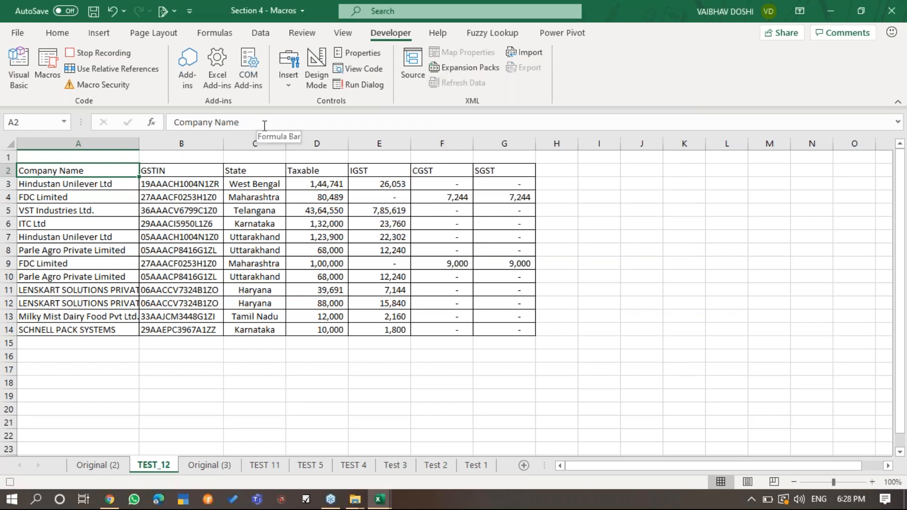
Add the column header GROSS in H2, next to SGST.
{"action": "key", "text": "ctrl+Right"}
{"action": "key", "text": "Right"}
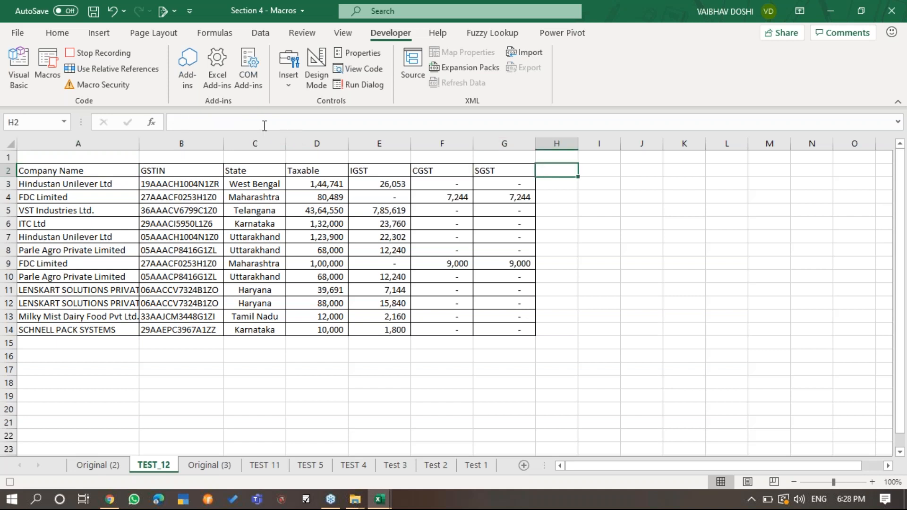
{"action": "type", "text": "GROSS"}
{"action": "key", "text": "Return"}
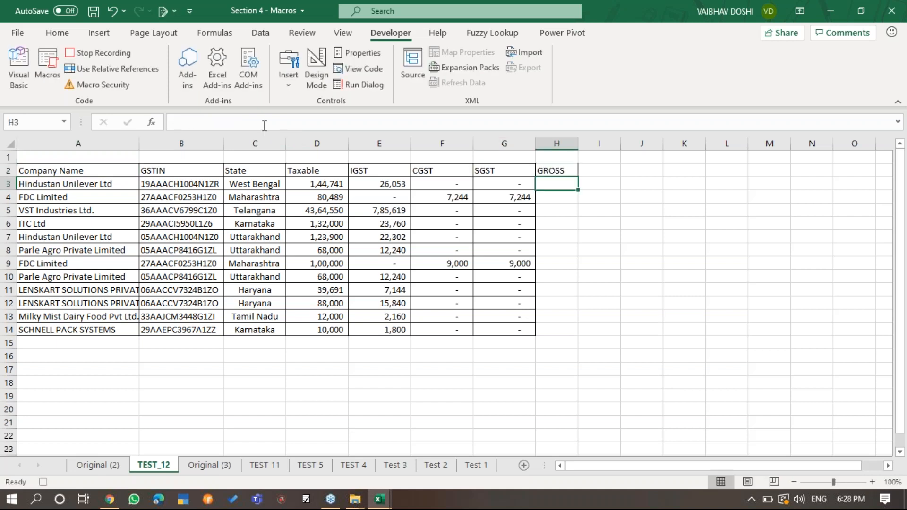
Total D3:G3 in H3 under GROSS and copy the formula down through H14.
{"action": "key", "text": "alt+equal"}
{"action": "key", "text": "ctrl+Return"}
{"action": "key", "text": "ctrl+c"}
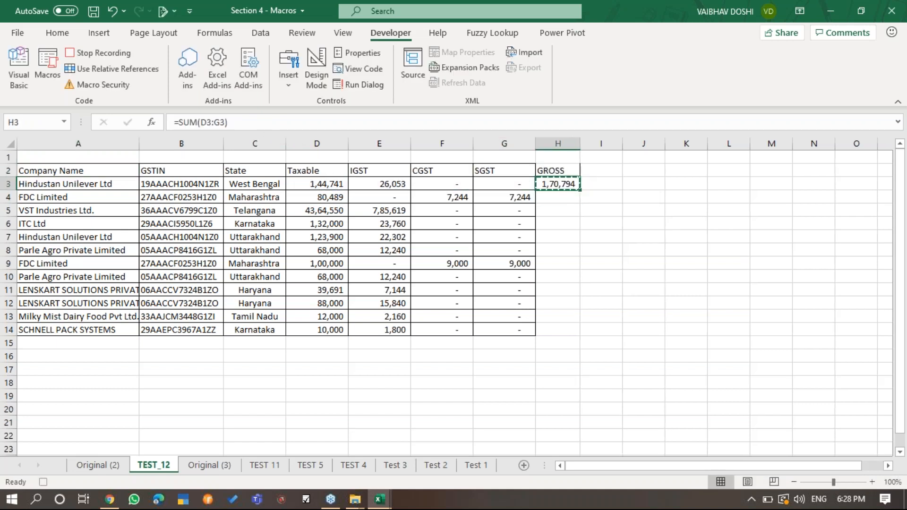
{"action": "key", "text": "Left"}
{"action": "key", "text": "ctrl+Down"}
{"action": "key", "text": "Right"}
{"action": "key", "text": "ctrl+shift+Up"}
{"action": "key", "text": "ctrl+v"}
{"action": "key", "text": "Escape"}
{"action": "key", "text": "ctrl+Up"}
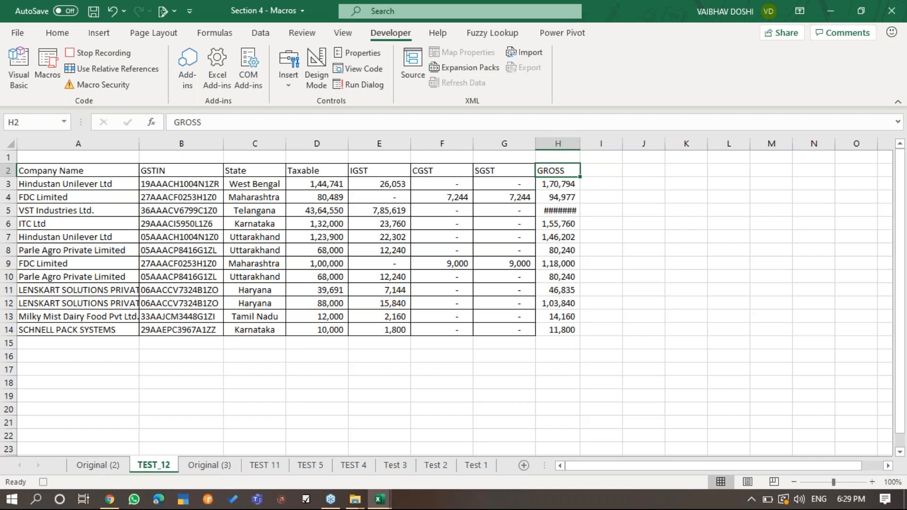
Add the column header REMARKS in I2, next to GROSS.
{"action": "key", "text": "Right"}
{"action": "type", "text": "REM"}
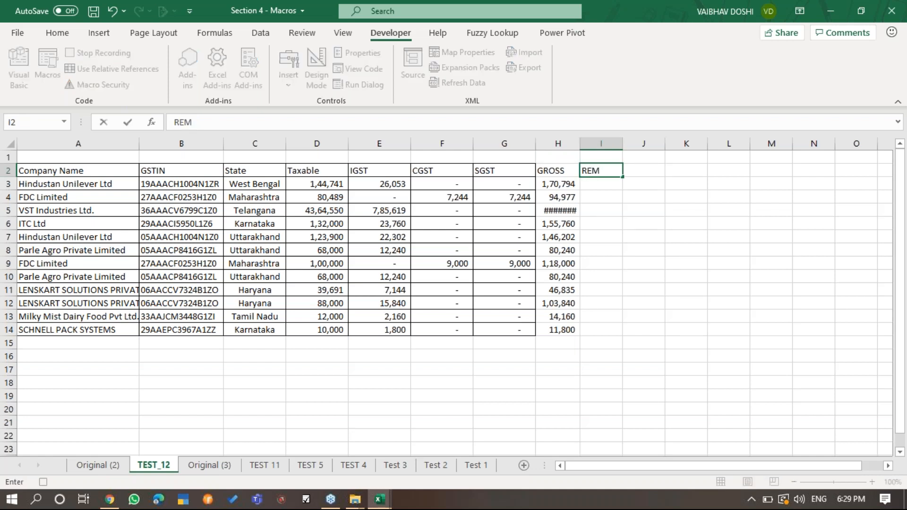
{"action": "type", "text": "ARKS"}
{"action": "key", "text": "Return"}
{"action": "key", "text": "Up"}
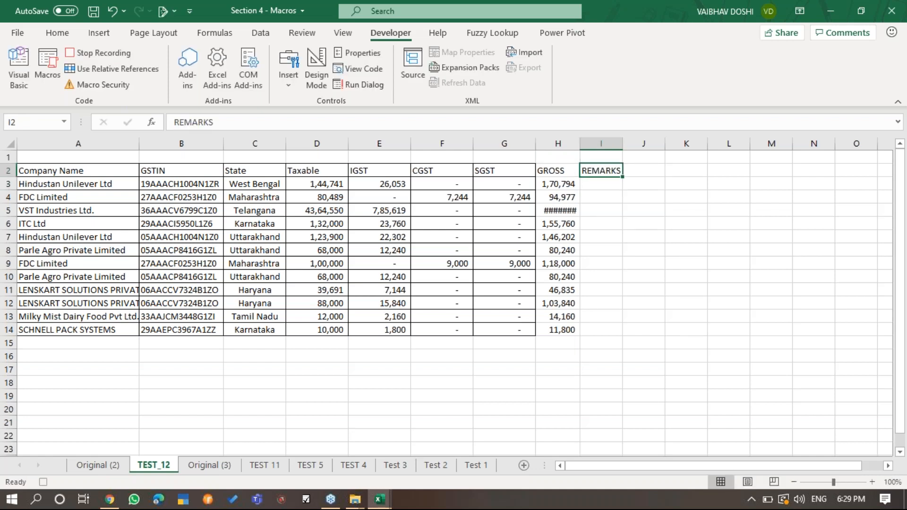
Filter the table by SGST to show only the rows with a dash (-).
{"action": "key", "text": "ctrl+shift+l"}
{"action": "key", "text": "Left"}
{"action": "key", "text": "Left"}
{"action": "key", "text": "alt+Down"}
{"action": "key", "text": "Down"}
{"action": "key", "text": "Down"}
{"action": "key", "text": "Down"}
{"action": "key", "text": "Down"}
{"action": "key", "text": "Down"}
{"action": "key", "text": "Down"}
{"action": "key", "text": "Down"}
{"action": "key", "text": "Down"}
{"action": "key", "text": "Down"}
{"action": "key", "text": "Down"}
{"action": "key", "text": "Up"}
{"action": "key", "text": "space"}
{"action": "key", "text": "Down"}
{"action": "key", "text": "space"}
{"action": "key", "text": "Tab"}
{"action": "key", "text": "Return"}
Enter the remark OUTSIDE STATE SALES in I3, correcting its spelling.
{"action": "key", "text": "Right"}
{"action": "key", "text": "Right"}
{"action": "key", "text": "Down"}
{"action": "type", "text": "OUTSITE STATE SALES"}
{"action": "key", "text": "Return"}
{"action": "key", "text": "Up"}
{"action": "key", "text": "ctrl+c"}
{"action": "double_click", "coordinate": [619, 184]}
{"action": "key", "text": "BackSpace"}
{"action": "type", "text": "D"}
{"action": "key", "text": "ctrl+Return"}
Copy the I3 remark down the REMARKS column to the other filtered rows through I14.
{"action": "key", "text": "ctrl+c"}
{"action": "key", "text": "Left"}
{"action": "key", "text": "ctrl+Down"}
{"action": "key", "text": "Right"}
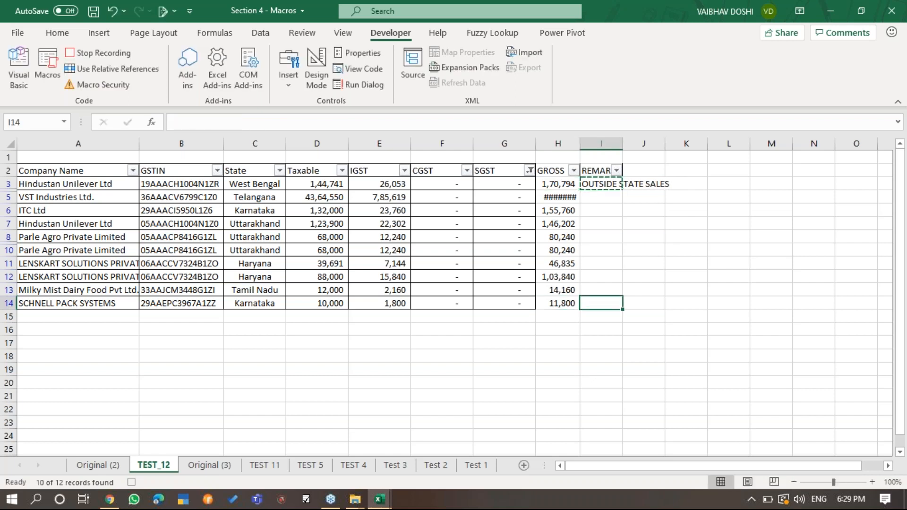
{"action": "key", "text": "ctrl+shift+Up"}
{"action": "key", "text": "ctrl+v"}
{"action": "key", "text": "Escape"}
{"action": "key", "text": "ctrl+Up"}
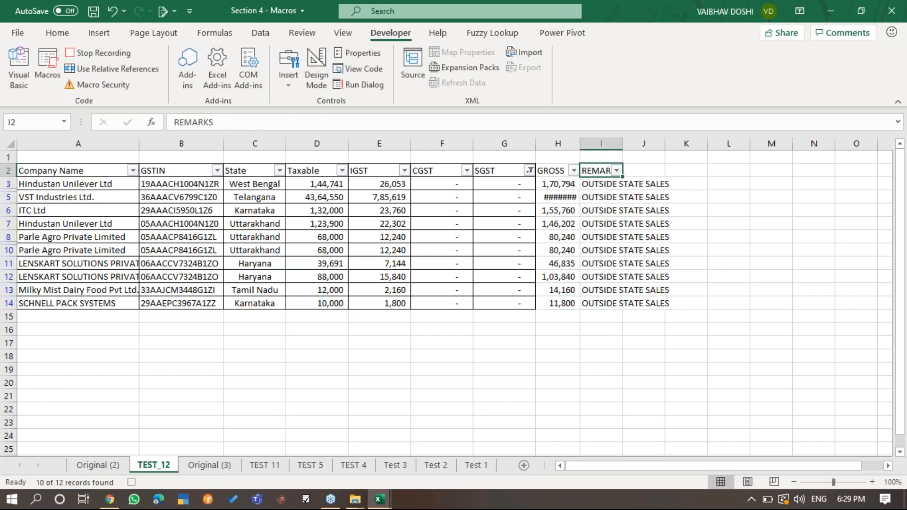
Clear the SGST filter by reapplying filters, and filter REMARKS to show only the blank rows.
{"action": "key", "text": "ctrl+shift+l"}
{"action": "key", "text": "ctrl+shift+l"}
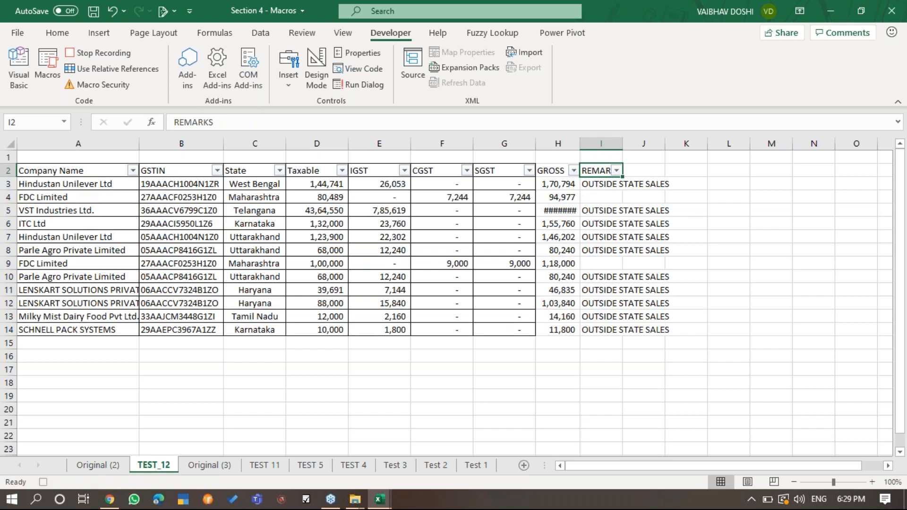
{"action": "key", "text": "alt+Down"}
{"action": "key", "text": "Down"}
{"action": "key", "text": "Down"}
{"action": "key", "text": "Down"}
{"action": "key", "text": "Down"}
{"action": "key", "text": "Down"}
{"action": "key", "text": "Down"}
{"action": "key", "text": "Down"}
{"action": "key", "text": "Down"}
{"action": "key", "text": "Up"}
{"action": "key", "text": "Up"}
{"action": "key", "text": "space"}
{"action": "key", "text": "Down"}
{"action": "key", "text": "Down"}
{"action": "key", "text": "space"}
{"action": "key", "text": "Return"}
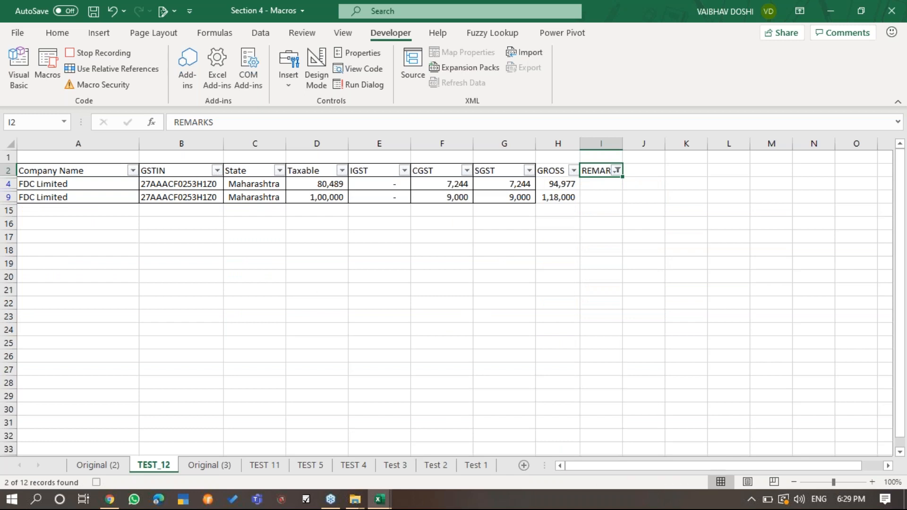
Enter the remark WITHIN STATE SALES in I4, the first filtered row.
{"action": "key", "text": "Down"}
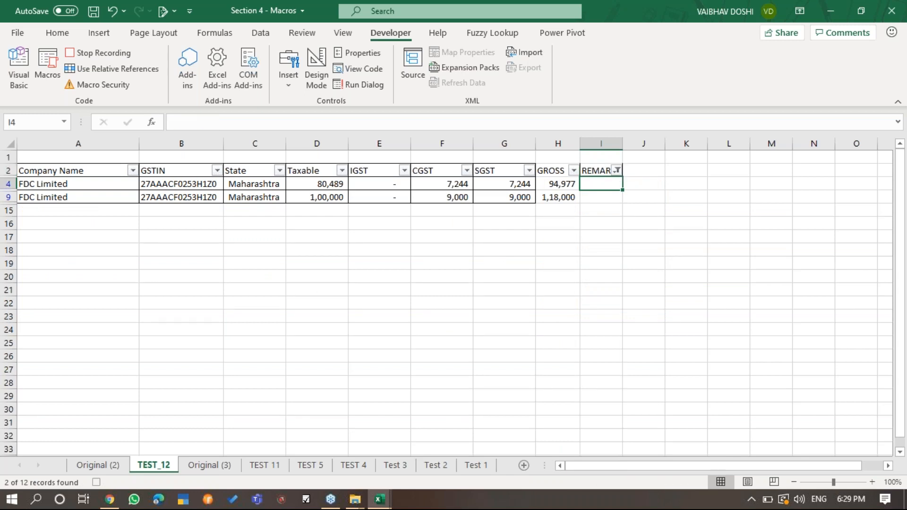
{"action": "type", "text": "WITHIN"}
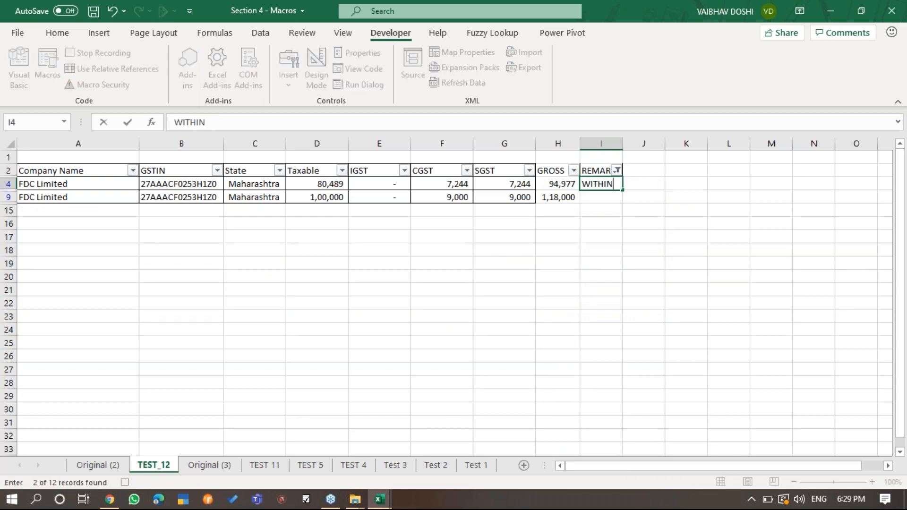
{"action": "type", "text": " STATE SALES"}
{"action": "key", "text": "Return"}
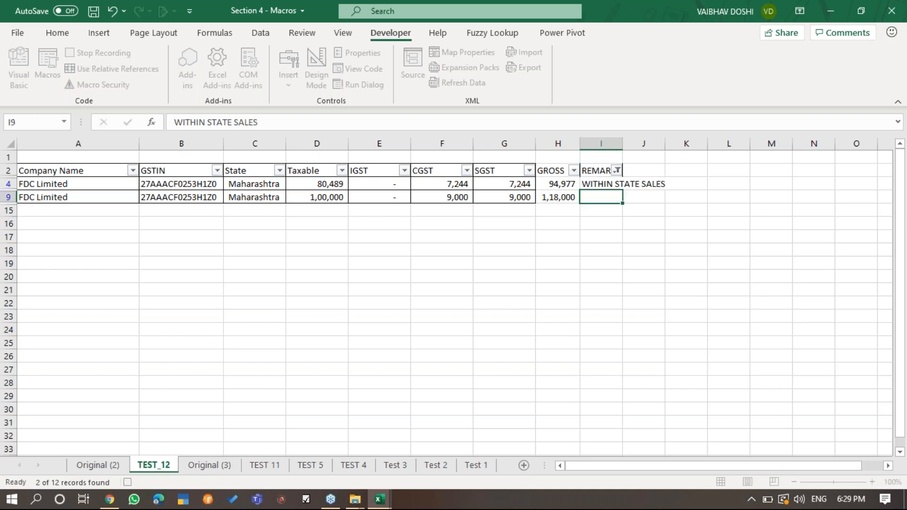
Copy the WITHIN STATE SALES remark to I9 and remove the filter from the table.
{"action": "key", "text": "Up"}
{"action": "key", "text": "ctrl+c"}
{"action": "key", "text": "Left"}
{"action": "key", "text": "Down"}
{"action": "key", "text": "Right"}
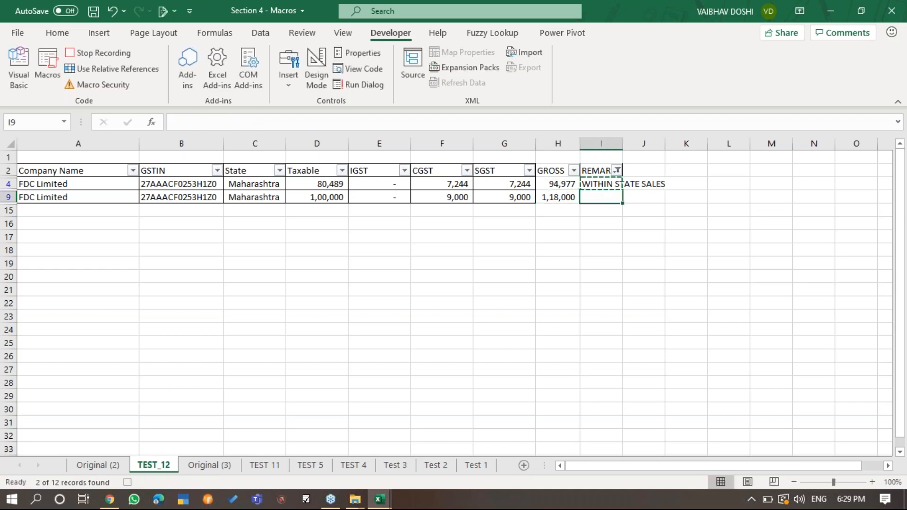
{"action": "key", "text": "Return"}
{"action": "key", "text": "Up"}
{"action": "key", "text": "Up"}
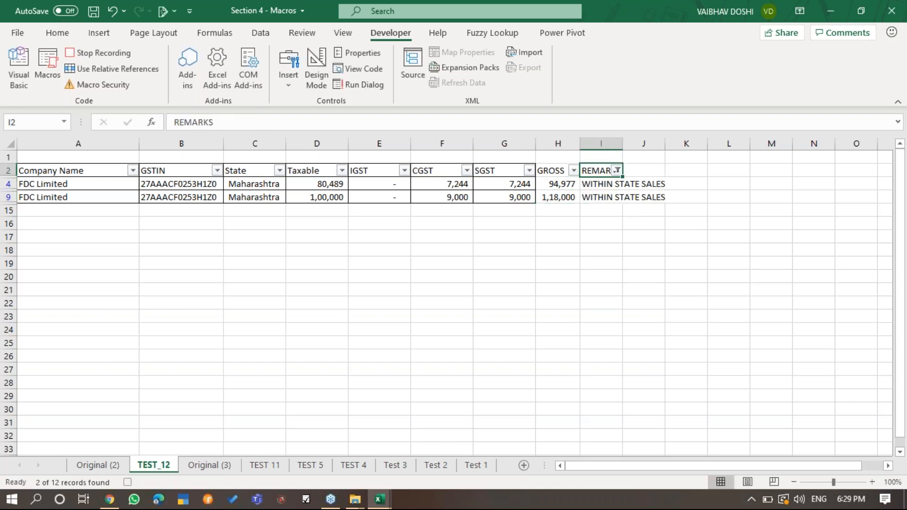
{"action": "key", "text": "ctrl+shift+l"}
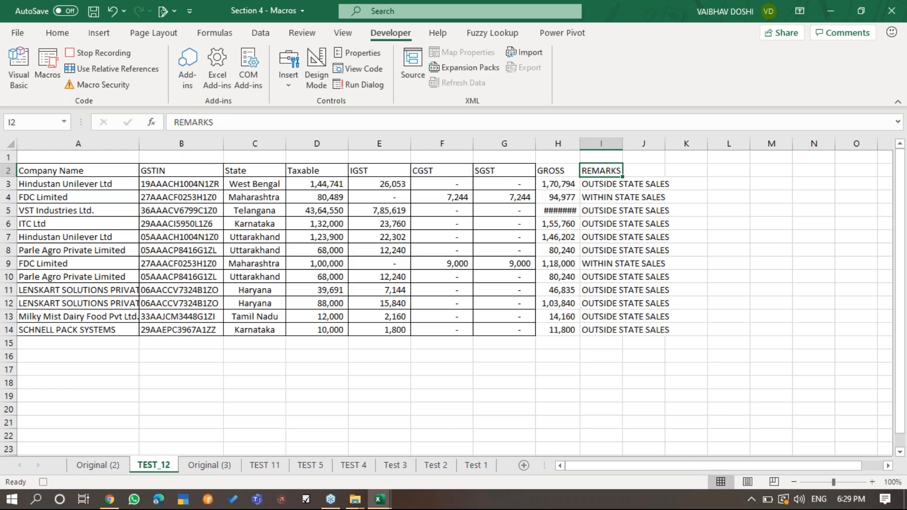
Sum the Taxable column D3:D14 in D15, directly below the data.
{"action": "key", "text": "ctrl+Left"}
{"action": "key", "text": "ctrl+Down"}
{"action": "key", "text": "Down"}
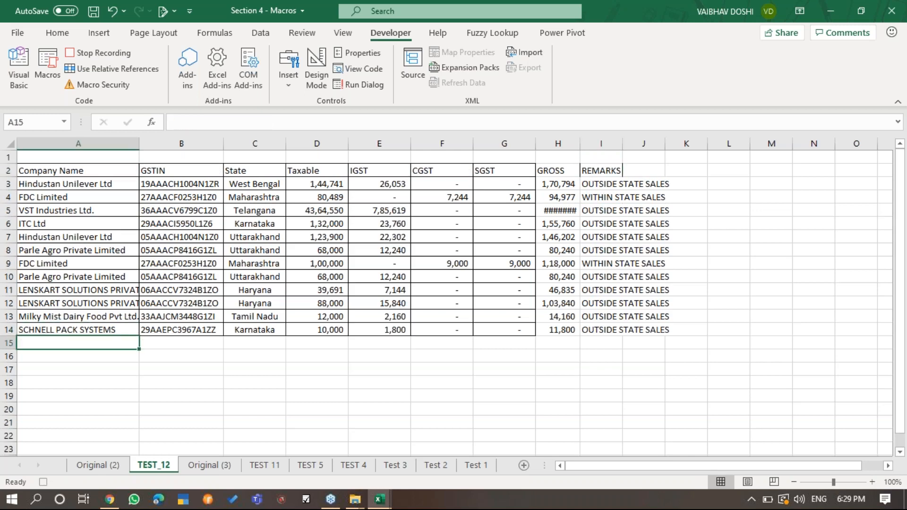
{"action": "key", "text": "Right"}
{"action": "key", "text": "Right"}
{"action": "key", "text": "Right"}
{"action": "key", "text": "alt+equal"}
{"action": "key", "text": "ctrl+Return"}
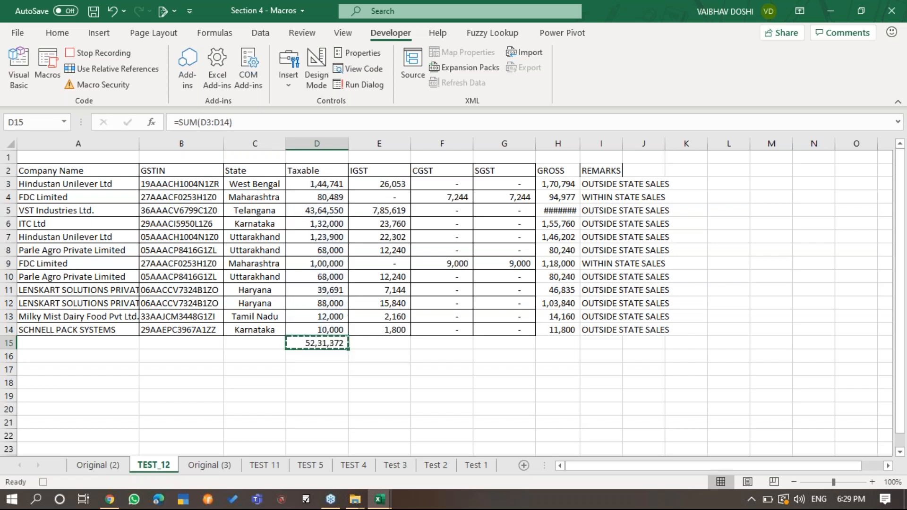
Copy the D15 sum formula across the total row through H15, under GROSS.
{"action": "key", "text": "ctrl+c"}
{"action": "key", "text": "shift+Right"}
{"action": "key", "text": "shift+Right"}
{"action": "key", "text": "shift+Right"}
{"action": "key", "text": "shift+Right"}
{"action": "key", "text": "ctrl+v"}
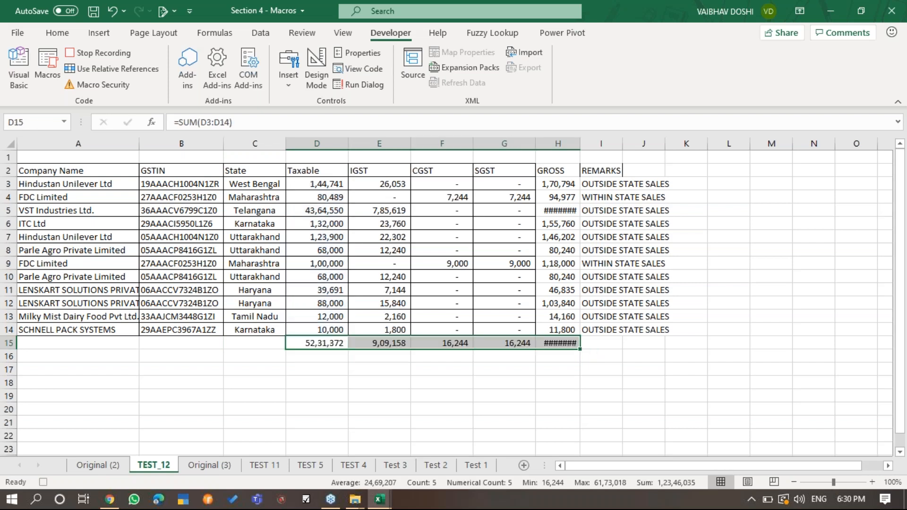
Label the sum row TOTAL in A15.
{"action": "key", "text": "ctrl+Left"}
{"action": "key", "text": "F2"}
{"action": "type", "text": "TOTAL"}
{"action": "key", "text": "Return"}
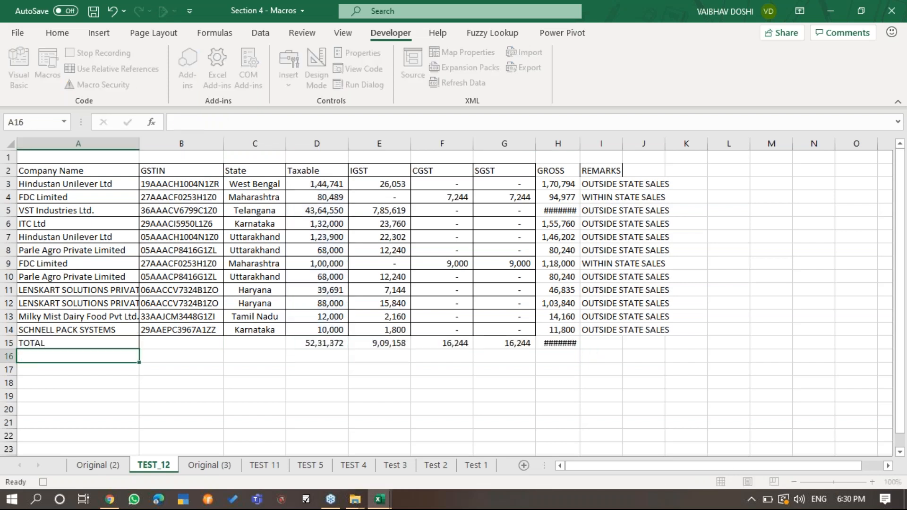
Autofit the column widths of the whole table A2:I15.
{"action": "key", "text": "Up"}
{"action": "key", "text": "Up"}
{"action": "key", "text": "ctrl+Up"}
{"action": "key", "text": "ctrl+shift+Right"}
{"action": "key", "text": "ctrl+shift+Down"}
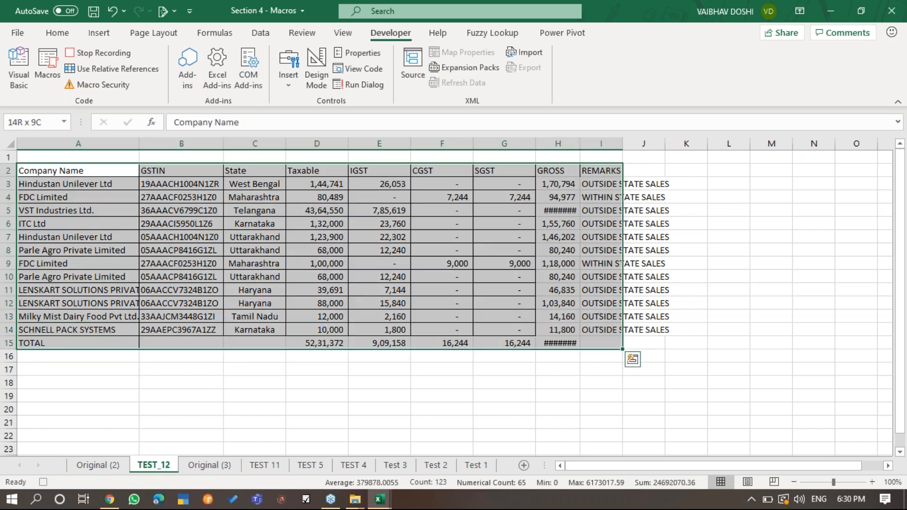
{"action": "key", "text": "alt+h"}
{"action": "key", "text": "o"}
{"action": "key", "text": "i"}
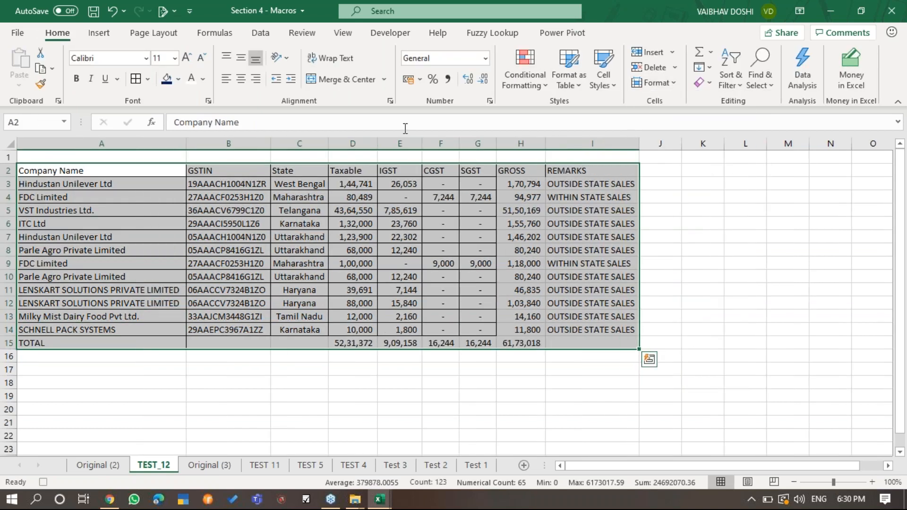
Widen columns D to H to one equal width and apply all borders to the table A2:I15.
{"action": "left_click", "coordinate": [362, 199]}
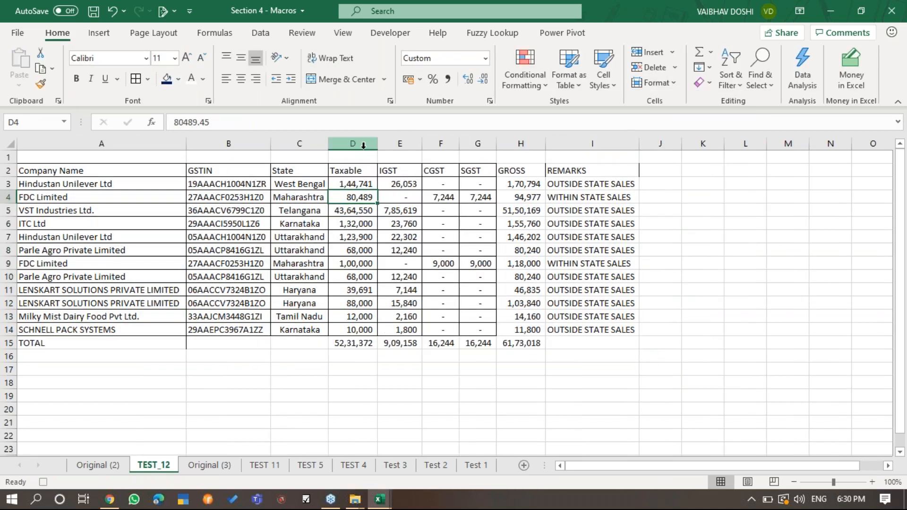
{"action": "left_click_drag", "start_coordinate": [363, 146], "coordinate": [566, 142]}
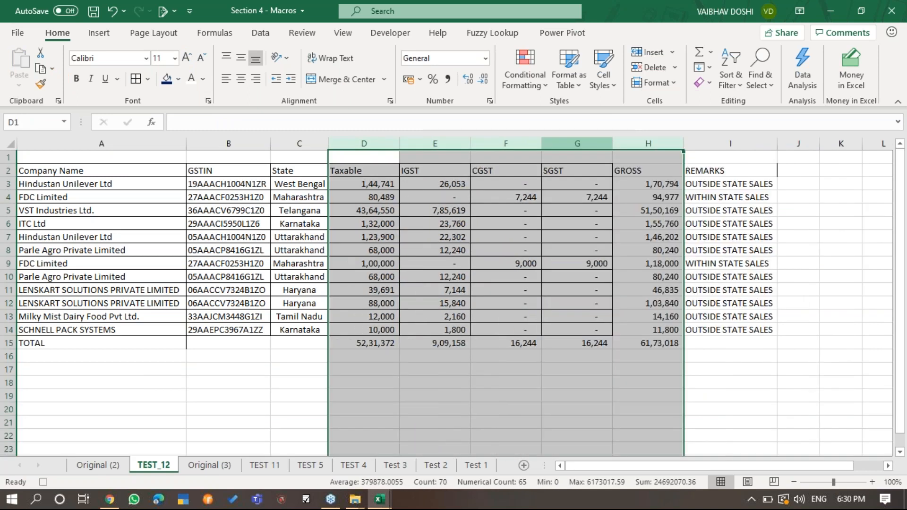
{"action": "left_click", "coordinate": [283, 170]}
{"action": "left_click_drag", "start_coordinate": [48, 171], "coordinate": [746, 171]}
{"action": "key", "text": "ctrl+shift+Down"}
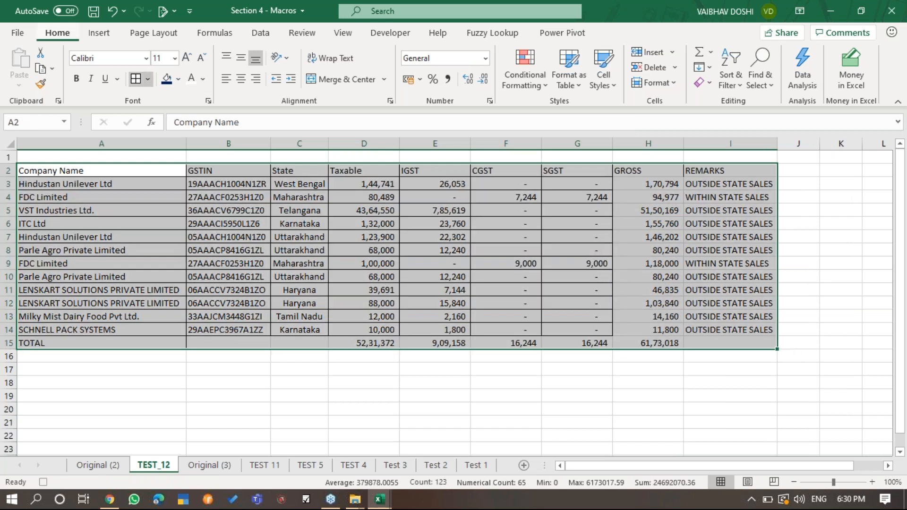
Format the header row A2:I2 as bold white text on a dark blue fill.
{"action": "key", "text": "ctrl+shift+Up"}
{"action": "key", "text": "ctrl+b"}
{"action": "left_click", "coordinate": [166, 79]}
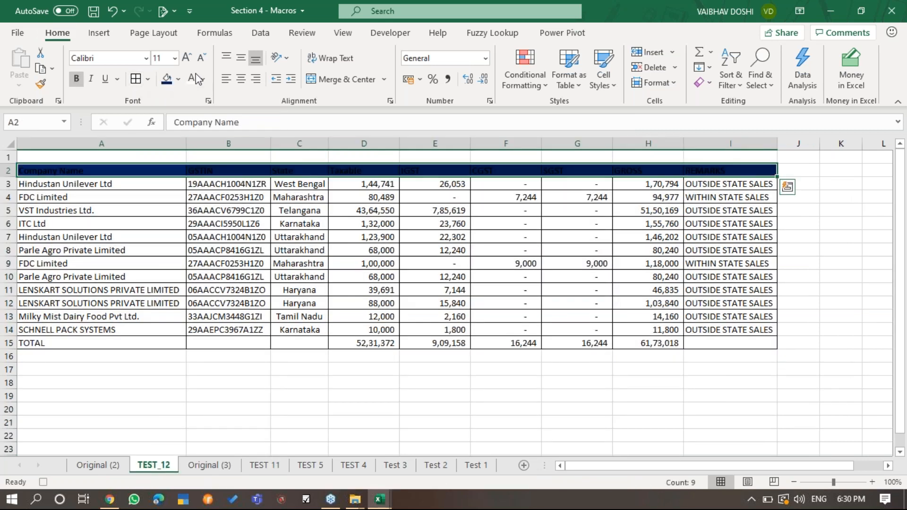
{"action": "left_click", "coordinate": [192, 79]}
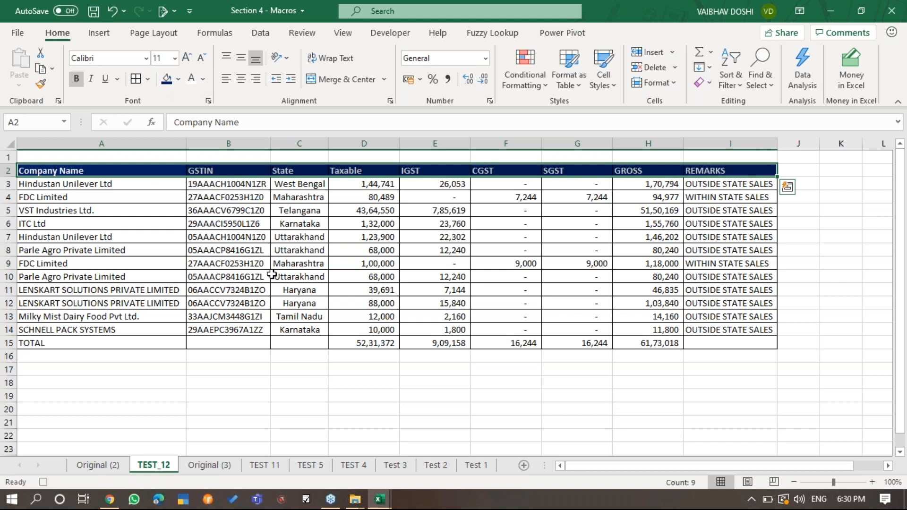
Make the TOTAL row 15 bold and save the workbook.
{"action": "key", "text": "ctrl+Down"}
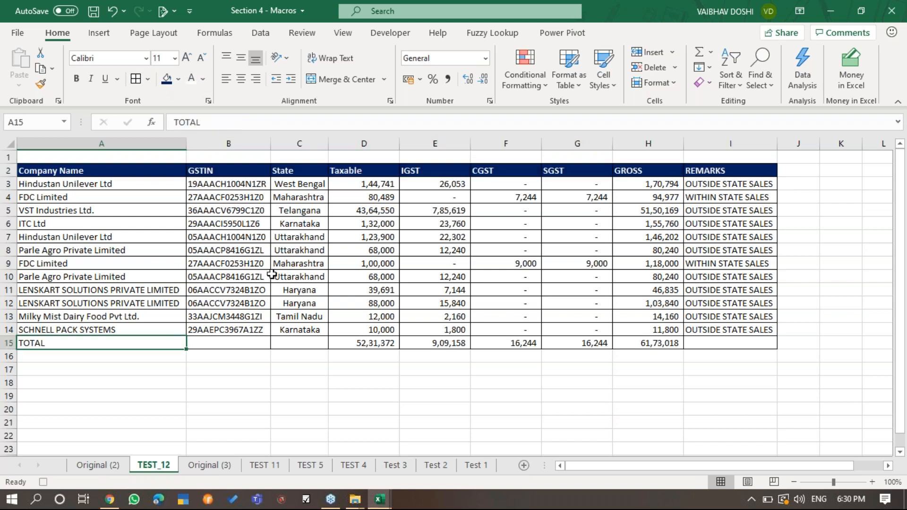
{"action": "key", "text": "shift+space"}
{"action": "key", "text": "ctrl+b"}
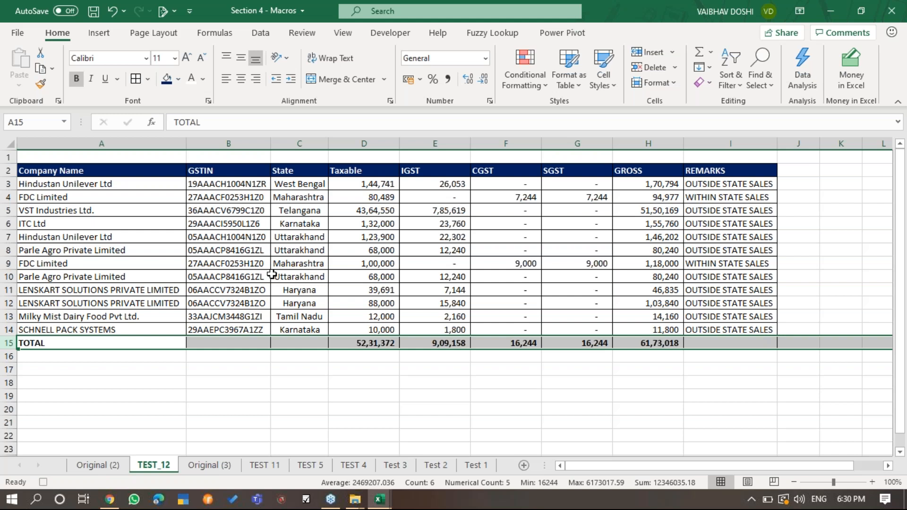
{"action": "key", "text": "ctrl+s"}
Return to cell A2 and stop recording the TEST_12 macro.
{"action": "key", "text": "ctrl+Up"}
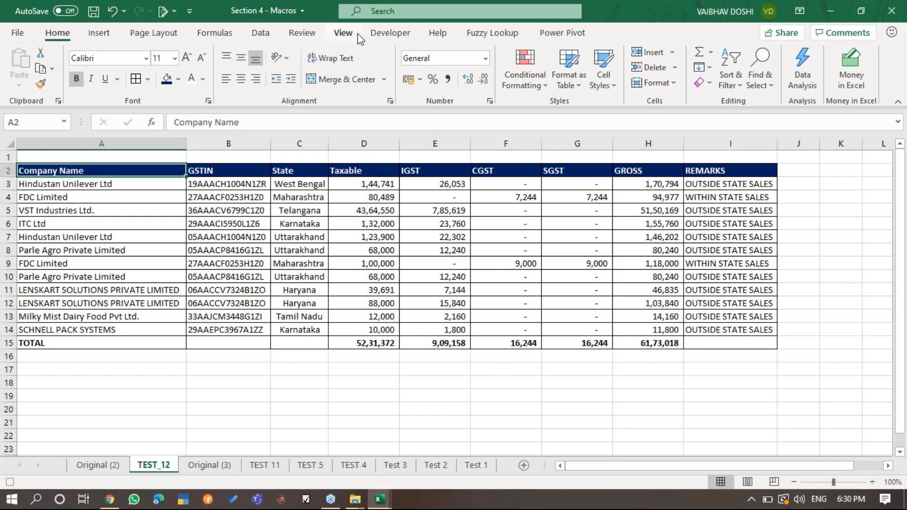
{"action": "left_click", "coordinate": [390, 32]}
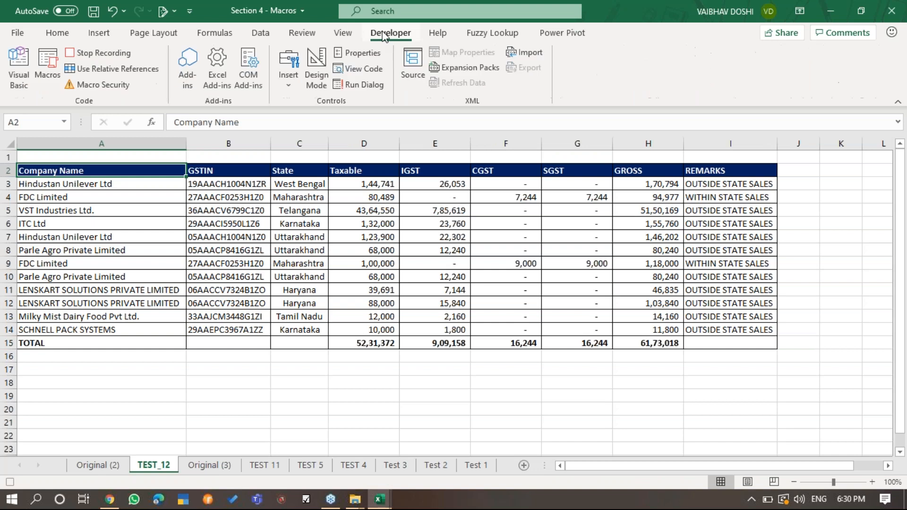
{"action": "left_click", "coordinate": [95, 55]}
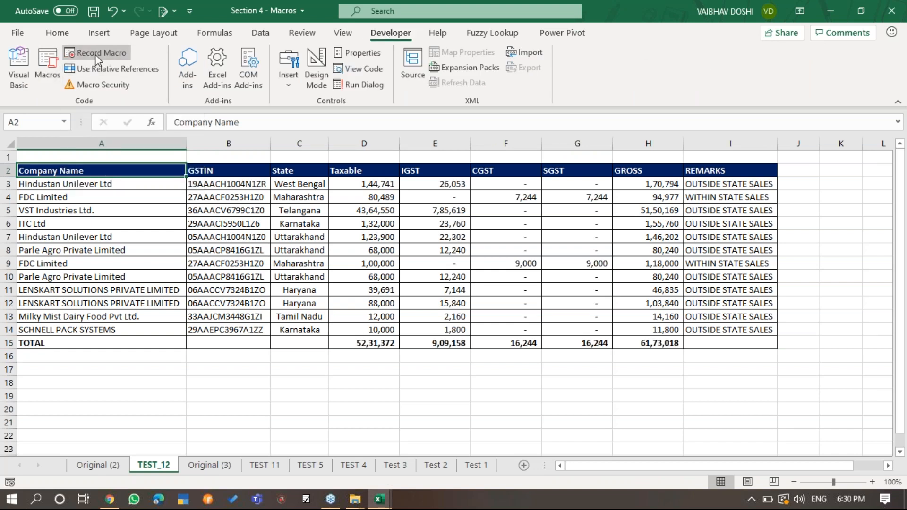
Duplicate the Original (2) sheet and run the TEST_12 macro on the copy.
{"action": "left_click", "coordinate": [108, 468]}
{"action": "left_click_drag", "start_coordinate": [108, 473], "coordinate": [144, 470]}
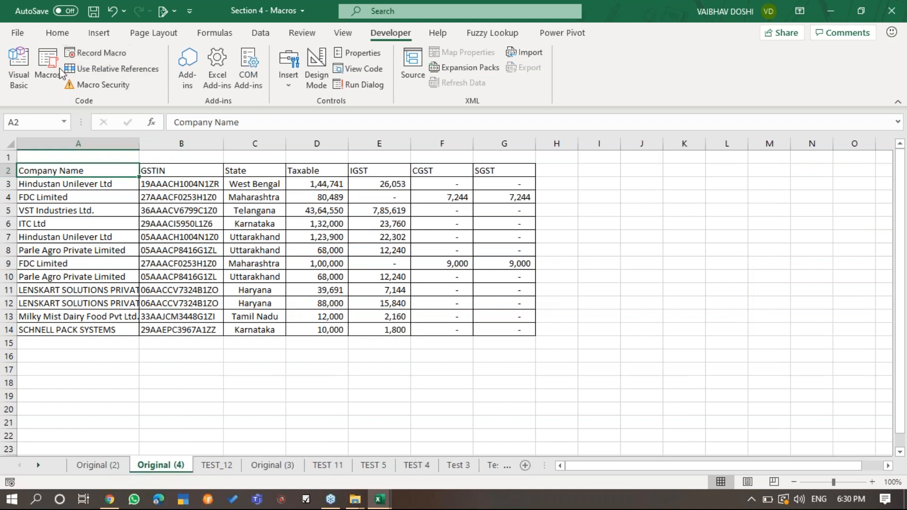
{"action": "left_click", "coordinate": [44, 71]}
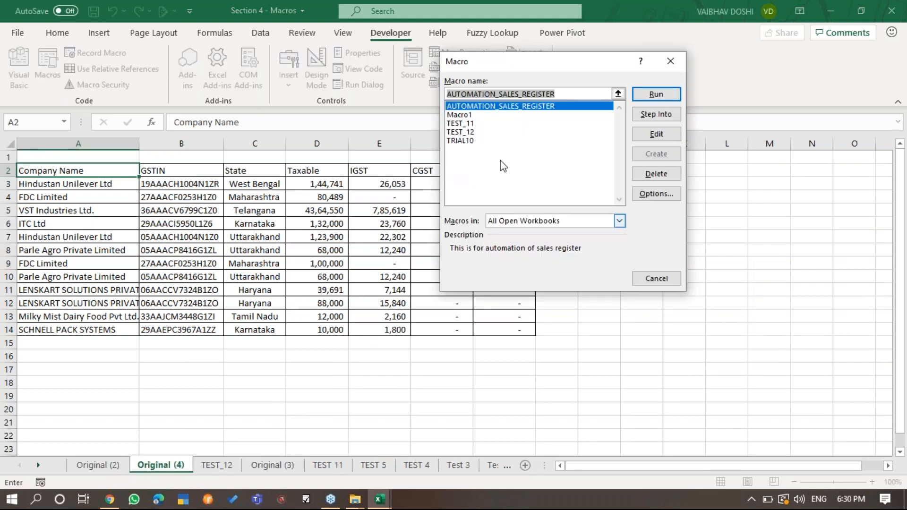
{"action": "left_click", "coordinate": [461, 132]}
{"action": "left_click", "coordinate": [657, 94]}
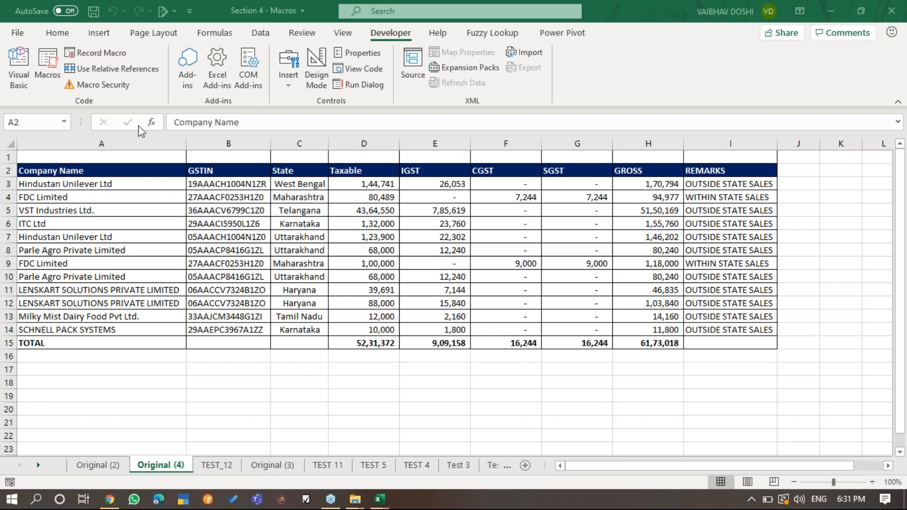
Step into the TEST_12 macro to open its recorded code.
{"action": "left_click", "coordinate": [50, 75]}
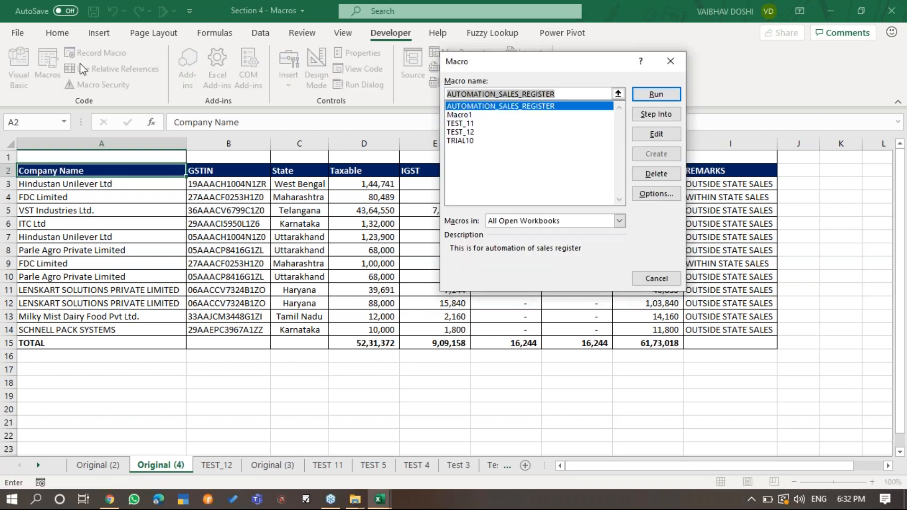
{"action": "left_click", "coordinate": [471, 133]}
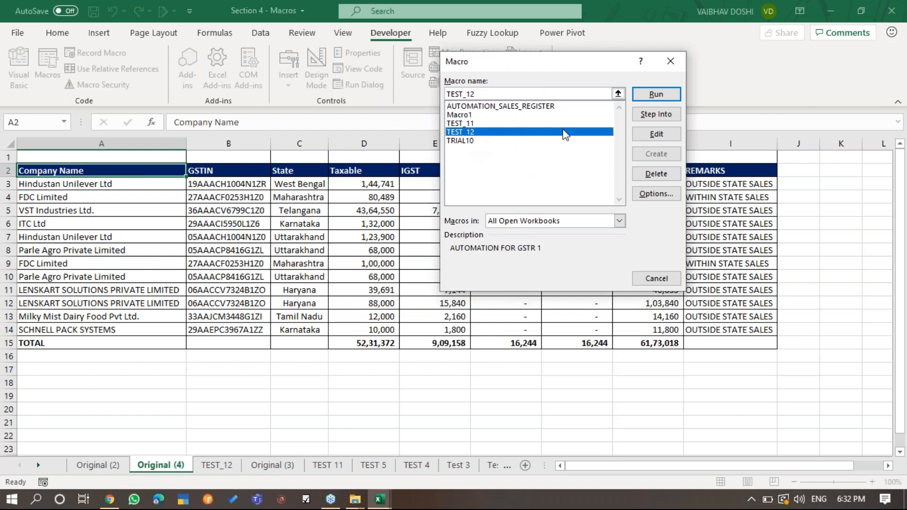
{"action": "left_click", "coordinate": [670, 121]}
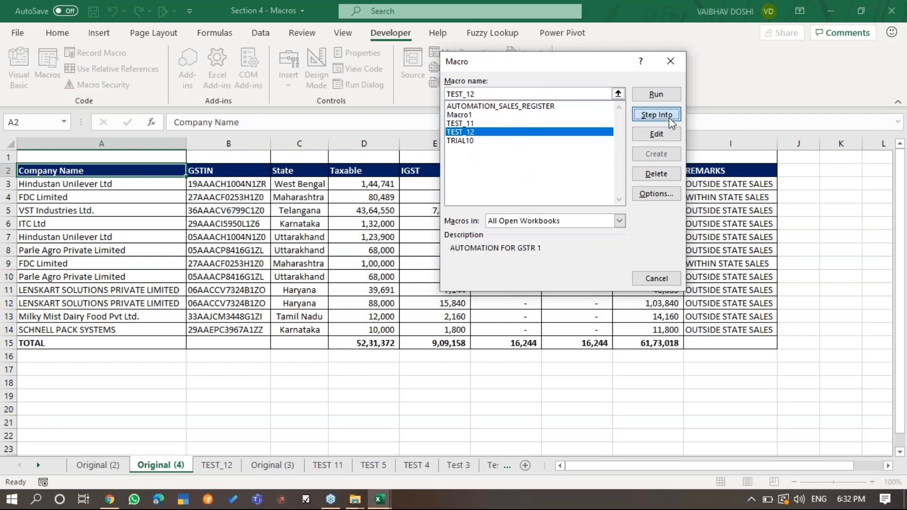
Examine the TEST_12 code for the REMARKS filters, TOTAL row sums, column widths, borders and header formatting.
{"action": "scroll", "coordinate": [297, 289], "scroll_direction": "down", "scroll_amount": 11}
{"action": "scroll", "coordinate": [297, 289], "scroll_direction": "down", "scroll_amount": 20}
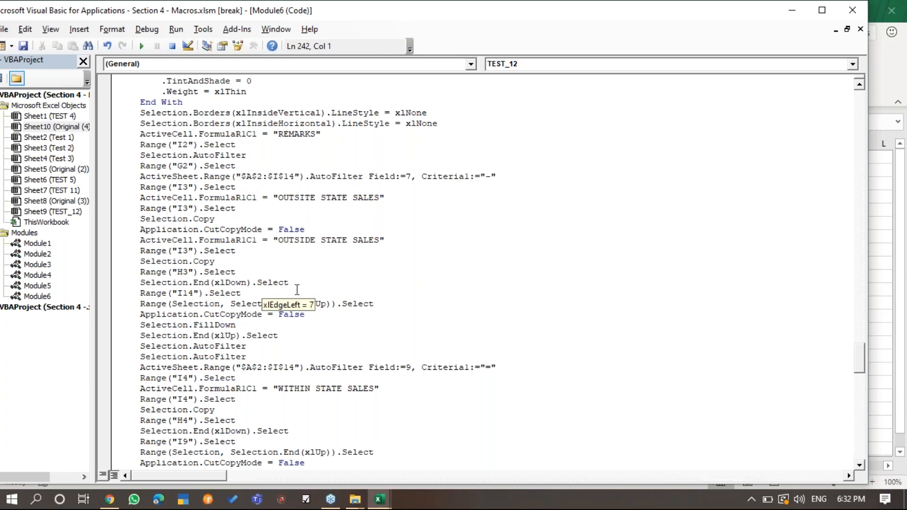
{"action": "scroll", "coordinate": [297, 289], "scroll_direction": "down", "scroll_amount": 17}
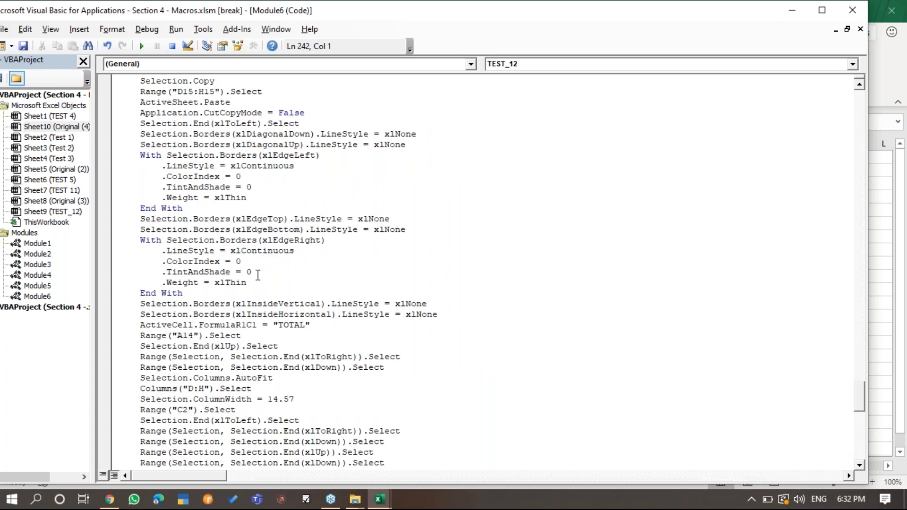
{"action": "scroll", "coordinate": [257, 279], "scroll_direction": "down", "scroll_amount": 10}
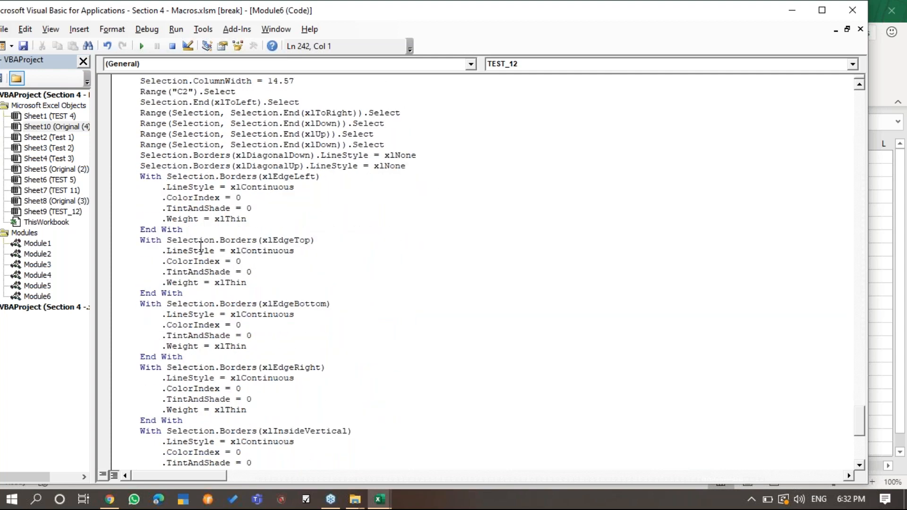
{"action": "scroll", "coordinate": [258, 294], "scroll_direction": "down", "scroll_amount": 9}
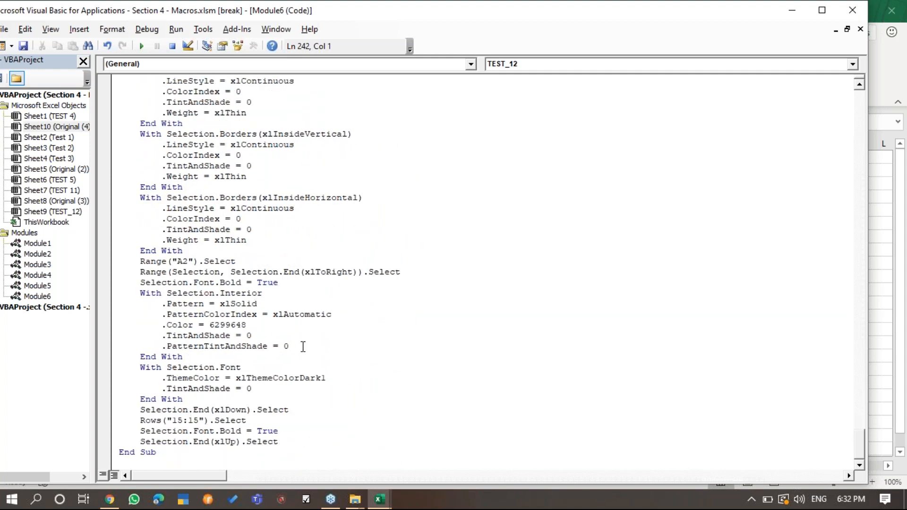
{"action": "scroll", "coordinate": [303, 346], "scroll_direction": "up", "scroll_amount": 12}
{"action": "scroll", "coordinate": [303, 346], "scroll_direction": "up", "scroll_amount": 7}
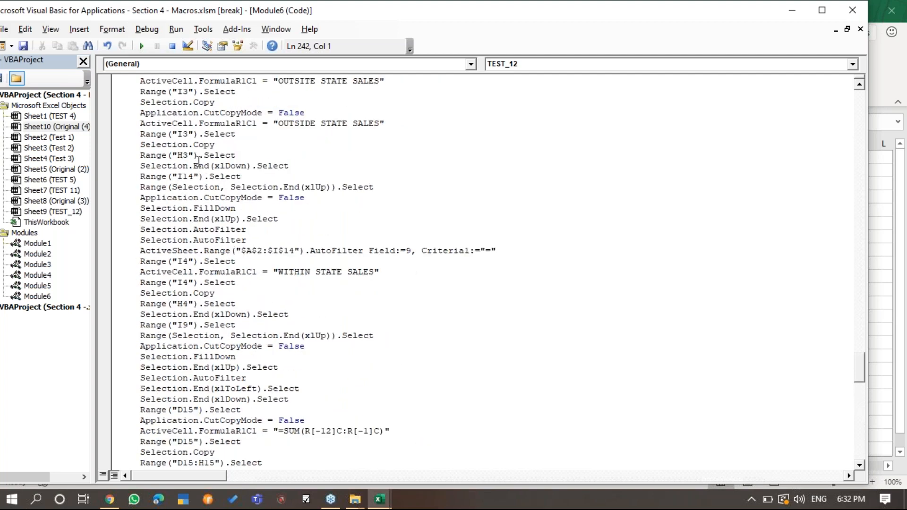
{"action": "scroll", "coordinate": [260, 141], "scroll_direction": "up", "scroll_amount": 7}
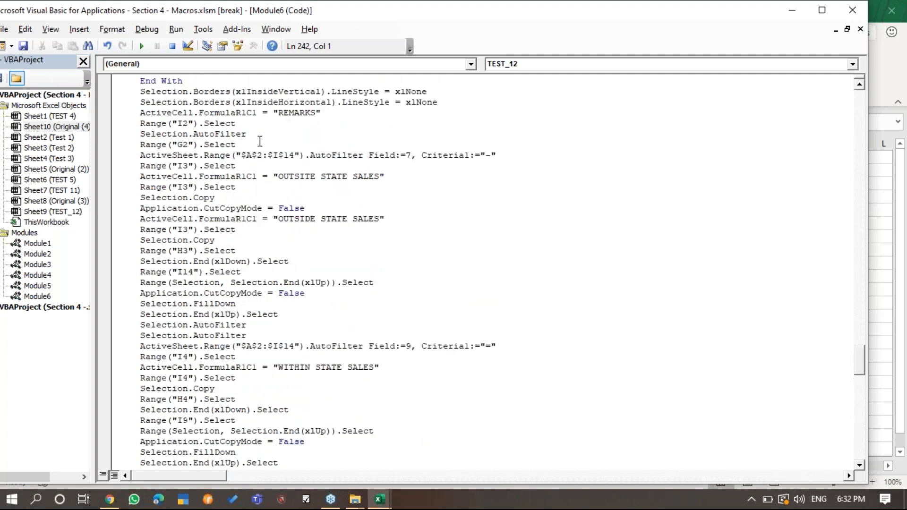
{"action": "scroll", "coordinate": [241, 256], "scroll_direction": "down", "scroll_amount": 18}
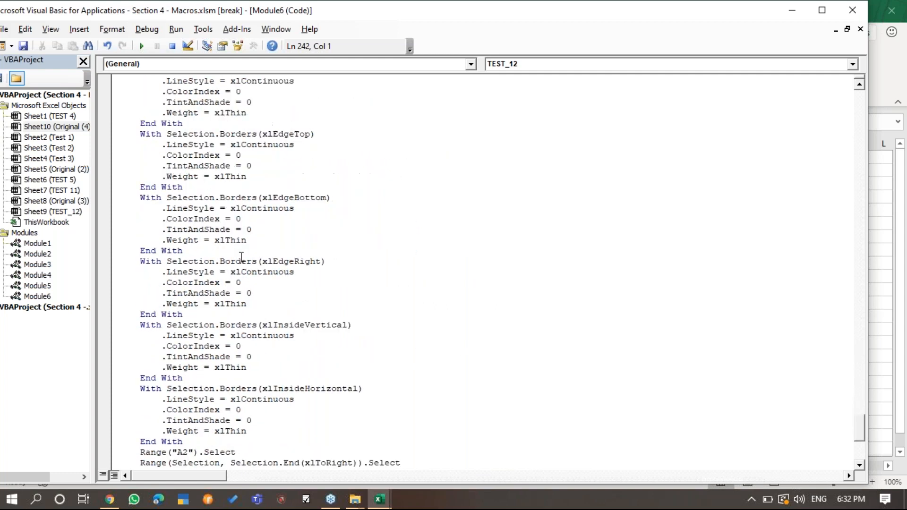
{"action": "scroll", "coordinate": [280, 331], "scroll_direction": "down", "scroll_amount": 3}
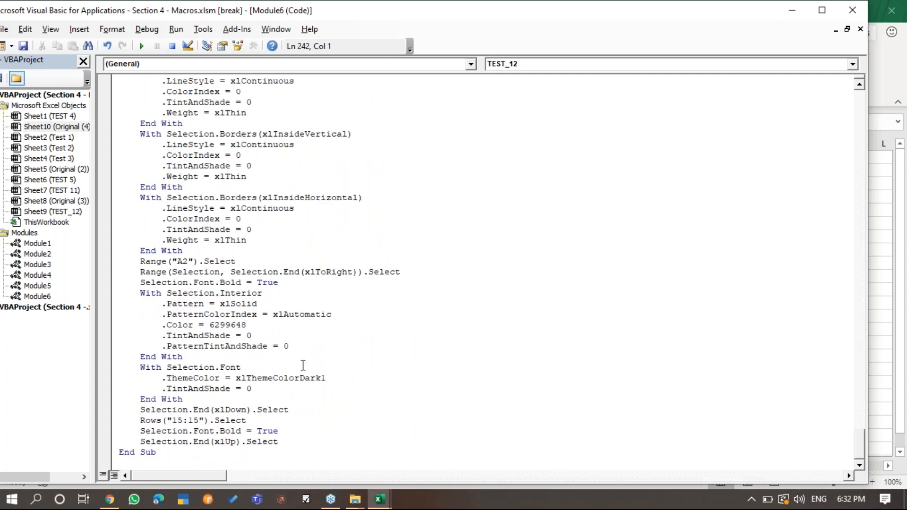
{"action": "scroll", "coordinate": [302, 366], "scroll_direction": "up", "scroll_amount": 12}
{"action": "scroll", "coordinate": [303, 365], "scroll_direction": "up", "scroll_amount": 14}
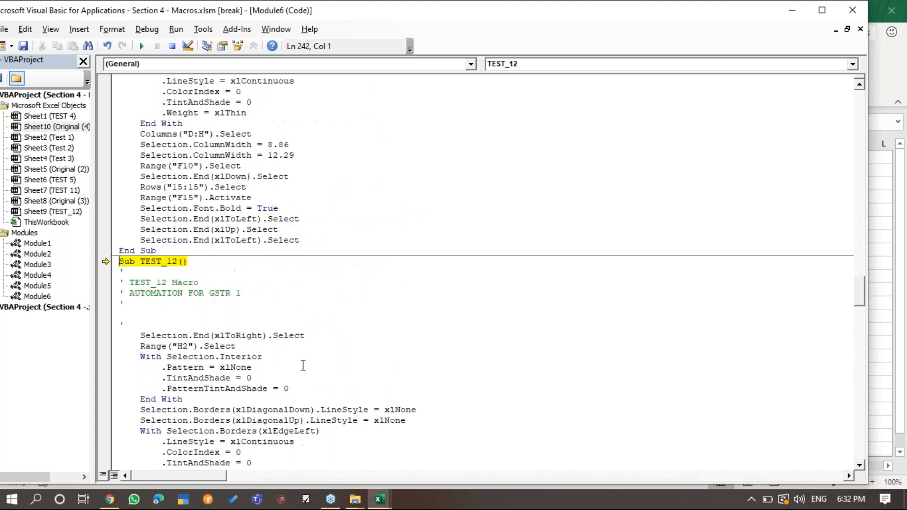
{"action": "scroll", "coordinate": [350, 304], "scroll_direction": "down", "scroll_amount": 15}
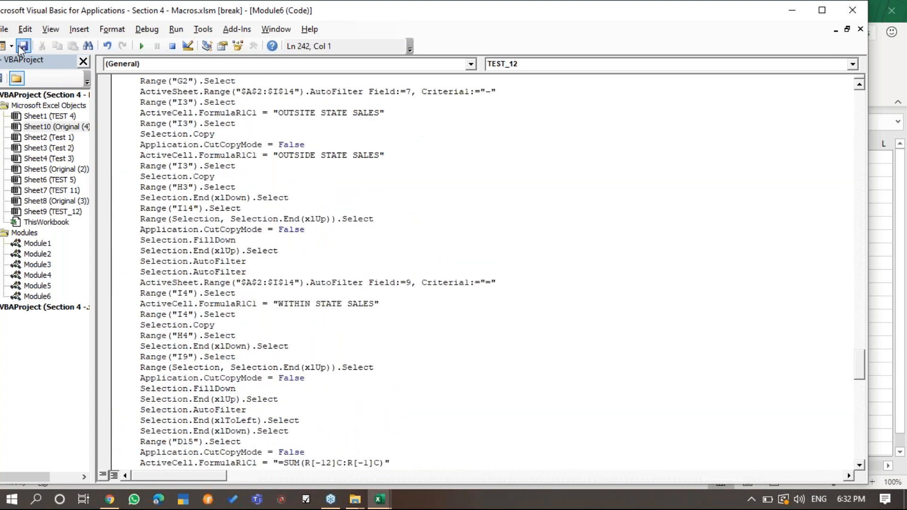
Close the macro code windows and the Visual Basic editor, stopping the debugger.
{"action": "left_click", "coordinate": [4, 29]}
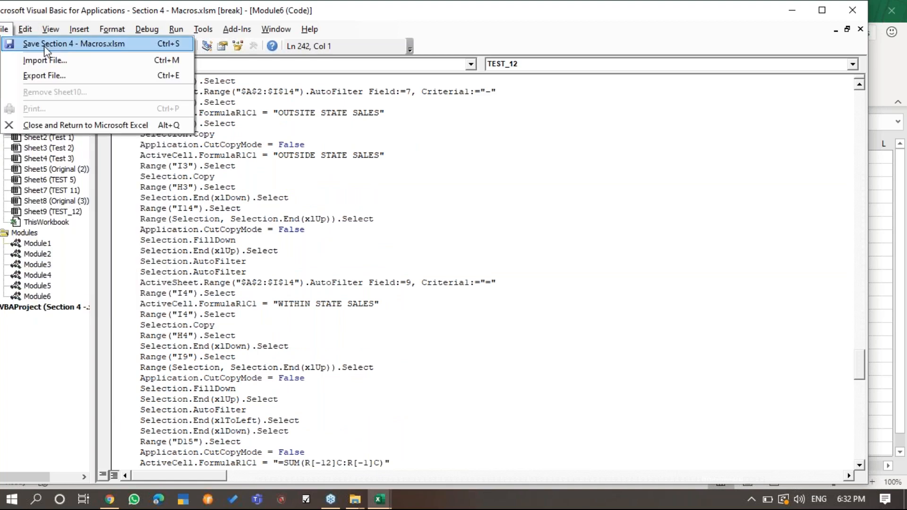
{"action": "left_click", "coordinate": [858, 13]}
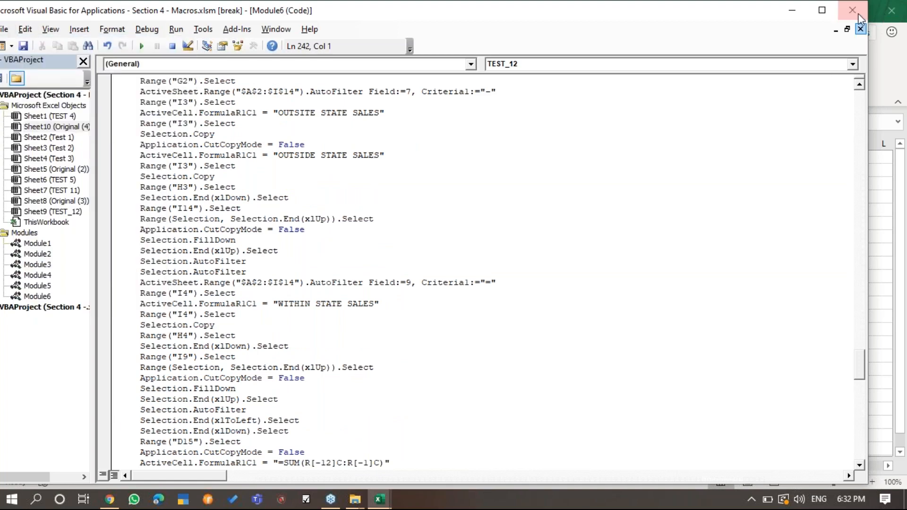
{"action": "left_click", "coordinate": [860, 29]}
{"action": "left_click", "coordinate": [861, 28]}
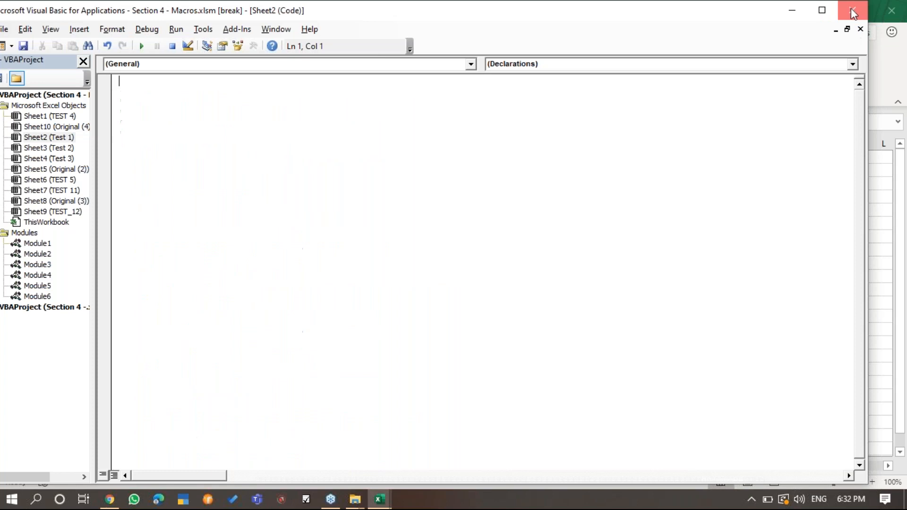
{"action": "left_click", "coordinate": [852, 10]}
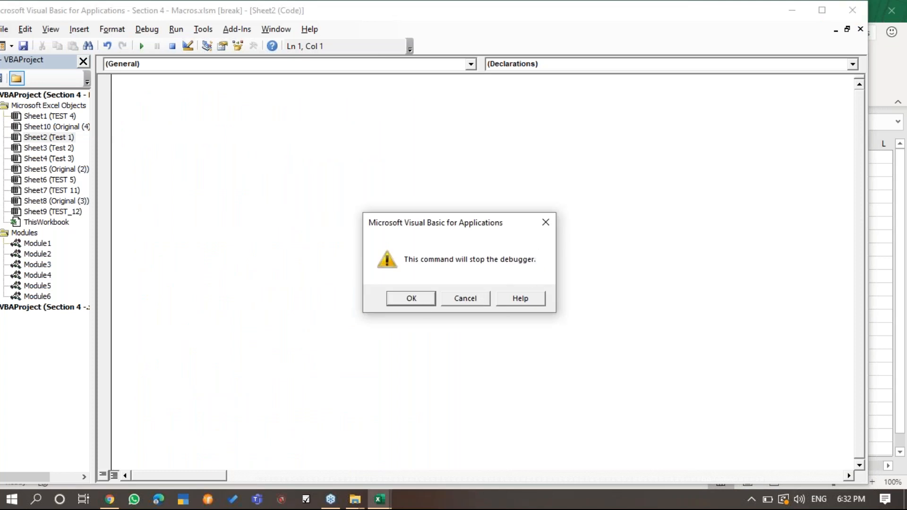
{"action": "left_click", "coordinate": [427, 306]}
{"action": "left_click", "coordinate": [270, 249]}
{"action": "left_click", "coordinate": [648, 211]}
{"action": "left_click", "coordinate": [705, 227]}
{"action": "left_click", "coordinate": [547, 259]}
{"action": "left_click", "coordinate": [442, 263]}
{"action": "left_click", "coordinate": [360, 266]}
{"action": "left_click", "coordinate": [290, 265]}
{"action": "left_click", "coordinate": [247, 277]}
{"action": "left_click", "coordinate": [90, 307]}
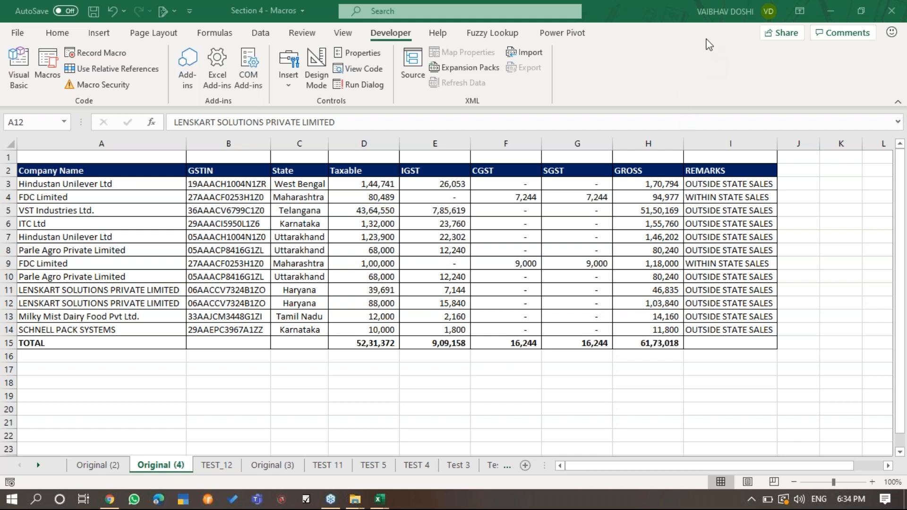
Close the Section 4 - Macros workbook without saving and show the IF AND OR sheet in the remaining workbook.
{"action": "left_click", "coordinate": [891, 10]}
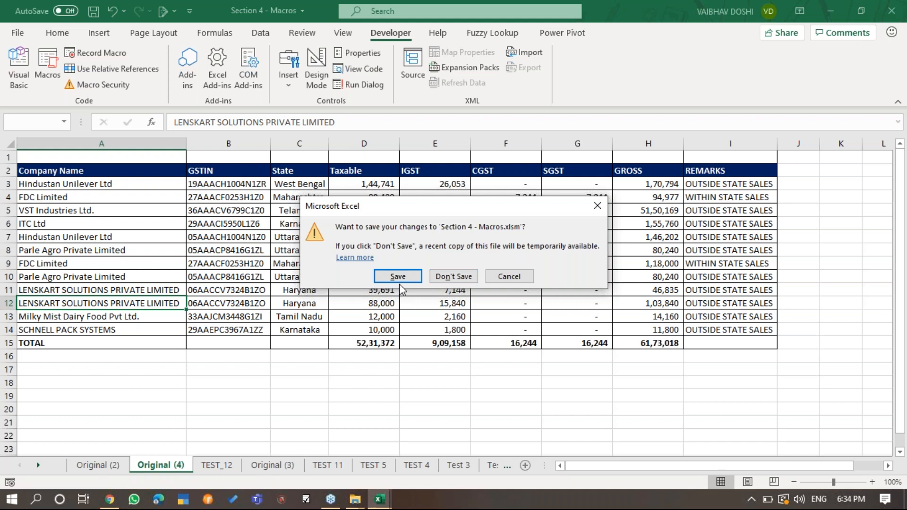
{"action": "left_click", "coordinate": [451, 276]}
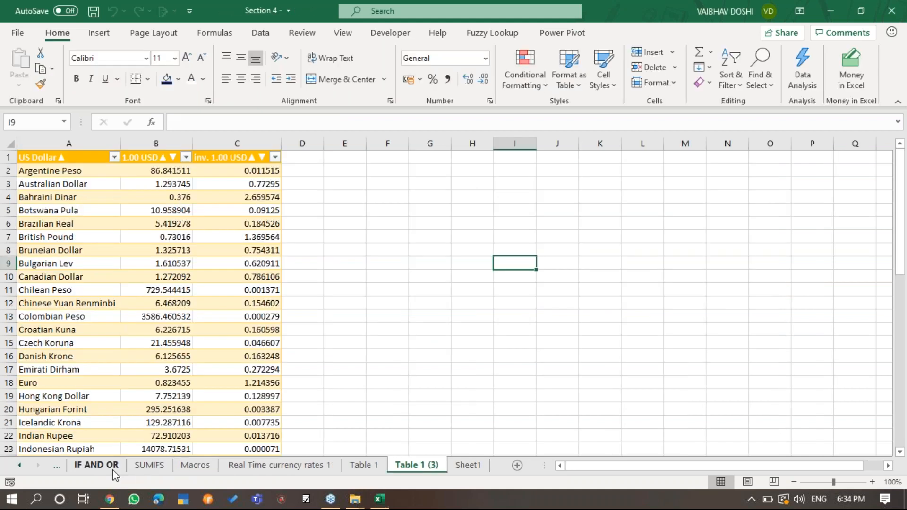
{"action": "left_click", "coordinate": [113, 471]}
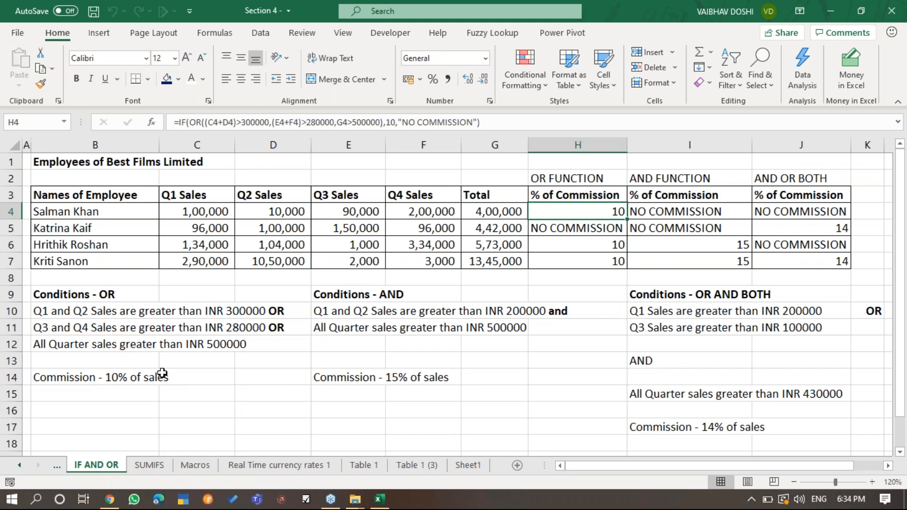
Look across row 4 of the employee sales table, from the quarterly sales to the three commission columns.
{"action": "key", "text": "Left"}
{"action": "key", "text": "Left"}
{"action": "key", "text": "Left"}
{"action": "key", "text": "Left"}
{"action": "key", "text": "Left"}
{"action": "key", "text": "Left"}
{"action": "key", "text": "Right"}
{"action": "key", "text": "Right"}
{"action": "key", "text": "Right"}
{"action": "key", "text": "Right"}
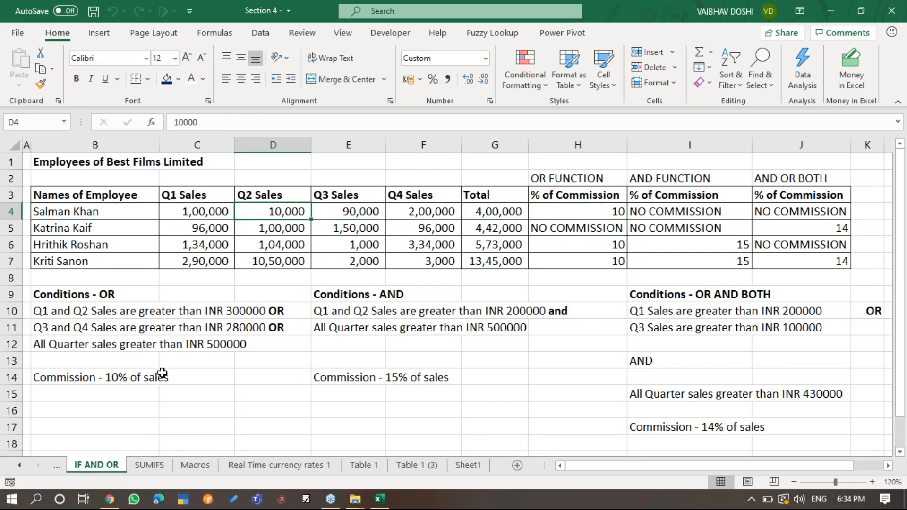
{"action": "key", "text": "Right"}
{"action": "key", "text": "Right"}
{"action": "key", "text": "Right"}
{"action": "key", "text": "Right"}
{"action": "key", "text": "Right"}
{"action": "key", "text": "Left"}
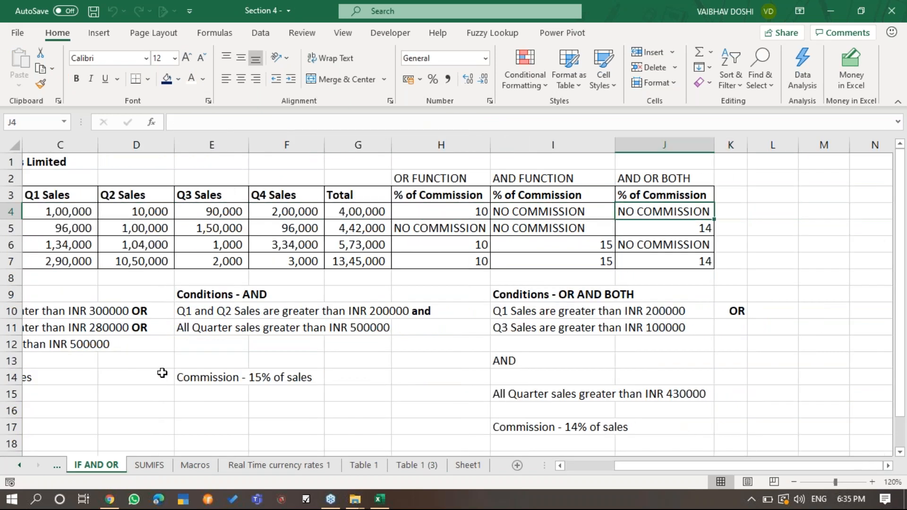
Clear the OR FUNCTION commission formulas in H4:H7.
{"action": "key", "text": "Home"}
{"action": "key", "text": "Right"}
{"action": "key", "text": "Right"}
{"action": "key", "text": "Right"}
{"action": "key", "text": "Right"}
{"action": "key", "text": "Right"}
{"action": "key", "text": "Right"}
{"action": "key", "text": "Right"}
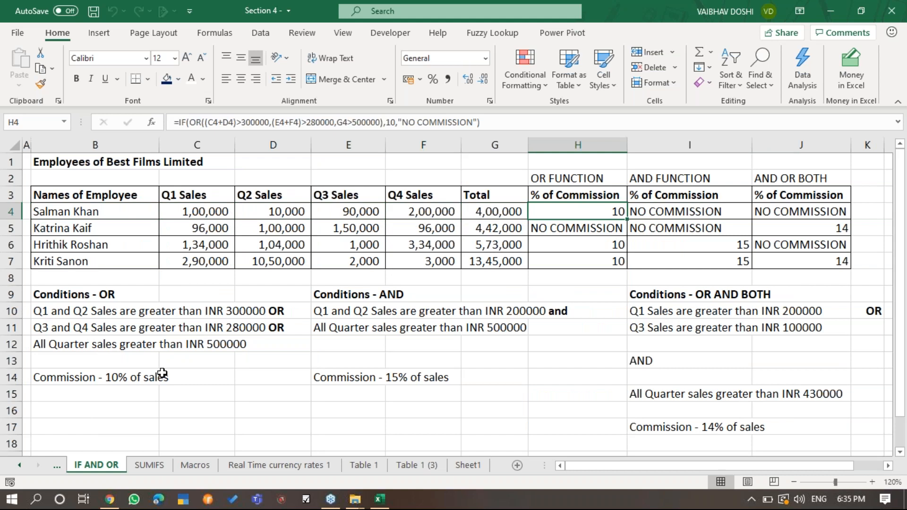
{"action": "key", "text": "ctrl+shift+Down"}
{"action": "key", "text": "Delete"}
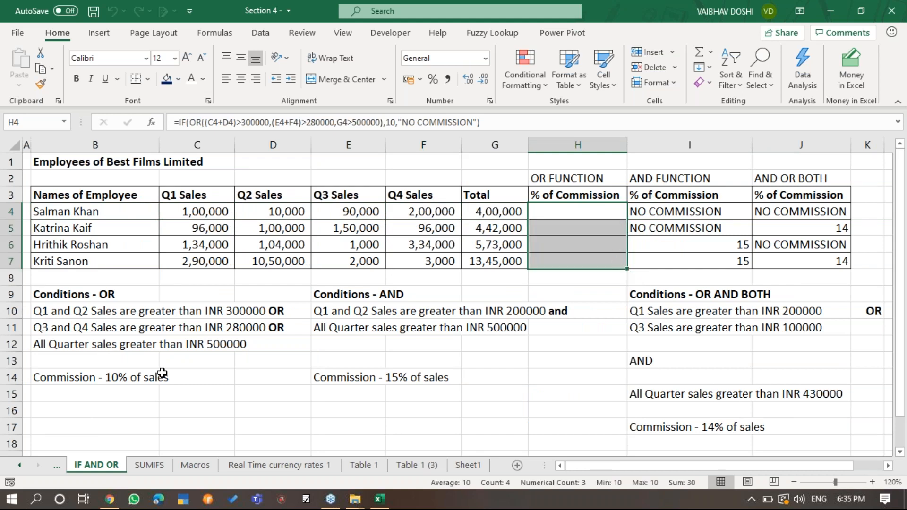
Look over the employee list and the Conditions - OR block in column B.
{"action": "key", "text": "Left"}
{"action": "key", "text": "Left"}
{"action": "key", "text": "Left"}
{"action": "key", "text": "Left"}
{"action": "key", "text": "Left"}
{"action": "key", "text": "Left"}
{"action": "key", "text": "Down"}
{"action": "key", "text": "Down"}
{"action": "key", "text": "Down"}
{"action": "key", "text": "Down"}
{"action": "key", "text": "Down"}
{"action": "key", "text": "Down"}
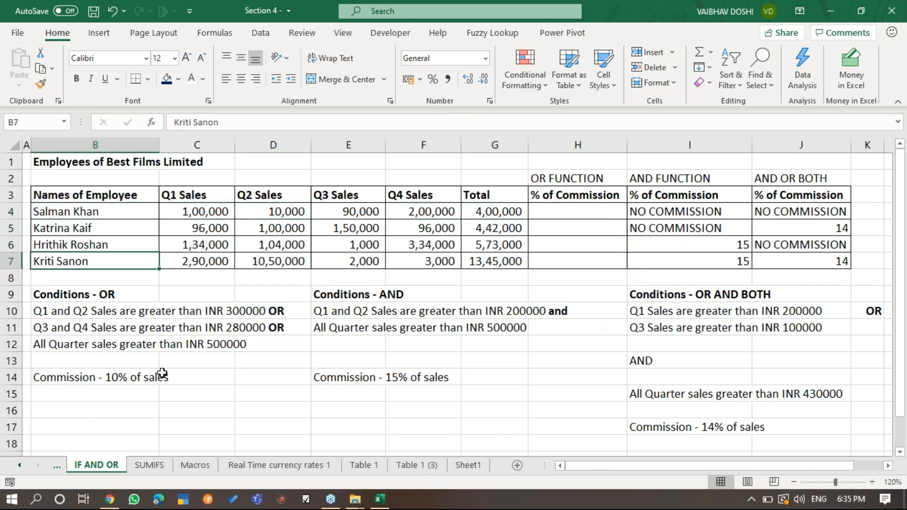
{"action": "key", "text": "Up"}
{"action": "key", "text": "Up"}
{"action": "key", "text": "Up"}
{"action": "key", "text": "Up"}
{"action": "key", "text": "Up"}
{"action": "key", "text": "Up"}
{"action": "key", "text": "Up"}
{"action": "key", "text": "Up"}
{"action": "key", "text": "Up"}
{"action": "key", "text": "Down"}
{"action": "key", "text": "Down"}
{"action": "key", "text": "Down"}
{"action": "key", "text": "Down"}
{"action": "key", "text": "Down"}
{"action": "key", "text": "Down"}
{"action": "key", "text": "Down"}
{"action": "key", "text": "Down"}
{"action": "key", "text": "Down"}
{"action": "key", "text": "Up"}
{"action": "key", "text": "Up"}
{"action": "key", "text": "Up"}
{"action": "key", "text": "Up"}
{"action": "key", "text": "Up"}
{"action": "key", "text": "Up"}
{"action": "key", "text": "shift+Down"}
{"action": "key", "text": "shift+Down"}
{"action": "key", "text": "Down"}
{"action": "key", "text": "Down"}
{"action": "key", "text": "Down"}
{"action": "key", "text": "Down"}
{"action": "key", "text": "Down"}
{"action": "key", "text": "Down"}
{"action": "key", "text": "Up"}
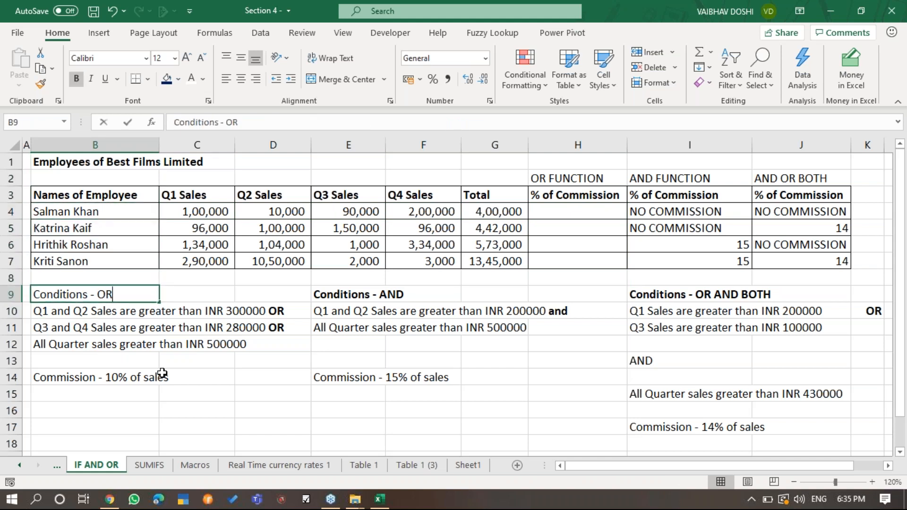
Read the three OR conditions and the commission rate in B10:B14.
{"action": "key", "text": "Down"}
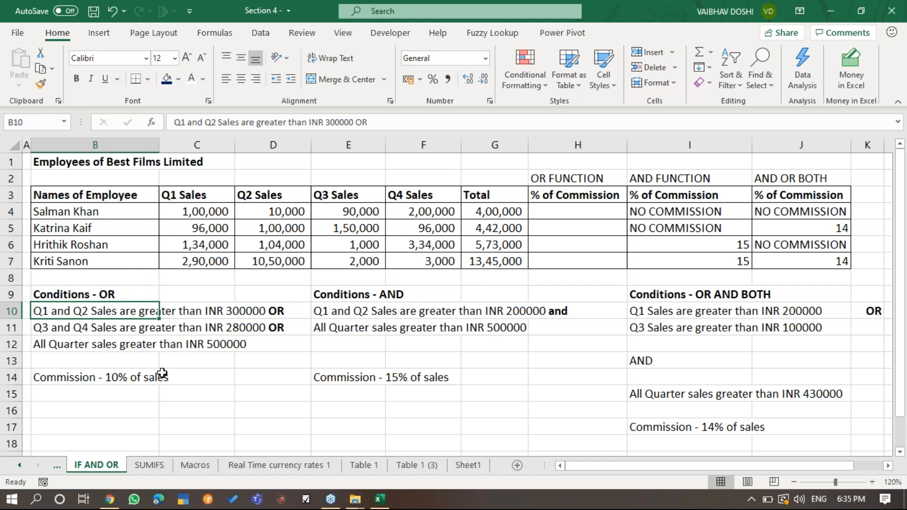
{"action": "key", "text": "Down"}
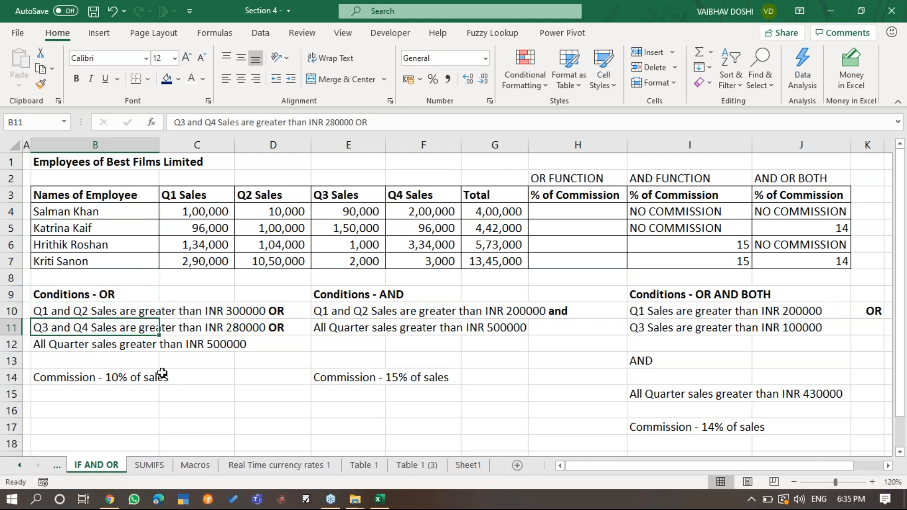
{"action": "key", "text": "Down"}
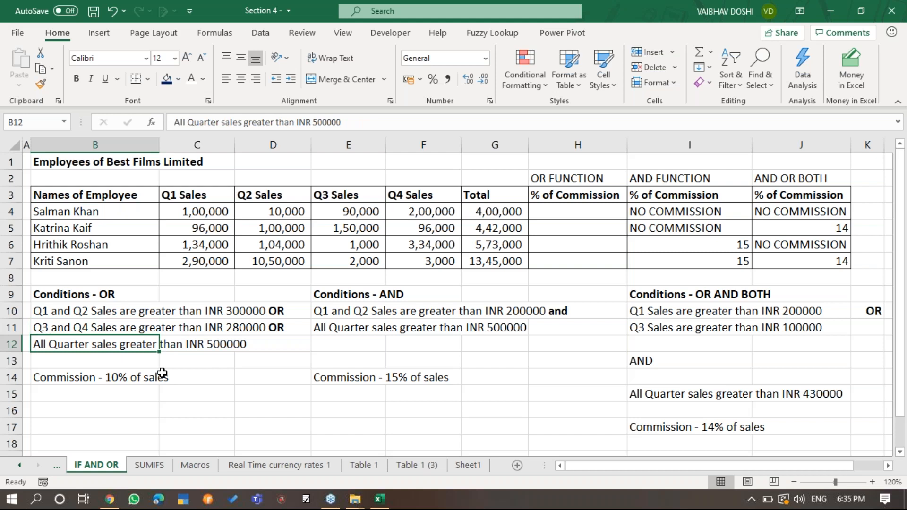
{"action": "key", "text": "Up"}
{"action": "key", "text": "Up"}
{"action": "key", "text": "Down"}
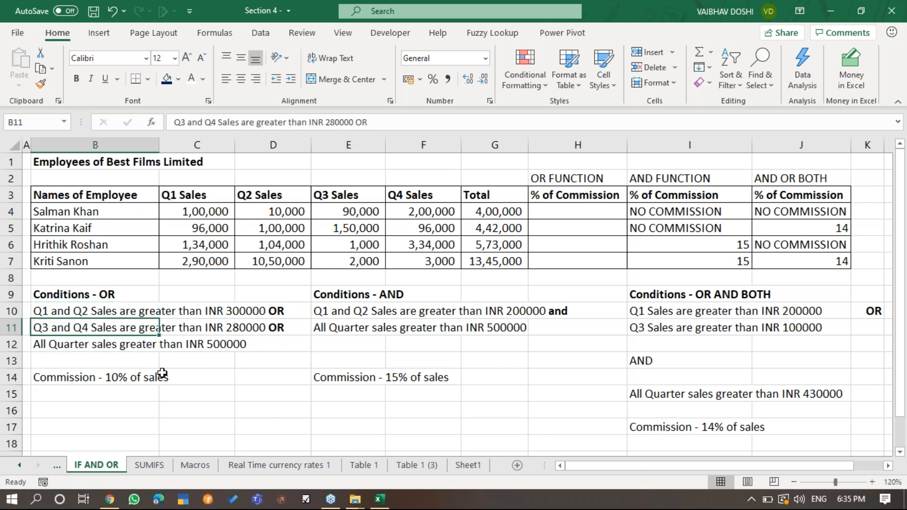
{"action": "key", "text": "Down"}
{"action": "key", "text": "Down"}
{"action": "key", "text": "Down"}
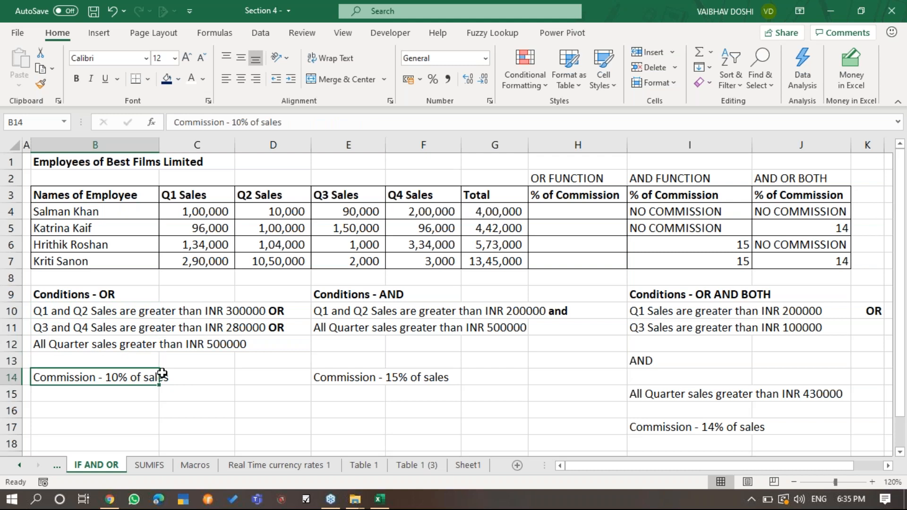
{"action": "key", "text": "Right"}
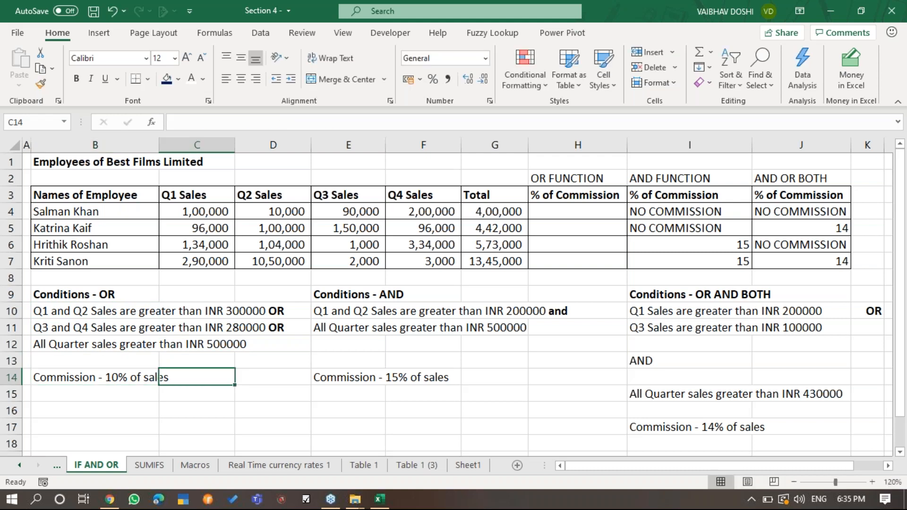
Start an OR formula in H4 with the first condition, Q1 plus Q2 sales above 300000: (C4+D4)>300000.
{"action": "left_click", "coordinate": [563, 215]}
{"action": "type", "text": "=OR("}
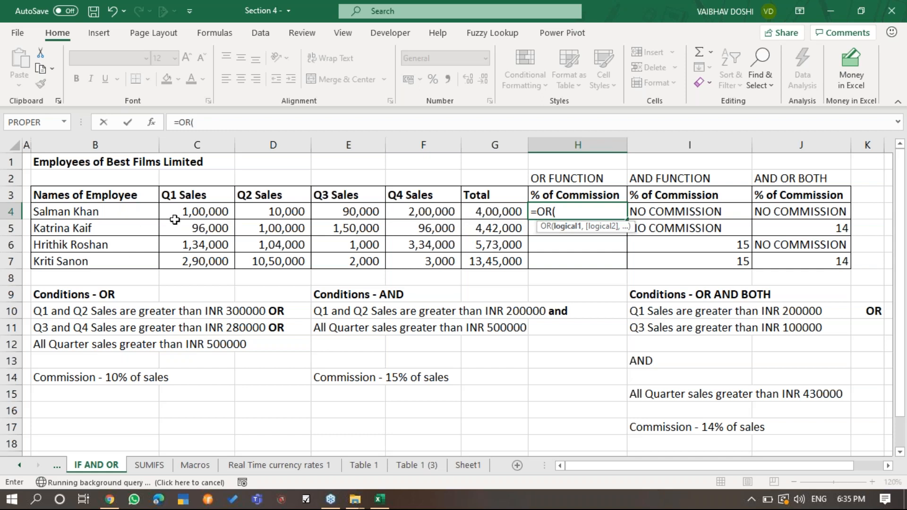
{"action": "left_click", "coordinate": [195, 214]}
{"action": "type", "text": "+"}
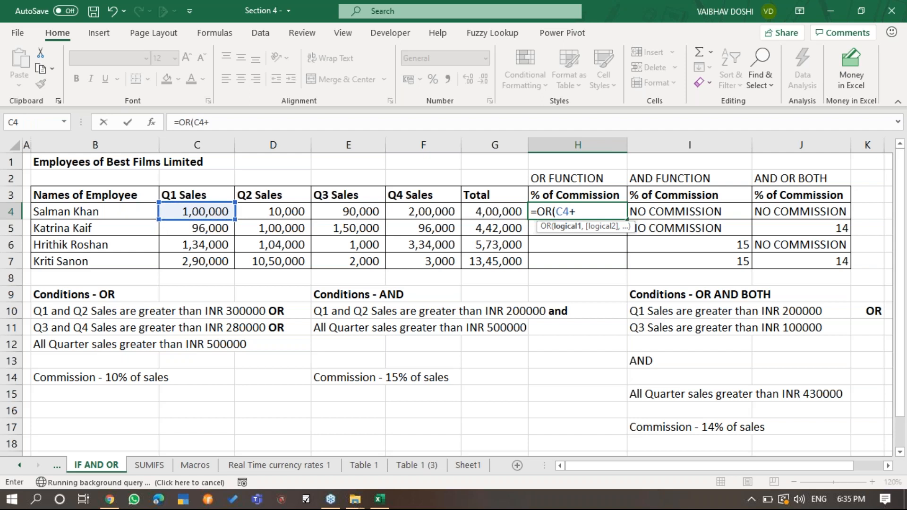
{"action": "left_click", "coordinate": [255, 214]}
{"action": "type", "text": ")"}
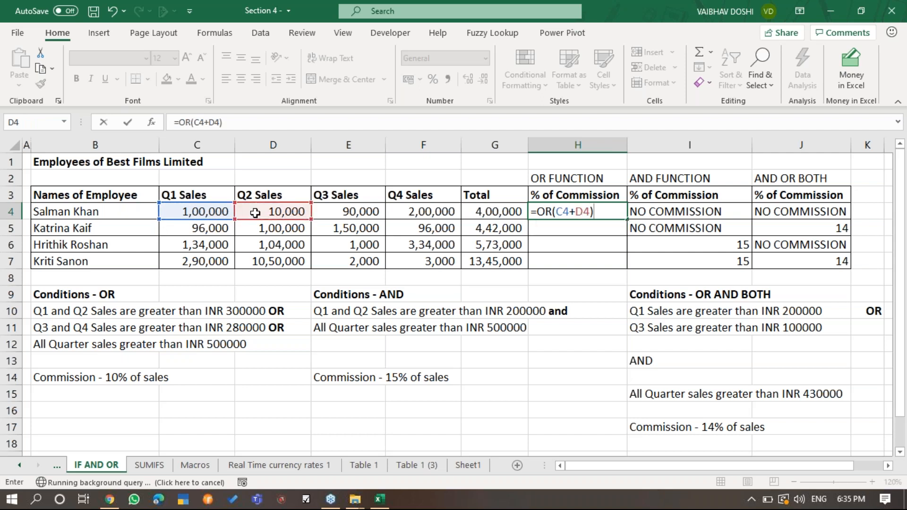
{"action": "type", "text": ">"}
{"action": "left_click", "coordinate": [552, 212]}
{"action": "type", "text": "("}
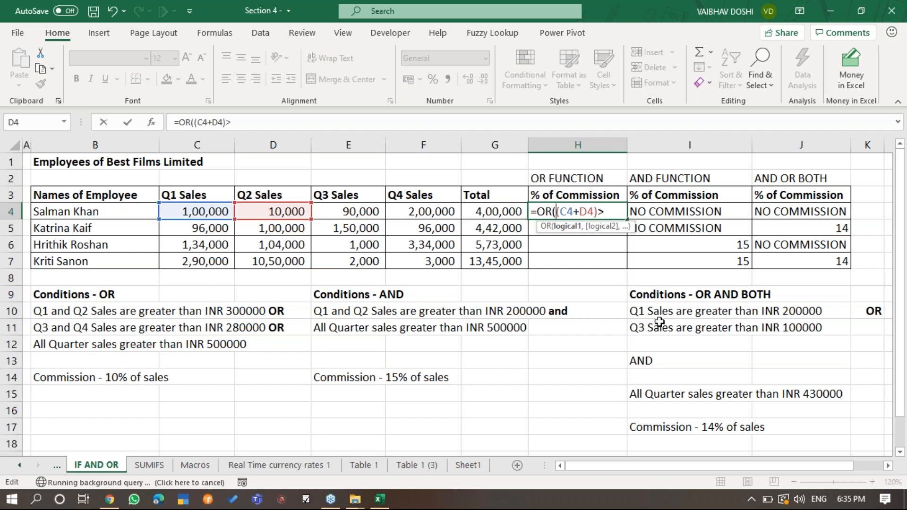
{"action": "left_click", "coordinate": [620, 212]}
{"action": "type", "text": "300000"}
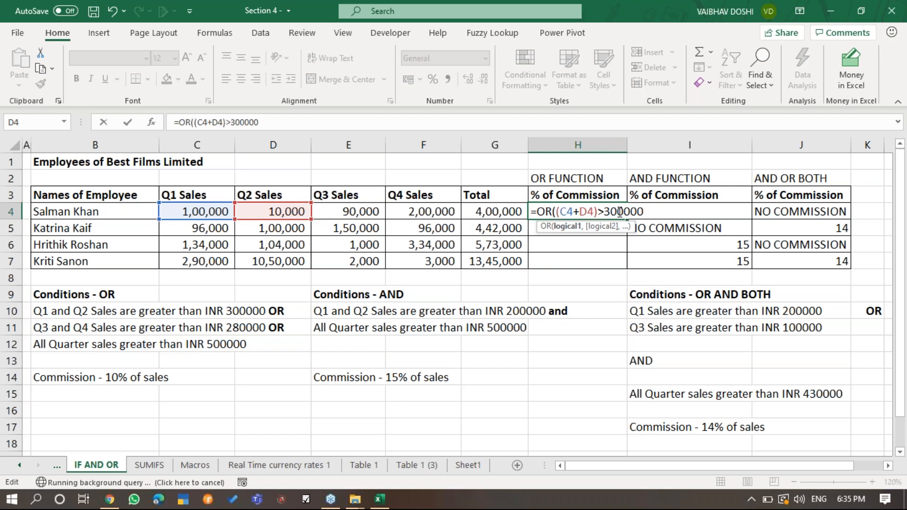
Add the second OR condition to the H4 formula, Q3 plus Q4 sales above 280000: (E4+F4)>280000.
{"action": "type", "text": ","}
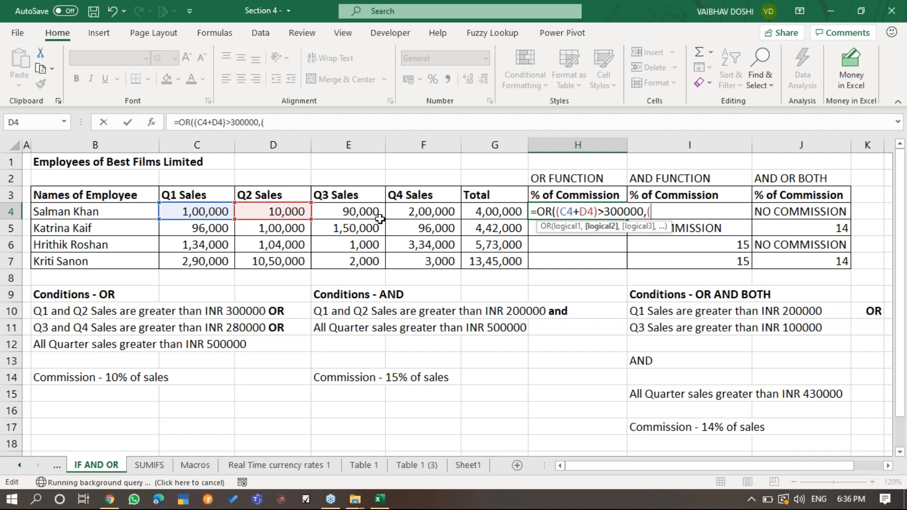
{"action": "type", "text": "("}
{"action": "left_click", "coordinate": [356, 212]}
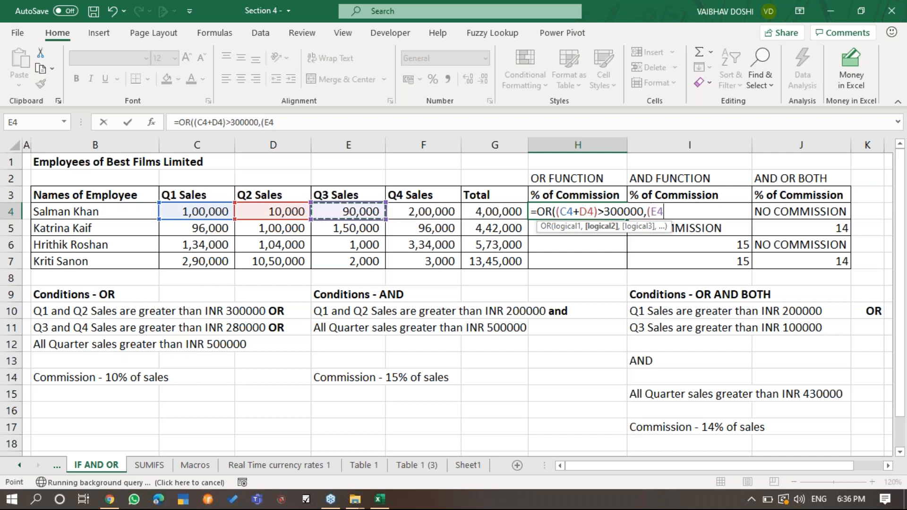
{"action": "type", "text": "+"}
{"action": "left_click", "coordinate": [425, 212]}
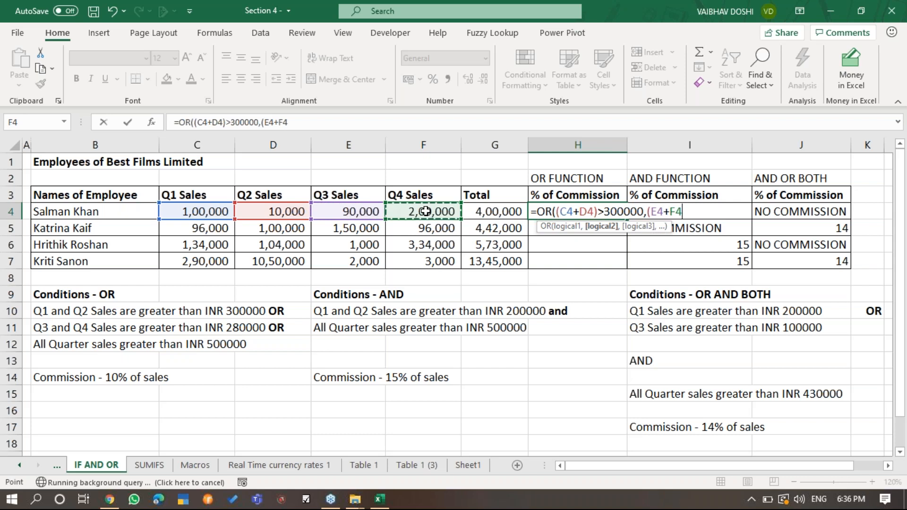
{"action": "type", "text": ")>"}
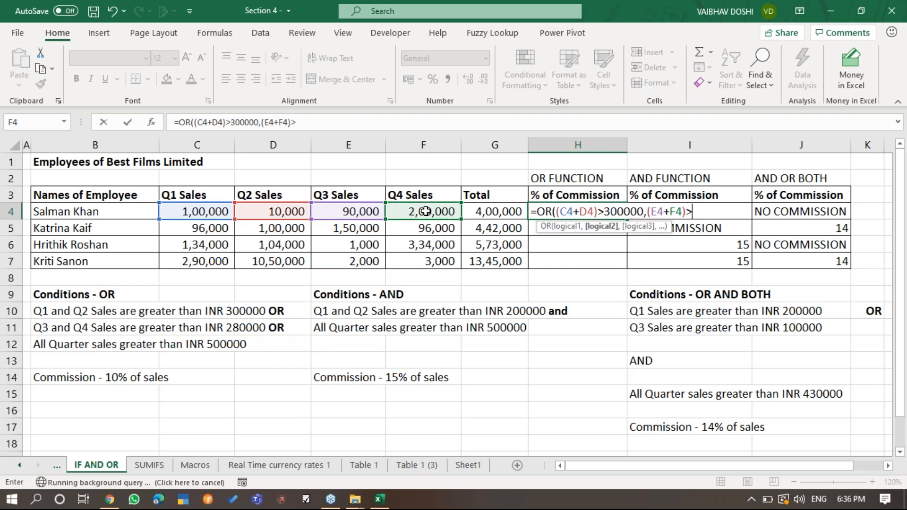
{"action": "type", "text": "280000"}
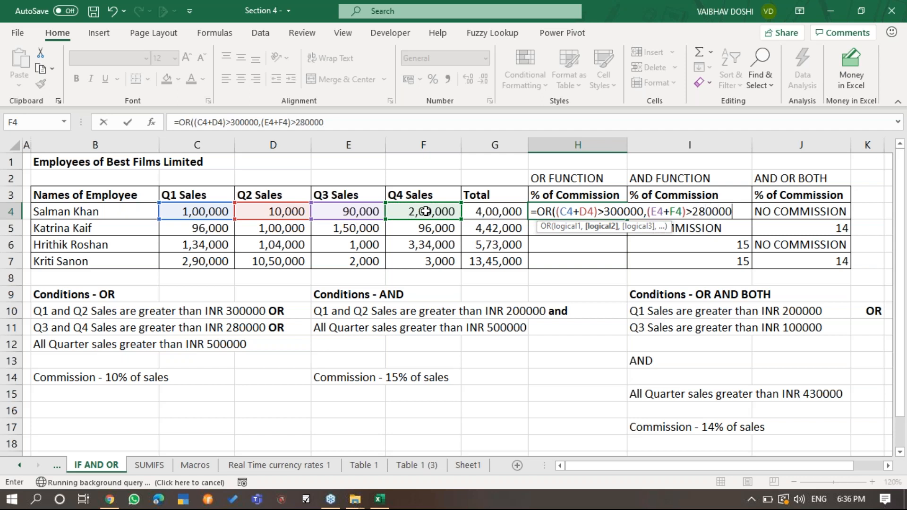
Add the total sales condition G4>500000 as the third OR argument and enter the finished formula in H4.
{"action": "type", "text": ","}
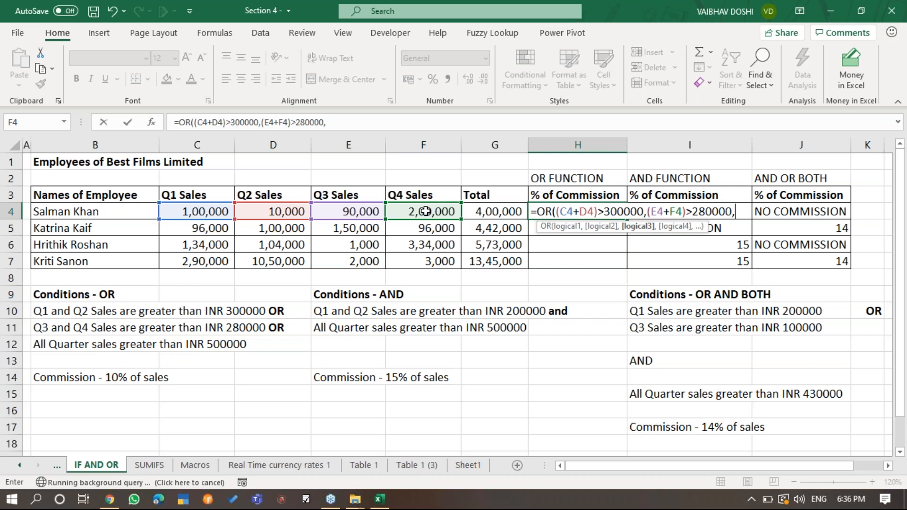
{"action": "left_click", "coordinate": [490, 208]}
{"action": "type", "text": ">500000"}
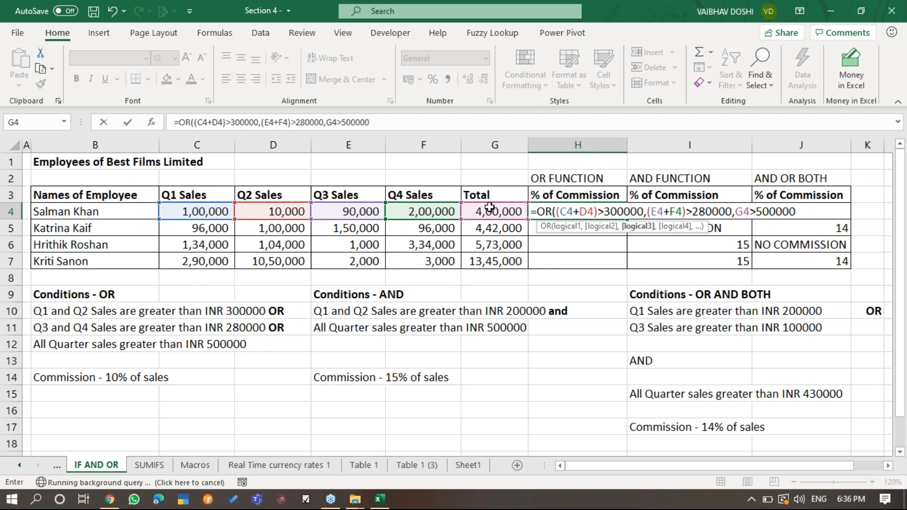
{"action": "type", "text": ")"}
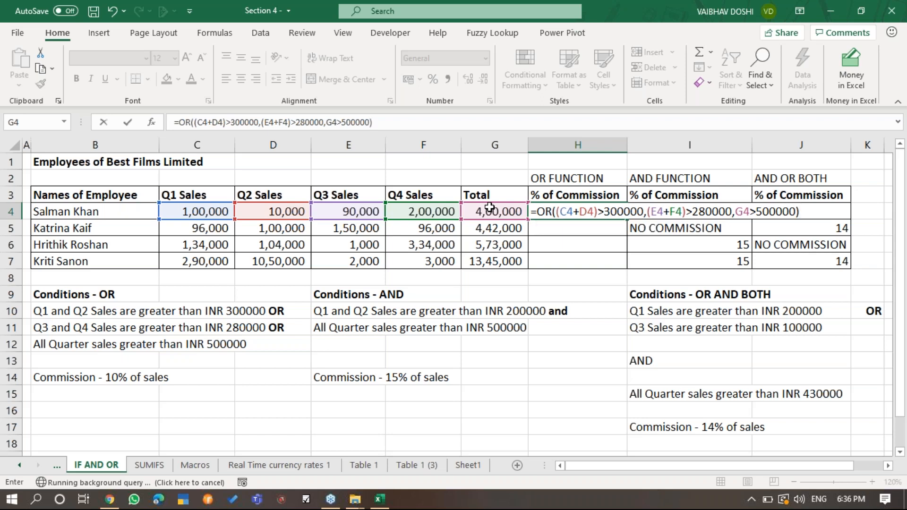
{"action": "key", "text": "ctrl+Return"}
Copy the OR formula from H4 down to H5:H7.
{"action": "key", "text": "ctrl+c"}
{"action": "key", "text": "shift+Down"}
{"action": "key", "text": "shift+Down"}
{"action": "key", "text": "shift+Down"}
{"action": "key", "text": "ctrl+v"}
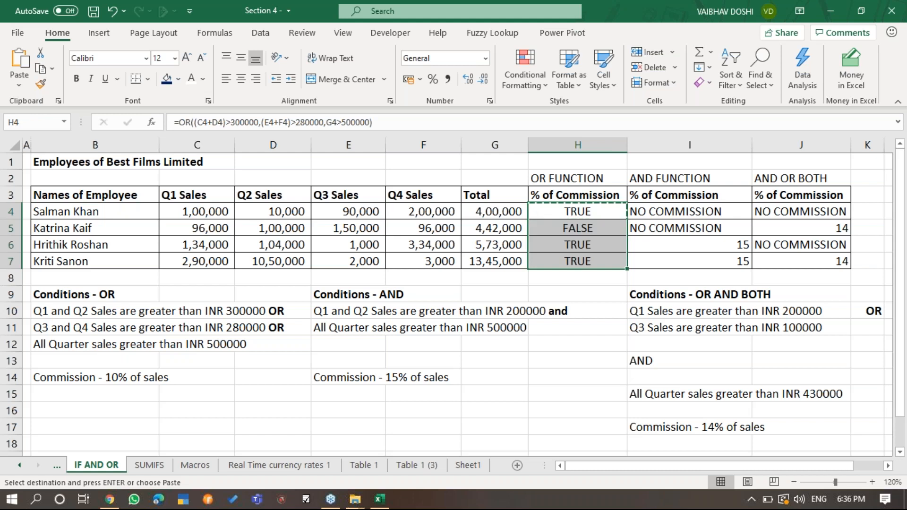
{"action": "key", "text": "Escape"}
Examine the OR formulas and their logical results in H4:H7.
{"action": "key", "text": "Down"}
{"action": "key", "text": "Down"}
{"action": "key", "text": "Down"}
{"action": "key", "text": "Up"}
{"action": "key", "text": "Up"}
{"action": "key", "text": "Up"}
{"action": "key", "text": "Down"}
{"action": "key", "text": "Down"}
{"action": "key", "text": "Down"}
{"action": "key", "text": "Up"}
{"action": "key", "text": "Up"}
{"action": "key", "text": "Up"}
{"action": "key", "text": "Down"}
{"action": "key", "text": "F2"}
{"action": "key", "text": "Escape"}
{"action": "key", "text": "Up"}
{"action": "key", "text": "F2"}
{"action": "key", "text": "Return"}
{"action": "key", "text": "F2"}
{"action": "key", "text": "Return"}
{"action": "key", "text": "Return"}
{"action": "key", "text": "F2"}
{"action": "key", "text": "Escape"}
{"action": "key", "text": "Up"}
{"action": "key", "text": "Up"}
{"action": "key", "text": "Up"}
{"action": "key", "text": "F2"}
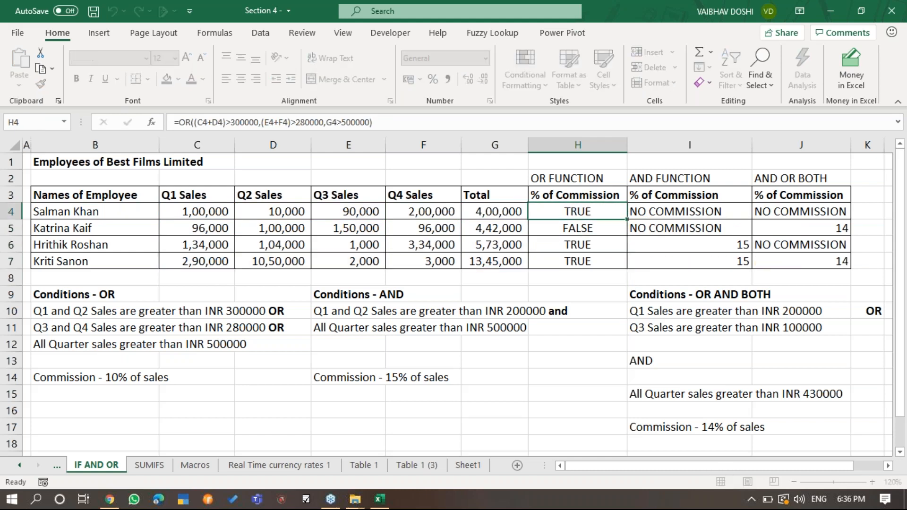
{"action": "key", "text": "Escape"}
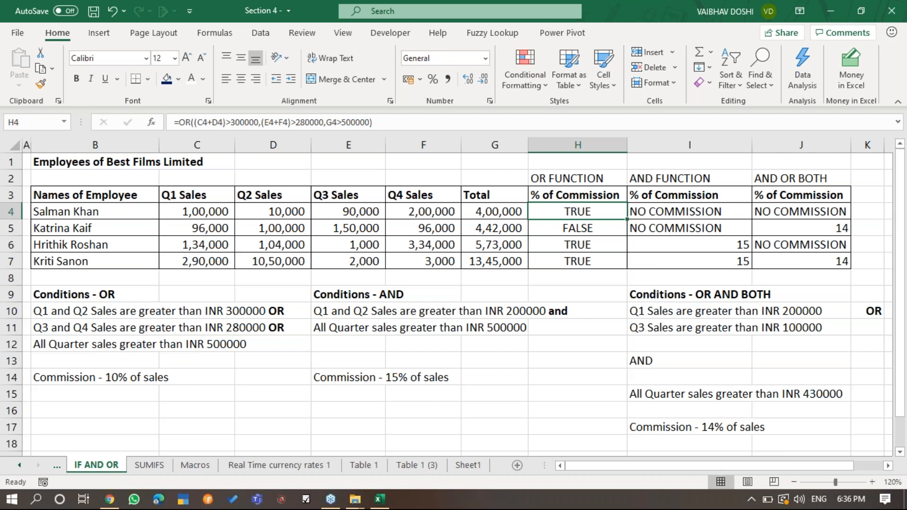
Wrap the OR test in H4 in an IF function that returns 10 if true and "NO COMMISSION" if false.
{"action": "key", "text": "F2"}
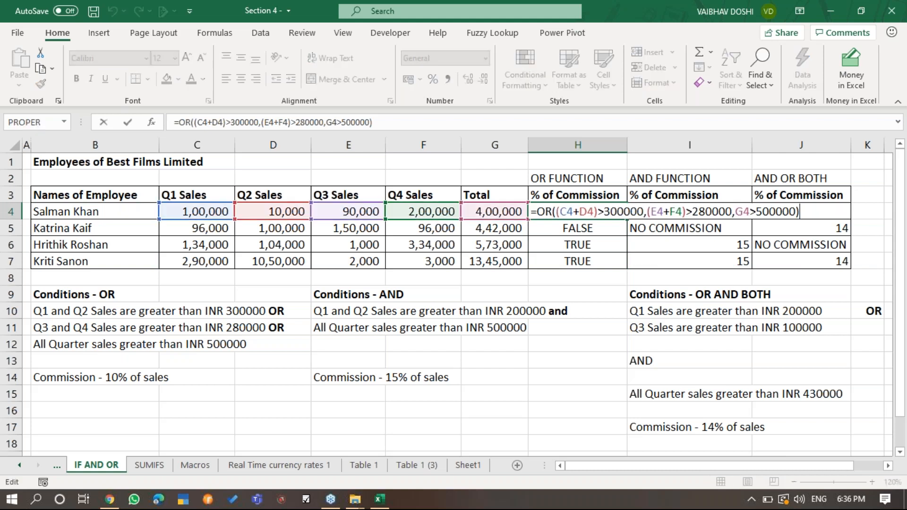
{"action": "left_click", "coordinate": [537, 208]}
{"action": "type", "text": "IF("}
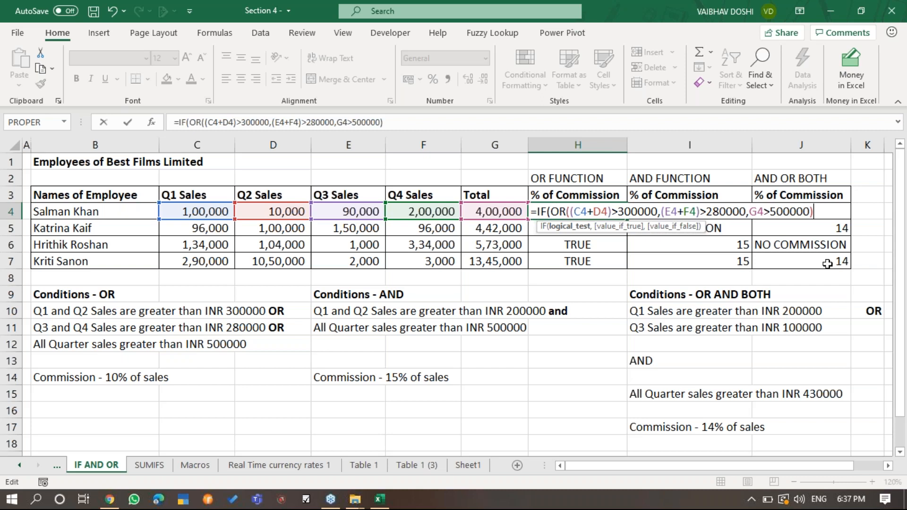
{"action": "type", "text": ","}
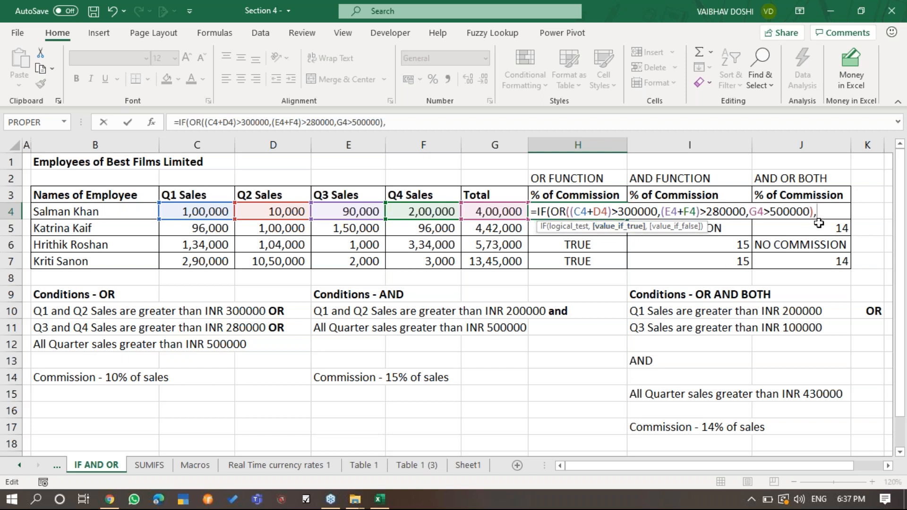
{"action": "type", "text": "10,"}
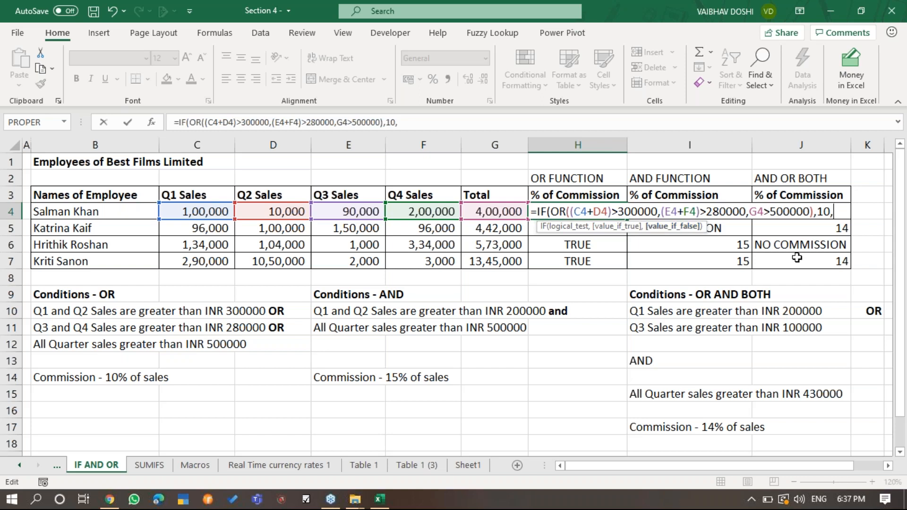
{"action": "type", "text": "\""}
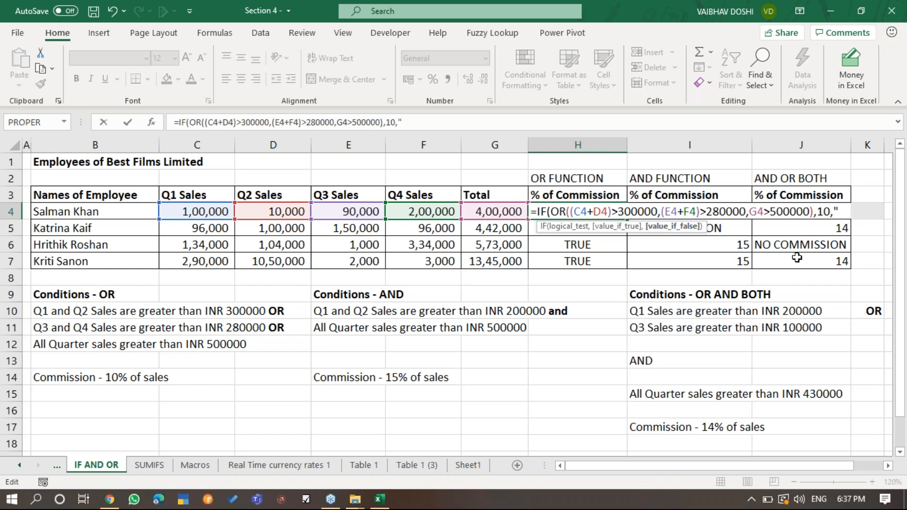
{"action": "type", "text": "NO CO"}
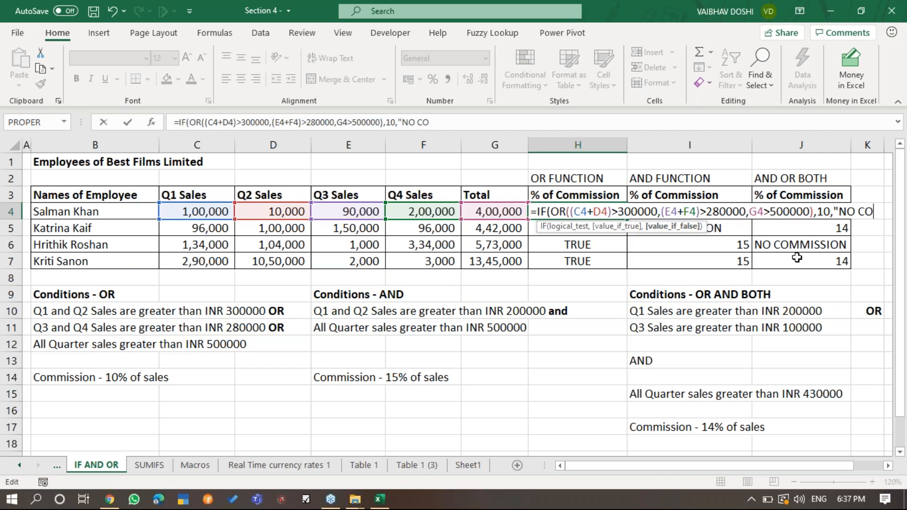
{"action": "type", "text": "MMISSION"}
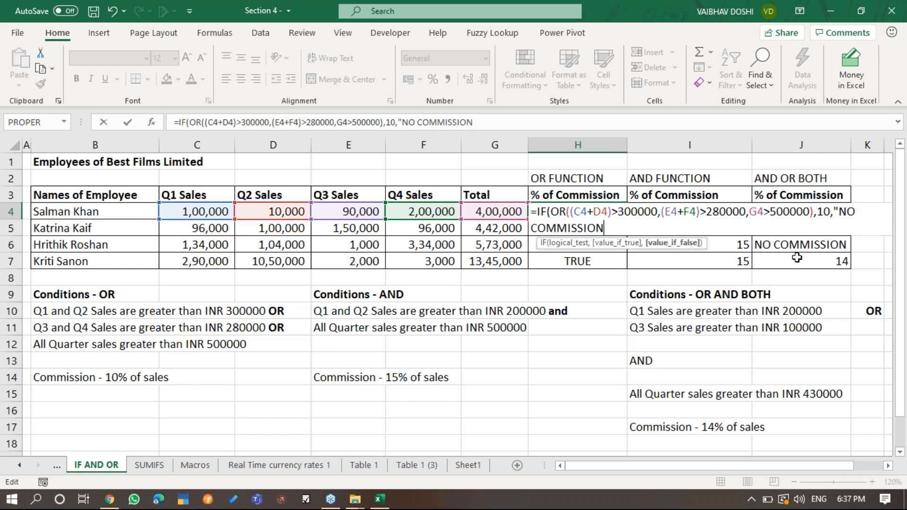
{"action": "type", "text": "\")"}
{"action": "key", "text": "ctrl+Return"}
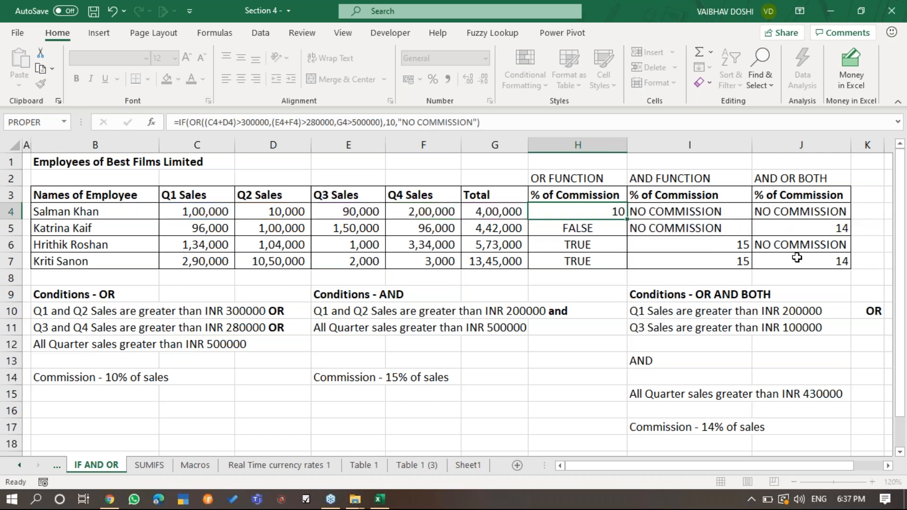
Copy the IF and OR commission formula from H4 down to H5:H7.
{"action": "key", "text": "ctrl+c"}
{"action": "key", "text": "shift+Down"}
{"action": "key", "text": "shift+Down"}
{"action": "key", "text": "shift+Down"}
{"action": "key", "text": "Return"}
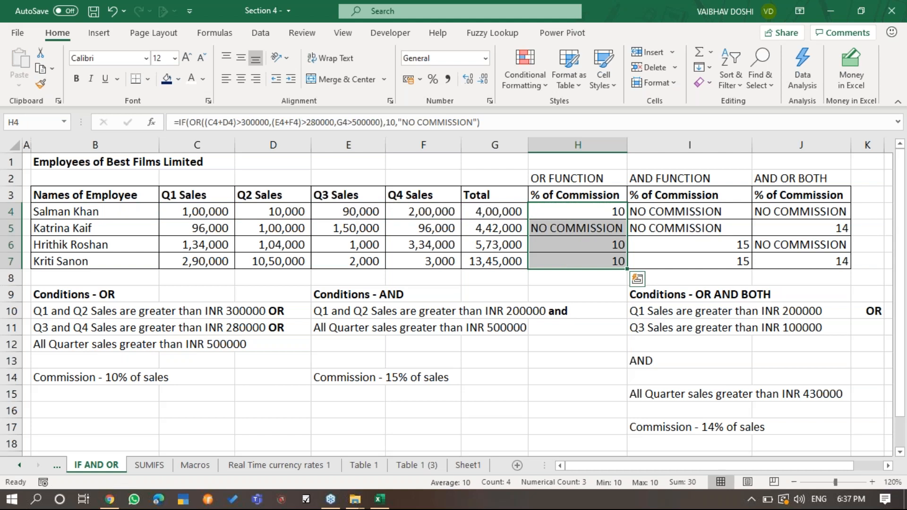
Check the commission results and formulas down the OR FUNCTION column for all four employees.
{"action": "key", "text": "Down"}
{"action": "key", "text": "Down"}
{"action": "key", "text": "Up"}
{"action": "key", "text": "Up"}
{"action": "key", "text": "Down"}
{"action": "key", "text": "Down"}
{"action": "key", "text": "Down"}
{"action": "key", "text": "Down"}
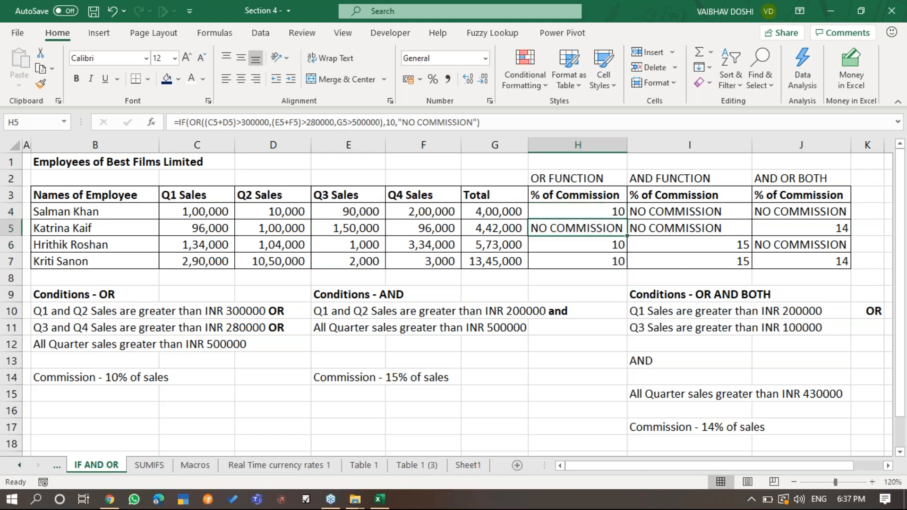
{"action": "key", "text": "Up"}
{"action": "key", "text": "Up"}
{"action": "key", "text": "Up"}
{"action": "key", "text": "Up"}
{"action": "key", "text": "Up"}
{"action": "key", "text": "Down"}
{"action": "key", "text": "Down"}
{"action": "key", "text": "Down"}
{"action": "key", "text": "Down"}
{"action": "key", "text": "Down"}
{"action": "key", "text": "Up"}
{"action": "key", "text": "Up"}
{"action": "key", "text": "Up"}
{"action": "key", "text": "Up"}
{"action": "key", "text": "Up"}
{"action": "key", "text": "Up"}
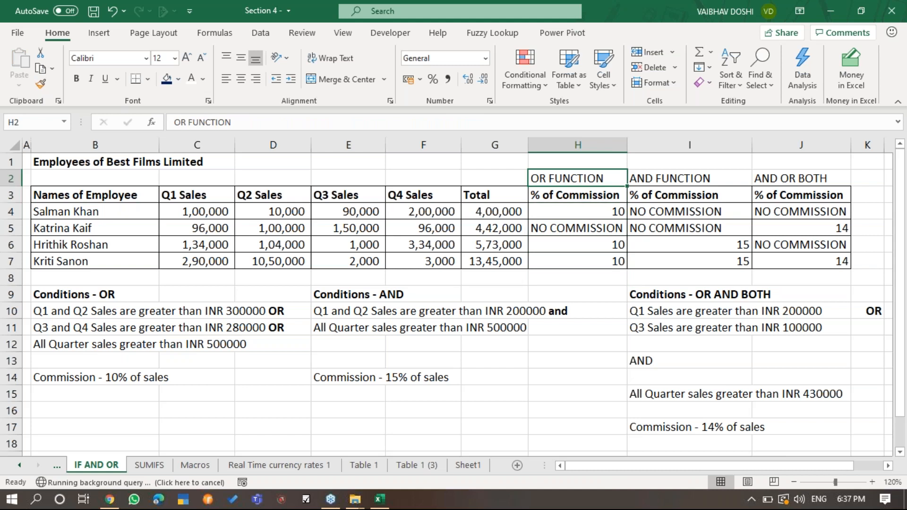
{"action": "key", "text": "Down"}
{"action": "key", "text": "Down"}
{"action": "key", "text": "Down"}
{"action": "key", "text": "Down"}
{"action": "key", "text": "Down"}
{"action": "key", "text": "Down"}
{"action": "key", "text": "Down"}
{"action": "key", "text": "Up"}
{"action": "key", "text": "Up"}
{"action": "key", "text": "Up"}
{"action": "key", "text": "Up"}
{"action": "key", "text": "Up"}
{"action": "key", "text": "Up"}
{"action": "key", "text": "Up"}
{"action": "key", "text": "Up"}
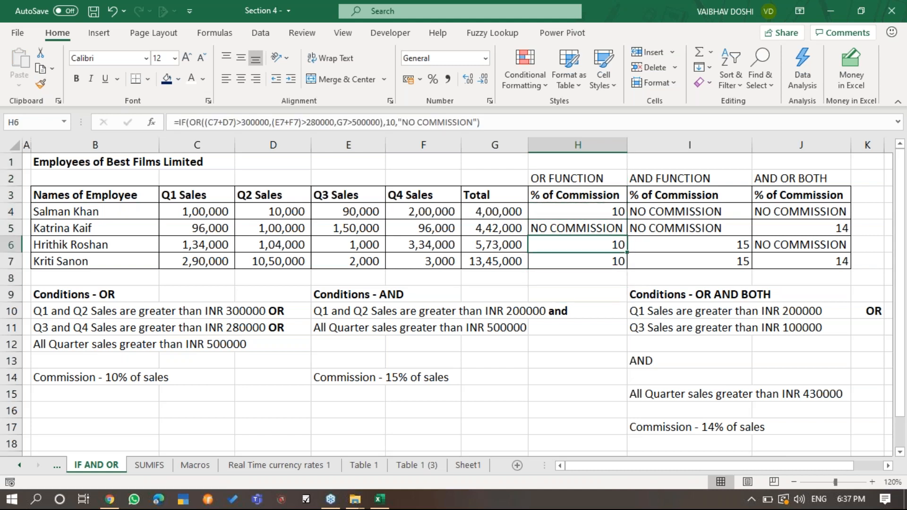
{"action": "key", "text": "Down"}
{"action": "key", "text": "Down"}
{"action": "key", "text": "Down"}
{"action": "key", "text": "Down"}
{"action": "key", "text": "Down"}
{"action": "key", "text": "Down"}
{"action": "key", "text": "Down"}
{"action": "key", "text": "Up"}
{"action": "key", "text": "Up"}
{"action": "key", "text": "Up"}
{"action": "key", "text": "Up"}
{"action": "key", "text": "Up"}
{"action": "key", "text": "Up"}
{"action": "key", "text": "Up"}
{"action": "key", "text": "Down"}
{"action": "key", "text": "Down"}
{"action": "key", "text": "Down"}
{"action": "key", "text": "Down"}
{"action": "key", "text": "Down"}
{"action": "key", "text": "Down"}
{"action": "key", "text": "Down"}
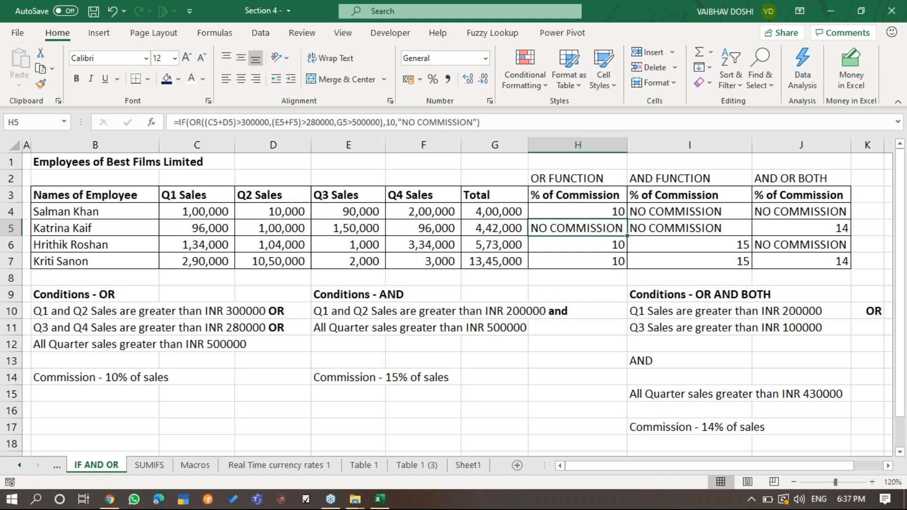
{"action": "left_click", "coordinate": [897, 37]}
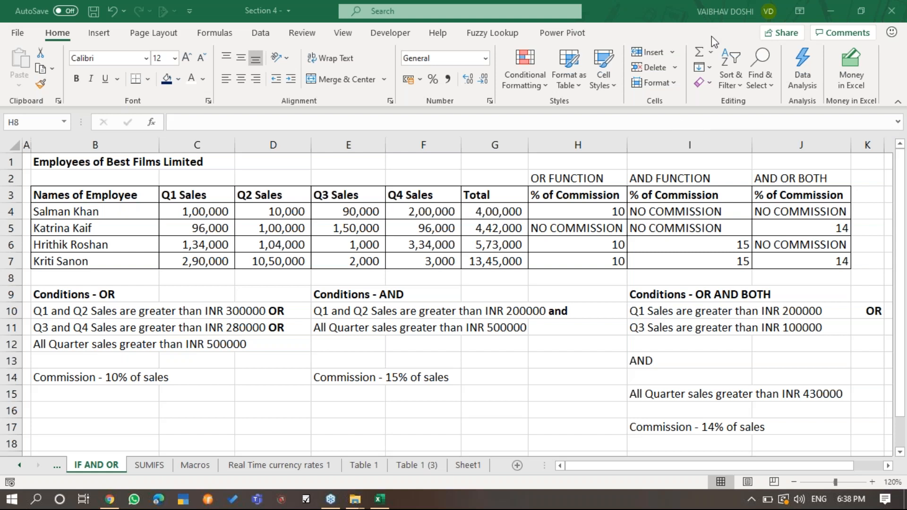
Go to the NAVIGATION AND FORMULAE sheet and widen column A so the state names fit.
{"action": "key", "text": "ctrl+Page_Up"}
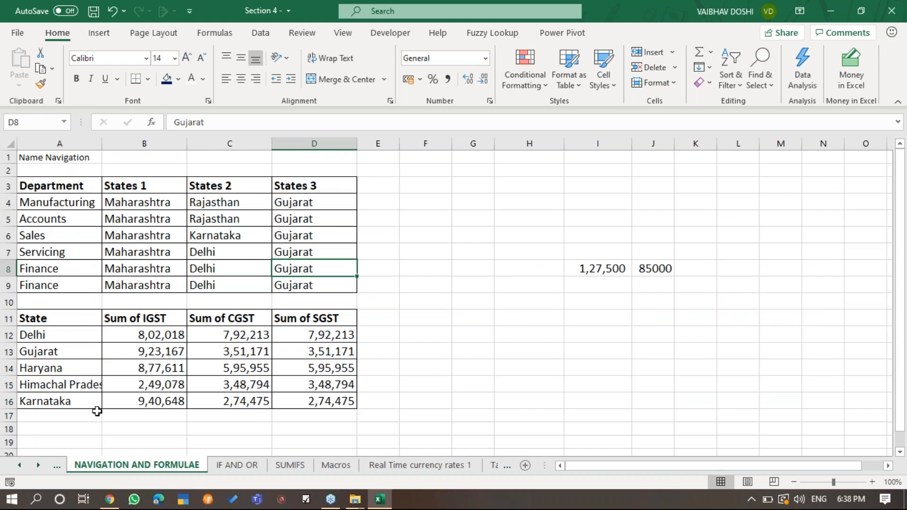
{"action": "left_click", "coordinate": [58, 320]}
{"action": "left_click_drag", "start_coordinate": [102, 144], "coordinate": [118, 146]}
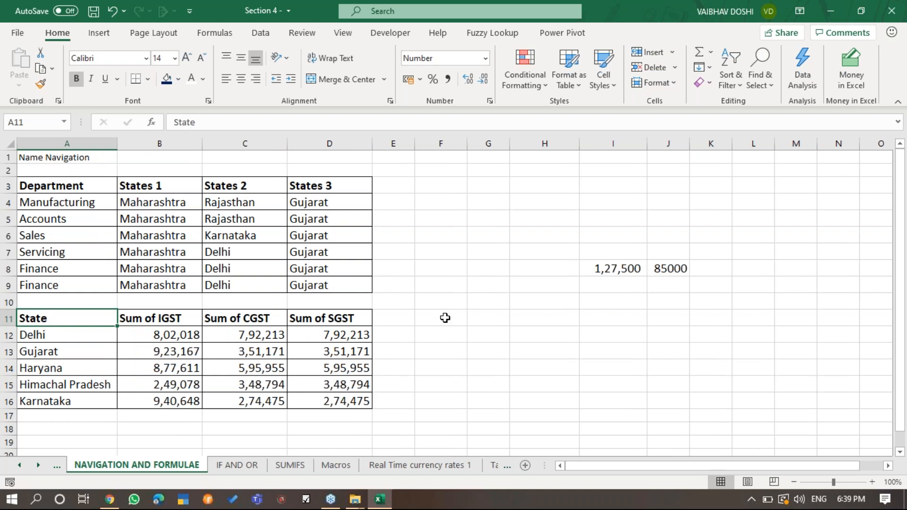
Delete the defined name Canada1 in the Name Manager.
{"action": "left_click", "coordinate": [59, 170]}
{"action": "left_click", "coordinate": [64, 189]}
{"action": "mouse_move", "coordinate": [64, 189]}
{"action": "left_mouse_down"}
{"action": "mouse_move", "coordinate": [296, 318]}
{"action": "mouse_move", "coordinate": [359, 288]}
{"action": "left_mouse_up"}
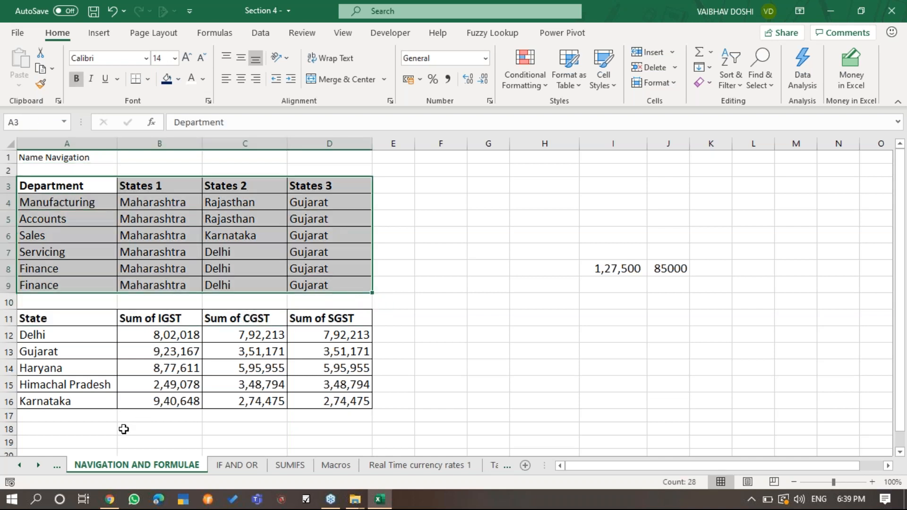
{"action": "left_click", "coordinate": [21, 466]}
{"action": "left_click", "coordinate": [270, 37]}
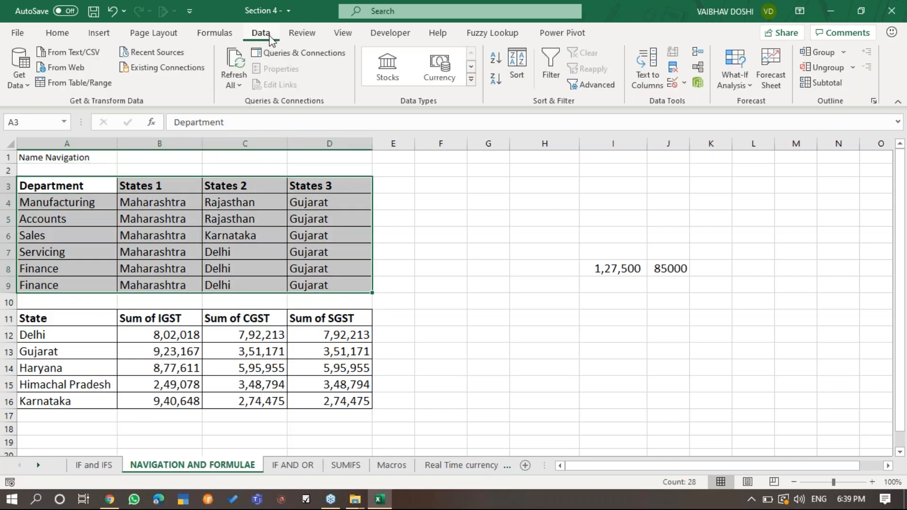
{"action": "left_click", "coordinate": [215, 33]}
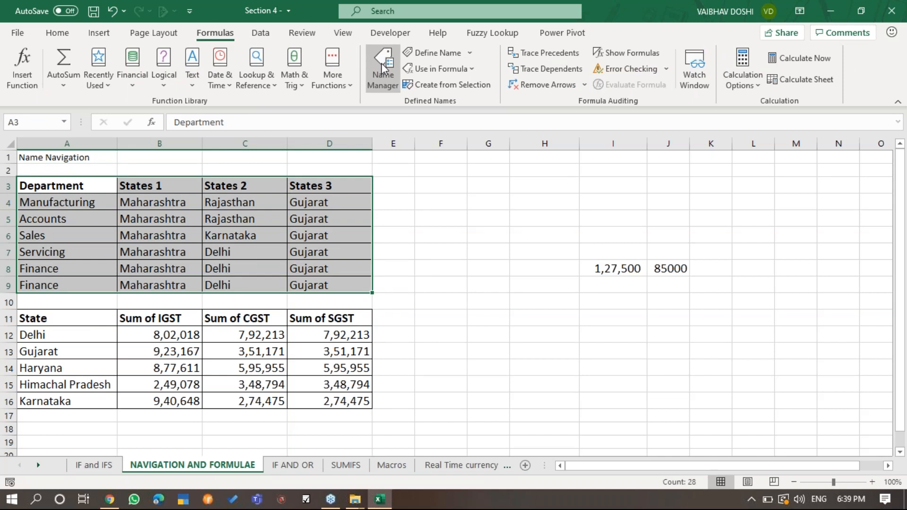
{"action": "left_click", "coordinate": [382, 63]}
{"action": "left_click", "coordinate": [520, 60]}
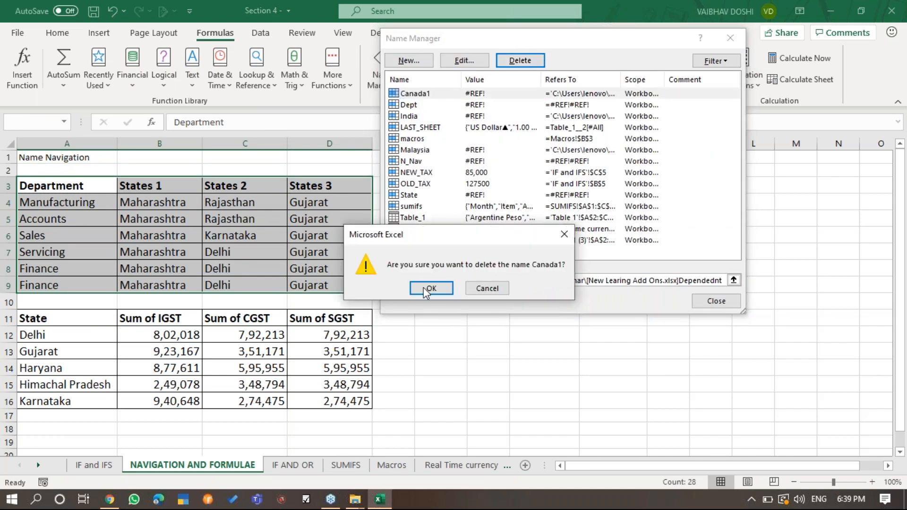
{"action": "left_click", "coordinate": [429, 289]}
Delete the defined names N_Nav and OLD_TAX.
{"action": "left_click", "coordinate": [486, 149]}
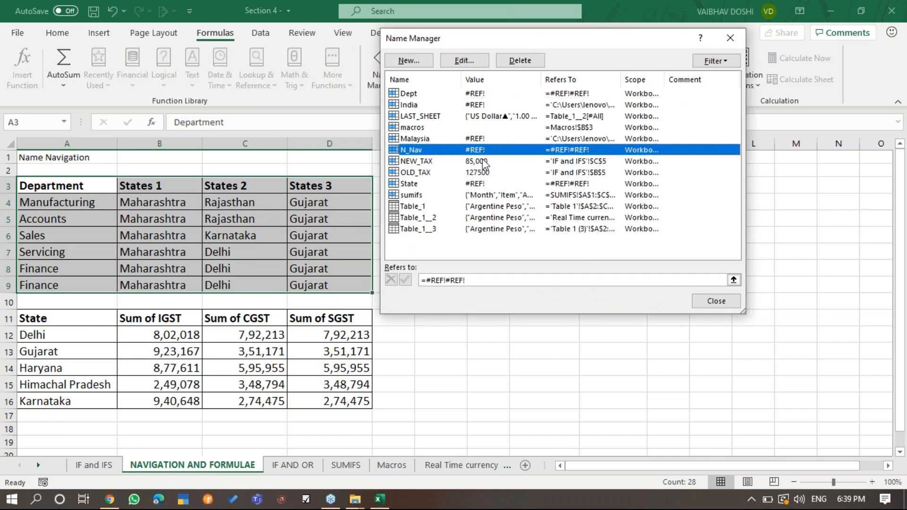
{"action": "left_click", "coordinate": [525, 60]}
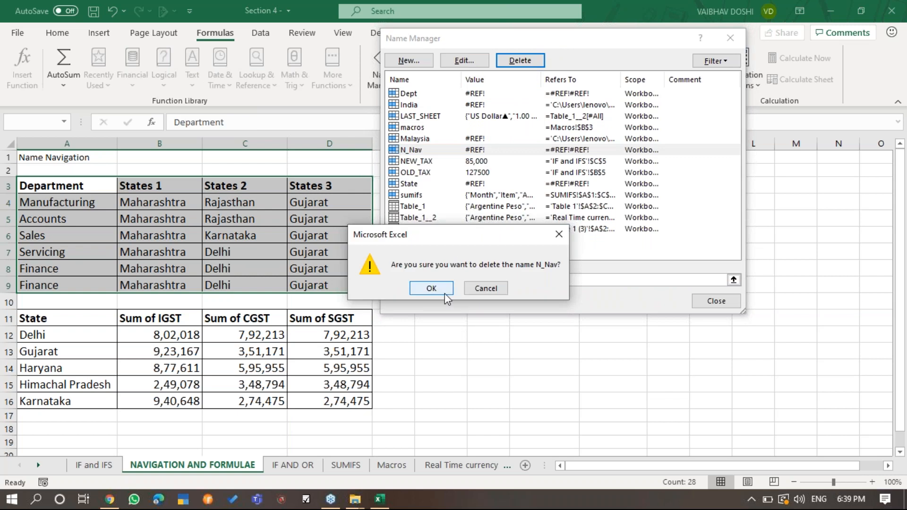
{"action": "left_click", "coordinate": [428, 288]}
{"action": "left_click", "coordinate": [452, 163]}
{"action": "left_click", "coordinate": [520, 60]}
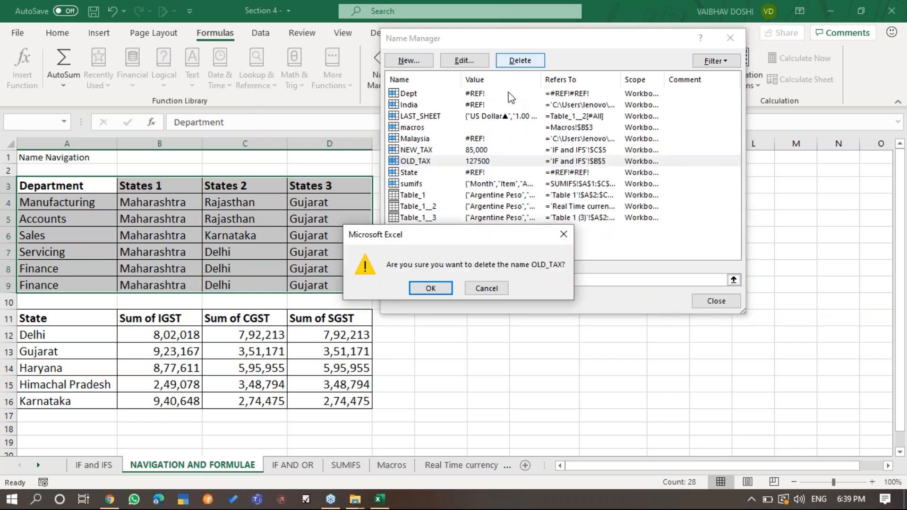
{"action": "left_click", "coordinate": [429, 288]}
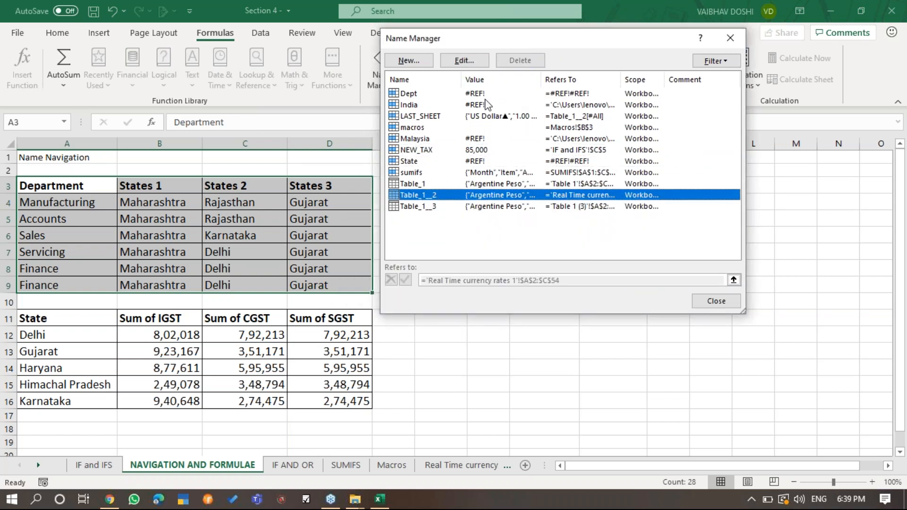
Delete the defined names sumifs and State.
{"action": "left_click", "coordinate": [415, 174]}
{"action": "left_click", "coordinate": [520, 60]}
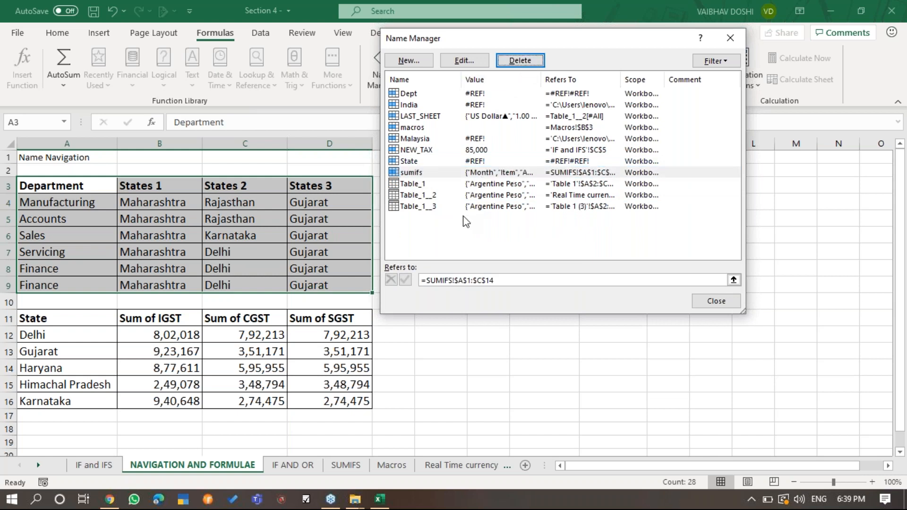
{"action": "left_click", "coordinate": [520, 60]}
{"action": "left_click", "coordinate": [431, 287]}
{"action": "left_click", "coordinate": [415, 161]}
{"action": "left_click", "coordinate": [520, 61]}
{"action": "left_click", "coordinate": [432, 288]}
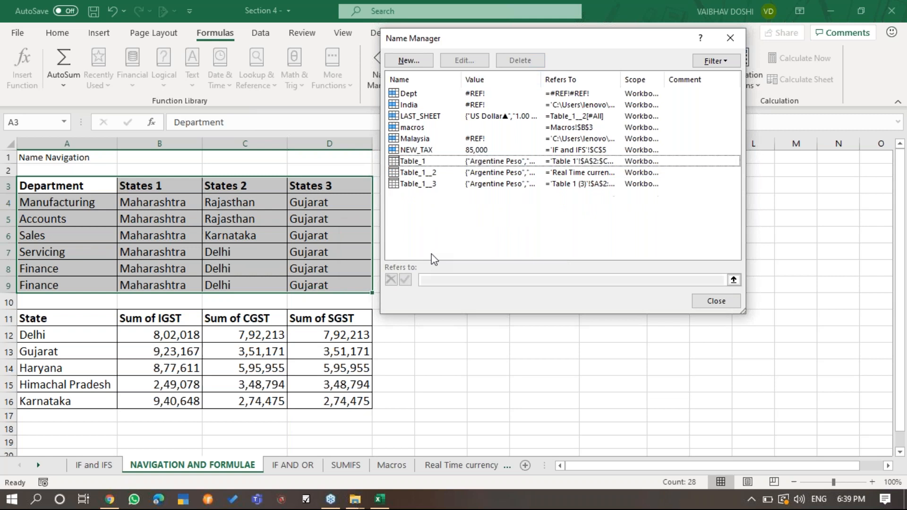
Delete the defined names NEW_TAX and Malaysia.
{"action": "left_click", "coordinate": [431, 149]}
{"action": "left_click", "coordinate": [533, 58]}
{"action": "left_click", "coordinate": [433, 297]}
{"action": "left_click", "coordinate": [455, 140]}
{"action": "left_click", "coordinate": [520, 60]}
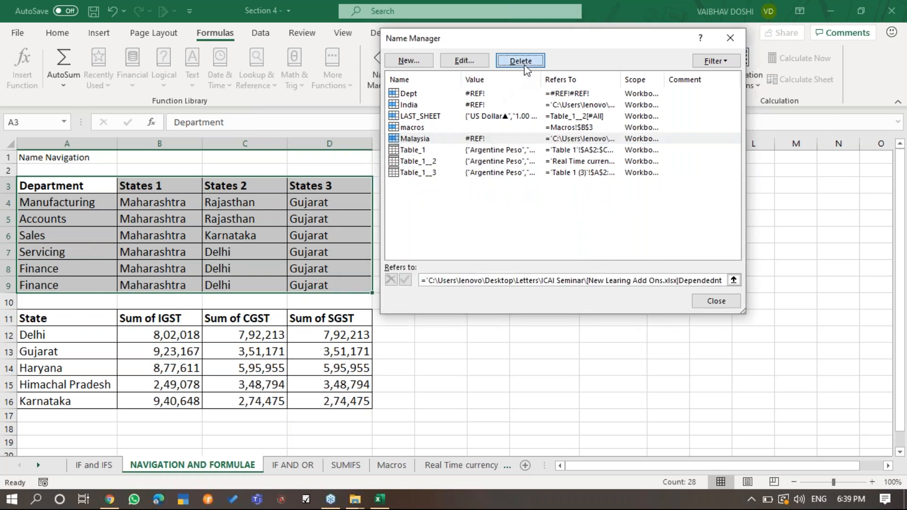
{"action": "left_click", "coordinate": [431, 288]}
Delete the defined names macros and LAST_SHEET.
{"action": "left_click", "coordinate": [415, 128]}
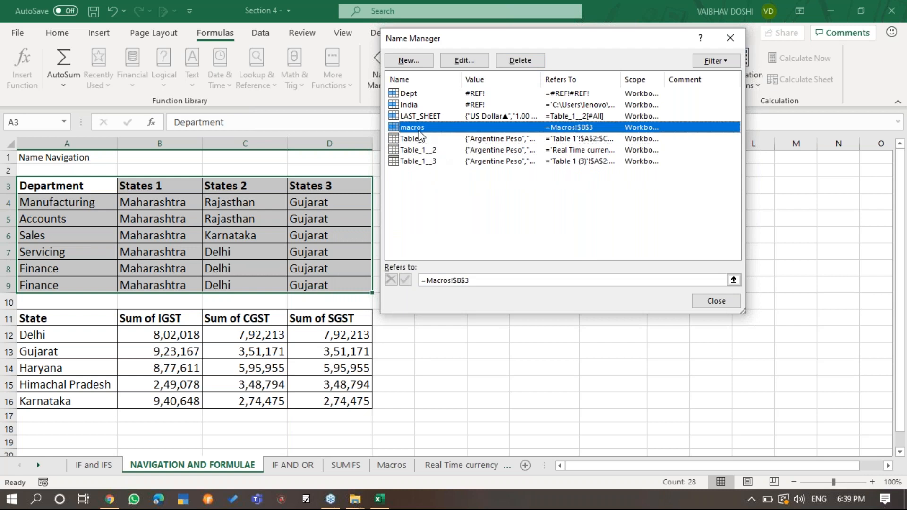
{"action": "left_click", "coordinate": [520, 60]}
{"action": "left_click", "coordinate": [431, 288]}
{"action": "left_click", "coordinate": [430, 116]}
{"action": "left_click", "coordinate": [520, 60]}
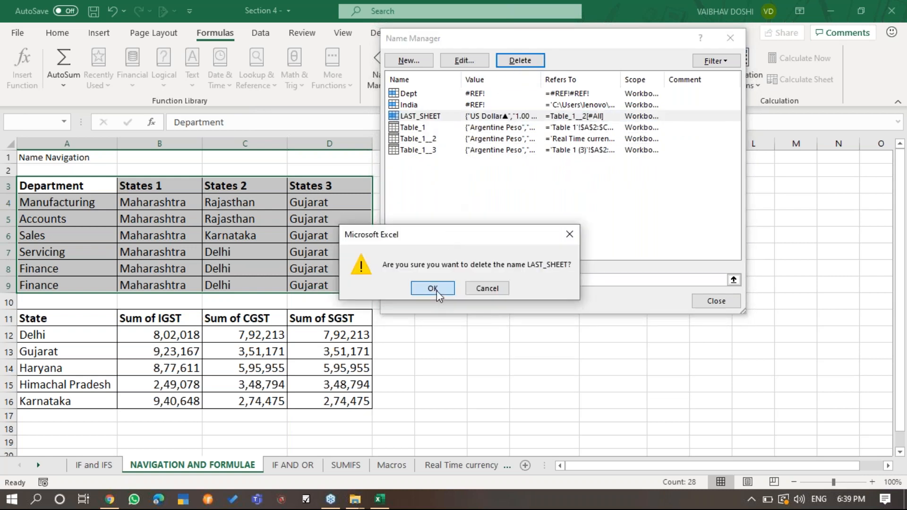
{"action": "left_click", "coordinate": [437, 292]}
Delete the defined names India and Dept, and close the Name Manager.
{"action": "left_click", "coordinate": [431, 116]}
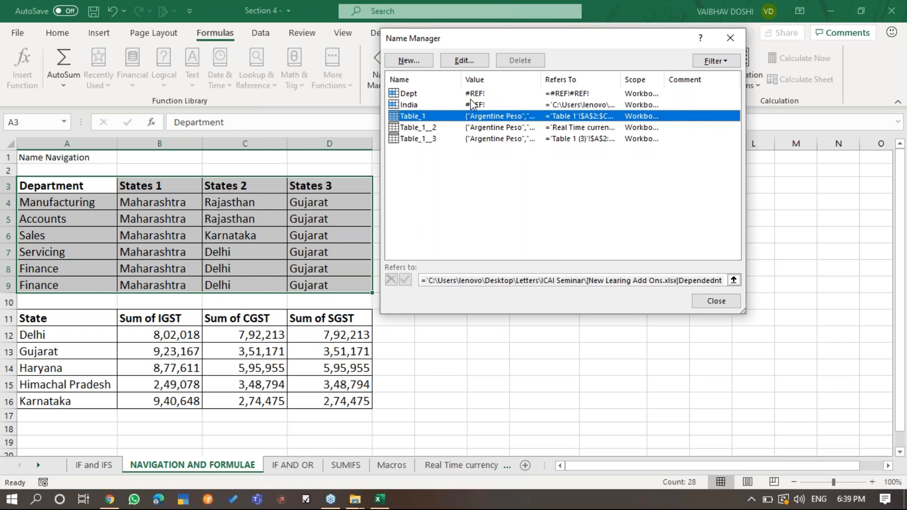
{"action": "left_click", "coordinate": [471, 103]}
{"action": "left_click", "coordinate": [520, 61]}
{"action": "left_click", "coordinate": [431, 288]}
{"action": "left_click", "coordinate": [410, 93]}
{"action": "left_click", "coordinate": [520, 60]}
{"action": "left_click", "coordinate": [432, 288]}
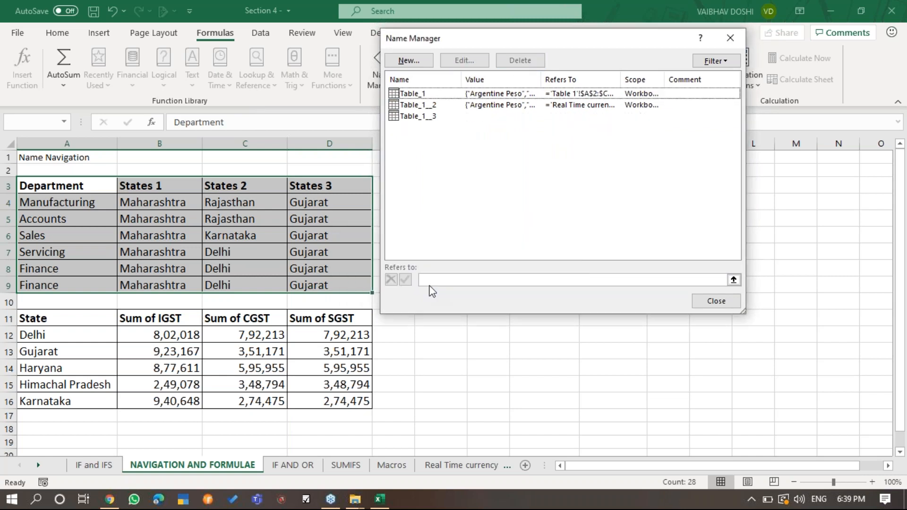
{"action": "left_click", "coordinate": [708, 303]}
Clear the two leftover tax formulas in I8:J8 on the NAVIGATION AND FORMULAE sheet.
{"action": "left_click", "coordinate": [252, 242]}
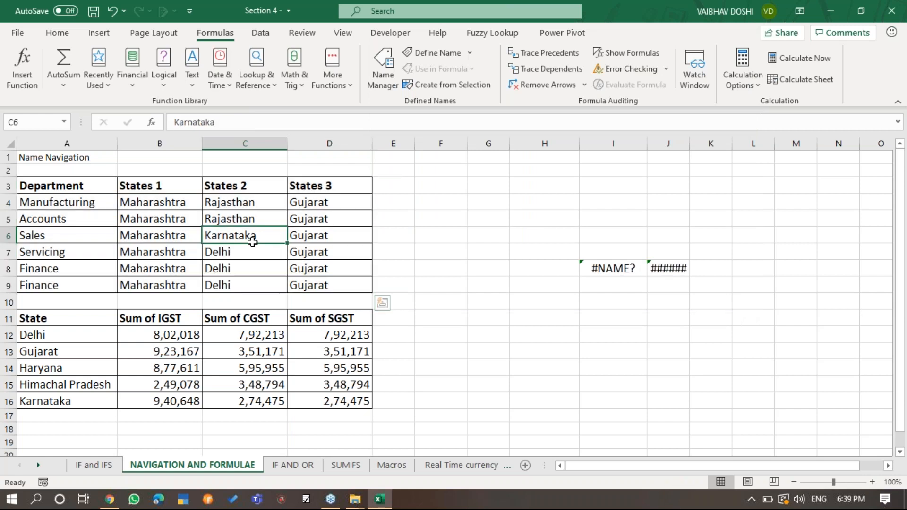
{"action": "key", "text": "Right"}
{"action": "key", "text": "Right"}
{"action": "key", "text": "Right"}
{"action": "key", "text": "Right"}
{"action": "key", "text": "Right"}
{"action": "key", "text": "Right"}
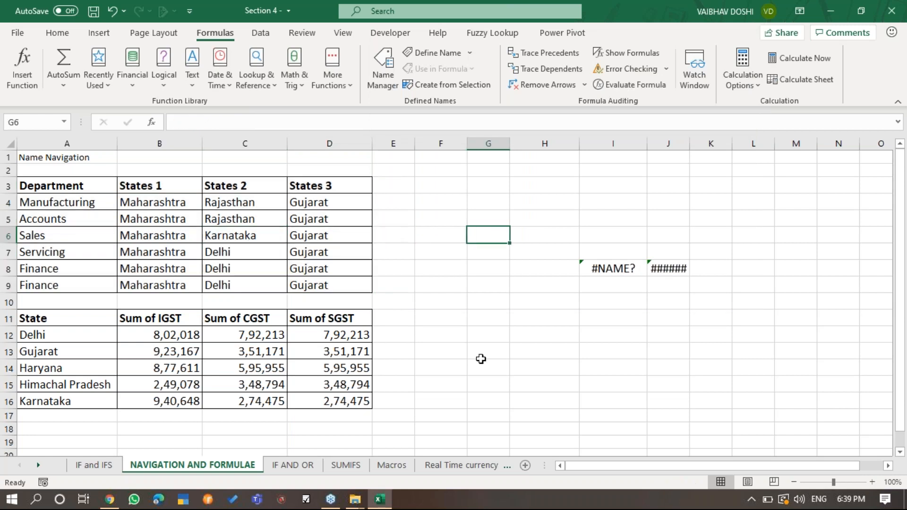
{"action": "key", "text": "Down"}
{"action": "key", "text": "Down"}
{"action": "key", "text": "shift+Right"}
{"action": "key", "text": "Delete"}
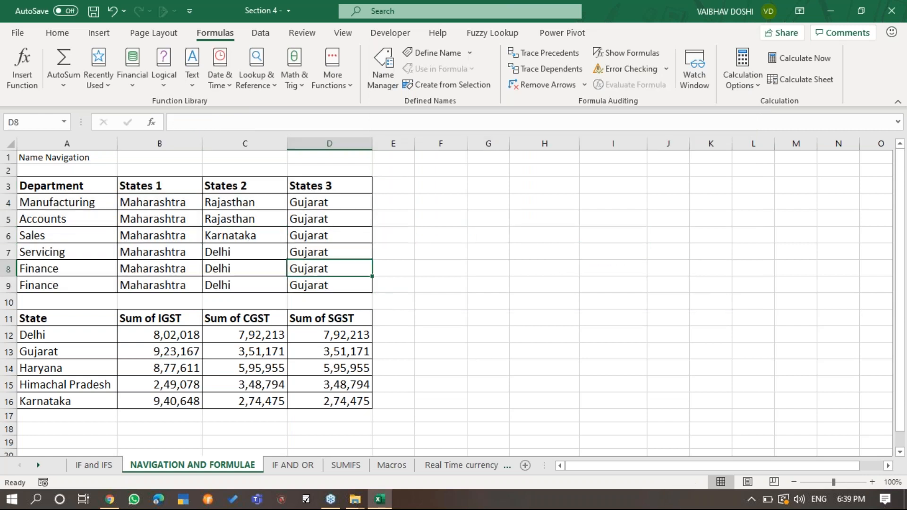
On the IF and IFS sheet, name the old-scheme income tax cell B5 OLD_TAX.
{"action": "key", "text": "ctrl+Page_Up"}
{"action": "left_click", "coordinate": [150, 225]}
{"action": "left_click", "coordinate": [158, 246]}
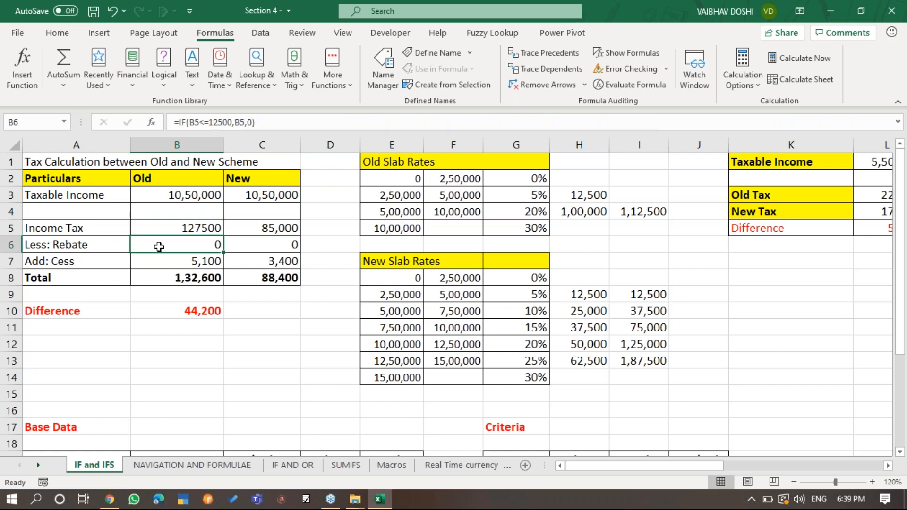
{"action": "left_click", "coordinate": [187, 259]}
{"action": "left_click", "coordinate": [200, 226]}
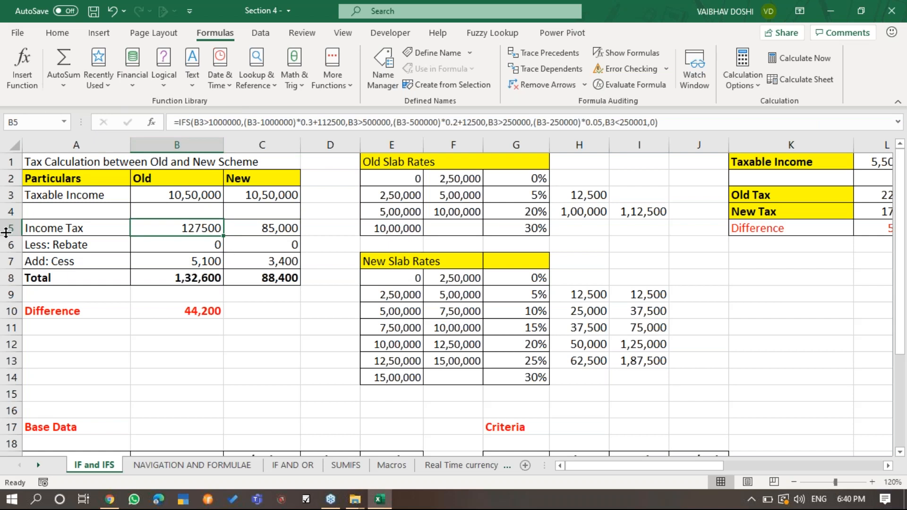
{"action": "left_click", "coordinate": [53, 124]}
{"action": "type", "text": "OLD_TAX"}
{"action": "key", "text": "Return"}
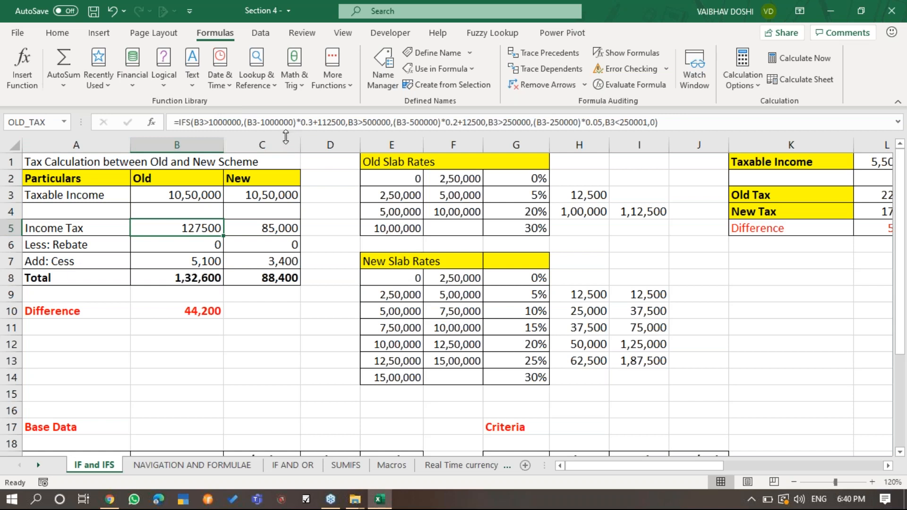
Name the new-scheme income tax cell C5 NEW_TAX.
{"action": "left_click", "coordinate": [268, 233]}
{"action": "left_click", "coordinate": [29, 124]}
{"action": "type", "text": "NEW"}
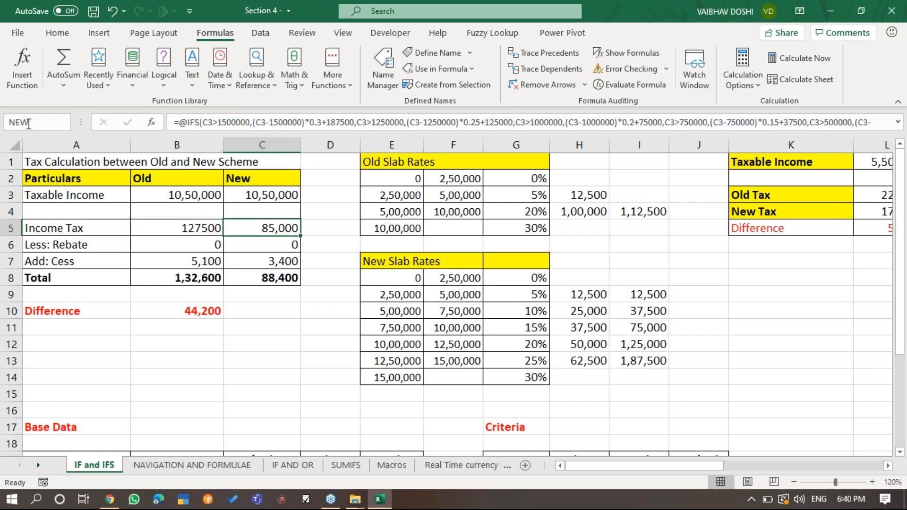
{"action": "type", "text": "_TAX"}
{"action": "key", "text": "Return"}
Return to the NAVIGATION AND FORMULAE sheet and select the whole department table A3:D9.
{"action": "key", "text": "ctrl+Page_Down"}
{"action": "key", "text": "Down"}
{"action": "key", "text": "Up"}
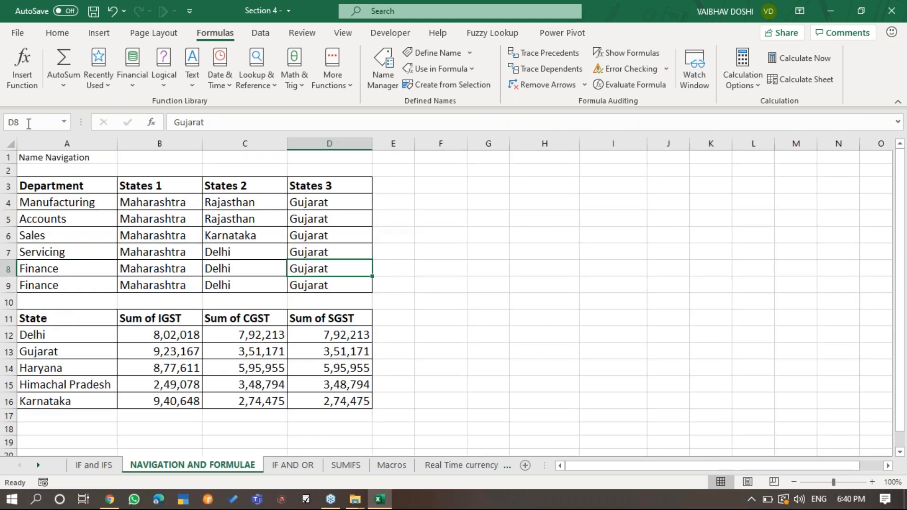
{"action": "key", "text": "ctrl+Up"}
{"action": "key", "text": "ctrl+Left"}
{"action": "key", "text": "ctrl+shift+Right"}
{"action": "key", "text": "ctrl+shift+Down"}
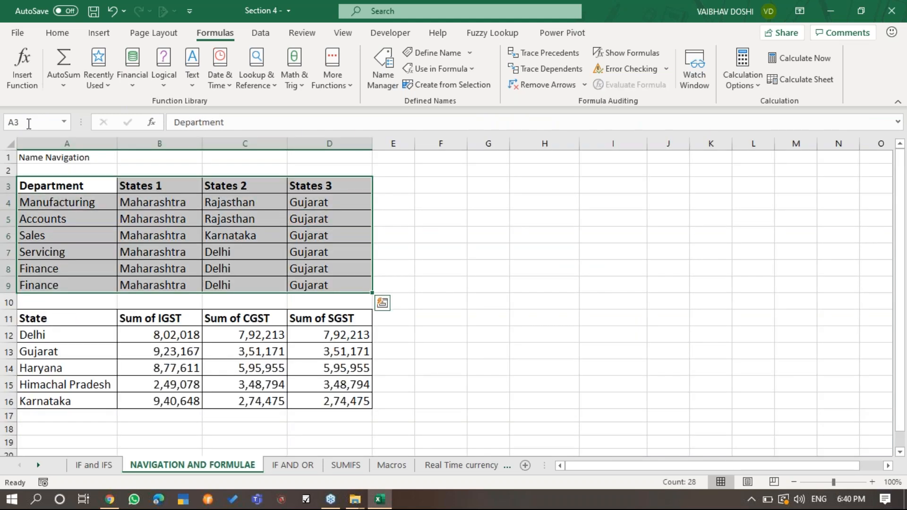
Try to name the selected department table TABLE_1, and go back through the sheets.
{"action": "left_click", "coordinate": [39, 119]}
{"action": "type", "text": "TABLE_1"}
{"action": "key", "text": "Return"}
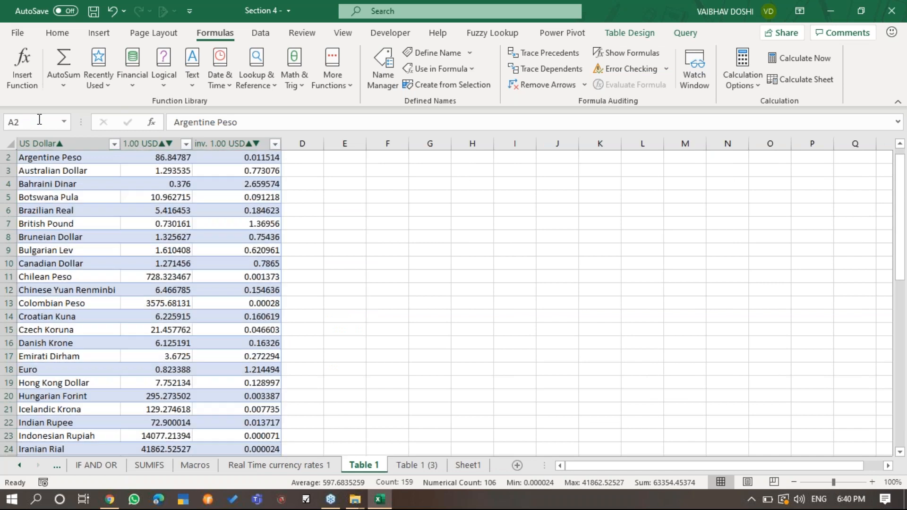
{"action": "key", "text": "ctrl+Page_Up"}
{"action": "key", "text": "ctrl+Page_Up"}
{"action": "key", "text": "ctrl+Page_Up"}
{"action": "key", "text": "ctrl+Page_Up"}
{"action": "key", "text": "ctrl+Page_Up"}
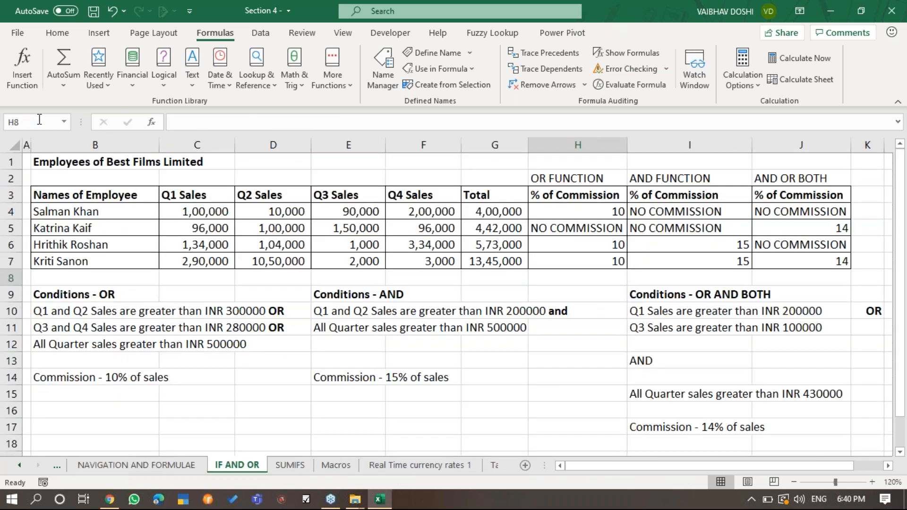
Name the department table A3:D9 on NAVIGATION AND FORMULAE TABLE_10.
{"action": "left_click", "coordinate": [40, 122]}
{"action": "type", "text": "TABLE_10"}
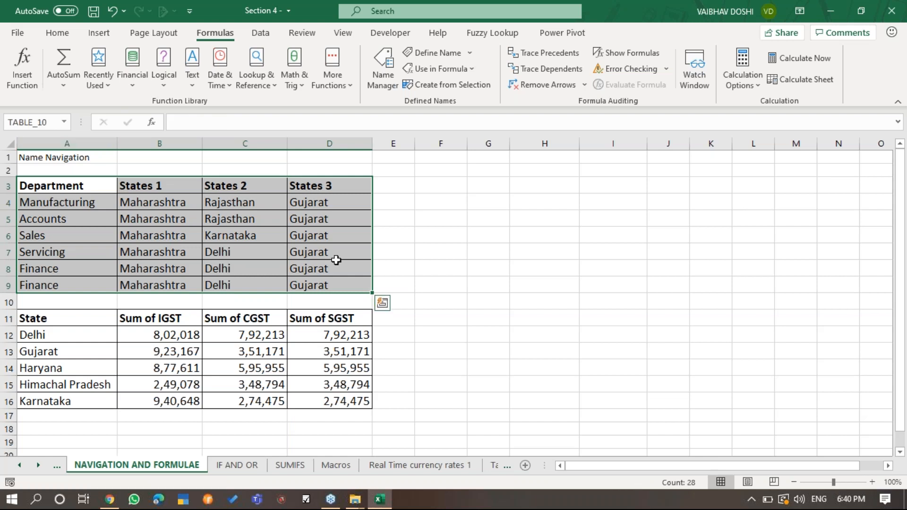
{"action": "left_click", "coordinate": [895, 55]}
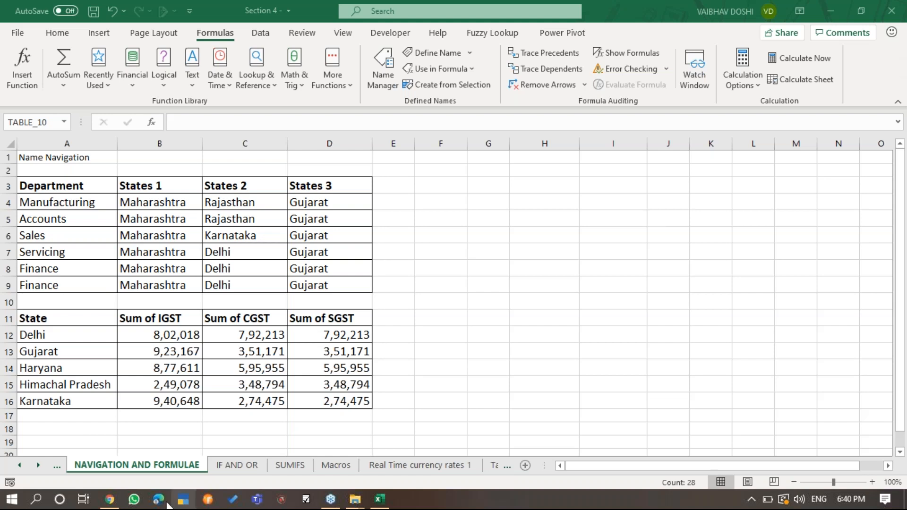
{"action": "left_click", "coordinate": [495, 234]}
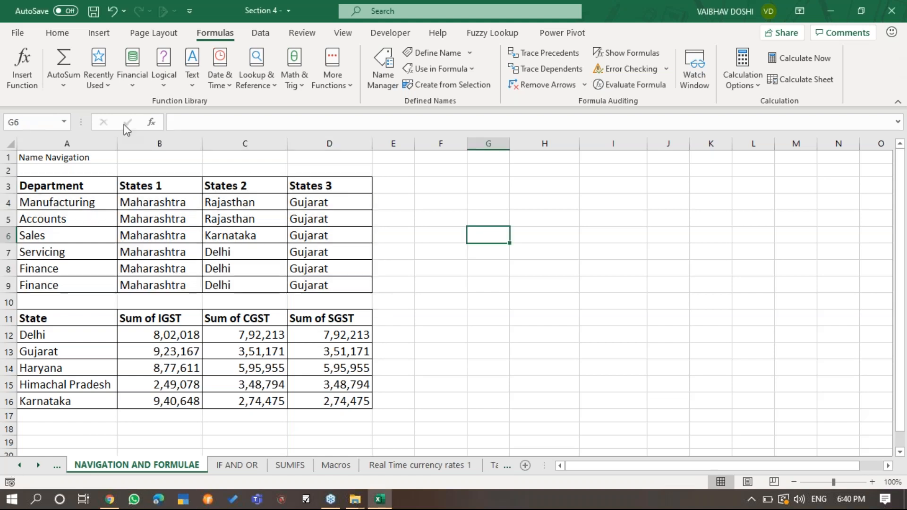
Jump between the named ranges OLD_TAX, NEW_TAX, the currency rate tables and TABLE_10 to show name-based navigation.
{"action": "left_click", "coordinate": [58, 34]}
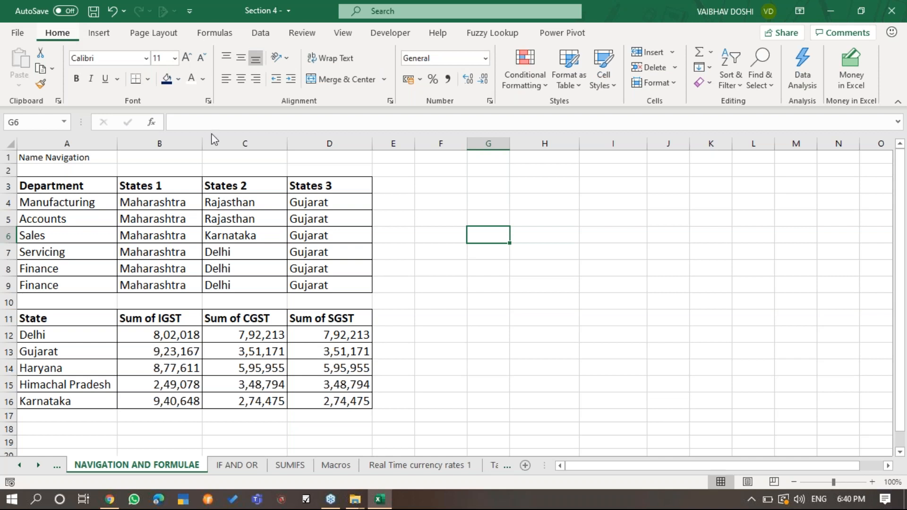
{"action": "left_click", "coordinate": [64, 122]}
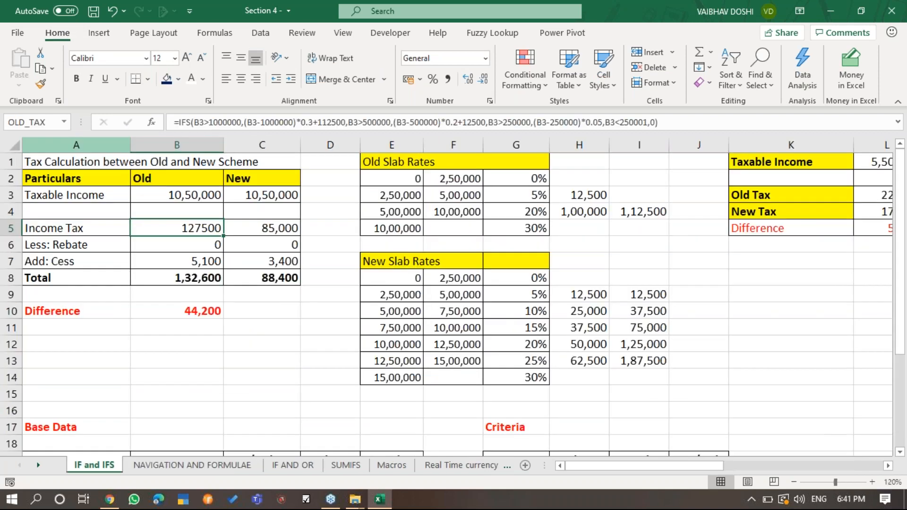
{"action": "left_click", "coordinate": [64, 122]}
{"action": "left_click", "coordinate": [29, 138]}
{"action": "left_click", "coordinate": [64, 123]}
{"action": "left_click", "coordinate": [50, 184]}
{"action": "left_click", "coordinate": [64, 123]}
{"action": "left_click", "coordinate": [47, 183]}
{"action": "left_click", "coordinate": [64, 122]}
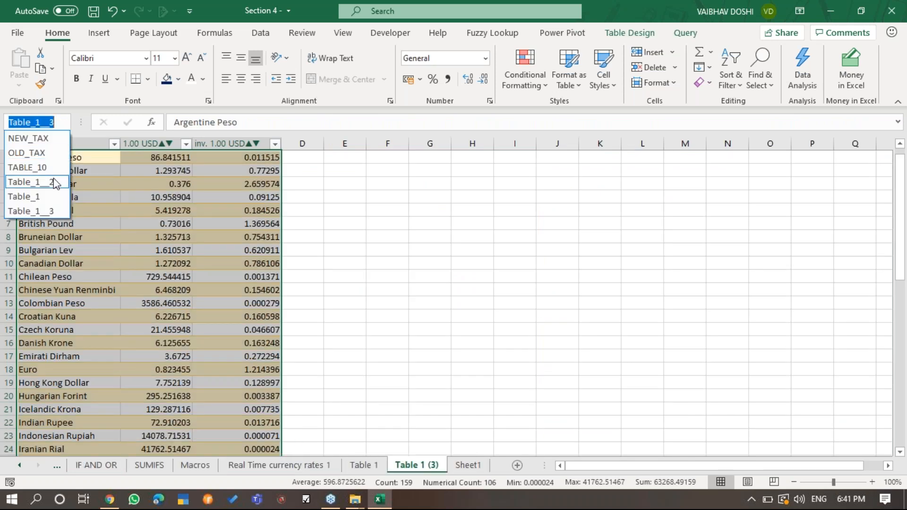
{"action": "left_click", "coordinate": [49, 166]}
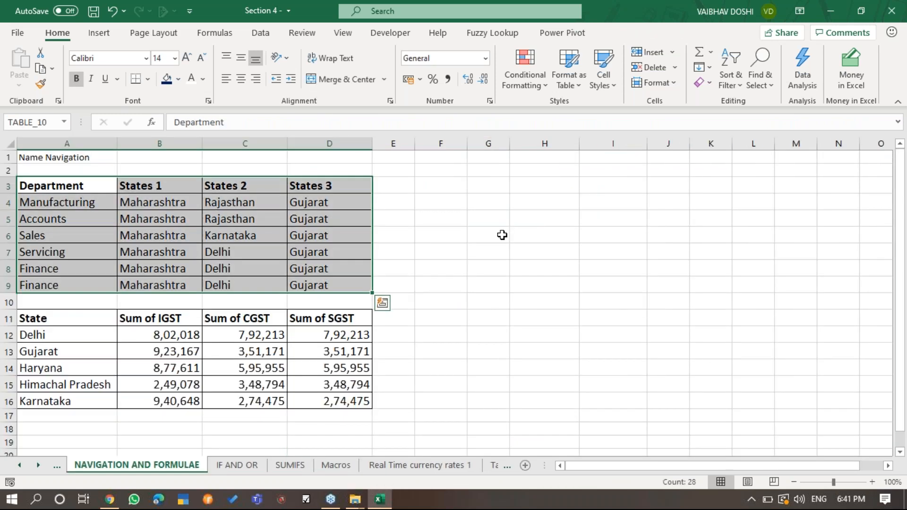
Pull the department table into G6 of NAVIGATION AND FORMULAE with the formula =TABLE_10, and clear the resulting copy.
{"action": "left_click", "coordinate": [502, 235]}
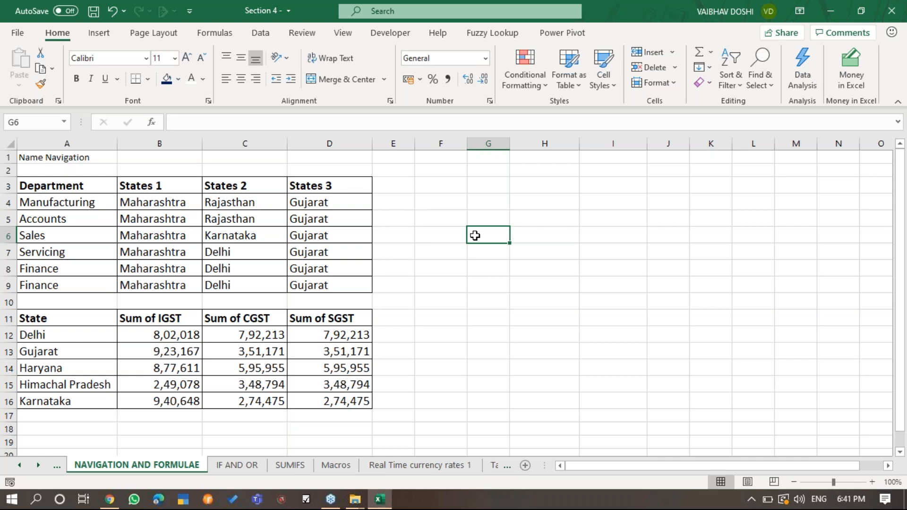
{"action": "type", "text": "=TA"}
{"action": "key", "text": "Down"}
{"action": "key", "text": "Down"}
{"action": "key", "text": "Down"}
{"action": "key", "text": "Tab"}
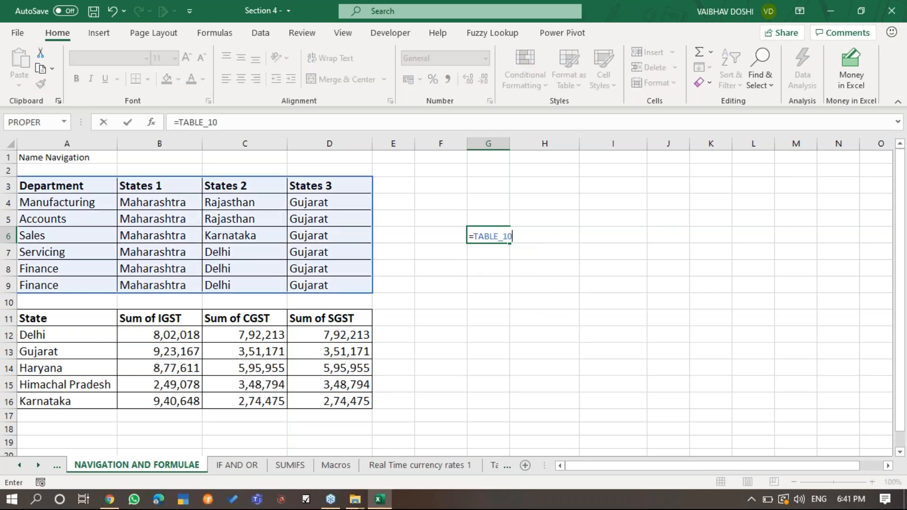
{"action": "key", "text": "Return"}
{"action": "key", "text": "Up"}
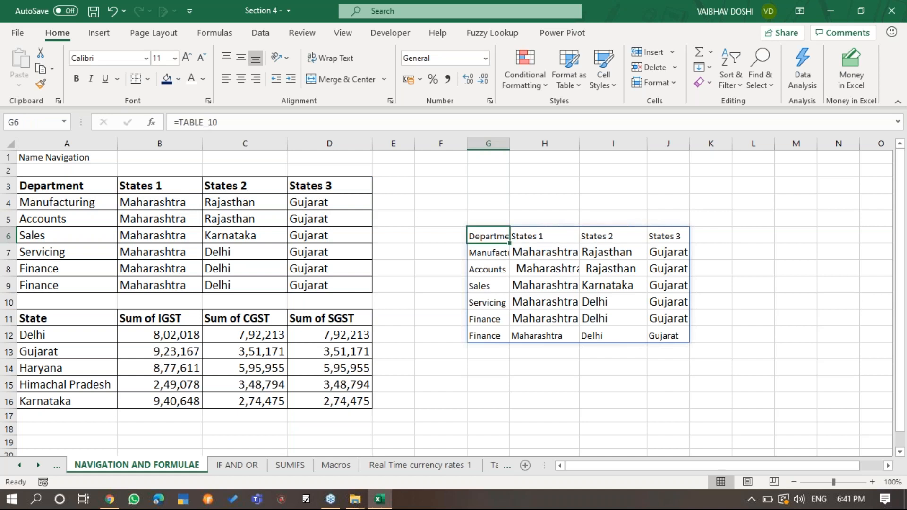
{"action": "key", "text": "ctrl+a"}
{"action": "key", "text": "Delete"}
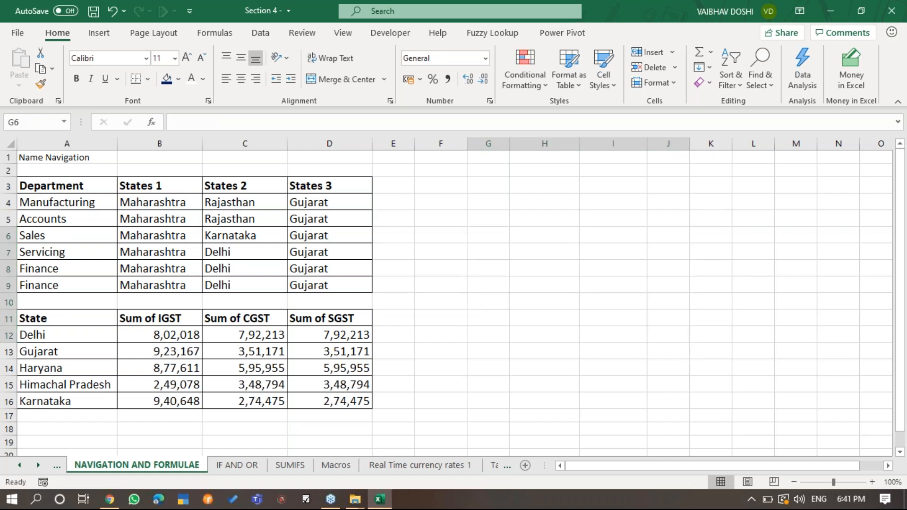
Add a new worksheet after Macros and enter the formula =TABLE_10 in its cell G5.
{"action": "left_click", "coordinate": [336, 465]}
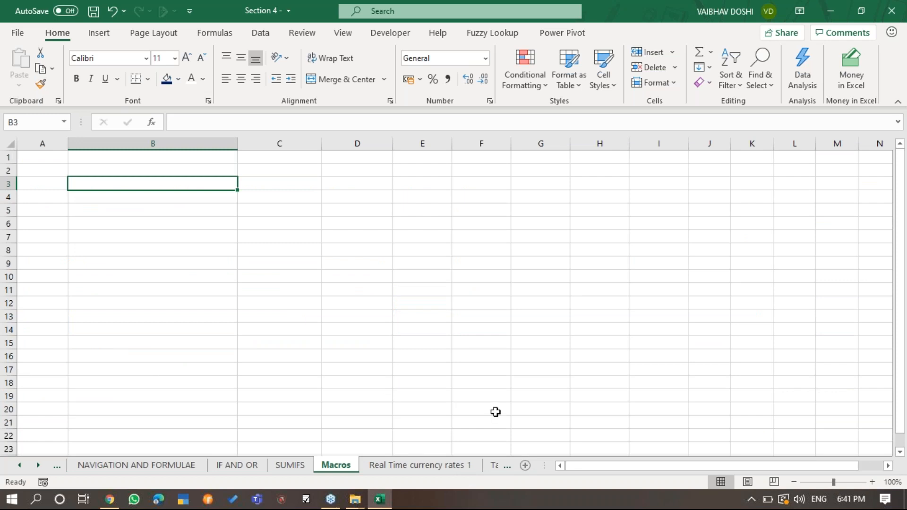
{"action": "left_click", "coordinate": [525, 465]}
{"action": "left_click", "coordinate": [282, 215]}
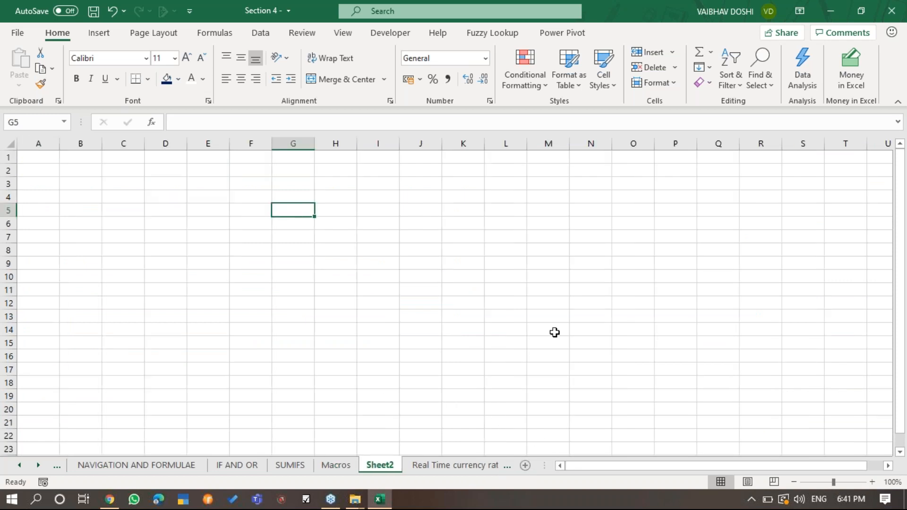
{"action": "type", "text": "=TAB;E"}
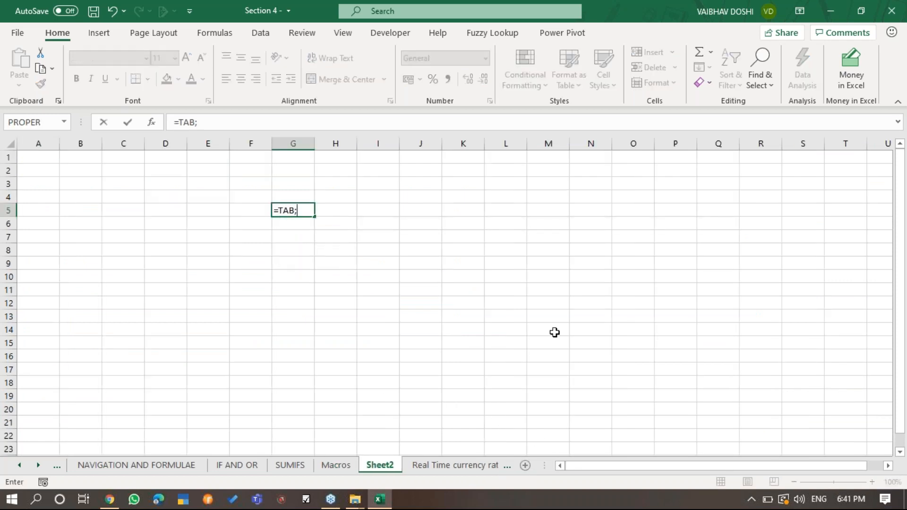
{"action": "key", "text": "BackSpace"}
{"action": "key", "text": "BackSpace"}
{"action": "type", "text": "LE"}
{"action": "key", "text": "Down"}
{"action": "key", "text": "Down"}
{"action": "key", "text": "Down"}
{"action": "key", "text": "Tab"}
{"action": "key", "text": "Return"}
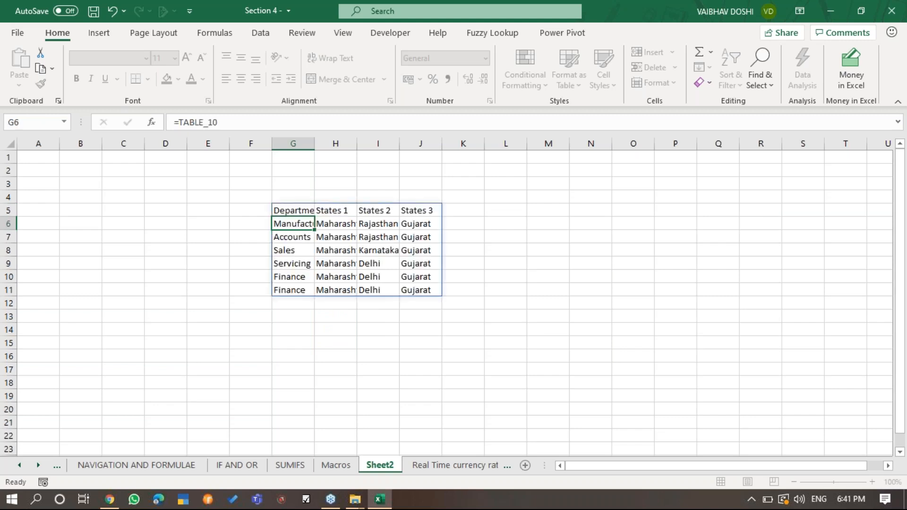
AutoFit the widths of columns G to J on the new sheet to the table's contents.
{"action": "left_click", "coordinate": [293, 146]}
{"action": "left_click_drag", "start_coordinate": [294, 150], "coordinate": [423, 141]}
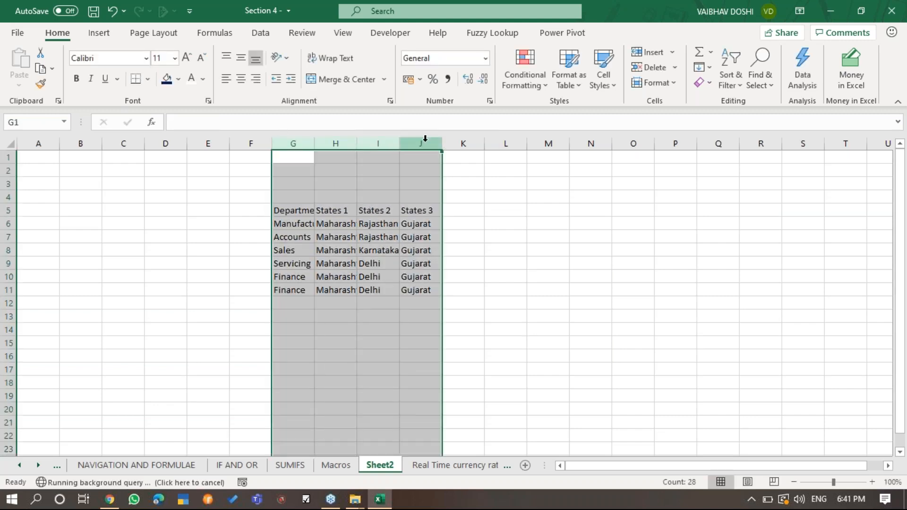
{"action": "double_click", "coordinate": [400, 143]}
{"action": "left_click", "coordinate": [339, 269]}
{"action": "left_click", "coordinate": [290, 194]}
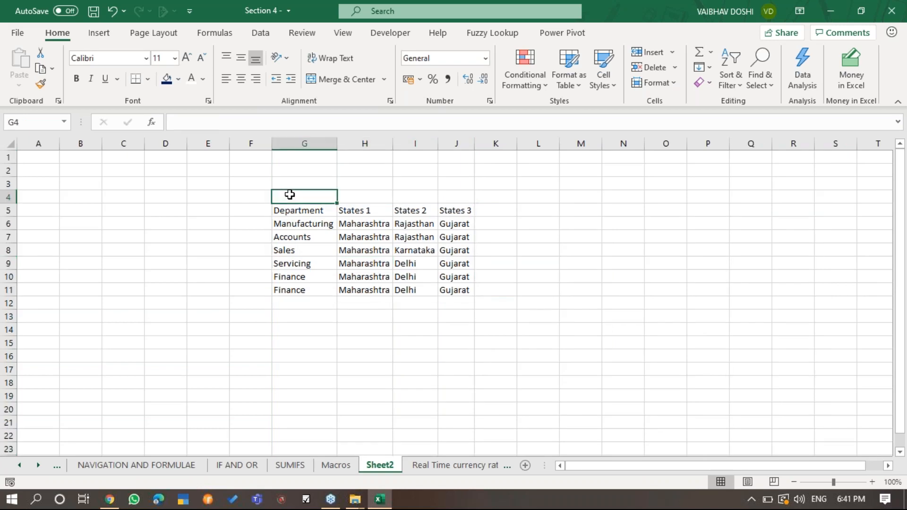
Examine which cells of the spilled table on the new sheet hold the =TABLE_10 formula, from G5 through its last row and column.
{"action": "left_click", "coordinate": [307, 222]}
{"action": "key", "text": "Down"}
{"action": "key", "text": "Down"}
{"action": "key", "text": "Down"}
{"action": "key", "text": "Down"}
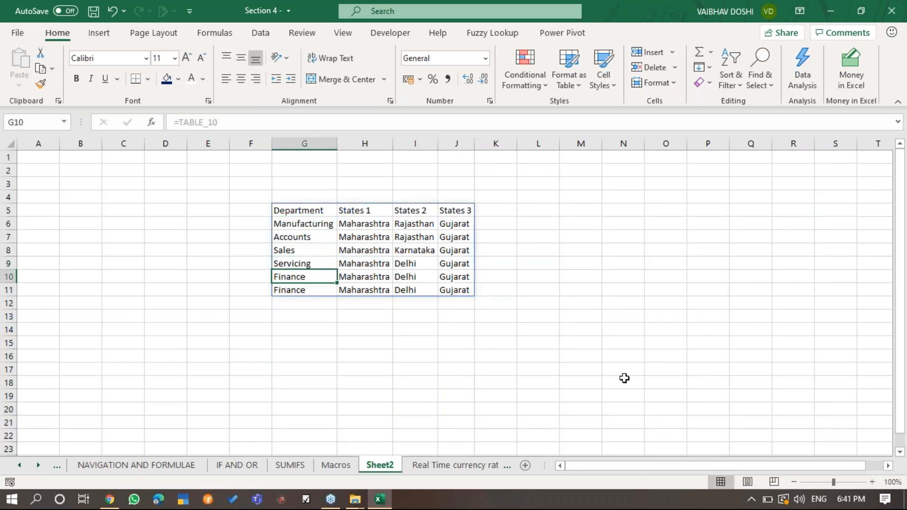
{"action": "key", "text": "Down"}
{"action": "key", "text": "Right"}
{"action": "key", "text": "Right"}
{"action": "key", "text": "Right"}
{"action": "key", "text": "Right"}
{"action": "left_click", "coordinate": [299, 211]}
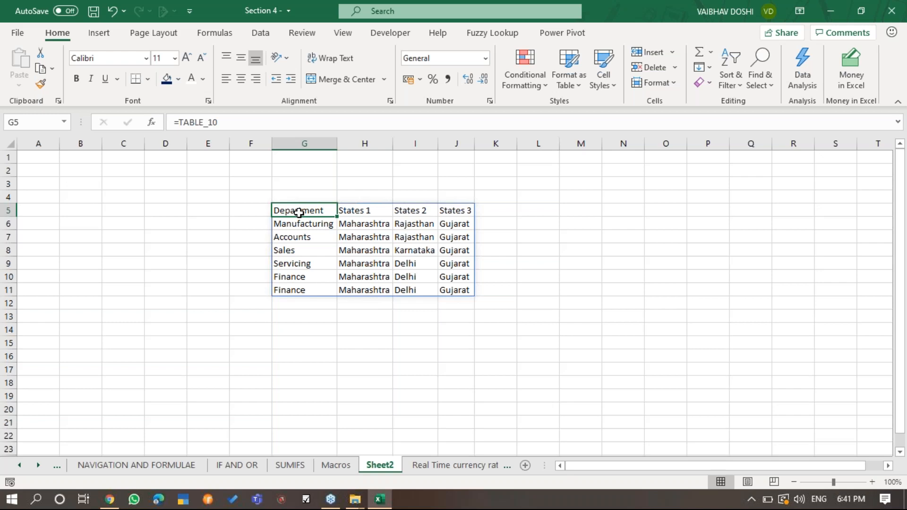
{"action": "left_click", "coordinate": [896, 37]}
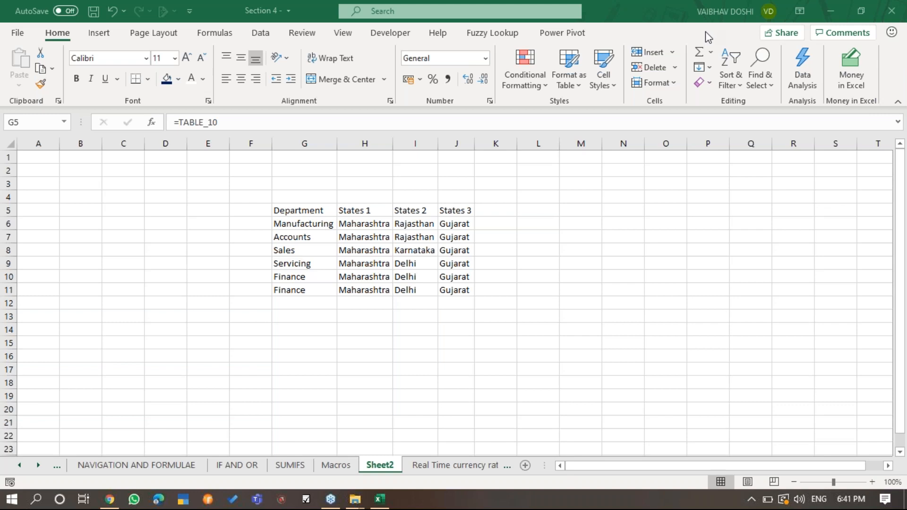
{"action": "double_click", "coordinate": [294, 210]}
{"action": "key", "text": "Escape"}
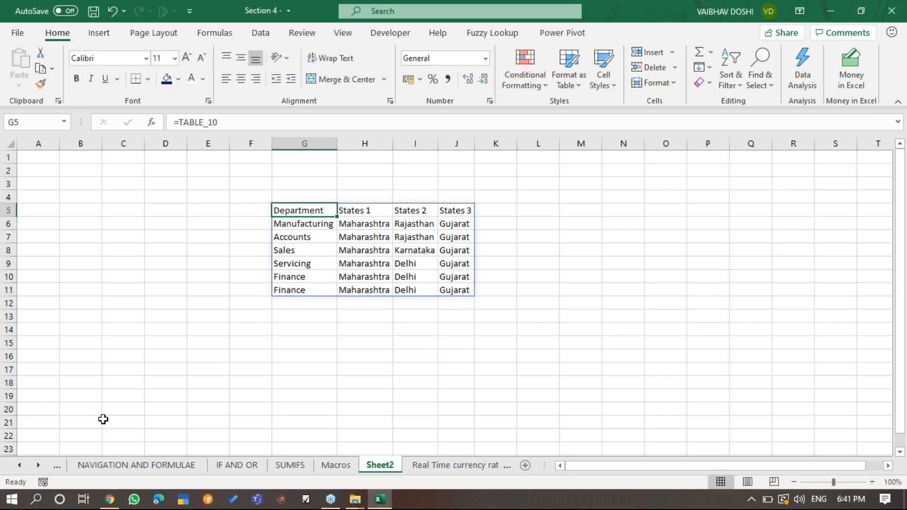
Return to the NAVIGATION AND FORMULAE sheet and reveal the sheet tab preceding it.
{"action": "left_click", "coordinate": [142, 465]}
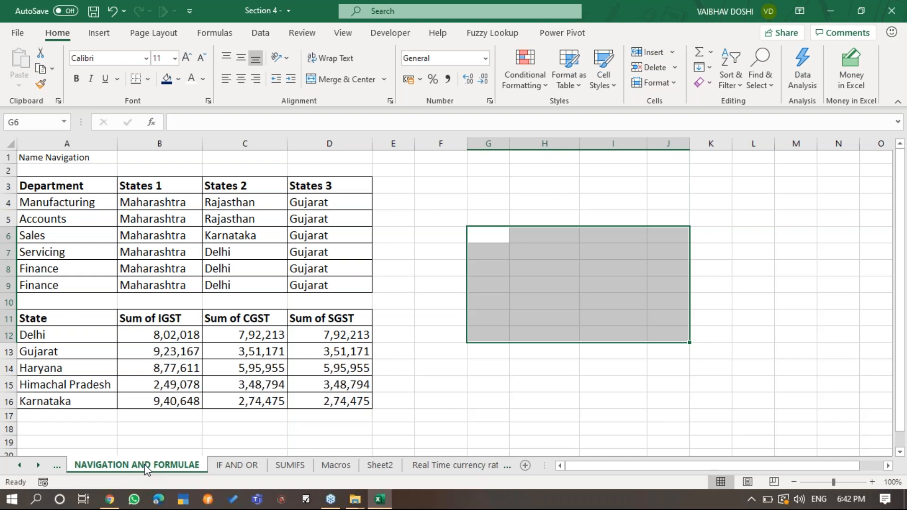
{"action": "left_click", "coordinate": [21, 465]}
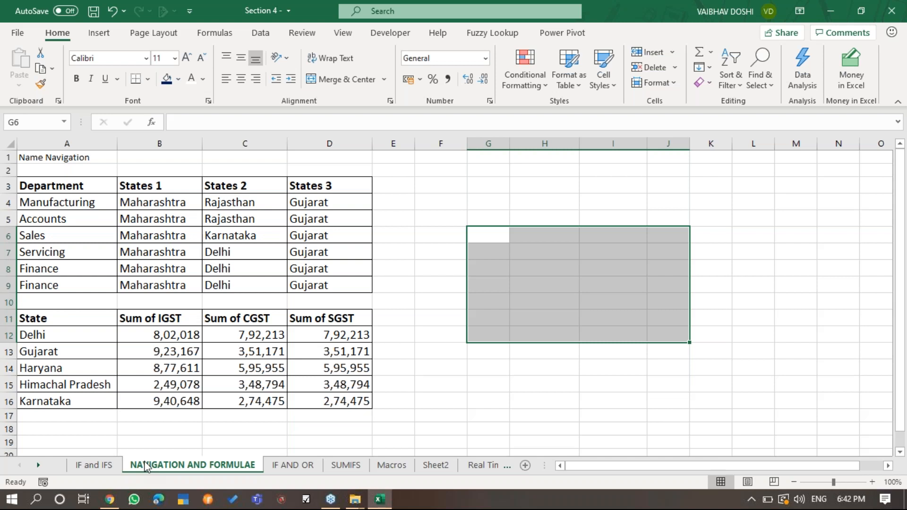
{"action": "left_click", "coordinate": [899, 39]}
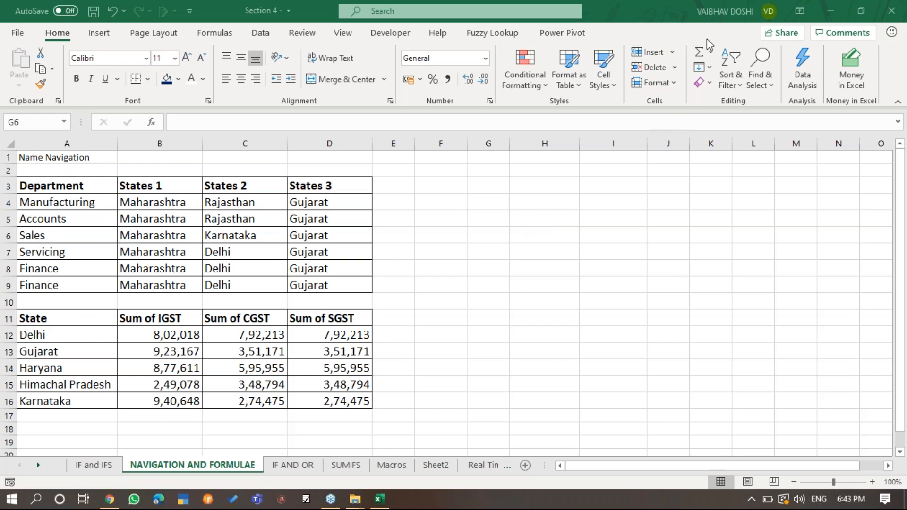
Examine the Pass/Fail formula in C20 and the Grade IFS formula in D20 on the IF and IFS sheet.
{"action": "left_click", "coordinate": [100, 463]}
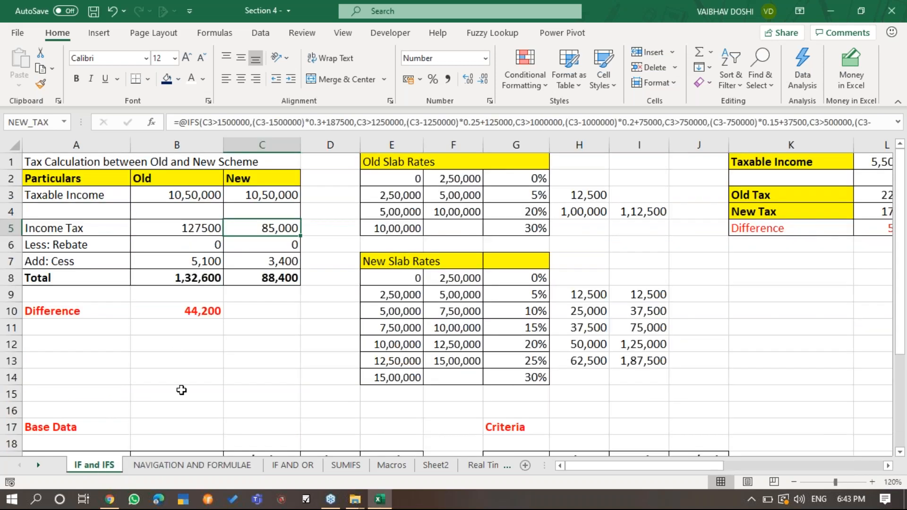
{"action": "scroll", "coordinate": [181, 390], "scroll_direction": "down", "scroll_amount": 4}
{"action": "scroll", "coordinate": [180, 391], "scroll_direction": "up", "scroll_amount": 1}
{"action": "left_click", "coordinate": [294, 290]}
{"action": "key", "text": "F2"}
{"action": "key", "text": "Escape"}
{"action": "left_click", "coordinate": [331, 295]}
{"action": "key", "text": "F2"}
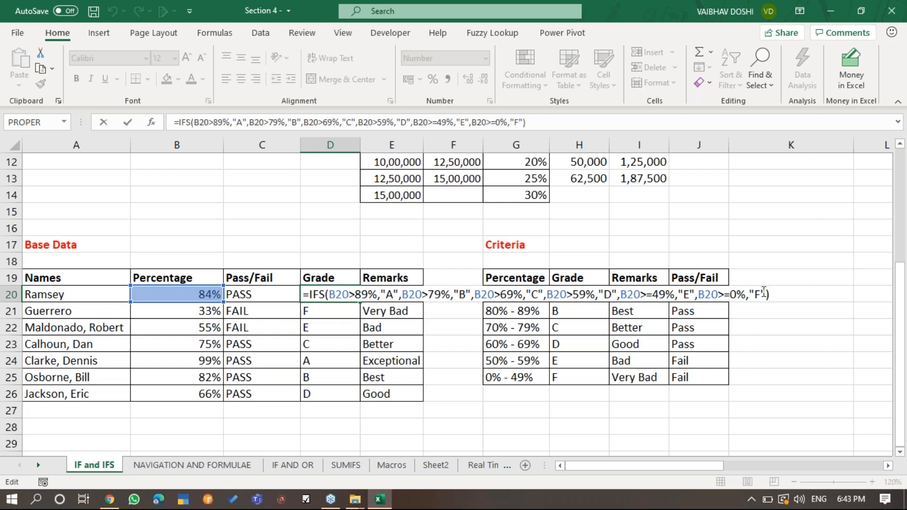
{"action": "left_click", "coordinate": [897, 36]}
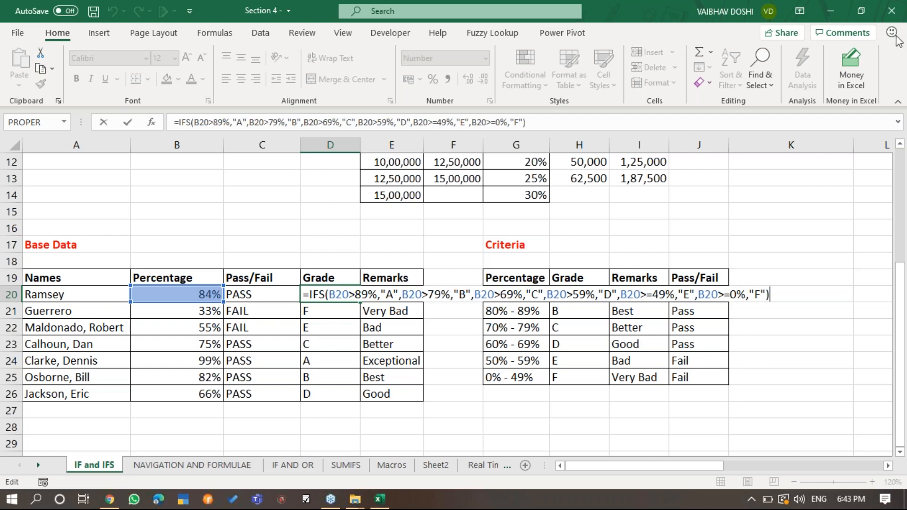